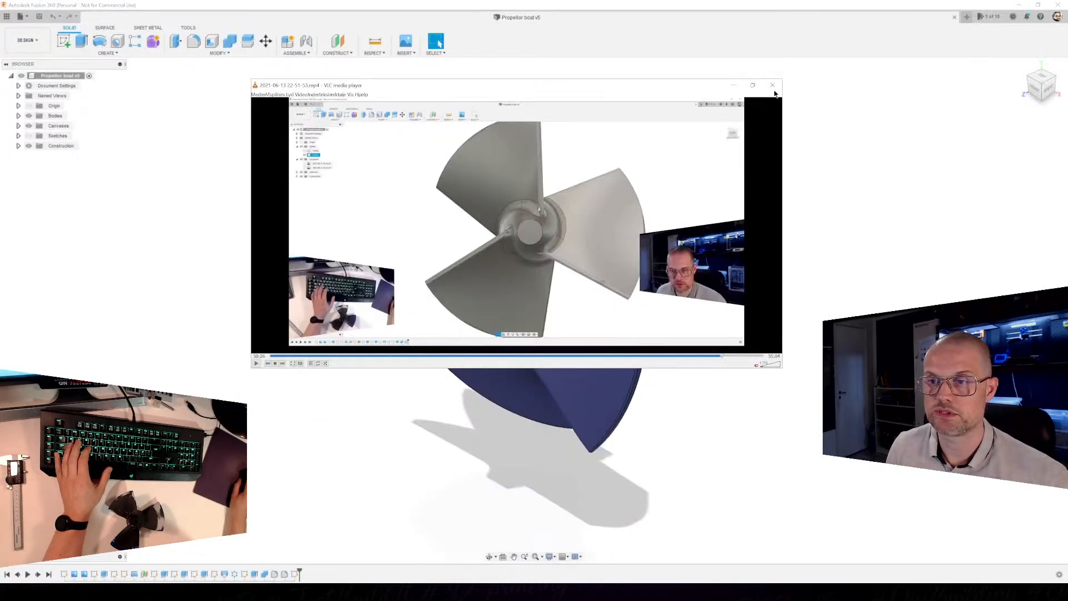
Close the reference video and examine the propeller's blades and hub from the front and from several angles.
{"action": "left_click", "coordinate": [772, 87]}
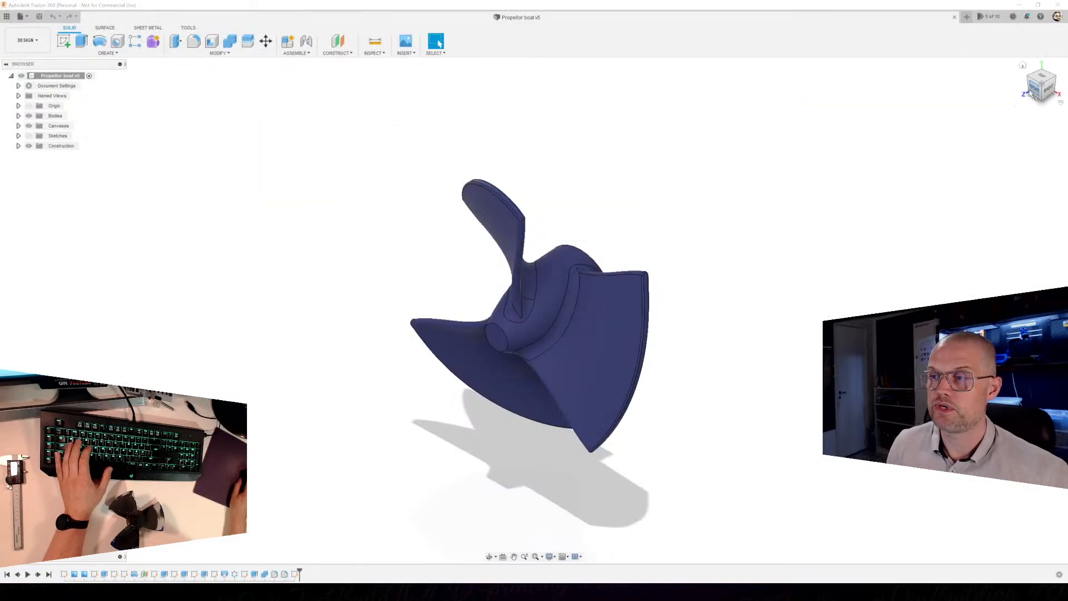
{"action": "left_click", "coordinate": [1034, 91]}
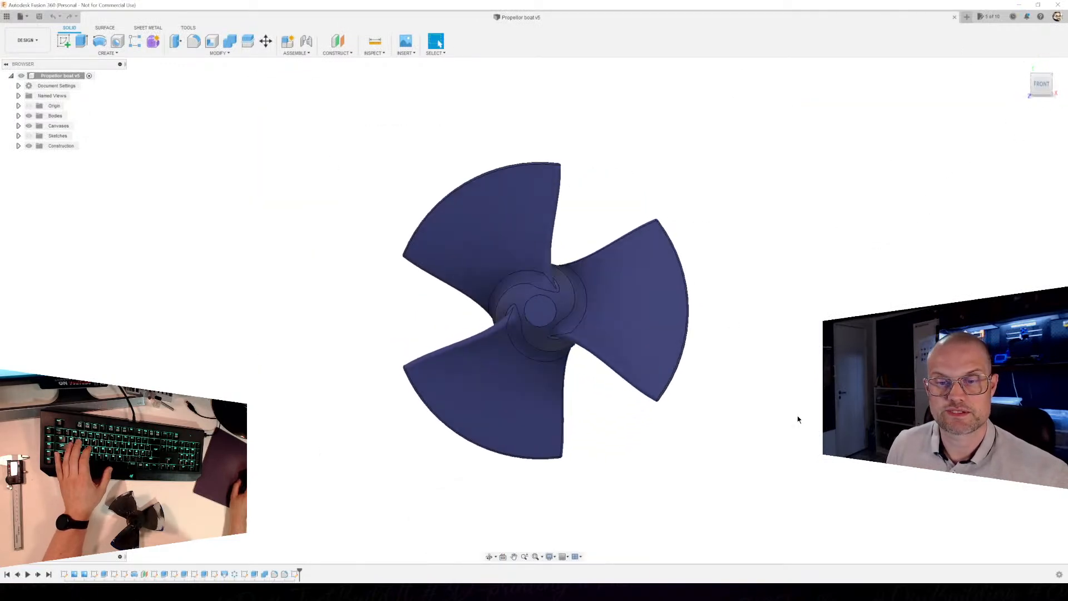
{"action": "middle_click_drag", "start_coordinate": [606, 372], "coordinate": [704, 419], "text": "shift"}
{"action": "scroll", "coordinate": [565, 346], "scroll_direction": "up", "scroll_amount": 1}
{"action": "scroll", "coordinate": [536, 367], "scroll_direction": "up", "scroll_amount": 2}
{"action": "scroll", "coordinate": [572, 359], "scroll_direction": "down", "scroll_amount": 2}
{"action": "middle_click_drag", "start_coordinate": [617, 452], "coordinate": [665, 285], "text": "shift"}
{"action": "scroll", "coordinate": [657, 306], "scroll_direction": "up", "scroll_amount": 3}
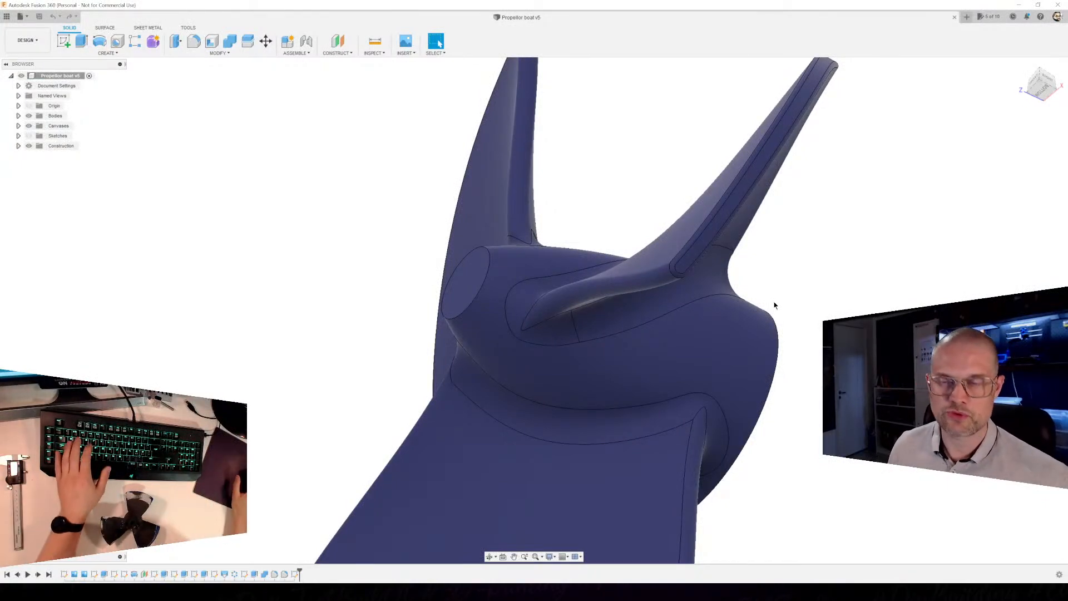
{"action": "middle_click_drag", "start_coordinate": [842, 231], "coordinate": [851, 311], "text": "shift"}
{"action": "mouse_move", "coordinate": [629, 256]}
{"action": "middle_mouse_down"}
{"action": "mouse_move", "coordinate": [595, 286]}
{"action": "mouse_move", "coordinate": [662, 278]}
{"action": "mouse_move", "coordinate": [643, 246]}
{"action": "middle_mouse_up"}
{"action": "scroll", "coordinate": [640, 259], "scroll_direction": "down", "scroll_amount": 3}
{"action": "middle_click_drag", "start_coordinate": [606, 298], "coordinate": [565, 296], "text": "shift"}
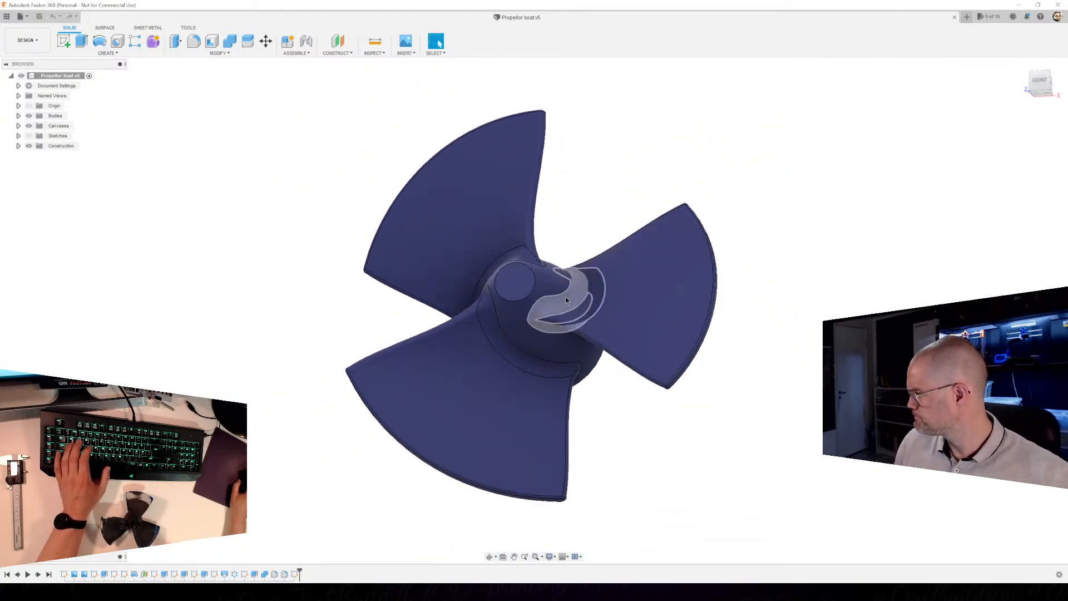
{"action": "mouse_move", "coordinate": [578, 440]}
{"action": "middle_mouse_down", "text": "shift"}
{"action": "mouse_move", "coordinate": [625, 432]}
{"action": "mouse_move", "coordinate": [646, 444]}
{"action": "mouse_move", "coordinate": [550, 446]}
{"action": "mouse_move", "coordinate": [623, 425]}
{"action": "mouse_move", "coordinate": [562, 429]}
{"action": "middle_mouse_up", "text": "shift"}
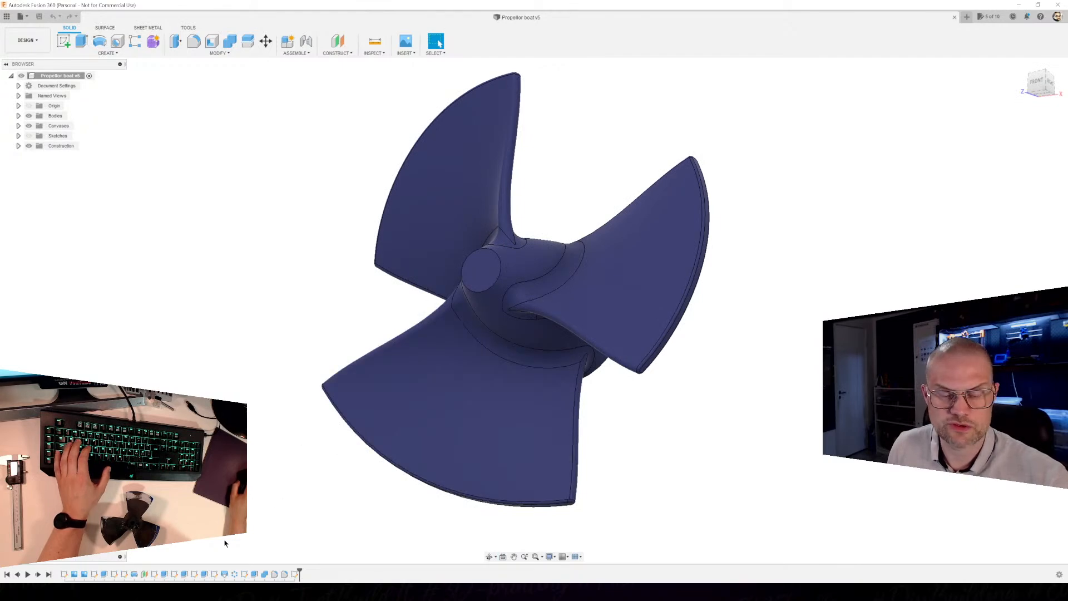
{"action": "left_click", "coordinate": [224, 574]}
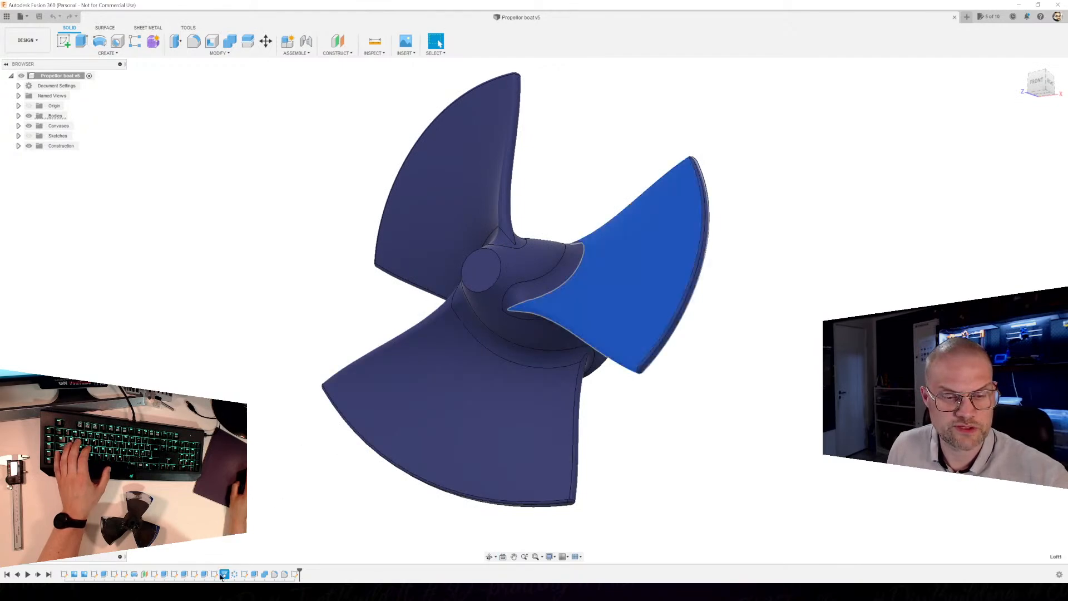
{"action": "right_click", "coordinate": [222, 577]}
{"action": "left_click", "coordinate": [355, 453]}
{"action": "scroll", "coordinate": [543, 315], "scroll_direction": "down", "scroll_amount": 2}
{"action": "middle_click_drag", "start_coordinate": [543, 315], "coordinate": [554, 306], "text": "shift"}
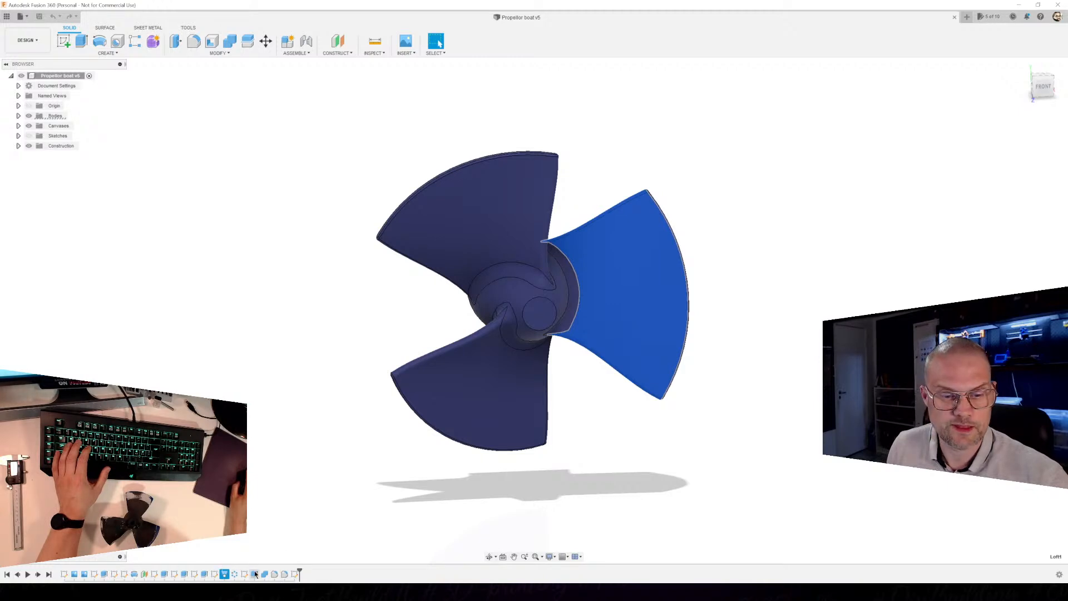
{"action": "mouse_move", "coordinate": [554, 406]}
{"action": "middle_mouse_down", "text": "shift"}
{"action": "mouse_move", "coordinate": [529, 395]}
{"action": "mouse_move", "coordinate": [524, 412]}
{"action": "middle_mouse_up", "text": "shift"}
{"action": "scroll", "coordinate": [514, 402], "scroll_direction": "up", "scroll_amount": 3}
{"action": "scroll", "coordinate": [523, 383], "scroll_direction": "down", "scroll_amount": 1}
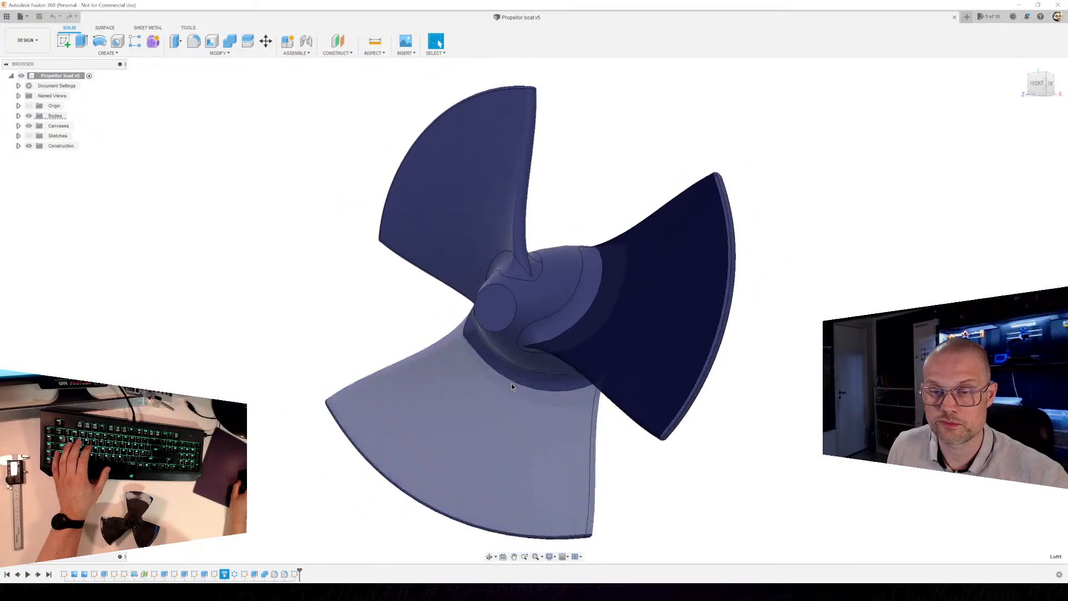
{"action": "left_click", "coordinate": [572, 352]}
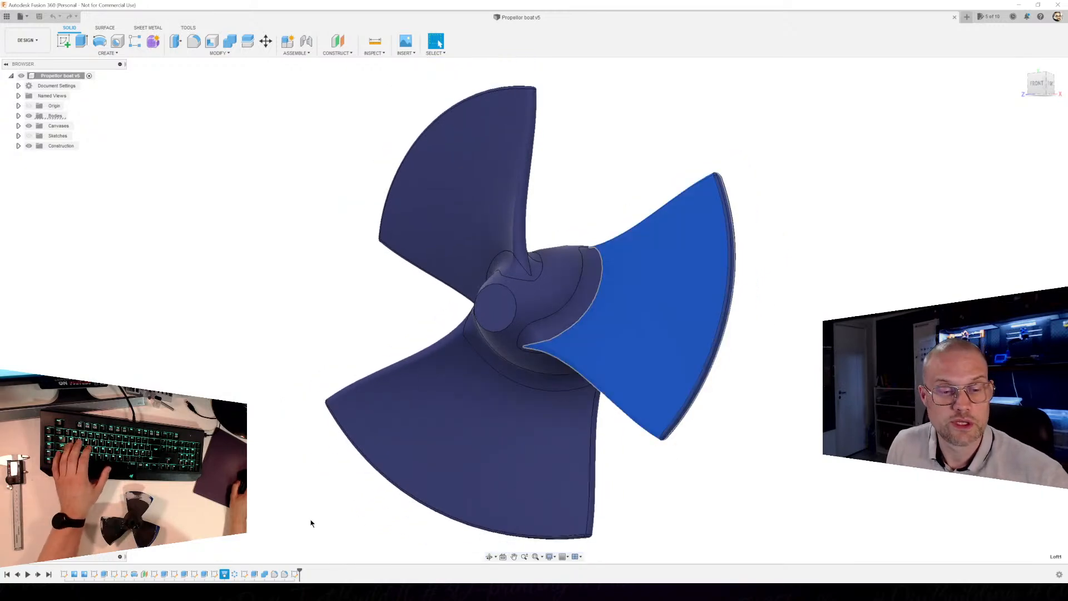
{"action": "left_click", "coordinate": [217, 545]}
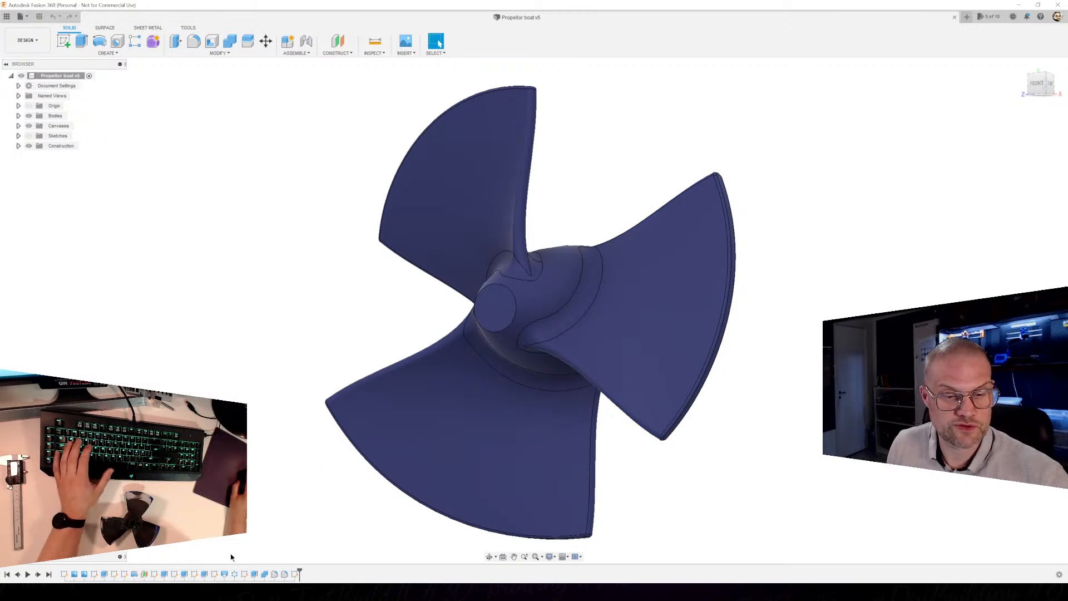
Open the blade's loft feature for editing and view the blade between its two profiles.
{"action": "right_click", "coordinate": [224, 576]}
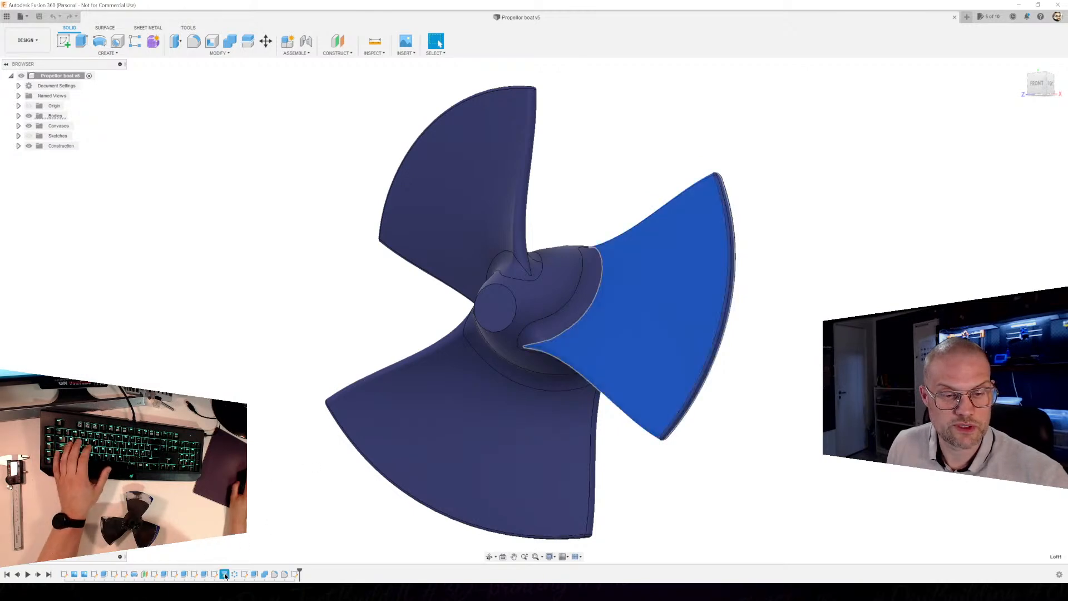
{"action": "left_click", "coordinate": [251, 499]}
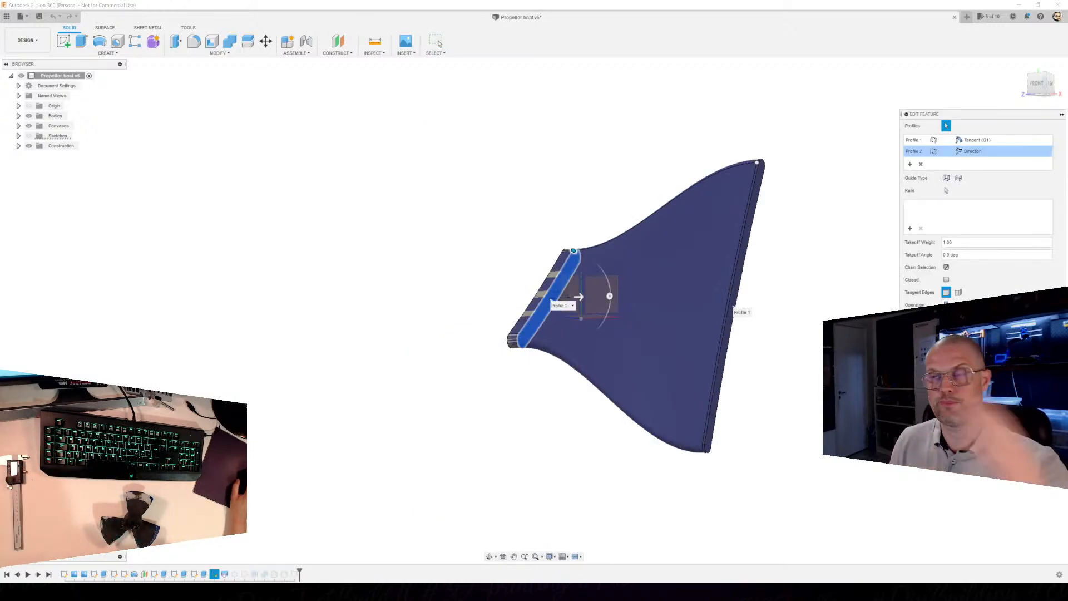
{"action": "middle_click_drag", "start_coordinate": [395, 443], "coordinate": [380, 437], "text": "shift"}
{"action": "scroll", "coordinate": [446, 396], "scroll_direction": "up", "scroll_amount": 3}
{"action": "middle_click_drag", "start_coordinate": [474, 370], "coordinate": [390, 392]}
{"action": "middle_click_drag", "start_coordinate": [725, 374], "coordinate": [719, 341], "text": "shift"}
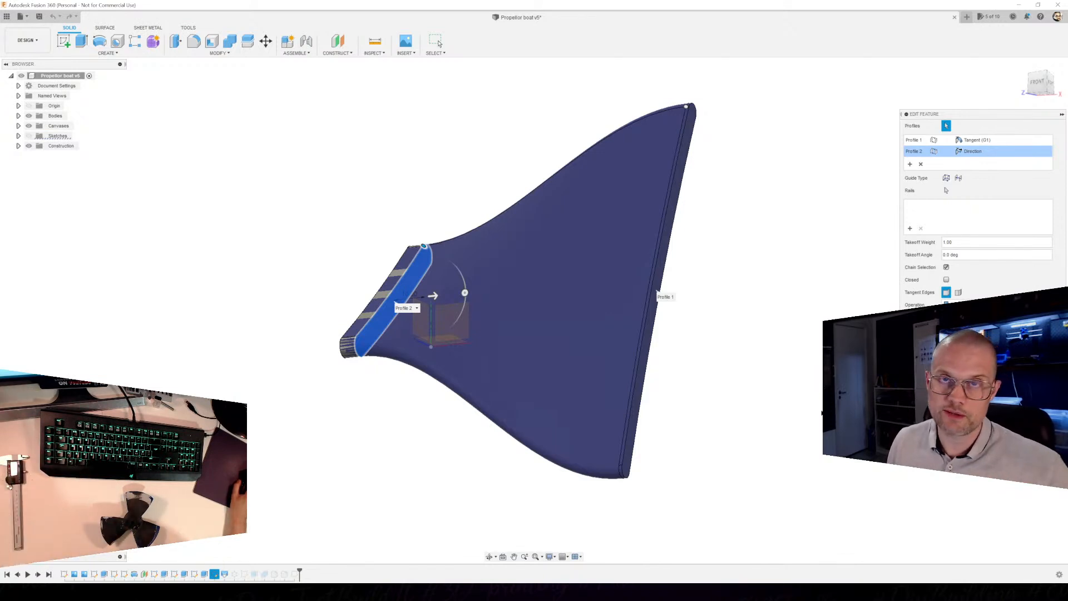
{"action": "middle_click_drag", "start_coordinate": [776, 224], "coordinate": [792, 249], "text": "shift"}
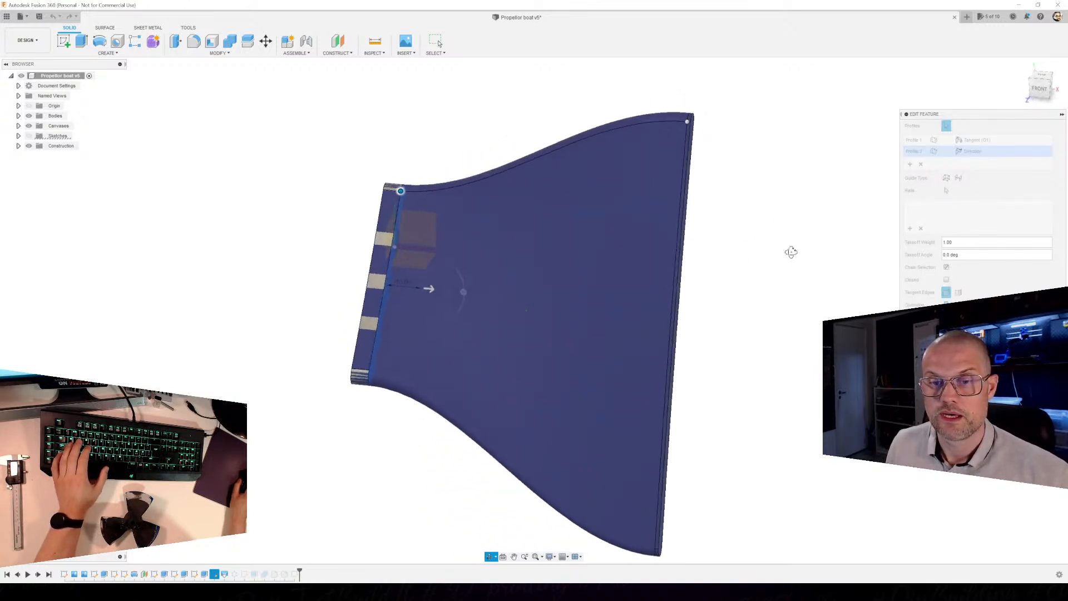
{"action": "middle_click_drag", "start_coordinate": [537, 310], "coordinate": [568, 305]}
{"action": "scroll", "coordinate": [537, 304], "scroll_direction": "down", "scroll_amount": 1}
Check the continuity options of the loft's Profile 1, keep Tangent (G1), and try adjusting its tangency weight.
{"action": "left_click", "coordinate": [975, 140]}
{"action": "left_click", "coordinate": [975, 142]}
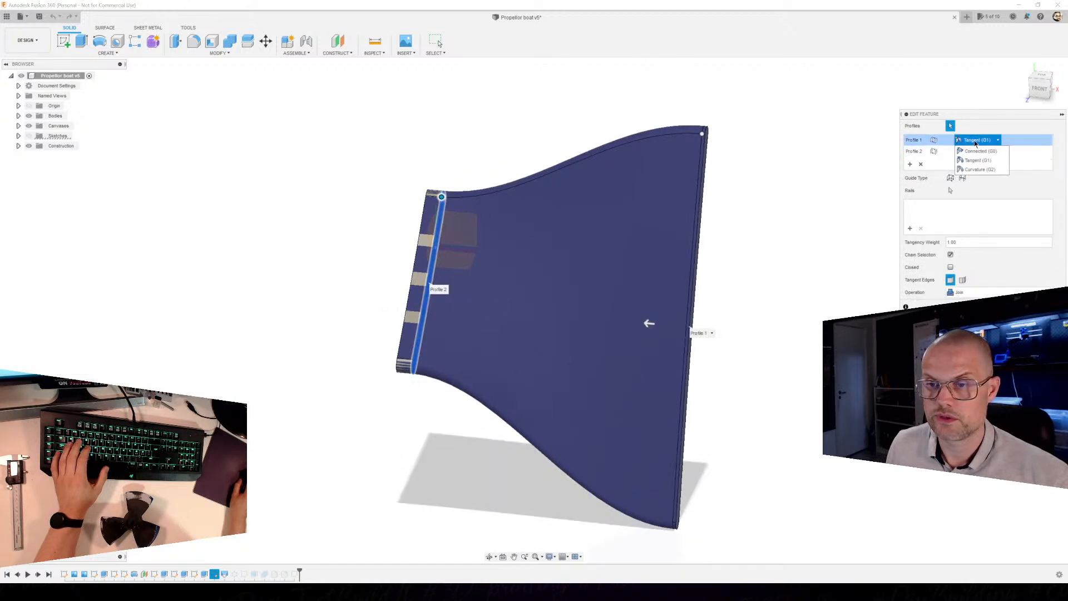
{"action": "left_click", "coordinate": [755, 228]}
{"action": "mouse_move", "coordinate": [651, 323]}
{"action": "left_mouse_down"}
{"action": "mouse_move", "coordinate": [592, 310]}
{"action": "mouse_move", "coordinate": [639, 312]}
{"action": "mouse_move", "coordinate": [647, 323]}
{"action": "mouse_move", "coordinate": [636, 321]}
{"action": "left_mouse_up"}
Keep the Direction condition on the loft's Profile 2, set its takeoff weight to 0.829, and apply the edit.
{"action": "left_click", "coordinate": [975, 151]}
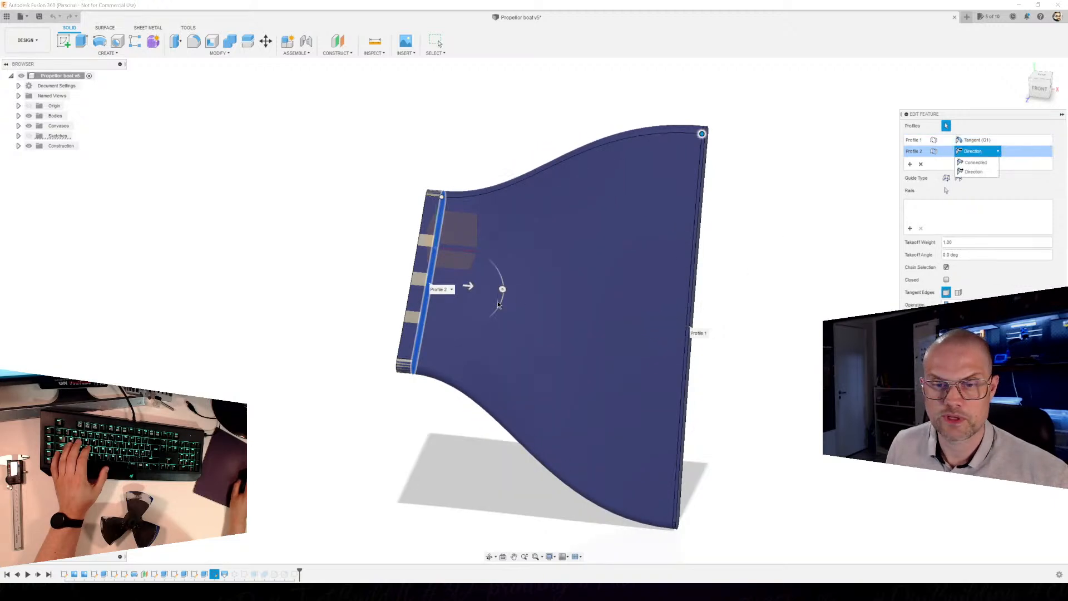
{"action": "mouse_move", "coordinate": [469, 286]}
{"action": "left_mouse_down"}
{"action": "mouse_move", "coordinate": [503, 290]}
{"action": "mouse_move", "coordinate": [478, 284]}
{"action": "left_mouse_up"}
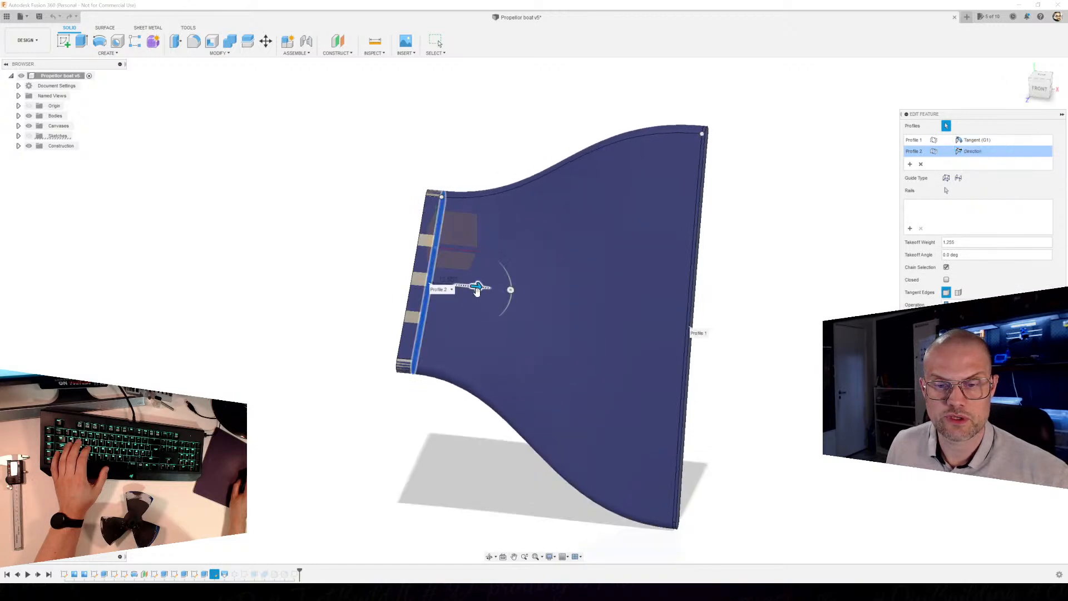
{"action": "middle_click_drag", "start_coordinate": [489, 364], "coordinate": [491, 299], "text": "shift"}
{"action": "mouse_move", "coordinate": [481, 298]}
{"action": "left_mouse_down"}
{"action": "mouse_move", "coordinate": [489, 293]}
{"action": "mouse_move", "coordinate": [476, 300]}
{"action": "left_mouse_up"}
{"action": "middle_click_drag", "start_coordinate": [476, 301], "coordinate": [477, 332], "text": "shift"}
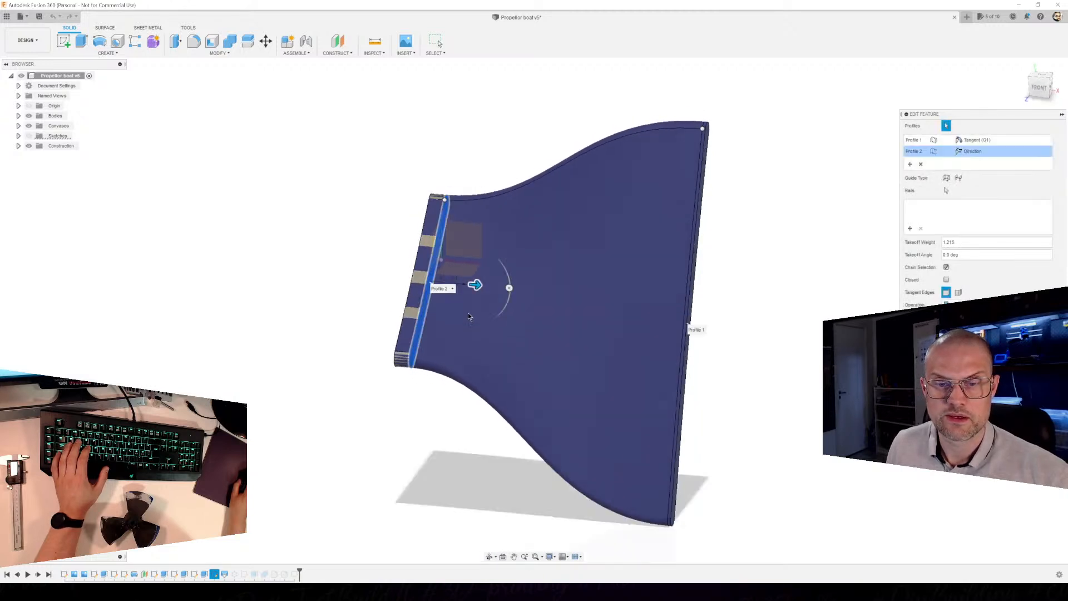
{"action": "left_click_drag", "start_coordinate": [477, 284], "coordinate": [465, 284]}
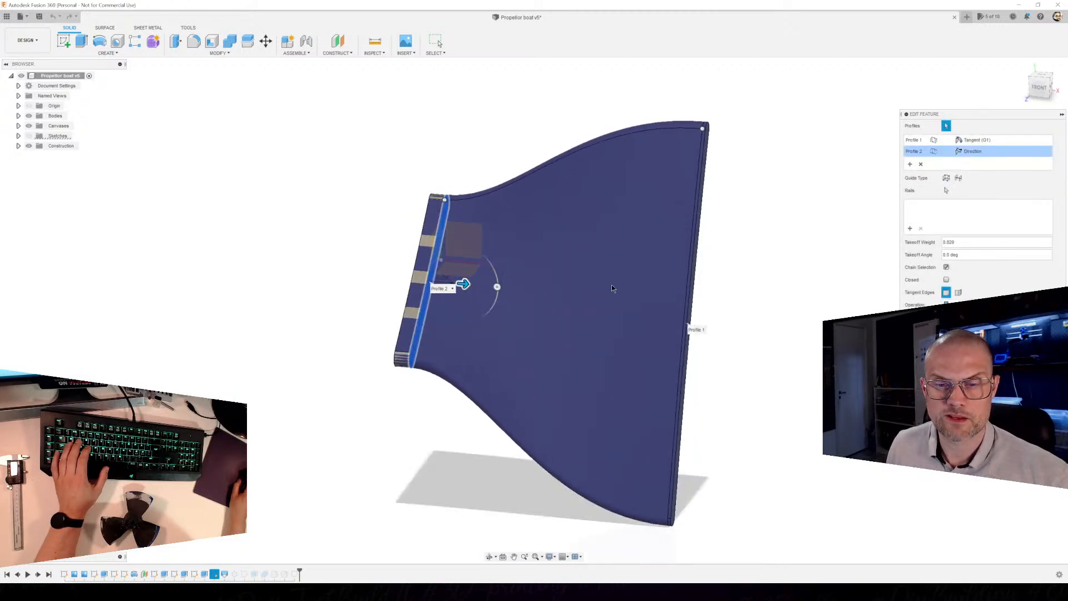
{"action": "middle_click_drag", "start_coordinate": [586, 291], "coordinate": [552, 269], "text": "shift"}
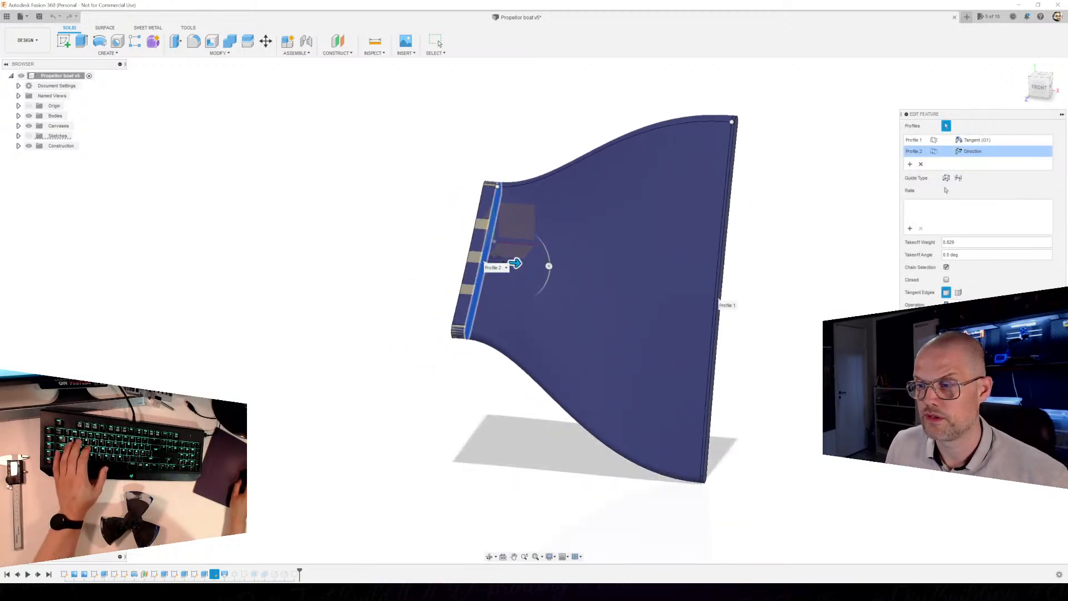
{"action": "key", "text": "Return"}
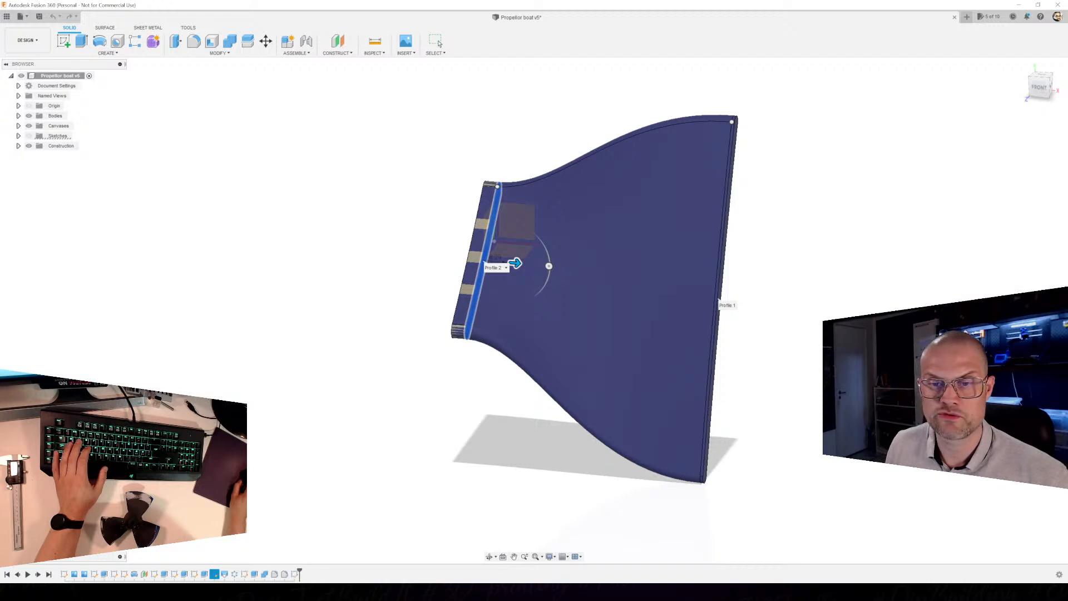
Examine the updated propeller's blade shape and hub transitions from the front and from oblique angles.
{"action": "middle_click_drag", "start_coordinate": [557, 269], "coordinate": [621, 331]}
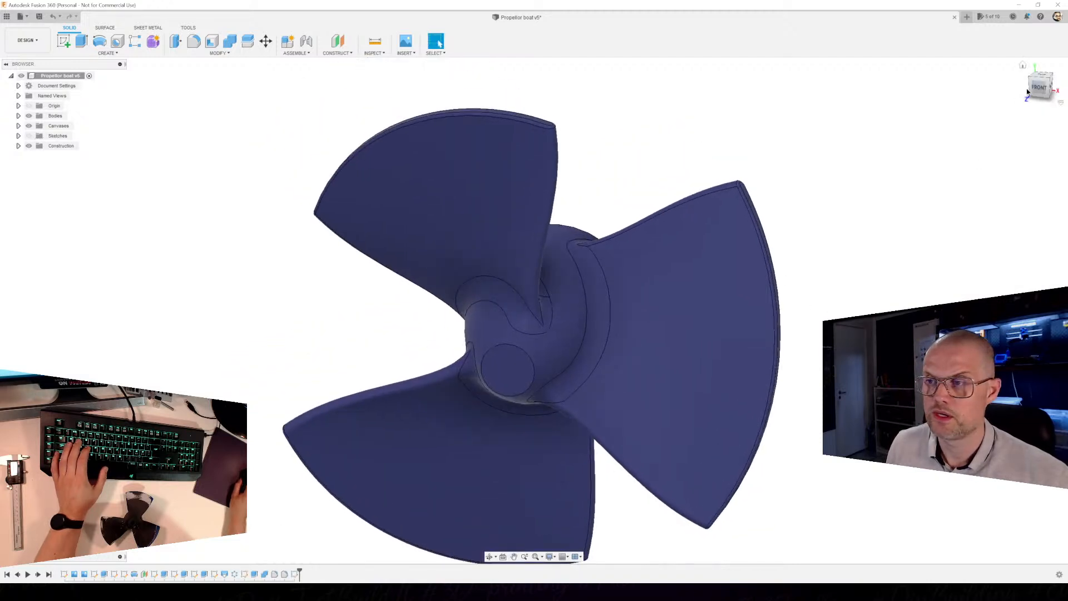
{"action": "left_click", "coordinate": [1042, 93]}
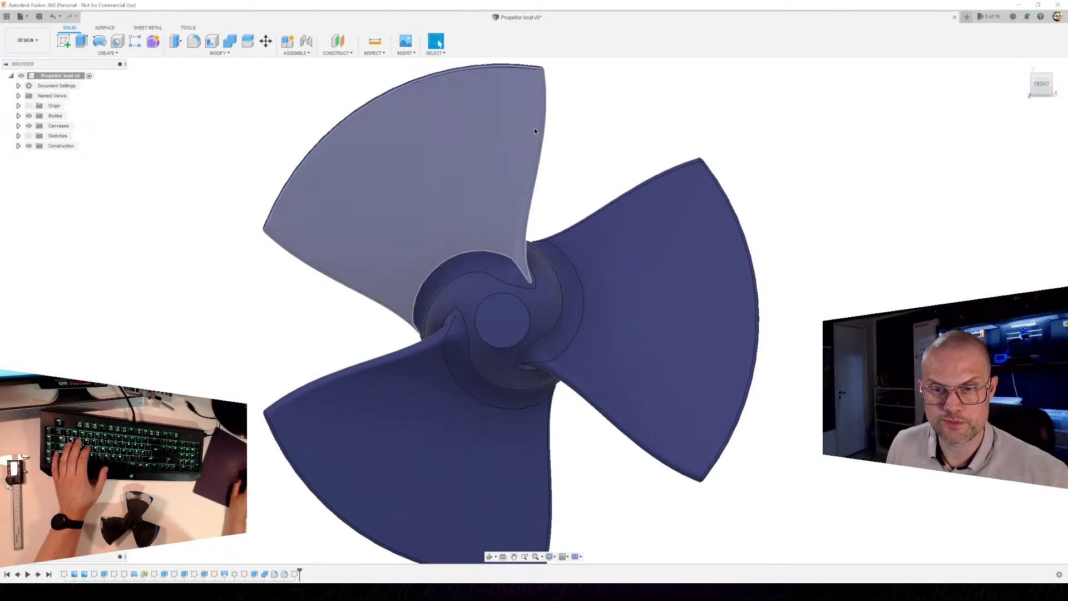
{"action": "middle_click_drag", "start_coordinate": [566, 227], "coordinate": [580, 270], "text": "shift"}
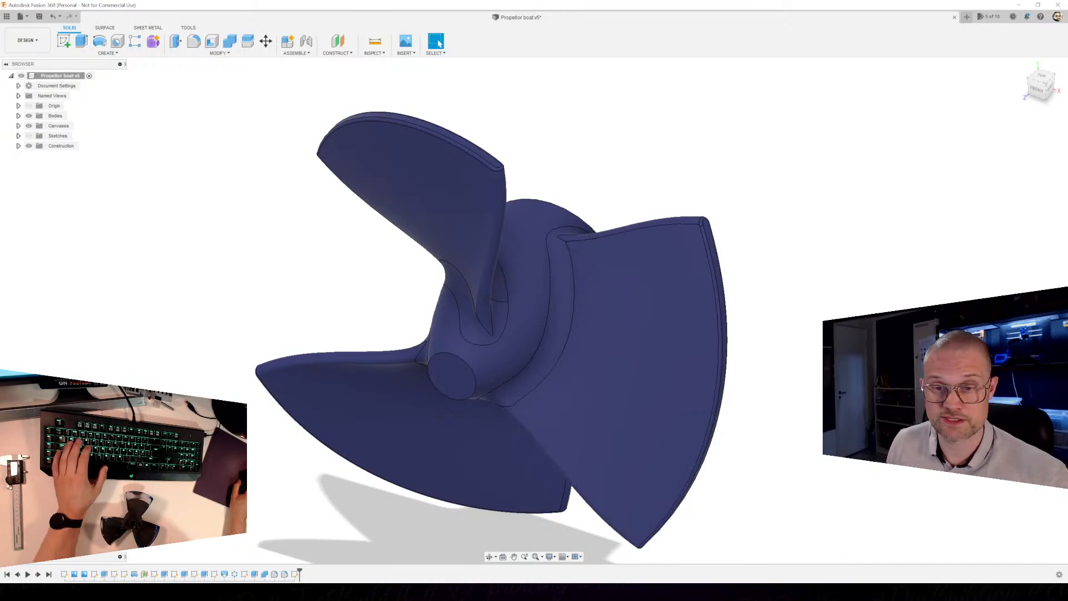
{"action": "middle_click_drag", "start_coordinate": [666, 429], "coordinate": [631, 340], "text": "shift"}
{"action": "scroll", "coordinate": [603, 371], "scroll_direction": "down", "scroll_amount": 2}
{"action": "mouse_move", "coordinate": [586, 384]}
{"action": "middle_mouse_down", "text": "shift"}
{"action": "mouse_move", "coordinate": [551, 398]}
{"action": "mouse_move", "coordinate": [546, 414]}
{"action": "mouse_move", "coordinate": [576, 387]}
{"action": "middle_mouse_up", "text": "shift"}
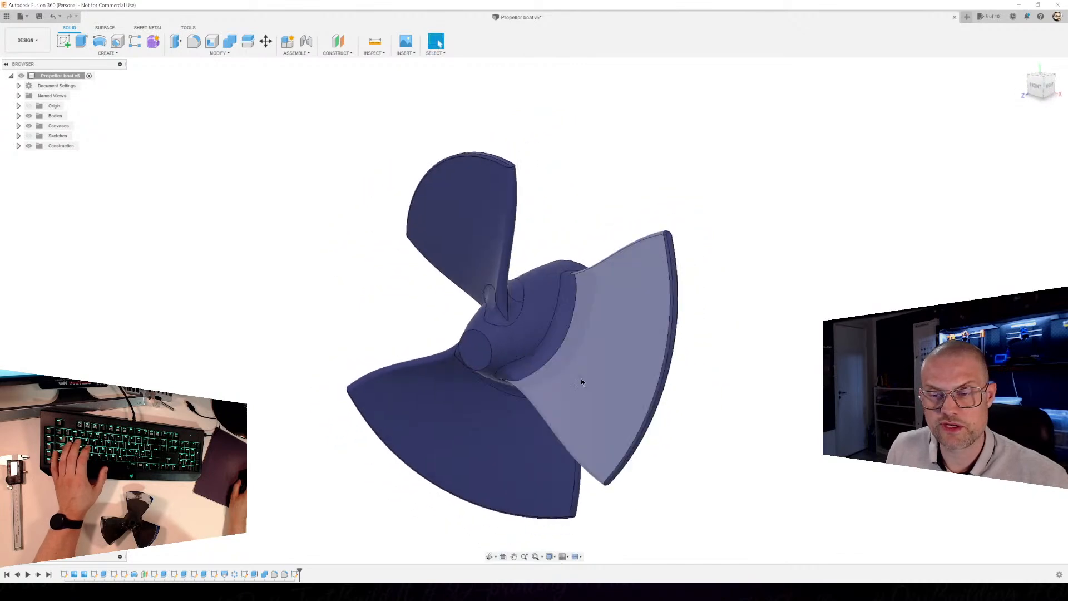
{"action": "middle_click_drag", "start_coordinate": [608, 322], "coordinate": [628, 396], "text": "shift"}
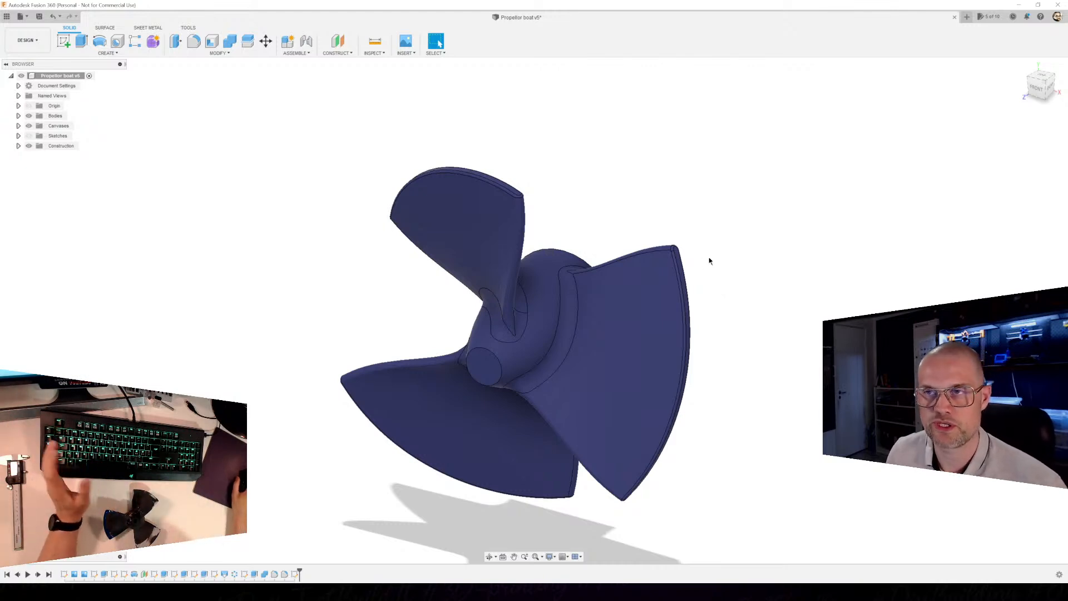
{"action": "middle_click_drag", "start_coordinate": [746, 336], "coordinate": [607, 417], "text": "shift"}
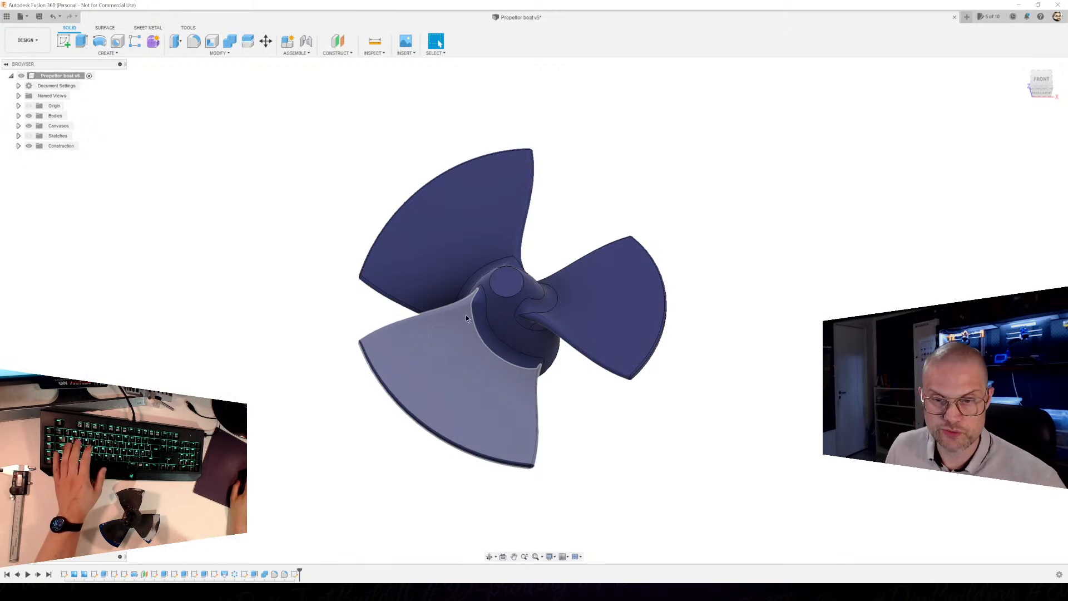
Start a new sketch on the circular front face of the hub, viewed from the front.
{"action": "left_click", "coordinate": [503, 286]}
{"action": "middle_click_drag", "start_coordinate": [627, 208], "coordinate": [705, 215]}
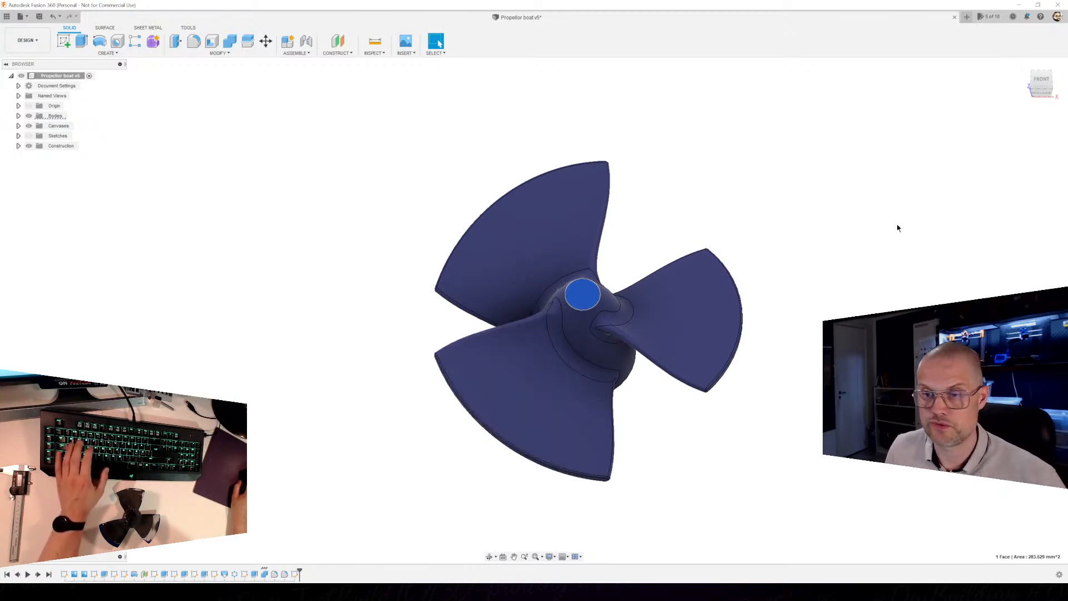
{"action": "left_click", "coordinate": [1041, 82]}
{"action": "middle_click_drag", "start_coordinate": [662, 243], "coordinate": [634, 278]}
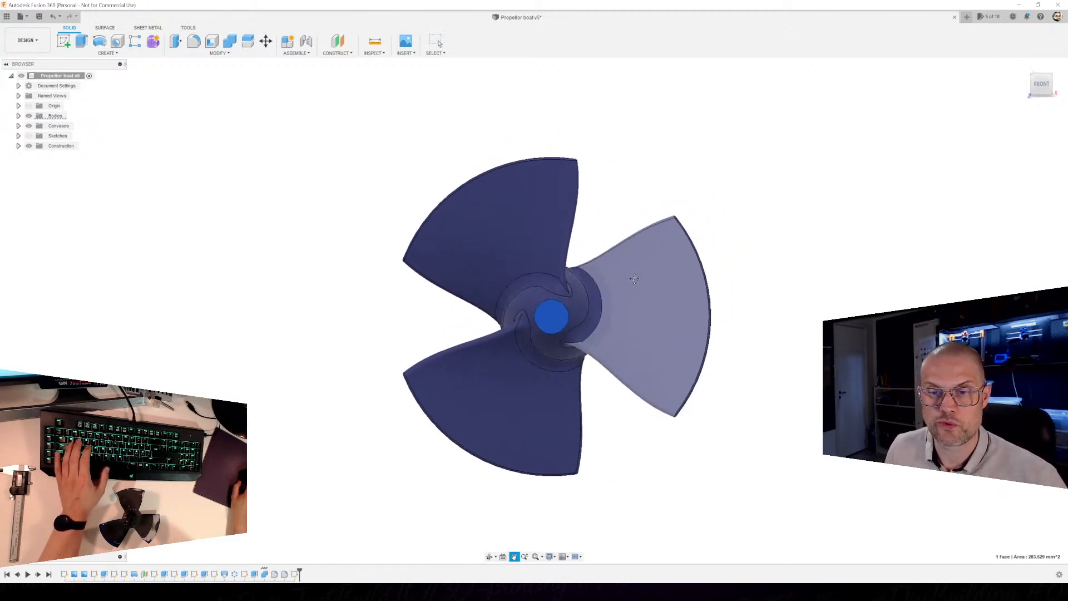
{"action": "scroll", "coordinate": [503, 332], "scroll_direction": "up", "scroll_amount": 3}
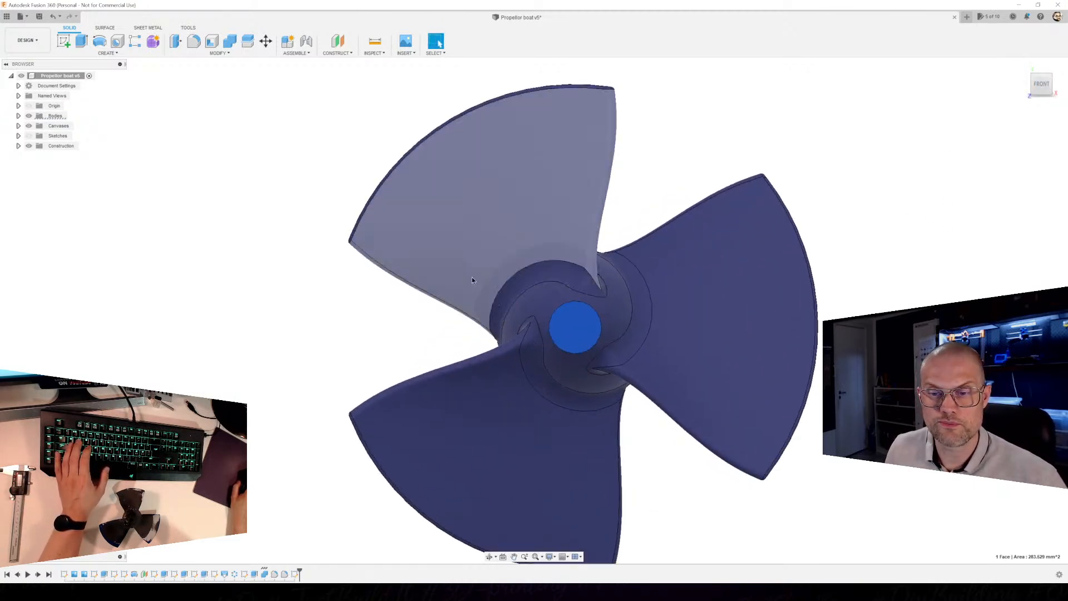
{"action": "left_click", "coordinate": [64, 42]}
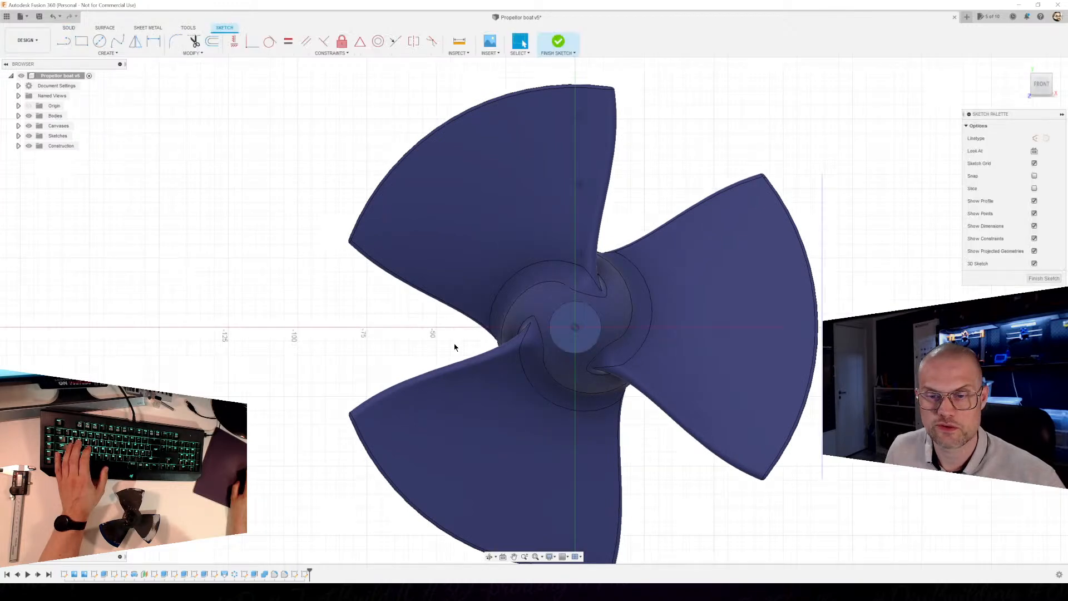
Draw a 12 mm diameter circle centred on the hub's front face and select its inner profile.
{"action": "key", "text": "c"}
{"action": "left_click", "coordinate": [576, 327]}
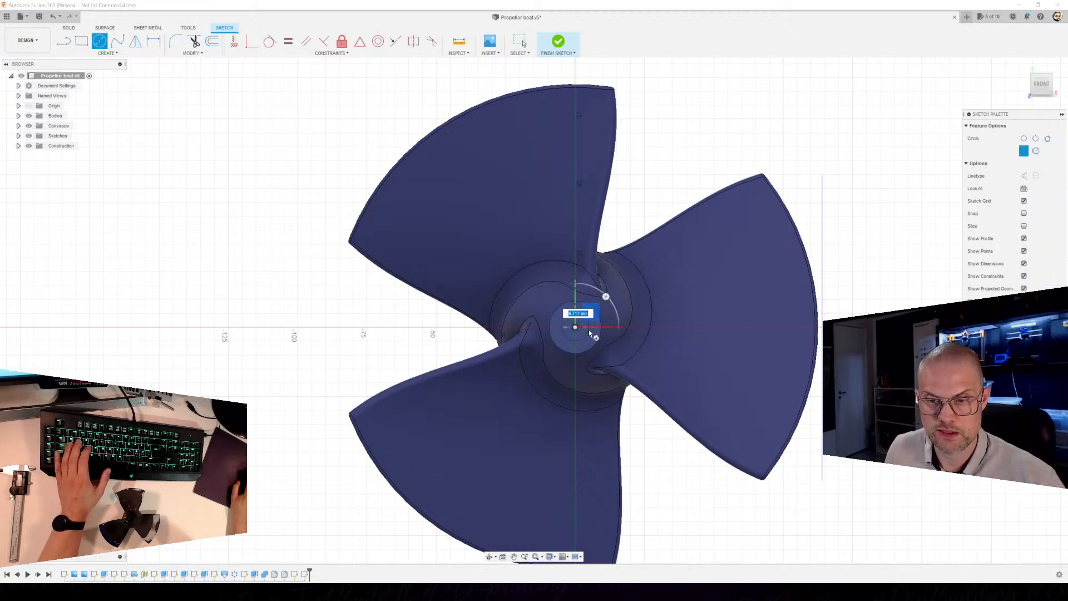
{"action": "type", "text": "12"}
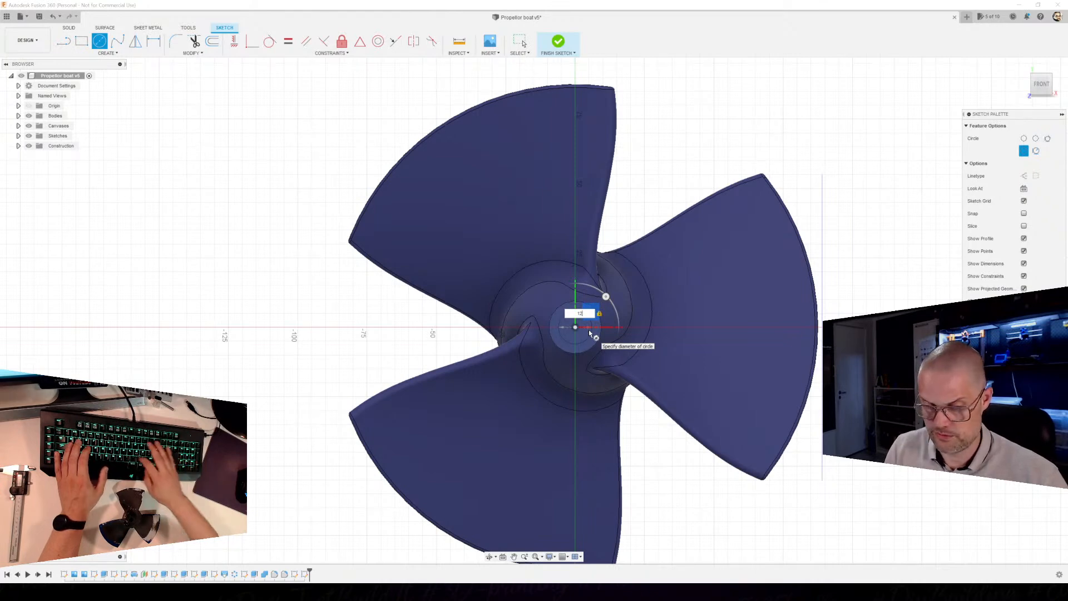
{"action": "key", "text": "Return"}
{"action": "key", "text": "Escape"}
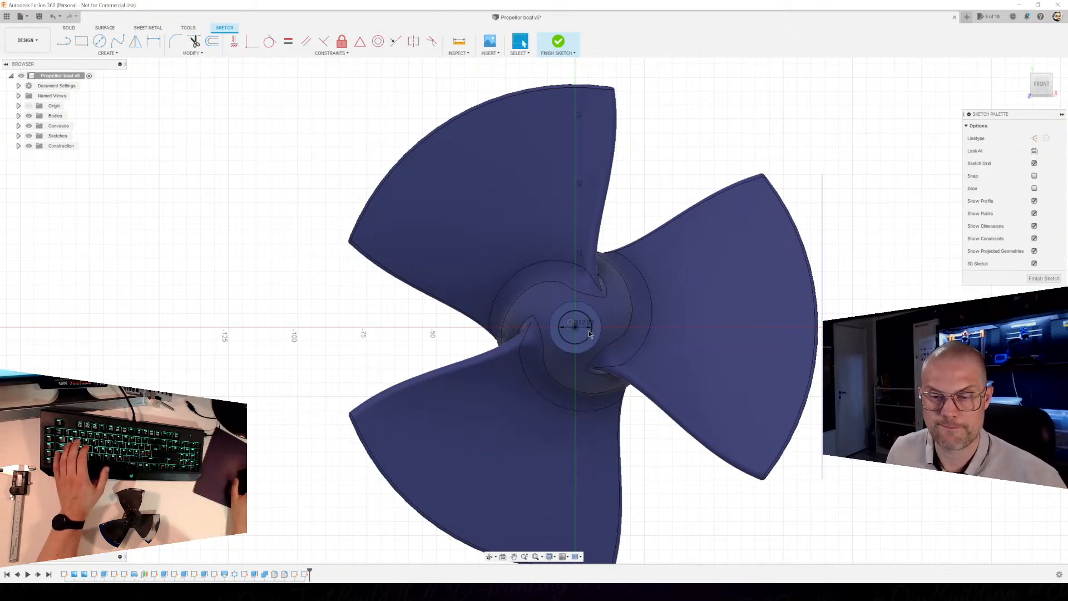
{"action": "left_click", "coordinate": [584, 336]}
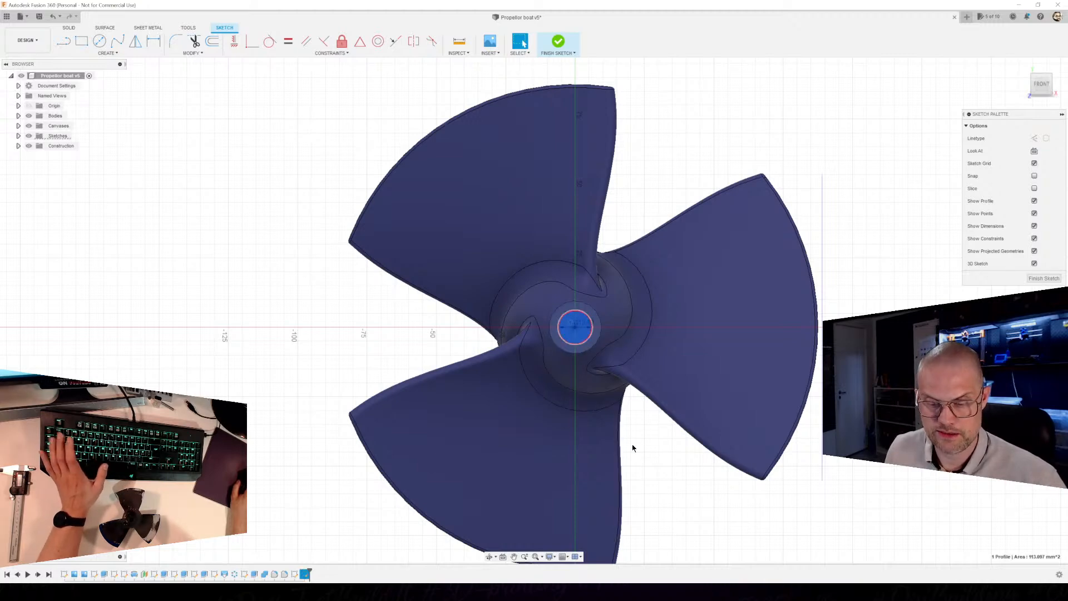
Extrude the 12 mm circle 15 mm into the hub as a cut from its front face.
{"action": "key", "text": "e"}
{"action": "middle_click_drag", "start_coordinate": [683, 472], "coordinate": [675, 412], "text": "shift"}
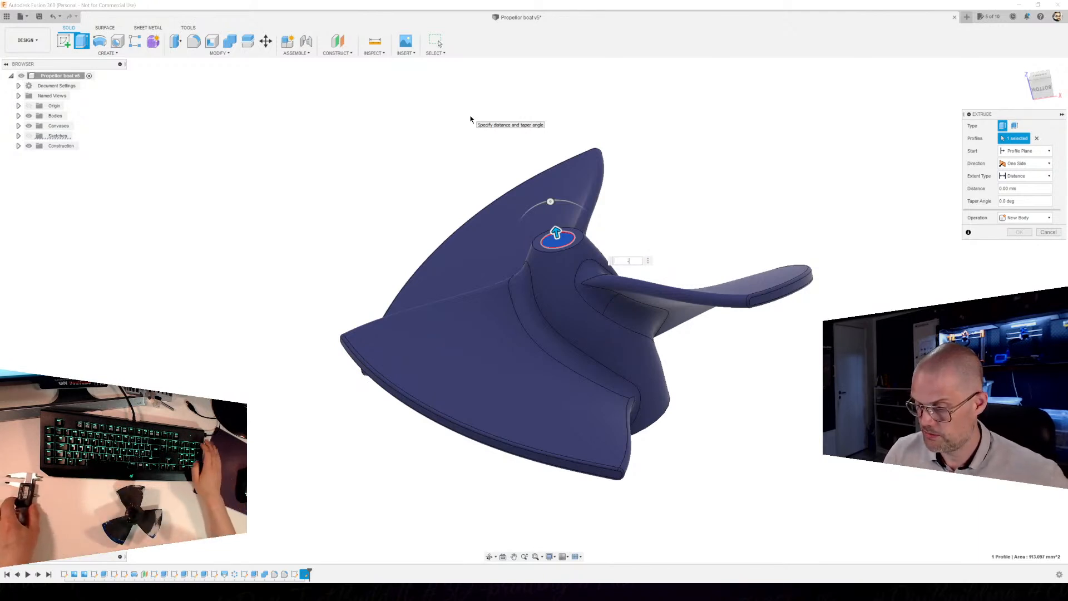
{"action": "type", "text": "-15"}
{"action": "key", "text": "Return"}
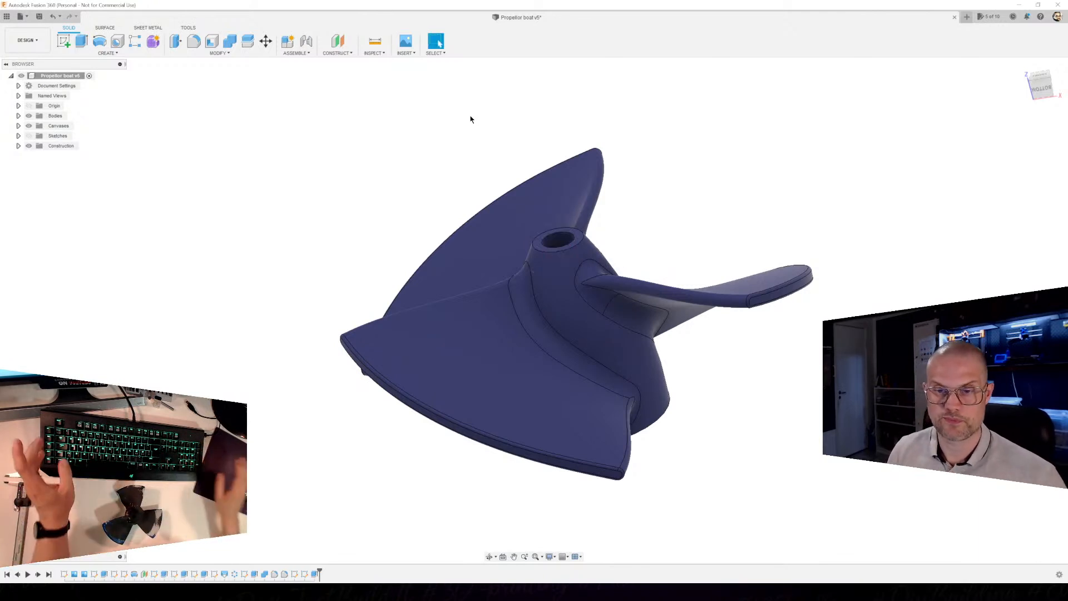
Start a new sketch on the floor of the 12 mm bore, viewed from the front.
{"action": "middle_click_drag", "start_coordinate": [547, 260], "coordinate": [629, 208], "text": "shift"}
{"action": "left_click", "coordinate": [572, 306]}
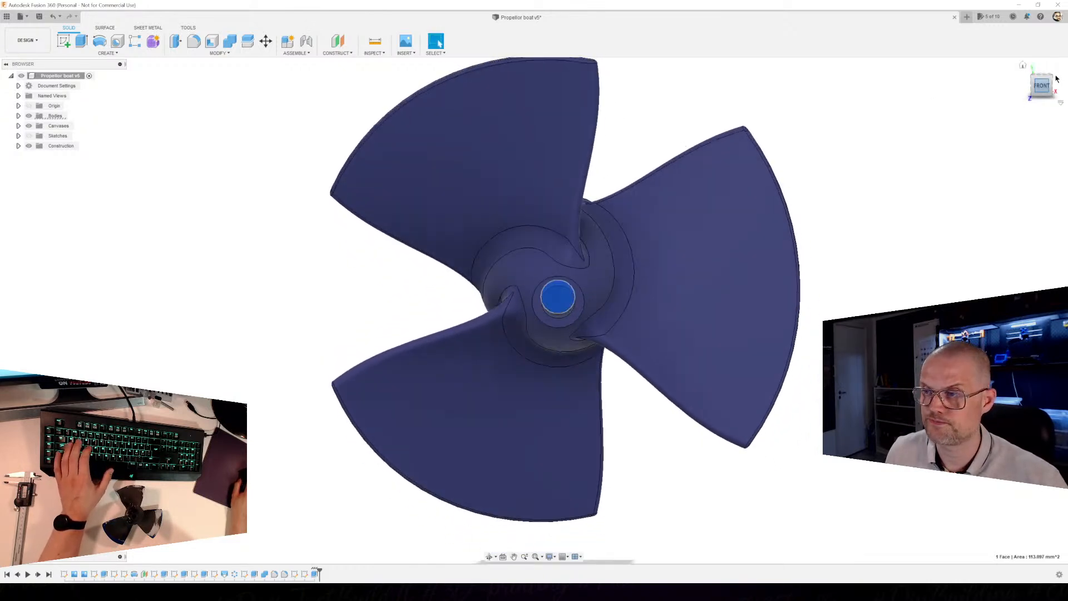
{"action": "left_click_drag", "start_coordinate": [1036, 88], "coordinate": [1050, 85]}
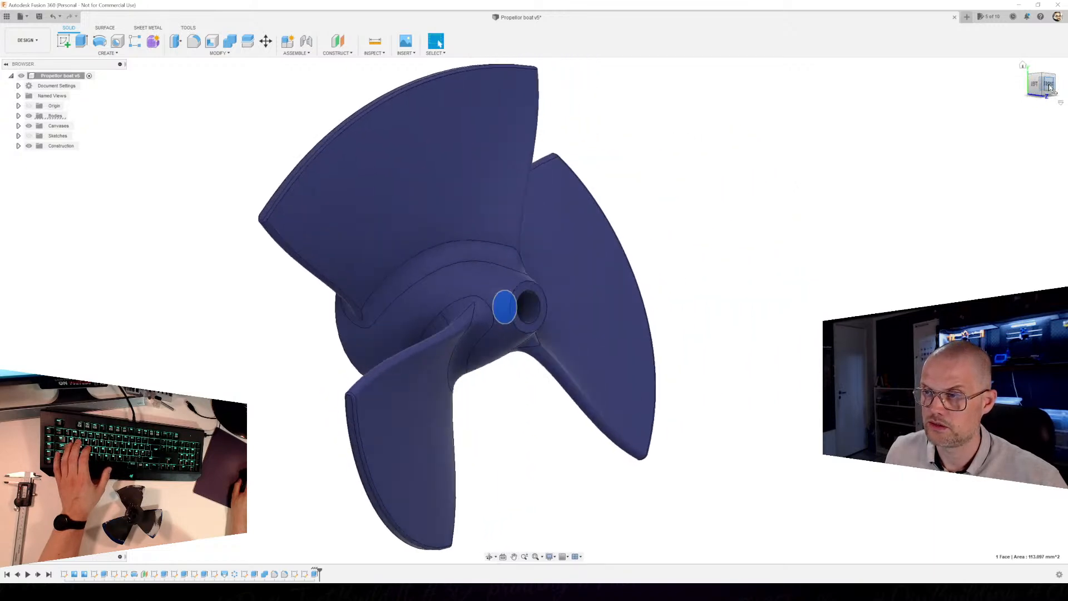
{"action": "left_click", "coordinate": [1049, 86]}
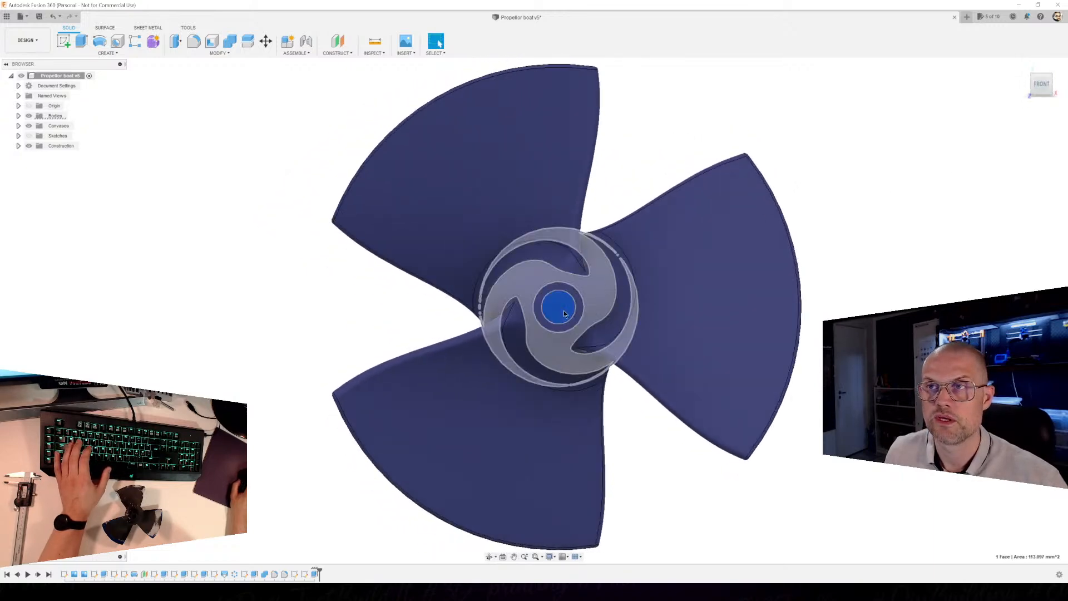
{"action": "scroll", "coordinate": [547, 302], "scroll_direction": "up", "scroll_amount": 2}
Draw a 6.25 mm diameter circle centred on the floor of the front bore.
{"action": "key", "text": "c"}
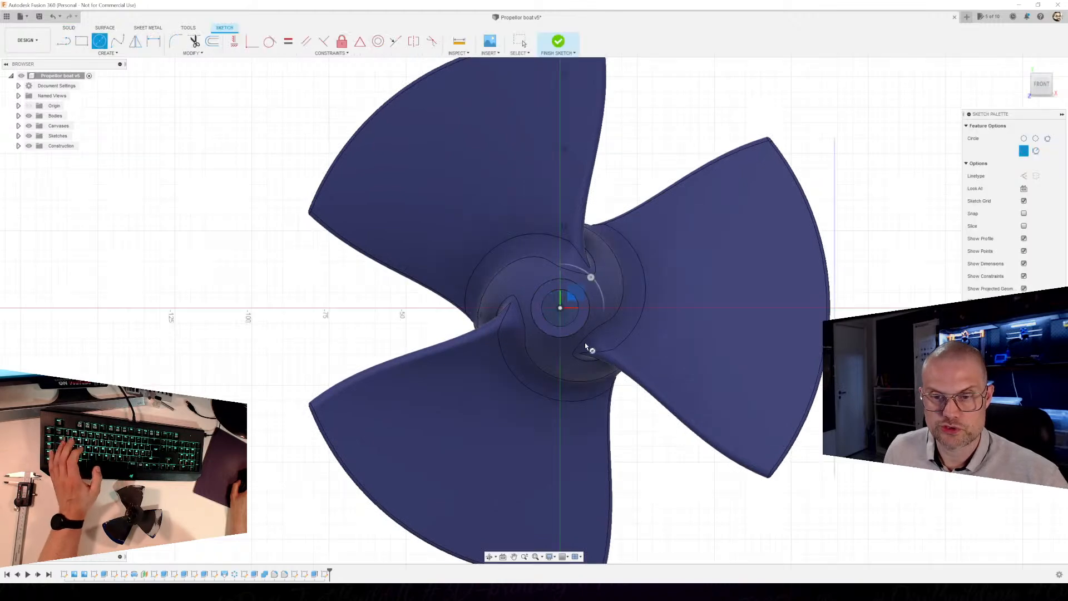
{"action": "left_click", "coordinate": [560, 309]}
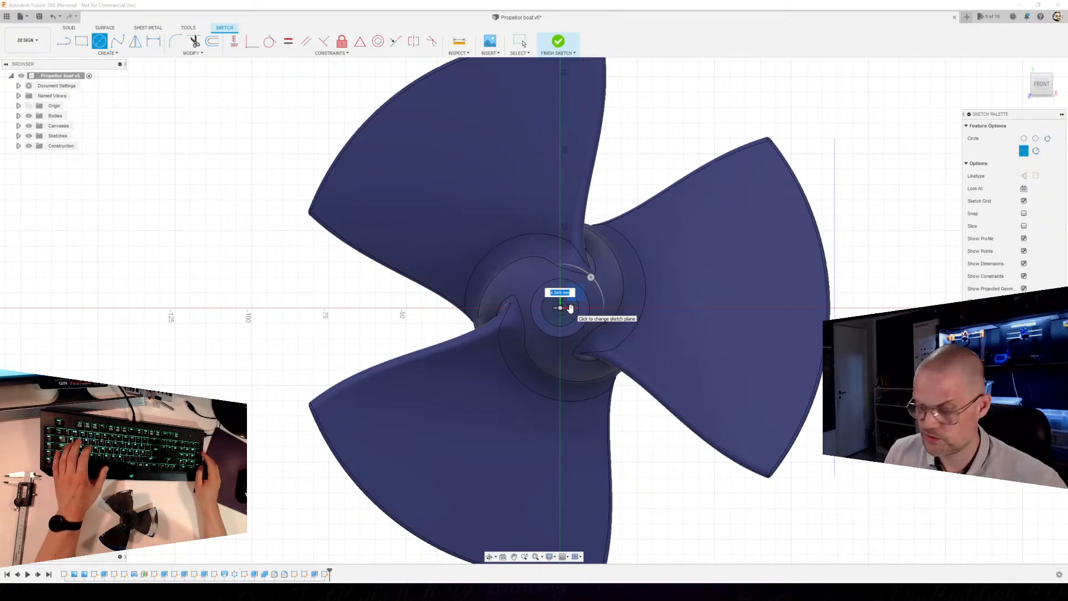
{"action": "type", "text": "6,25"}
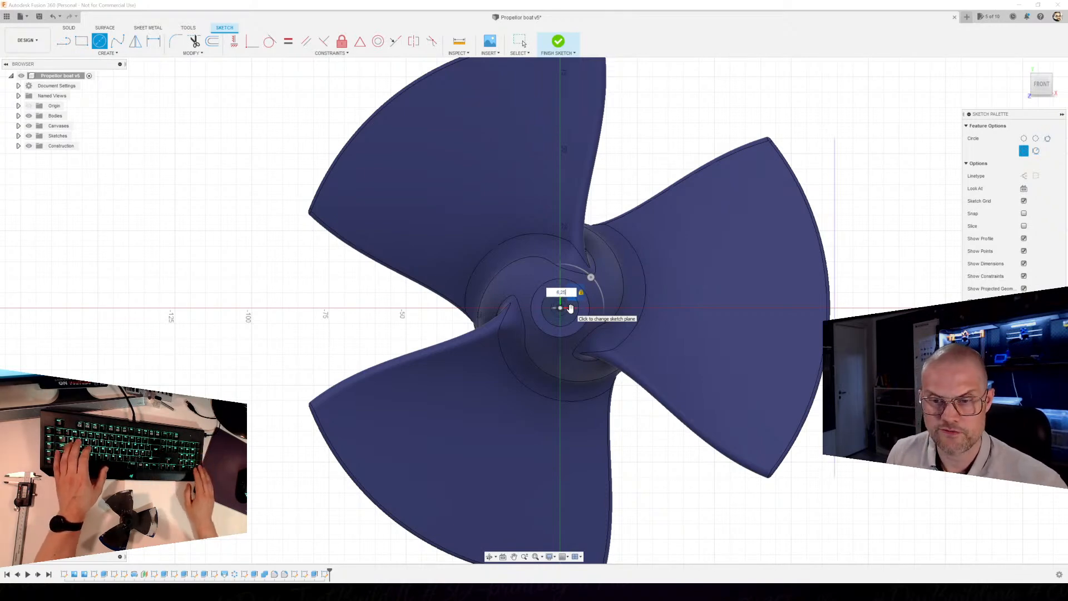
{"action": "key", "text": "Return"}
{"action": "key", "text": "Escape"}
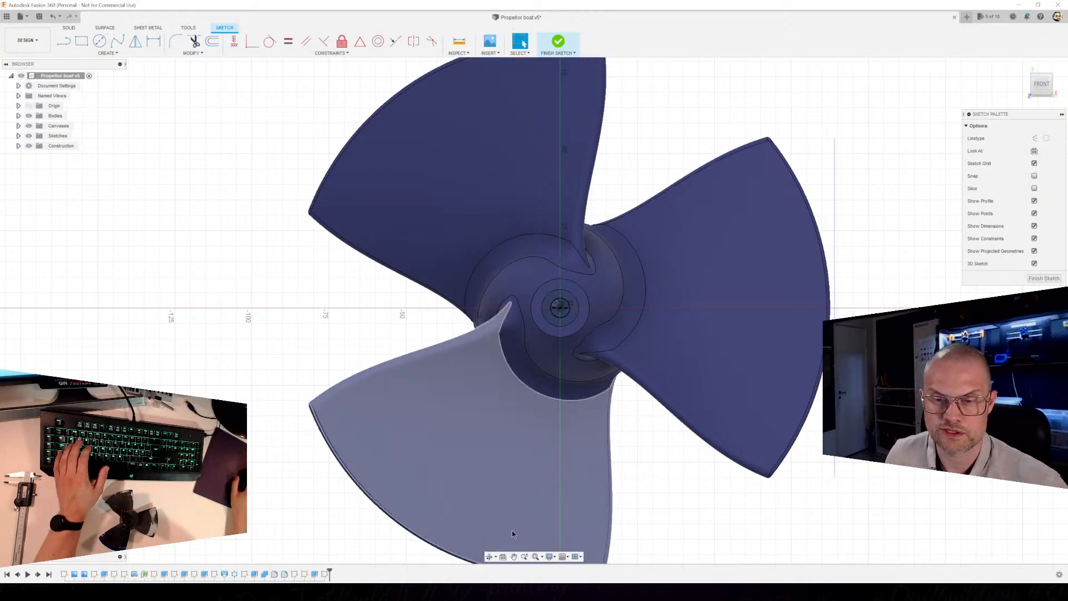
{"action": "scroll", "coordinate": [555, 334], "scroll_direction": "up", "scroll_amount": 3}
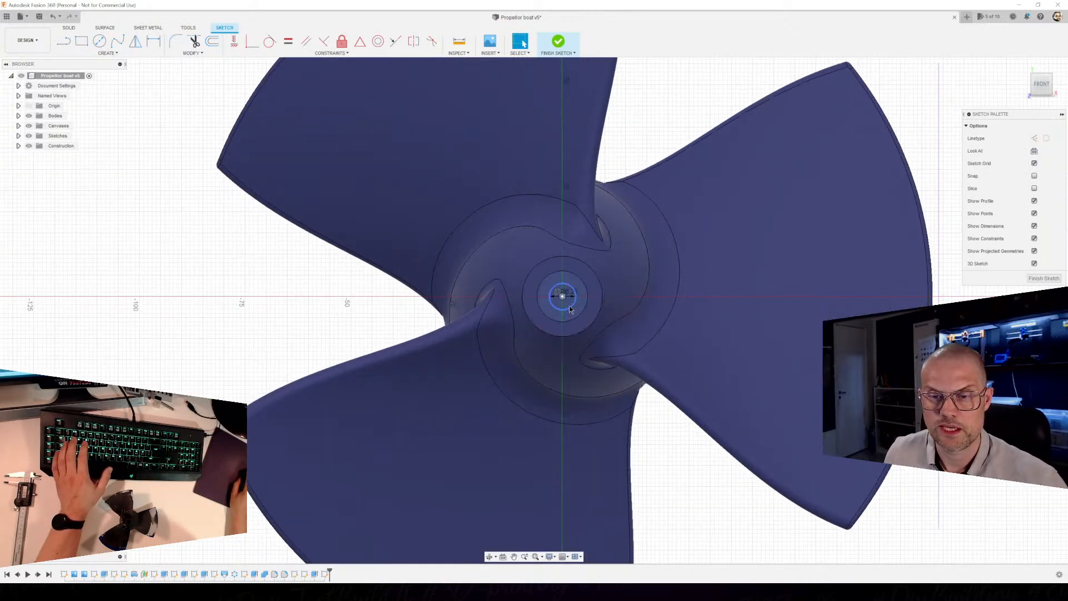
Extrude the 6.25 mm circle as a cut through the hub, using the To Object extent up to the hub's rear face.
{"action": "left_click", "coordinate": [568, 305]}
{"action": "key", "text": "e"}
{"action": "middle_click_drag", "start_coordinate": [689, 460], "coordinate": [947, 172], "text": "shift"}
{"action": "left_click", "coordinate": [1026, 176]}
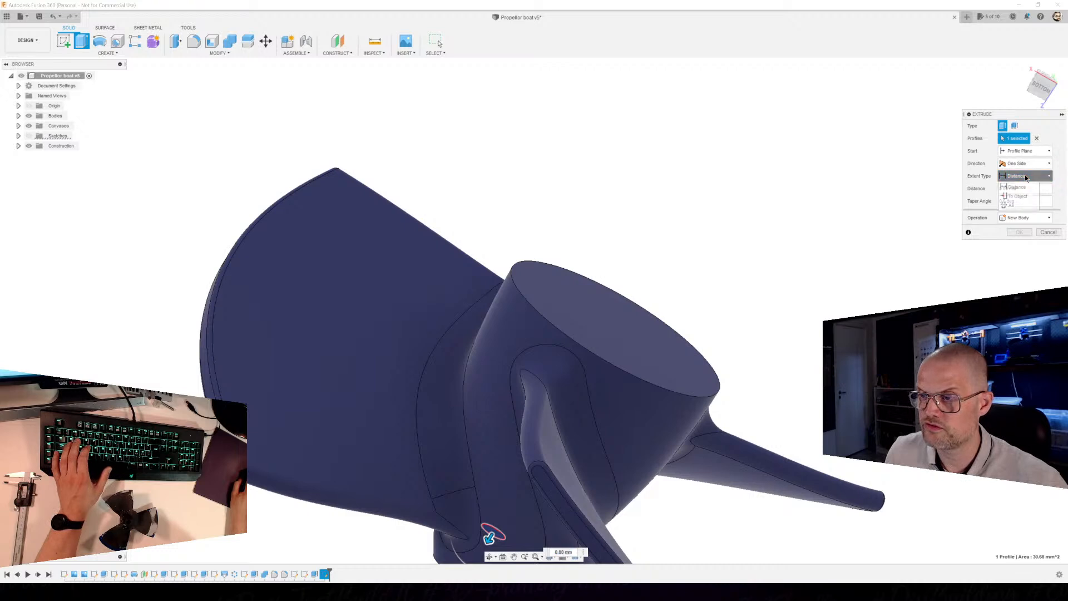
{"action": "left_click", "coordinate": [1020, 197]}
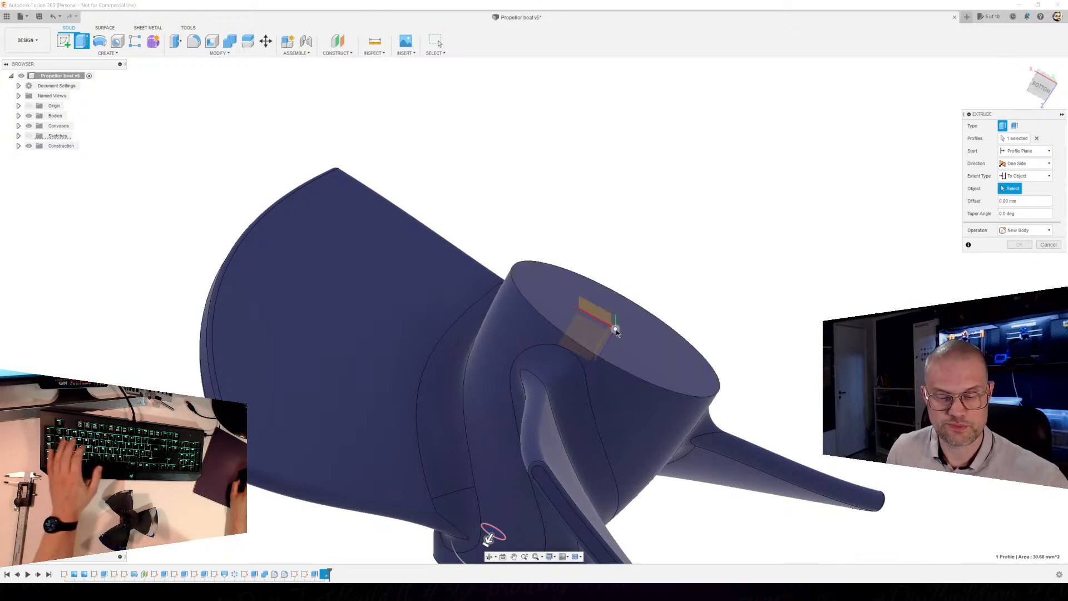
{"action": "left_click", "coordinate": [647, 363]}
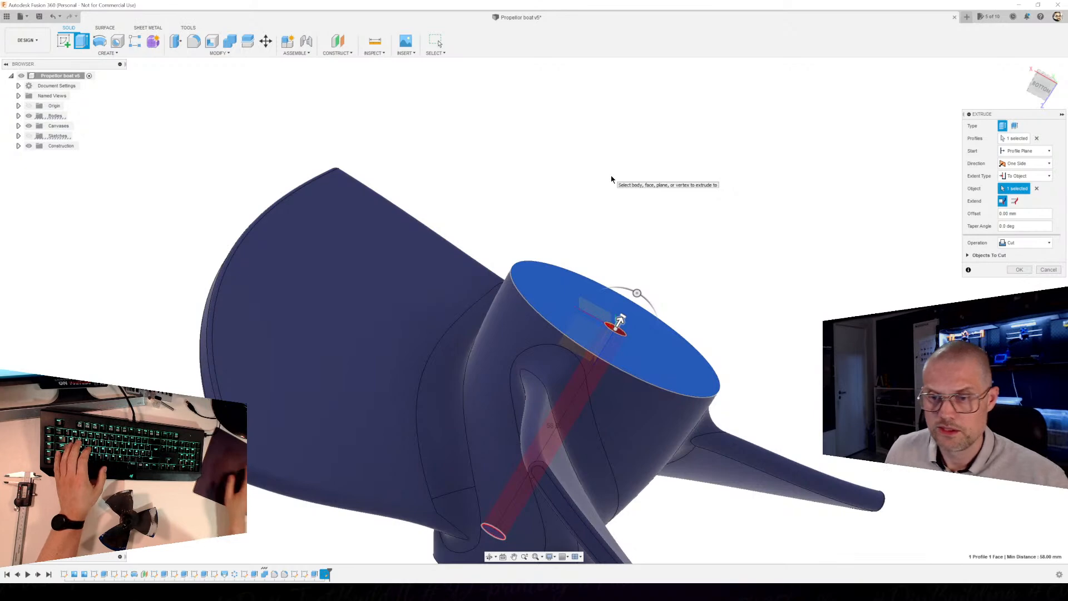
{"action": "left_click", "coordinate": [1019, 269]}
Start a new sketch on the hub's large rear face, viewed straight from the back.
{"action": "middle_click_drag", "start_coordinate": [723, 311], "coordinate": [556, 221], "text": "shift"}
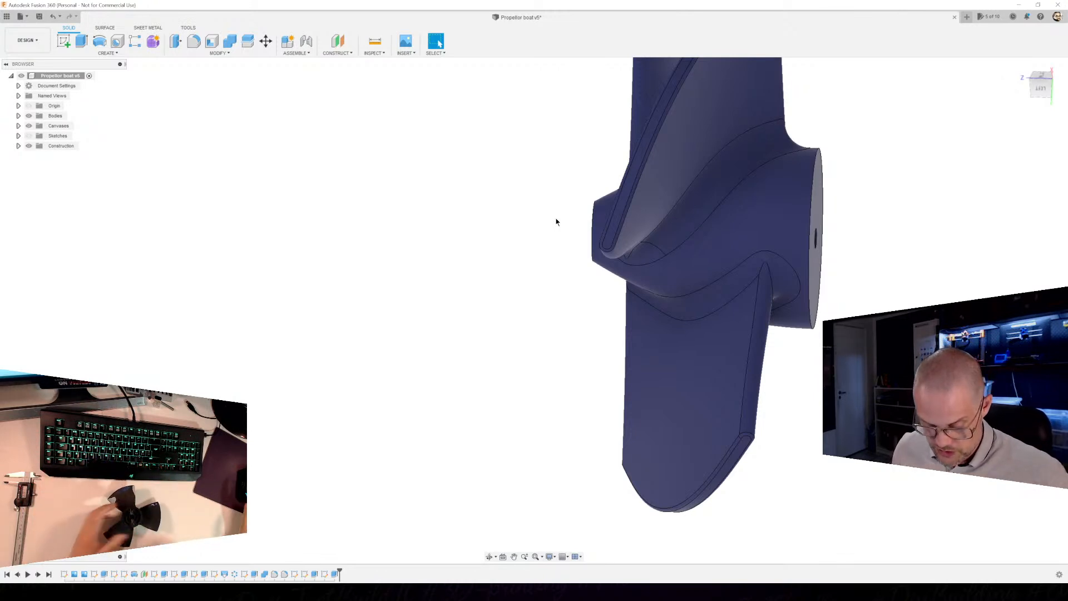
{"action": "middle_click_drag", "start_coordinate": [436, 176], "coordinate": [545, 339], "text": "shift"}
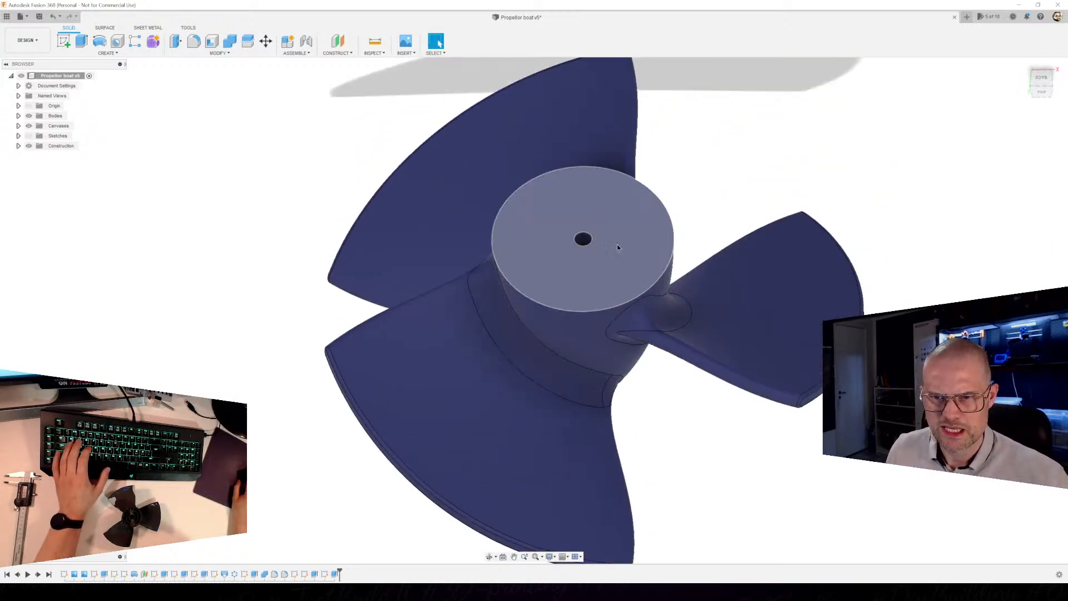
{"action": "left_click", "coordinate": [624, 222]}
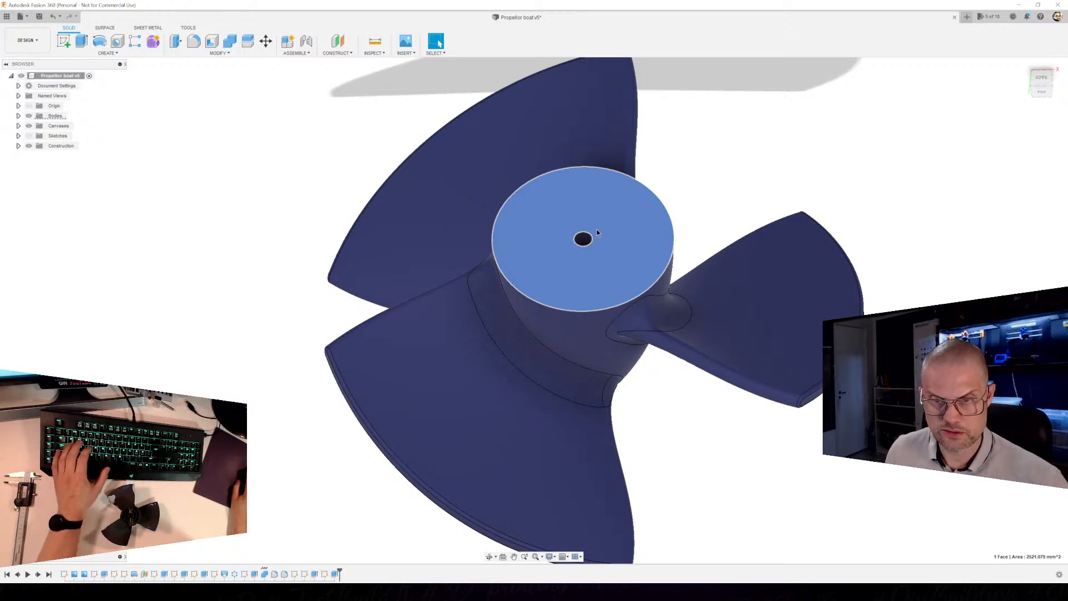
{"action": "left_click", "coordinate": [64, 41]}
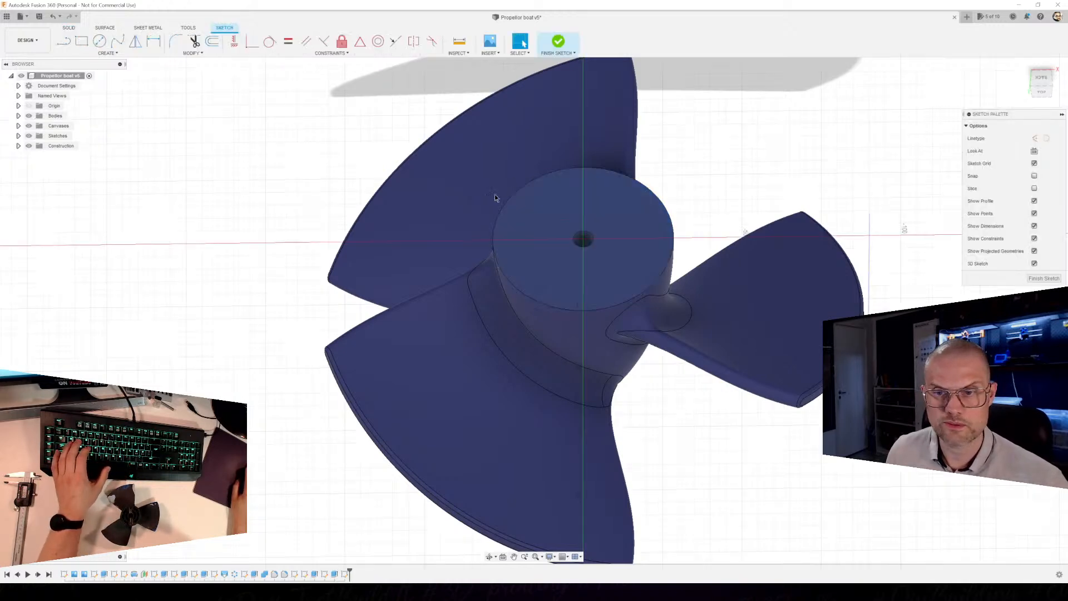
{"action": "left_click", "coordinate": [1049, 83]}
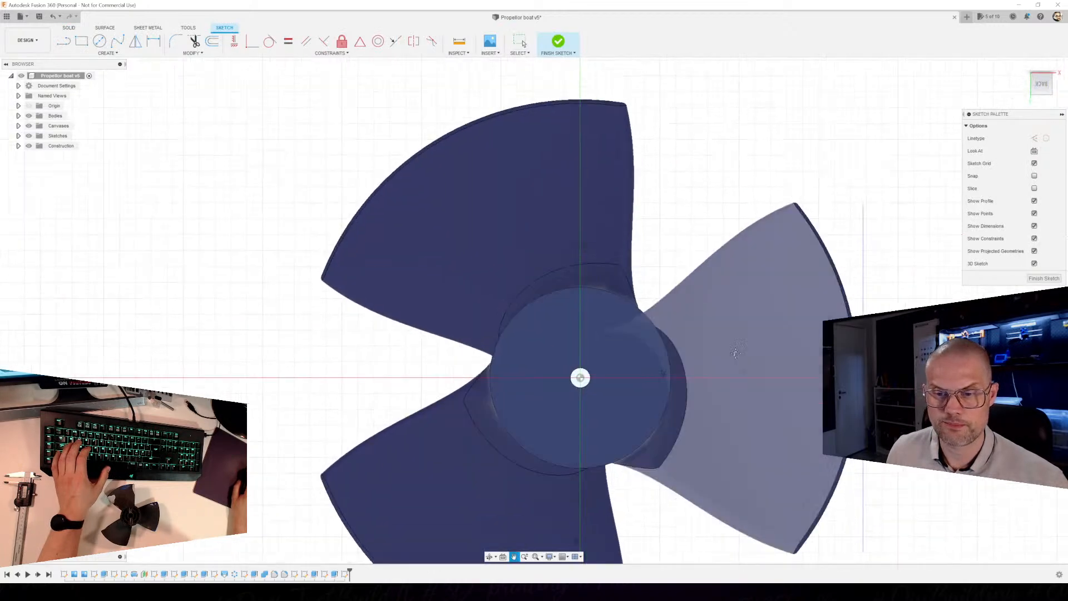
{"action": "scroll", "coordinate": [503, 258], "scroll_direction": "up", "scroll_amount": 3}
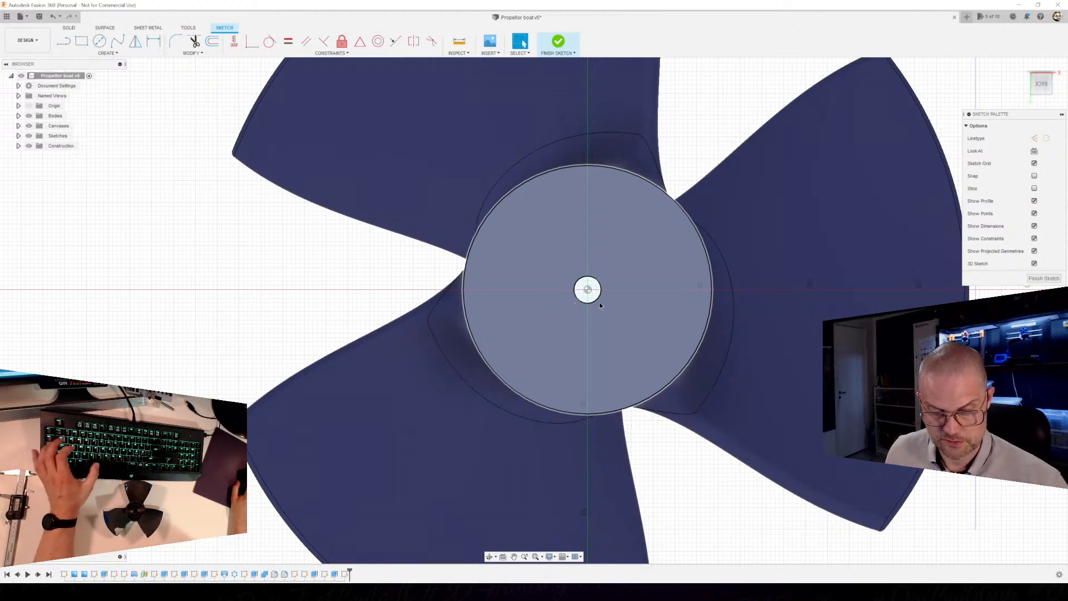
Draw a 48.25 mm by 5 mm centre rectangle around the shaft hole on the hub's rear face.
{"action": "key", "text": "s"}
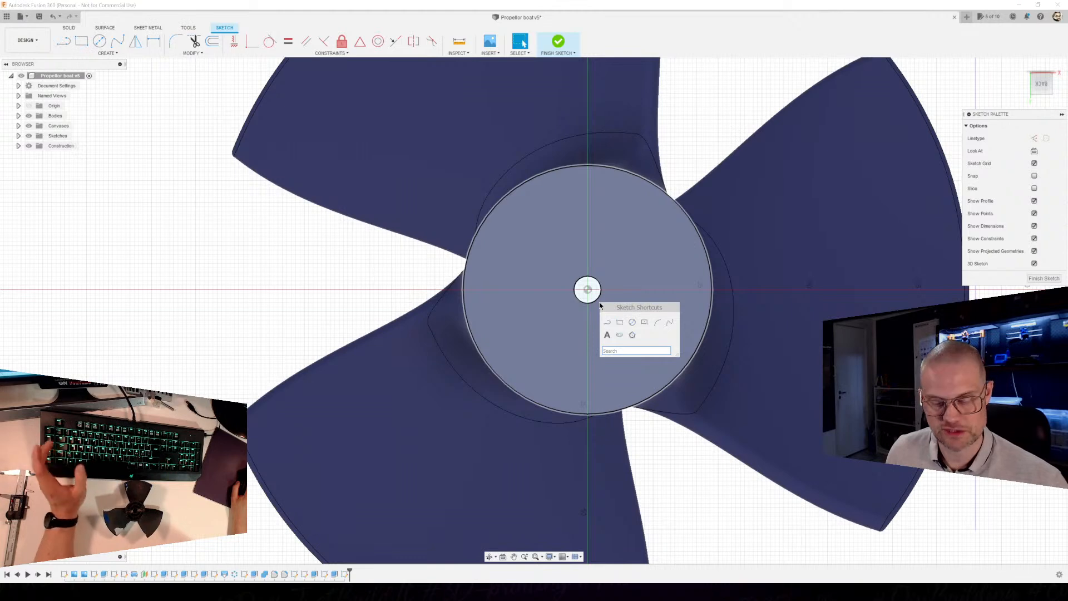
{"action": "left_click", "coordinate": [619, 323]}
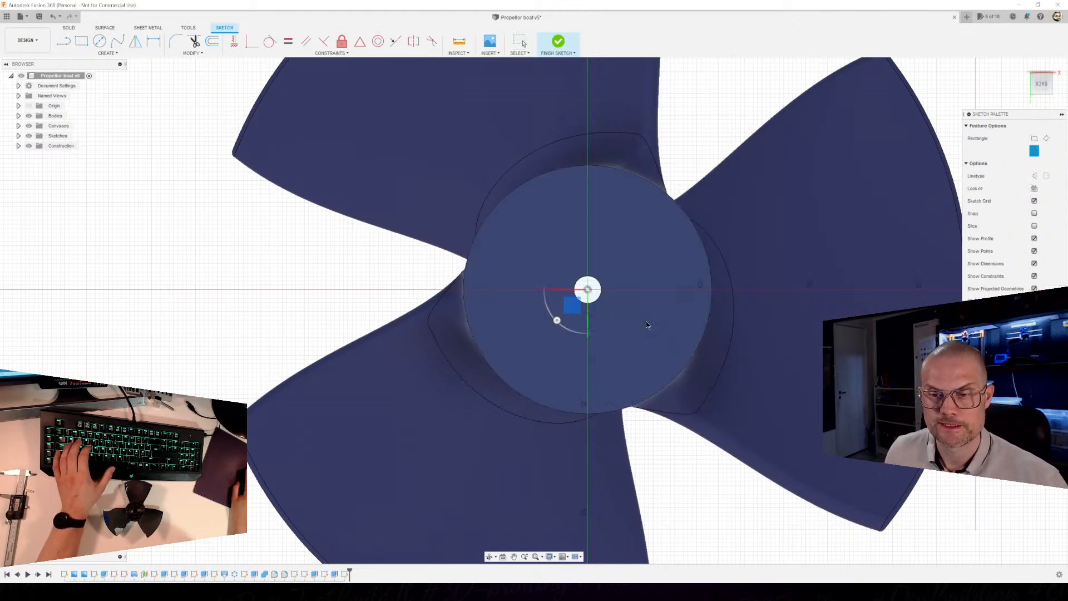
{"action": "left_click", "coordinate": [589, 290]}
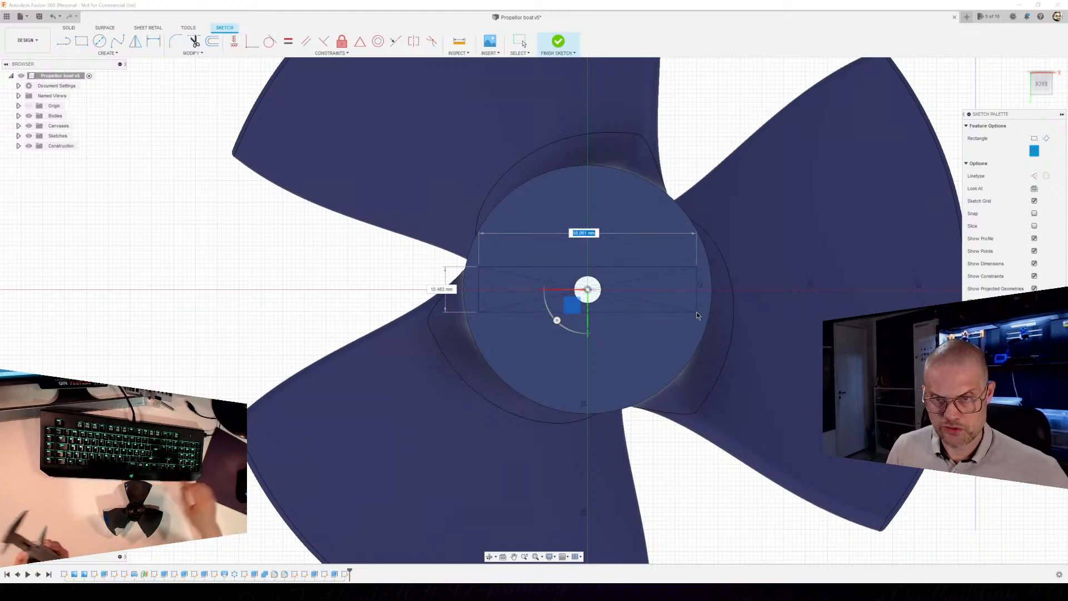
{"action": "type", "text": "48"}
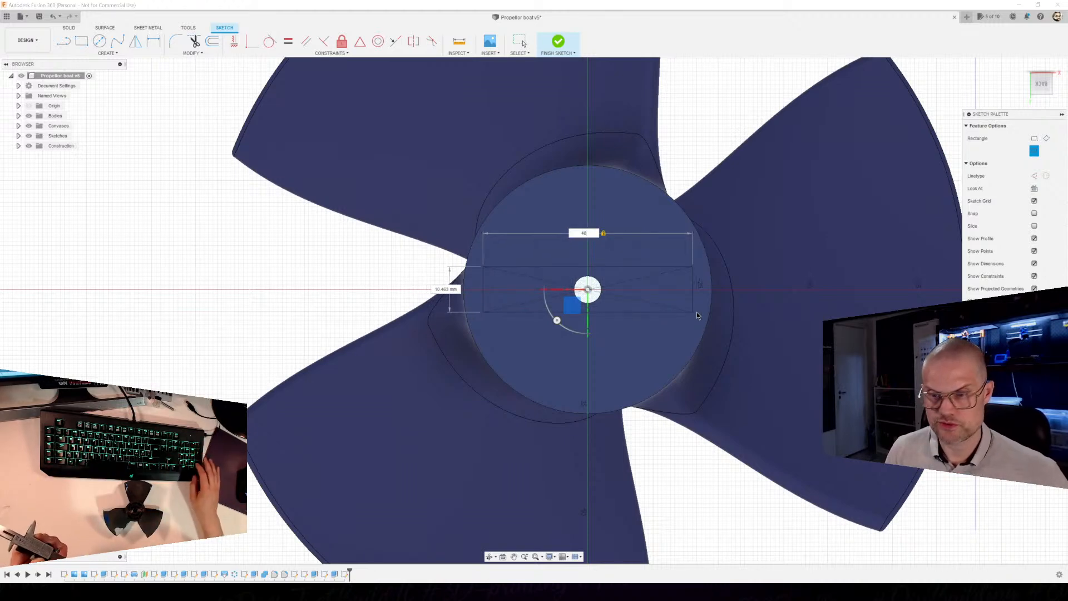
{"action": "type", "text": "."}
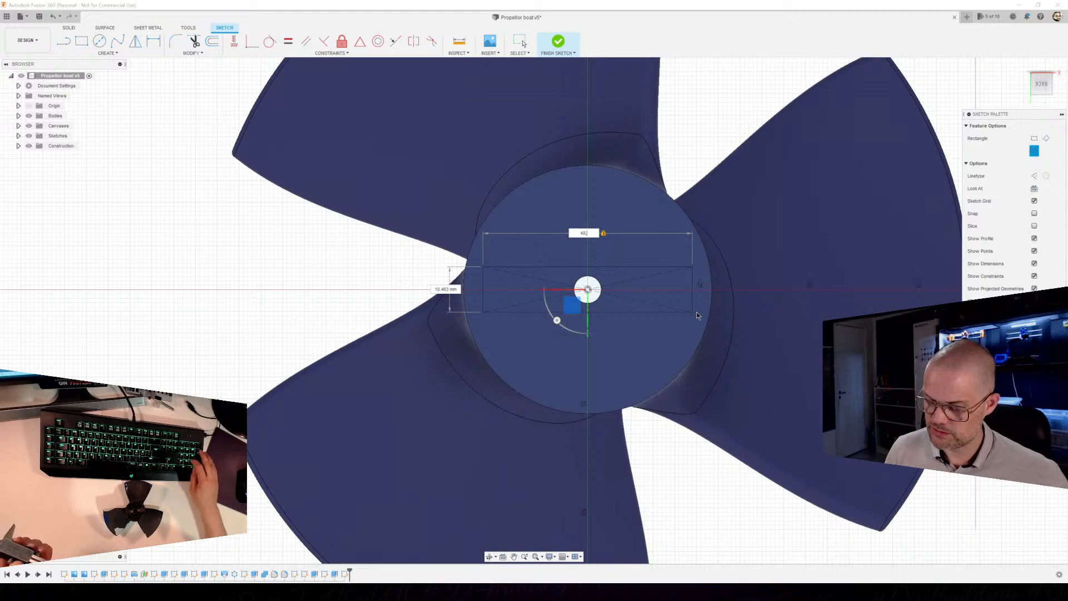
{"action": "type", "text": "25"}
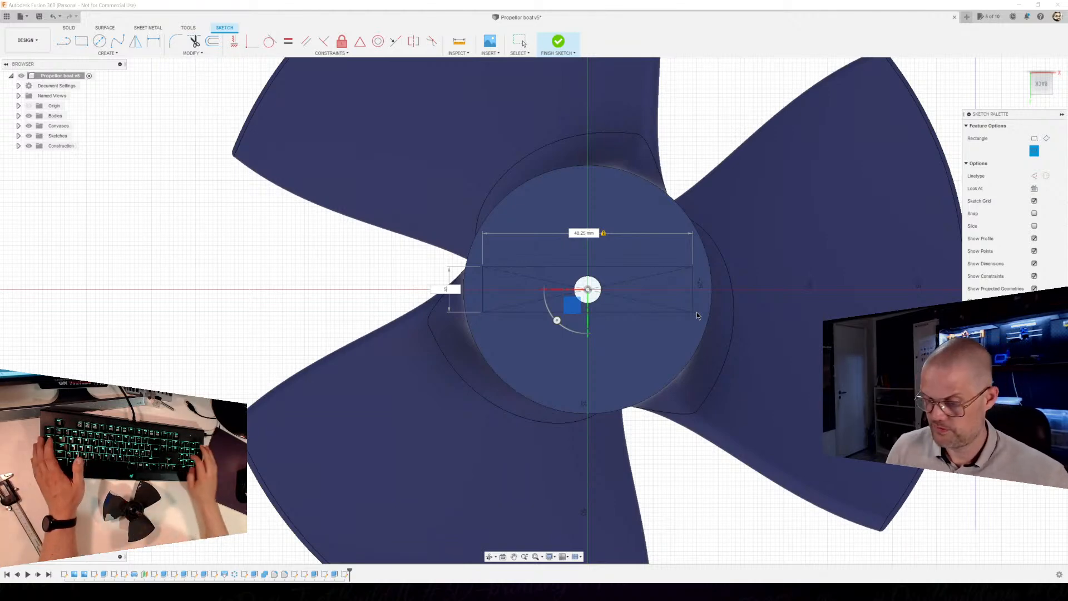
{"action": "key", "text": "Tab"}
{"action": "type", "text": "5"}
{"action": "key", "text": "Return"}
{"action": "key", "text": "Escape"}
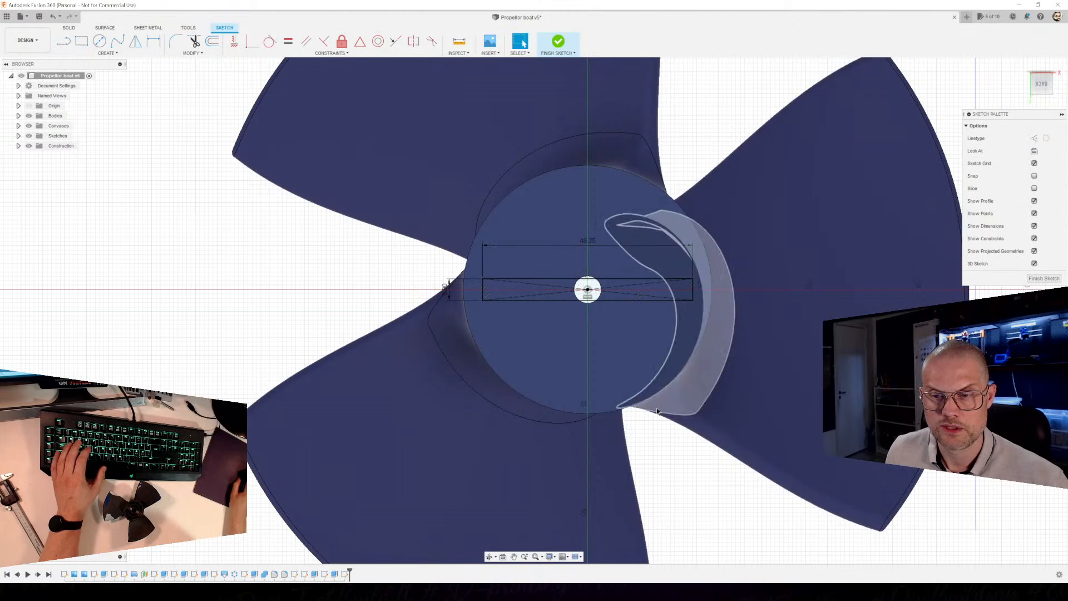
Cut both rectangle profiles beside the shaft hole 12.4 mm deep into the hub's rear face.
{"action": "left_click", "coordinate": [673, 293]}
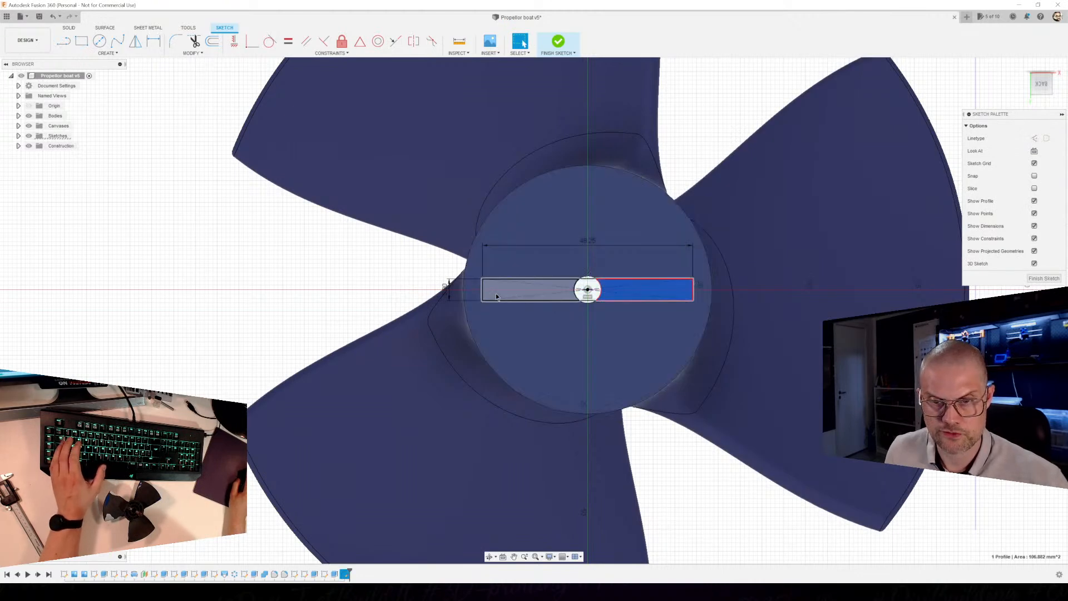
{"action": "left_click", "coordinate": [519, 298], "text": "ctrl"}
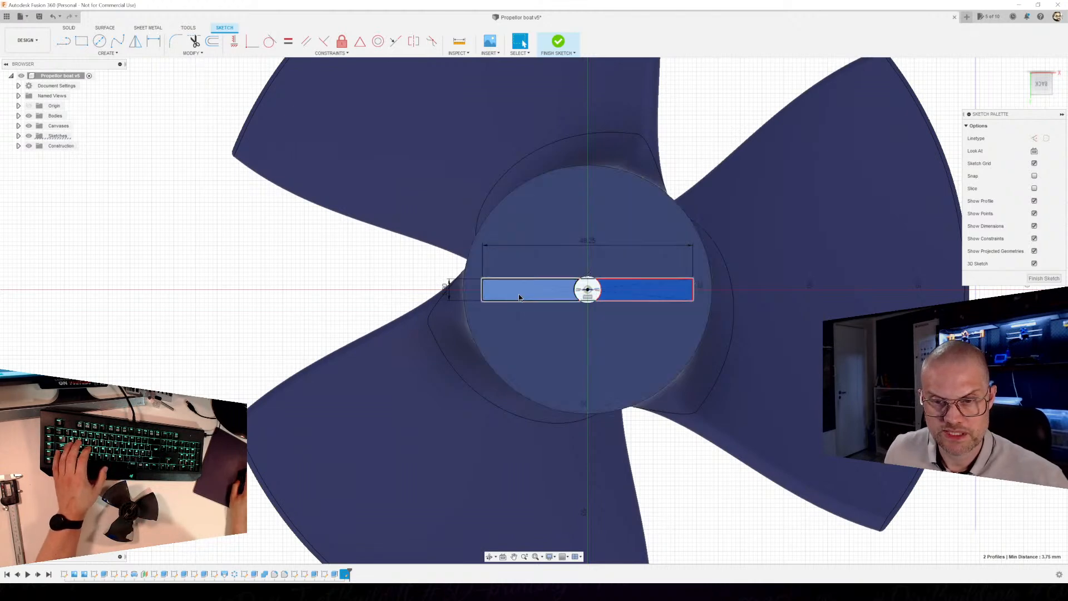
{"action": "left_click", "coordinate": [673, 292], "text": "ctrl"}
{"action": "left_click", "coordinate": [673, 292], "text": "ctrl"}
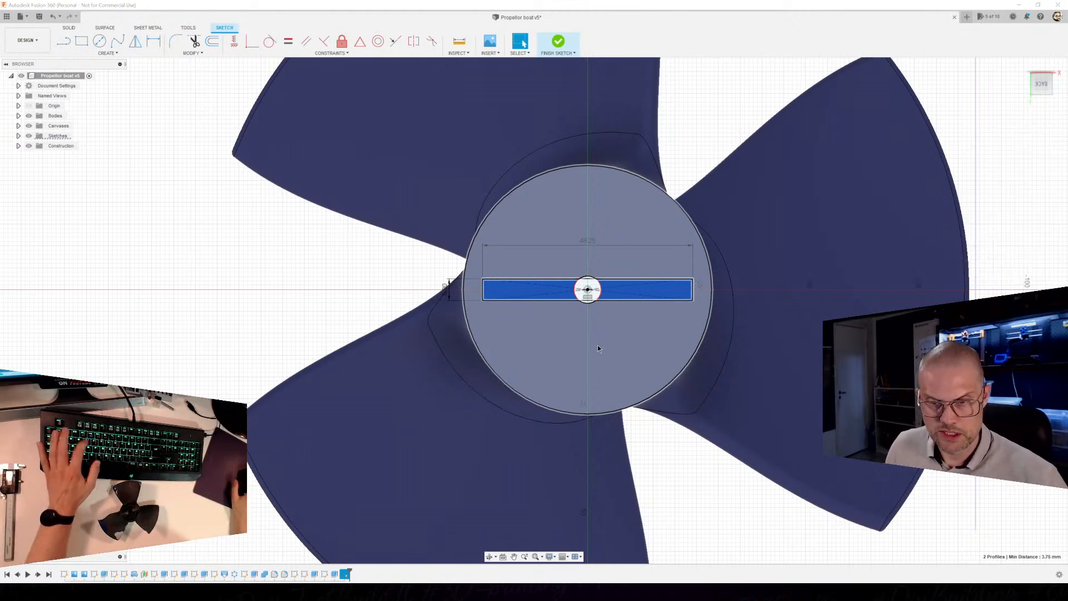
{"action": "key", "text": "e"}
{"action": "mouse_move", "coordinate": [652, 390]}
{"action": "middle_mouse_down", "text": "shift"}
{"action": "mouse_move", "coordinate": [633, 326]}
{"action": "mouse_move", "coordinate": [647, 335]}
{"action": "middle_mouse_up", "text": "shift"}
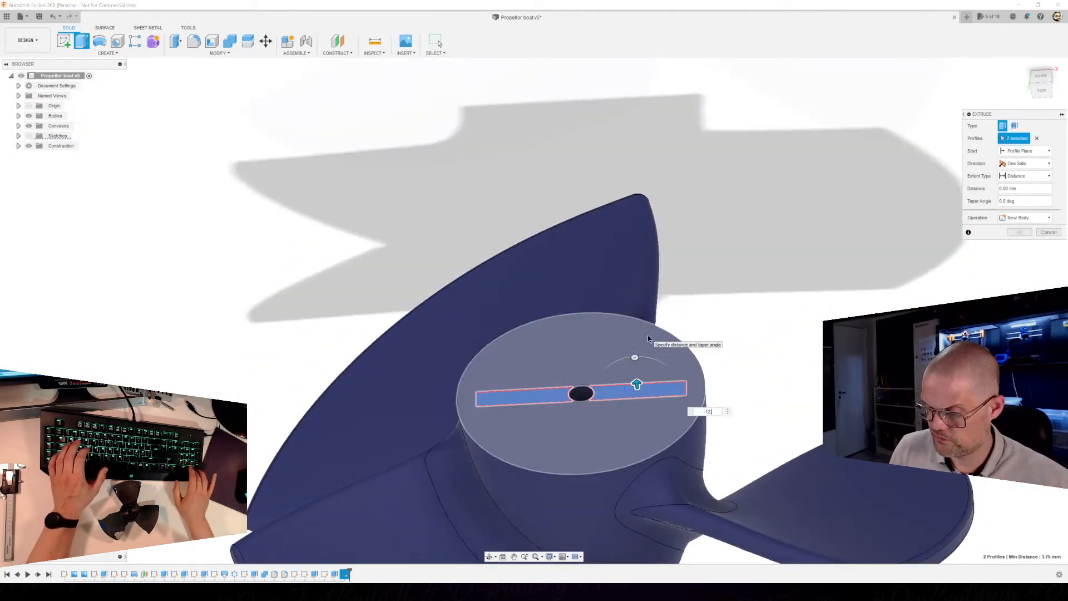
{"action": "type", "text": "-12,4"}
{"action": "key", "text": "Return"}
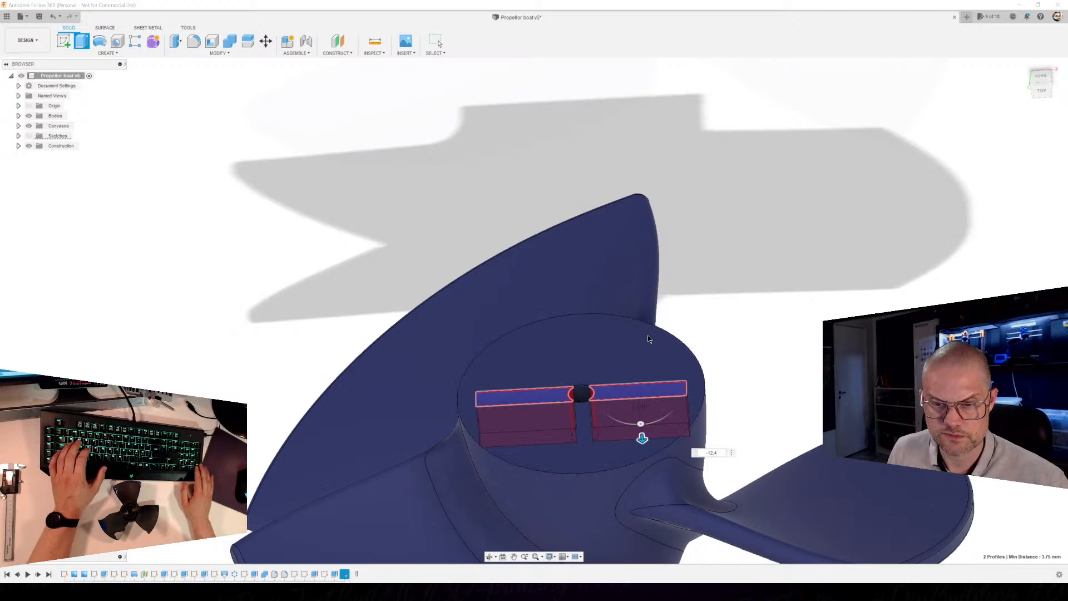
Start another sketch on the hub's rear face around the slot, viewed straight from the back.
{"action": "middle_click_drag", "start_coordinate": [648, 335], "coordinate": [473, 307], "text": "shift"}
{"action": "scroll", "coordinate": [612, 303], "scroll_direction": "up", "scroll_amount": 4}
{"action": "middle_click_drag", "start_coordinate": [613, 303], "coordinate": [568, 298], "text": "shift"}
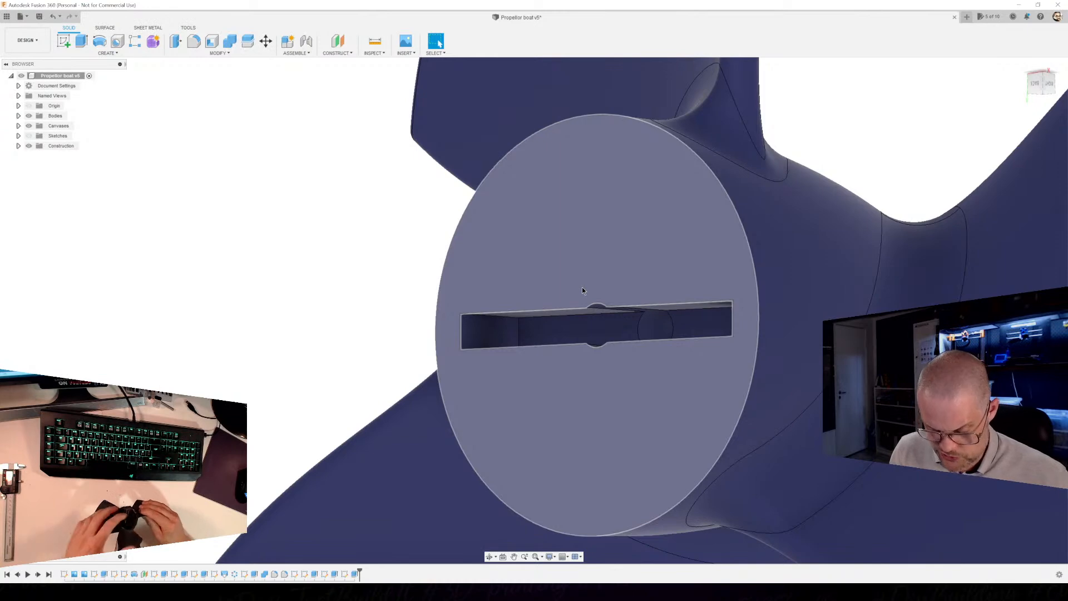
{"action": "middle_click_drag", "start_coordinate": [582, 290], "coordinate": [654, 381], "text": "shift"}
{"action": "middle_click_drag", "start_coordinate": [598, 401], "coordinate": [639, 399], "text": "shift"}
{"action": "middle_click_drag", "start_coordinate": [636, 342], "coordinate": [639, 378], "text": "shift"}
{"action": "left_click", "coordinate": [585, 262]}
{"action": "left_click", "coordinate": [63, 40]}
{"action": "left_click", "coordinate": [583, 265]}
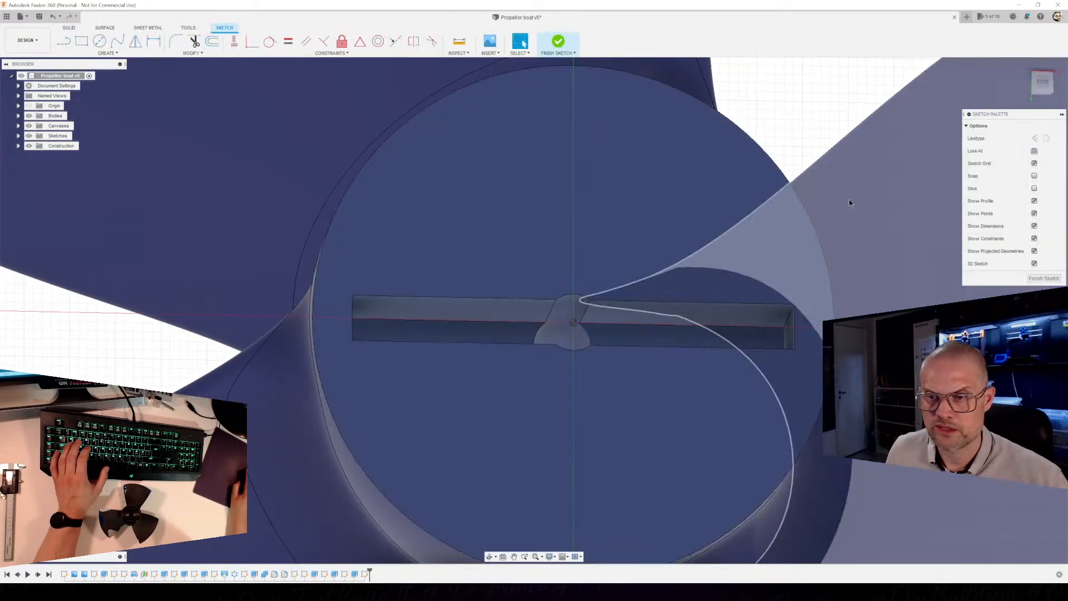
{"action": "left_click", "coordinate": [1040, 87]}
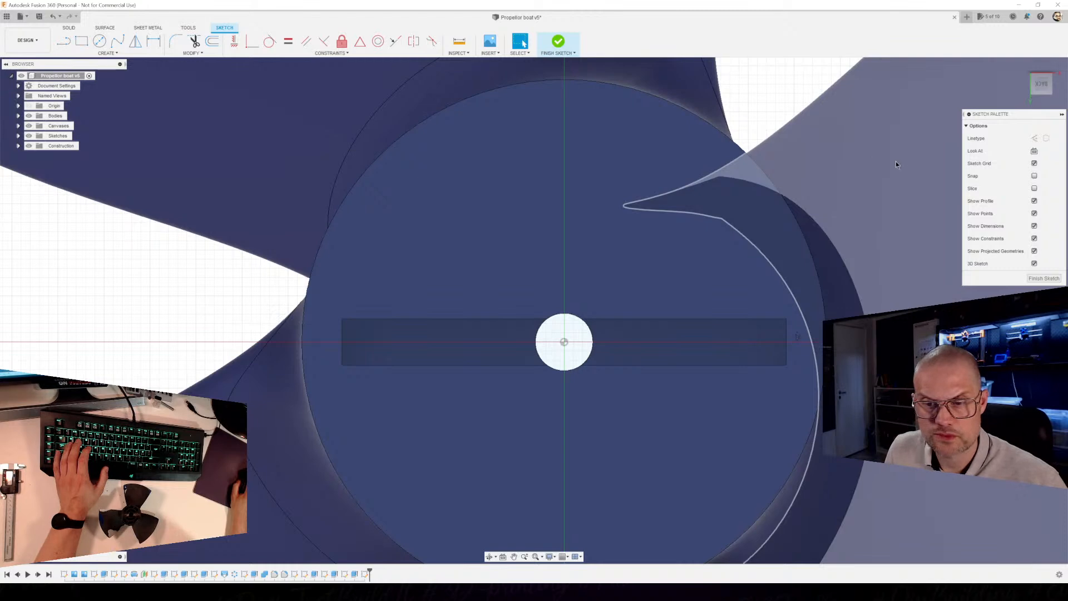
Draw a 12.25 mm diameter circle centred on the shaft hole in the hub's rear face.
{"action": "key", "text": "c"}
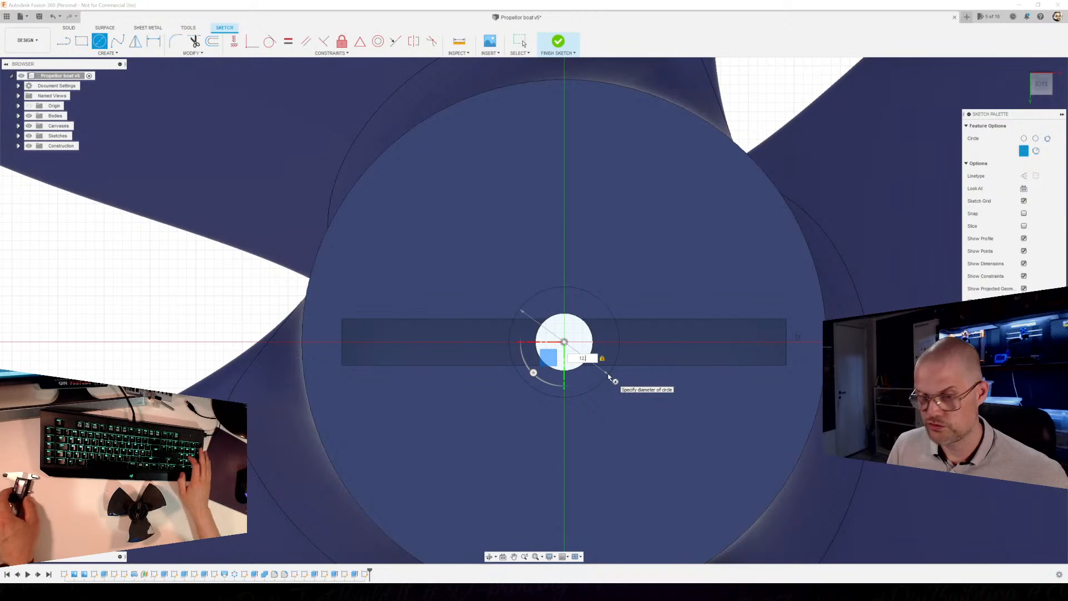
{"action": "type", "text": ".25"}
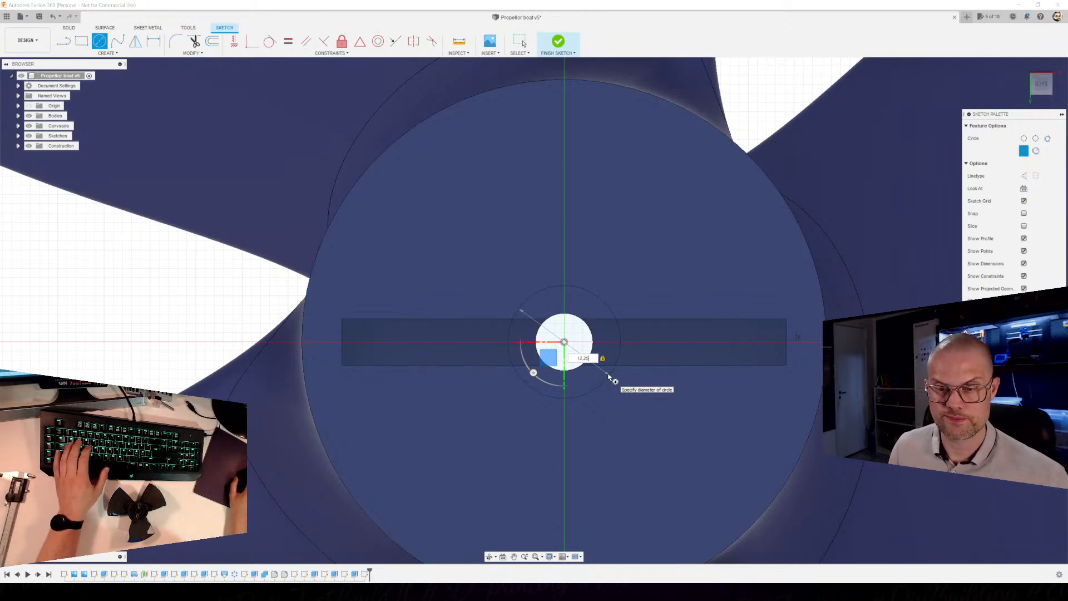
{"action": "key", "text": "Return"}
{"action": "key", "text": "Escape"}
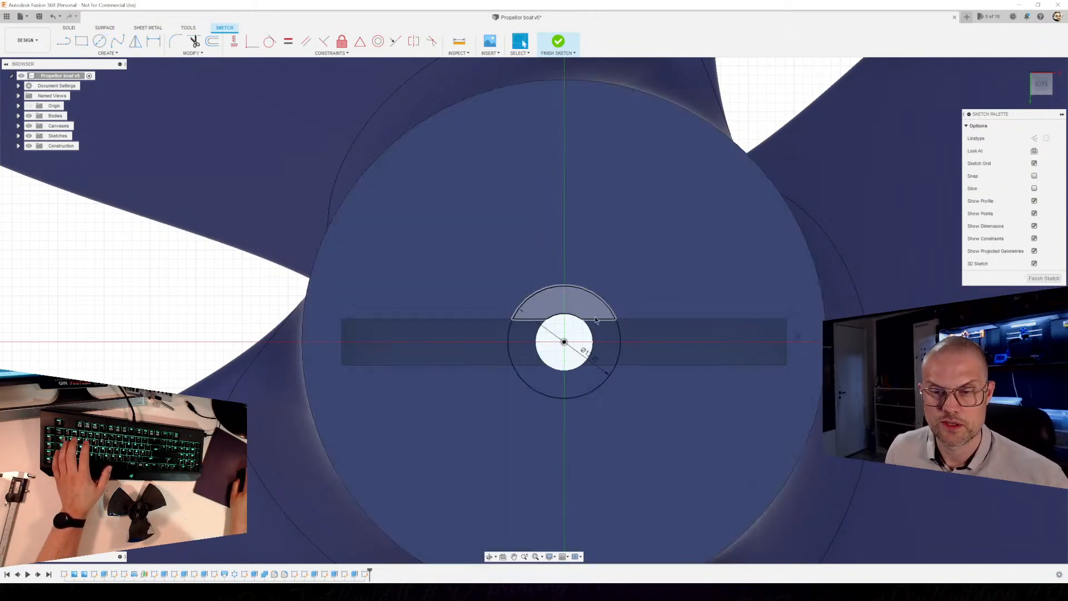
Extrude all profiles inside the circle as a cut through the hub, up to the ring-shaped floor of the front bore.
{"action": "left_click", "coordinate": [582, 305]}
{"action": "left_click", "coordinate": [607, 335], "text": "shift"}
{"action": "left_click", "coordinate": [576, 386], "text": "shift"}
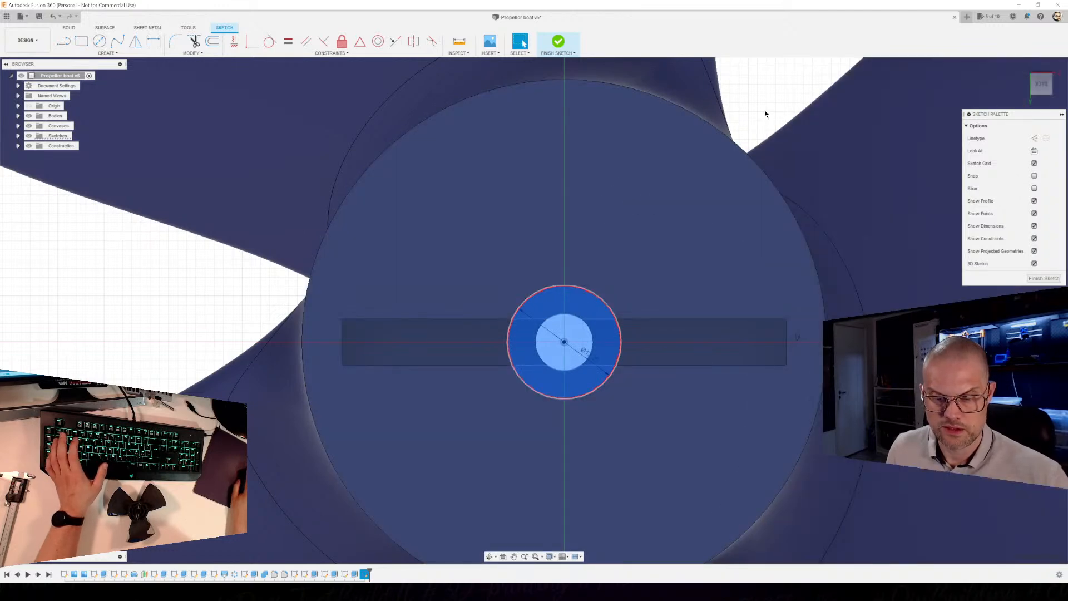
{"action": "key", "text": "e"}
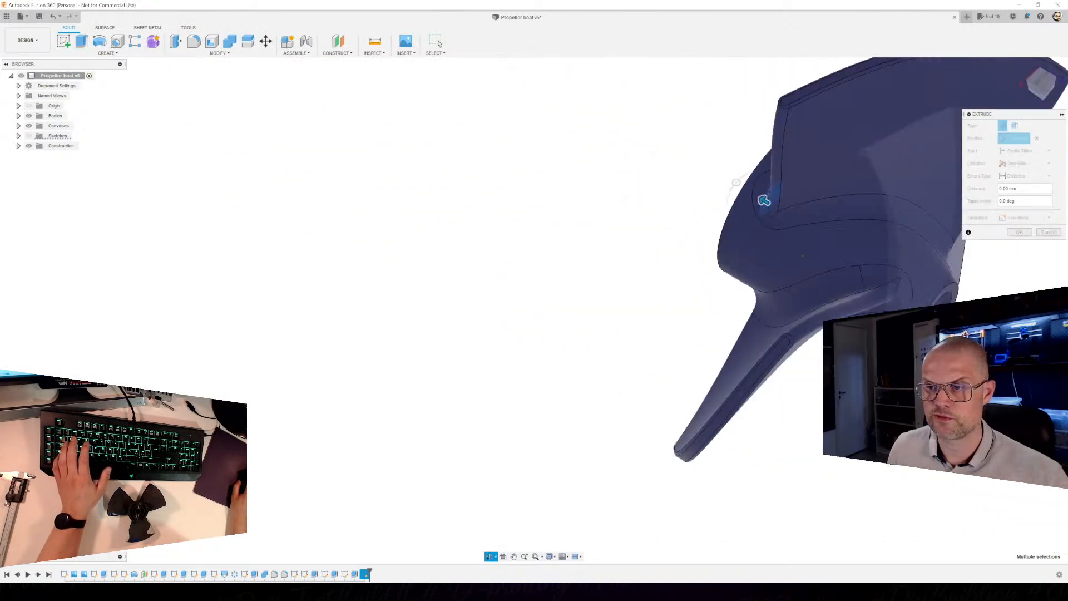
{"action": "middle_click_drag", "start_coordinate": [874, 304], "coordinate": [496, 106]}
{"action": "middle_click_drag", "start_coordinate": [537, 189], "coordinate": [618, 351]}
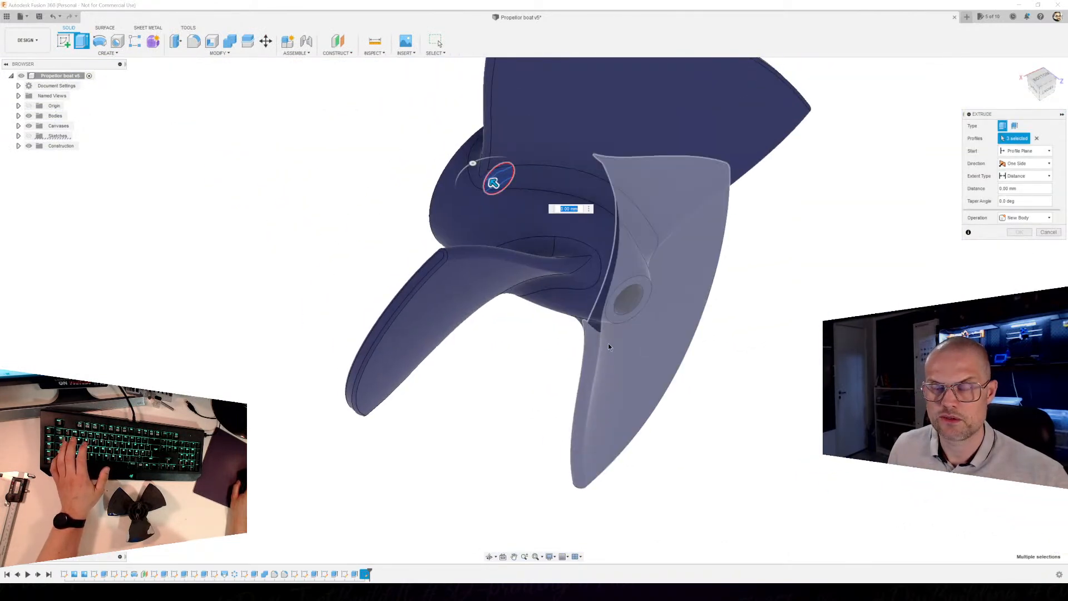
{"action": "scroll", "coordinate": [584, 331], "scroll_direction": "up", "scroll_amount": 4}
{"action": "middle_click_drag", "start_coordinate": [583, 295], "coordinate": [498, 245], "text": "shift"}
{"action": "middle_click_drag", "start_coordinate": [726, 263], "coordinate": [467, 357], "text": "shift"}
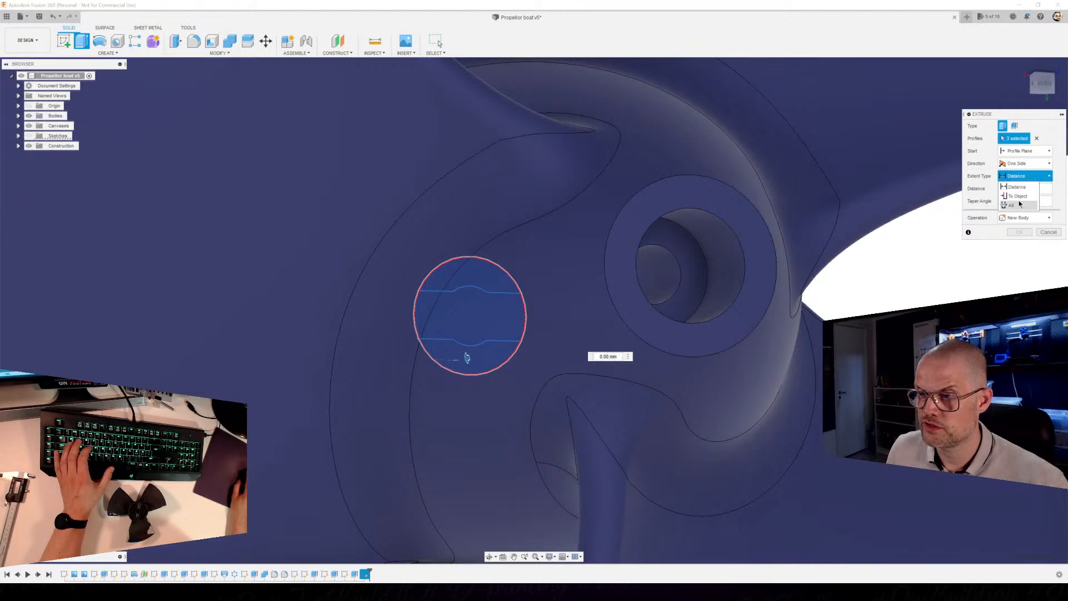
{"action": "left_click", "coordinate": [1018, 196]}
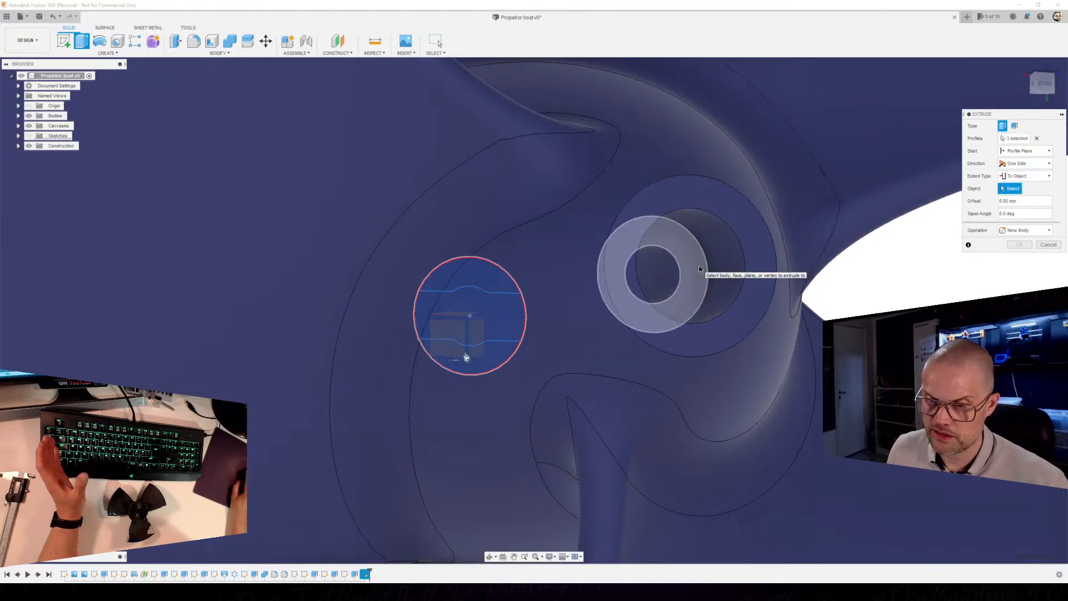
{"action": "left_click", "coordinate": [699, 266]}
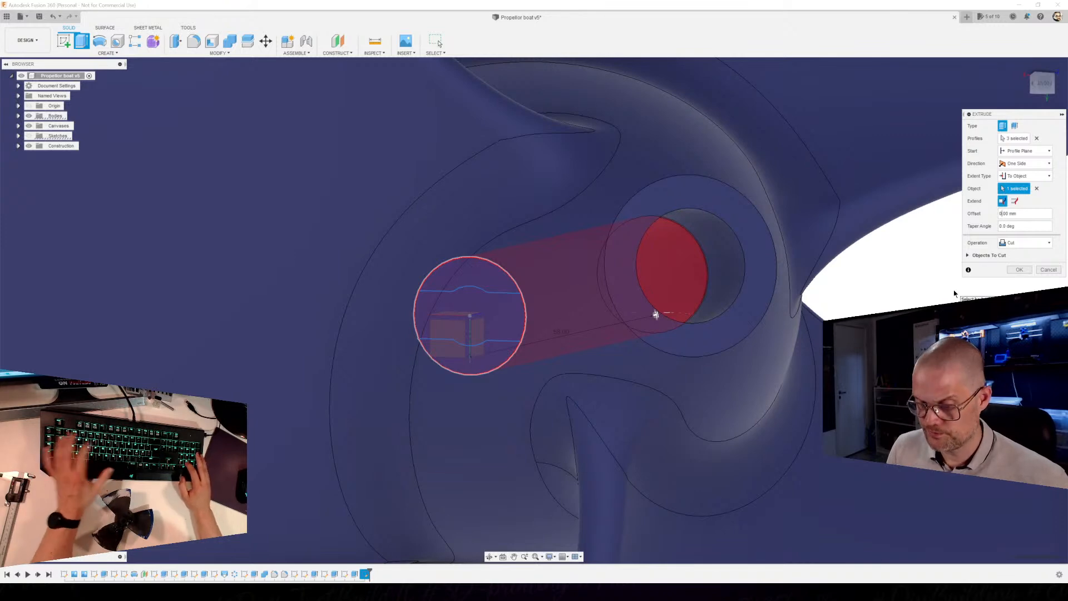
Offset the cut's end by -2 mm from the front bore's floor and apply the extrusion.
{"action": "type", "text": "2"}
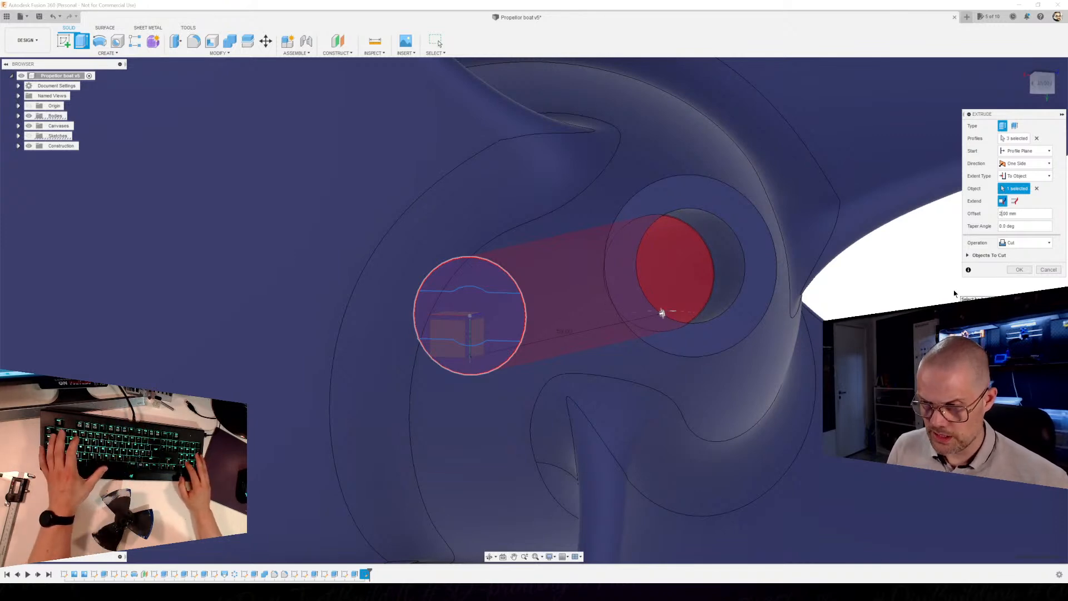
{"action": "key", "text": "Home"}
{"action": "type", "text": "-"}
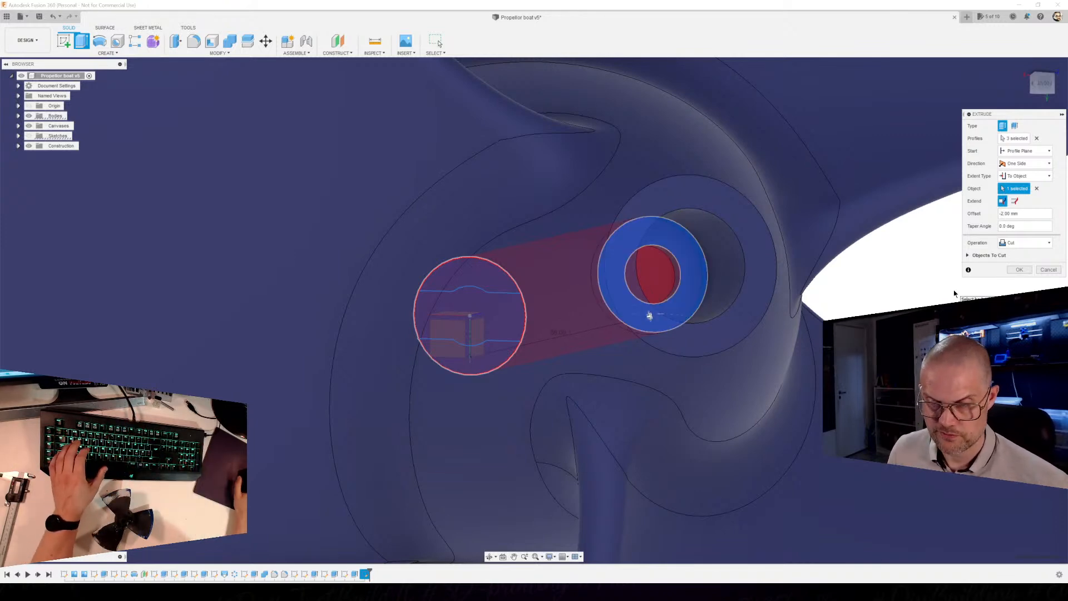
{"action": "left_click", "coordinate": [1019, 270]}
Inspect the hub's front bore, then the rear shaft bore and the slot's inner faces from several angles.
{"action": "middle_click_drag", "start_coordinate": [637, 283], "coordinate": [683, 274], "text": "shift"}
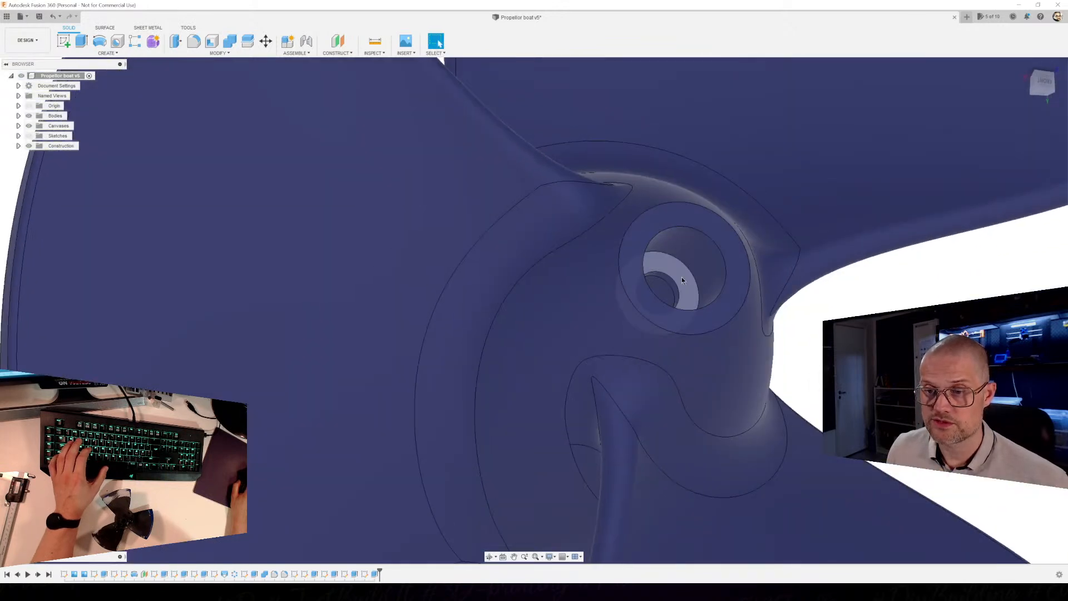
{"action": "middle_click_drag", "start_coordinate": [598, 287], "coordinate": [612, 301], "text": "shift"}
{"action": "middle_click_drag", "start_coordinate": [418, 301], "coordinate": [645, 267]}
{"action": "middle_click_drag", "start_coordinate": [480, 259], "coordinate": [573, 290], "text": "shift"}
{"action": "middle_click_drag", "start_coordinate": [407, 318], "coordinate": [529, 305]}
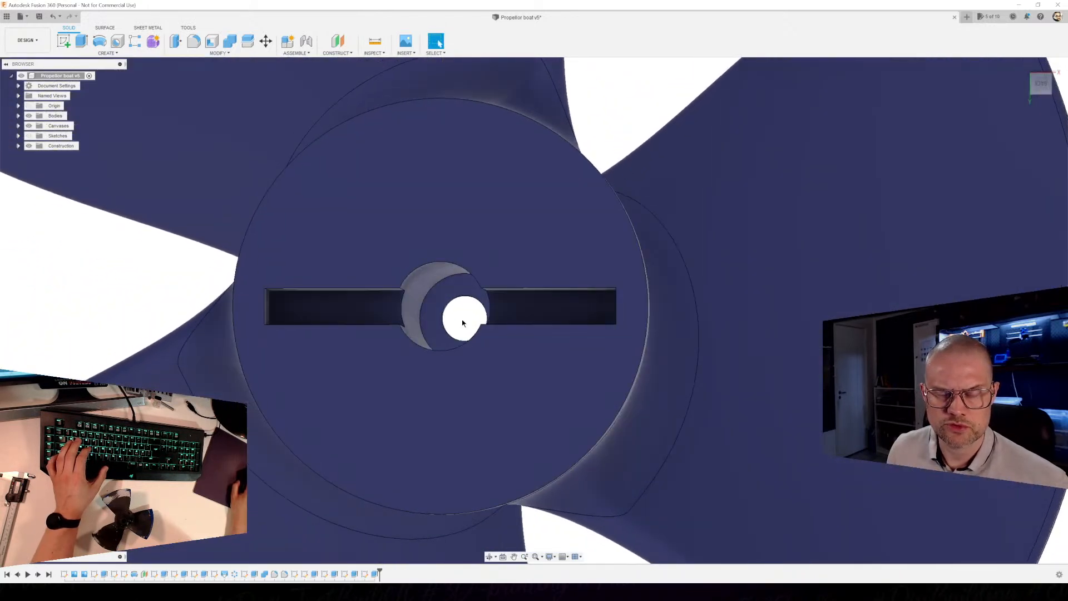
{"action": "scroll", "coordinate": [451, 321], "scroll_direction": "up", "scroll_amount": 4}
{"action": "mouse_move", "coordinate": [455, 324]}
{"action": "middle_mouse_down", "text": "shift"}
{"action": "mouse_move", "coordinate": [431, 356]}
{"action": "mouse_move", "coordinate": [466, 310]}
{"action": "middle_mouse_up", "text": "shift"}
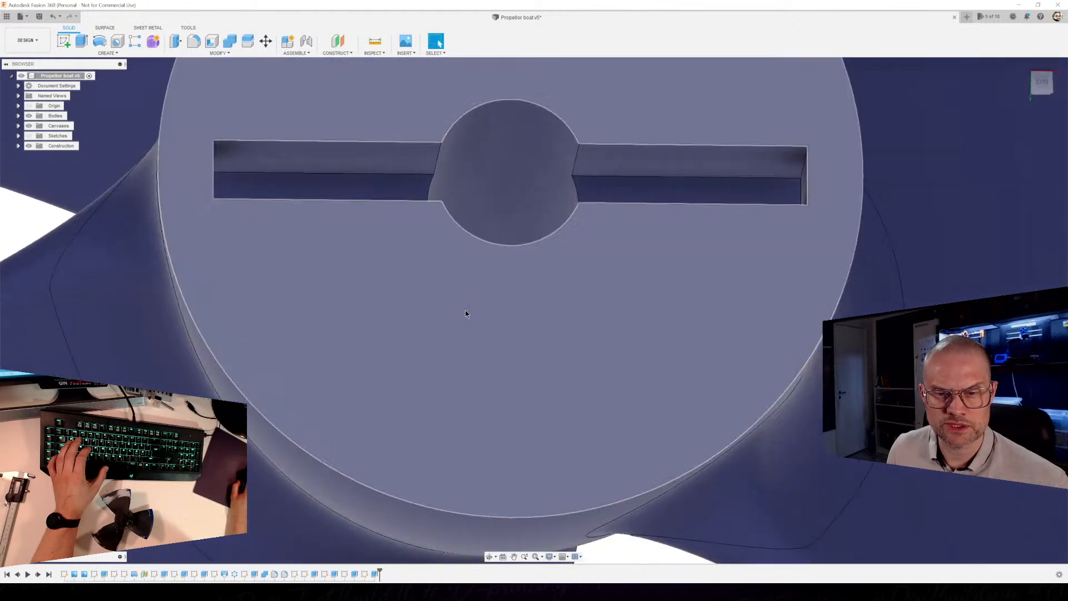
{"action": "middle_click_drag", "start_coordinate": [490, 255], "coordinate": [466, 263], "text": "shift"}
{"action": "middle_click_drag", "start_coordinate": [383, 256], "coordinate": [412, 248], "text": "shift"}
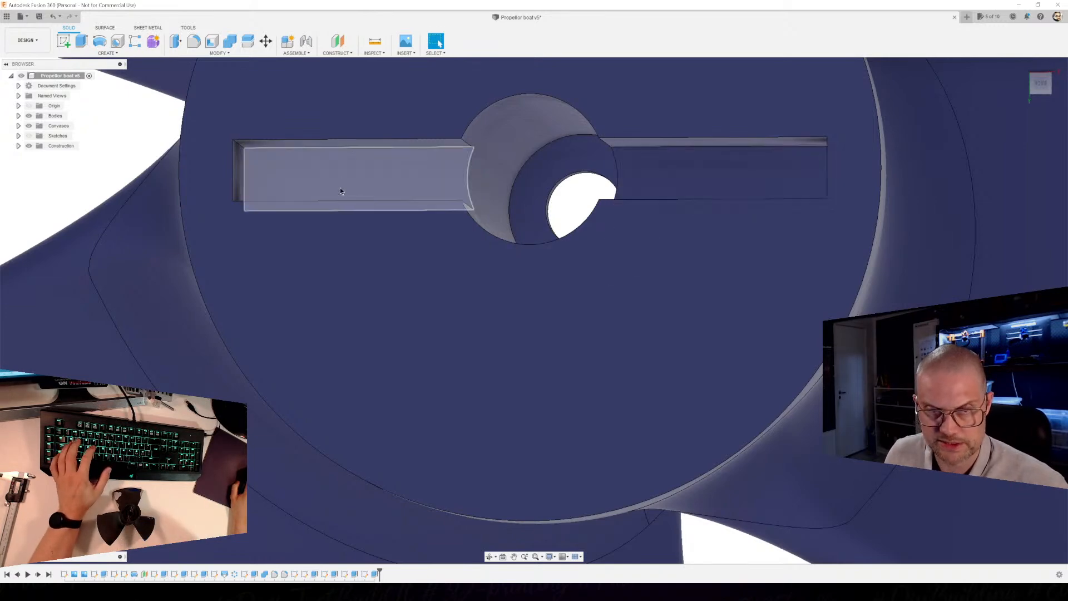
{"action": "mouse_move", "coordinate": [341, 189]}
{"action": "middle_mouse_down", "text": "shift"}
{"action": "mouse_move", "coordinate": [318, 191]}
{"action": "mouse_move", "coordinate": [323, 176]}
{"action": "middle_mouse_up", "text": "shift"}
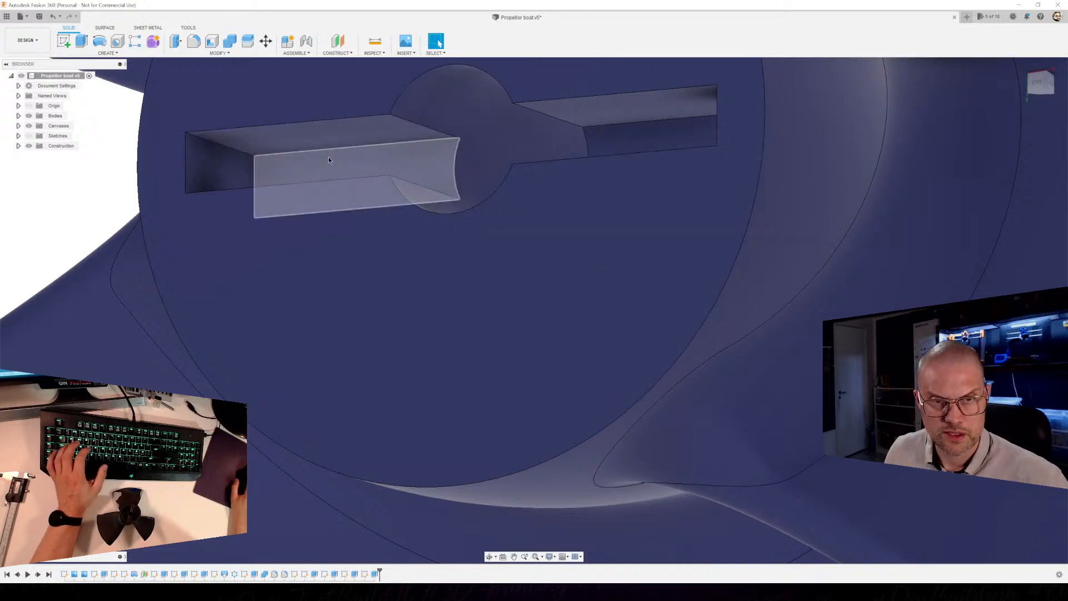
Fillet the four long floor edges of the two slot halves in the hub's rear with a 2.5 mm radius.
{"action": "key", "text": "f"}
{"action": "left_click", "coordinate": [357, 147]}
{"action": "middle_click_drag", "start_coordinate": [356, 149], "coordinate": [352, 153], "text": "shift"}
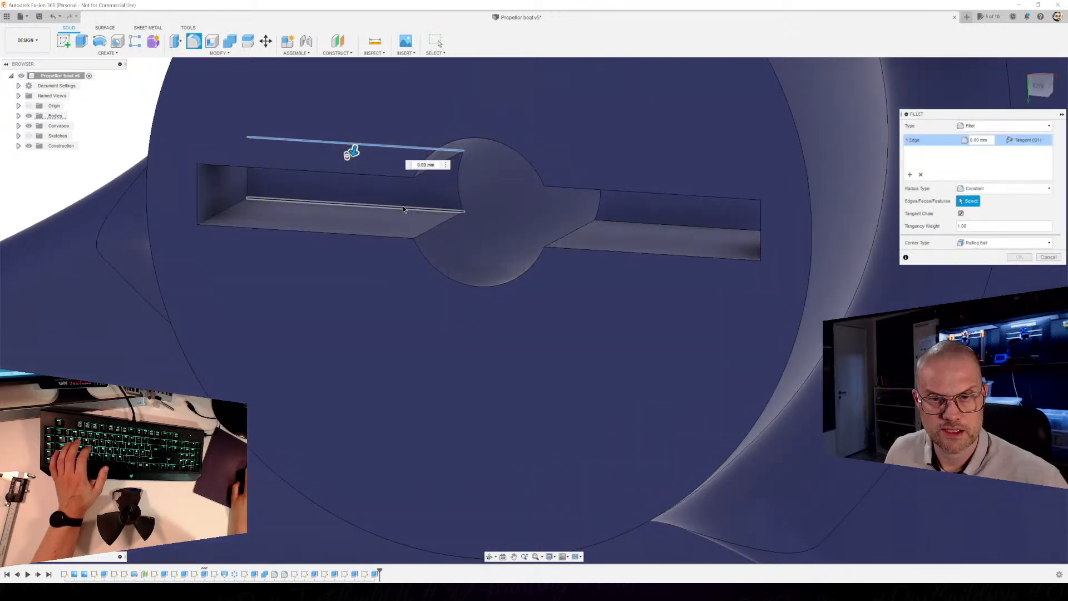
{"action": "left_click", "coordinate": [334, 203]}
{"action": "middle_click_drag", "start_coordinate": [713, 255], "coordinate": [663, 287], "text": "shift"}
{"action": "left_click", "coordinate": [676, 242]}
{"action": "left_click", "coordinate": [665, 294]}
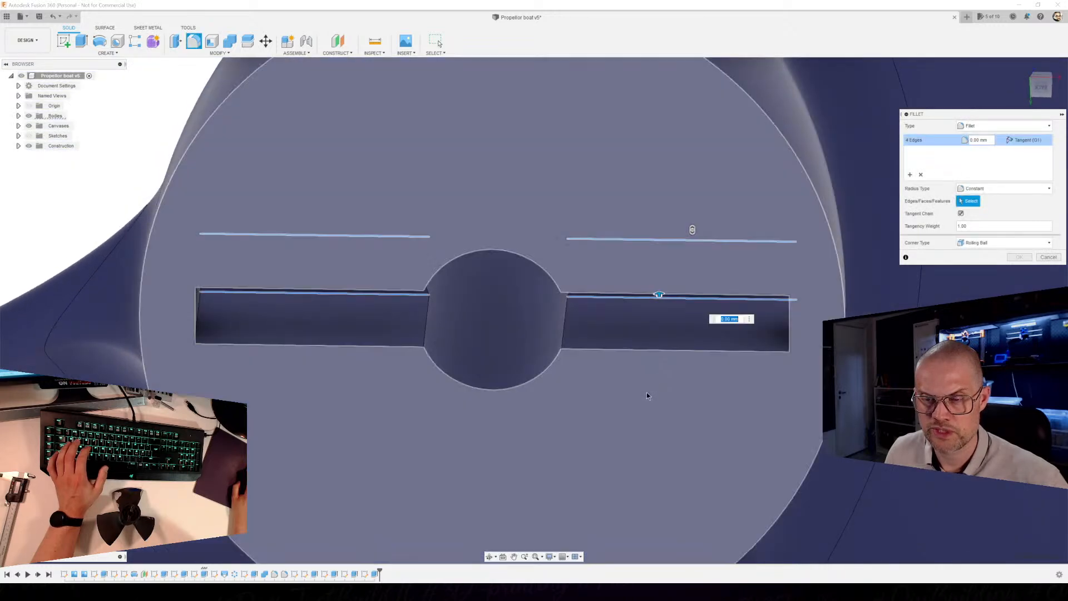
{"action": "middle_click_drag", "start_coordinate": [646, 392], "coordinate": [643, 317], "text": "shift"}
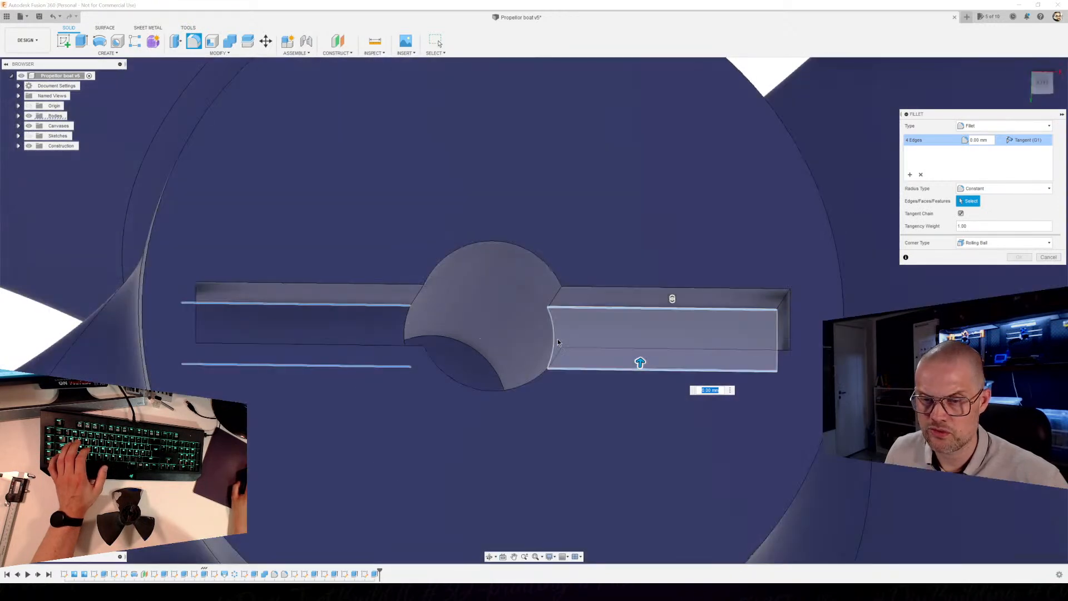
{"action": "middle_click_drag", "start_coordinate": [503, 315], "coordinate": [535, 328], "text": "shift"}
{"action": "middle_click_drag", "start_coordinate": [713, 396], "coordinate": [741, 410], "text": "shift"}
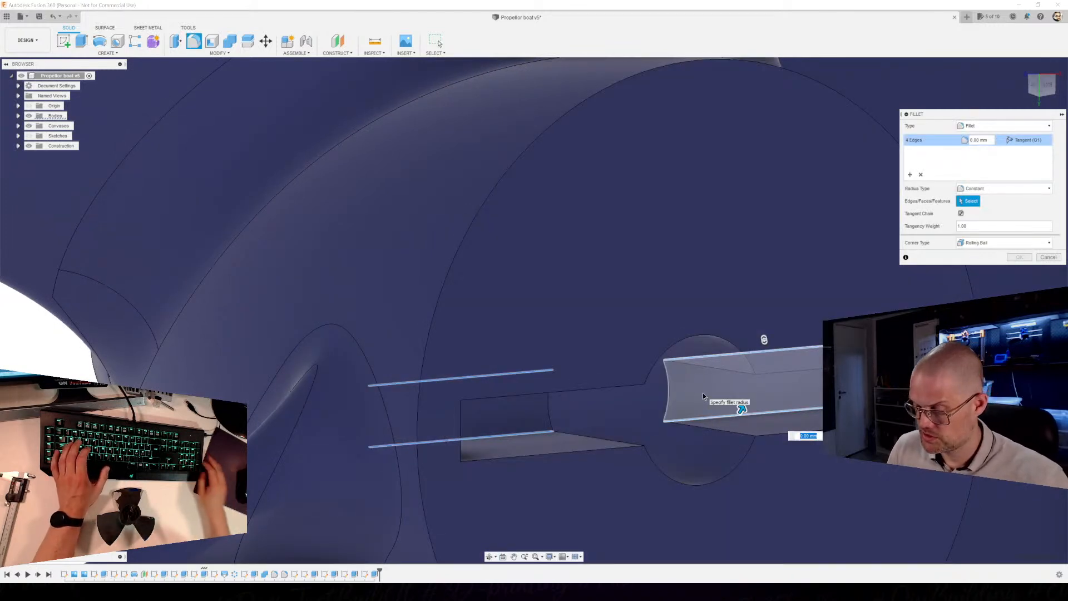
{"action": "type", "text": "2,5"}
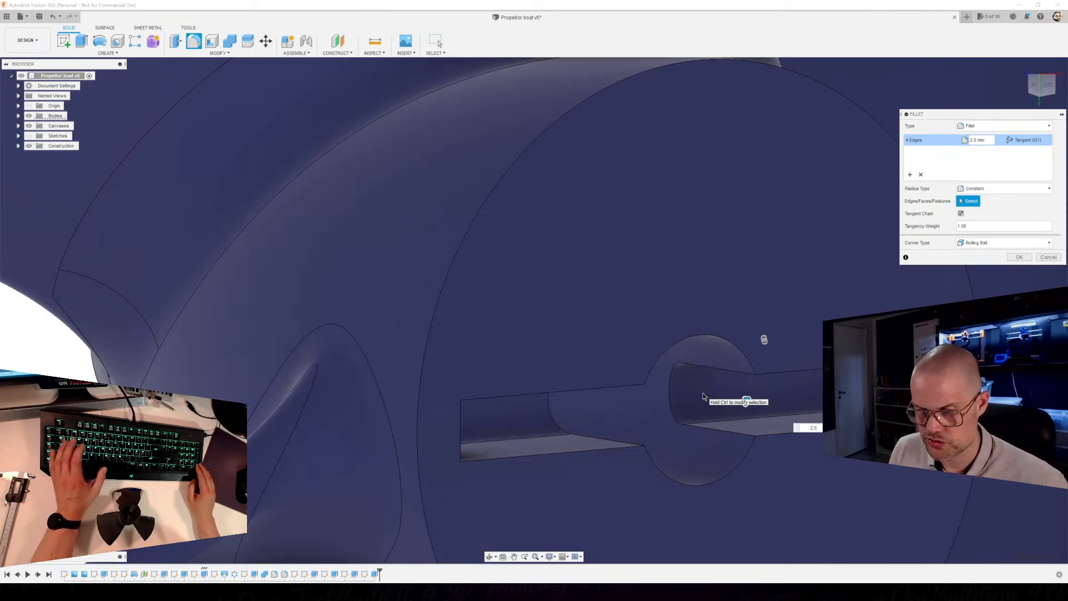
{"action": "key", "text": "Return"}
Examine the rounded slot, the whole propeller from the rear and side, and the hub's outer surface.
{"action": "middle_click_drag", "start_coordinate": [703, 395], "coordinate": [756, 413], "text": "shift"}
{"action": "scroll", "coordinate": [545, 364], "scroll_direction": "up", "scroll_amount": 1}
{"action": "scroll", "coordinate": [558, 372], "scroll_direction": "down", "scroll_amount": 6}
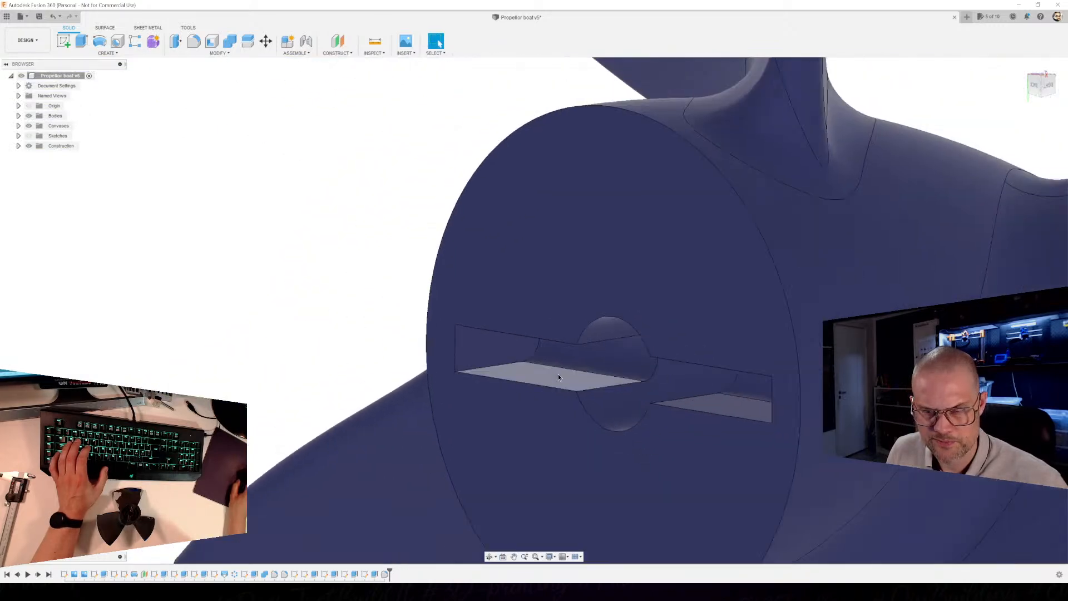
{"action": "middle_click_drag", "start_coordinate": [556, 371], "coordinate": [579, 423], "text": "shift"}
{"action": "middle_click_drag", "start_coordinate": [562, 345], "coordinate": [546, 371], "text": "shift"}
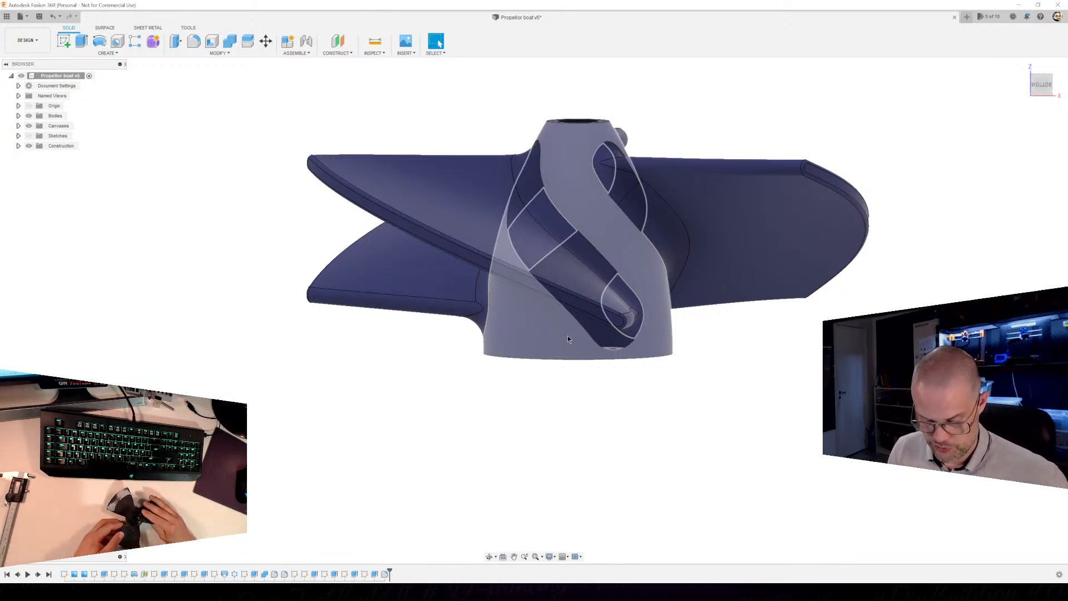
{"action": "middle_click_drag", "start_coordinate": [553, 348], "coordinate": [506, 353], "text": "shift"}
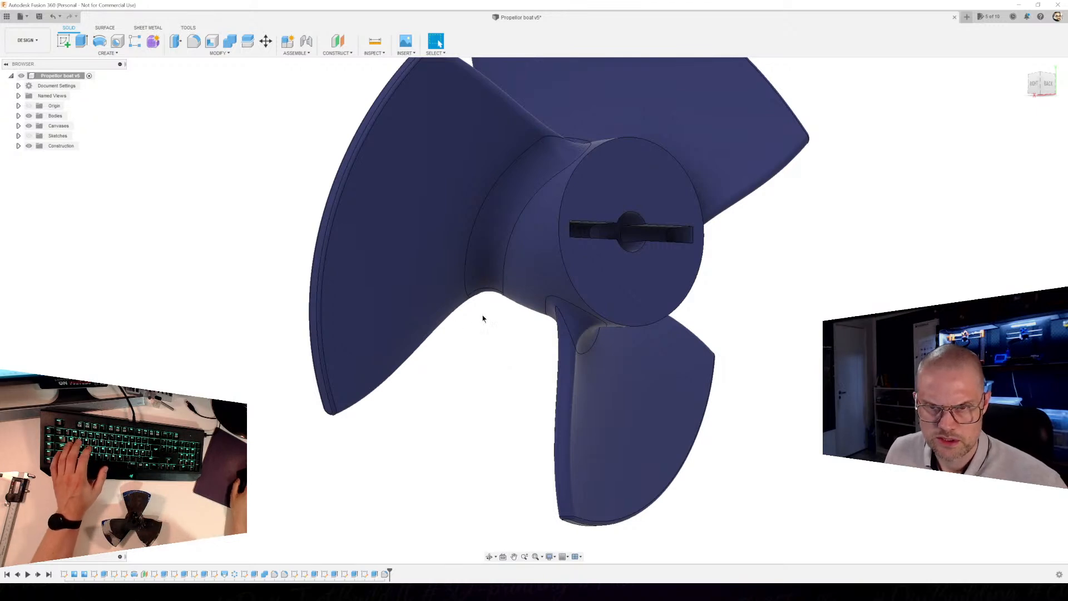
{"action": "middle_click_drag", "start_coordinate": [482, 305], "coordinate": [548, 290], "text": "shift"}
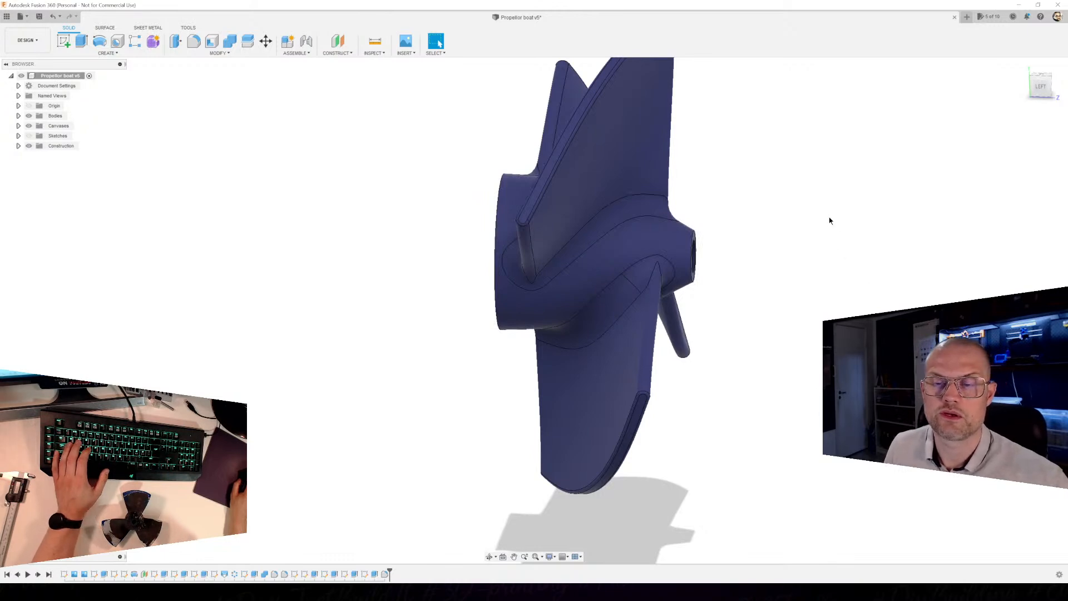
{"action": "middle_click_drag", "start_coordinate": [626, 255], "coordinate": [518, 323], "text": "shift"}
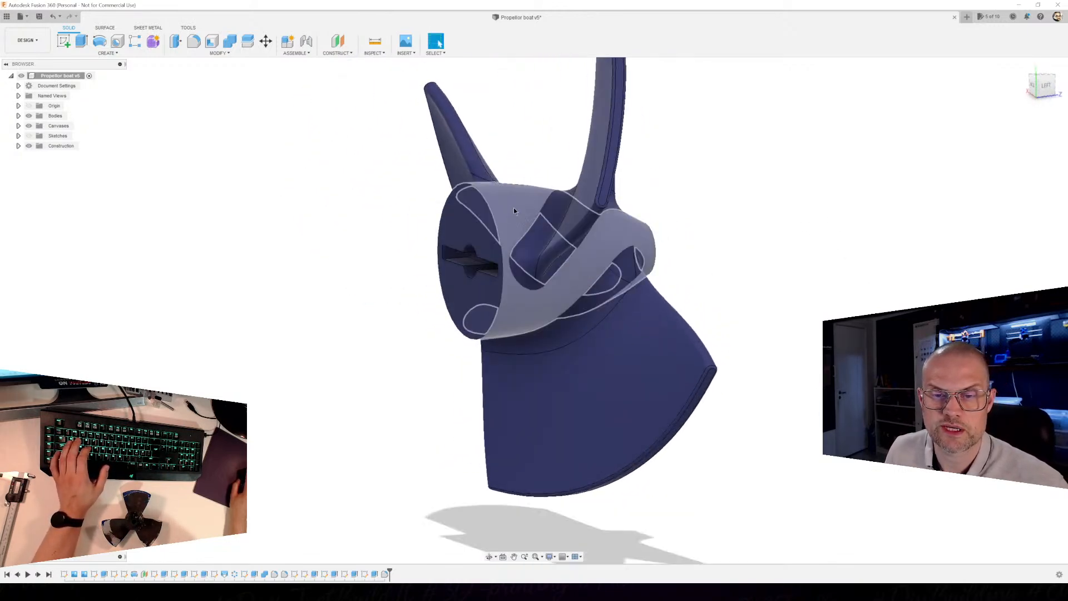
{"action": "left_click", "coordinate": [598, 246]}
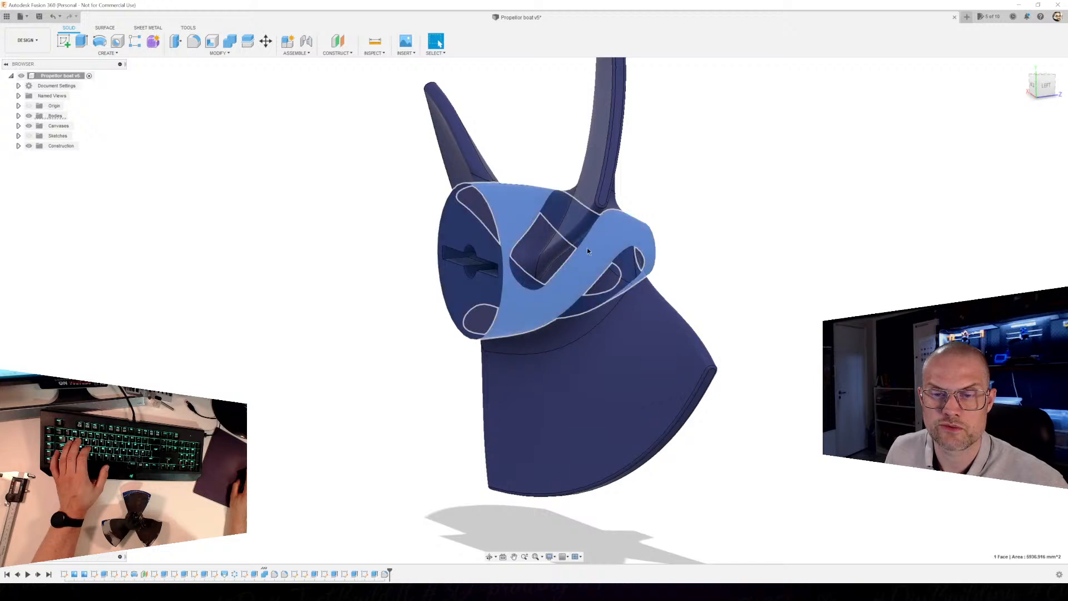
{"action": "left_click", "coordinate": [280, 275]}
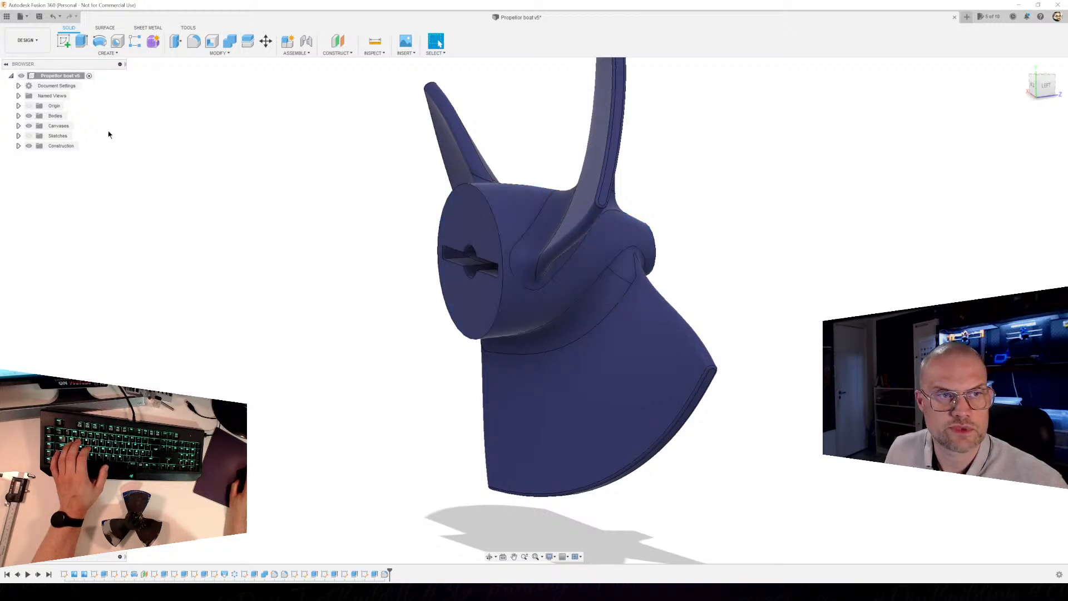
{"action": "left_click", "coordinate": [560, 289]}
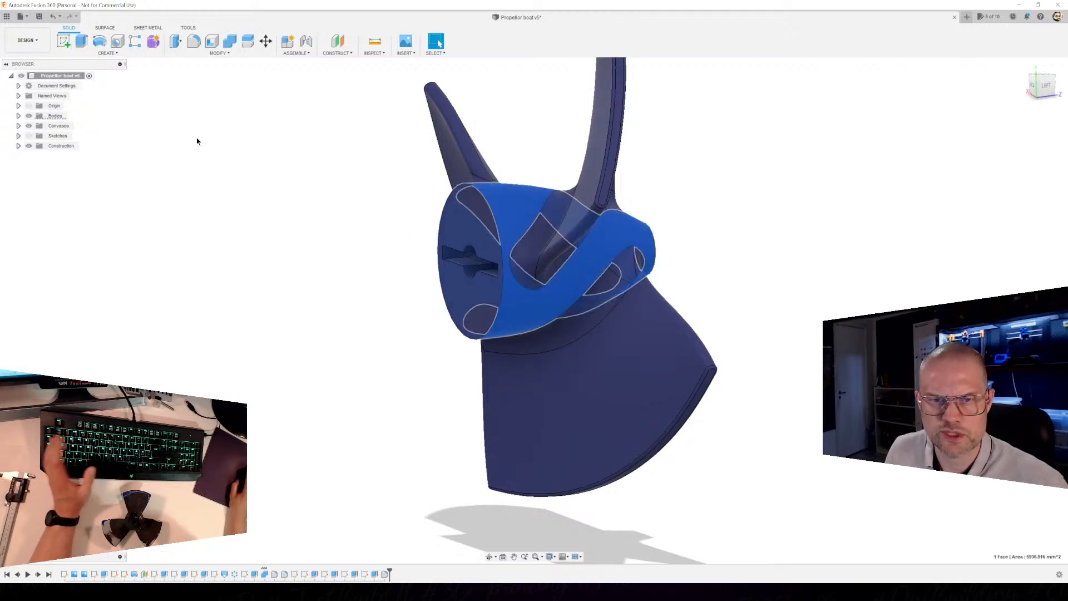
Start a sketch on the vertical origin plane along the hub's axis, viewed from the left, and hide the bodies.
{"action": "left_click", "coordinate": [63, 41]}
{"action": "mouse_move", "coordinate": [230, 279]}
{"action": "middle_mouse_down", "text": "shift"}
{"action": "mouse_move", "coordinate": [247, 275]}
{"action": "mouse_move", "coordinate": [231, 273]}
{"action": "middle_mouse_up", "text": "shift"}
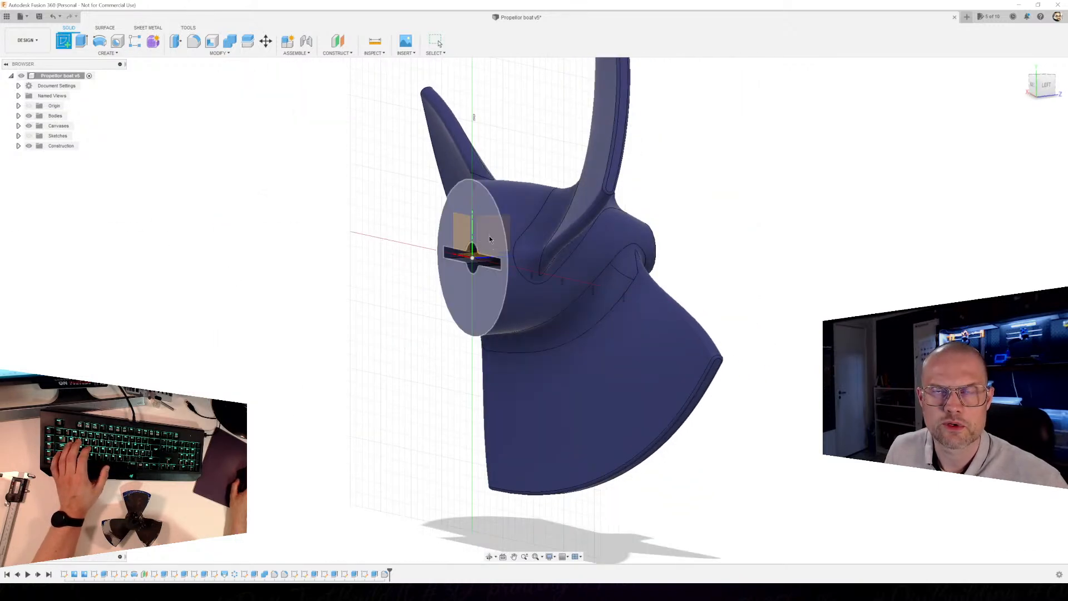
{"action": "scroll", "coordinate": [504, 254], "scroll_direction": "up", "scroll_amount": 6}
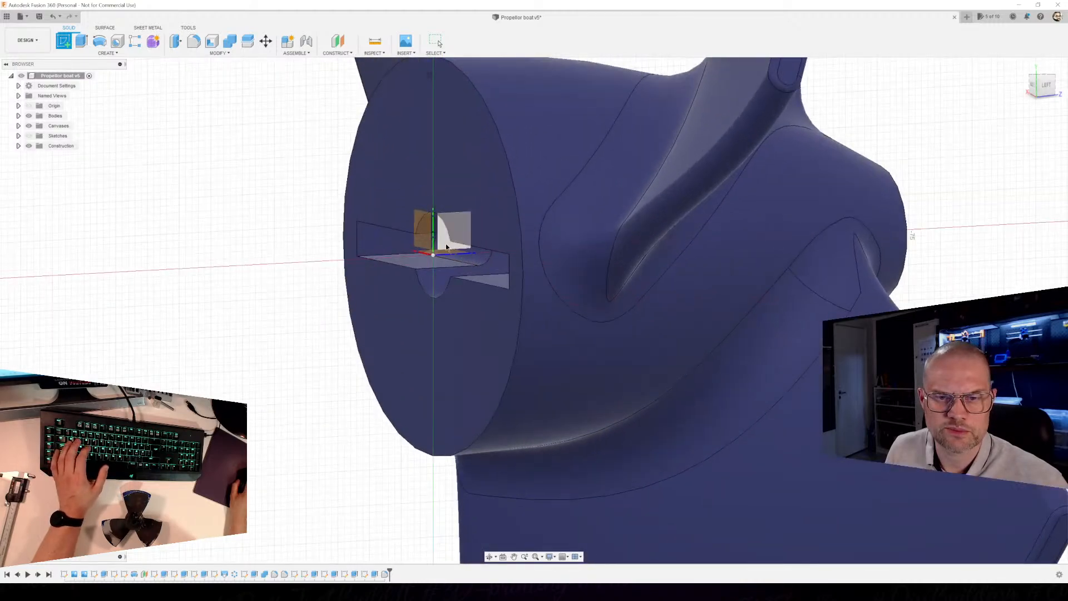
{"action": "left_click", "coordinate": [446, 240]}
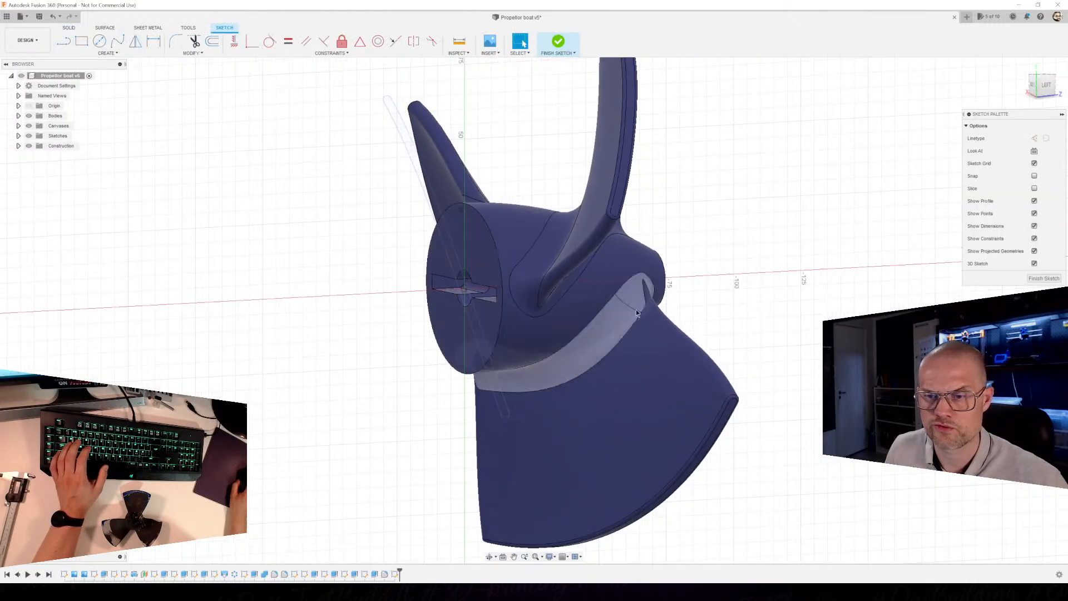
{"action": "left_click", "coordinate": [1048, 85]}
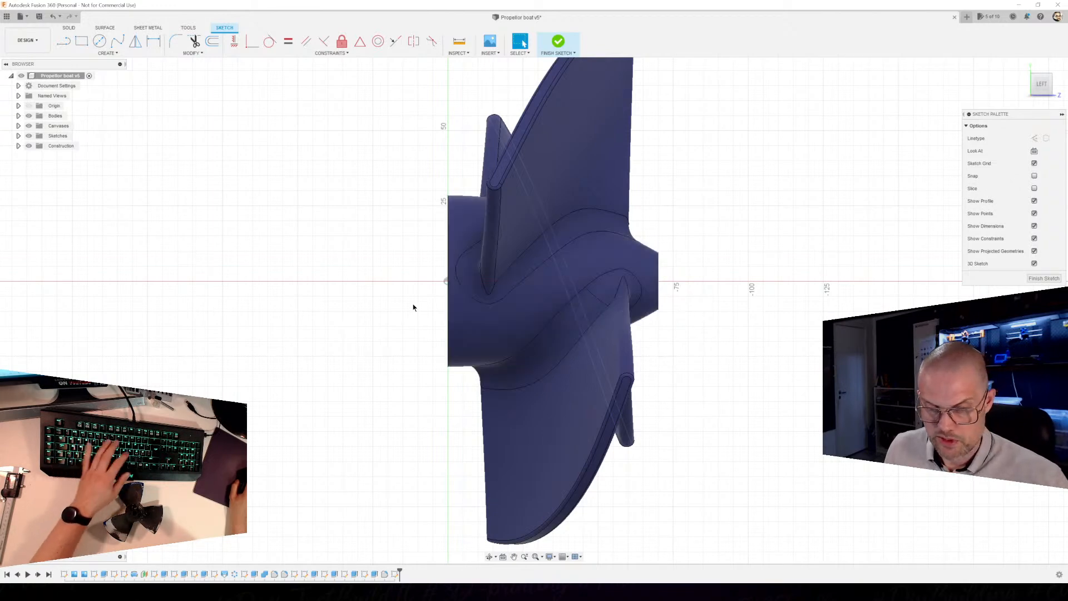
{"action": "left_click", "coordinate": [29, 116]}
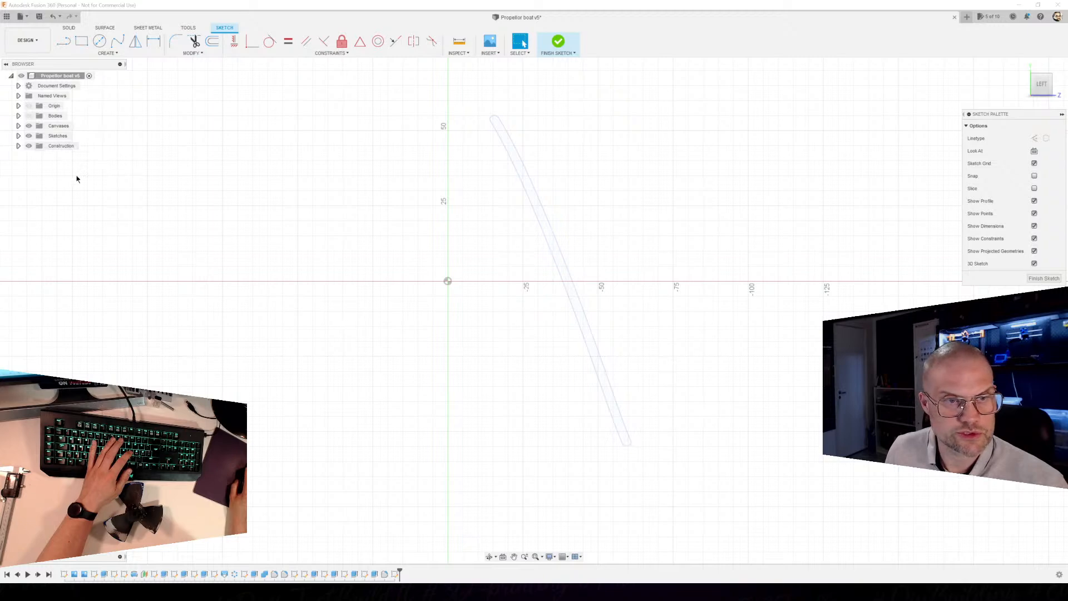
Draw a 45.5 mm construction line from the origin along the hub's axis.
{"action": "key", "text": "l"}
{"action": "left_click", "coordinate": [448, 281]}
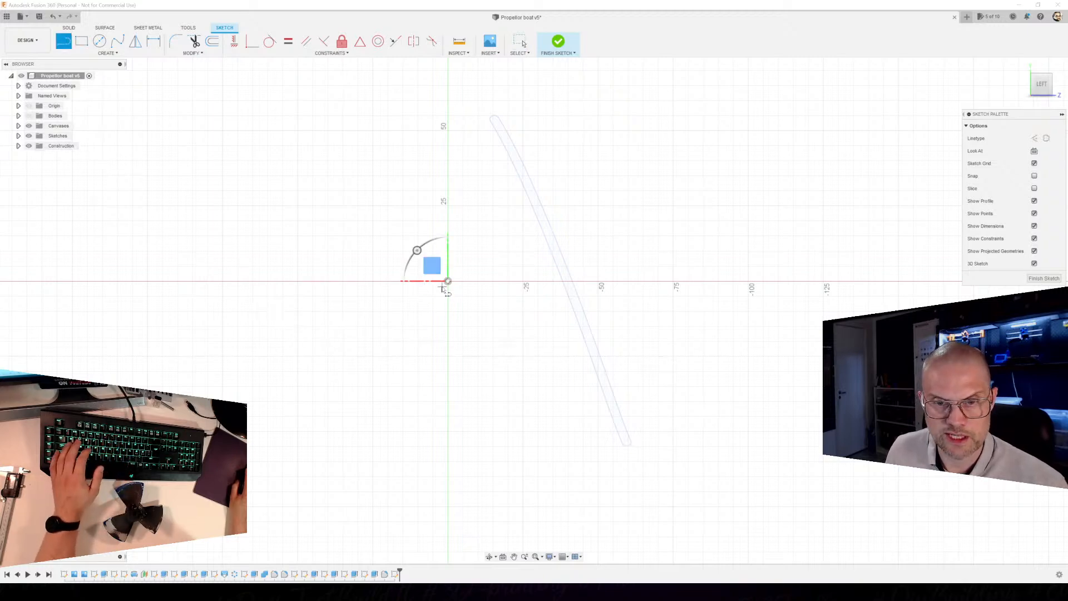
{"action": "left_click", "coordinate": [1034, 140]}
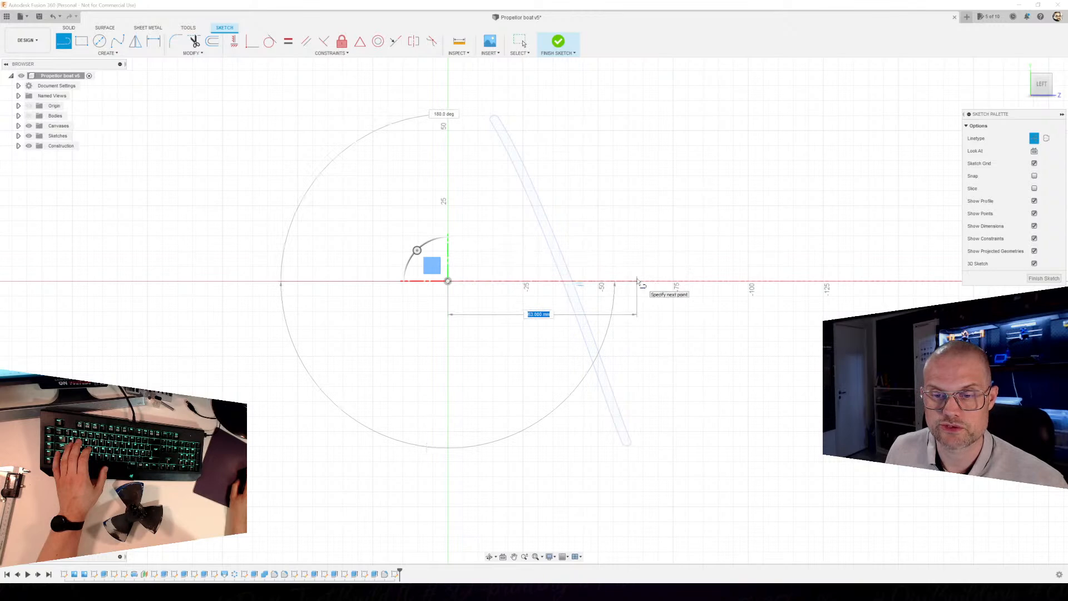
{"action": "type", "text": "45.5"}
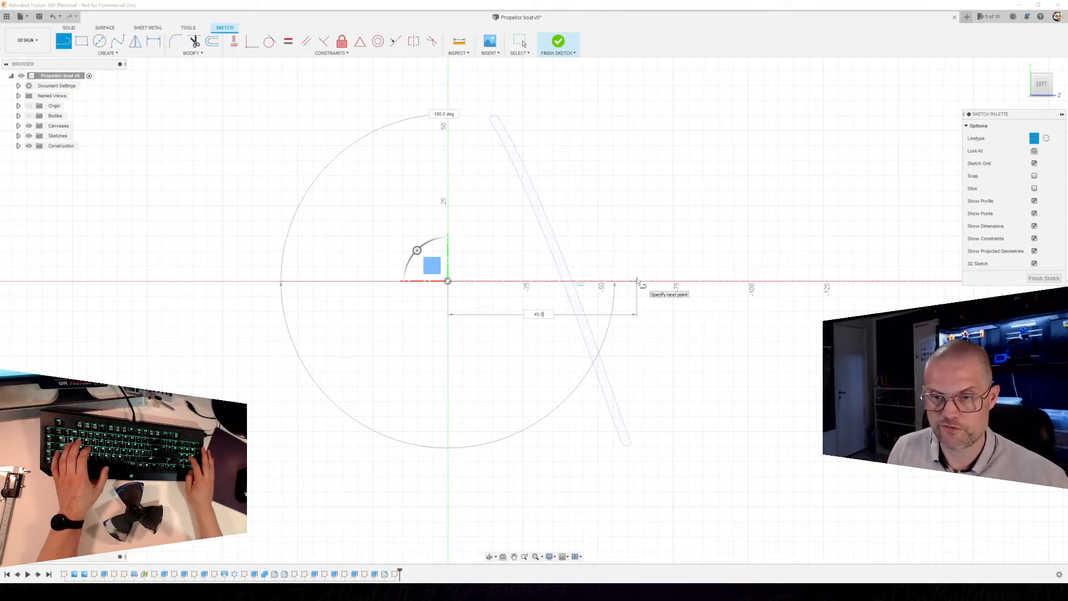
{"action": "key", "text": "Return"}
{"action": "key", "text": "Escape"}
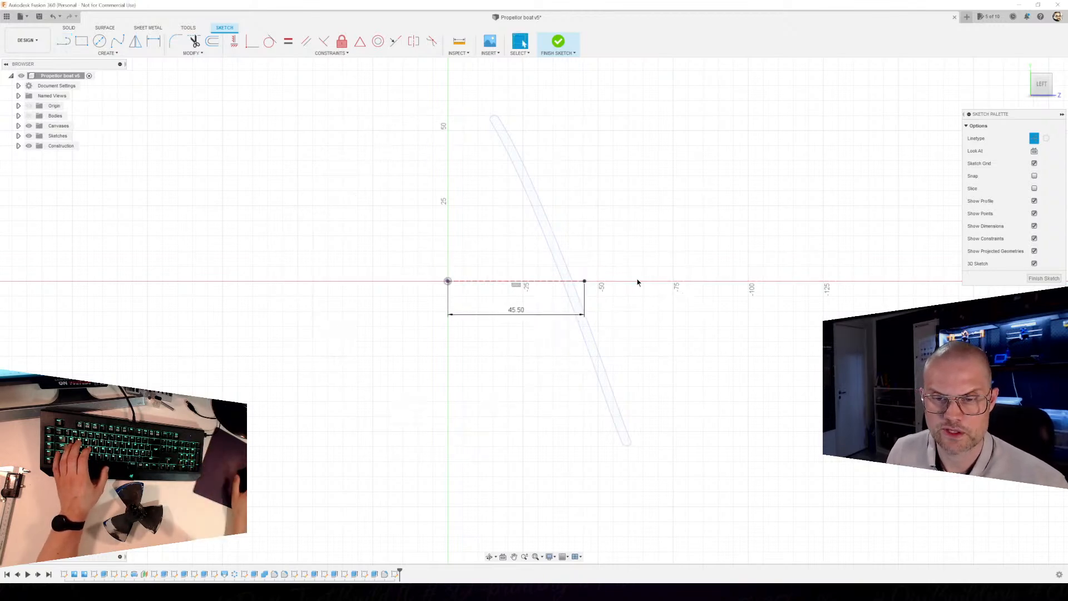
Draw a 3.75 mm diameter circle in normal linetype, centred on the far end of the construction line.
{"action": "key", "text": "c"}
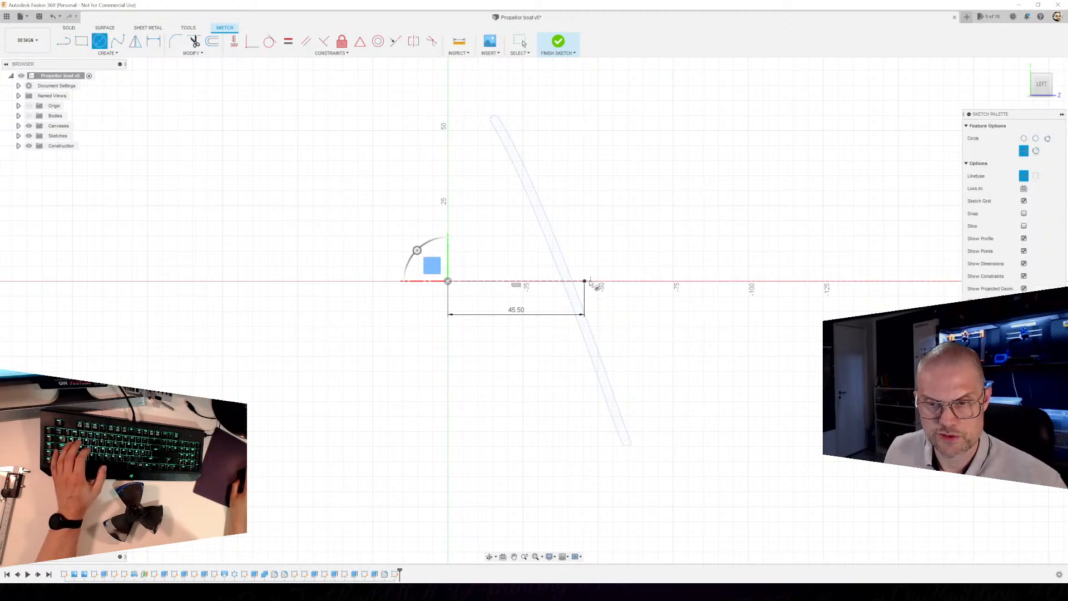
{"action": "left_click", "coordinate": [1023, 176]}
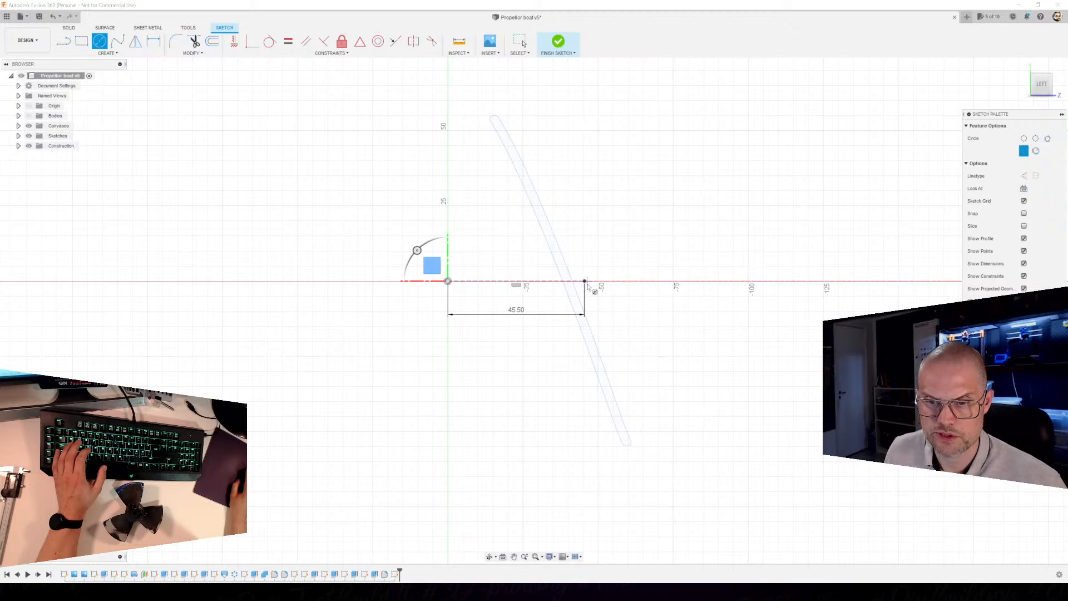
{"action": "left_click", "coordinate": [585, 281]}
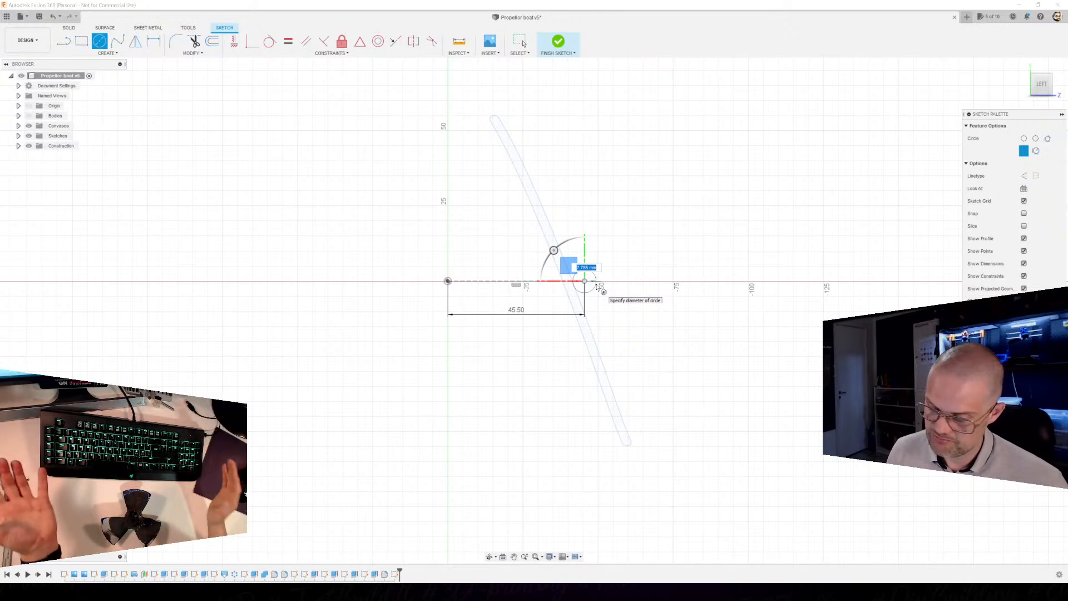
{"action": "type", "text": "8.7"}
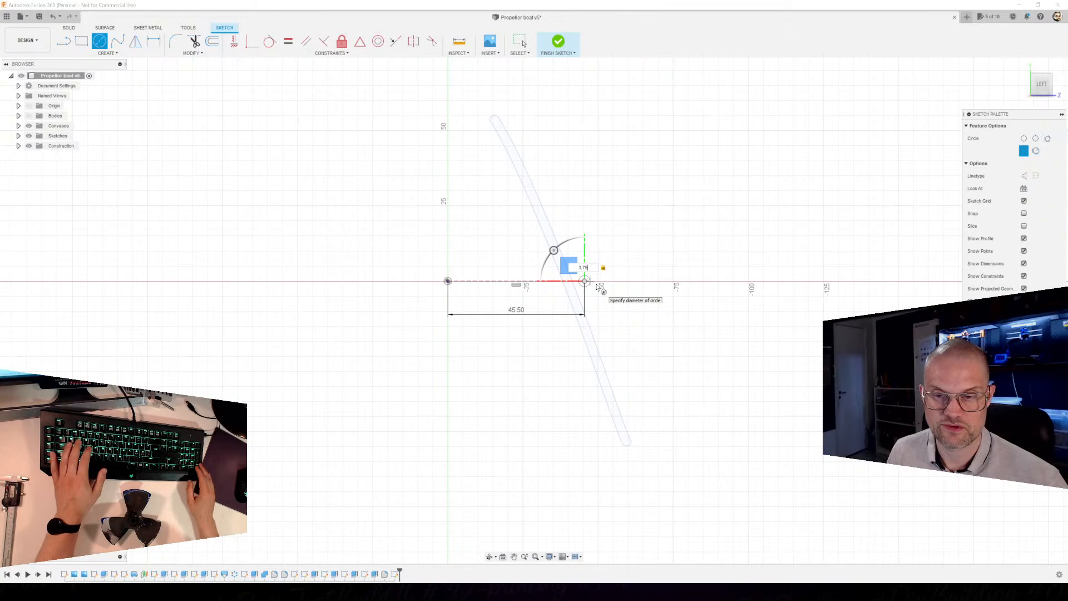
{"action": "type", "text": "5"}
{"action": "key", "text": "Return"}
{"action": "key", "text": "Escape"}
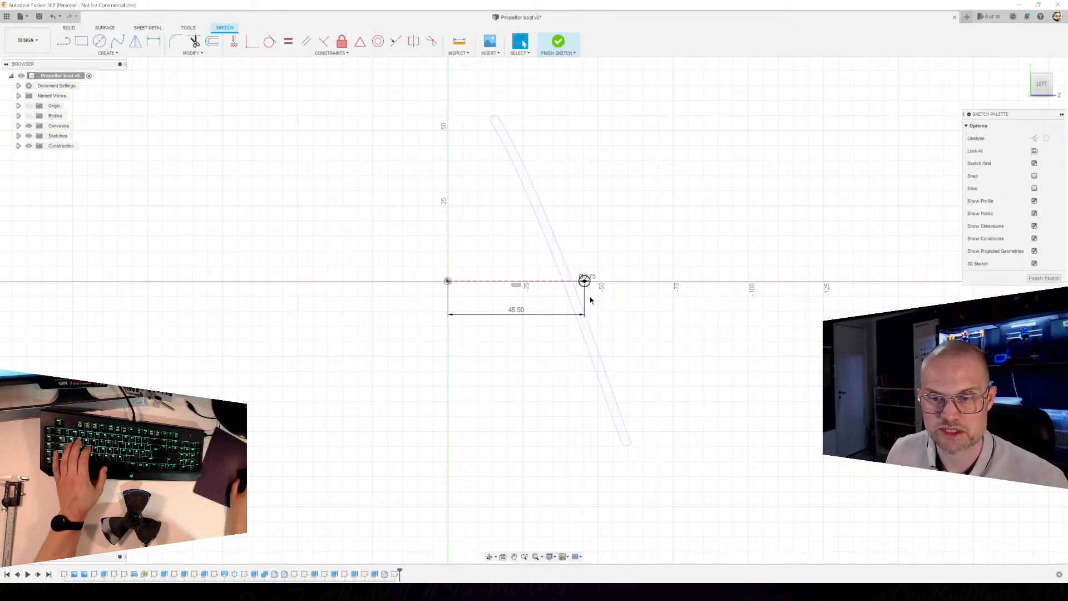
Begin extruding the 3.75 mm circle profile to one side by about 30.45 mm.
{"action": "scroll", "coordinate": [611, 335], "scroll_direction": "up", "scroll_amount": 3}
{"action": "scroll", "coordinate": [619, 318], "scroll_direction": "down", "scroll_amount": 2}
{"action": "middle_click_drag", "start_coordinate": [635, 303], "coordinate": [647, 296], "text": "shift"}
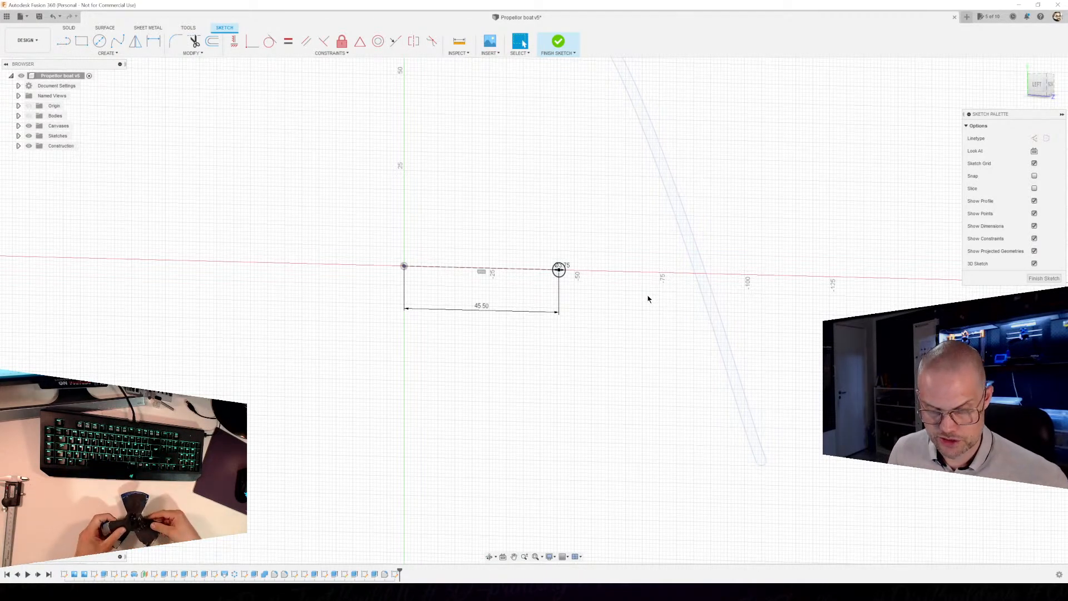
{"action": "scroll", "coordinate": [575, 332], "scroll_direction": "down", "scroll_amount": 2}
{"action": "mouse_move", "coordinate": [575, 332]}
{"action": "middle_mouse_down", "text": "shift"}
{"action": "mouse_move", "coordinate": [534, 331]}
{"action": "mouse_move", "coordinate": [550, 324]}
{"action": "middle_mouse_up", "text": "shift"}
{"action": "scroll", "coordinate": [513, 314], "scroll_direction": "up", "scroll_amount": 5}
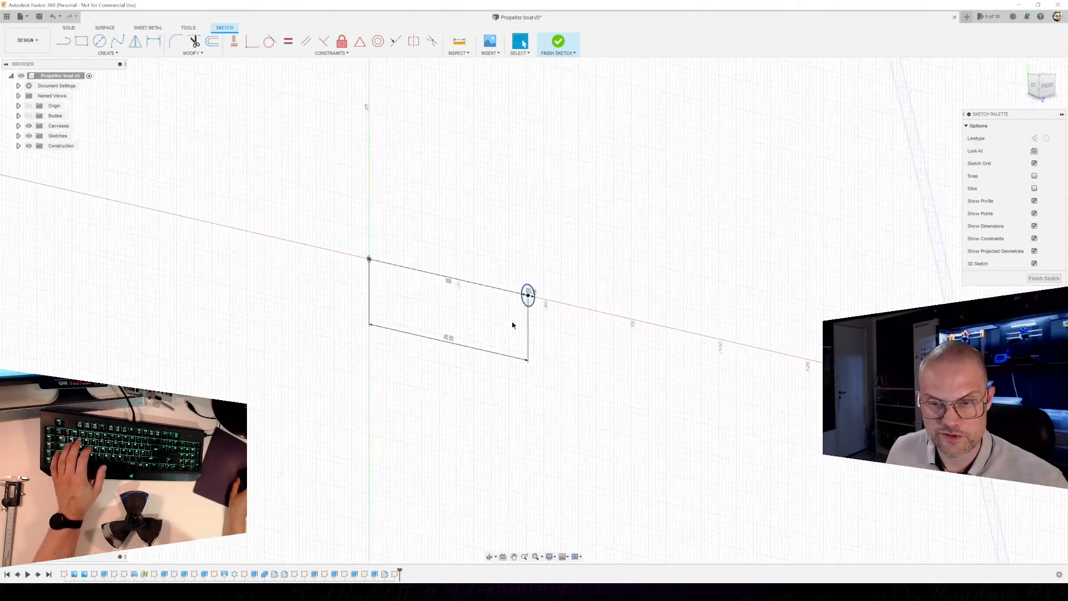
{"action": "left_click", "coordinate": [533, 290]}
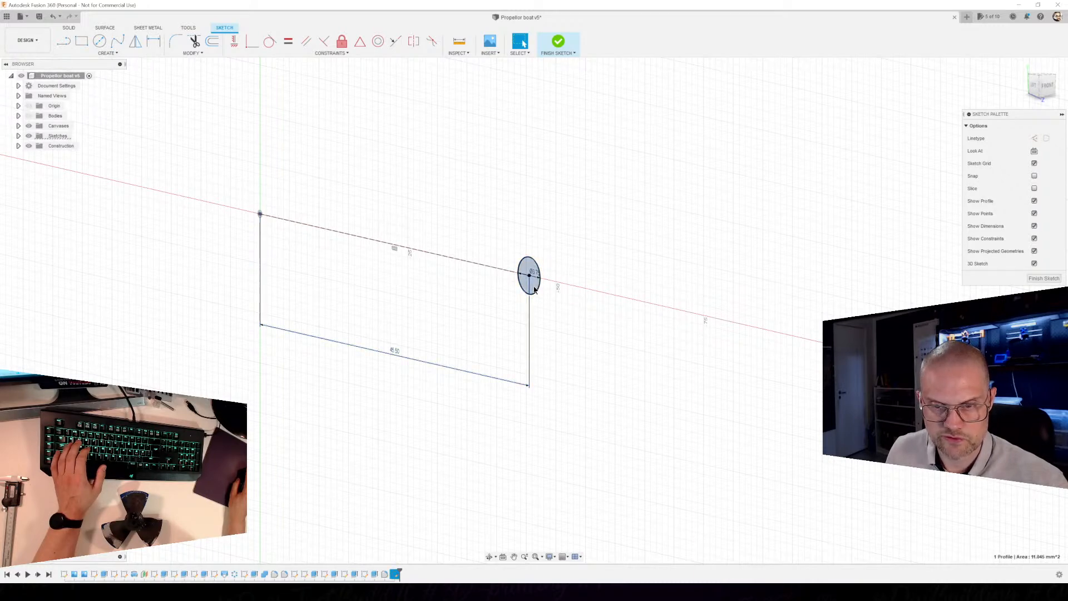
{"action": "scroll", "coordinate": [544, 300], "scroll_direction": "up", "scroll_amount": 4}
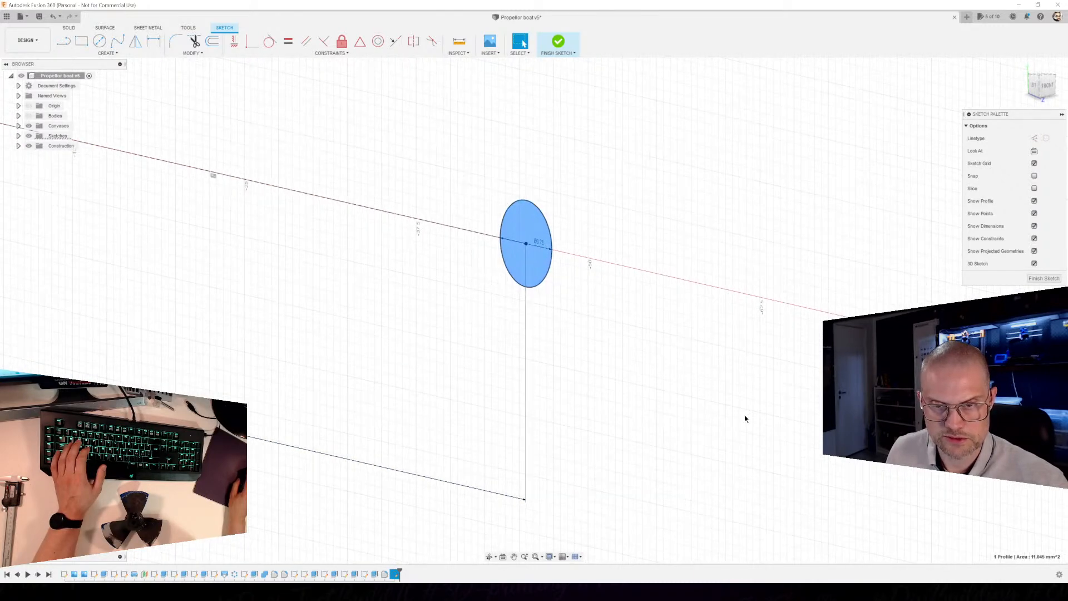
{"action": "key", "text": "e"}
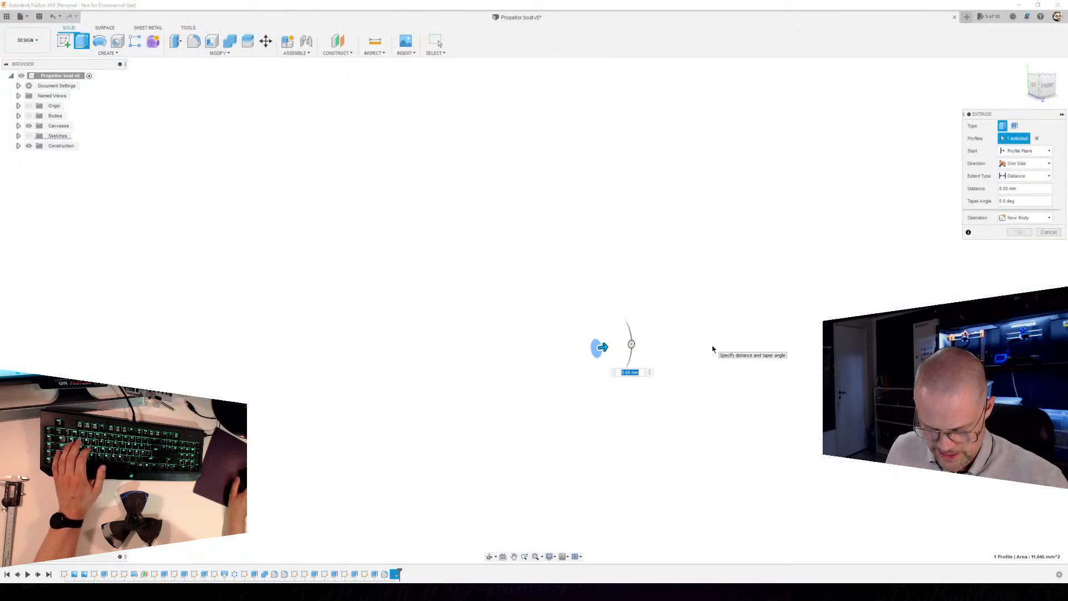
{"action": "left_click_drag", "start_coordinate": [602, 347], "coordinate": [730, 319]}
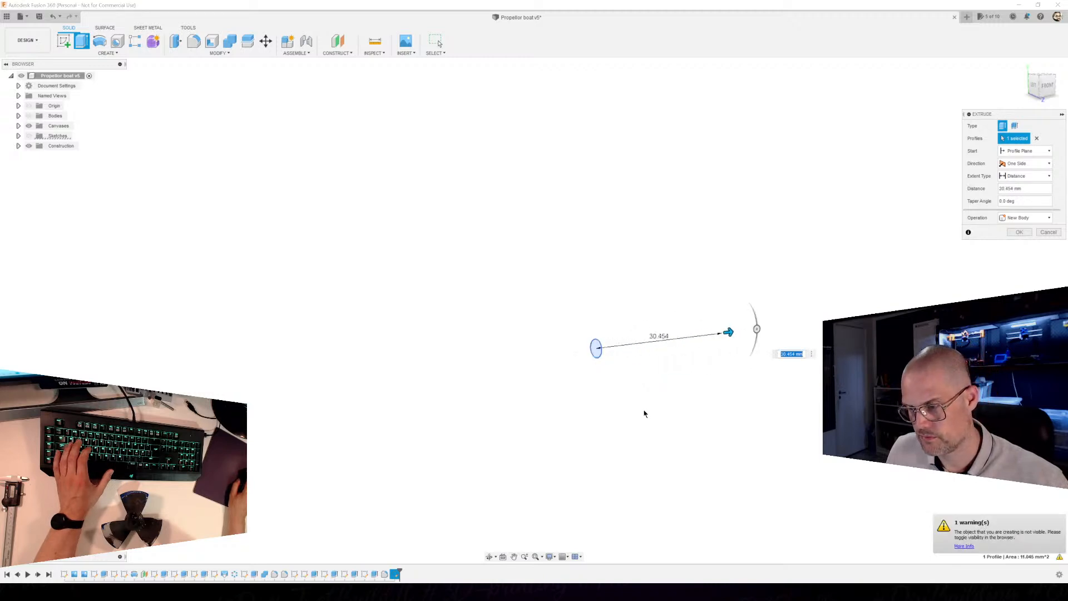
Turn on the bodies group with Body4 hidden, show the origin, and view the extrusion preview from the front.
{"action": "left_click", "coordinate": [29, 115]}
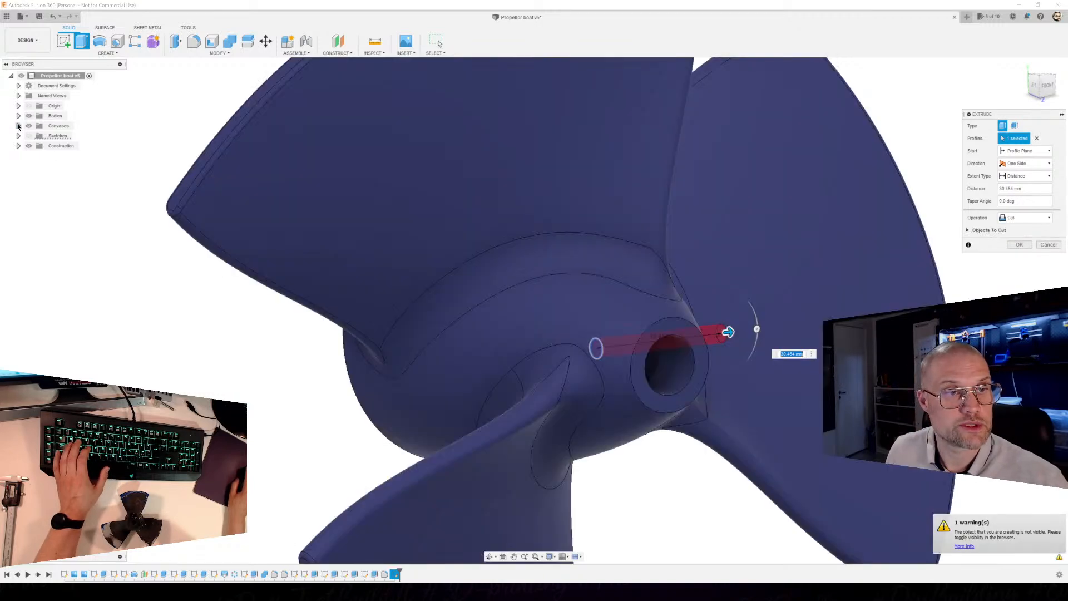
{"action": "left_click", "coordinate": [19, 115]}
{"action": "left_click", "coordinate": [37, 135]}
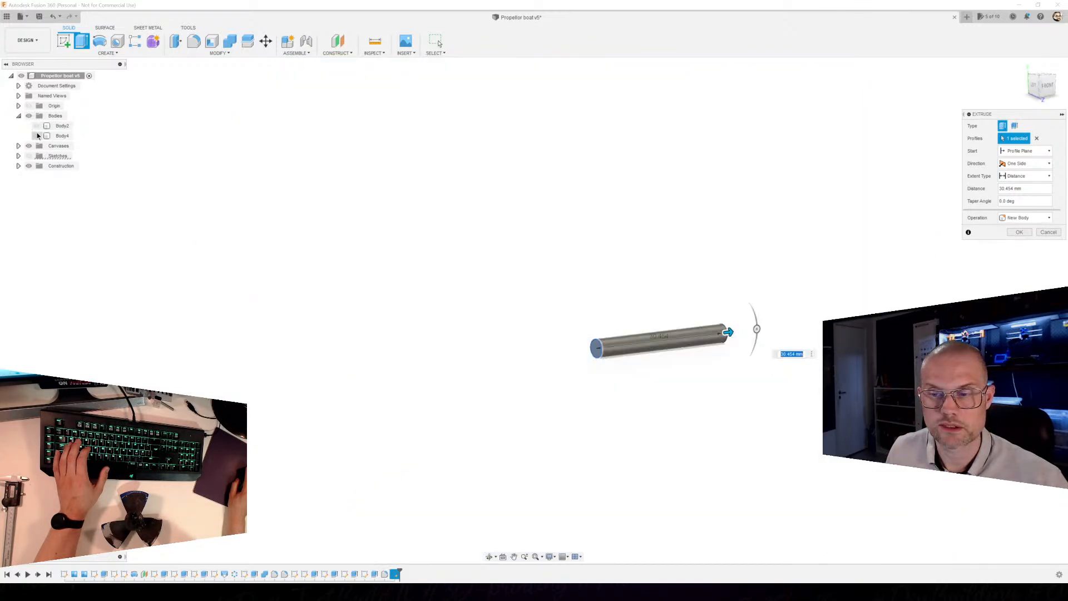
{"action": "middle_click_drag", "start_coordinate": [682, 426], "coordinate": [610, 396]}
{"action": "scroll", "coordinate": [565, 384], "scroll_direction": "up", "scroll_amount": 3}
{"action": "middle_click_drag", "start_coordinate": [582, 343], "coordinate": [594, 387]}
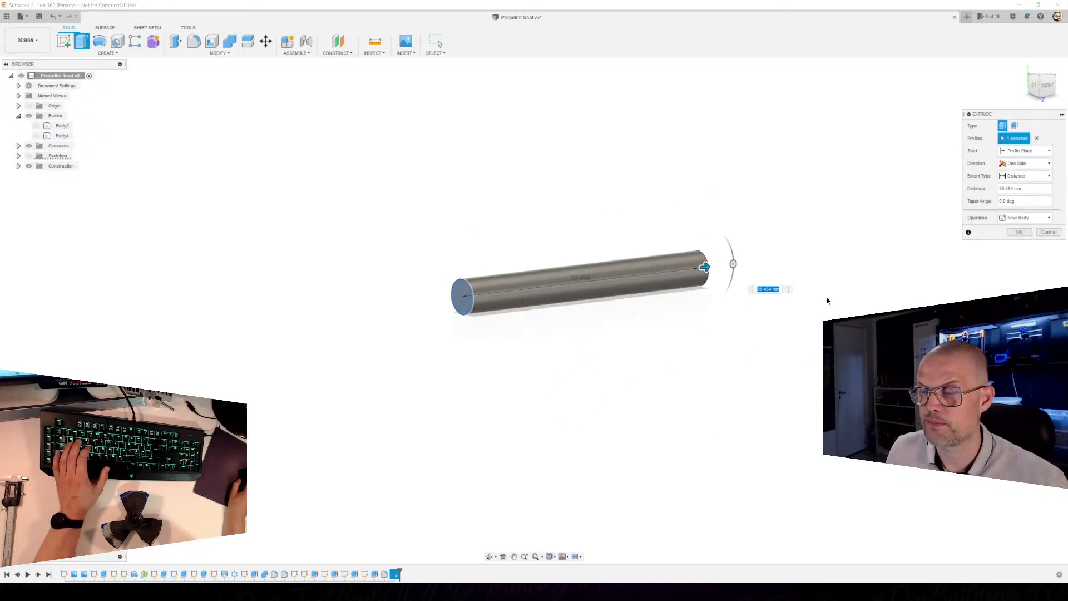
{"action": "left_click", "coordinate": [1042, 103]}
{"action": "middle_click_drag", "start_coordinate": [398, 334], "coordinate": [700, 388]}
{"action": "left_click", "coordinate": [29, 106]}
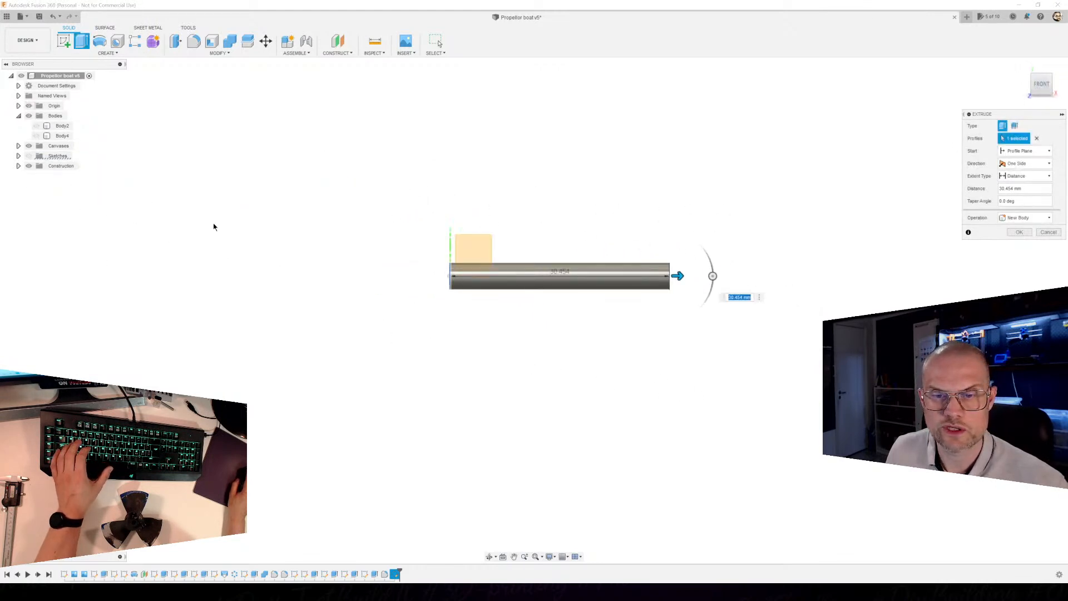
{"action": "middle_click_drag", "start_coordinate": [439, 281], "coordinate": [391, 273], "text": "shift"}
{"action": "middle_click_drag", "start_coordinate": [538, 366], "coordinate": [508, 354], "text": "shift"}
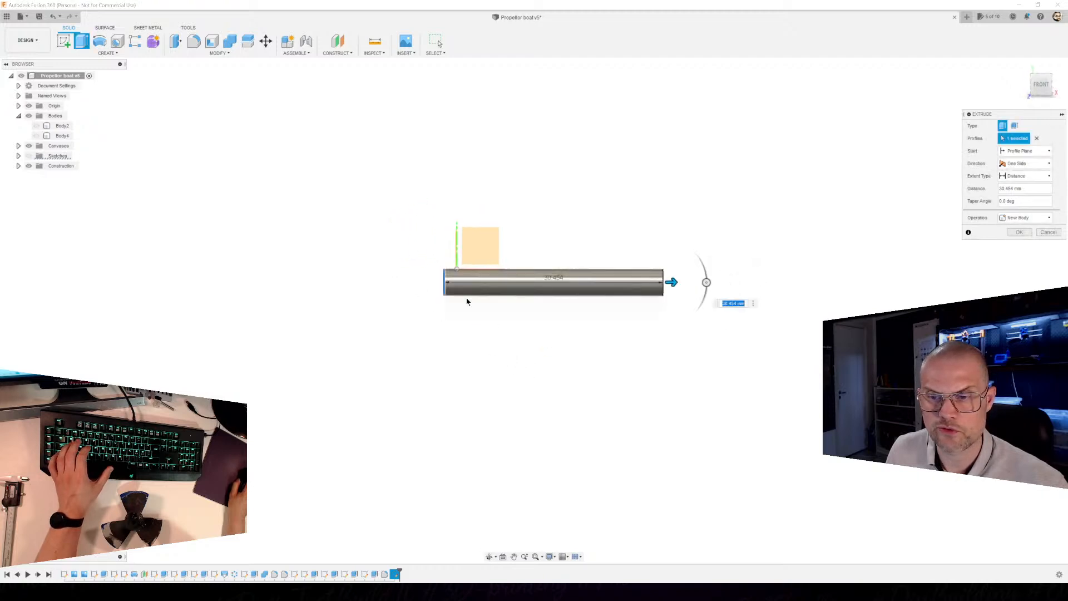
{"action": "left_click", "coordinate": [1045, 85]}
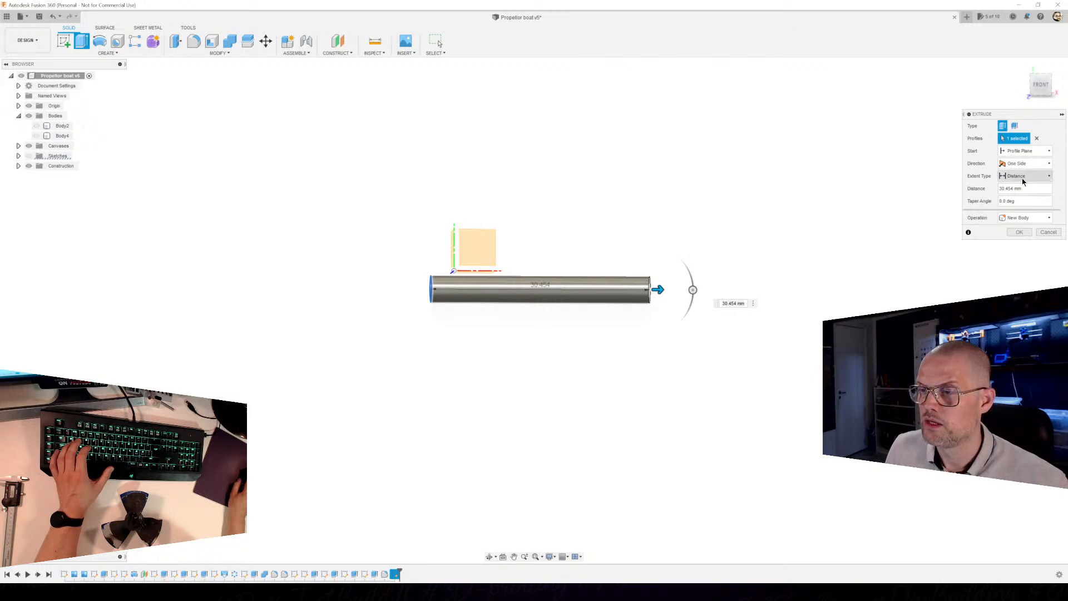
Set the extrusion direction to Symmetric, show Body4, and cut the pin hole through the hub on both sides.
{"action": "left_click", "coordinate": [1030, 164]}
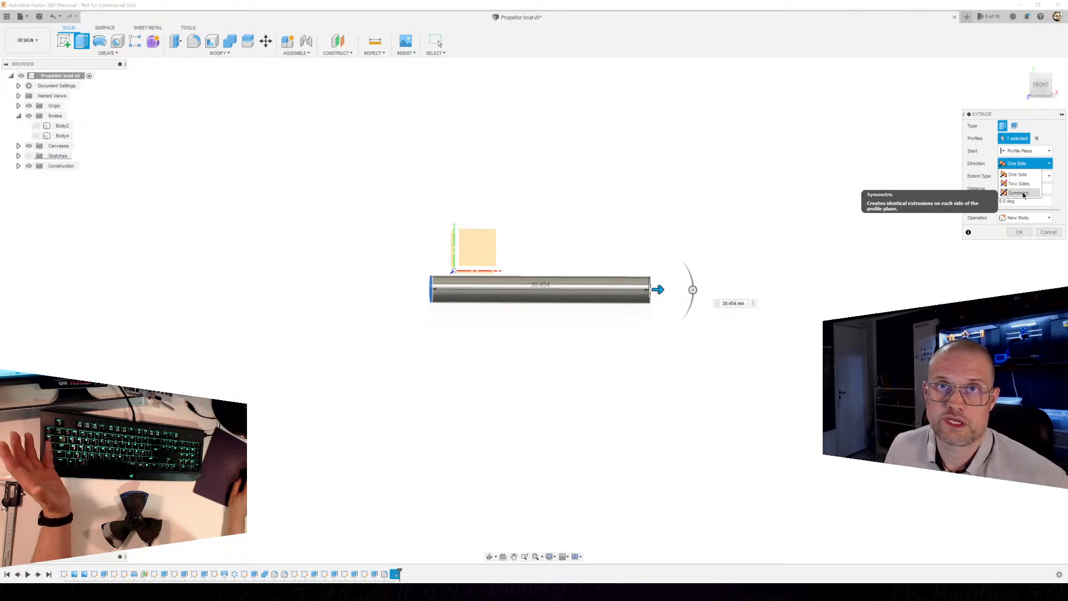
{"action": "left_click", "coordinate": [1023, 193]}
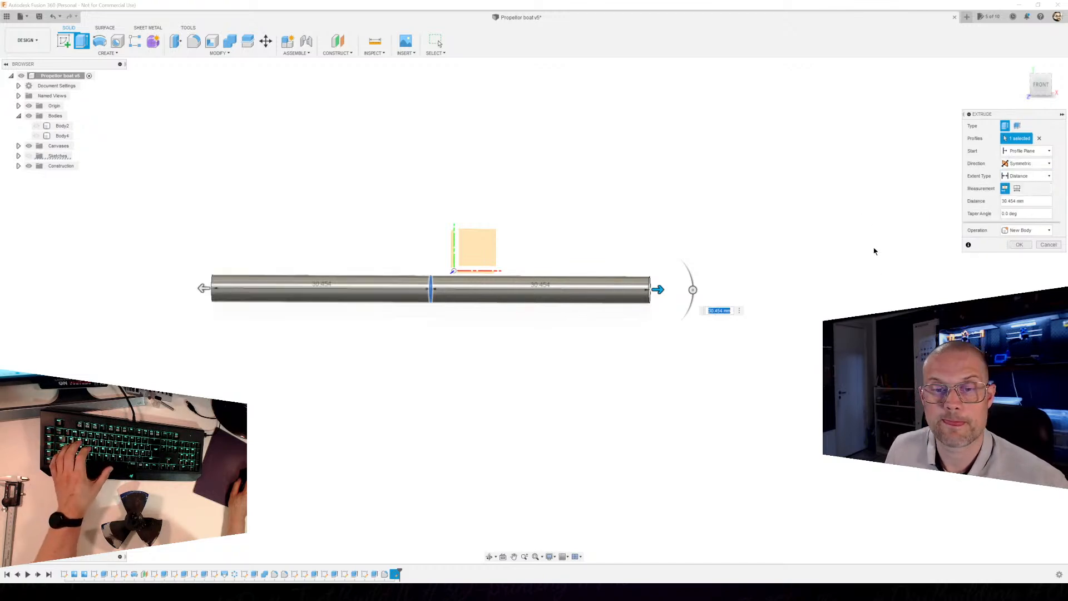
{"action": "mouse_move", "coordinate": [549, 375]}
{"action": "middle_mouse_down", "text": "shift"}
{"action": "mouse_move", "coordinate": [508, 370]}
{"action": "mouse_move", "coordinate": [536, 360]}
{"action": "mouse_move", "coordinate": [513, 367]}
{"action": "mouse_move", "coordinate": [560, 369]}
{"action": "middle_mouse_up", "text": "shift"}
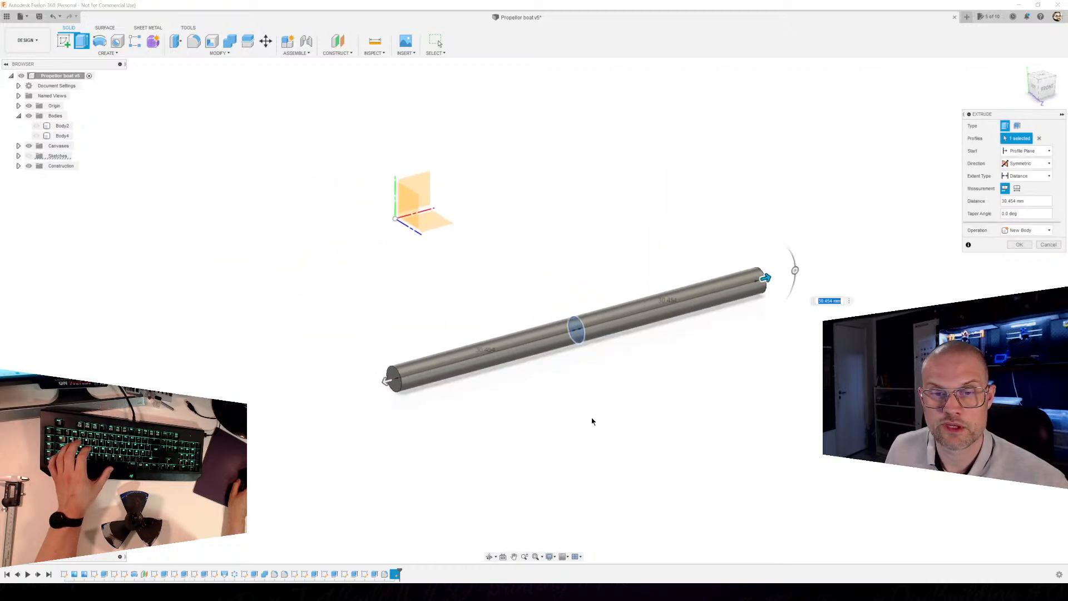
{"action": "scroll", "coordinate": [593, 417], "scroll_direction": "up", "scroll_amount": 2}
{"action": "middle_click_drag", "start_coordinate": [655, 407], "coordinate": [629, 397]}
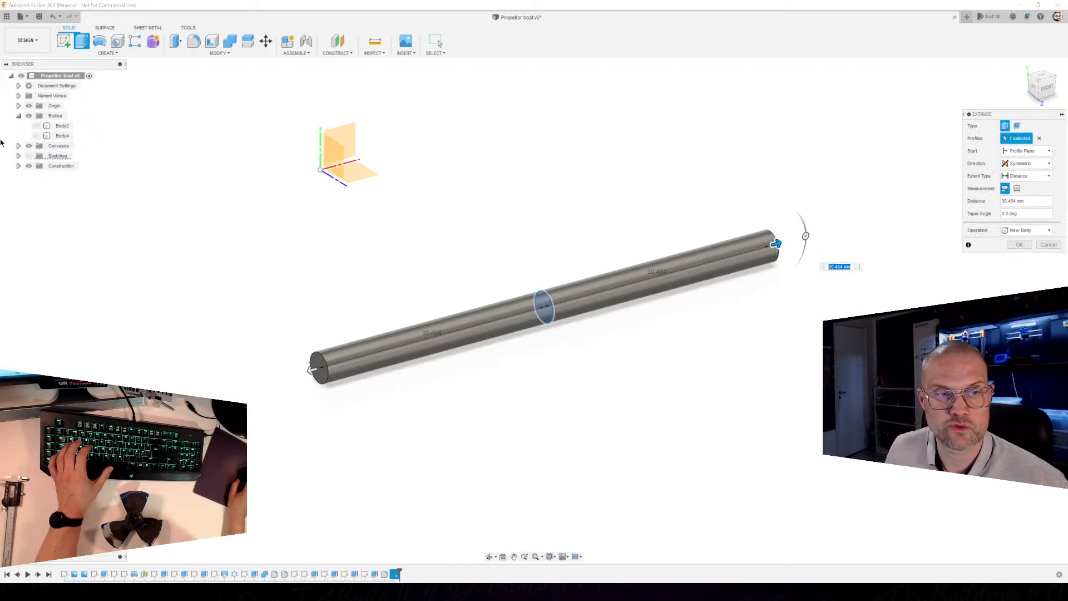
{"action": "left_click", "coordinate": [37, 136]}
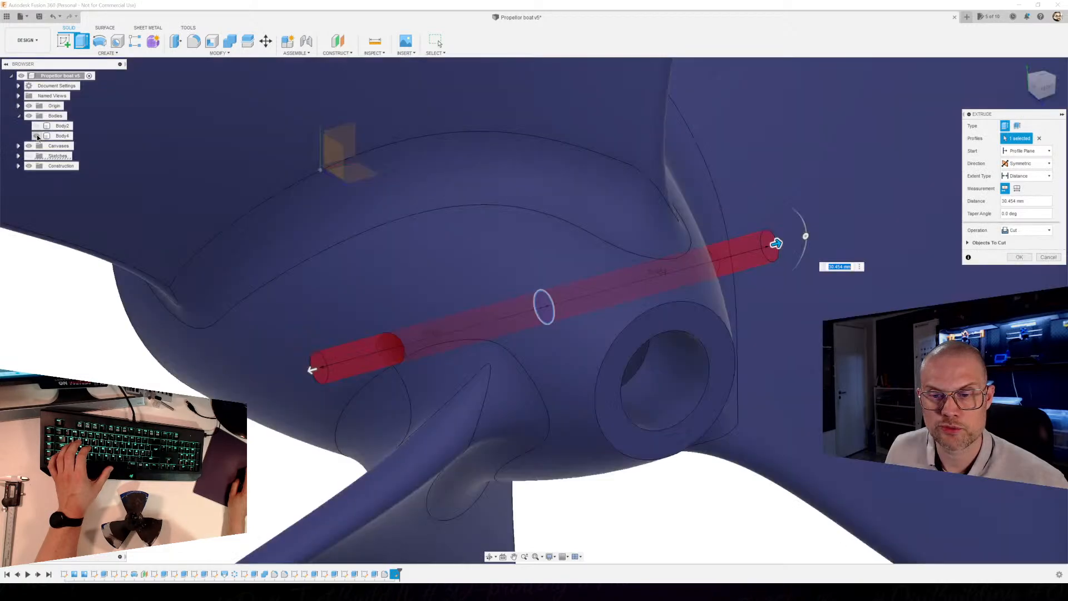
{"action": "middle_click_drag", "start_coordinate": [162, 230], "coordinate": [601, 357], "text": "shift"}
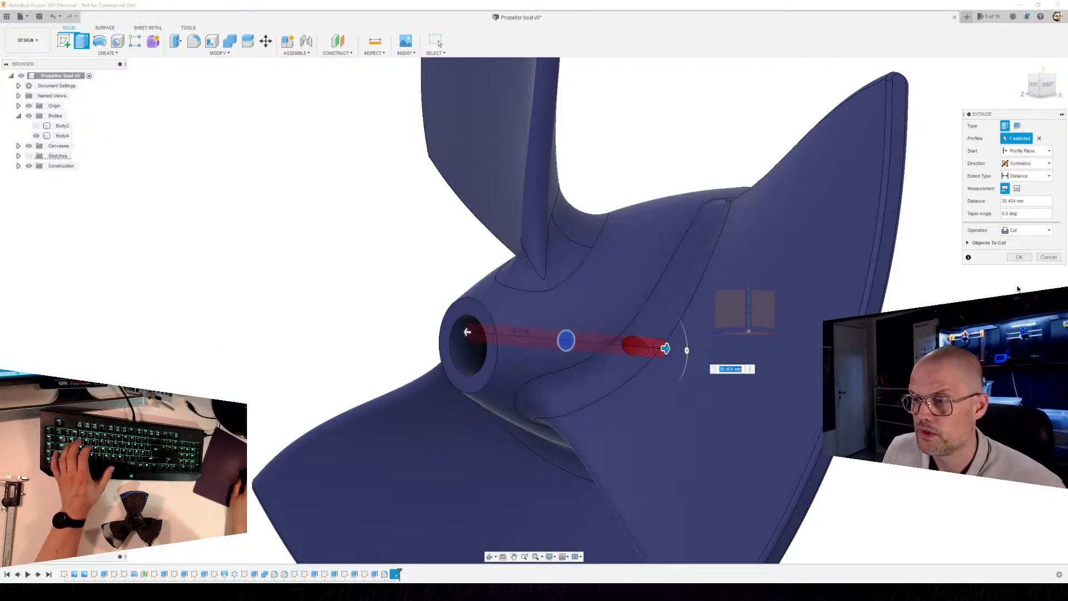
{"action": "left_click", "coordinate": [1020, 257]}
Start a new sketch on the YZ origin plane through the hub's axis.
{"action": "middle_click_drag", "start_coordinate": [718, 390], "coordinate": [779, 400], "text": "shift"}
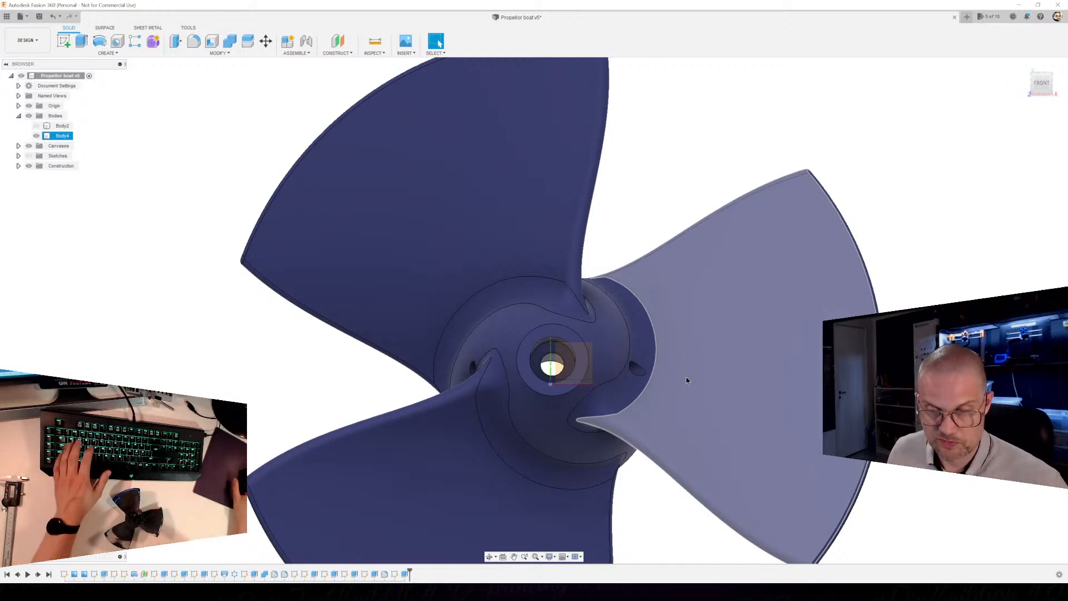
{"action": "middle_click_drag", "start_coordinate": [578, 379], "coordinate": [514, 393], "text": "shift"}
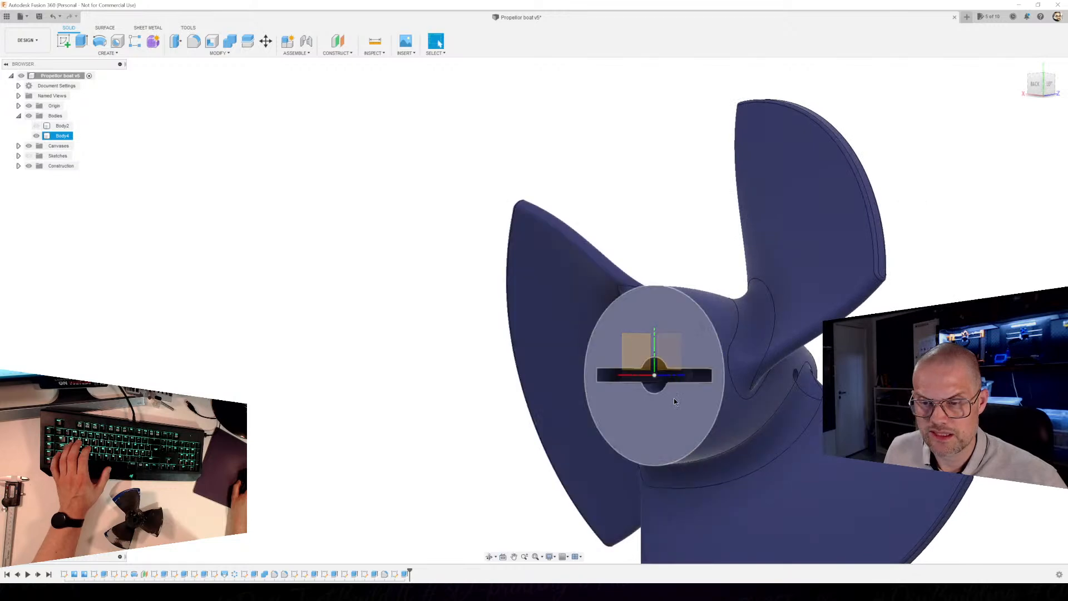
{"action": "scroll", "coordinate": [649, 366], "scroll_direction": "up", "scroll_amount": 2}
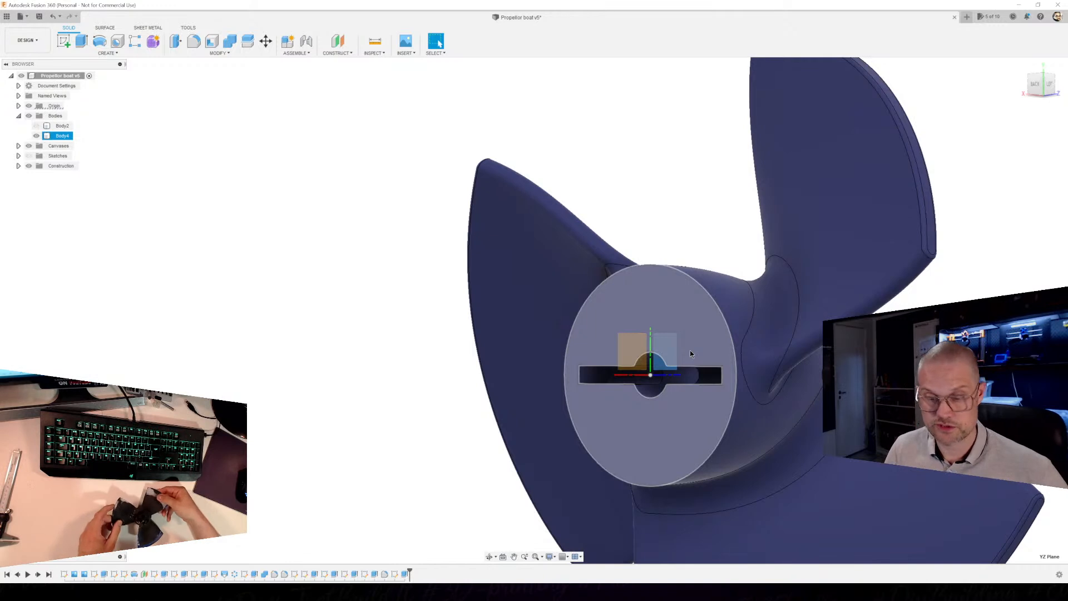
{"action": "mouse_move", "coordinate": [690, 354]}
{"action": "middle_mouse_down", "text": "shift"}
{"action": "mouse_move", "coordinate": [656, 356]}
{"action": "mouse_move", "coordinate": [774, 356]}
{"action": "mouse_move", "coordinate": [707, 356]}
{"action": "mouse_move", "coordinate": [688, 367]}
{"action": "middle_mouse_up", "text": "shift"}
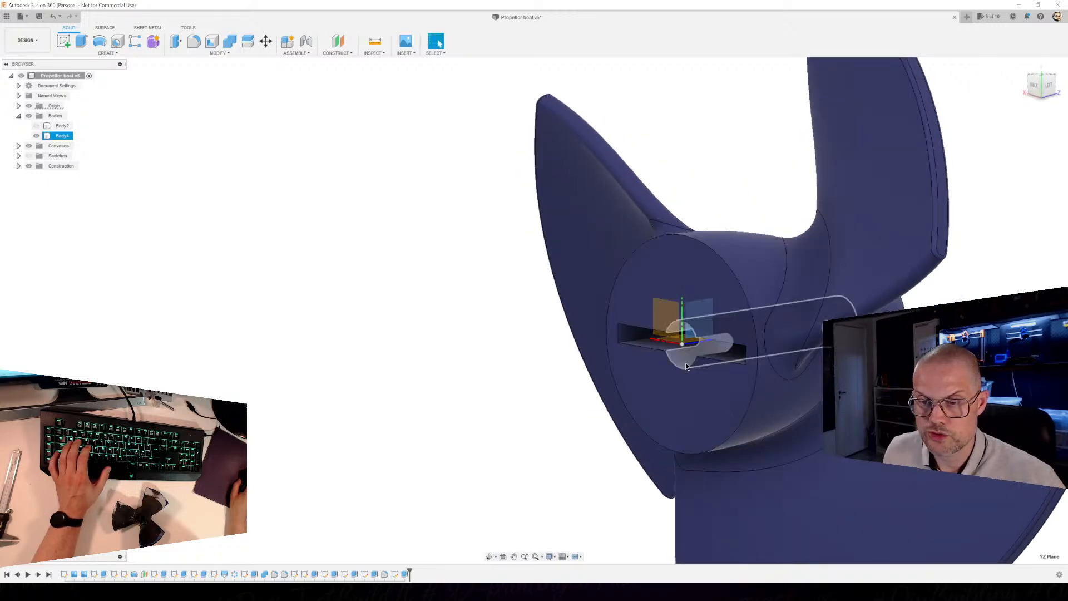
{"action": "left_click", "coordinate": [60, 43]}
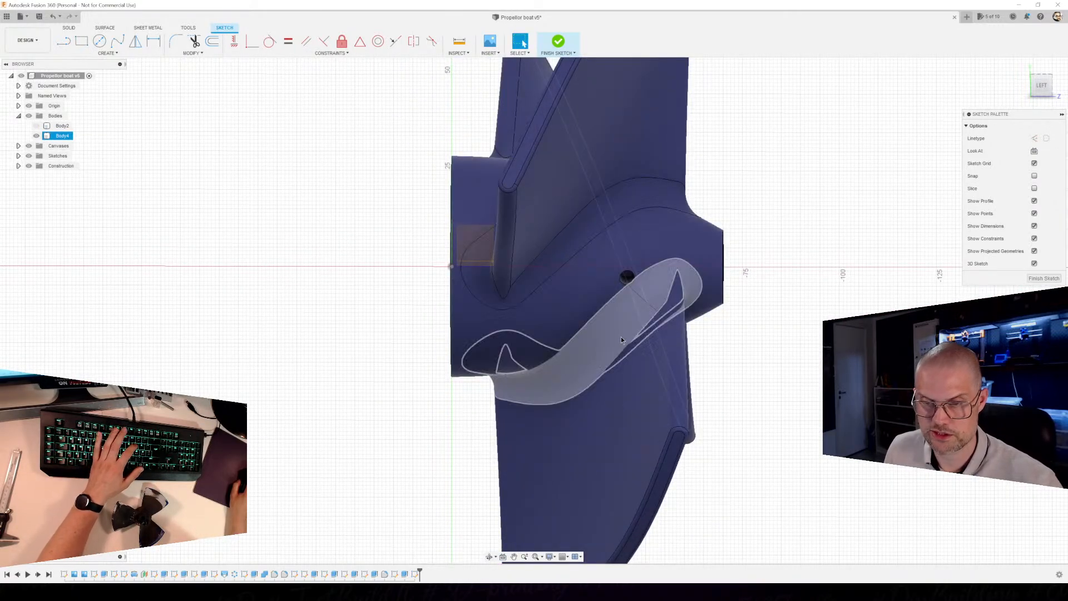
Project the wall of the round pin hole into the sketch and hide Body4.
{"action": "key", "text": "p"}
{"action": "scroll", "coordinate": [629, 288], "scroll_direction": "up", "scroll_amount": 5}
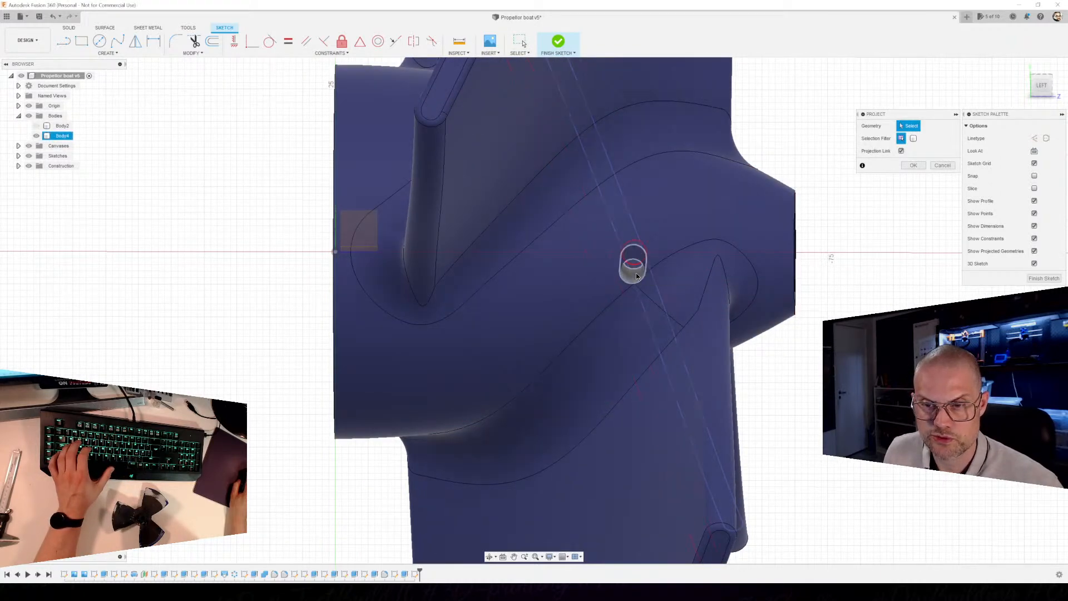
{"action": "left_click", "coordinate": [636, 272]}
{"action": "left_click", "coordinate": [933, 165]}
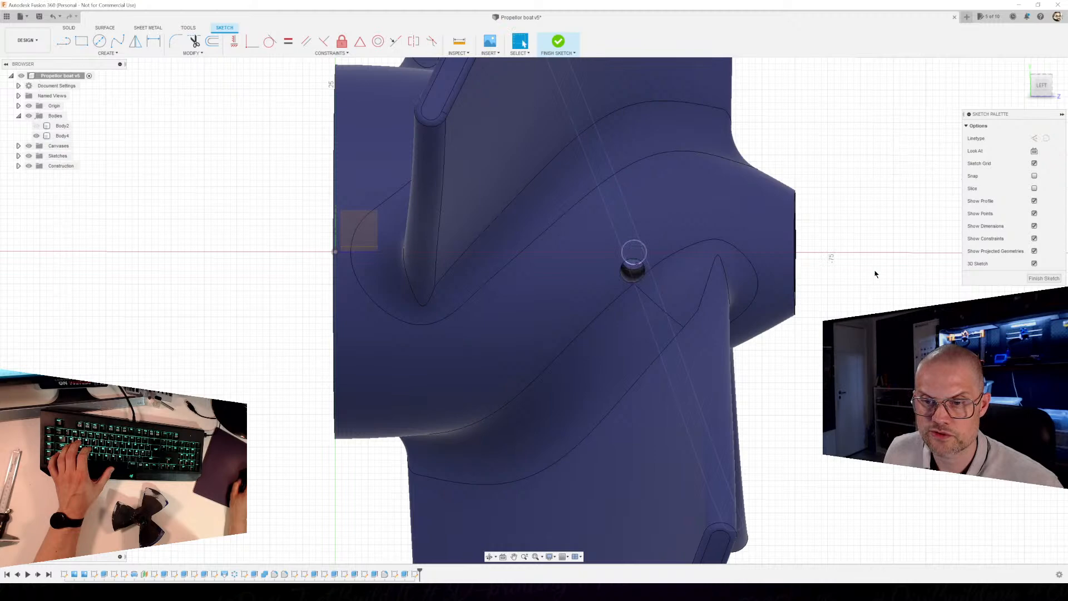
{"action": "left_click", "coordinate": [36, 135]}
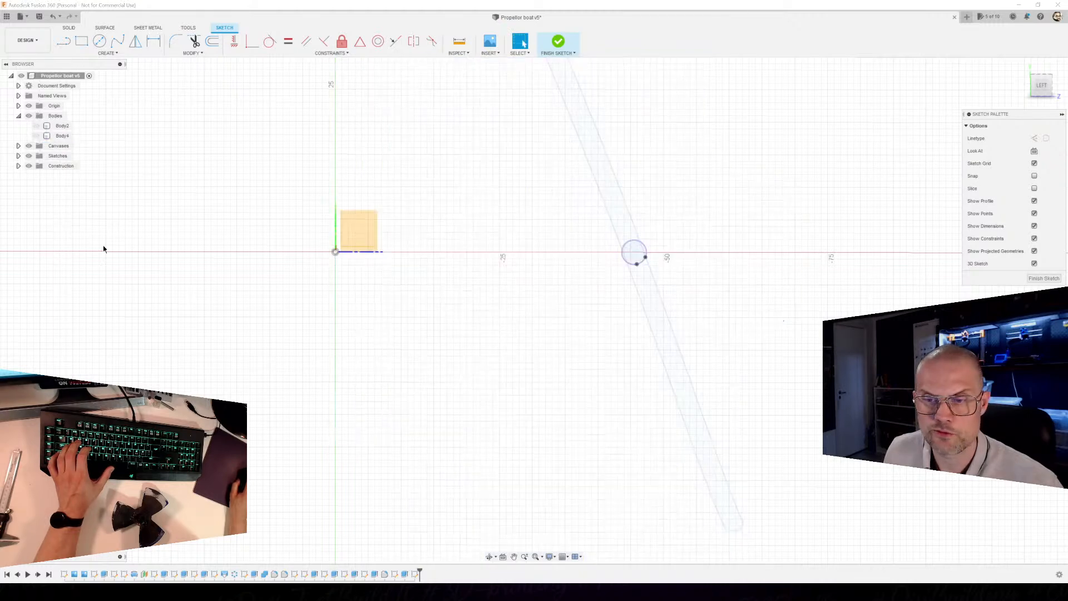
Draw a vertical construction line across the full diameter of the projected pin hole circle.
{"action": "left_click", "coordinate": [1037, 88]}
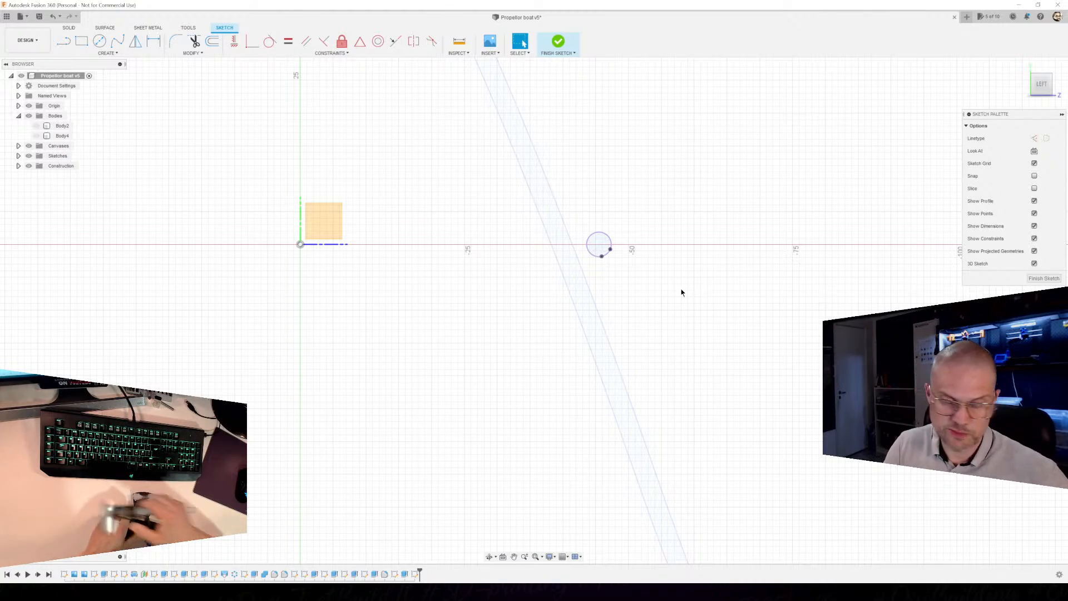
{"action": "key", "text": "c"}
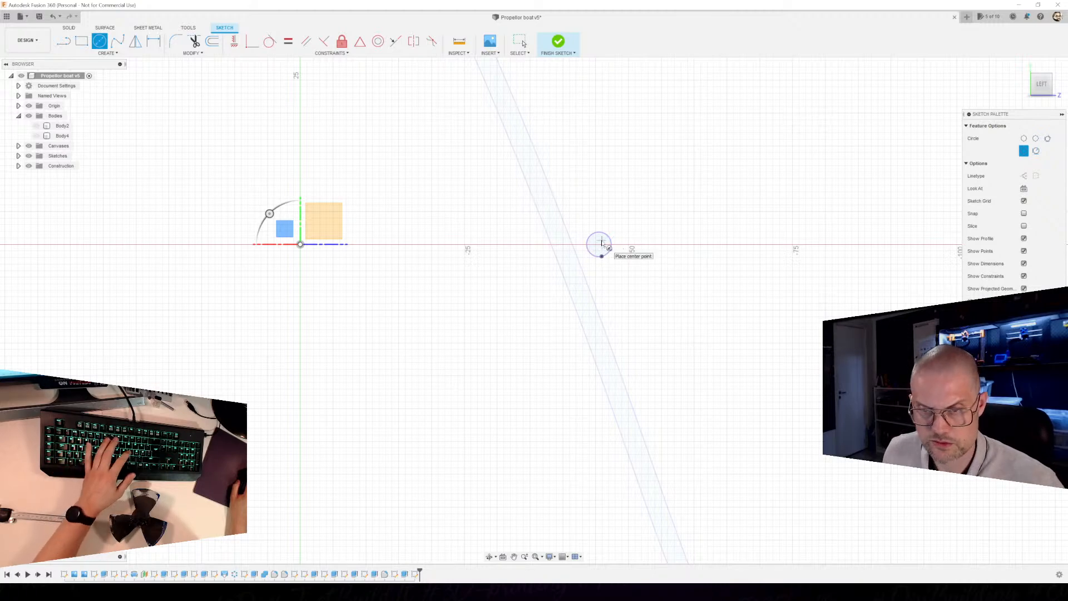
{"action": "key", "text": "l"}
{"action": "scroll", "coordinate": [608, 271], "scroll_direction": "up", "scroll_amount": 3}
{"action": "scroll", "coordinate": [610, 278], "scroll_direction": "up", "scroll_amount": 2}
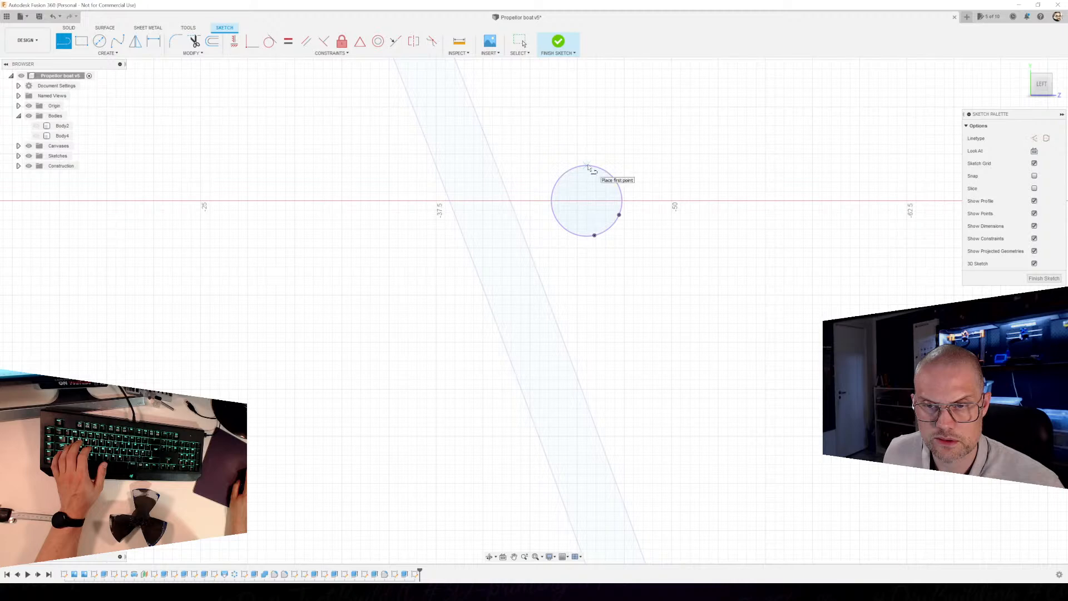
{"action": "left_click", "coordinate": [587, 236]}
{"action": "key", "text": "Escape"}
{"action": "left_click", "coordinate": [588, 191]}
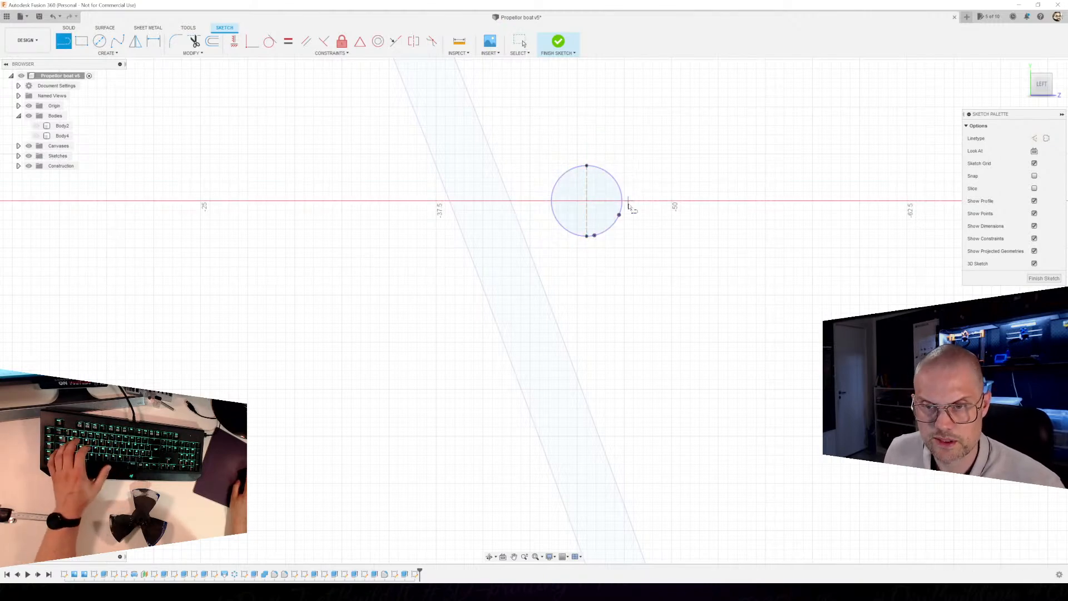
Draw a horizontal line across the projected pin hole circle, crossing the vertical one at its centre, and make it construction.
{"action": "left_click", "coordinate": [622, 201]}
{"action": "left_click", "coordinate": [551, 201]}
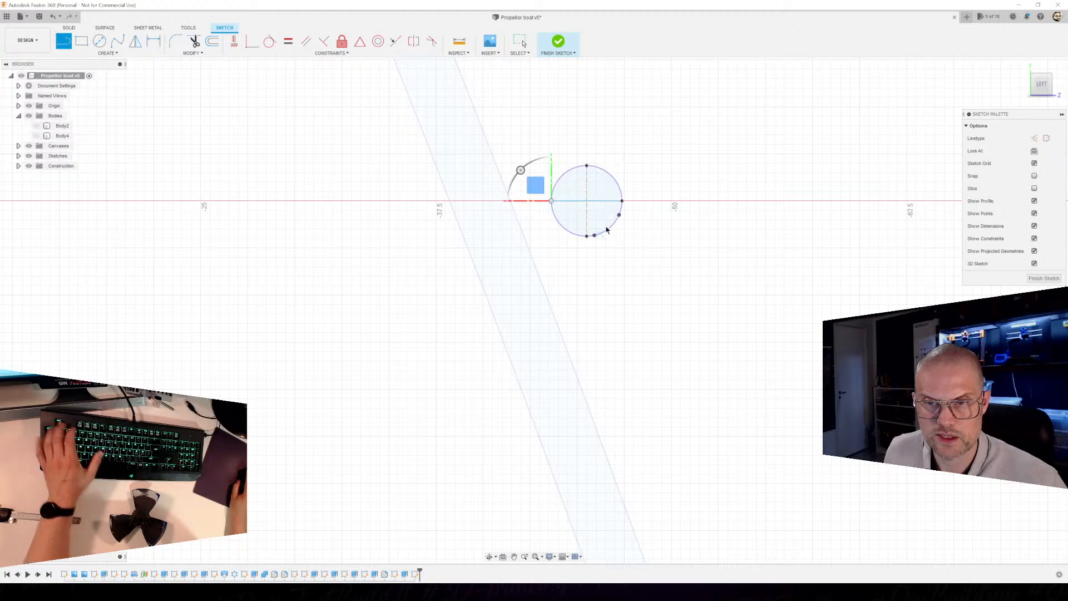
{"action": "key", "text": "Escape"}
{"action": "left_click", "coordinate": [605, 203]}
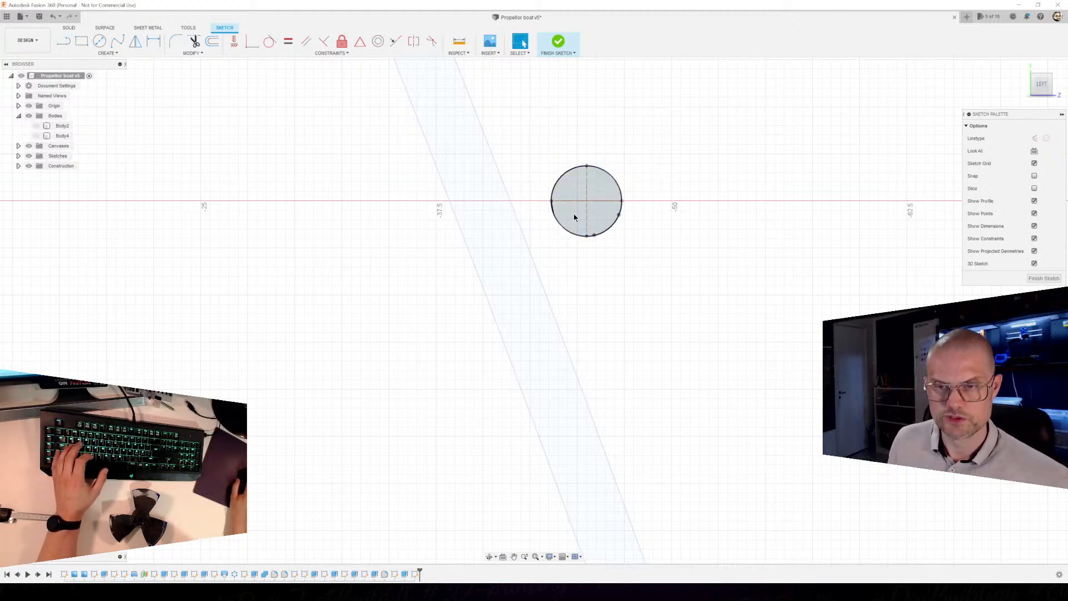
Draw a 10 mm diameter circle centred on the projected pin hole.
{"action": "key", "text": "c"}
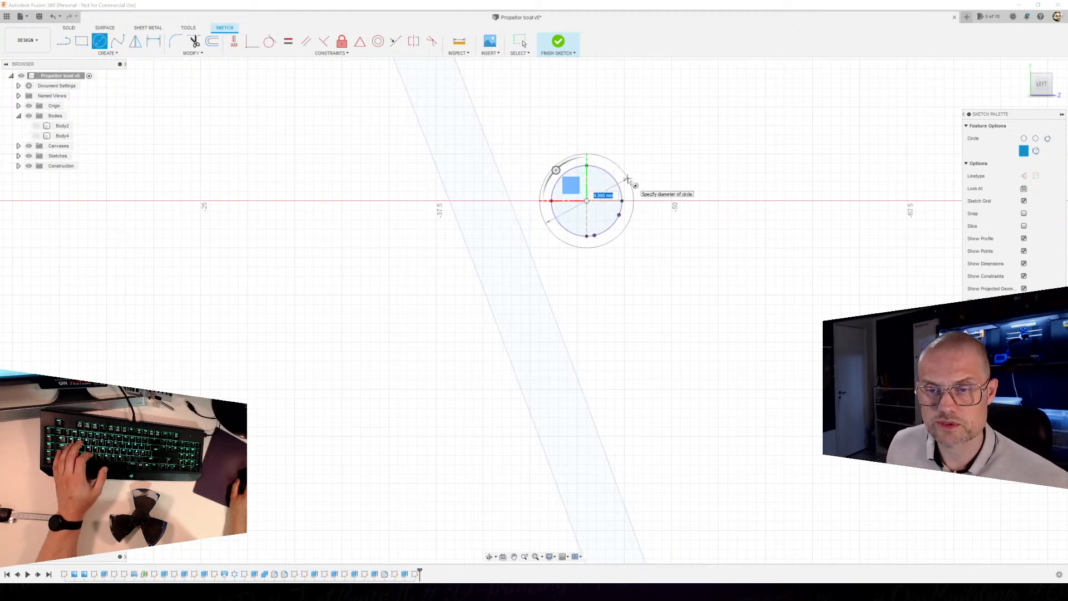
{"action": "type", "text": "10"}
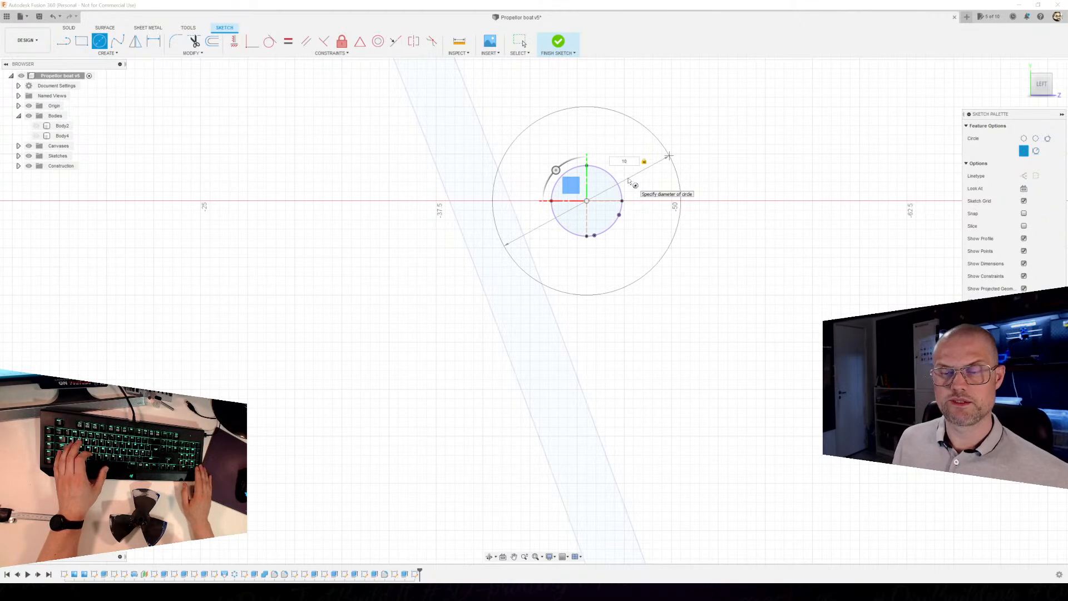
{"action": "key", "text": "Return"}
{"action": "key", "text": "Escape"}
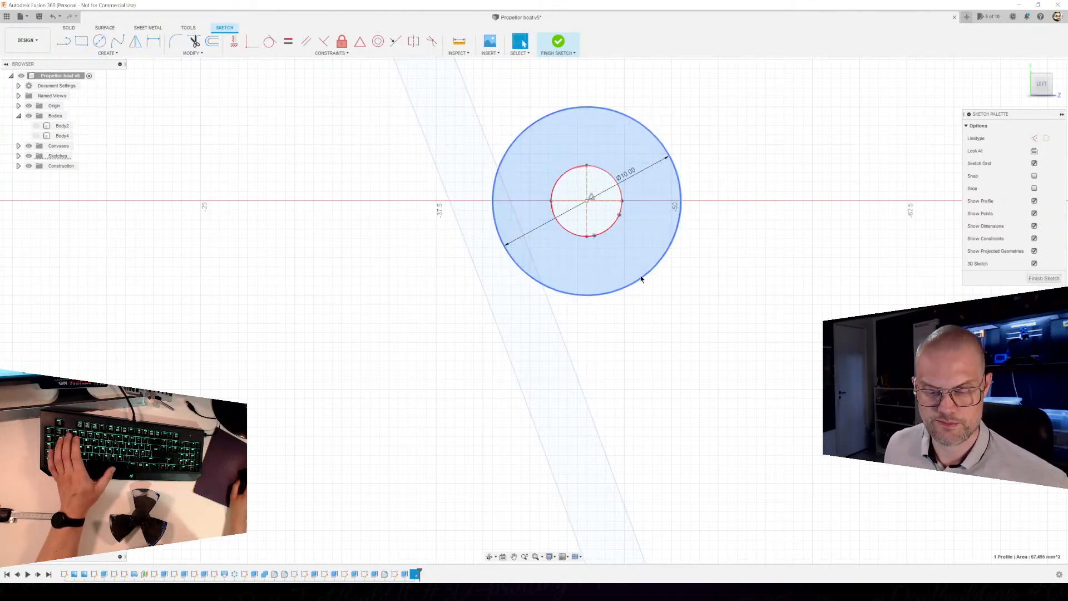
Extrude the ring between the 10 mm circle and the pin hole as a cut about 32 mm deep, with Body4 shown.
{"action": "key", "text": "e"}
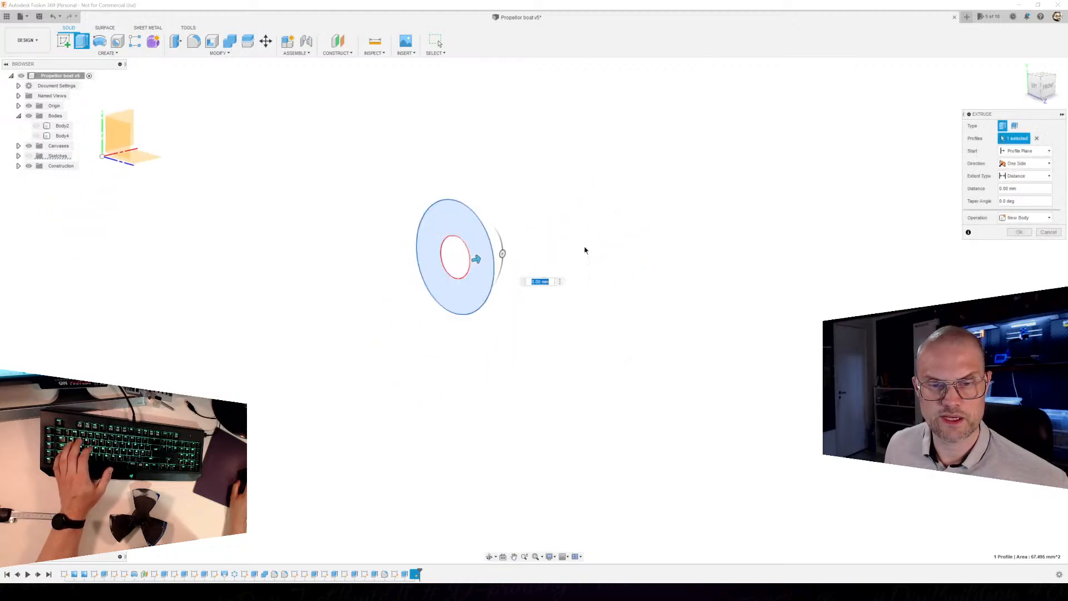
{"action": "left_click", "coordinate": [35, 136]}
{"action": "scroll", "coordinate": [459, 443], "scroll_direction": "down", "scroll_amount": 4}
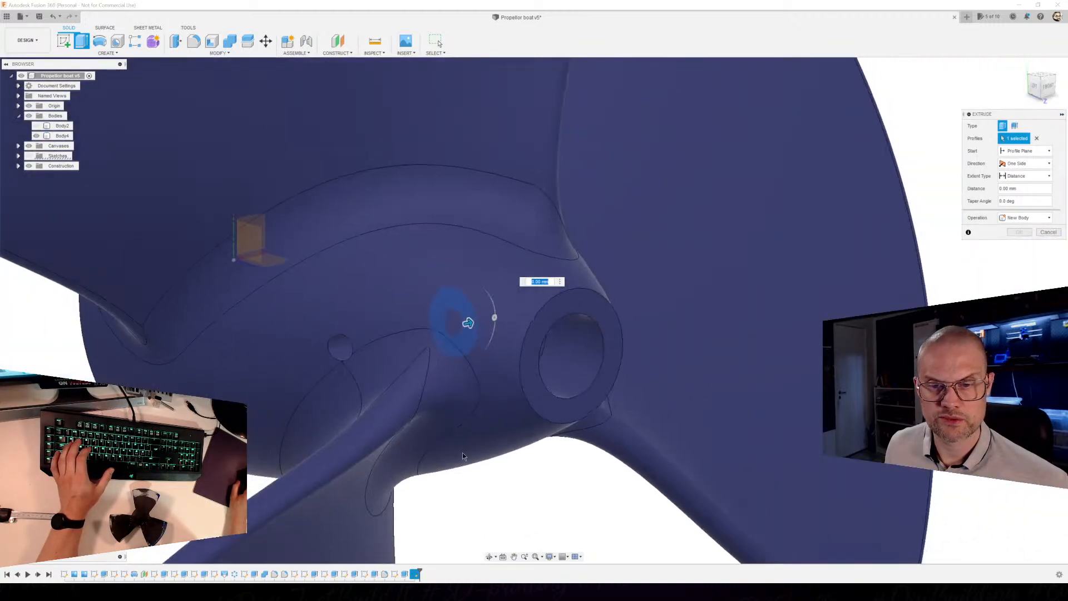
{"action": "middle_click_drag", "start_coordinate": [531, 414], "coordinate": [445, 420], "text": "shift"}
{"action": "middle_click_drag", "start_coordinate": [690, 390], "coordinate": [630, 375], "text": "shift"}
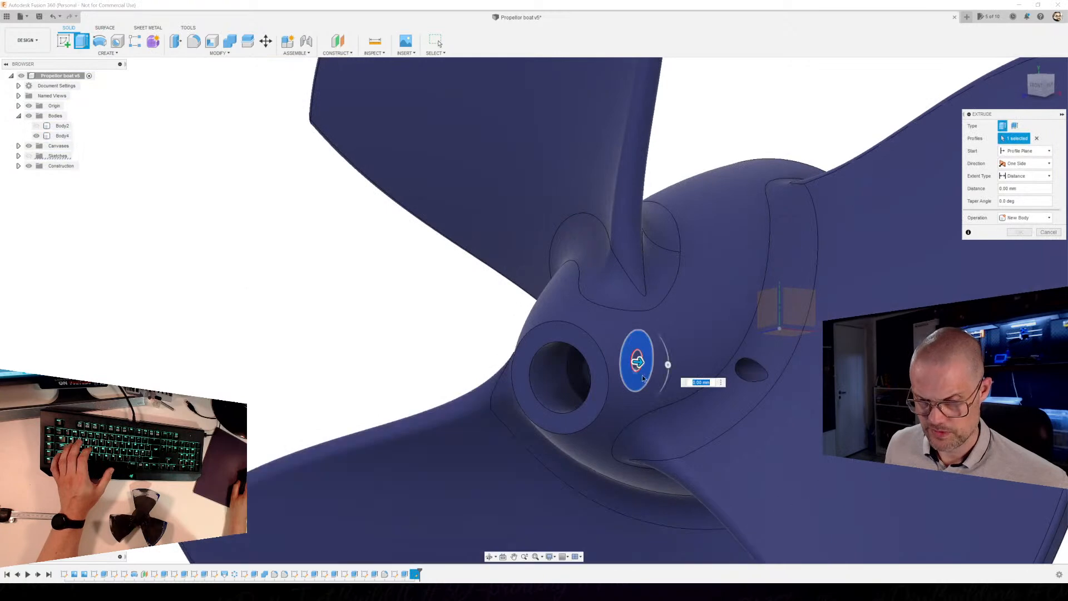
{"action": "left_click_drag", "start_coordinate": [640, 362], "coordinate": [779, 403]}
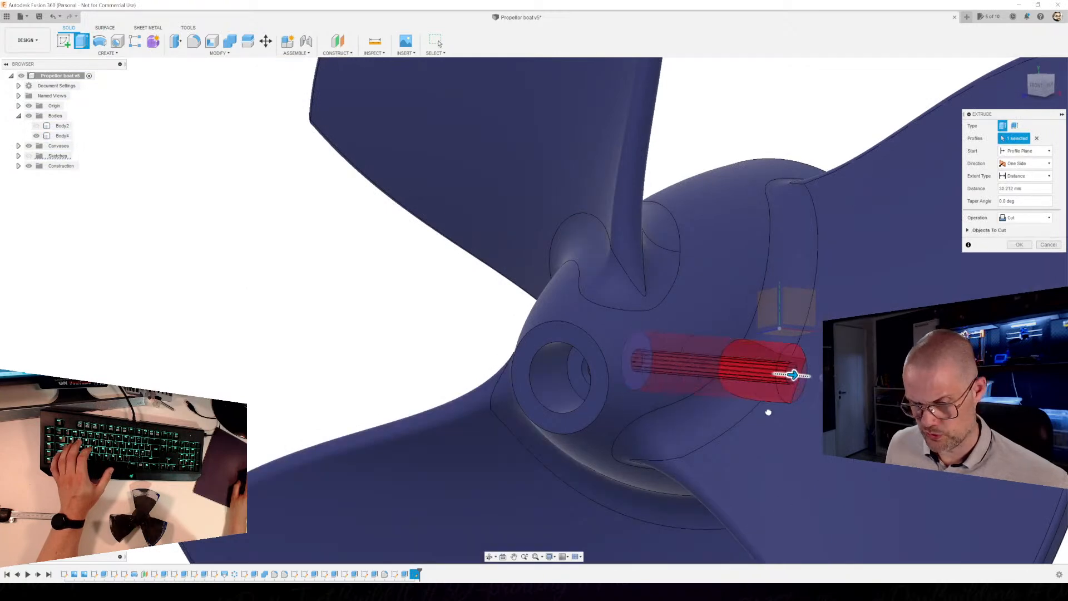
{"action": "middle_click_drag", "start_coordinate": [873, 409], "coordinate": [729, 389], "text": "shift"}
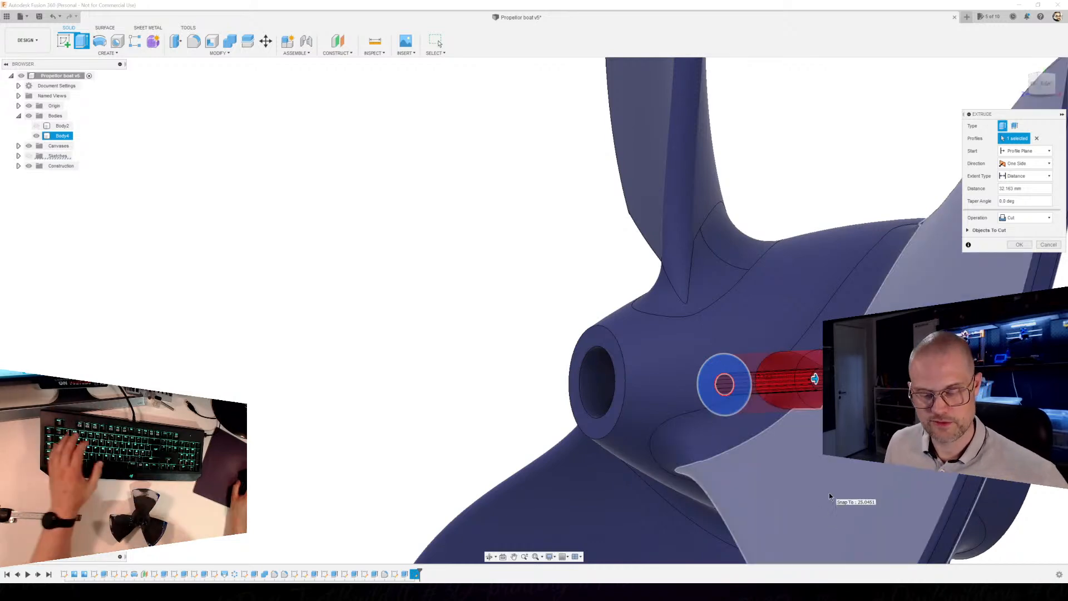
{"action": "middle_click_drag", "start_coordinate": [835, 472], "coordinate": [727, 471], "text": "shift"}
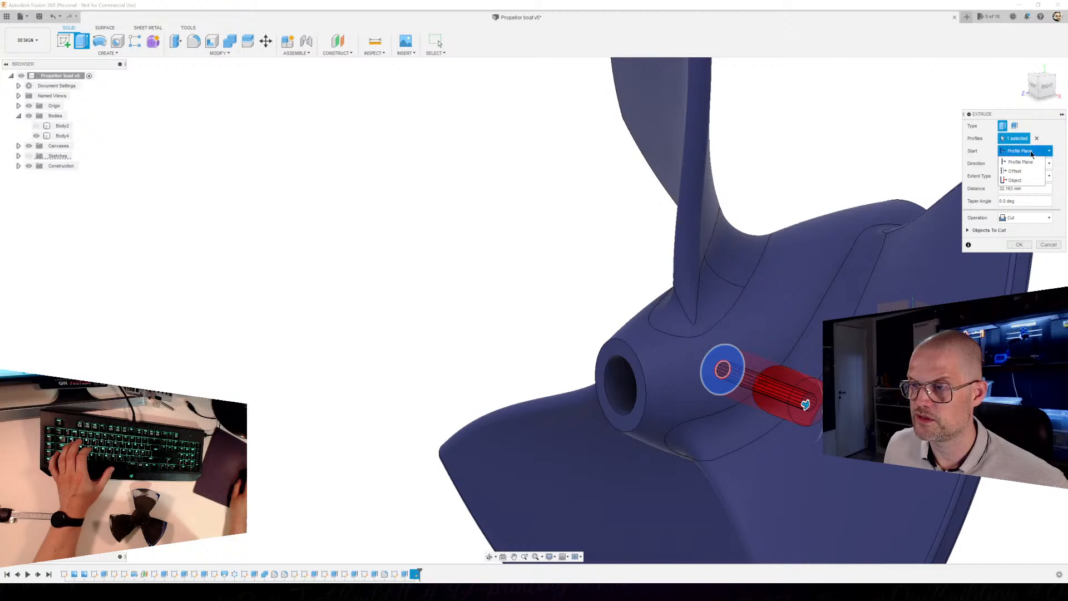
Start the cut at a 10 mm offset from the profile plane and set its depth to about 18.66 mm.
{"action": "left_click", "coordinate": [1028, 172]}
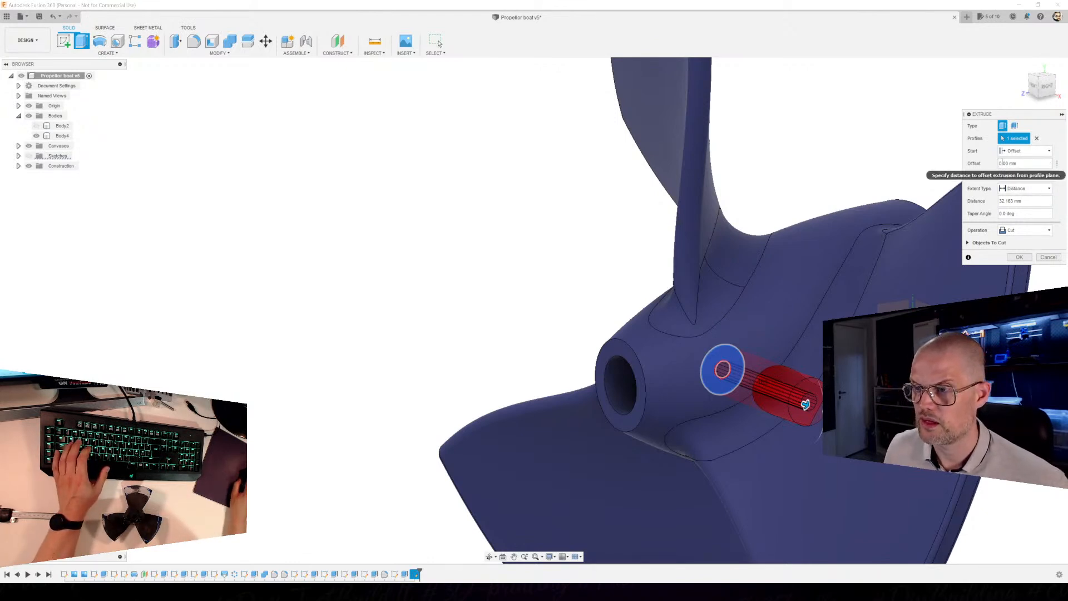
{"action": "type", "text": "1000"}
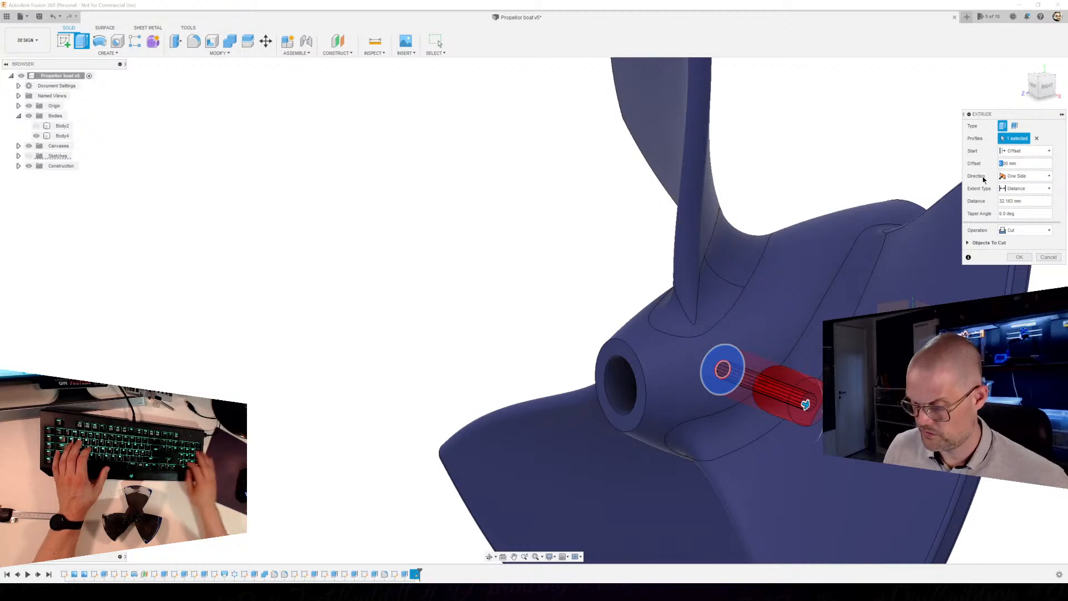
{"action": "key", "text": "Return"}
{"action": "key", "text": "BackSpace"}
{"action": "key", "text": "BackSpace"}
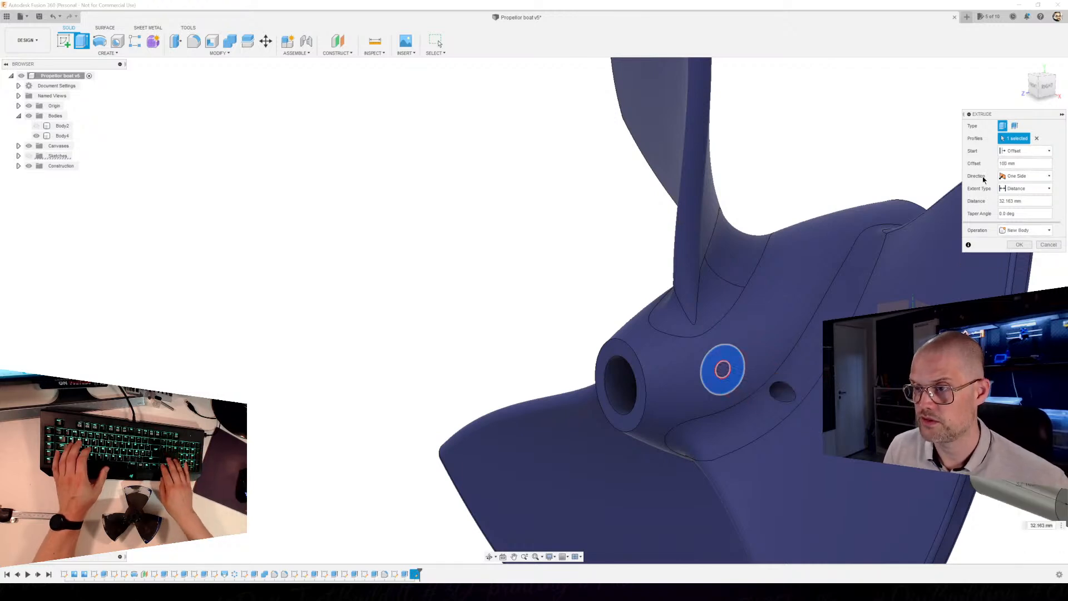
{"action": "middle_click_drag", "start_coordinate": [802, 339], "coordinate": [728, 337], "text": "shift"}
{"action": "middle_click_drag", "start_coordinate": [773, 386], "coordinate": [812, 343], "text": "shift"}
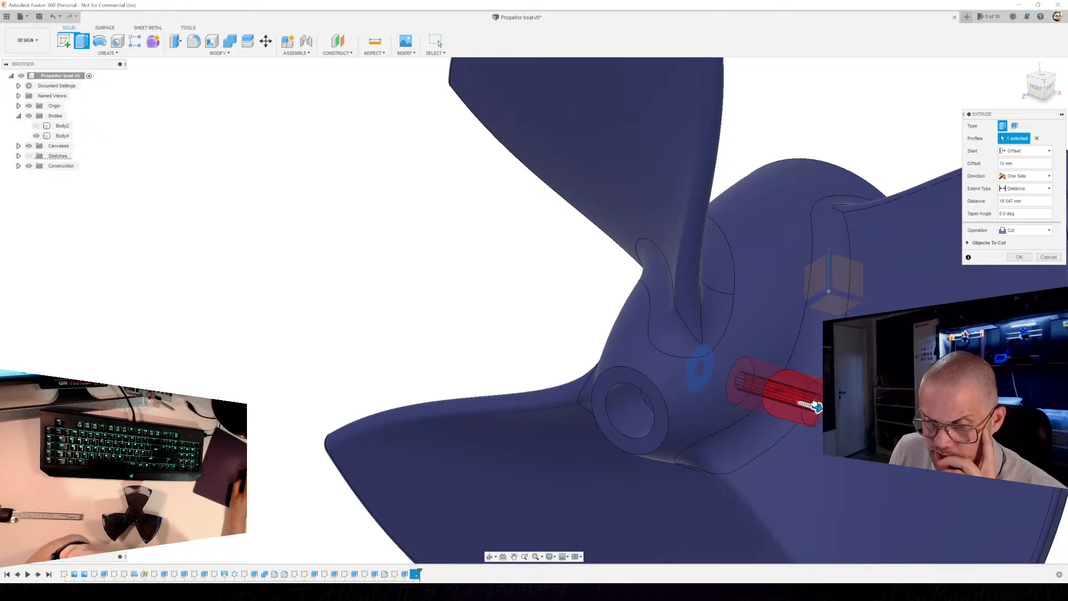
{"action": "left_click_drag", "start_coordinate": [811, 407], "coordinate": [813, 408]}
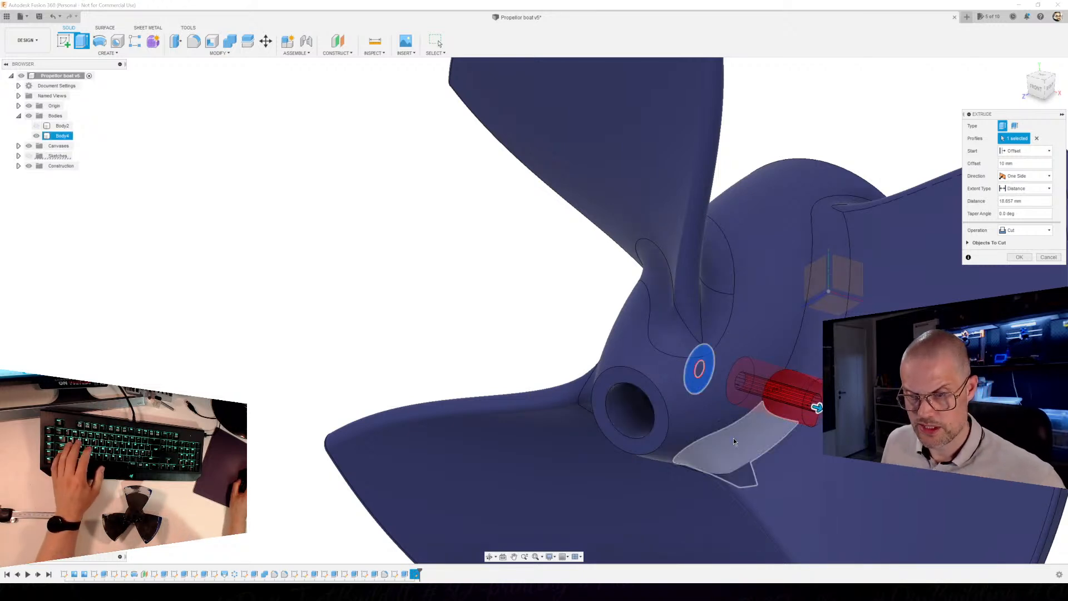
Try the Symmetric and Two Sides directions for the cut, and switch the direction back to One Side.
{"action": "middle_click_drag", "start_coordinate": [769, 440], "coordinate": [717, 440], "text": "shift"}
{"action": "middle_click_drag", "start_coordinate": [809, 425], "coordinate": [670, 435], "text": "shift"}
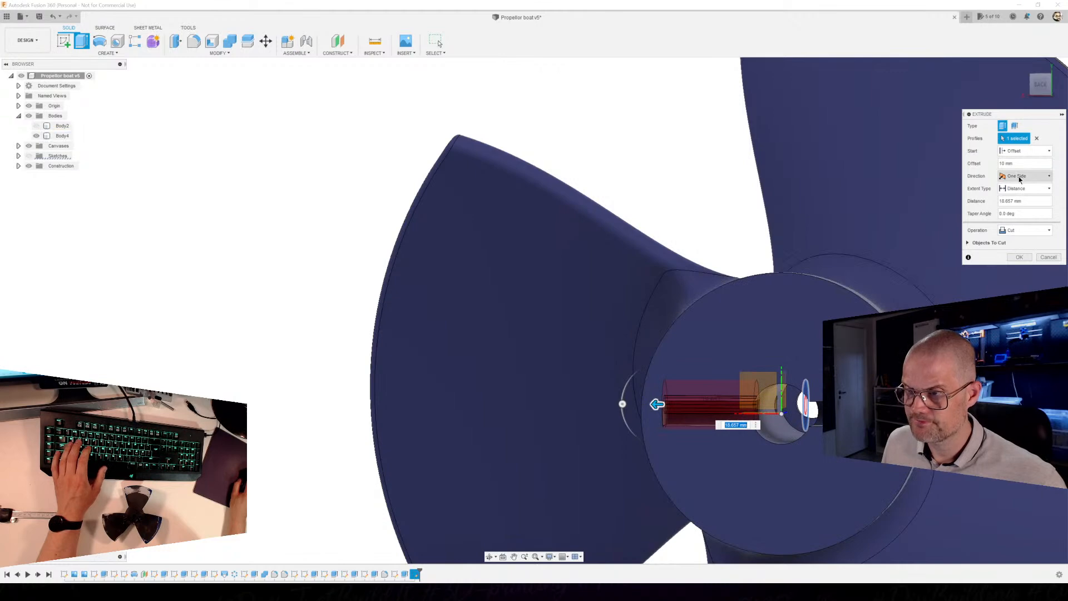
{"action": "left_click", "coordinate": [1018, 205]}
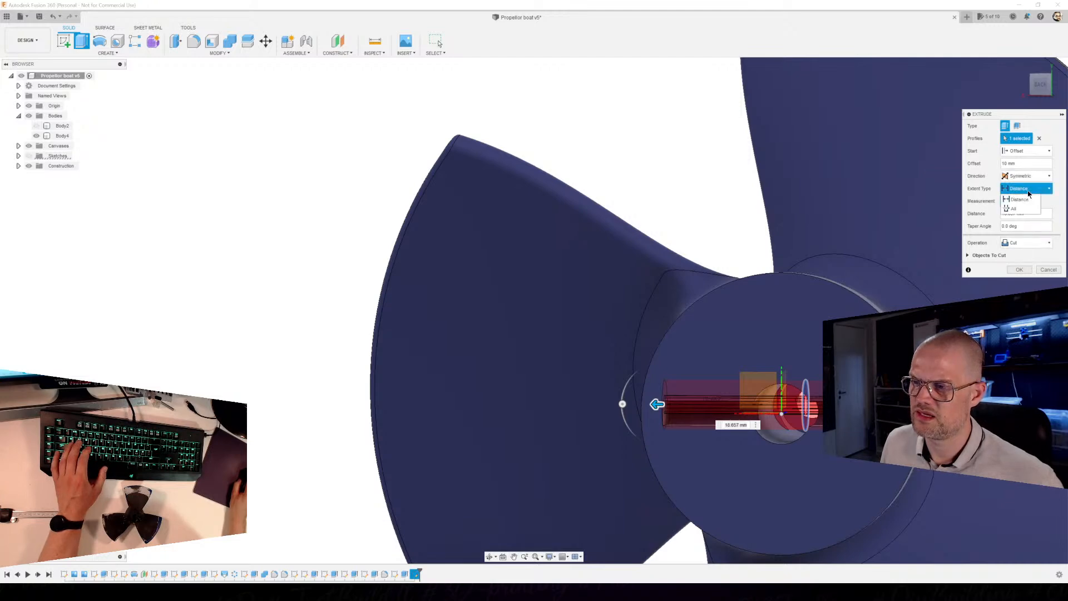
{"action": "left_click", "coordinate": [1023, 200]}
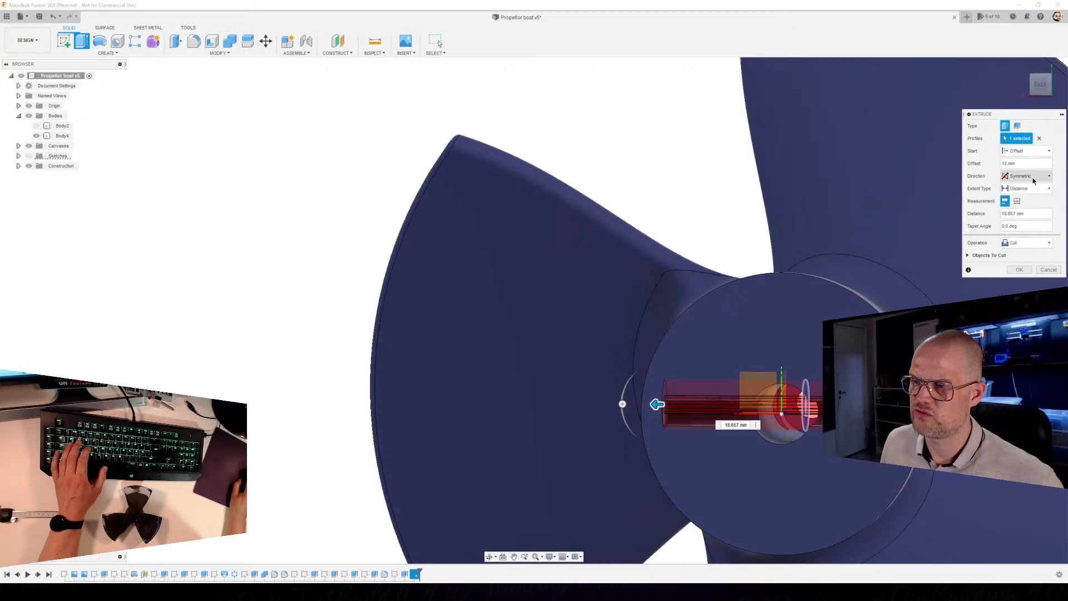
{"action": "left_click", "coordinate": [1028, 196]}
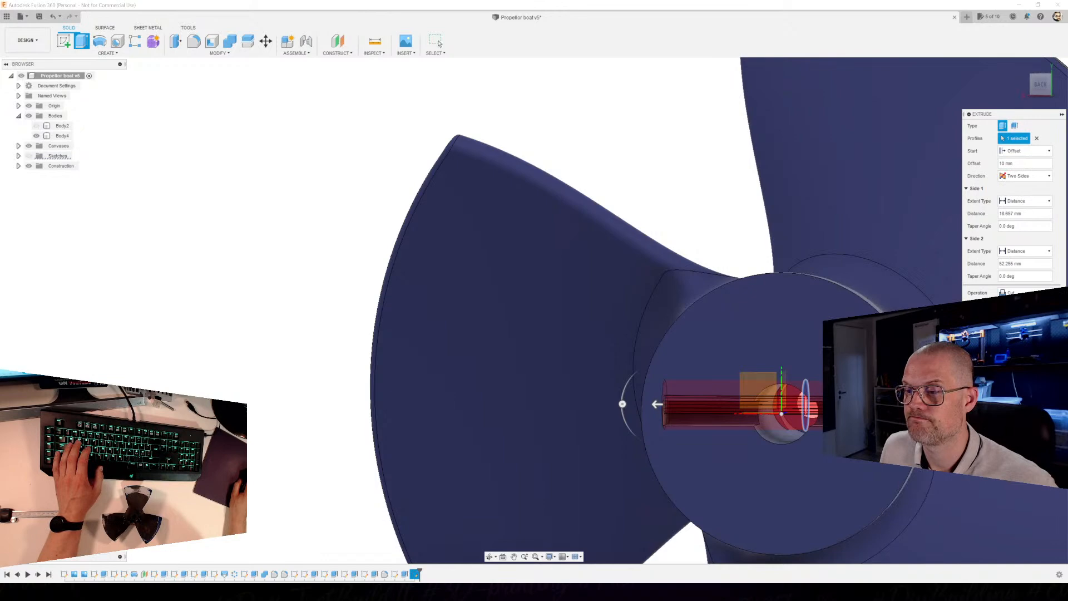
{"action": "left_click", "coordinate": [1024, 187]}
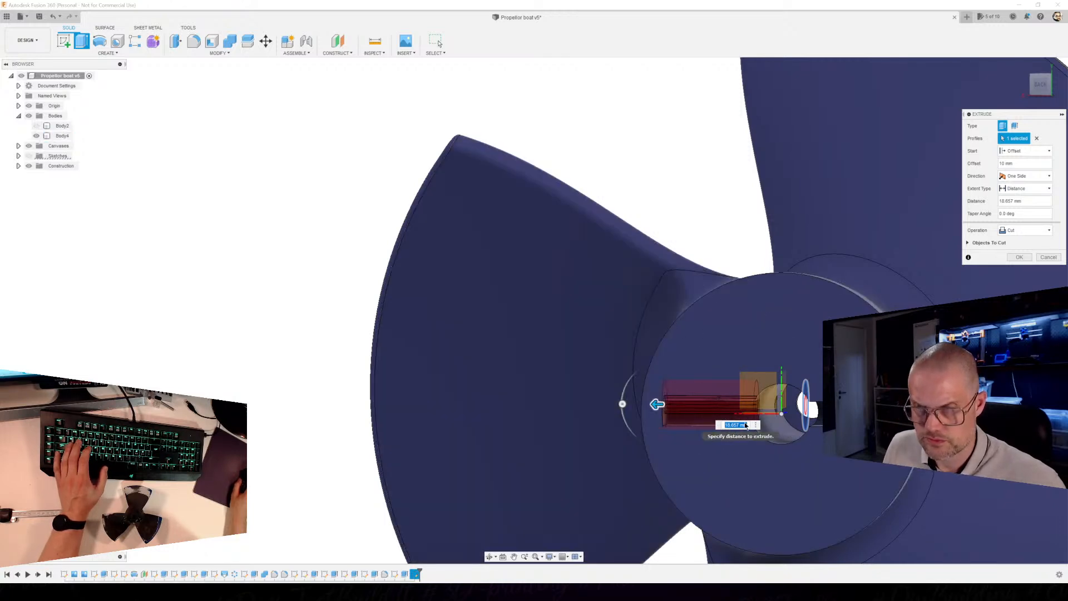
Set the cut's start offset to 15 mm and its distance to about 16.28 mm, and complete the extrusion.
{"action": "middle_click_drag", "start_coordinate": [720, 465], "coordinate": [754, 438], "text": "shift"}
{"action": "scroll", "coordinate": [758, 432], "scroll_direction": "down", "scroll_amount": 5}
{"action": "scroll", "coordinate": [743, 377], "scroll_direction": "up", "scroll_amount": 5}
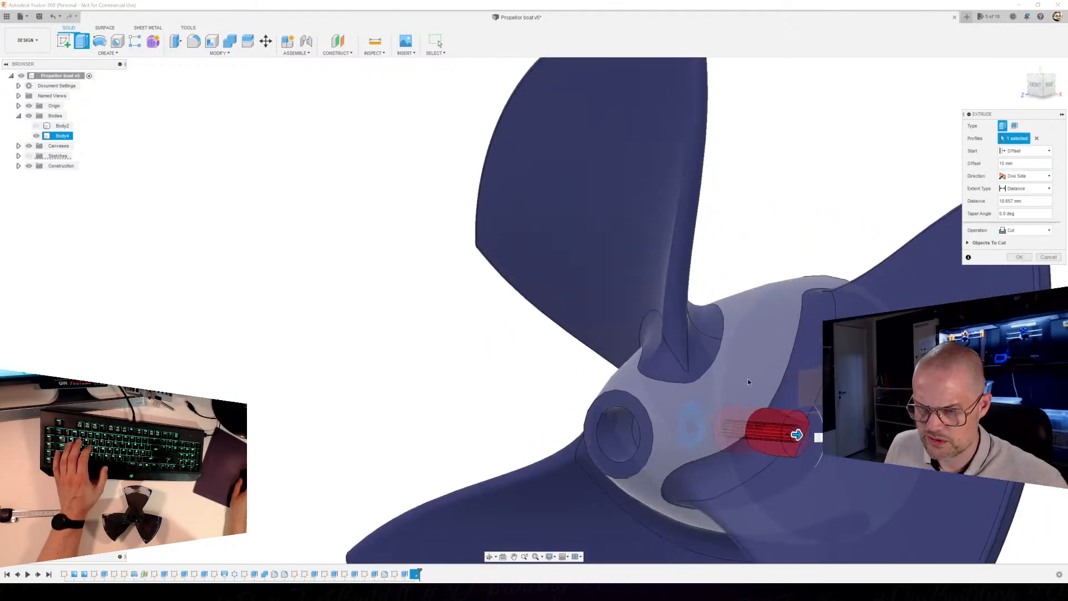
{"action": "scroll", "coordinate": [800, 489], "scroll_direction": "up", "scroll_amount": 3}
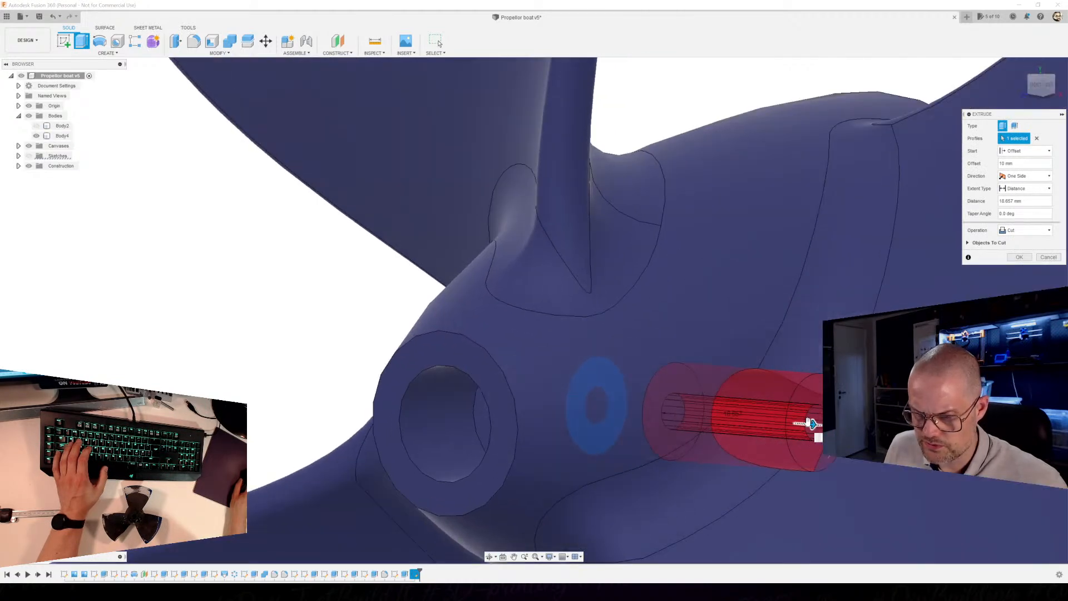
{"action": "scroll", "coordinate": [809, 431], "scroll_direction": "down", "scroll_amount": 4}
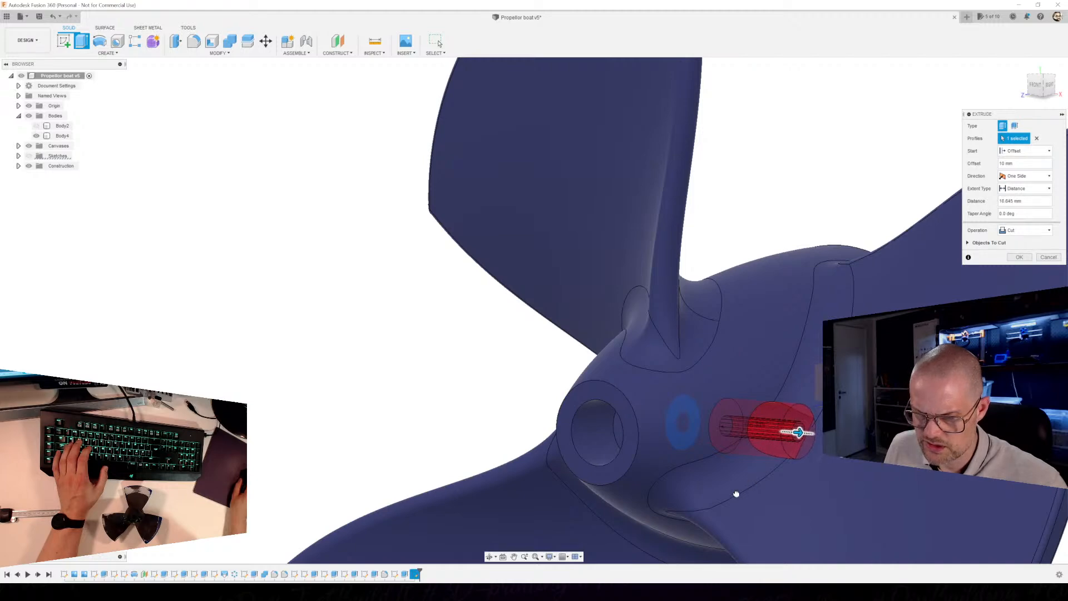
{"action": "left_click_drag", "start_coordinate": [736, 494], "coordinate": [732, 489]}
{"action": "middle_click_drag", "start_coordinate": [718, 451], "coordinate": [804, 448], "text": "shift"}
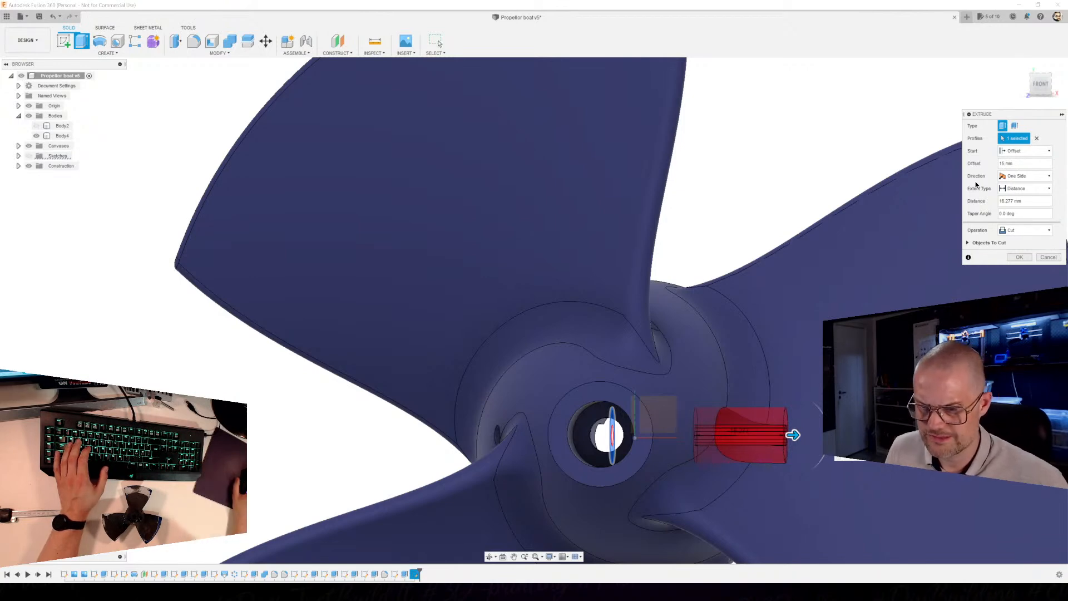
{"action": "middle_click_drag", "start_coordinate": [831, 280], "coordinate": [728, 325], "text": "shift"}
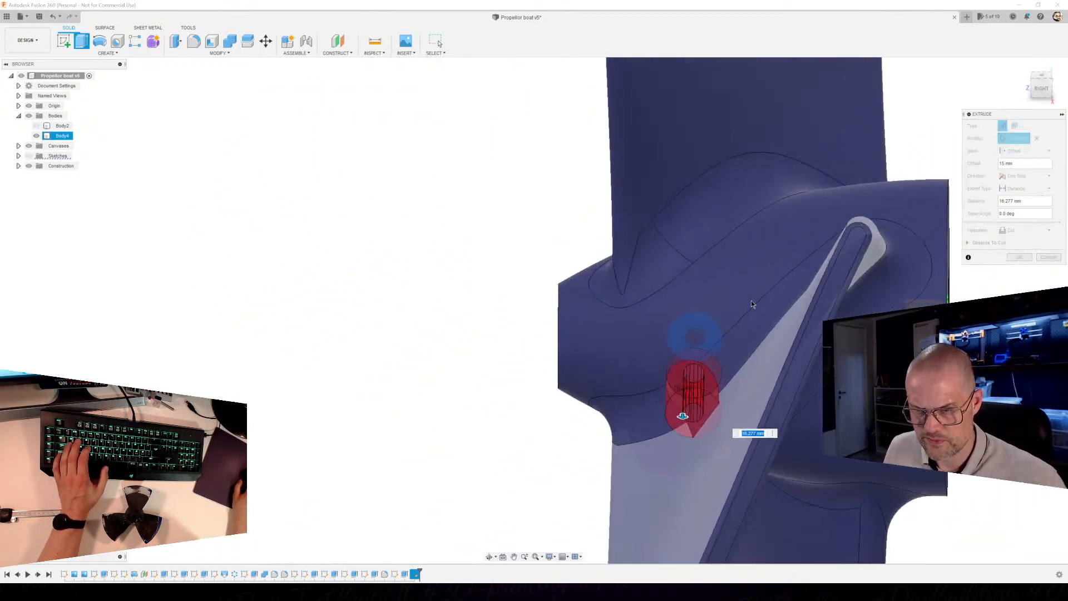
{"action": "left_click", "coordinate": [1019, 257]}
Examine the new recess around the pin hole and the slotted back face of the hub.
{"action": "middle_click_drag", "start_coordinate": [709, 442], "coordinate": [740, 429], "text": "shift"}
{"action": "middle_click_drag", "start_coordinate": [629, 439], "coordinate": [651, 450], "text": "shift"}
{"action": "middle_click_drag", "start_coordinate": [478, 428], "coordinate": [573, 426], "text": "shift"}
{"action": "middle_click_drag", "start_coordinate": [467, 396], "coordinate": [444, 415], "text": "shift"}
{"action": "scroll", "coordinate": [456, 420], "scroll_direction": "down", "scroll_amount": 2}
{"action": "middle_click_drag", "start_coordinate": [599, 404], "coordinate": [565, 373], "text": "shift"}
{"action": "middle_click_drag", "start_coordinate": [623, 518], "coordinate": [545, 345]}
{"action": "scroll", "coordinate": [634, 352], "scroll_direction": "up", "scroll_amount": 2}
{"action": "key", "text": "Escape"}
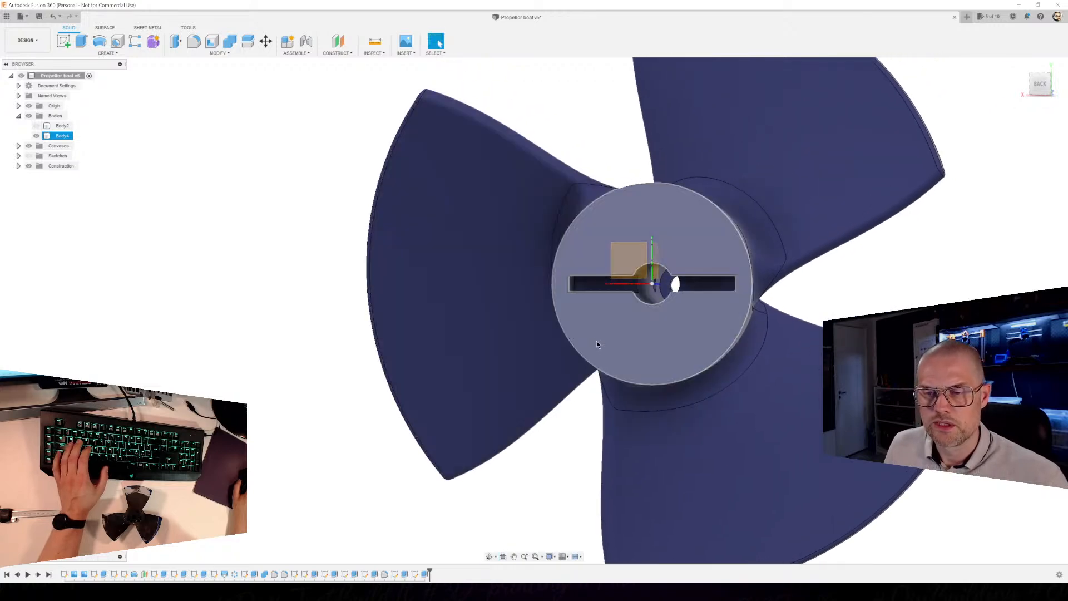
{"action": "scroll", "coordinate": [686, 308], "scroll_direction": "up", "scroll_amount": 4}
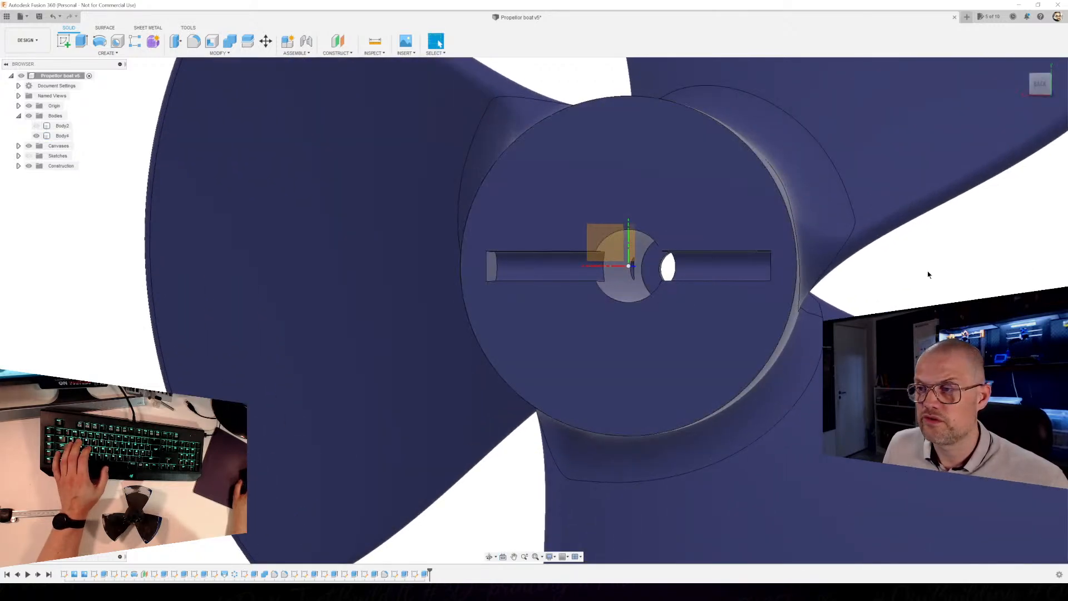
Mirror the pin hole recess cut as a feature across the vertical origin plane through the hub's centre.
{"action": "left_click", "coordinate": [589, 286]}
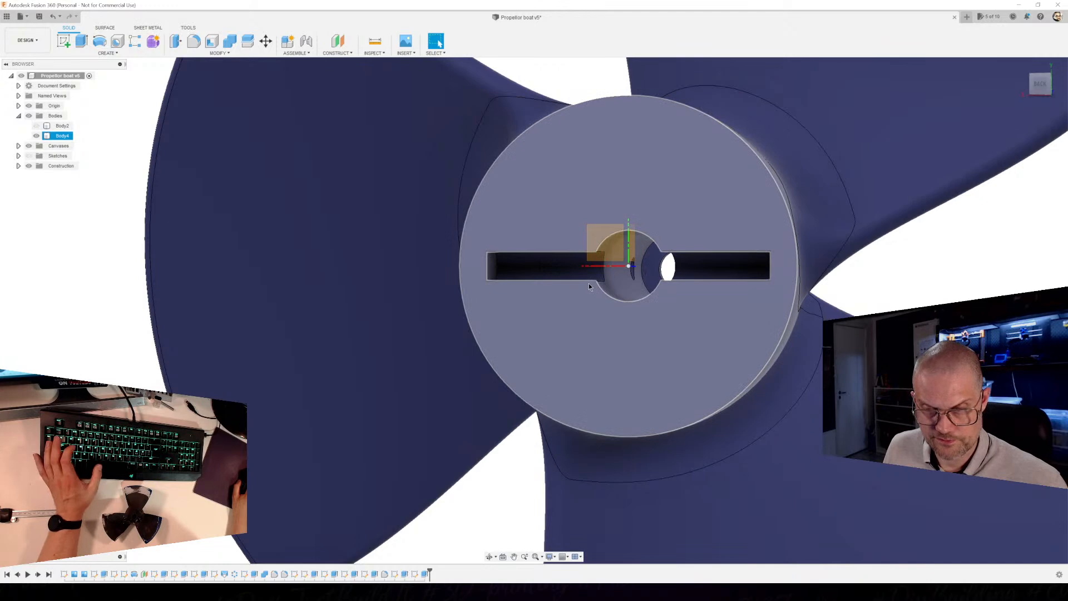
{"action": "type", "text": "s"}
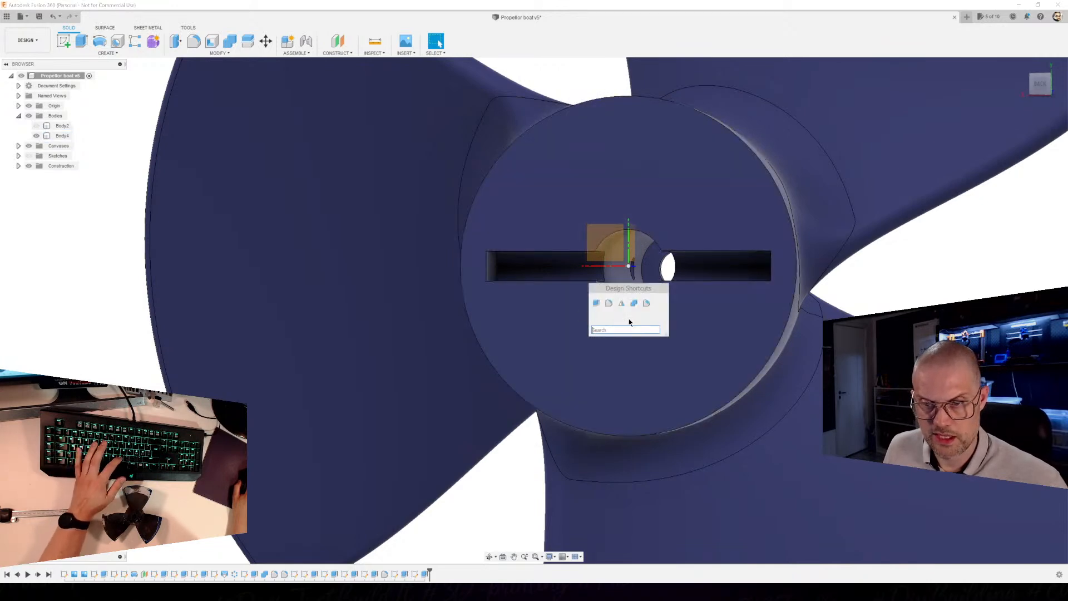
{"action": "type", "text": "mirr"}
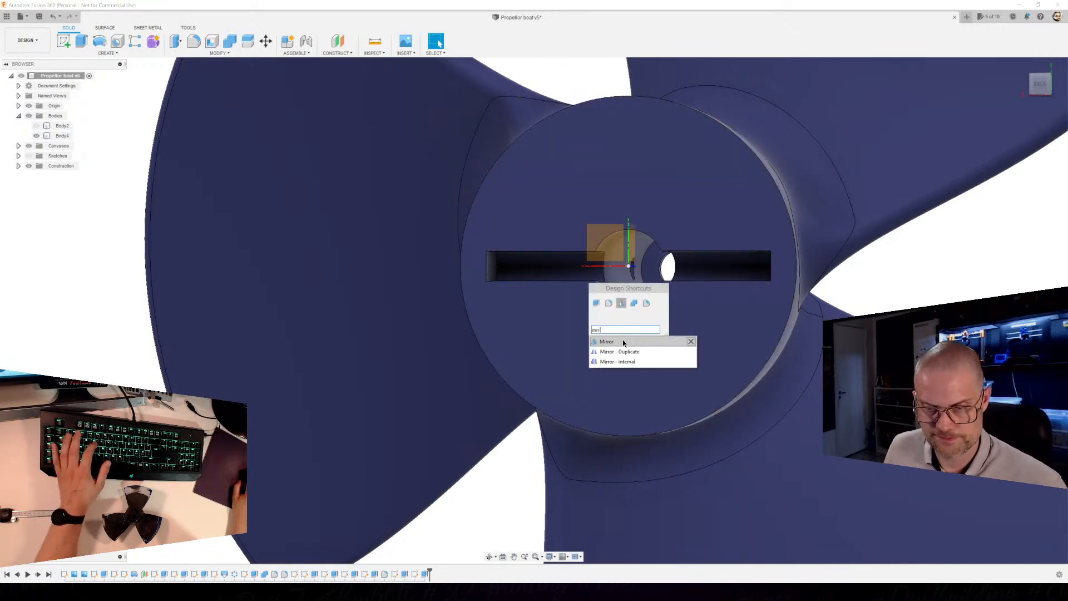
{"action": "left_click", "coordinate": [616, 342]}
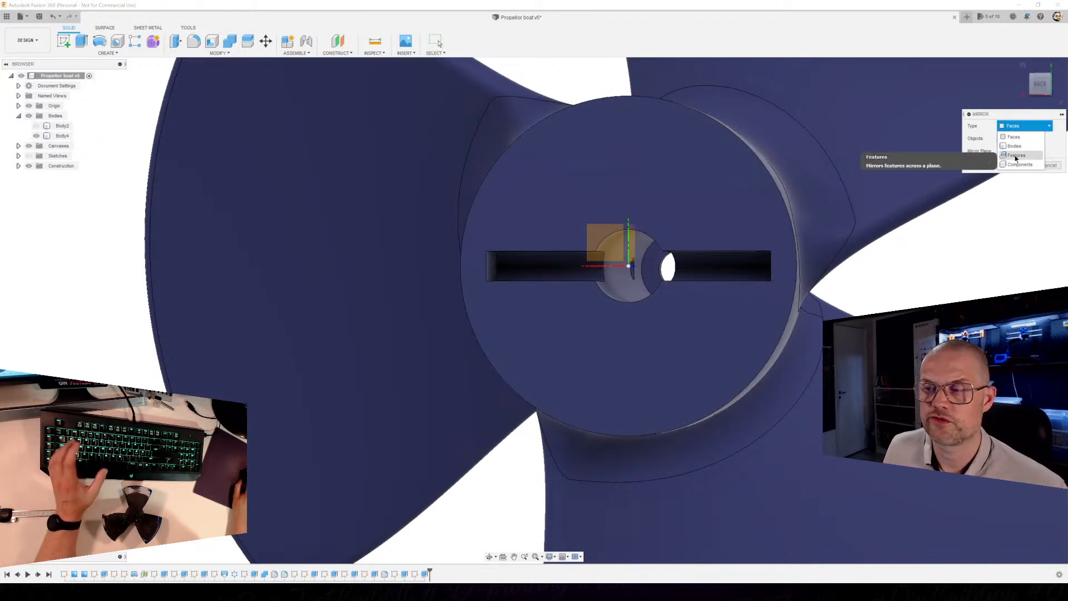
{"action": "left_click", "coordinate": [1016, 155]}
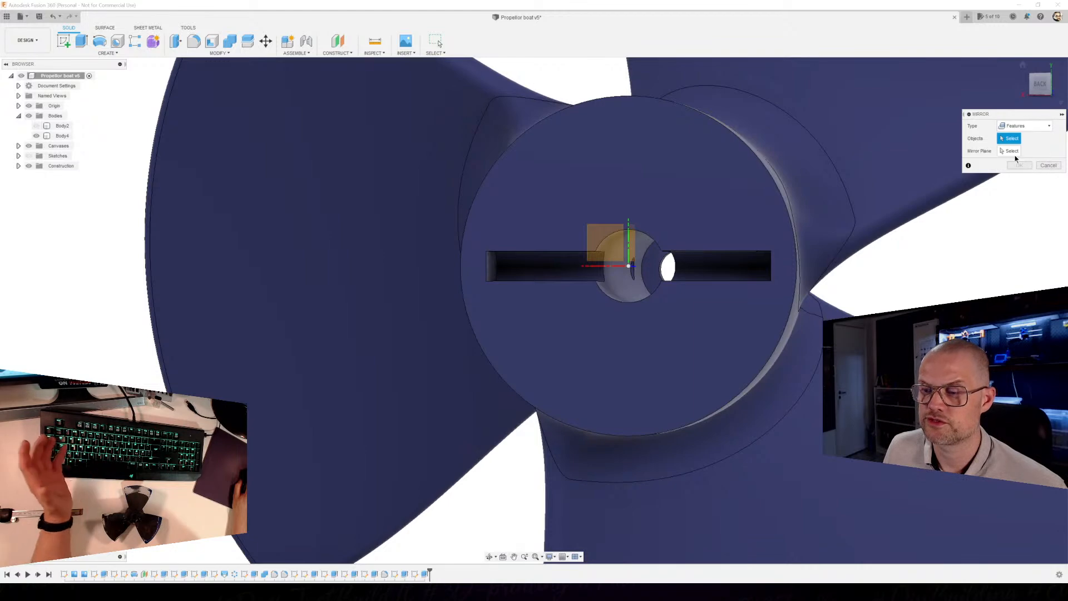
{"action": "left_click", "coordinate": [425, 574]}
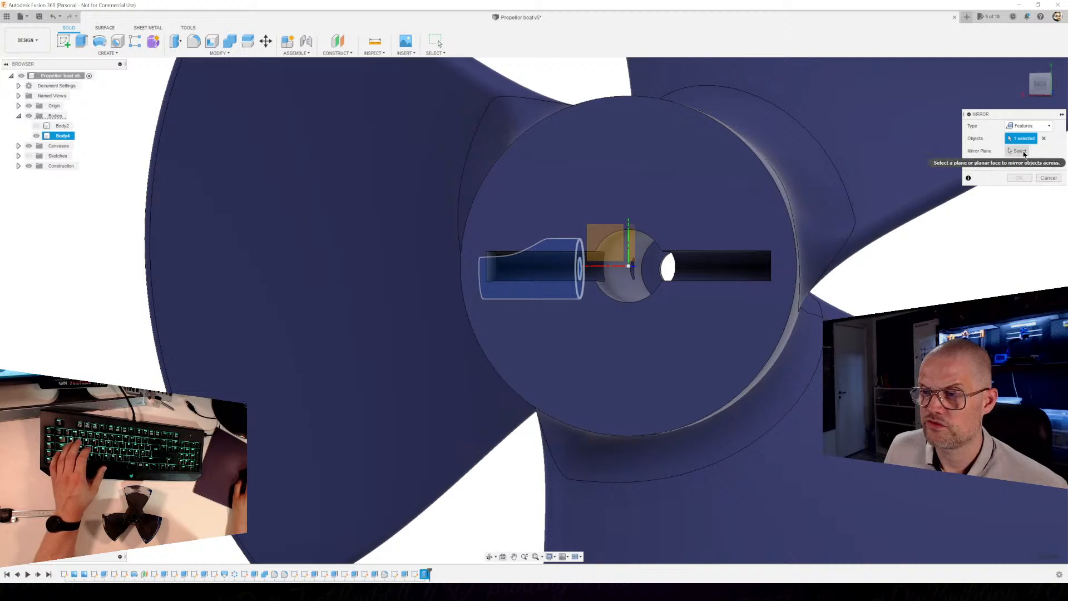
{"action": "left_click", "coordinate": [1021, 151]}
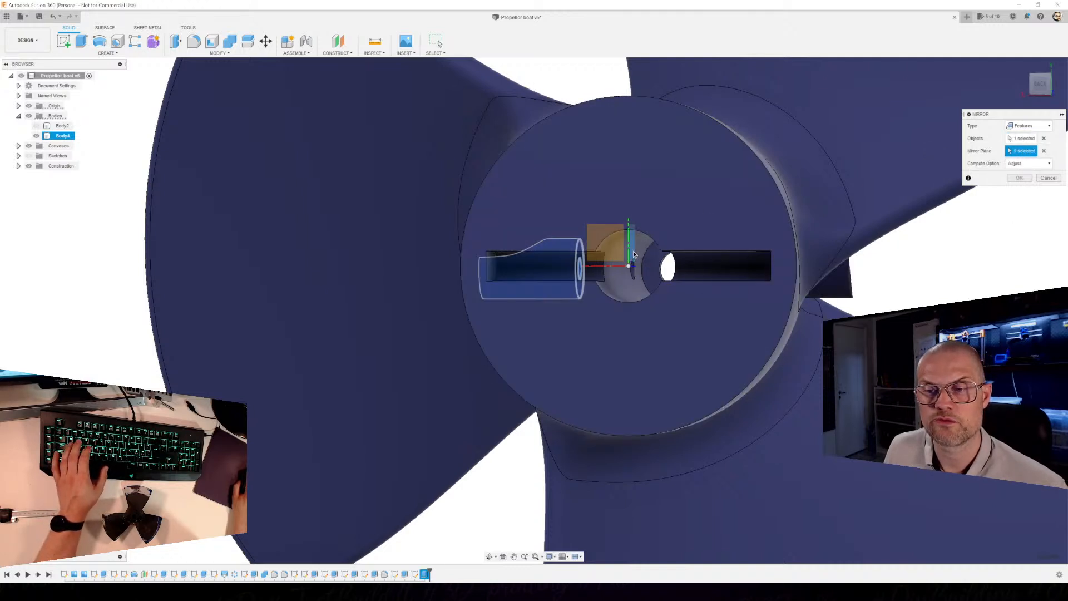
{"action": "middle_click_drag", "start_coordinate": [886, 290], "coordinate": [843, 307], "text": "shift"}
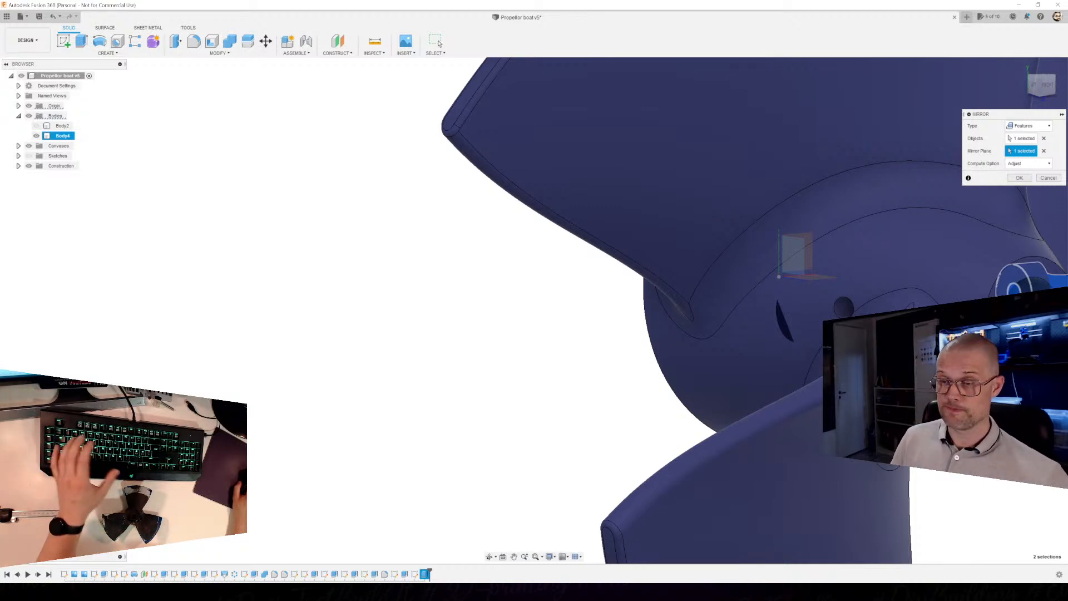
{"action": "middle_click_drag", "start_coordinate": [862, 289], "coordinate": [821, 285], "text": "shift"}
{"action": "left_click", "coordinate": [1014, 178]}
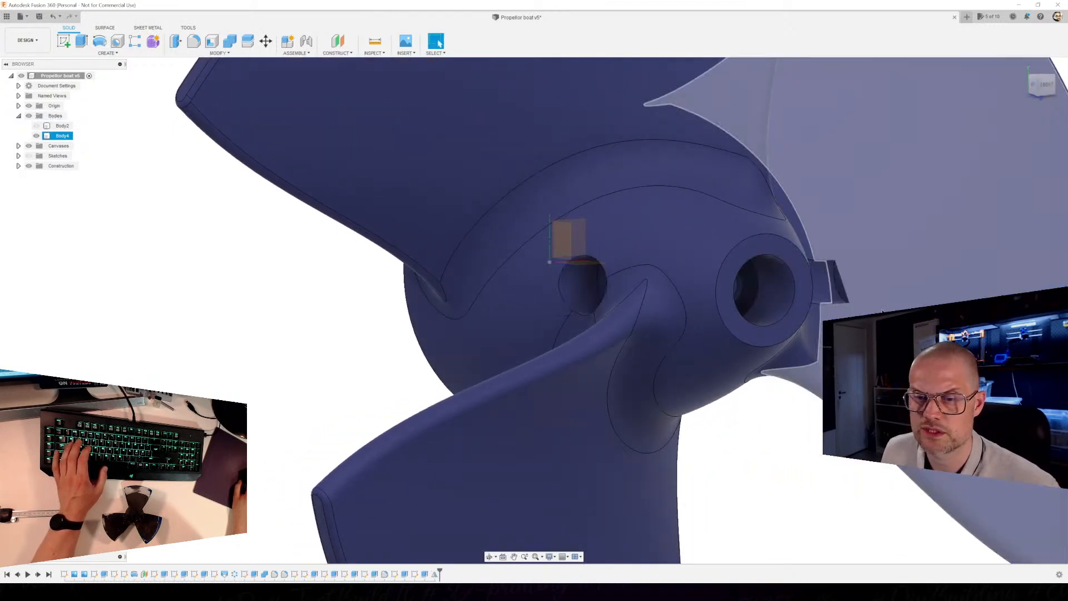
Examine the mirrored recess around the pin hole from the front, back and side of the propeller.
{"action": "middle_click_drag", "start_coordinate": [746, 389], "coordinate": [612, 362], "text": "shift"}
{"action": "middle_click_drag", "start_coordinate": [801, 379], "coordinate": [643, 345], "text": "shift"}
{"action": "middle_click_drag", "start_coordinate": [780, 331], "coordinate": [737, 331], "text": "shift"}
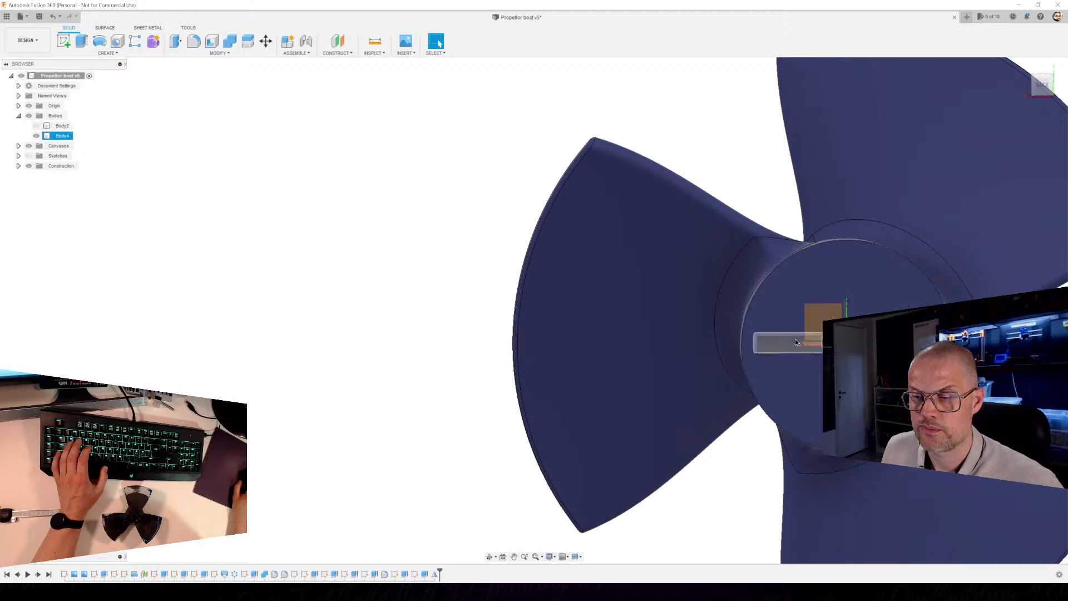
{"action": "middle_click_drag", "start_coordinate": [918, 392], "coordinate": [795, 386], "text": "shift"}
{"action": "middle_click_drag", "start_coordinate": [935, 370], "coordinate": [668, 364]}
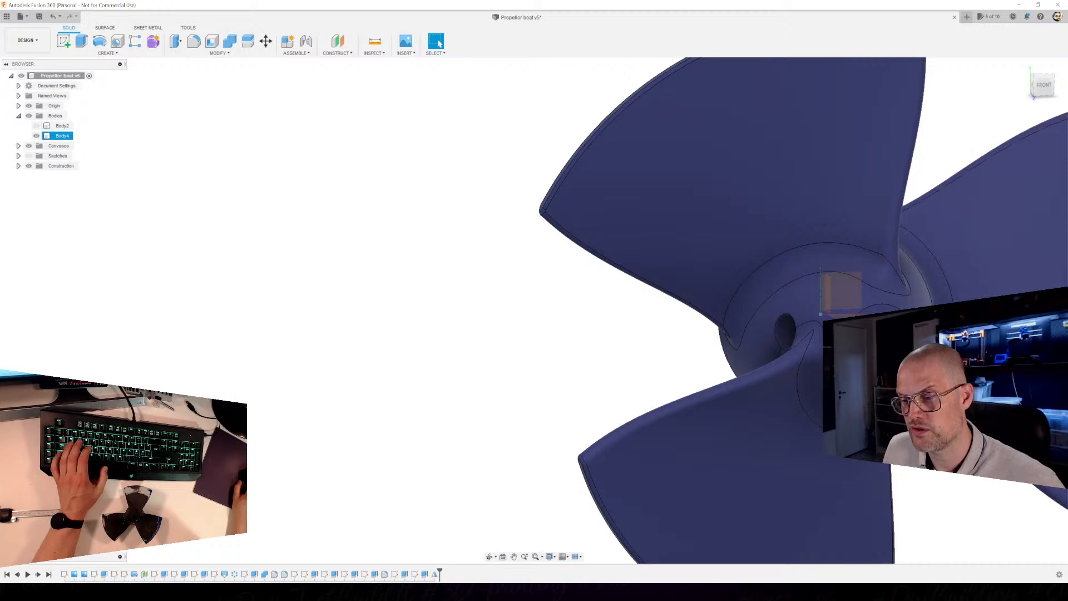
{"action": "middle_click_drag", "start_coordinate": [1029, 361], "coordinate": [802, 368], "text": "shift"}
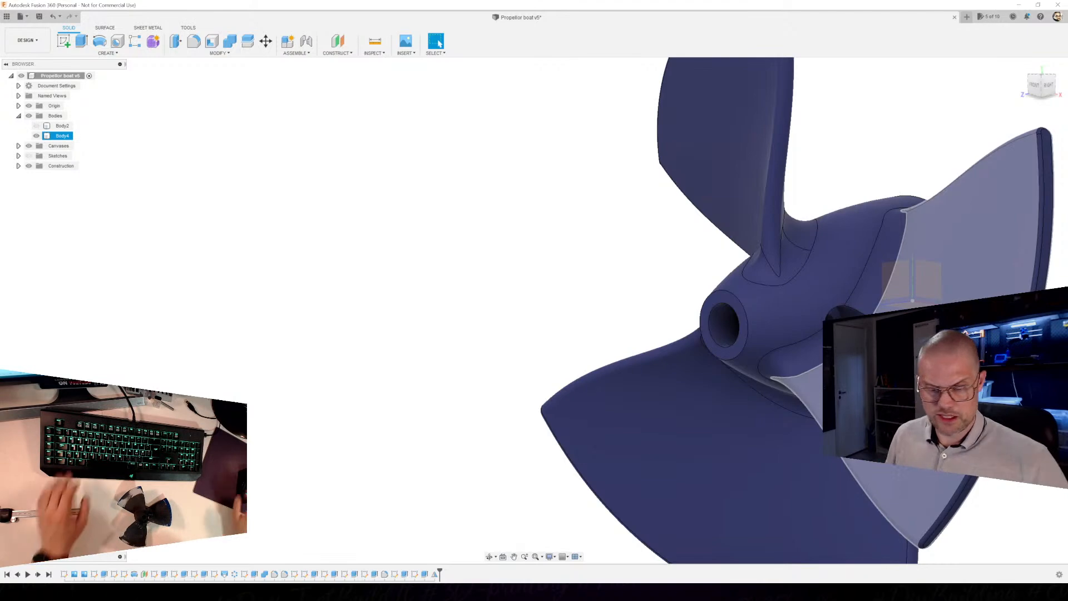
{"action": "middle_click_drag", "start_coordinate": [990, 342], "coordinate": [445, 293], "text": "shift"}
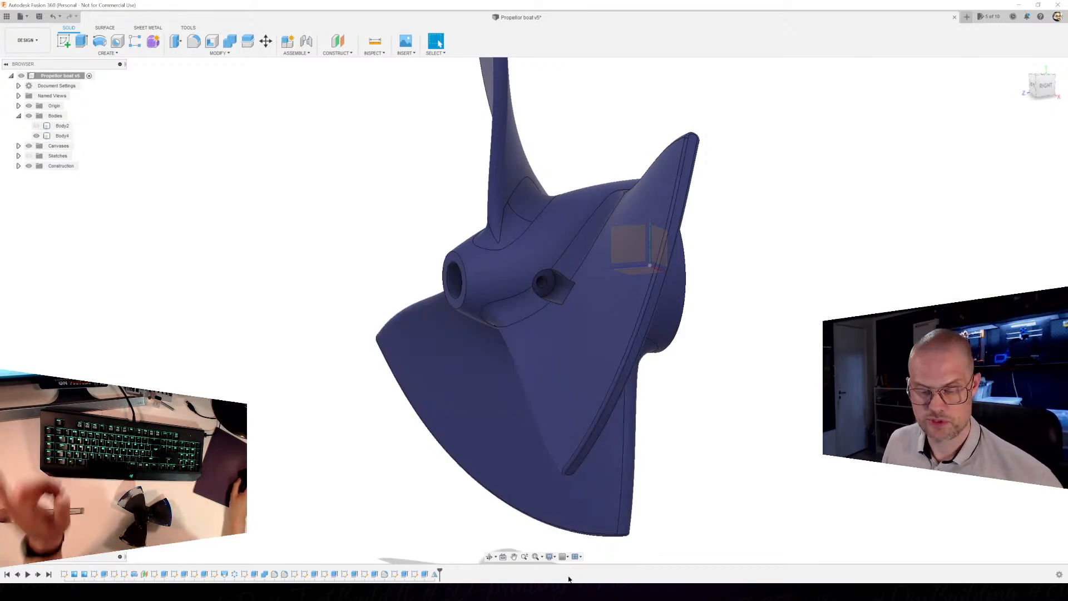
{"action": "key", "text": "Escape"}
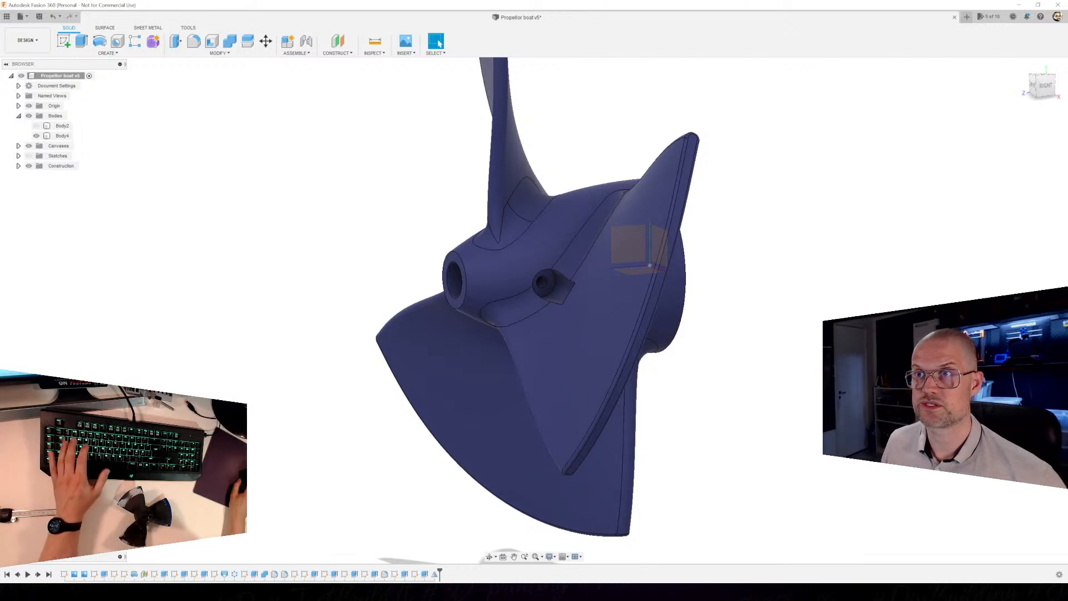
Hide the origin planes and examine how both pin recesses cut into the hub and blade roots.
{"action": "middle_click_drag", "start_coordinate": [735, 343], "coordinate": [92, 248], "text": "shift"}
{"action": "scroll", "coordinate": [776, 382], "scroll_direction": "down", "scroll_amount": 2}
{"action": "middle_click_drag", "start_coordinate": [223, 303], "coordinate": [628, 398], "text": "shift"}
{"action": "middle_click_drag", "start_coordinate": [447, 376], "coordinate": [399, 366]}
{"action": "scroll", "coordinate": [445, 336], "scroll_direction": "up", "scroll_amount": 4}
{"action": "scroll", "coordinate": [492, 335], "scroll_direction": "up", "scroll_amount": 1}
{"action": "middle_click_drag", "start_coordinate": [512, 297], "coordinate": [581, 317], "text": "shift"}
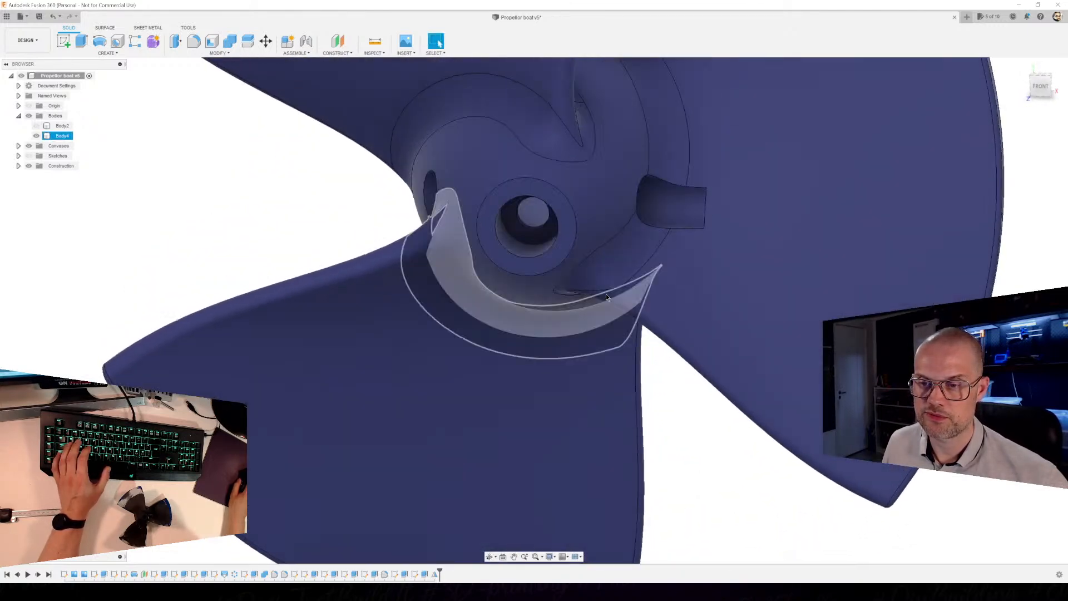
{"action": "middle_click_drag", "start_coordinate": [675, 216], "coordinate": [698, 406], "text": "shift"}
{"action": "scroll", "coordinate": [698, 406], "scroll_direction": "down", "scroll_amount": 3}
{"action": "middle_click_drag", "start_coordinate": [698, 342], "coordinate": [683, 371]}
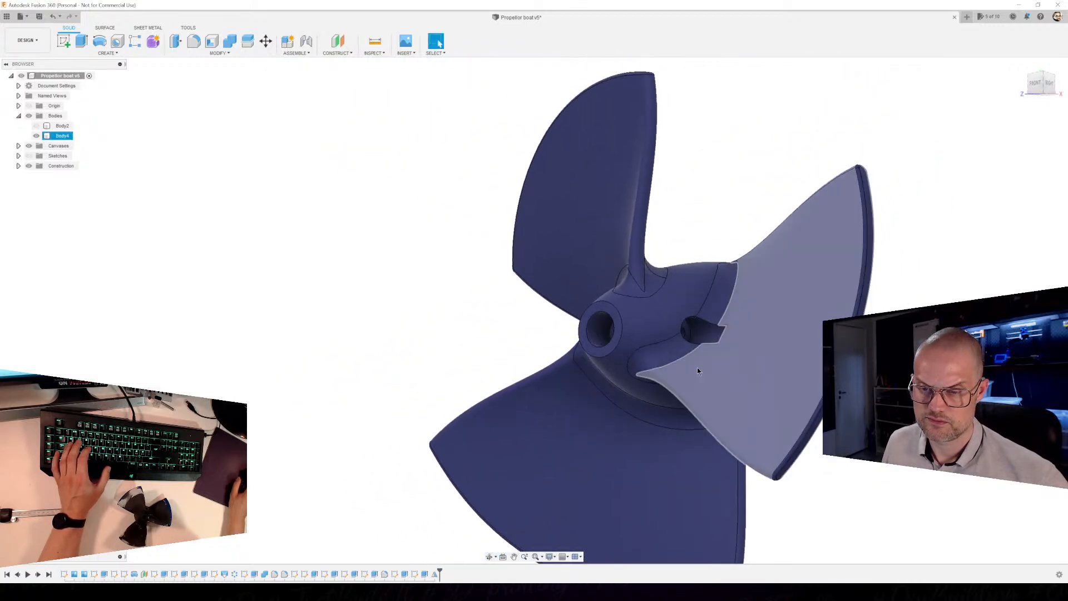
{"action": "left_click", "coordinate": [327, 313]}
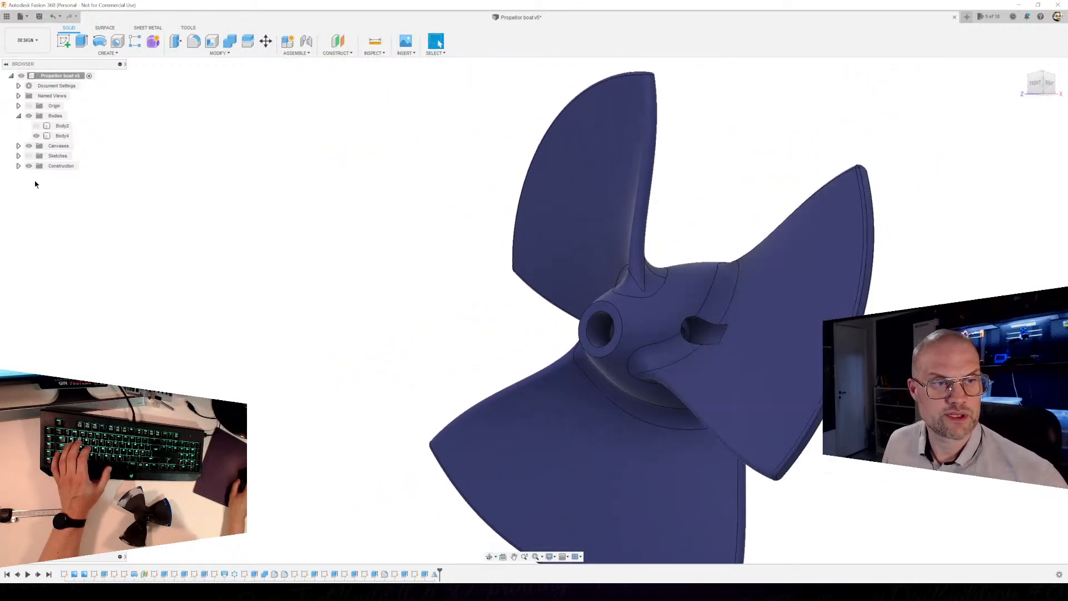
Edit the blade loft, trying Curvature (G2) on Profile 1 at the blade tip and applying Connected (G0) instead.
{"action": "left_click", "coordinate": [225, 574]}
{"action": "left_click", "coordinate": [251, 501]}
{"action": "middle_click_drag", "start_coordinate": [255, 503], "coordinate": [439, 419], "text": "shift"}
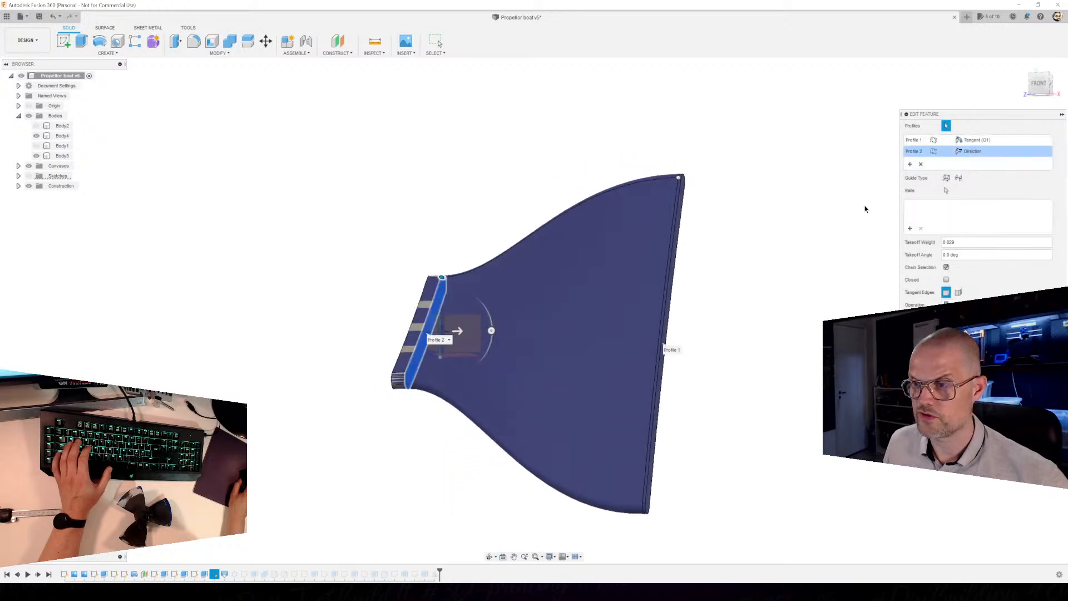
{"action": "left_click", "coordinate": [982, 141]}
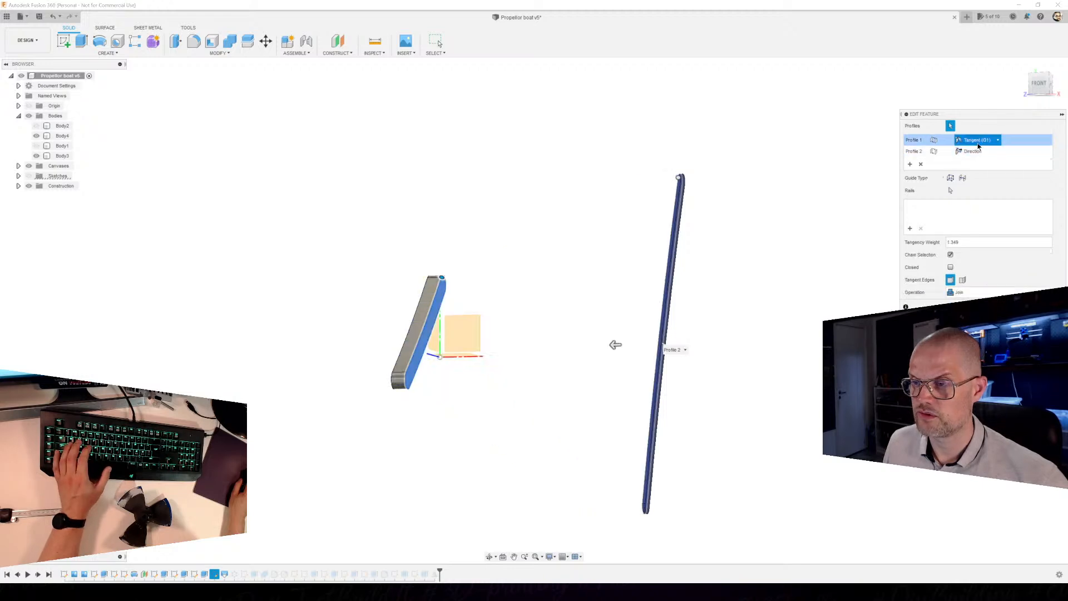
{"action": "left_click", "coordinate": [980, 170]}
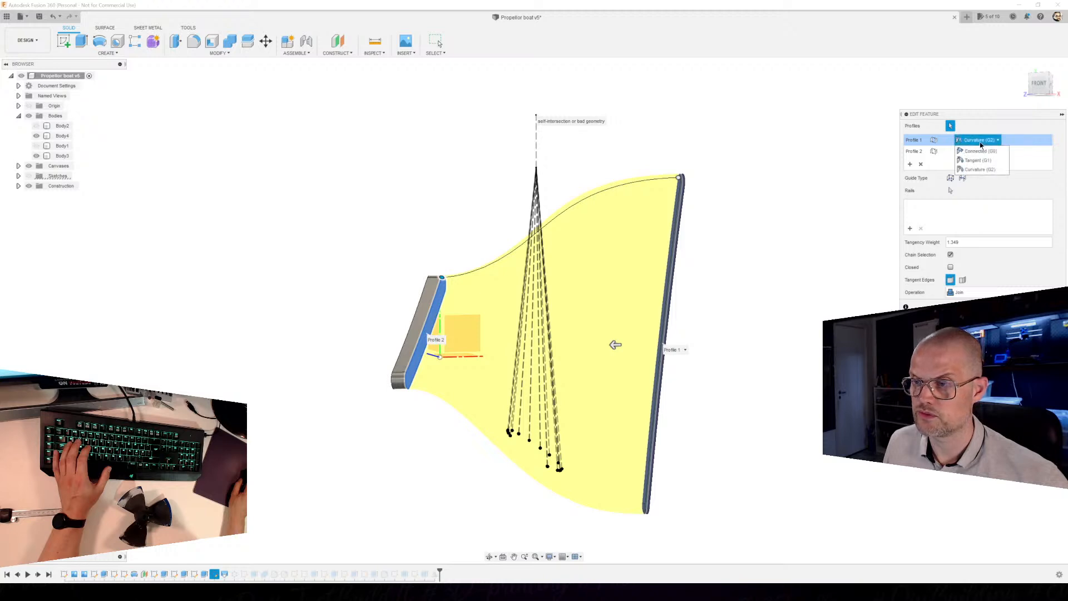
{"action": "left_click", "coordinate": [978, 151]}
{"action": "mouse_move", "coordinate": [794, 328]}
{"action": "middle_mouse_down", "text": "shift"}
{"action": "mouse_move", "coordinate": [794, 384]}
{"action": "mouse_move", "coordinate": [790, 302]}
{"action": "mouse_move", "coordinate": [805, 313]}
{"action": "middle_mouse_up", "text": "shift"}
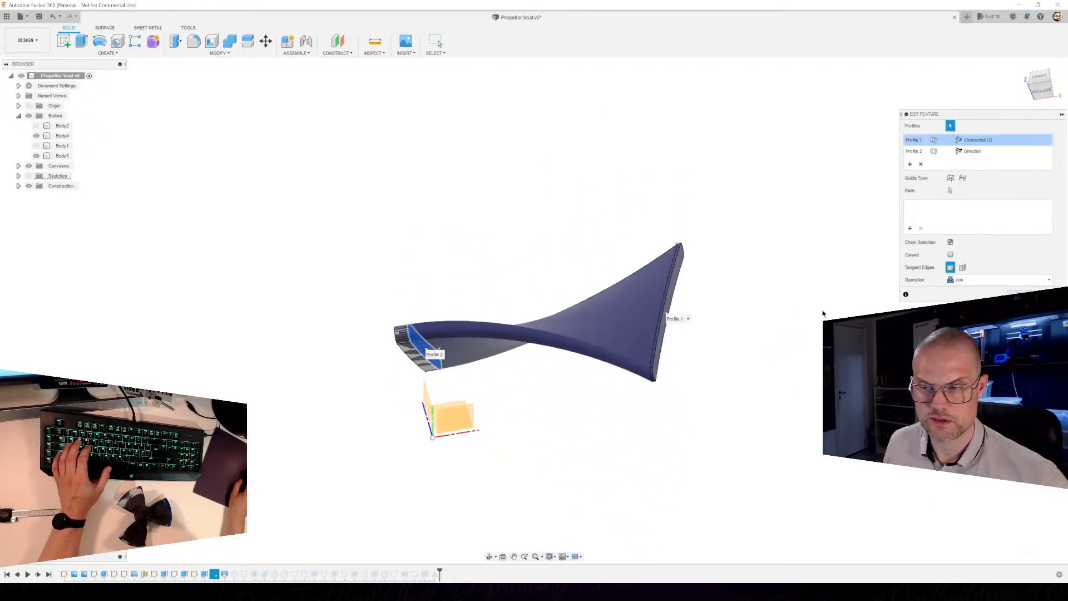
{"action": "left_click", "coordinate": [1020, 294]}
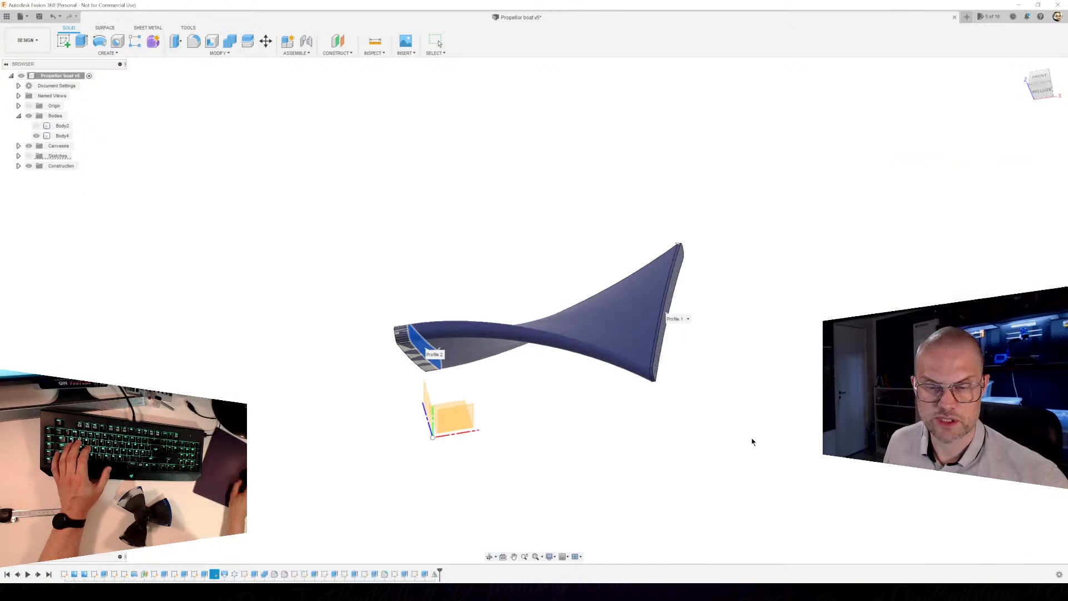
Examine the blades and hub with the changed loft, and undo the loft edit.
{"action": "middle_click_drag", "start_coordinate": [666, 441], "coordinate": [595, 307], "text": "shift"}
{"action": "scroll", "coordinate": [597, 306], "scroll_direction": "up", "scroll_amount": 4}
{"action": "middle_click_drag", "start_coordinate": [633, 272], "coordinate": [583, 278], "text": "shift"}
{"action": "middle_click_drag", "start_coordinate": [518, 289], "coordinate": [485, 396]}
{"action": "middle_click_drag", "start_coordinate": [578, 373], "coordinate": [512, 360], "text": "shift"}
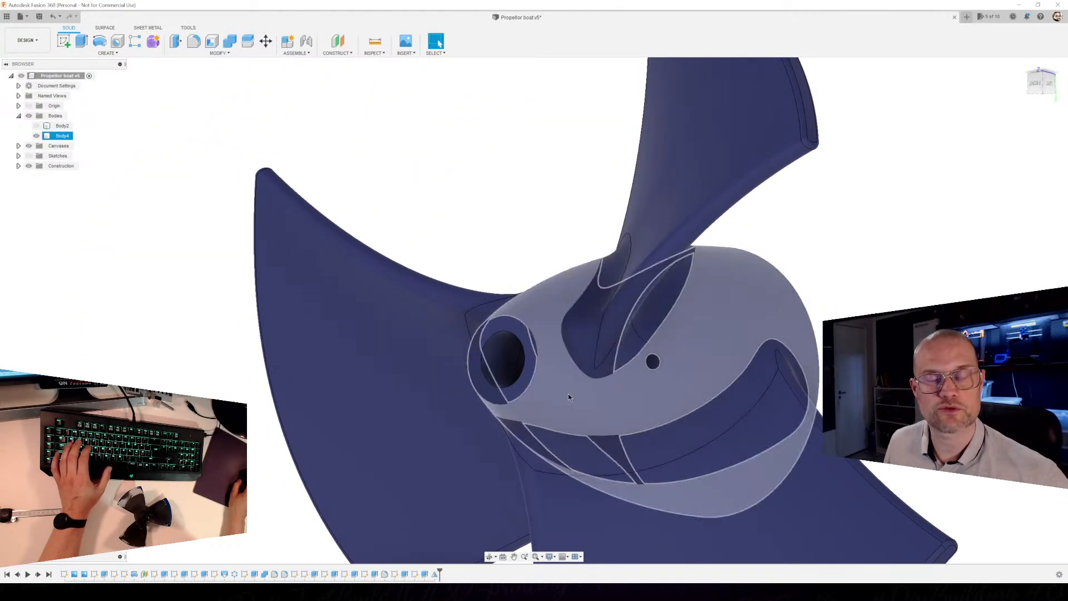
{"action": "middle_click_drag", "start_coordinate": [603, 410], "coordinate": [555, 263], "text": "shift"}
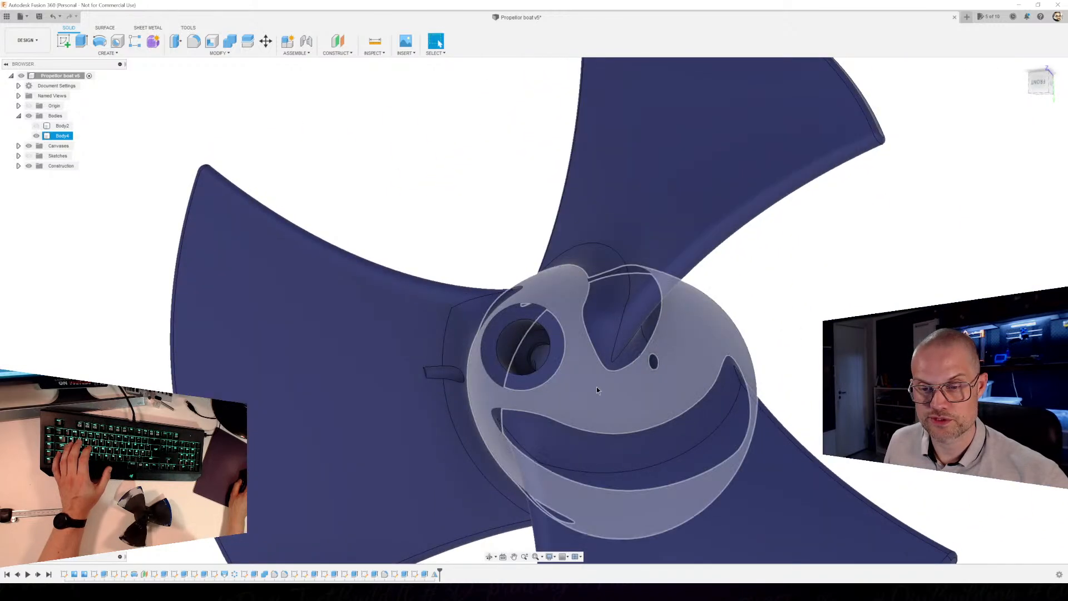
{"action": "middle_click_drag", "start_coordinate": [596, 386], "coordinate": [644, 397], "text": "shift"}
{"action": "left_click_drag", "start_coordinate": [644, 396], "coordinate": [633, 368]}
{"action": "key", "text": "Escape"}
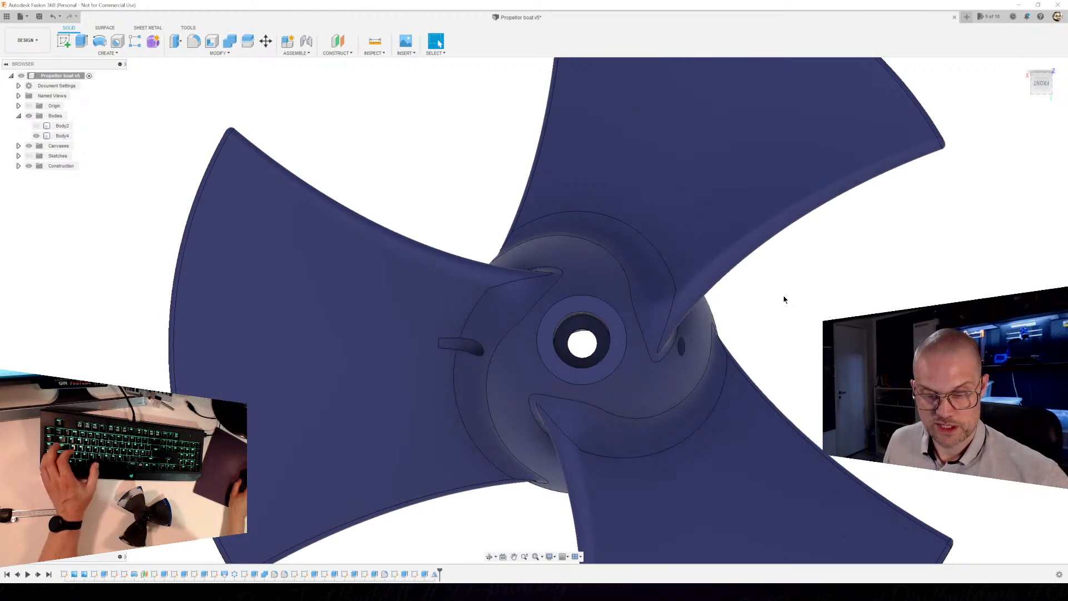
{"action": "key", "text": "ctrl+z"}
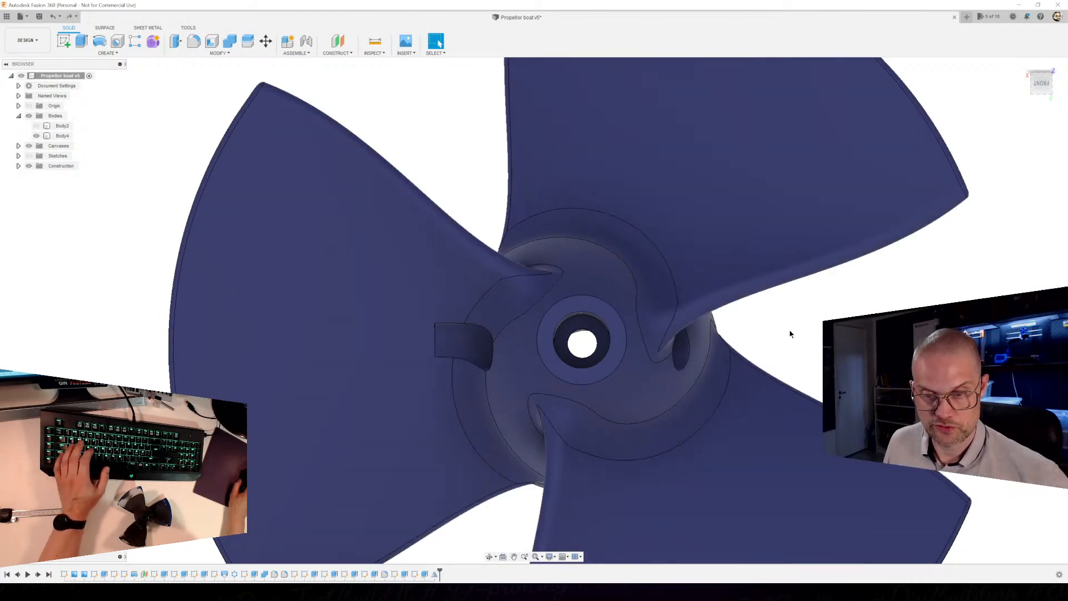
Examine the restored blades, the pin recess in the blade root and the whole propeller.
{"action": "middle_click_drag", "start_coordinate": [808, 345], "coordinate": [801, 290], "text": "shift"}
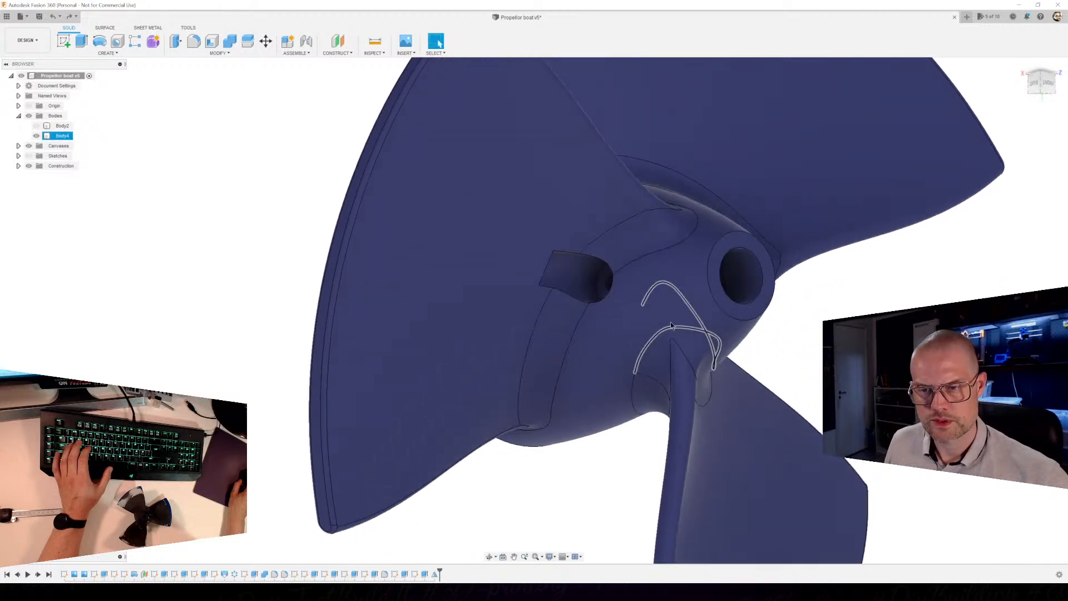
{"action": "middle_click_drag", "start_coordinate": [634, 365], "coordinate": [658, 326]}
{"action": "scroll", "coordinate": [659, 326], "scroll_direction": "down", "scroll_amount": 2}
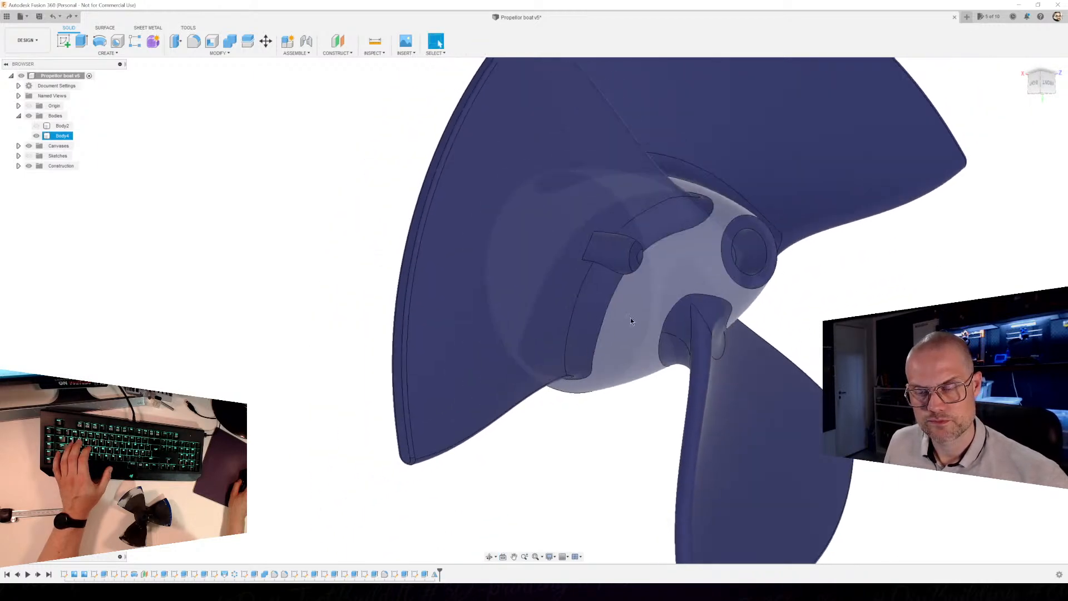
{"action": "scroll", "coordinate": [631, 321], "scroll_direction": "down", "scroll_amount": 1}
{"action": "scroll", "coordinate": [616, 293], "scroll_direction": "up", "scroll_amount": 6}
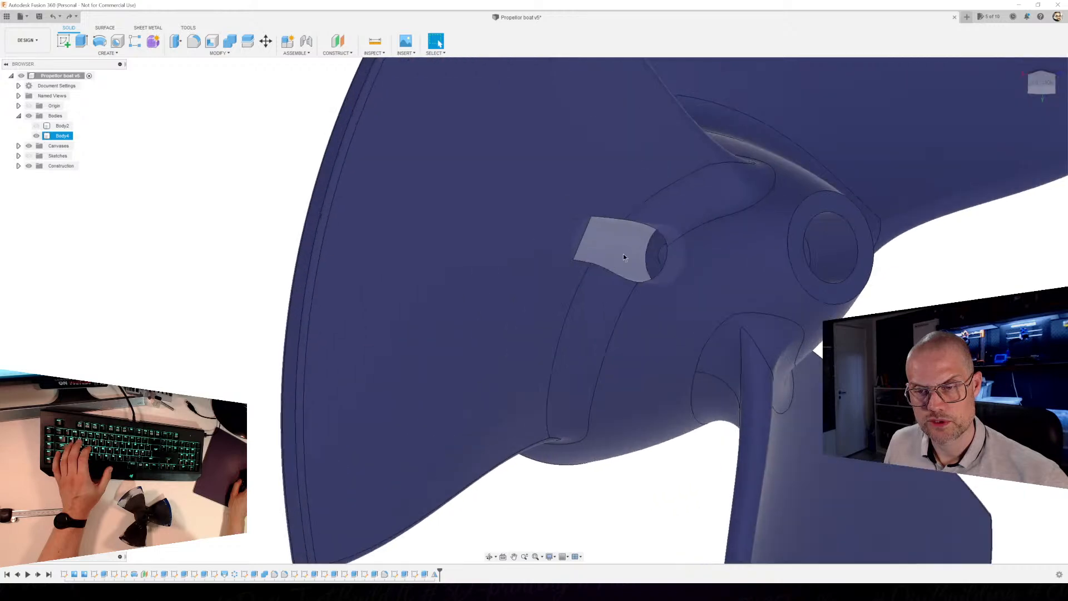
{"action": "middle_click_drag", "start_coordinate": [639, 291], "coordinate": [612, 237]}
{"action": "scroll", "coordinate": [611, 287], "scroll_direction": "down", "scroll_amount": 5}
{"action": "middle_click_drag", "start_coordinate": [611, 287], "coordinate": [578, 325], "text": "shift"}
{"action": "middle_click_drag", "start_coordinate": [638, 305], "coordinate": [515, 318]}
{"action": "scroll", "coordinate": [545, 323], "scroll_direction": "down", "scroll_amount": 4}
{"action": "scroll", "coordinate": [515, 319], "scroll_direction": "up", "scroll_amount": 3}
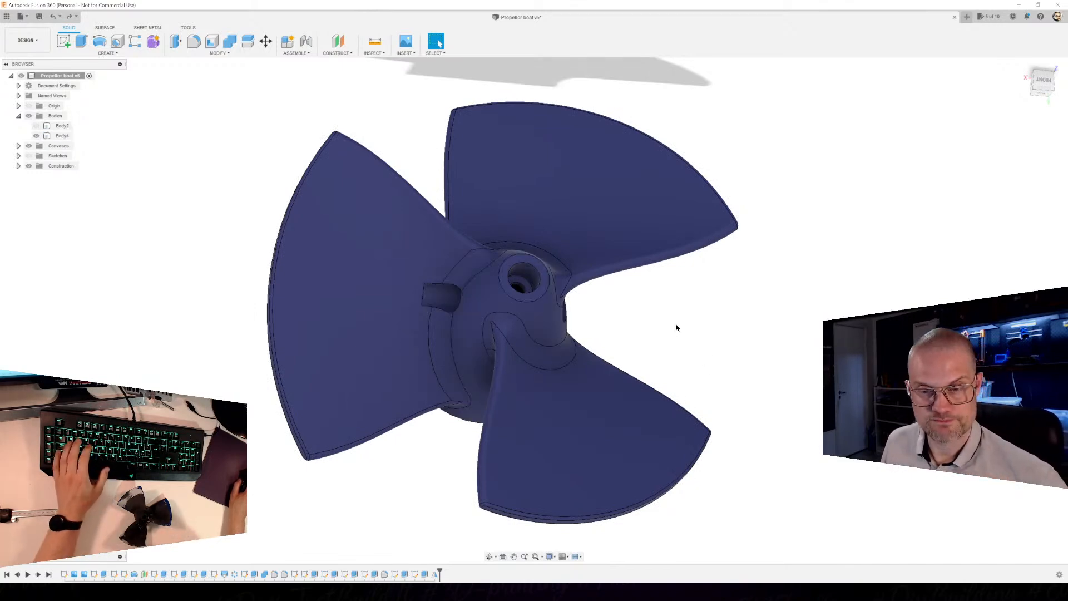
{"action": "middle_click_drag", "start_coordinate": [693, 351], "coordinate": [597, 352], "text": "shift"}
{"action": "scroll", "coordinate": [686, 366], "scroll_direction": "down", "scroll_amount": 4}
{"action": "scroll", "coordinate": [557, 361], "scroll_direction": "down", "scroll_amount": 1}
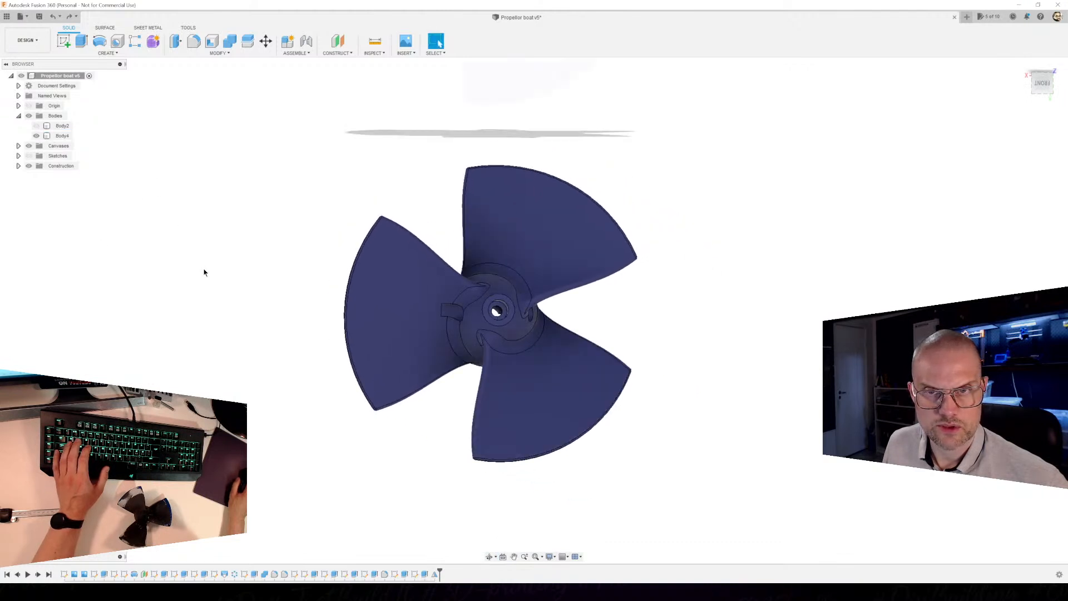
Save the propeller design, and briefly show the project's file list before hiding it again.
{"action": "key", "text": "ctrl+s"}
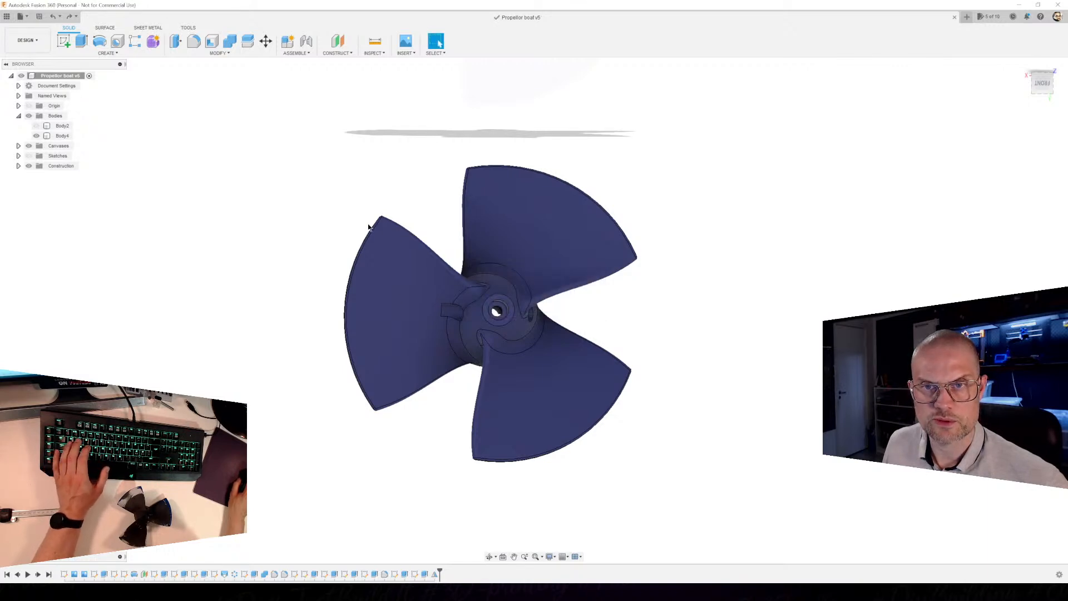
{"action": "left_click", "coordinate": [7, 16]}
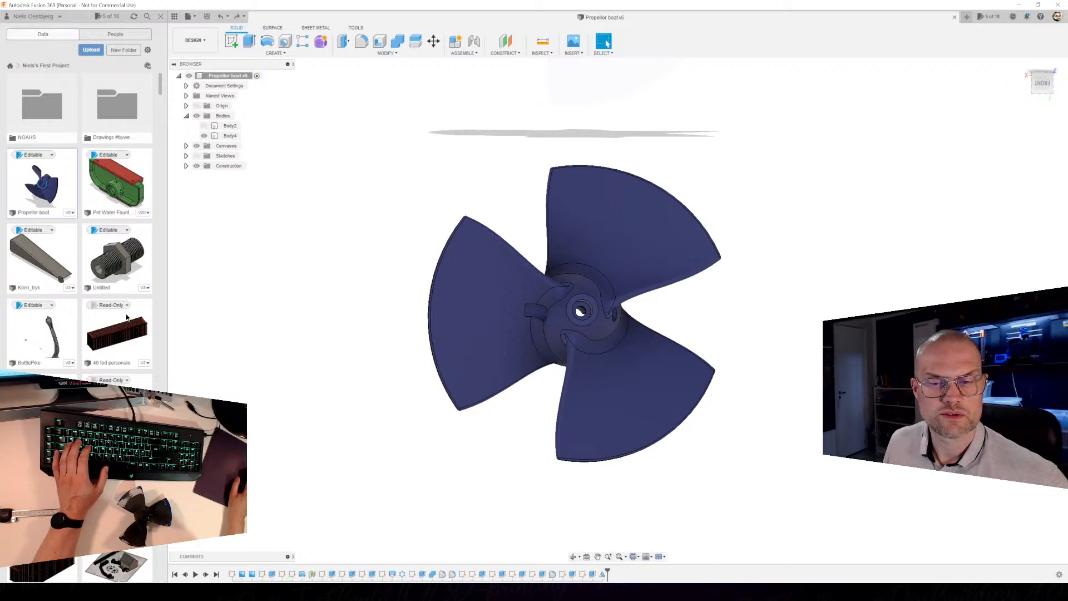
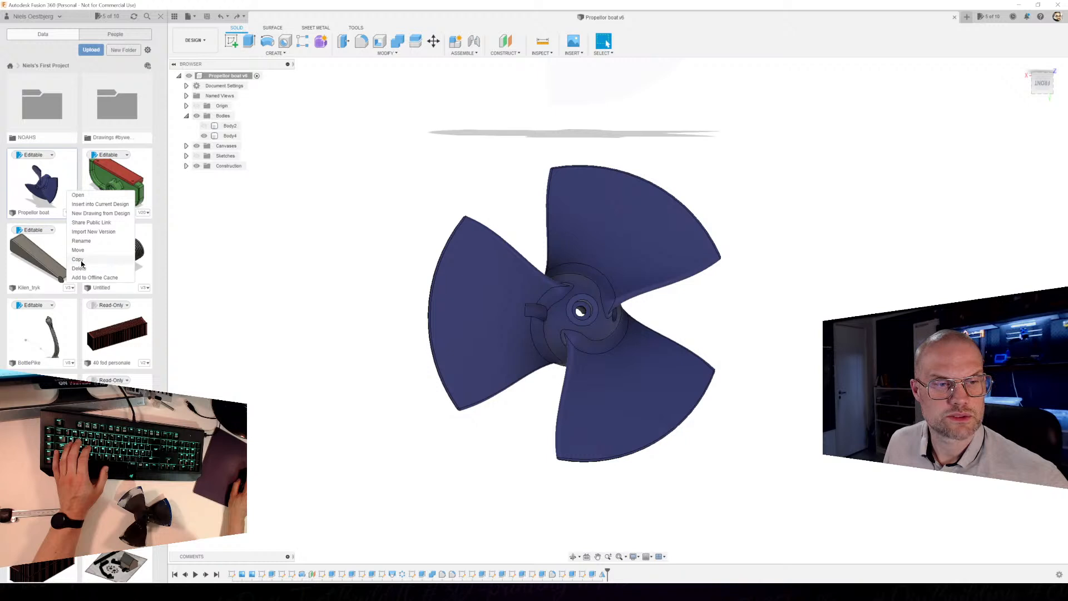
{"action": "left_click", "coordinate": [176, 17]}
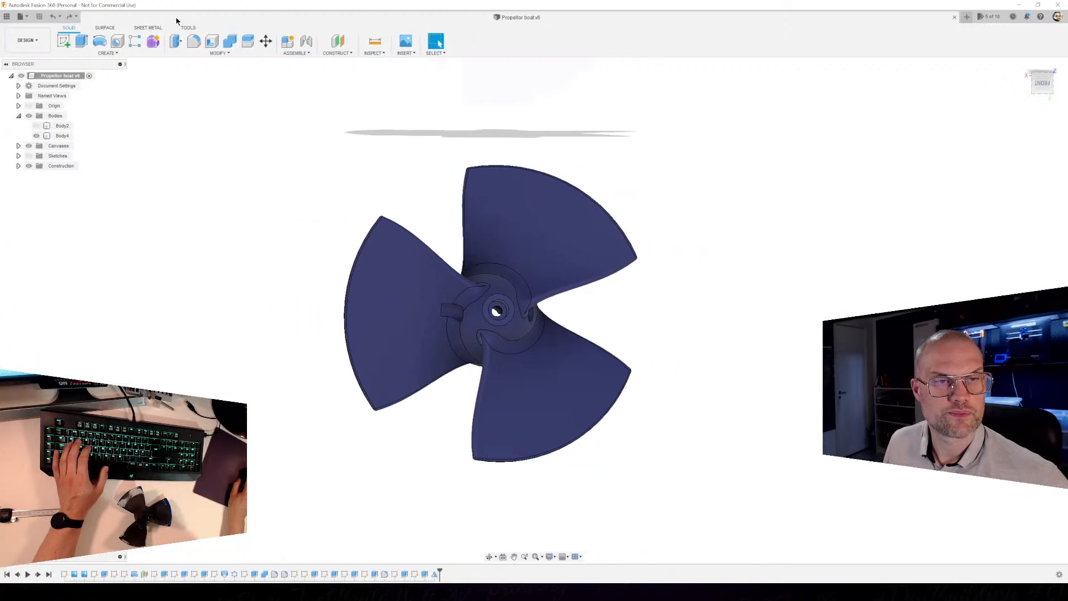
Save a copy of the design as Propellor boatCOPY, and check it in the project's file list before hiding the list.
{"action": "left_click", "coordinate": [24, 17]}
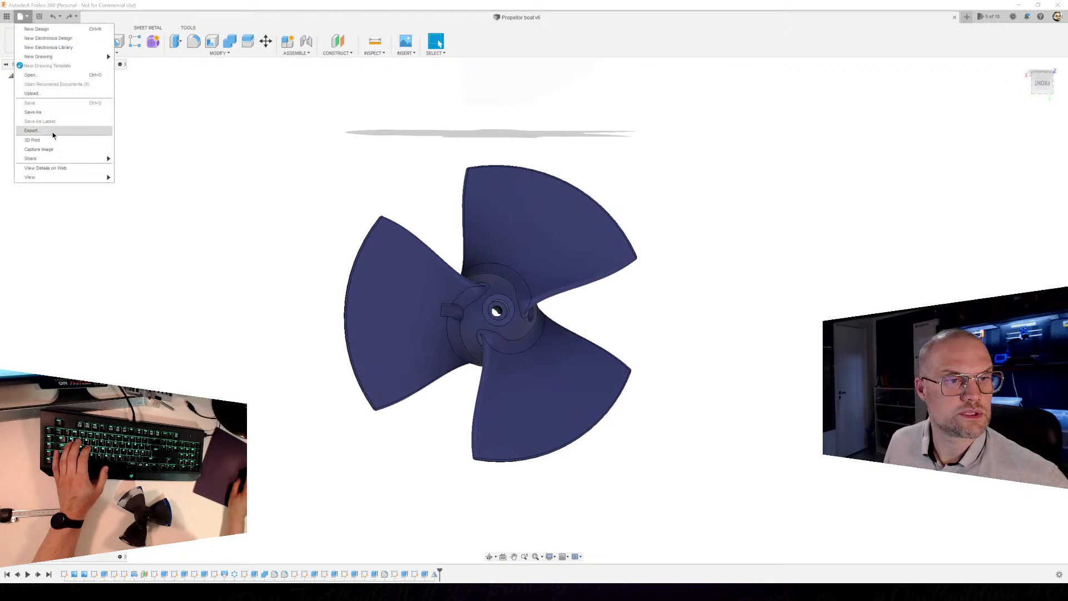
{"action": "left_click", "coordinate": [53, 112]}
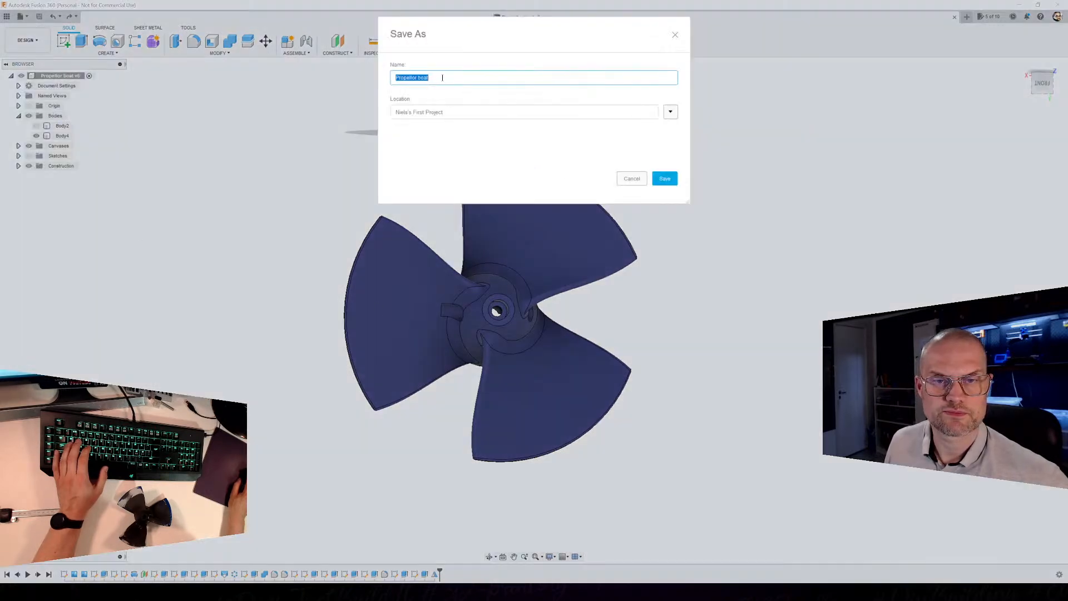
{"action": "type", "text": "COPY"}
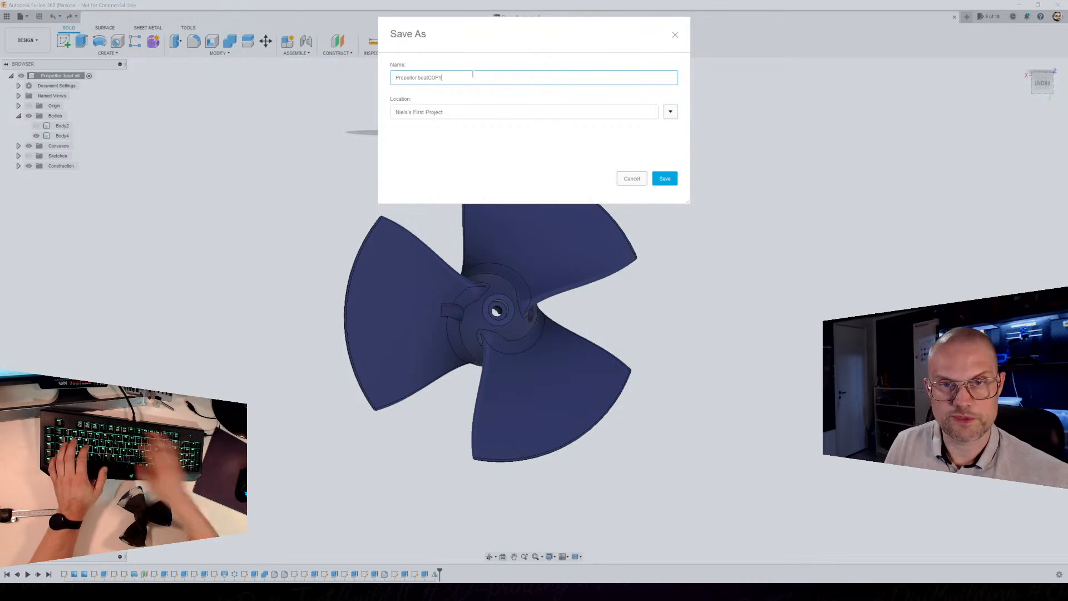
{"action": "left_click", "coordinate": [670, 181]}
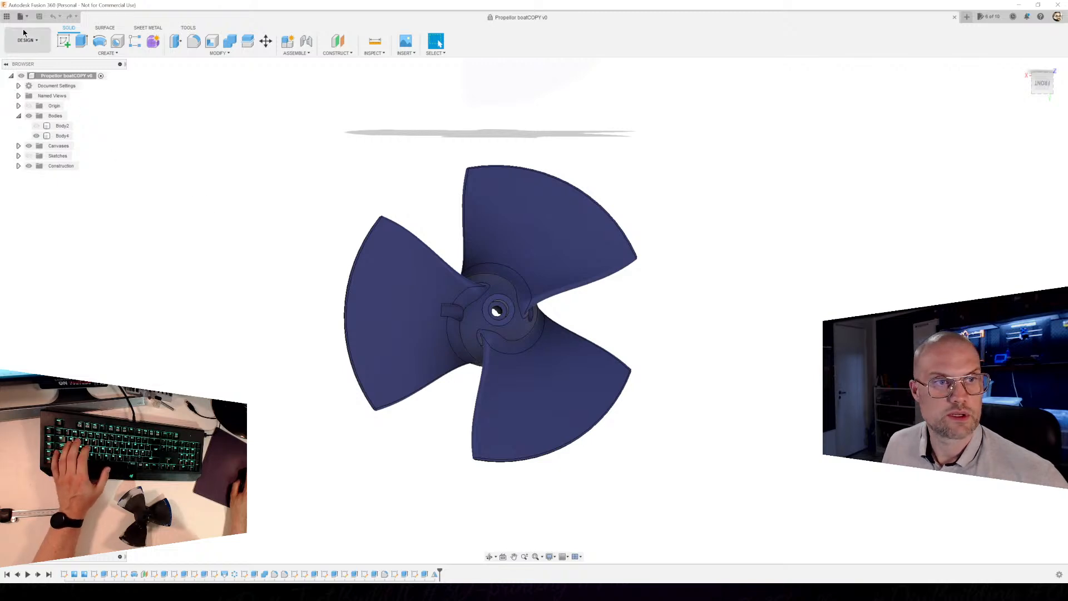
{"action": "left_click", "coordinate": [7, 17]}
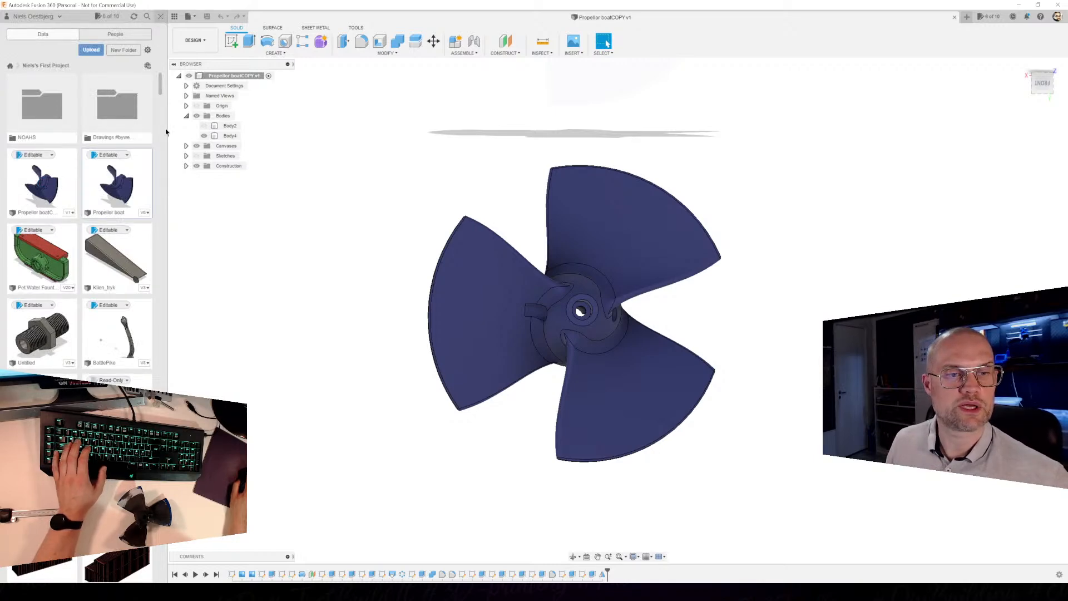
{"action": "left_click", "coordinate": [161, 16]}
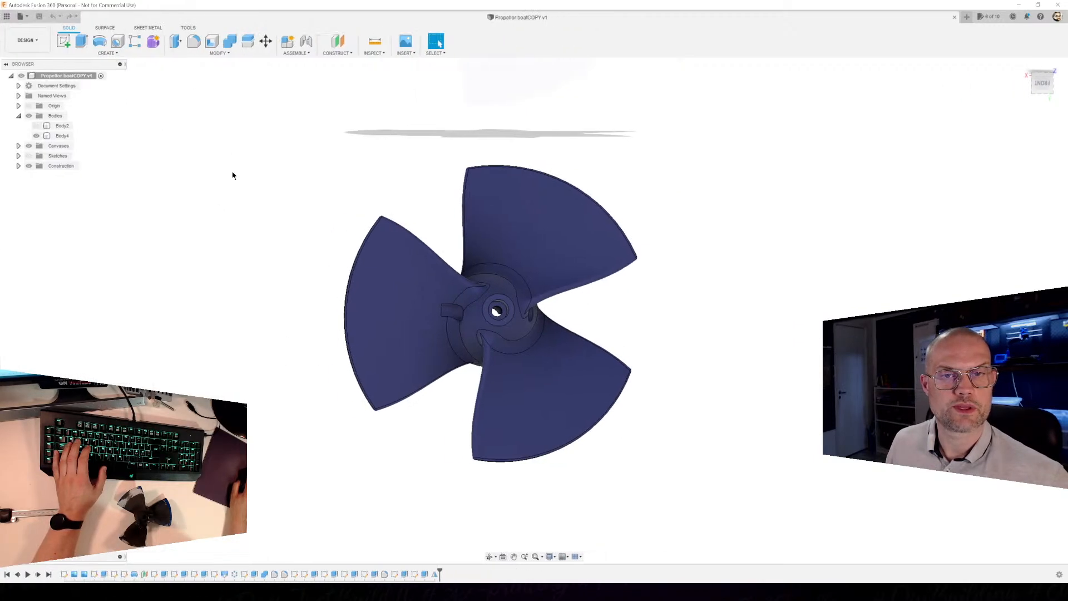
Review the propeller's design history from the first sketch and canvases through the final features, and return to the finished model.
{"action": "middle_click_drag", "start_coordinate": [379, 441], "coordinate": [478, 436], "text": "shift"}
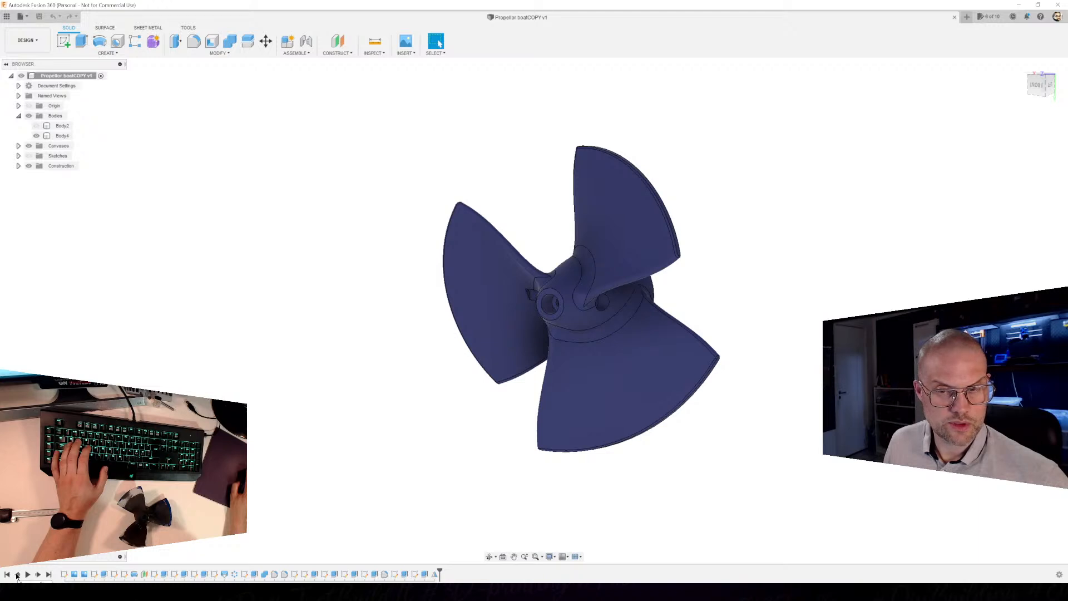
{"action": "left_click", "coordinate": [7, 575]}
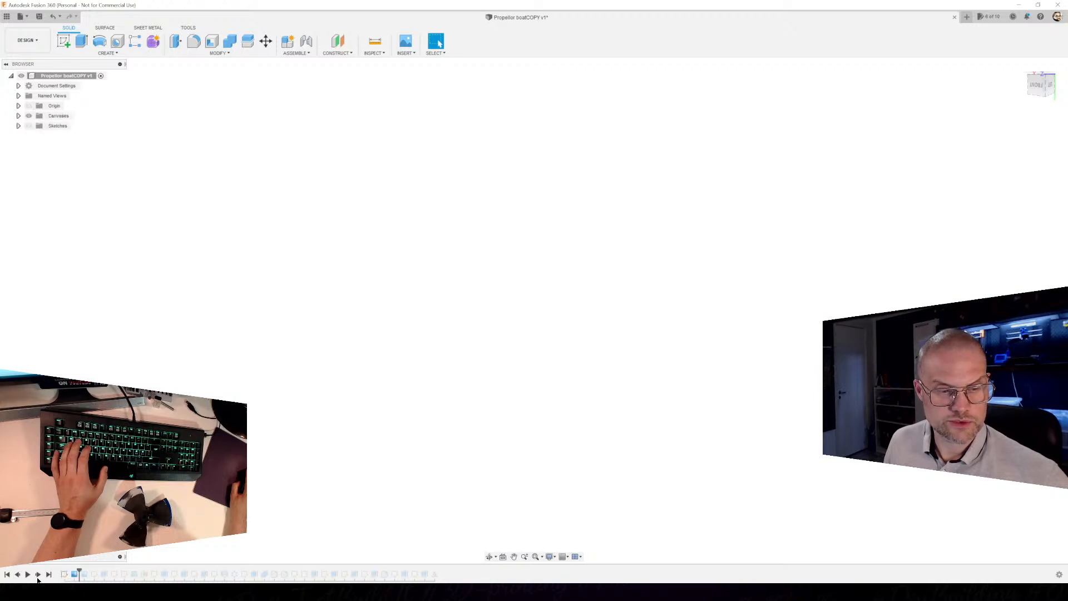
{"action": "left_click", "coordinate": [38, 578]}
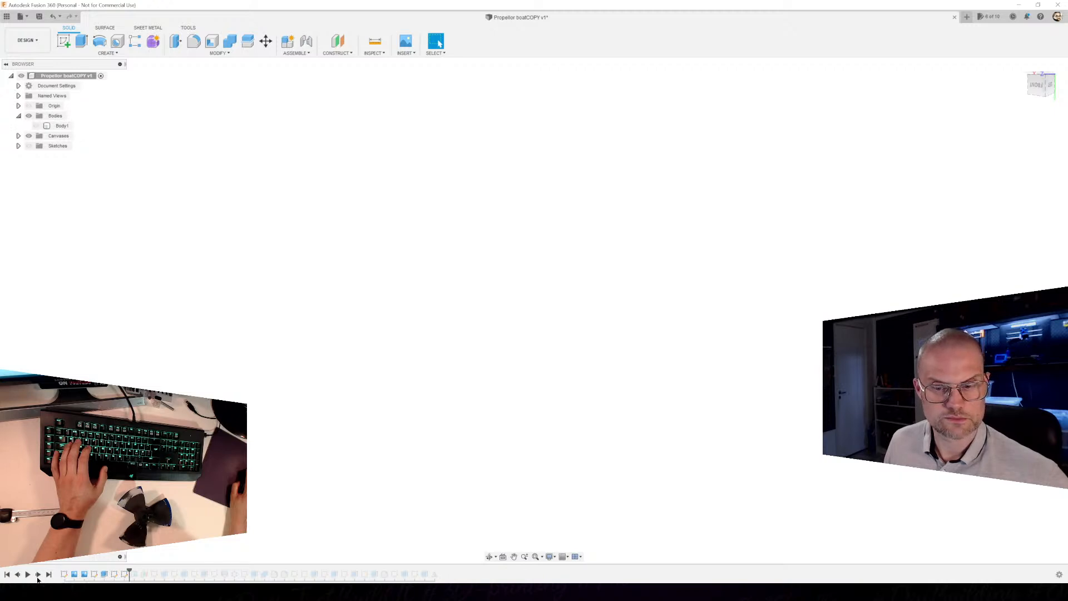
{"action": "left_click", "coordinate": [38, 574]}
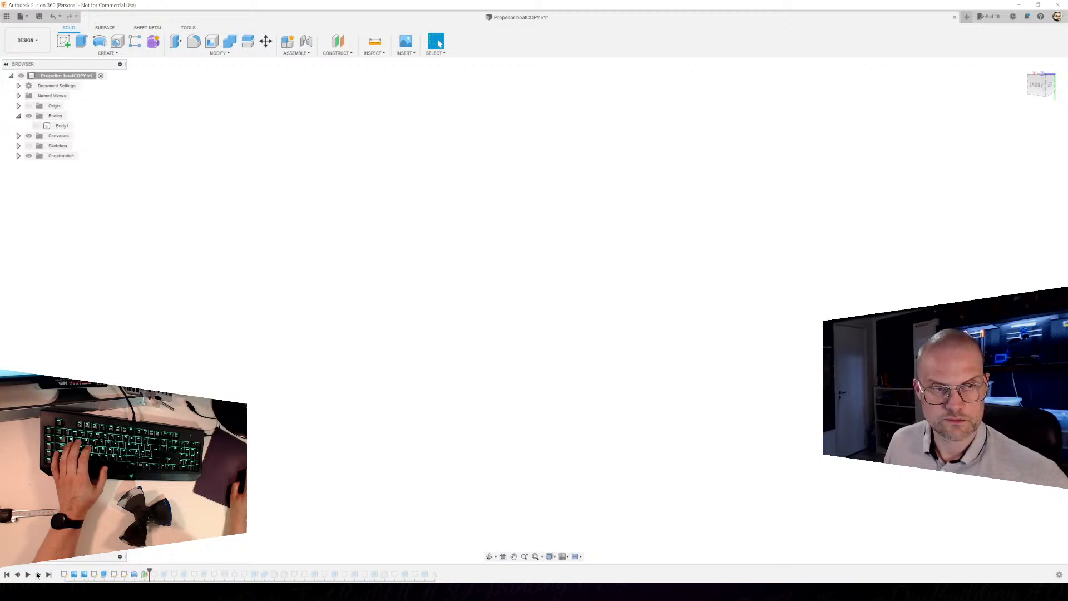
{"action": "left_click", "coordinate": [48, 574]}
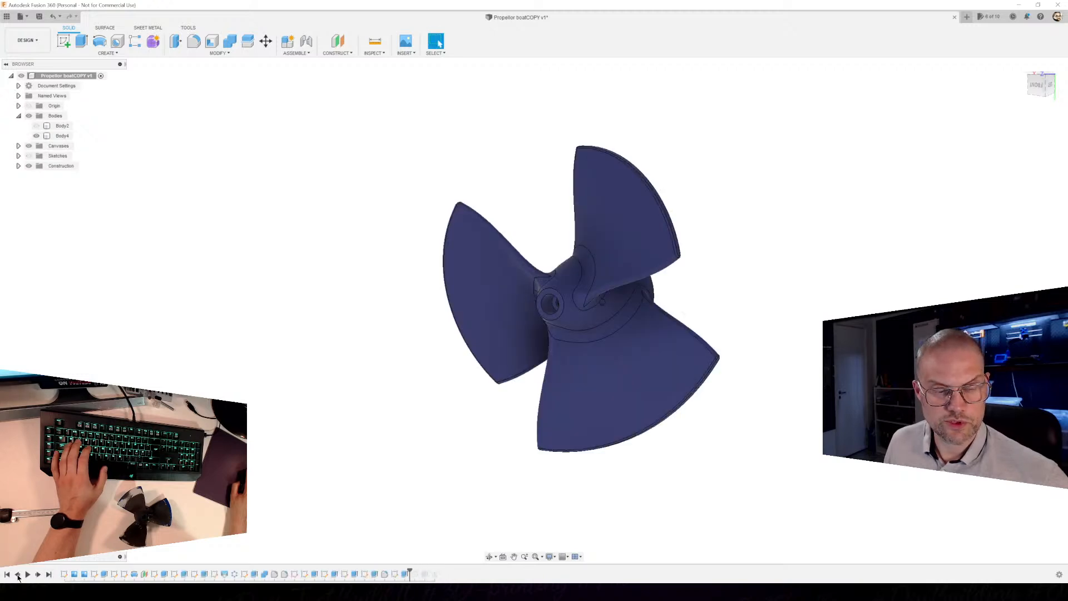
{"action": "left_click", "coordinate": [17, 574]}
{"action": "left_click", "coordinate": [17, 574]}
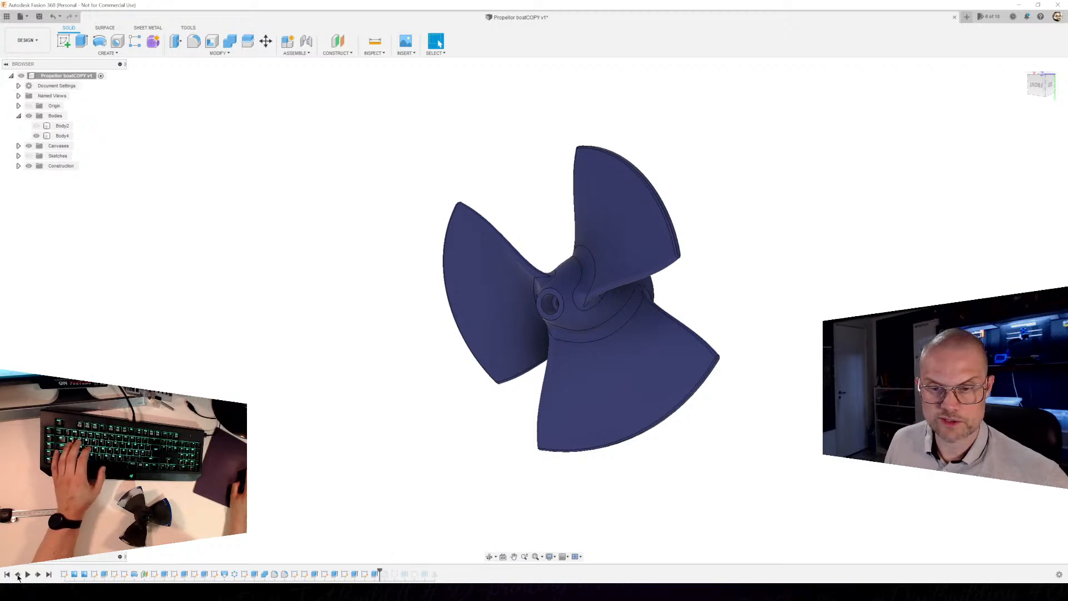
{"action": "left_click", "coordinate": [10, 574]}
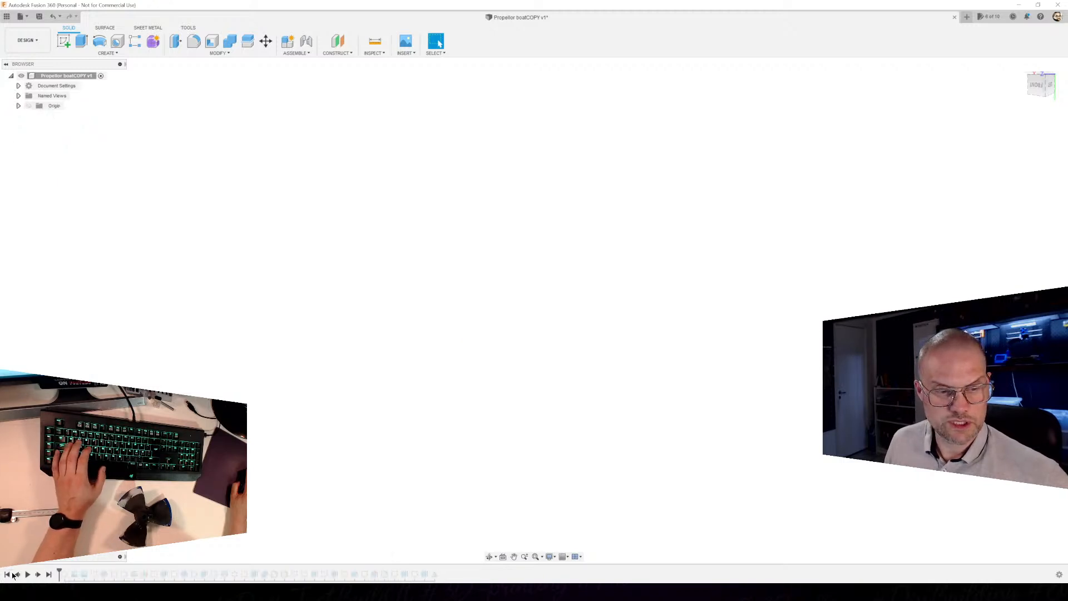
{"action": "left_click", "coordinate": [75, 574]}
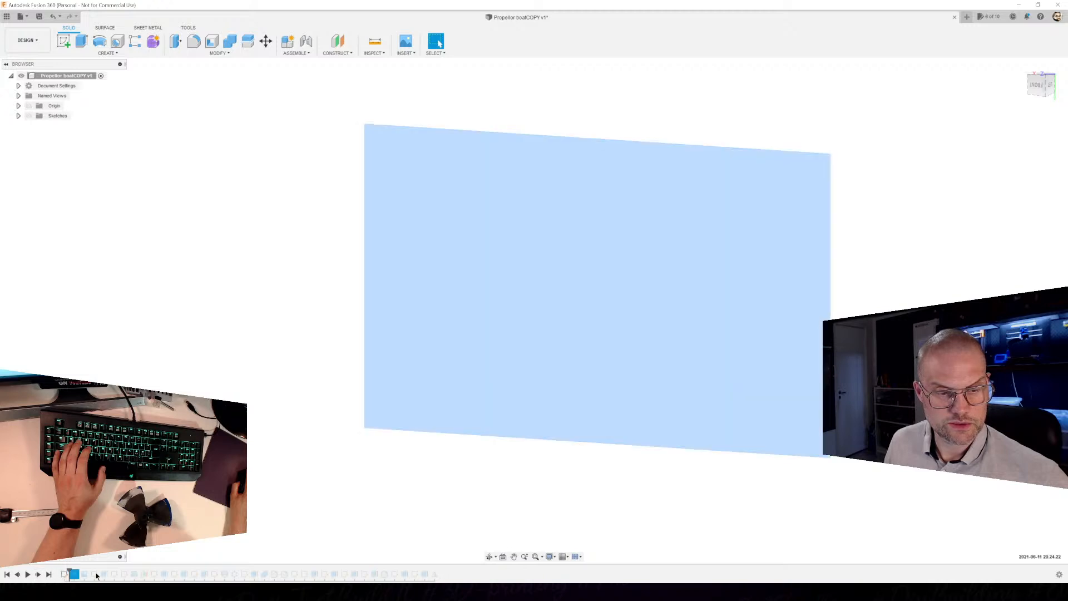
{"action": "left_click", "coordinate": [133, 574]}
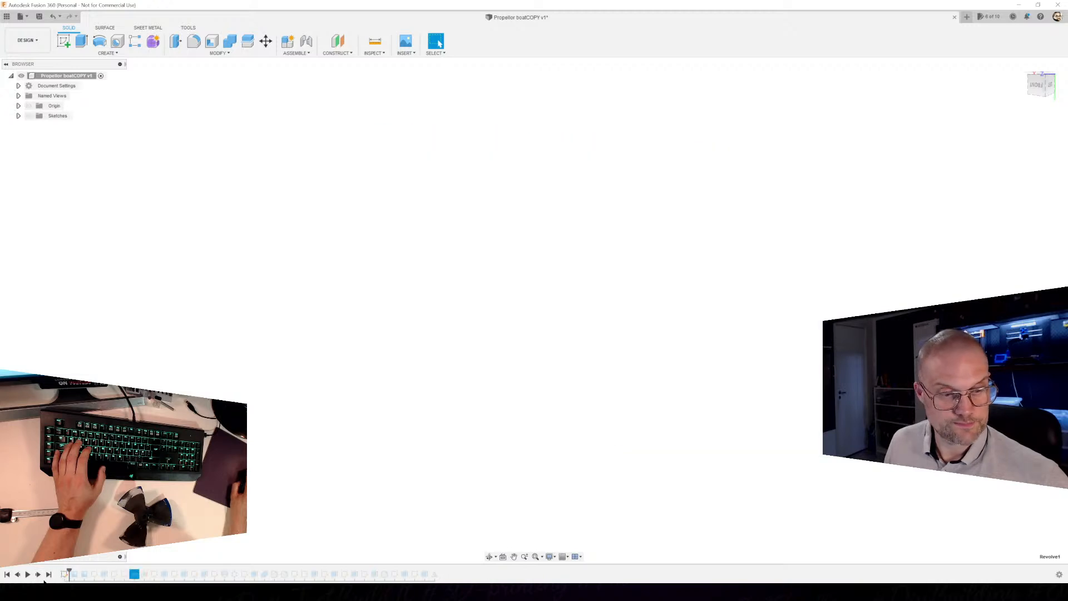
{"action": "left_click", "coordinate": [48, 575]}
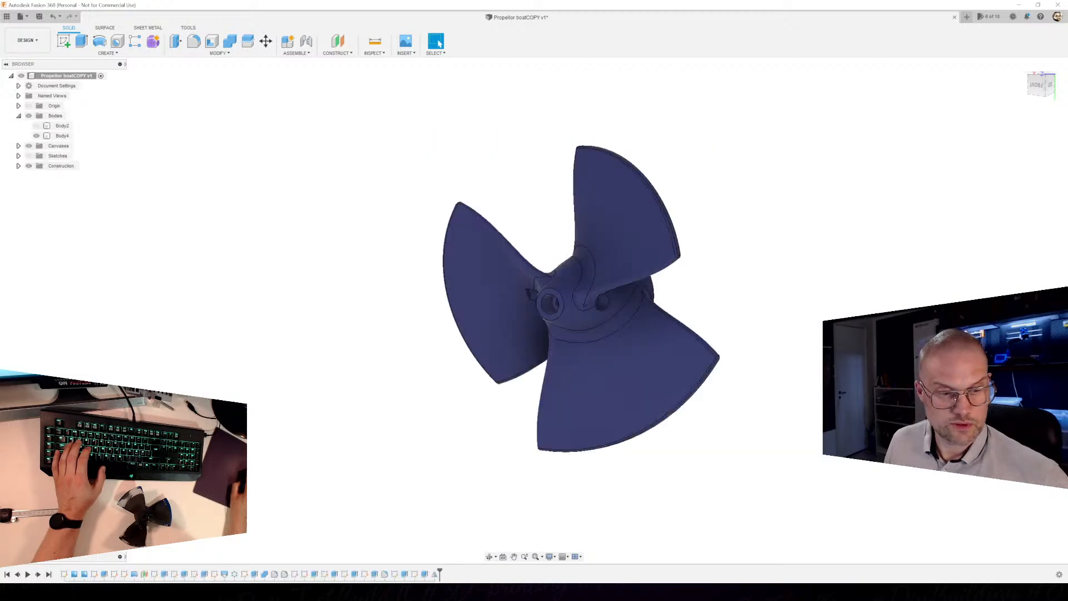
Roll the design history back to just after the hub and blades are combined, and examine the blades and their roots.
{"action": "left_click_drag", "start_coordinate": [438, 569], "coordinate": [269, 576]}
{"action": "scroll", "coordinate": [586, 450], "scroll_direction": "up", "scroll_amount": 3}
{"action": "middle_click_drag", "start_coordinate": [578, 405], "coordinate": [548, 340], "text": "shift"}
{"action": "middle_click_drag", "start_coordinate": [548, 339], "coordinate": [479, 434]}
{"action": "middle_click_drag", "start_coordinate": [479, 434], "coordinate": [418, 418], "text": "shift"}
{"action": "middle_click_drag", "start_coordinate": [495, 380], "coordinate": [554, 368], "text": "shift"}
{"action": "left_click", "coordinate": [557, 298]}
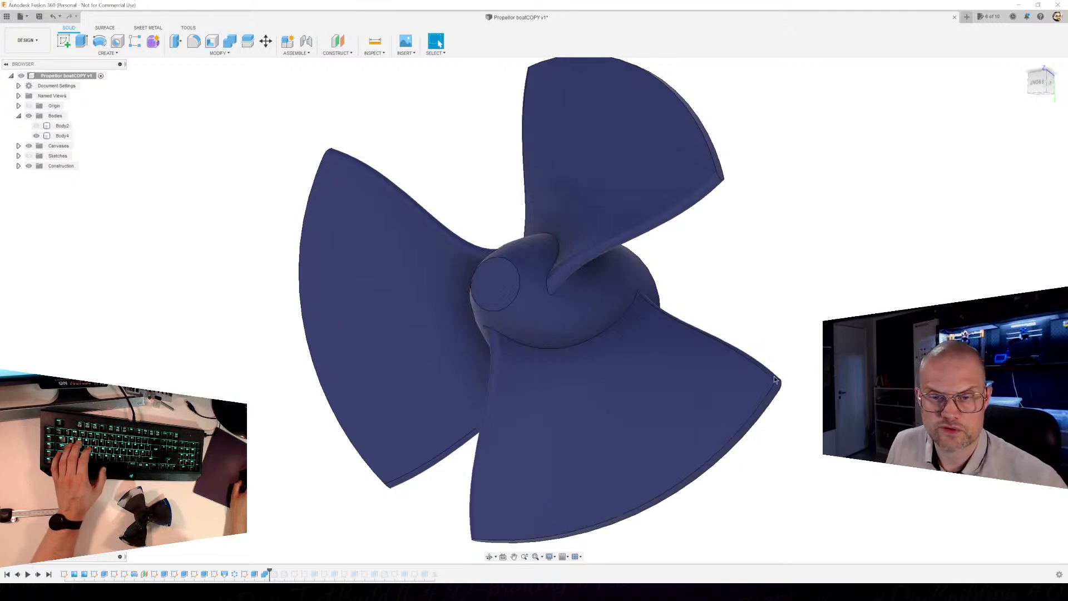
{"action": "middle_click_drag", "start_coordinate": [845, 291], "coordinate": [740, 251], "text": "shift"}
{"action": "scroll", "coordinate": [626, 301], "scroll_direction": "up", "scroll_amount": 5}
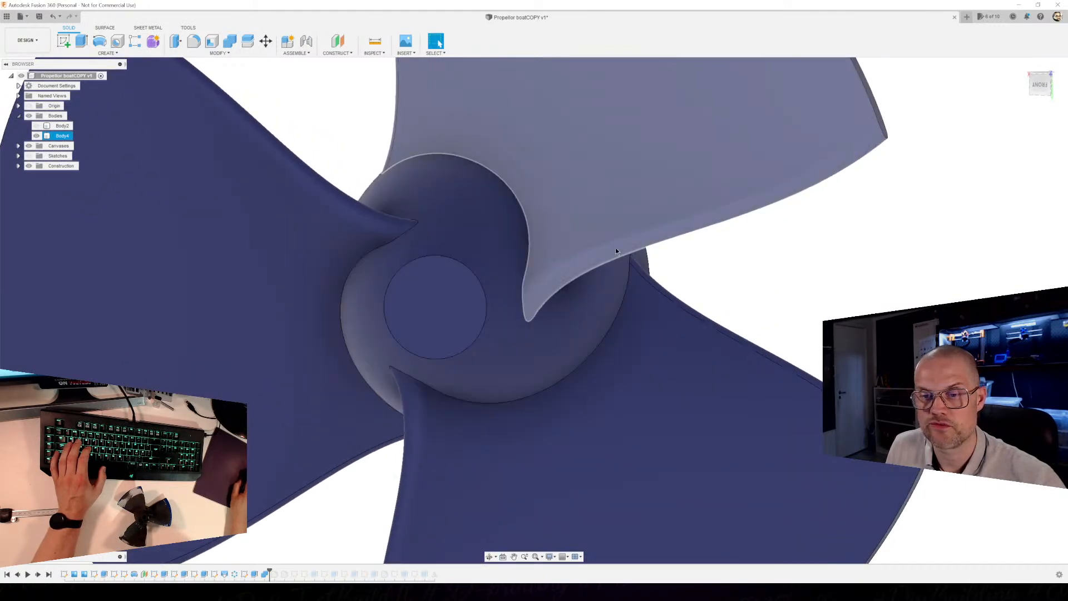
{"action": "scroll", "coordinate": [610, 264], "scroll_direction": "down", "scroll_amount": 5}
{"action": "middle_click_drag", "start_coordinate": [596, 316], "coordinate": [581, 283], "text": "shift"}
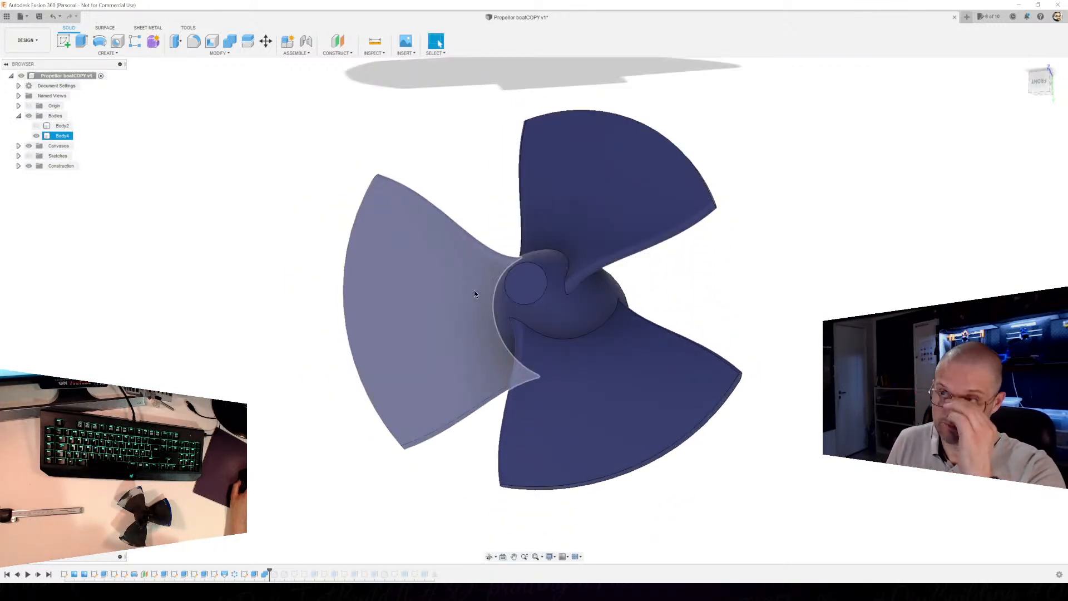
{"action": "middle_click_drag", "start_coordinate": [733, 299], "coordinate": [465, 417], "text": "shift"}
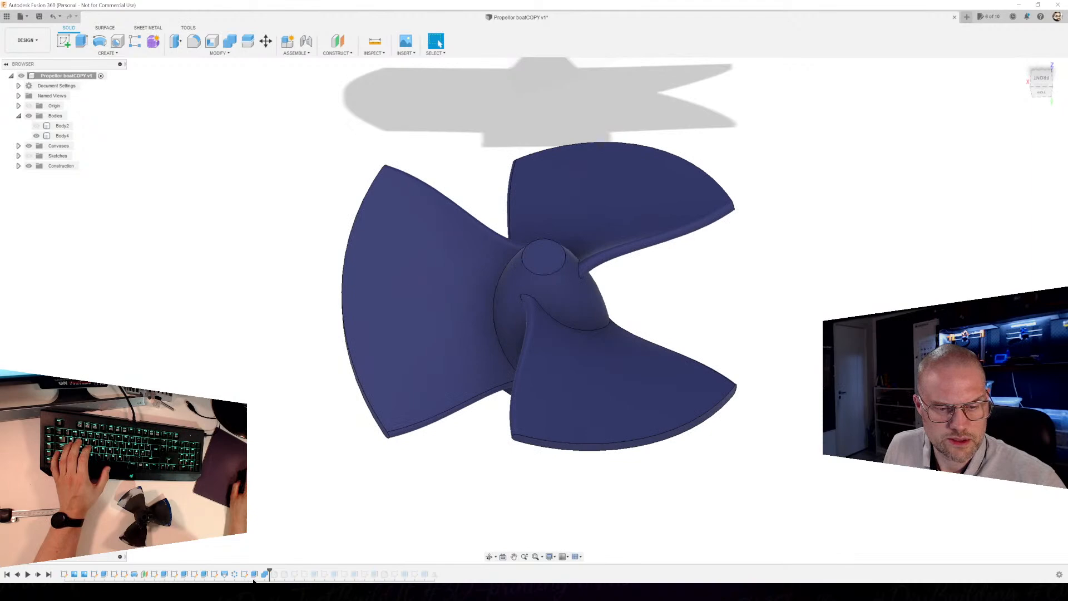
Roll the history back to the two extruded blade profiles, before the loft, and show the side-view photo canvas behind them.
{"action": "left_click_drag", "start_coordinate": [270, 569], "coordinate": [209, 573]}
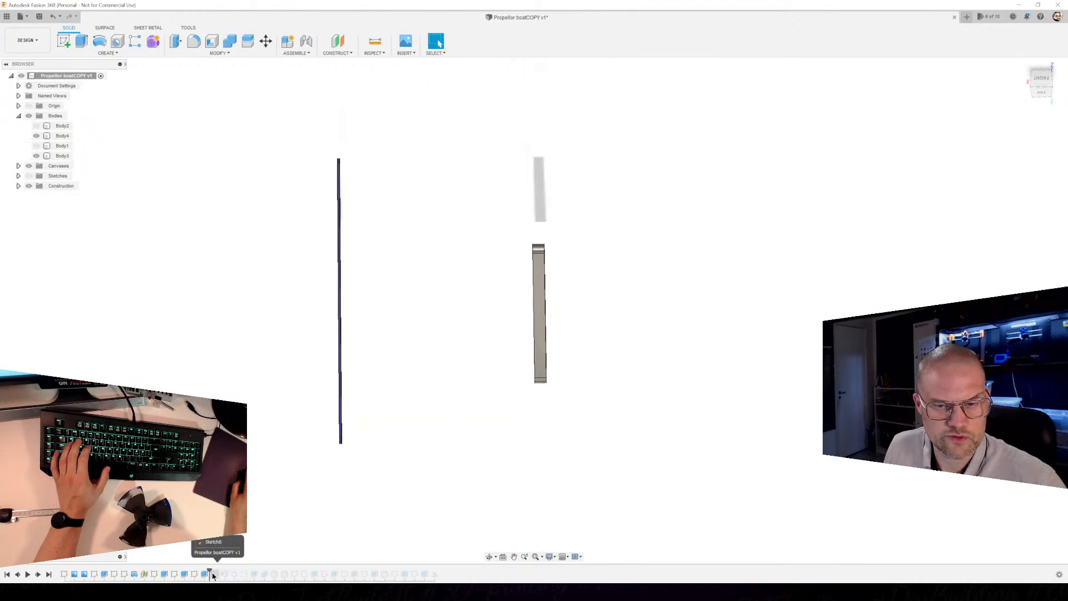
{"action": "middle_click_drag", "start_coordinate": [380, 454], "coordinate": [454, 440], "text": "shift"}
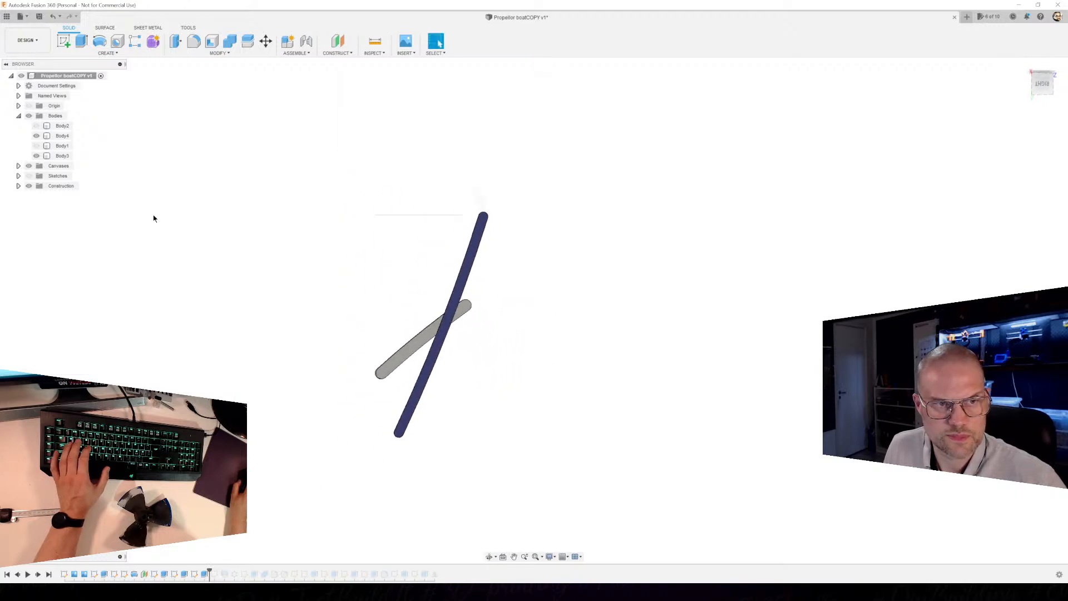
{"action": "left_click", "coordinate": [18, 166]}
{"action": "left_click", "coordinate": [42, 189]}
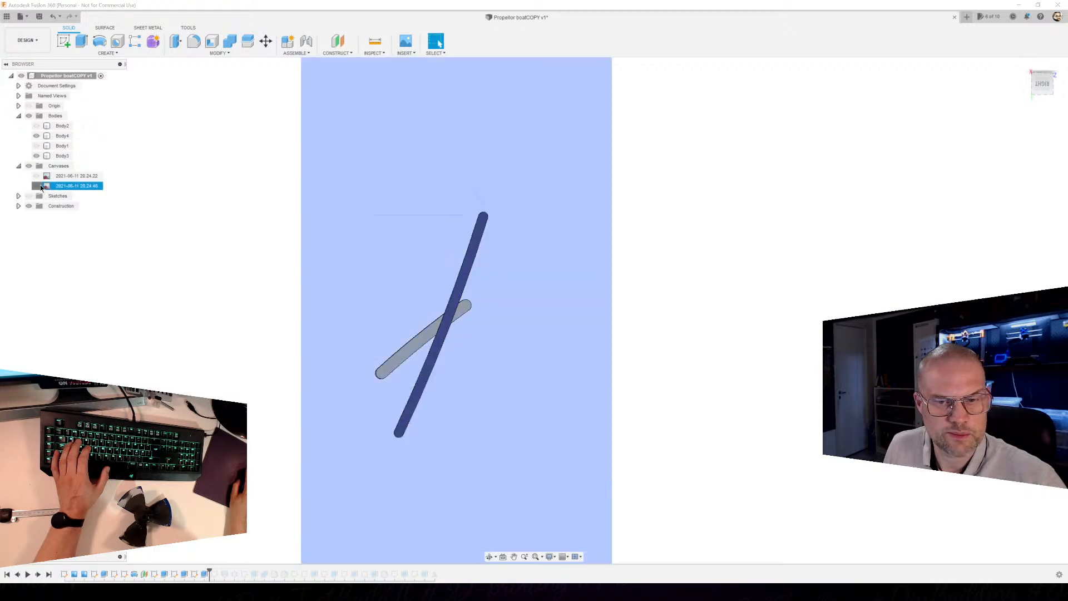
{"action": "left_click", "coordinate": [40, 187]}
{"action": "scroll", "coordinate": [367, 378], "scroll_direction": "up", "scroll_amount": 6}
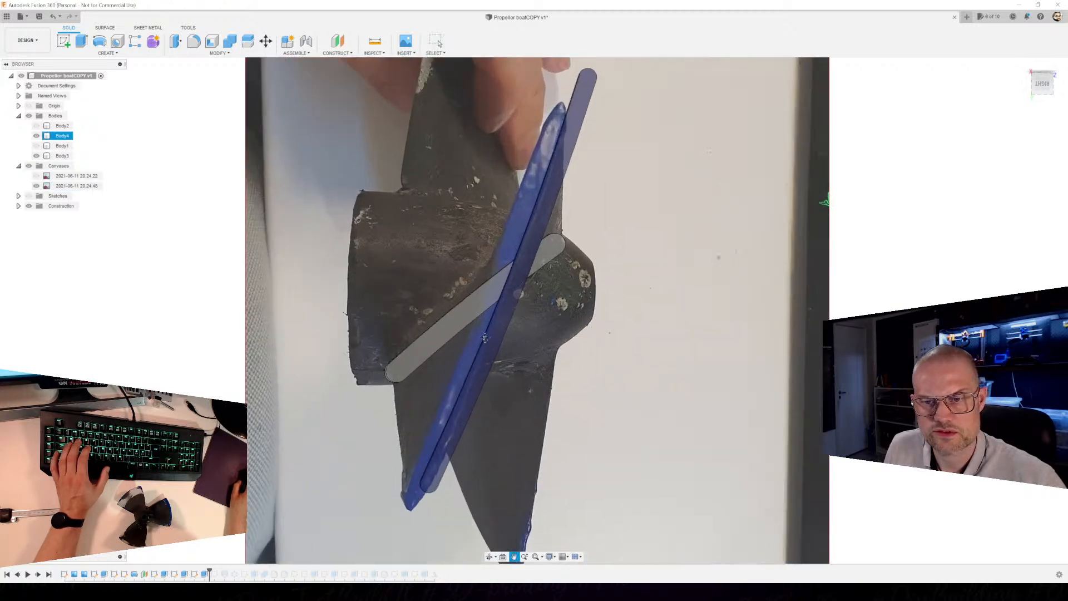
{"action": "middle_click_drag", "start_coordinate": [486, 329], "coordinate": [539, 362]}
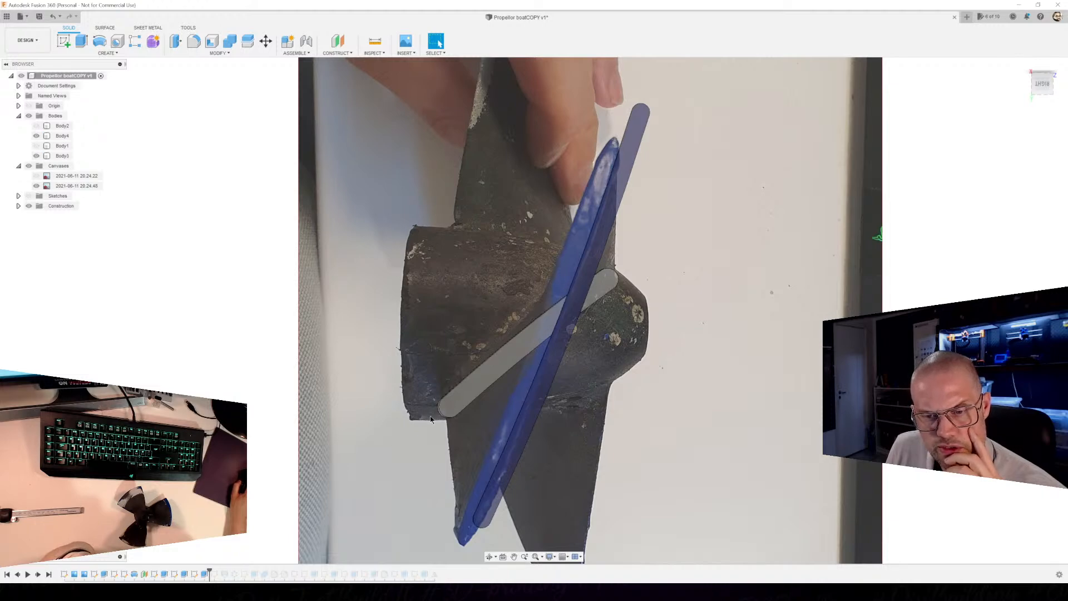
Try to rotate the face of the short blade root profile by about -11.1 degrees with Move/Copy.
{"action": "left_click", "coordinate": [442, 402]}
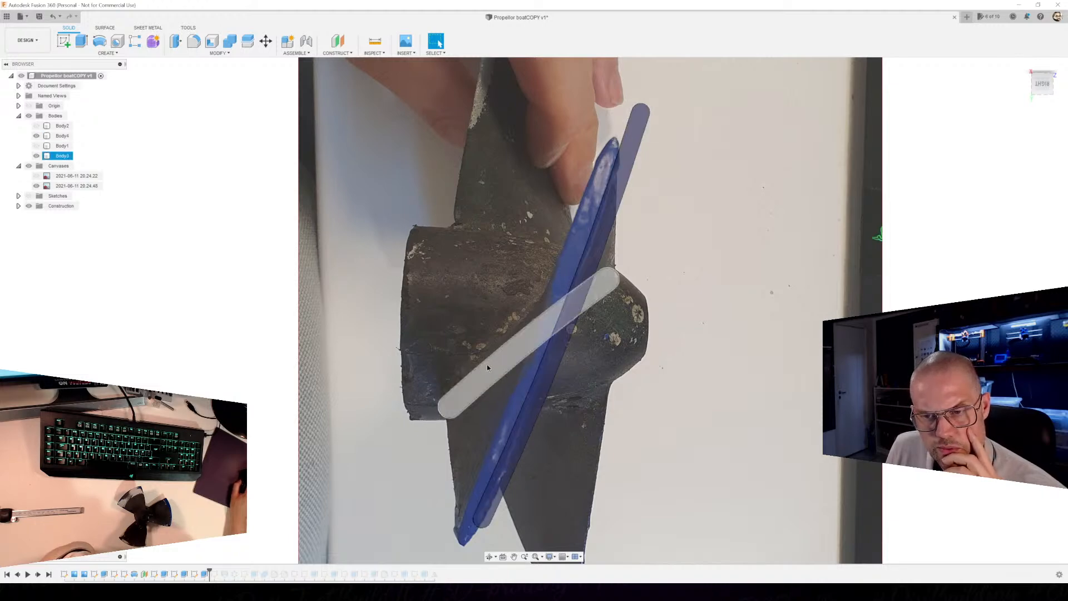
{"action": "key", "text": "Escape"}
{"action": "left_click", "coordinate": [549, 352]}
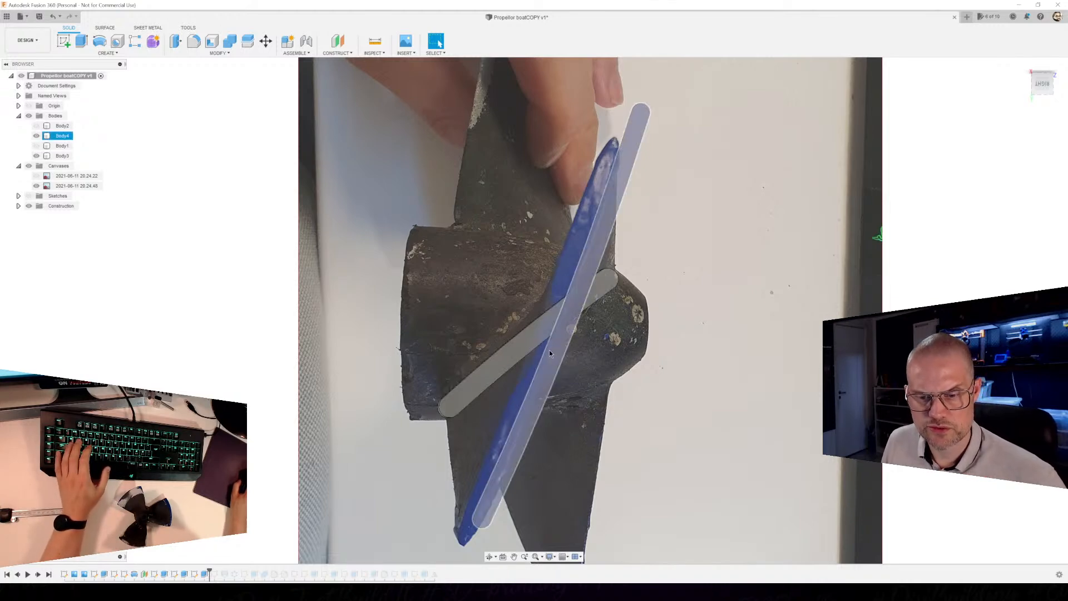
{"action": "left_click", "coordinate": [475, 384]}
{"action": "key", "text": "m"}
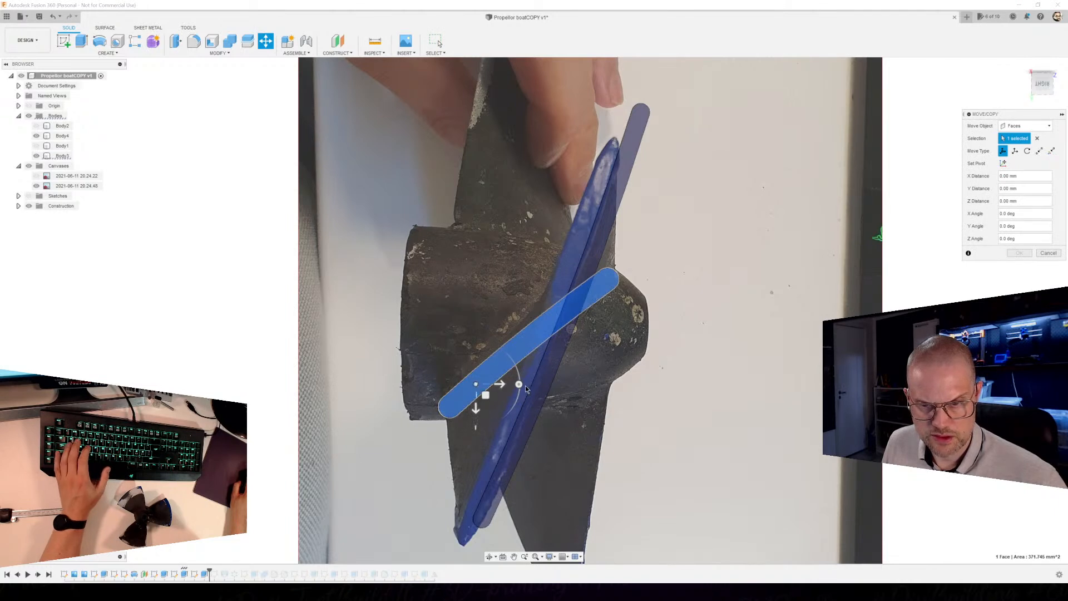
{"action": "mouse_move", "coordinate": [518, 384]}
{"action": "left_mouse_down"}
{"action": "mouse_move", "coordinate": [514, 393]}
{"action": "mouse_move", "coordinate": [523, 375]}
{"action": "left_mouse_up"}
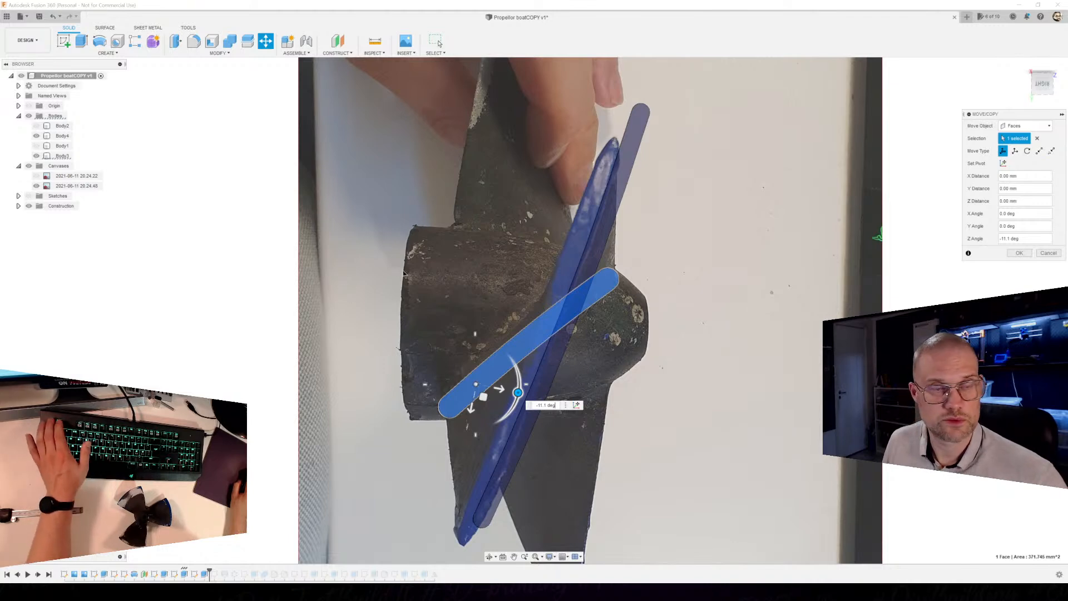
{"action": "key", "text": "Return"}
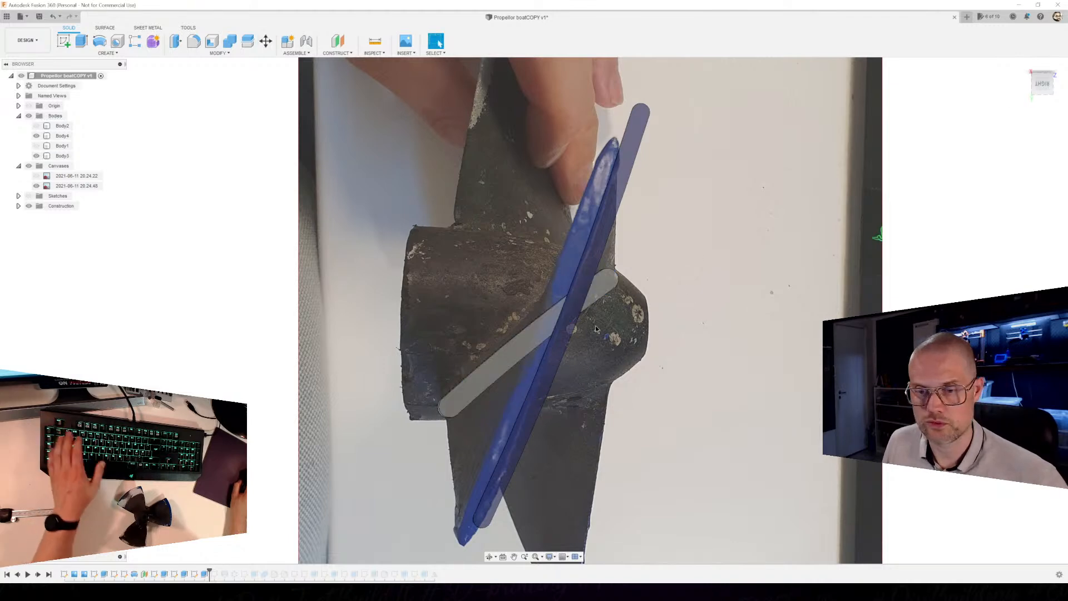
Rotate the root profile Body3 as a whole body by -7.5 degrees about X to match the blade angle in the photo.
{"action": "left_click", "coordinate": [58, 135]}
{"action": "left_click", "coordinate": [62, 156]}
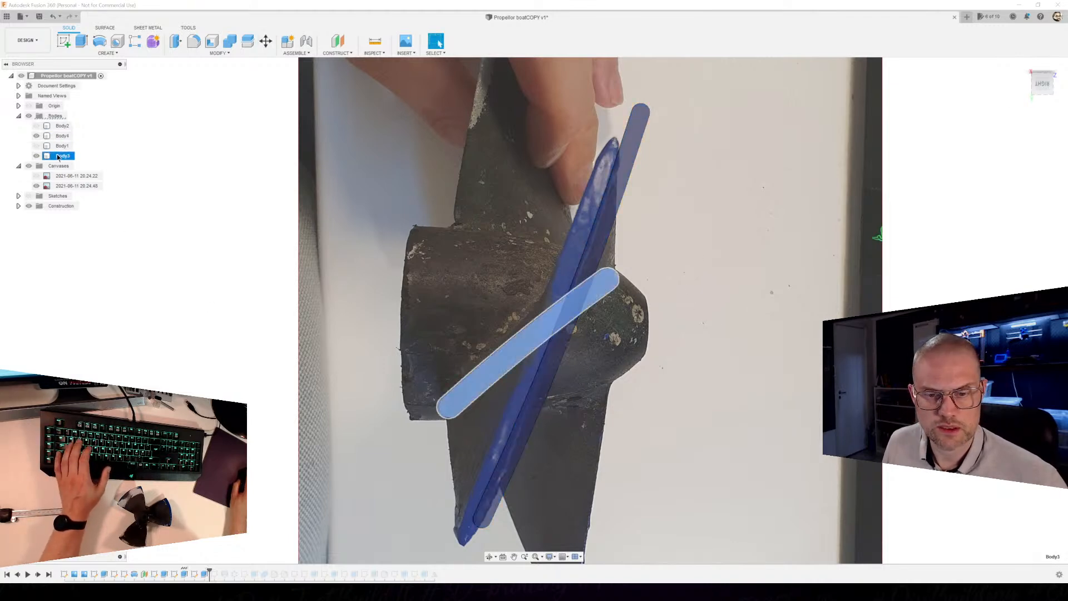
{"action": "key", "text": "m"}
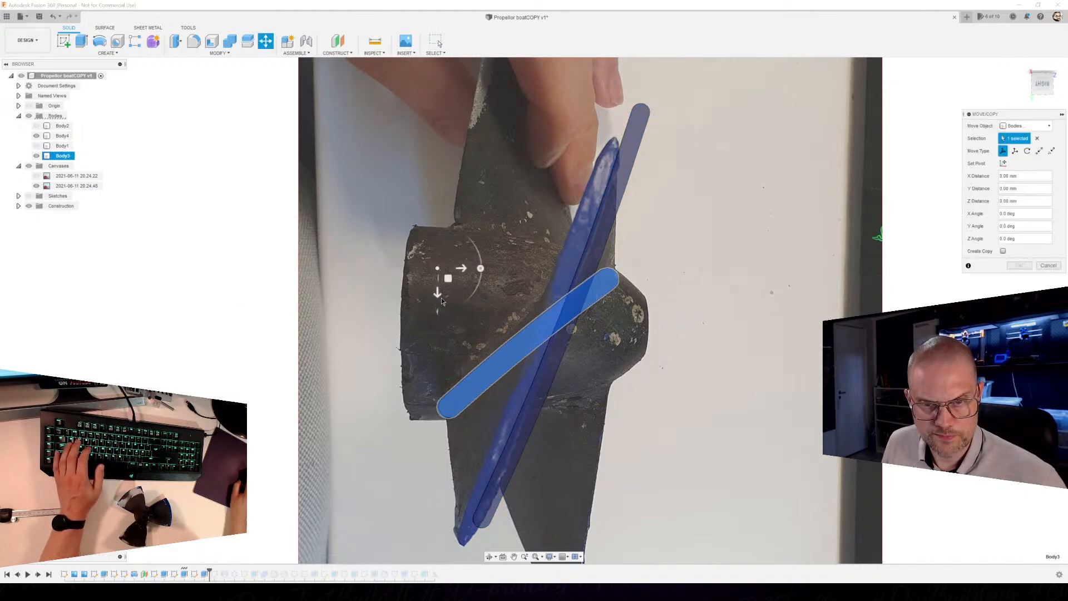
{"action": "left_click_drag", "start_coordinate": [481, 268], "coordinate": [481, 273]}
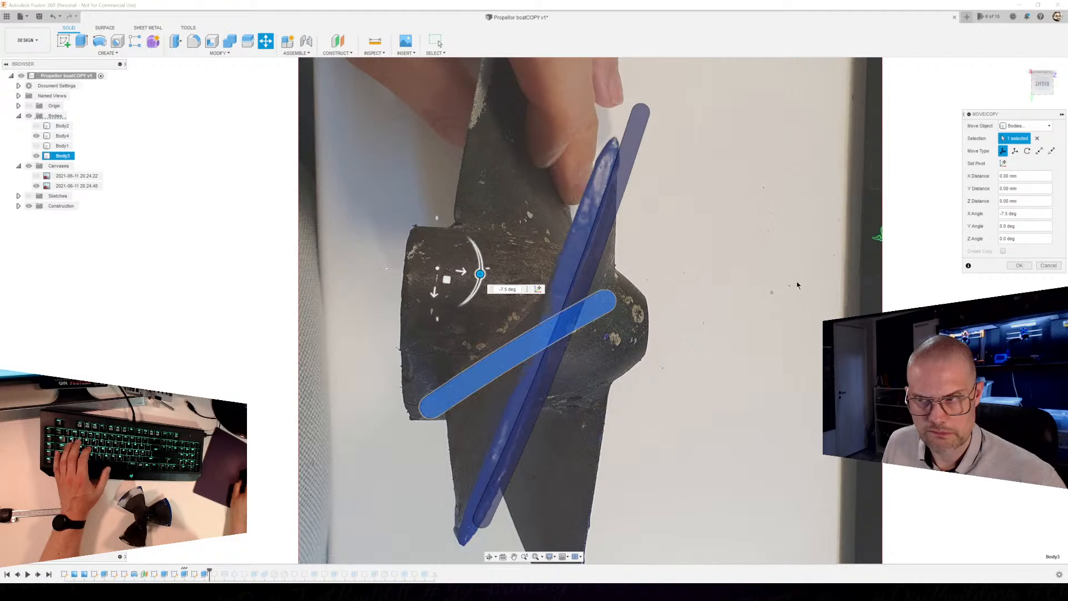
{"action": "left_click", "coordinate": [1013, 266]}
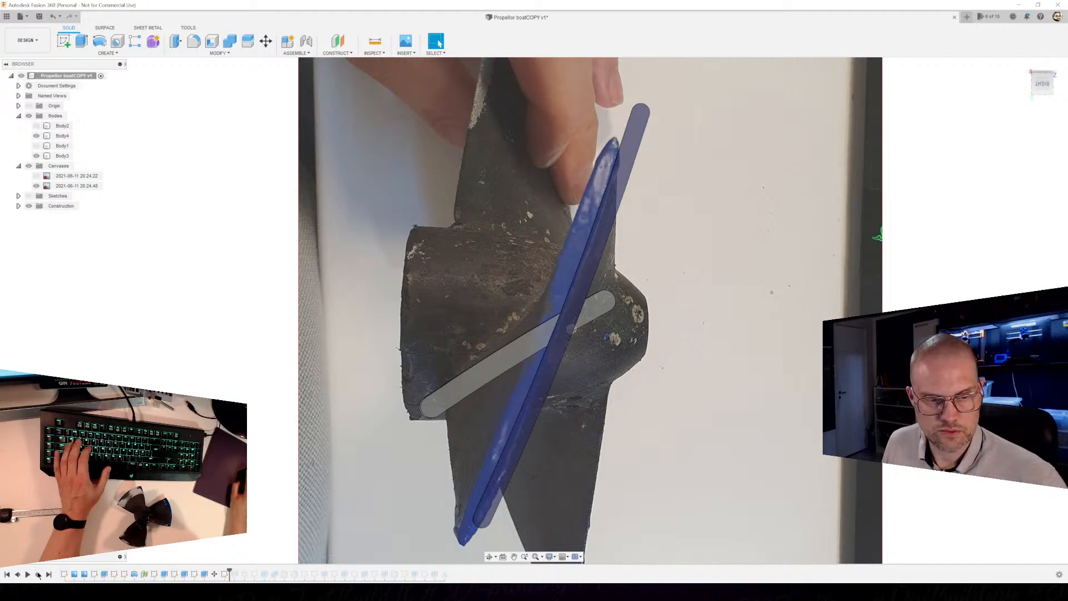
Advance the design history through the rebuilt loft, pattern and combine features to its end, and hide the side-view photo canvas.
{"action": "left_click", "coordinate": [37, 576]}
{"action": "left_click", "coordinate": [37, 574]}
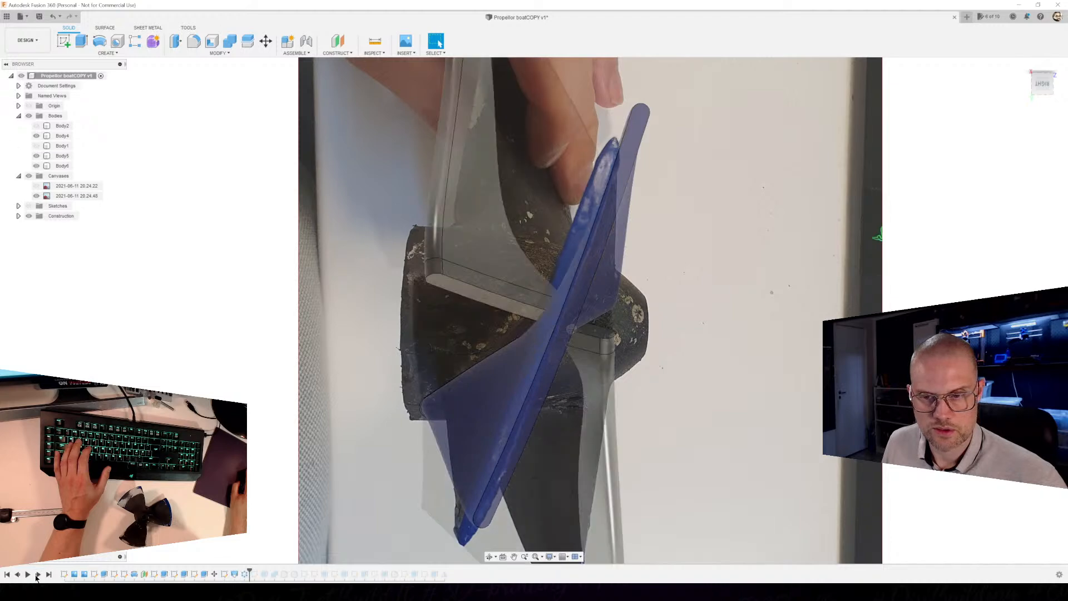
{"action": "left_click", "coordinate": [37, 576]}
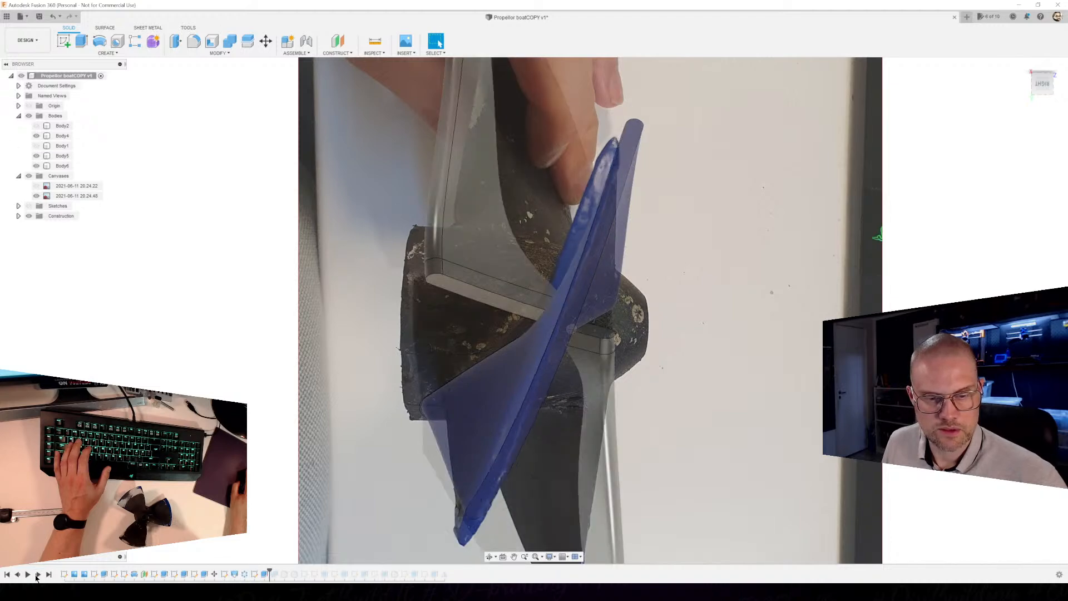
{"action": "left_click", "coordinate": [38, 575]}
{"action": "left_click", "coordinate": [38, 575]}
{"action": "left_click", "coordinate": [37, 575]}
{"action": "left_click", "coordinate": [36, 166]}
{"action": "middle_click_drag", "start_coordinate": [178, 346], "coordinate": [152, 368], "text": "shift"}
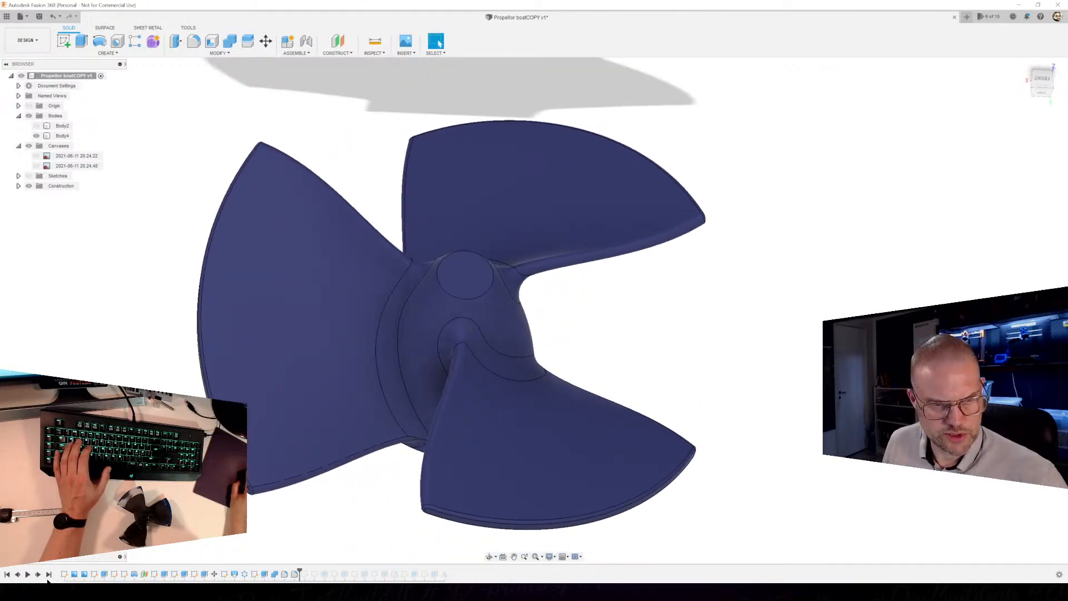
{"action": "left_click", "coordinate": [49, 575]}
{"action": "middle_click_drag", "start_coordinate": [269, 435], "coordinate": [325, 413], "text": "shift"}
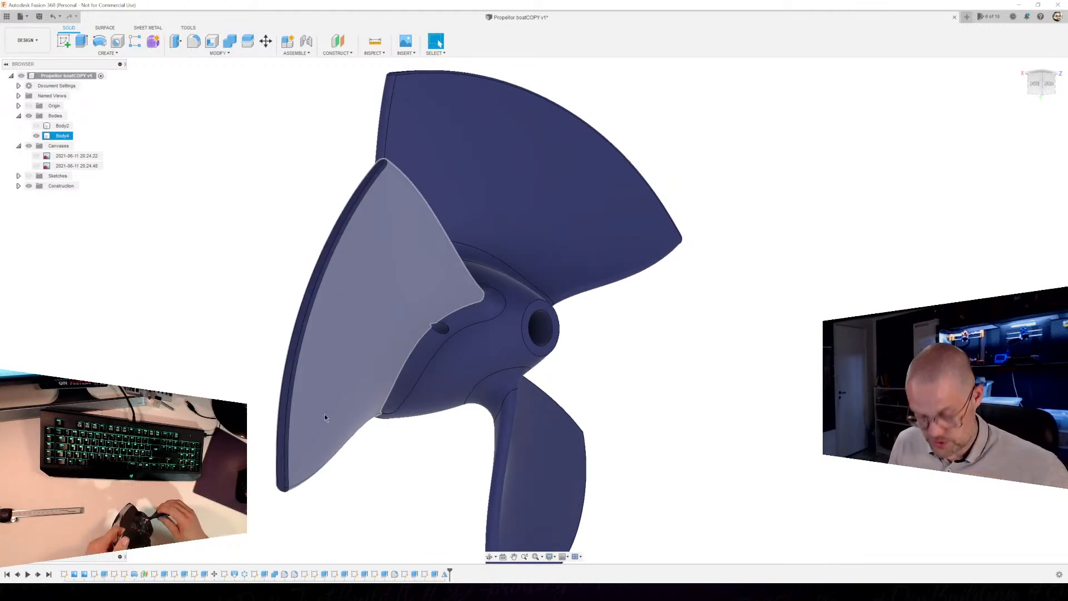
Select the end faces of the hub's cross slot where it breaks through beside the blade root and on the opposite hub side.
{"action": "middle_click_drag", "start_coordinate": [473, 374], "coordinate": [446, 346], "text": "shift"}
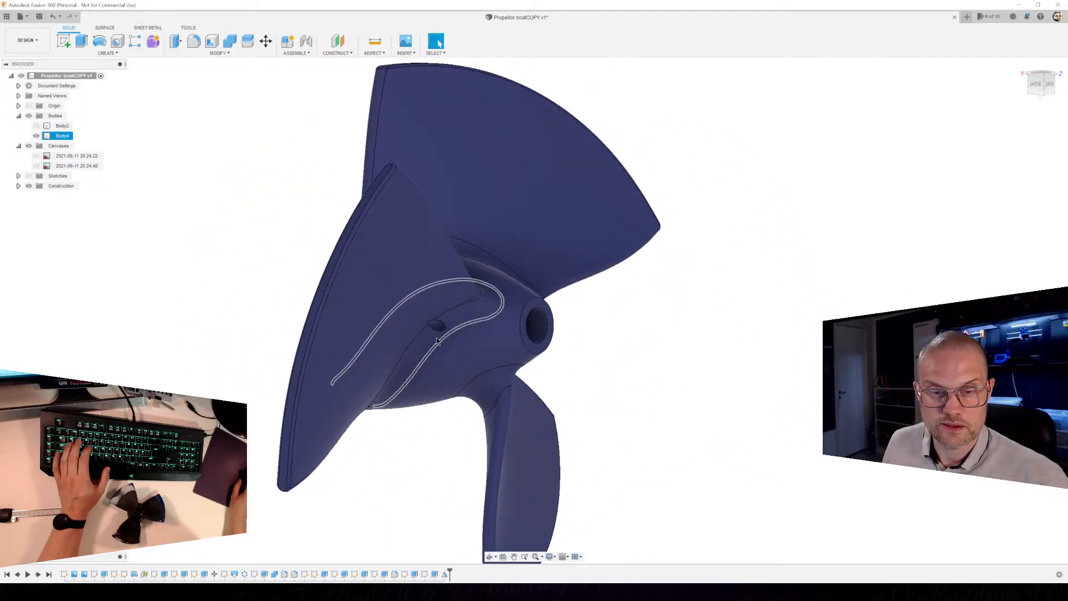
{"action": "scroll", "coordinate": [440, 326], "scroll_direction": "up", "scroll_amount": 8}
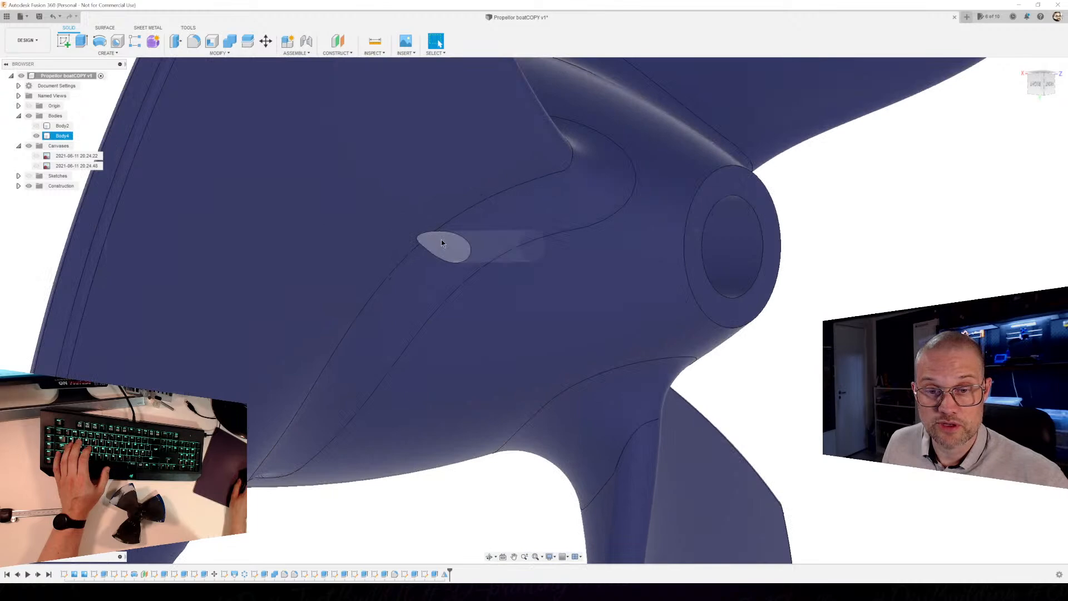
{"action": "left_click", "coordinate": [449, 246]}
{"action": "middle_click_drag", "start_coordinate": [515, 352], "coordinate": [743, 286], "text": "shift"}
{"action": "left_click", "coordinate": [832, 248]}
{"action": "scroll", "coordinate": [732, 312], "scroll_direction": "down", "scroll_amount": 4}
{"action": "middle_click_drag", "start_coordinate": [729, 336], "coordinate": [490, 328], "text": "shift"}
{"action": "middle_click_drag", "start_coordinate": [809, 329], "coordinate": [681, 288], "text": "shift"}
Add the remaining walls of the cross slot in the hub's flat end face to the selection.
{"action": "left_click", "coordinate": [681, 288]}
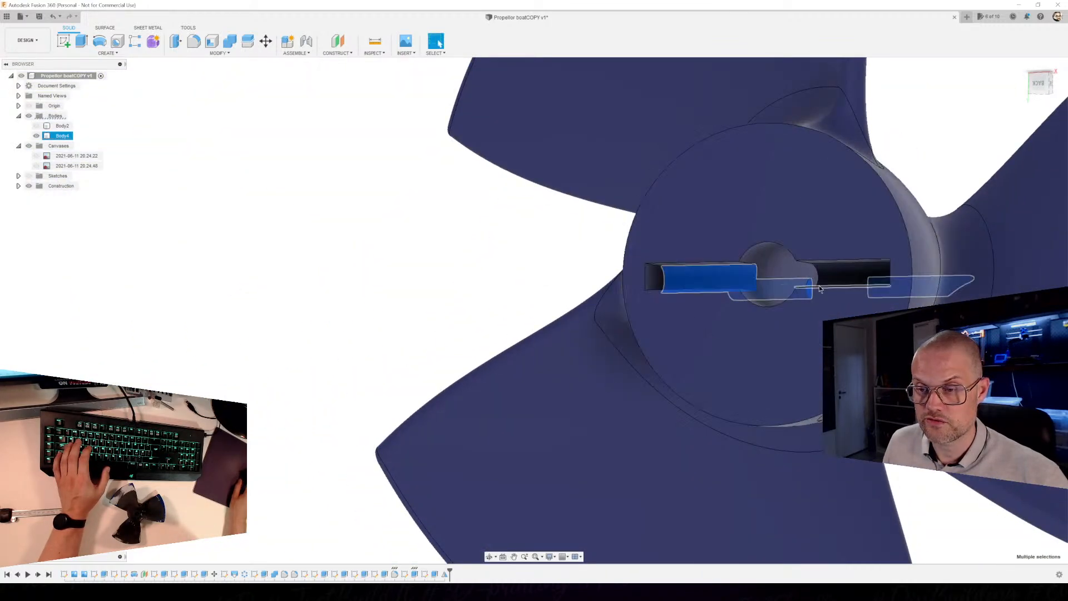
{"action": "left_click", "coordinate": [840, 277]}
{"action": "middle_click_drag", "start_coordinate": [773, 362], "coordinate": [822, 290], "text": "shift"}
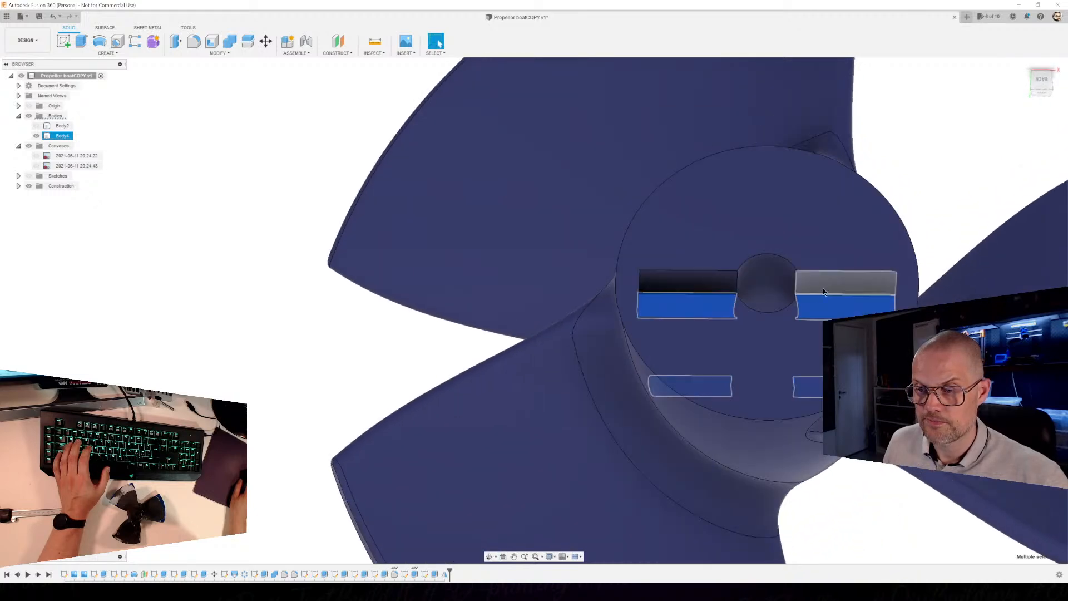
{"action": "middle_click_drag", "start_coordinate": [711, 286], "coordinate": [684, 303], "text": "shift"}
{"action": "middle_click_drag", "start_coordinate": [763, 329], "coordinate": [797, 256], "text": "shift"}
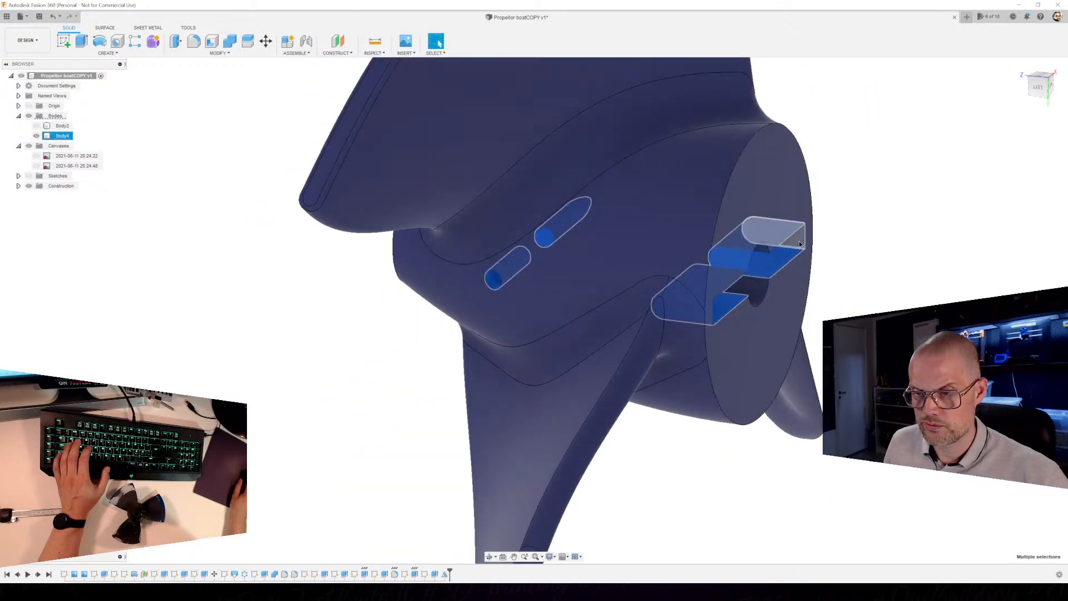
{"action": "middle_click_drag", "start_coordinate": [772, 339], "coordinate": [779, 361], "text": "shift"}
{"action": "middle_click_drag", "start_coordinate": [733, 340], "coordinate": [704, 335], "text": "shift"}
{"action": "middle_click_drag", "start_coordinate": [704, 334], "coordinate": [476, 322]}
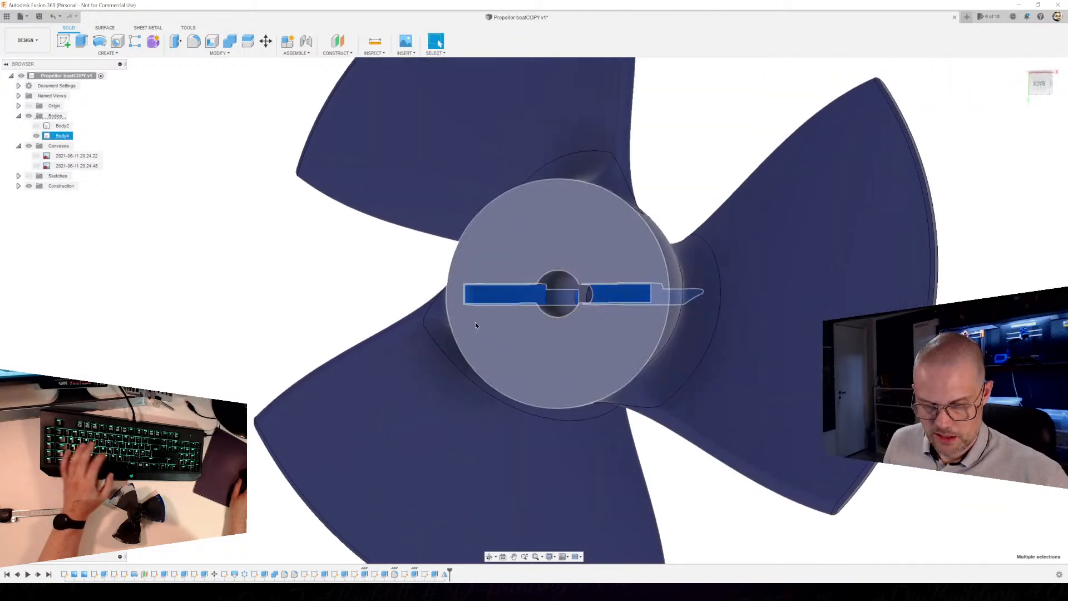
Try to rotate all selected cross slot faces by 15 to 18 degrees about X with Move/Copy.
{"action": "key", "text": "m"}
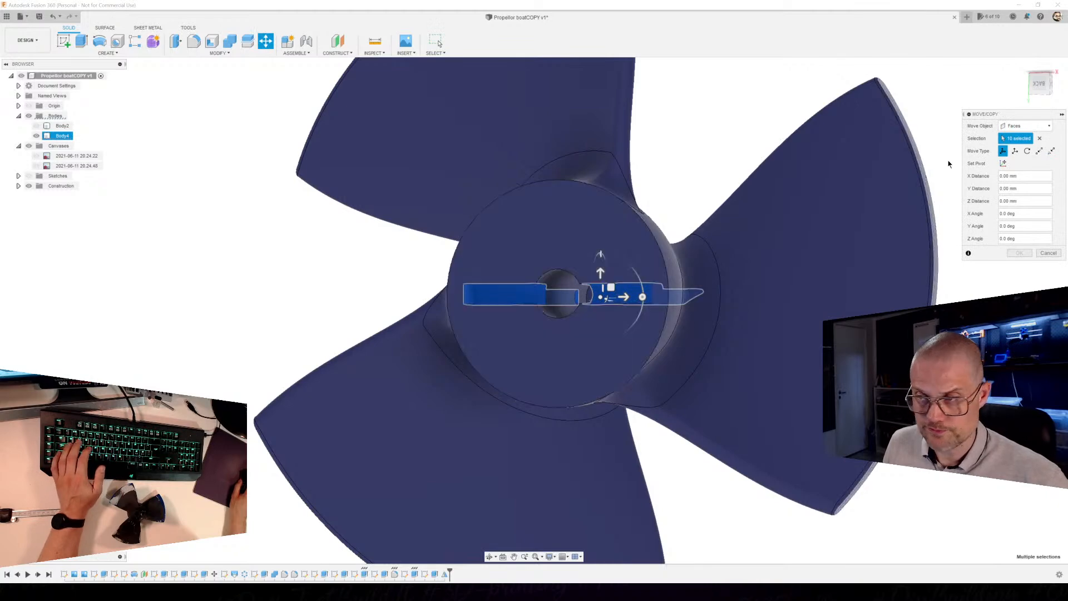
{"action": "left_click", "coordinate": [1039, 84]}
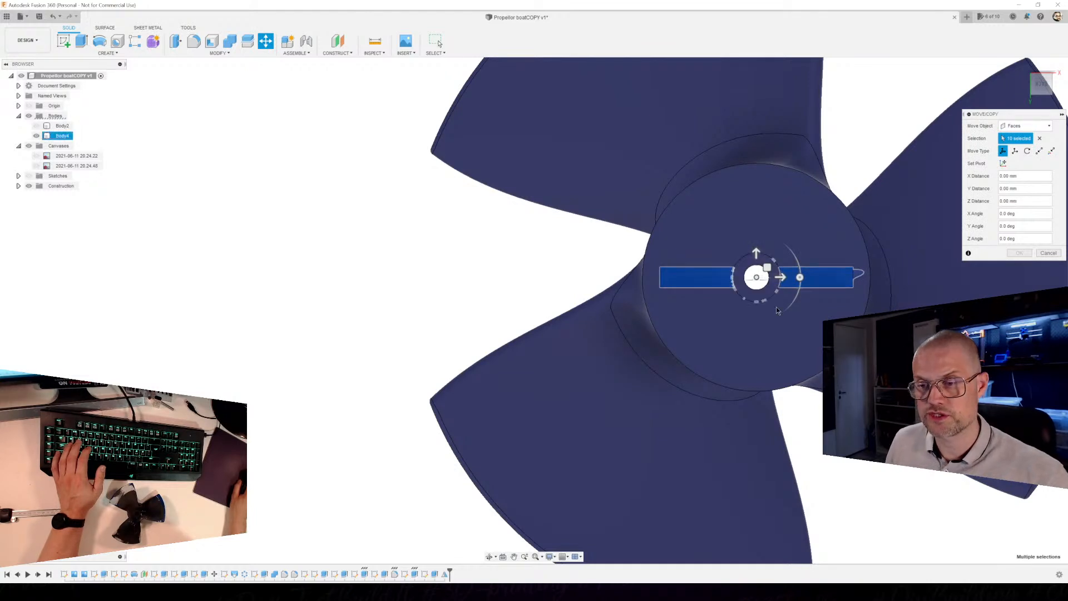
{"action": "middle_click_drag", "start_coordinate": [786, 366], "coordinate": [675, 315], "text": "shift"}
{"action": "mouse_move", "coordinate": [635, 277]}
{"action": "left_mouse_down"}
{"action": "mouse_move", "coordinate": [645, 278]}
{"action": "mouse_move", "coordinate": [638, 284]}
{"action": "left_mouse_up"}
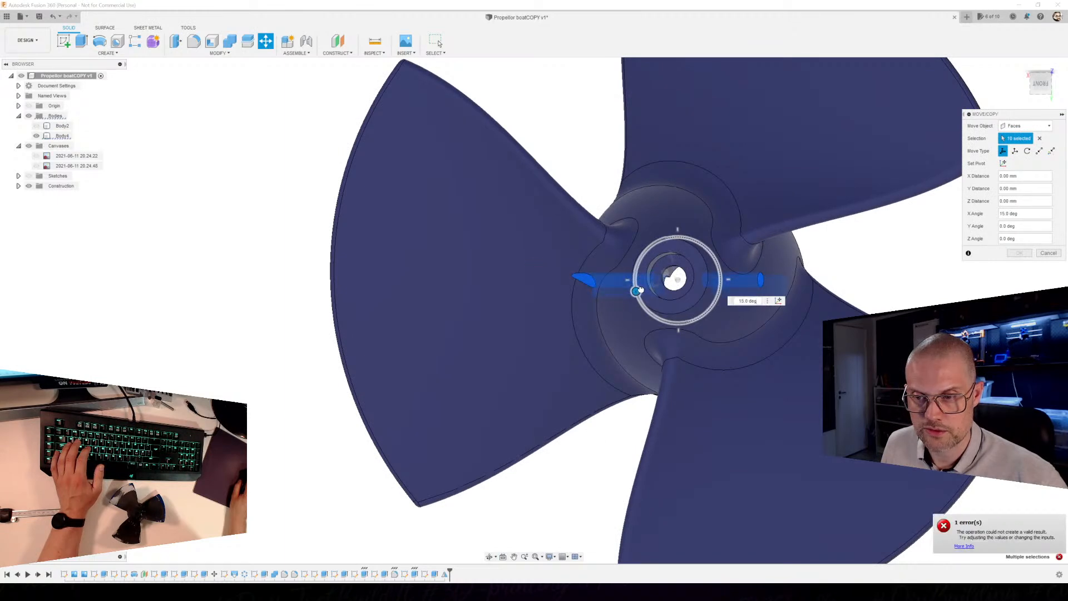
{"action": "left_click_drag", "start_coordinate": [629, 283], "coordinate": [609, 294]}
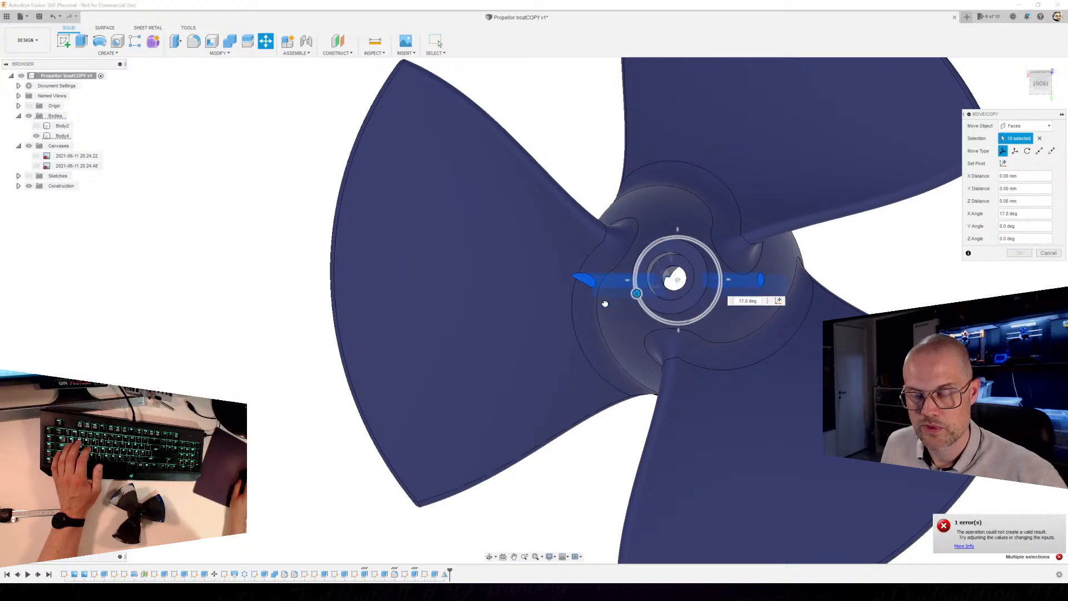
{"action": "left_click_drag", "start_coordinate": [603, 304], "coordinate": [603, 304]}
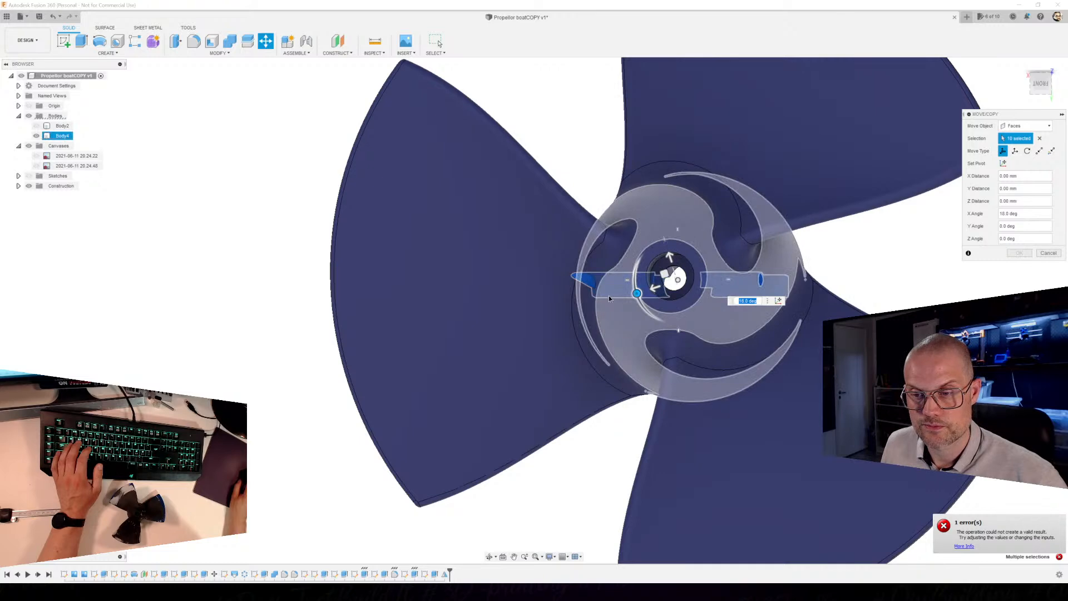
Exclude the outer breakthrough faces from the selection and rotate the remaining slot faces about 24 degrees about X.
{"action": "middle_click_drag", "start_coordinate": [610, 341], "coordinate": [719, 281], "text": "shift"}
{"action": "left_click", "coordinate": [614, 279]}
{"action": "middle_click_drag", "start_coordinate": [636, 376], "coordinate": [626, 294], "text": "shift"}
{"action": "middle_click_drag", "start_coordinate": [492, 303], "coordinate": [506, 281], "text": "shift"}
{"action": "middle_click_drag", "start_coordinate": [690, 146], "coordinate": [615, 231]}
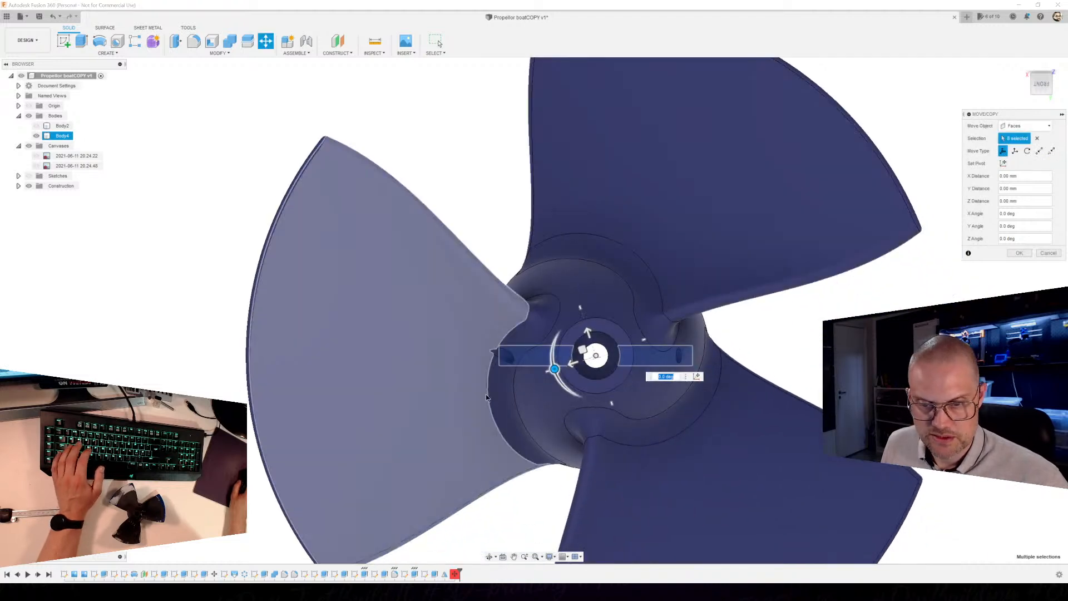
{"action": "left_click_drag", "start_coordinate": [557, 367], "coordinate": [565, 370]}
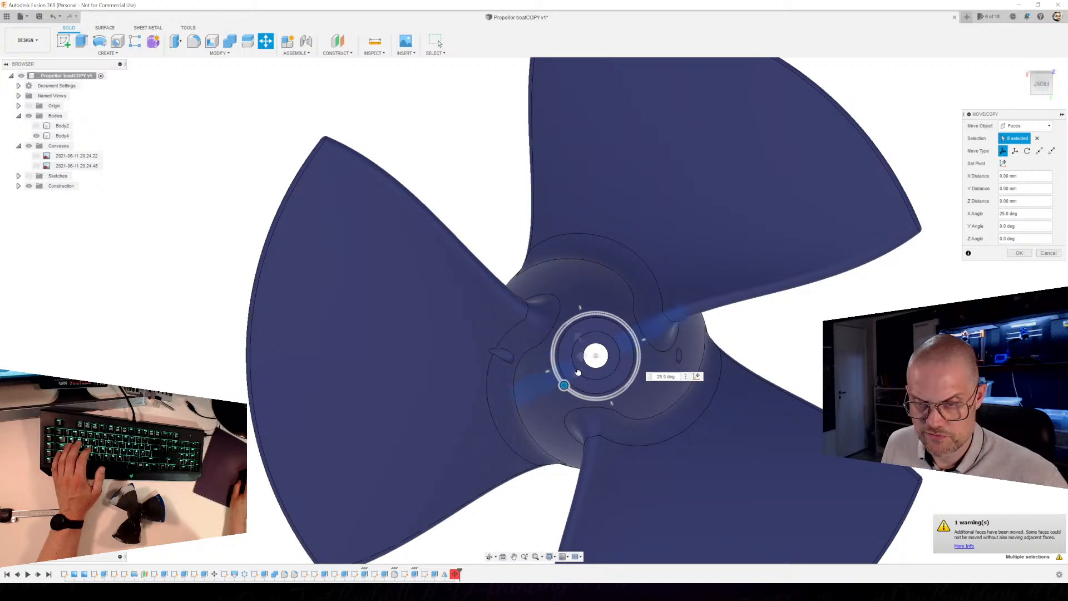
{"action": "left_click_drag", "start_coordinate": [576, 373], "coordinate": [579, 380]}
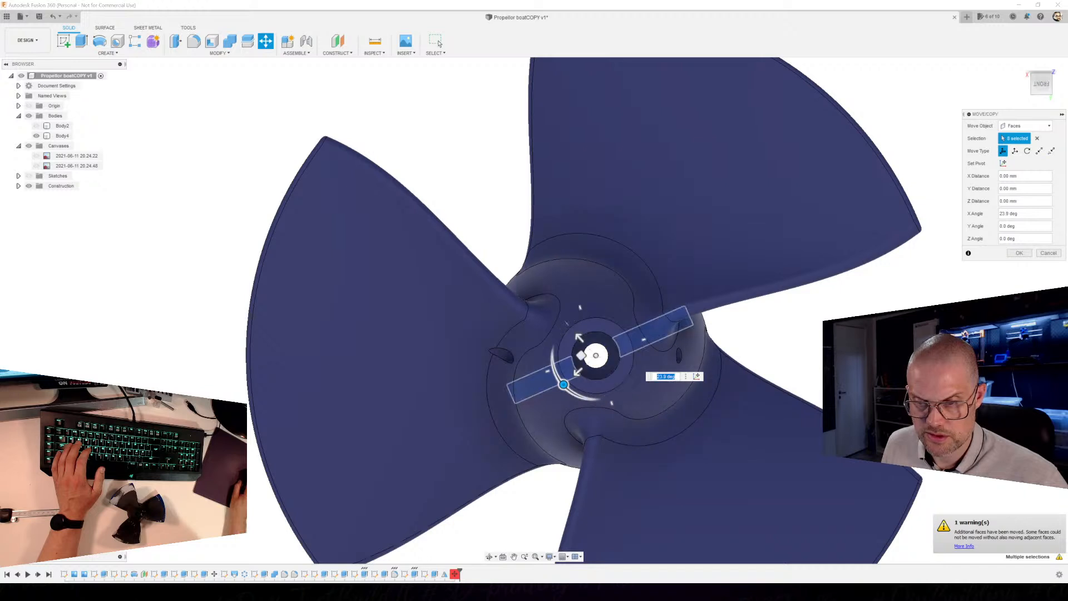
{"action": "left_click", "coordinate": [1019, 253]}
Delete the leftover pocket faces from the old slot, one on the hub's side and one at the blade root.
{"action": "middle_click_drag", "start_coordinate": [768, 439], "coordinate": [680, 395], "text": "shift"}
{"action": "scroll", "coordinate": [630, 376], "scroll_direction": "up", "scroll_amount": 8}
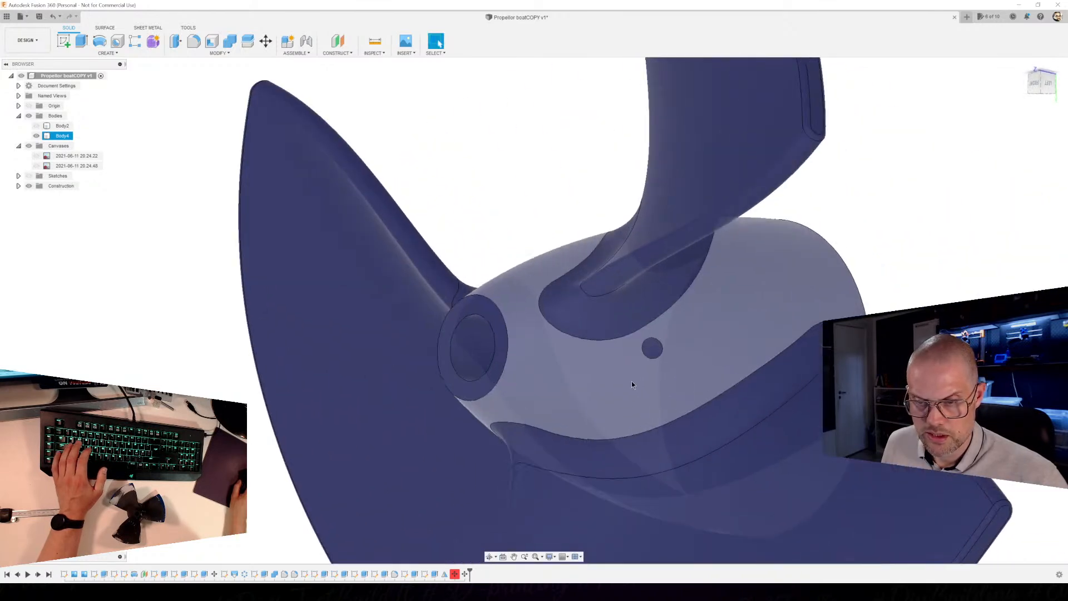
{"action": "left_click", "coordinate": [664, 333]}
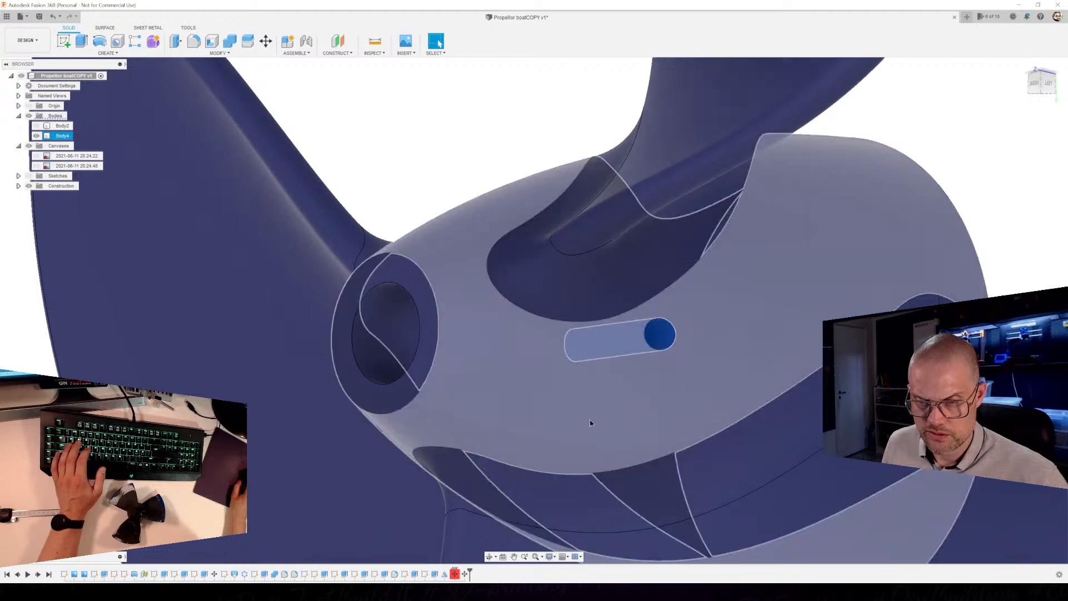
{"action": "left_click", "coordinate": [436, 215]}
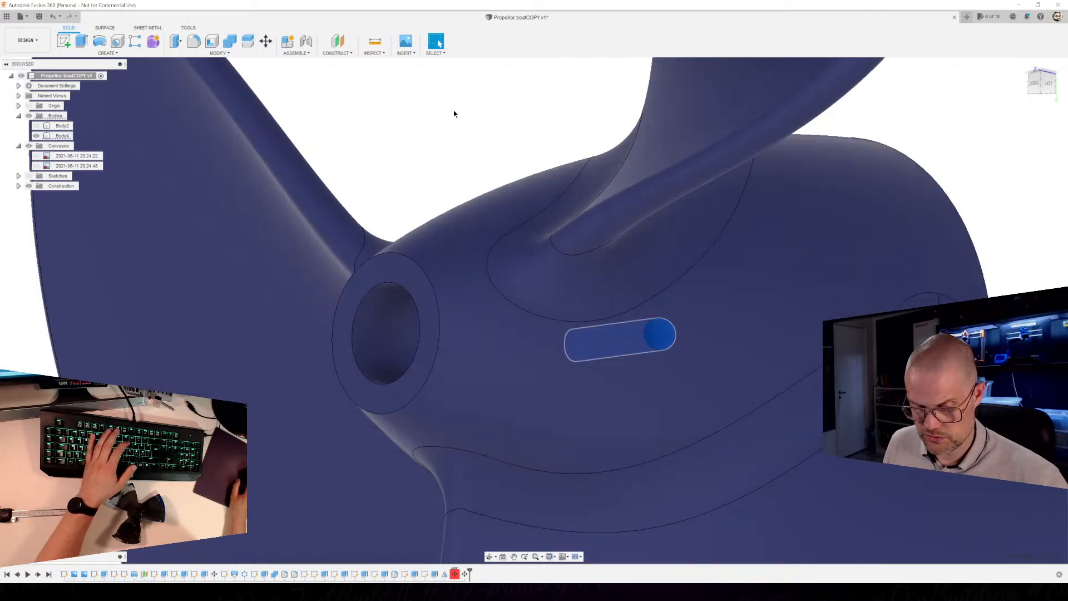
{"action": "left_click", "coordinate": [553, 396]}
{"action": "middle_click_drag", "start_coordinate": [553, 396], "coordinate": [834, 269], "text": "shift"}
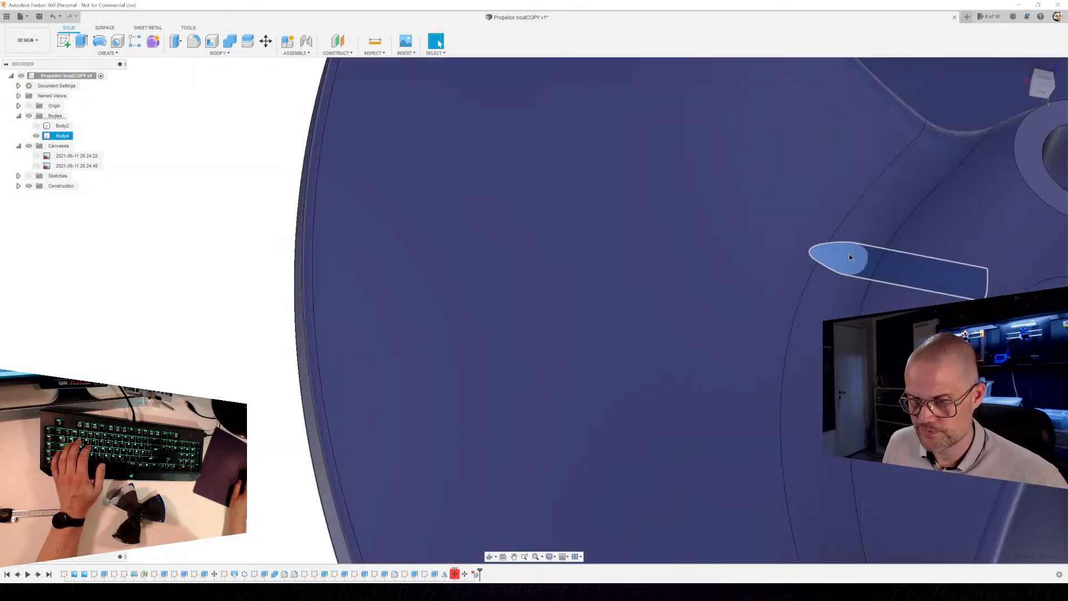
{"action": "left_click", "coordinate": [851, 259]}
{"action": "middle_click_drag", "start_coordinate": [800, 316], "coordinate": [681, 336], "text": "shift"}
{"action": "scroll", "coordinate": [779, 344], "scroll_direction": "up", "scroll_amount": 3}
{"action": "middle_click_drag", "start_coordinate": [800, 325], "coordinate": [784, 350], "text": "shift"}
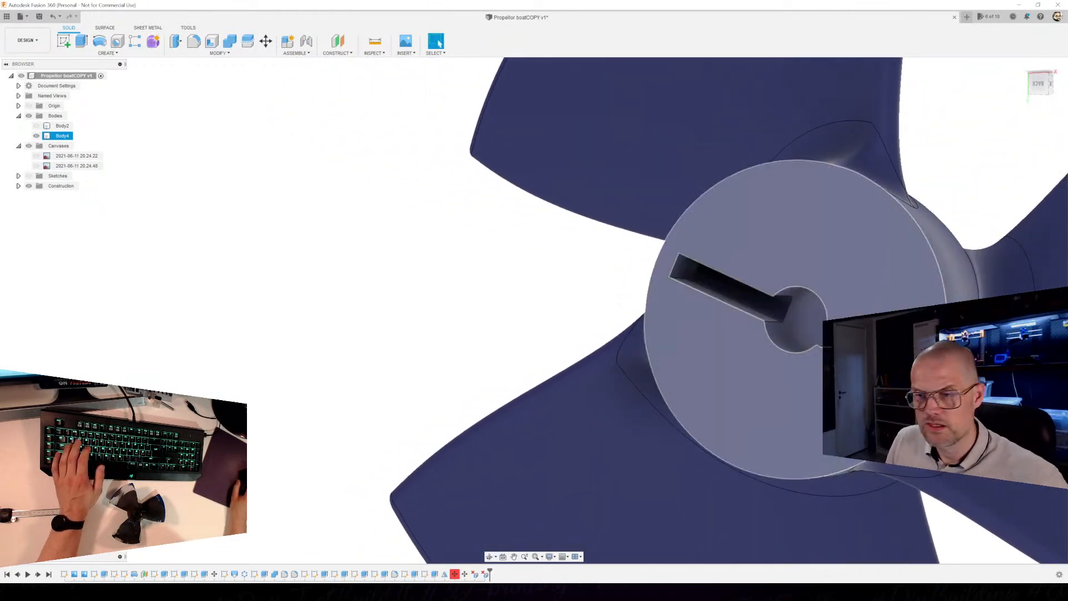
Compare the rotated slot and its end face with the origin planes, displaying the origin only briefly.
{"action": "middle_click_drag", "start_coordinate": [817, 379], "coordinate": [536, 222]}
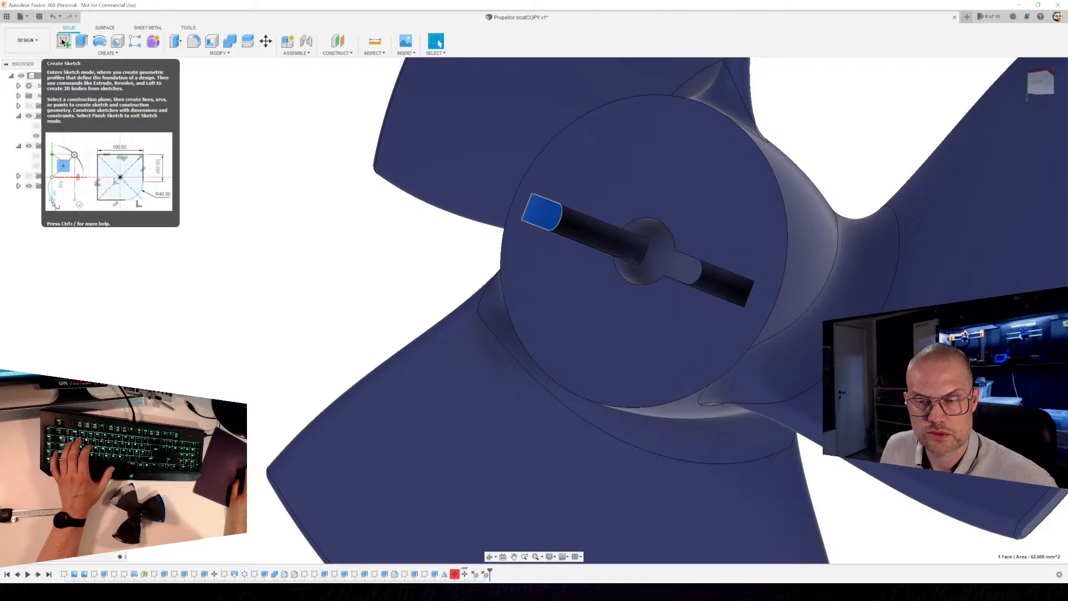
{"action": "middle_click_drag", "start_coordinate": [298, 226], "coordinate": [293, 217], "text": "shift"}
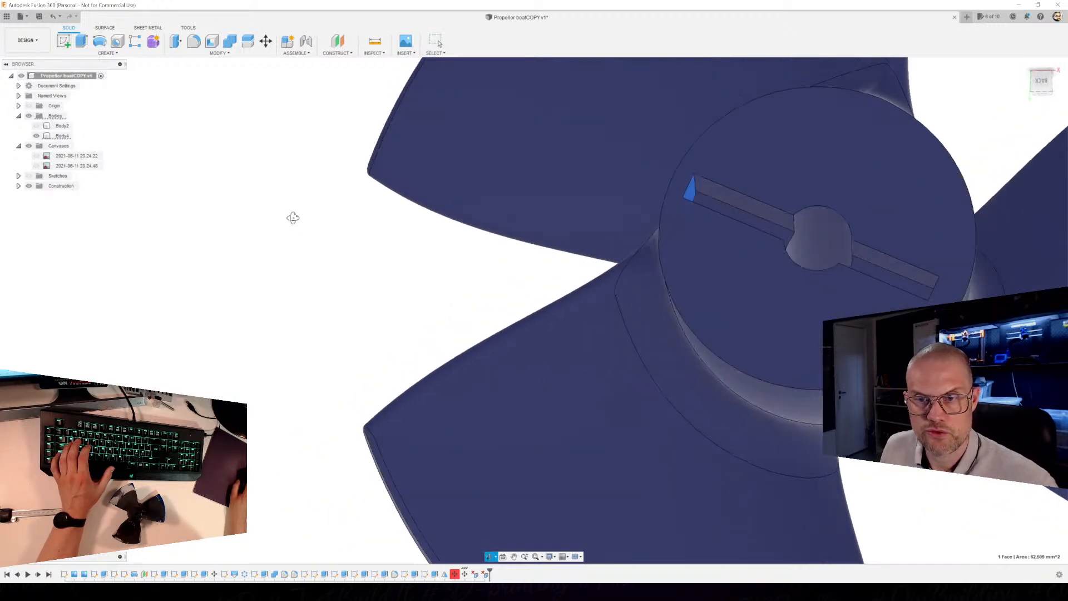
{"action": "middle_click_drag", "start_coordinate": [682, 297], "coordinate": [491, 348]}
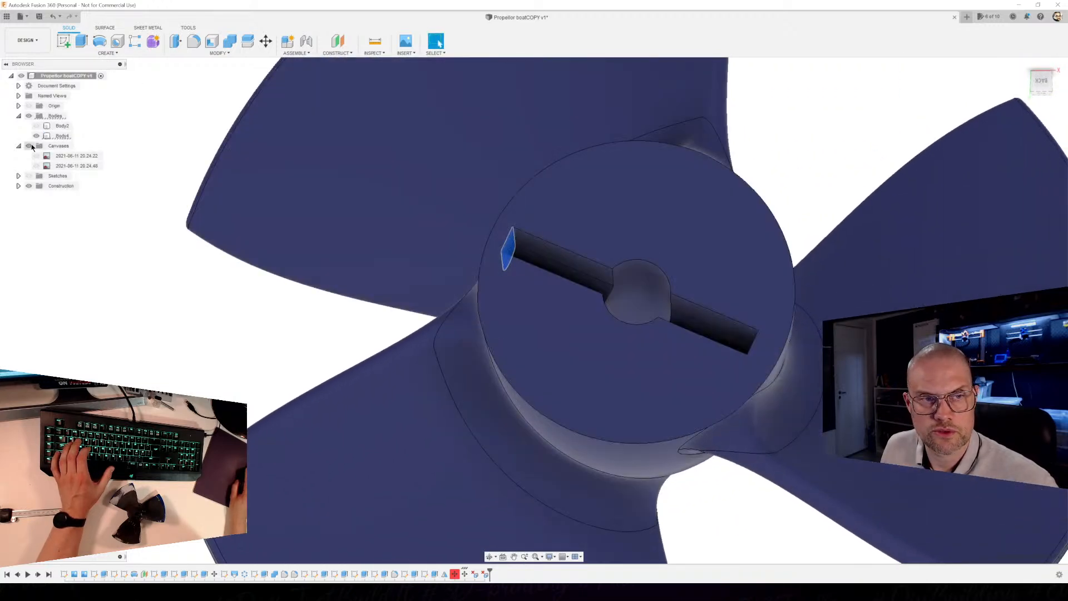
{"action": "left_click", "coordinate": [29, 106]}
{"action": "middle_click_drag", "start_coordinate": [622, 373], "coordinate": [626, 303], "text": "shift"}
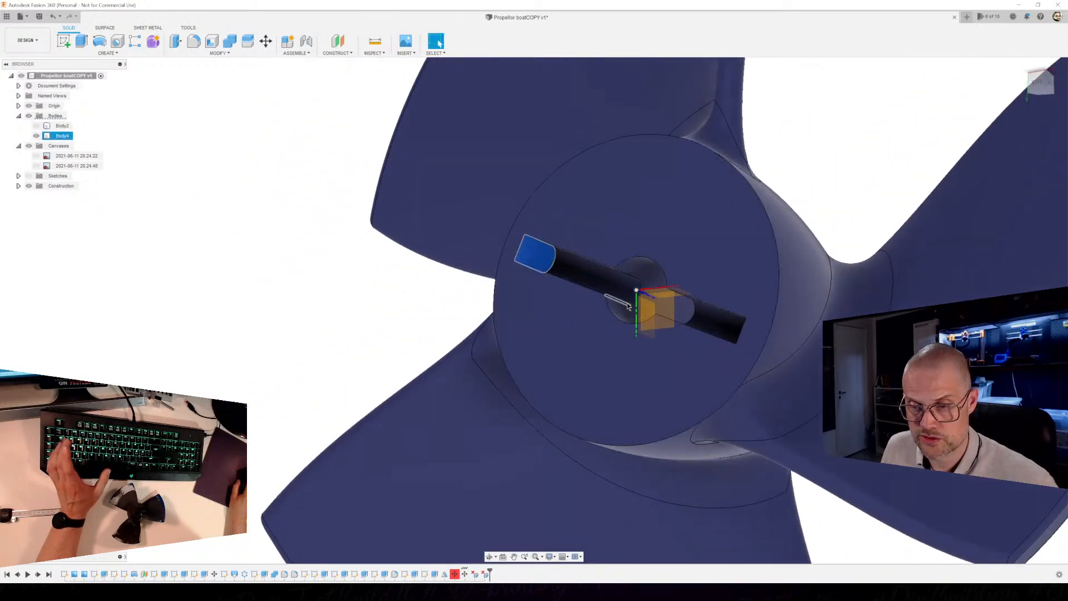
{"action": "left_click", "coordinate": [27, 106]}
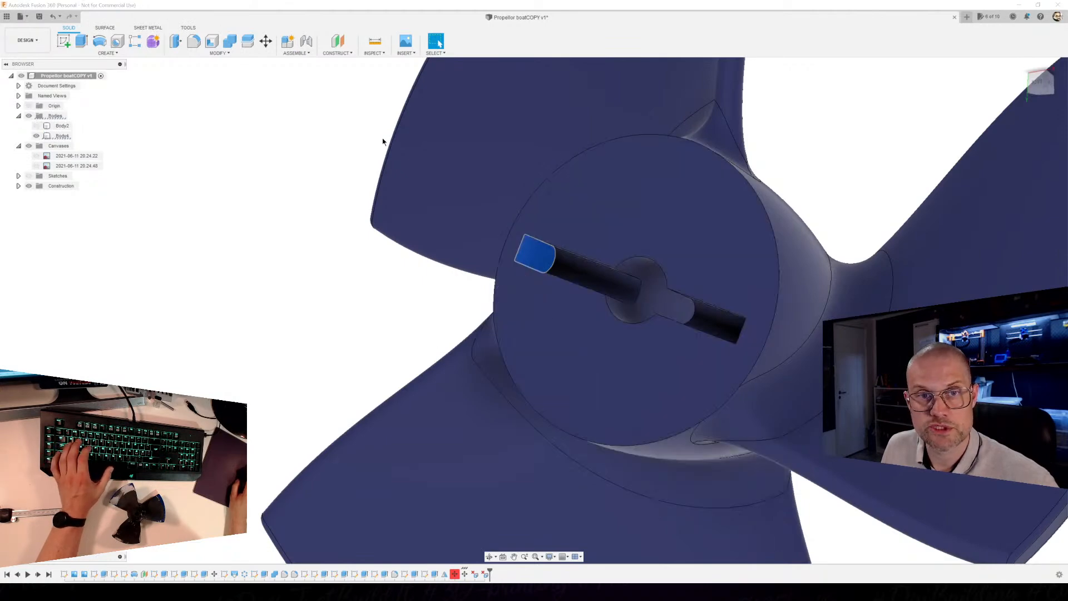
Create a midplane between the two opposite end faces of the rotated slot in the hub.
{"action": "left_click", "coordinate": [342, 54]}
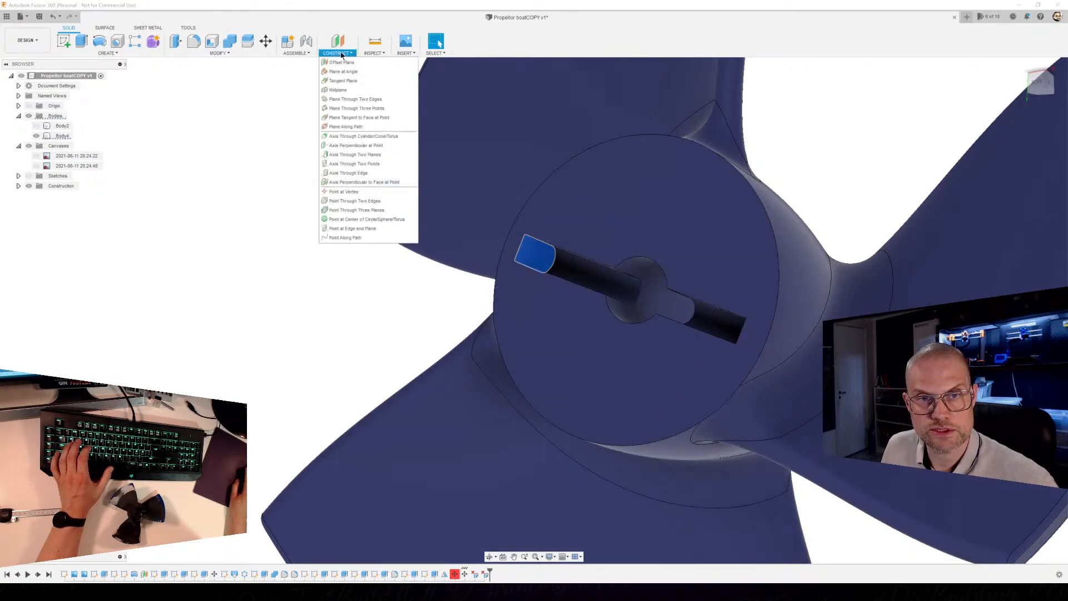
{"action": "left_click", "coordinate": [341, 45]}
{"action": "left_click", "coordinate": [336, 38]}
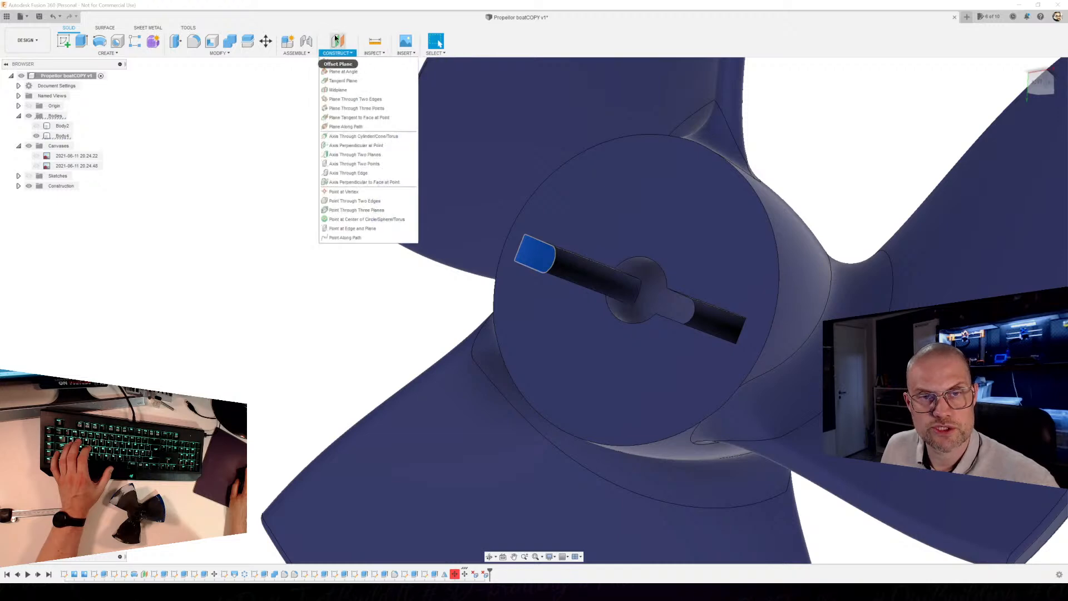
{"action": "left_click", "coordinate": [336, 90]}
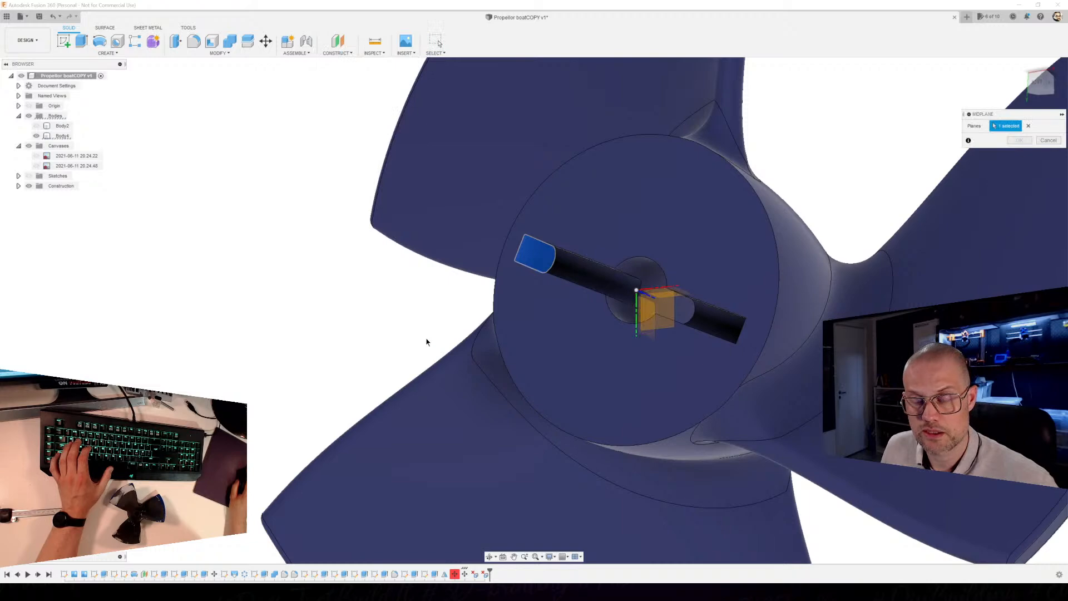
{"action": "left_click", "coordinate": [533, 258]}
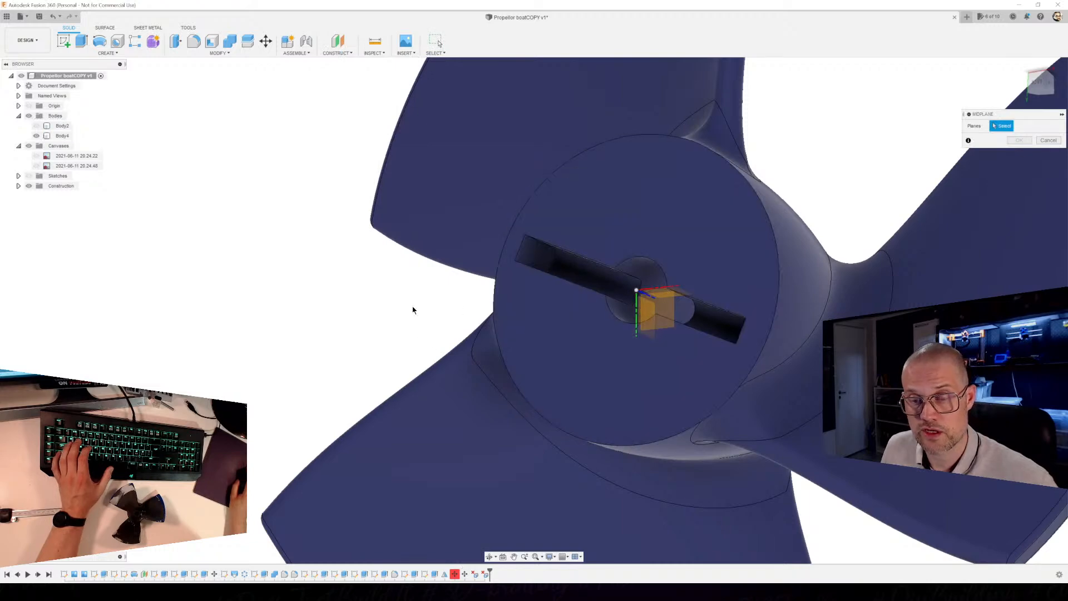
{"action": "left_click", "coordinate": [536, 249]}
{"action": "middle_click_drag", "start_coordinate": [334, 312], "coordinate": [379, 341], "text": "shift"}
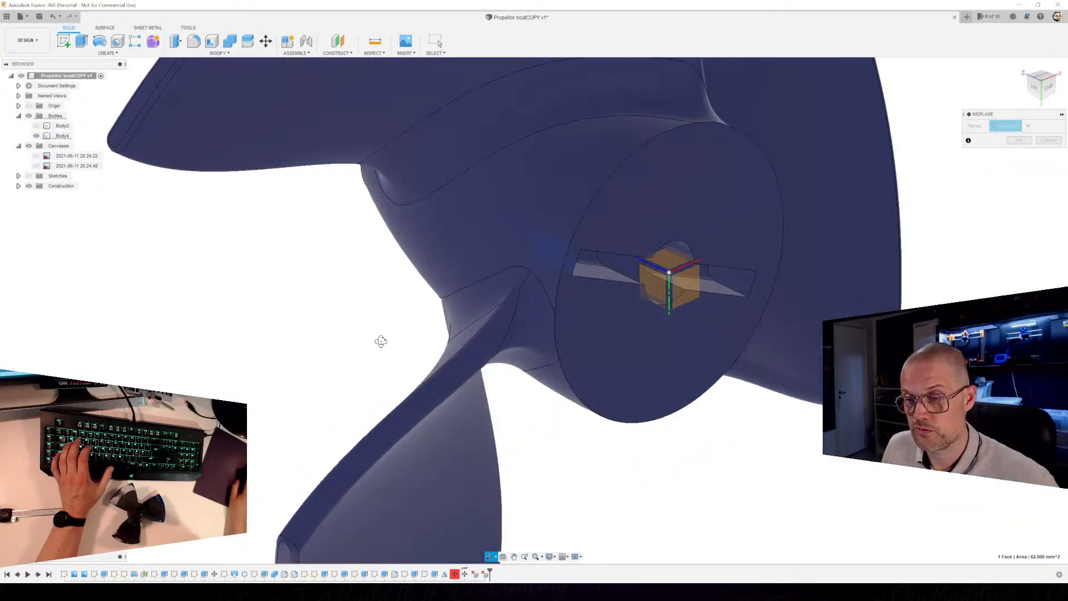
{"action": "left_click", "coordinate": [739, 279]}
{"action": "mouse_move", "coordinate": [689, 359]}
{"action": "middle_mouse_down", "text": "shift"}
{"action": "mouse_move", "coordinate": [672, 400]}
{"action": "mouse_move", "coordinate": [627, 335]}
{"action": "mouse_move", "coordinate": [656, 357]}
{"action": "mouse_move", "coordinate": [697, 345]}
{"action": "mouse_move", "coordinate": [686, 373]}
{"action": "middle_mouse_up", "text": "shift"}
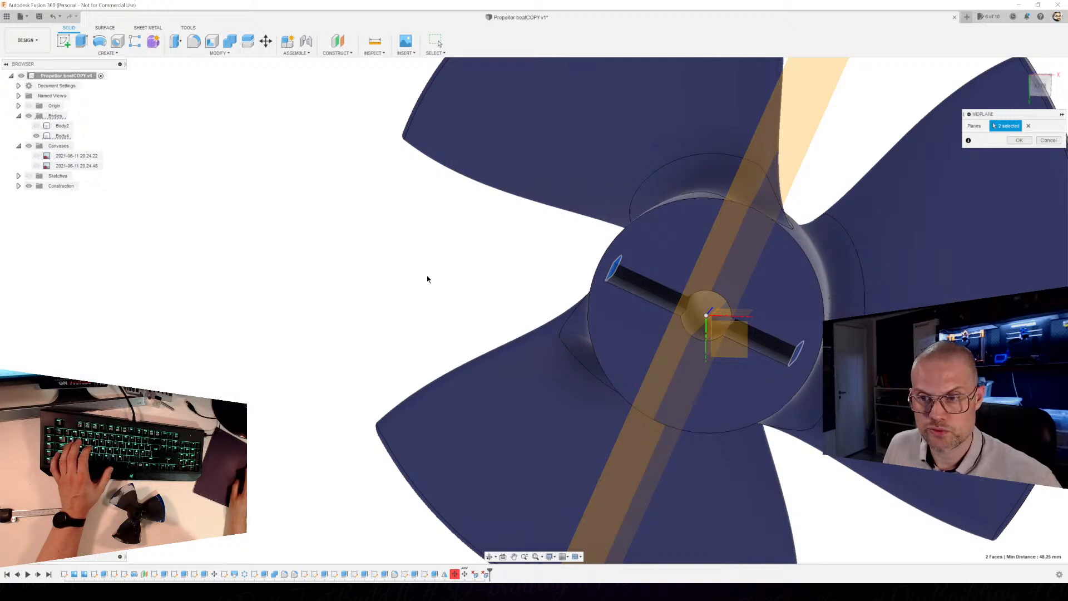
{"action": "middle_click_drag", "start_coordinate": [430, 278], "coordinate": [403, 270], "text": "shift"}
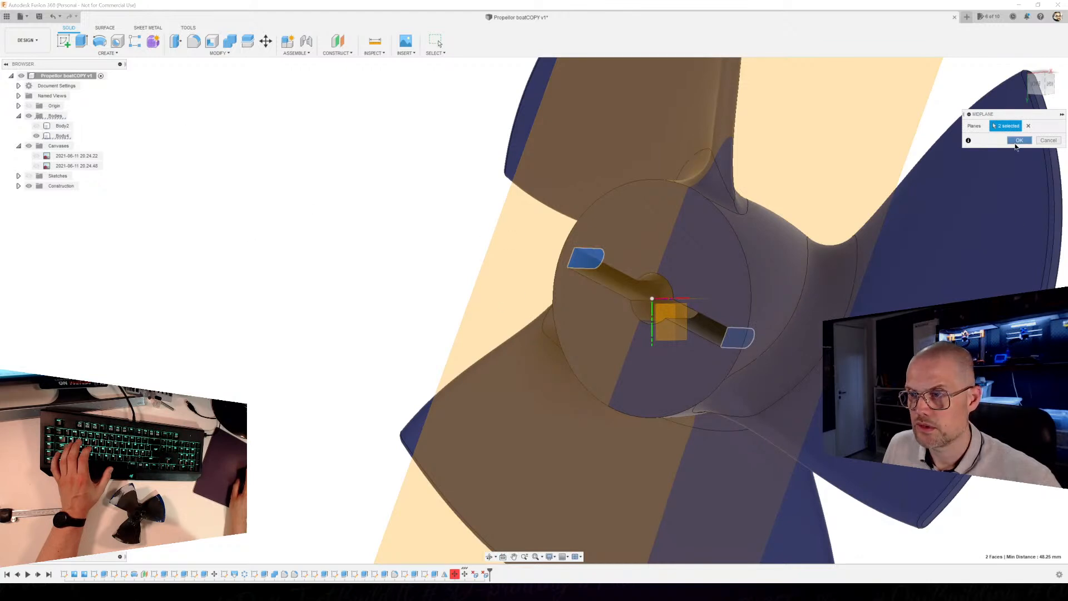
{"action": "left_click", "coordinate": [1015, 142]}
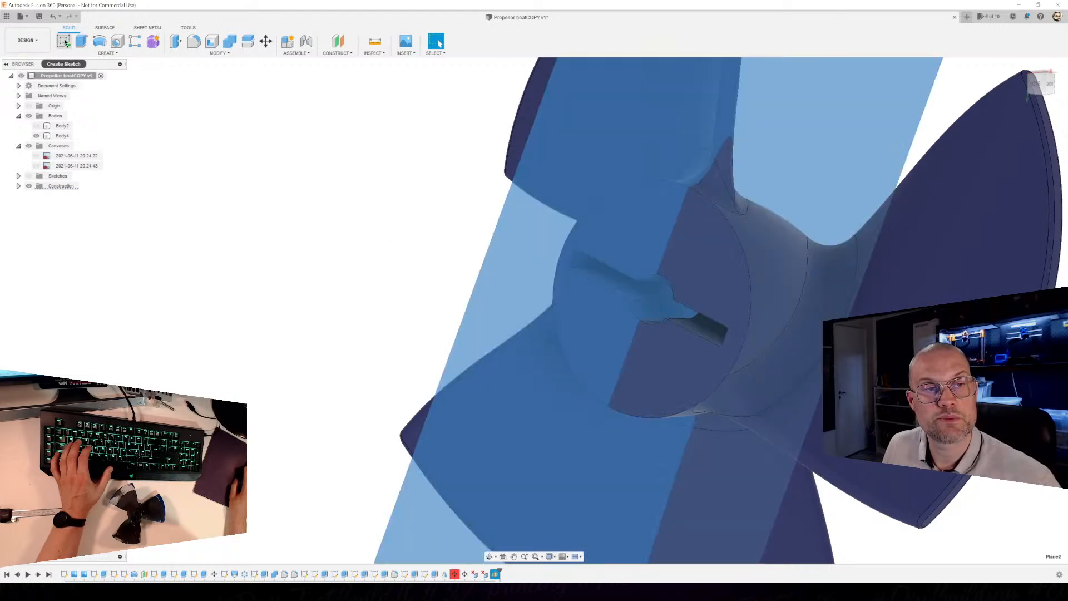
Start a new sketch on the midplane through the hub and view it straight on.
{"action": "left_click", "coordinate": [65, 42]}
{"action": "left_click", "coordinate": [482, 416]}
{"action": "middle_click_drag", "start_coordinate": [482, 417], "coordinate": [577, 422], "text": "shift"}
{"action": "left_click", "coordinate": [751, 332]}
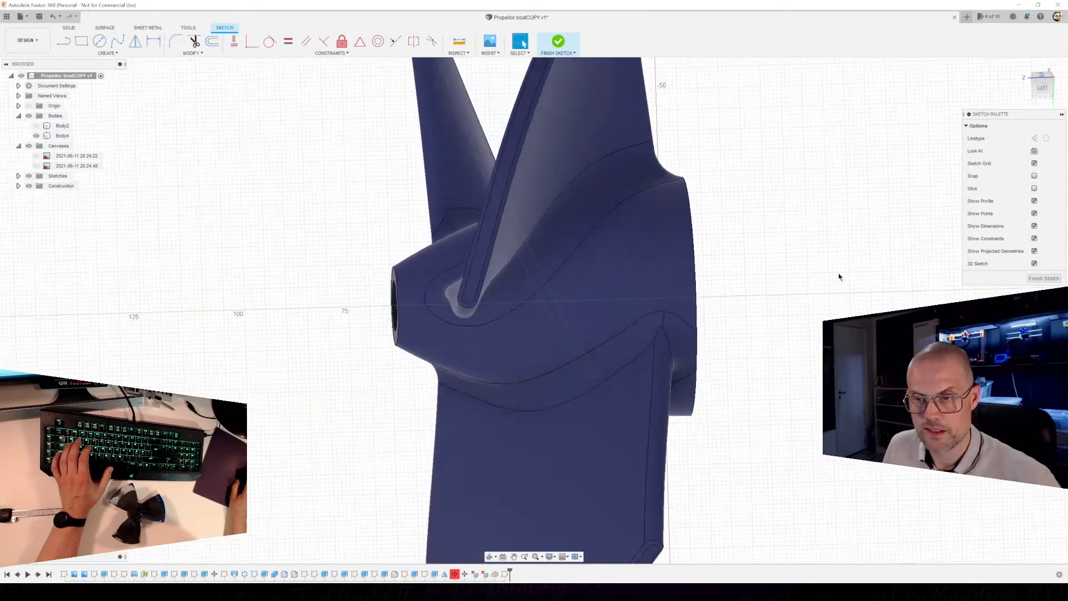
{"action": "left_click", "coordinate": [1039, 91]}
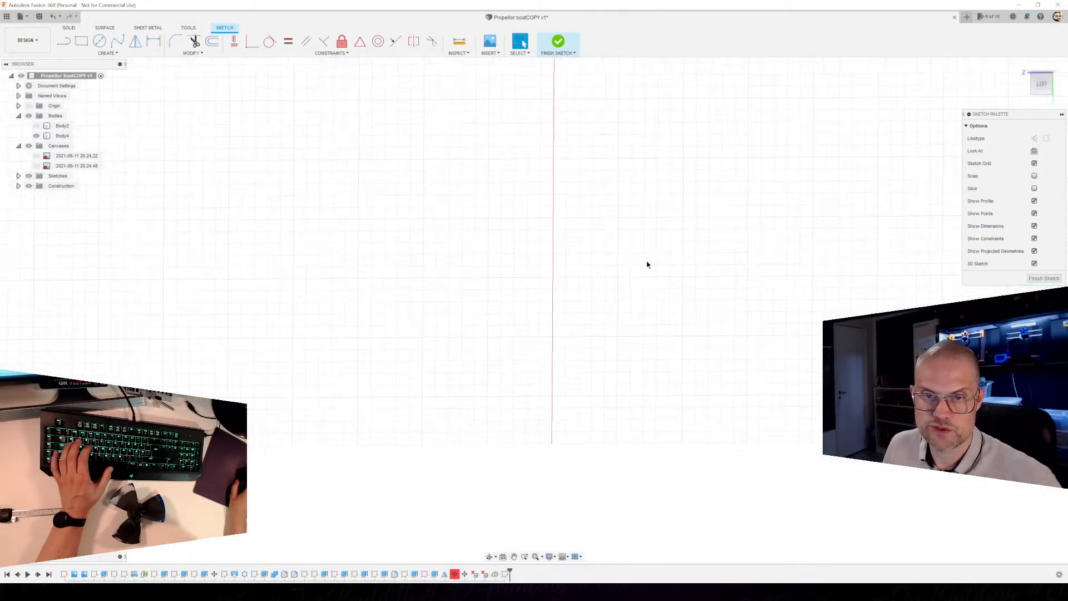
{"action": "middle_click_drag", "start_coordinate": [717, 247], "coordinate": [714, 369]}
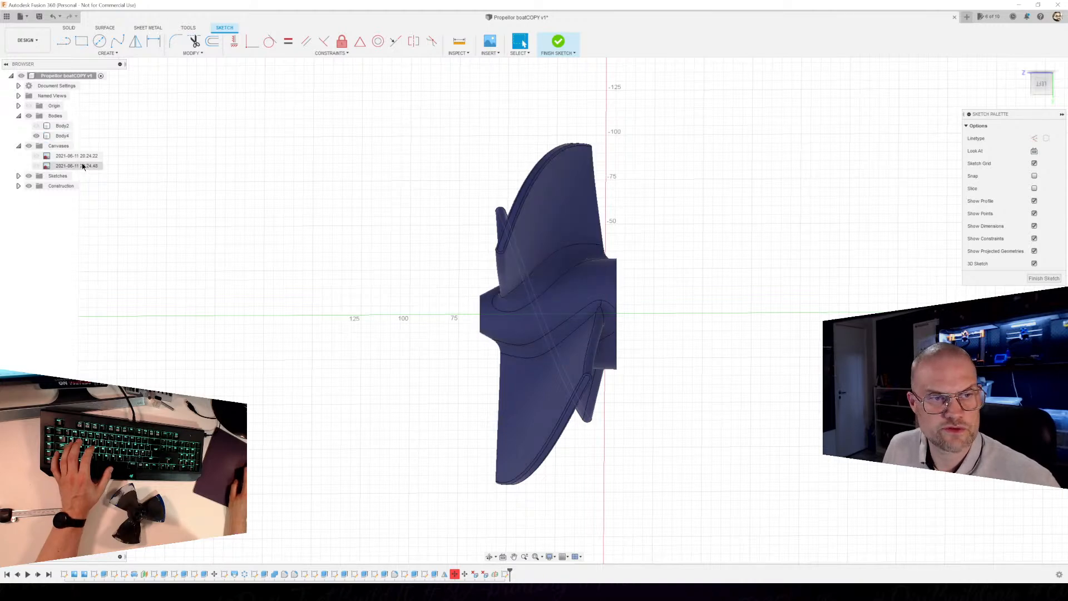
{"action": "left_click", "coordinate": [37, 137]}
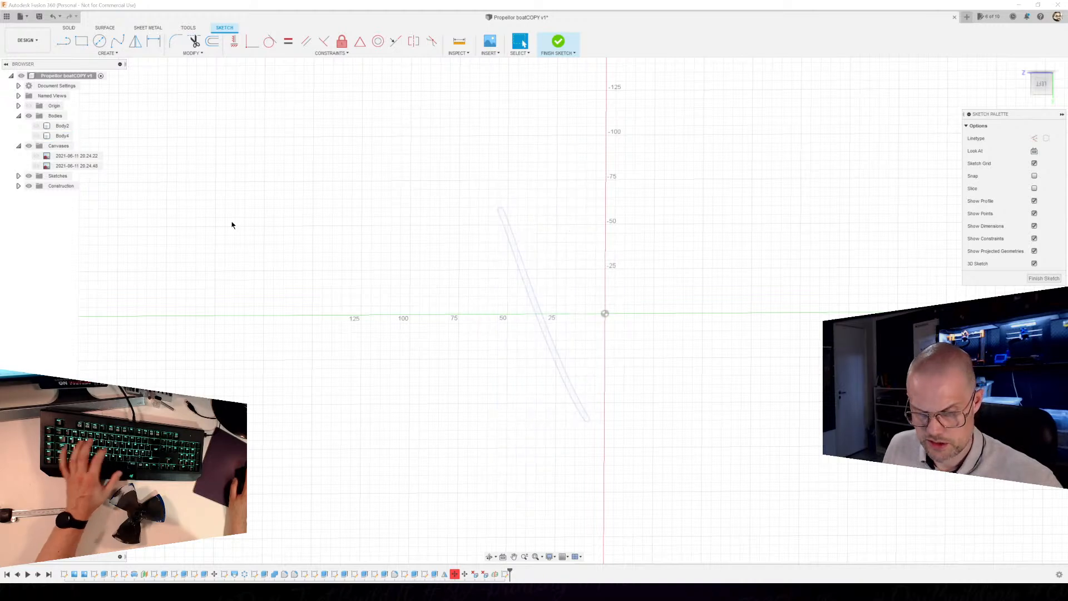
{"action": "key", "text": "l"}
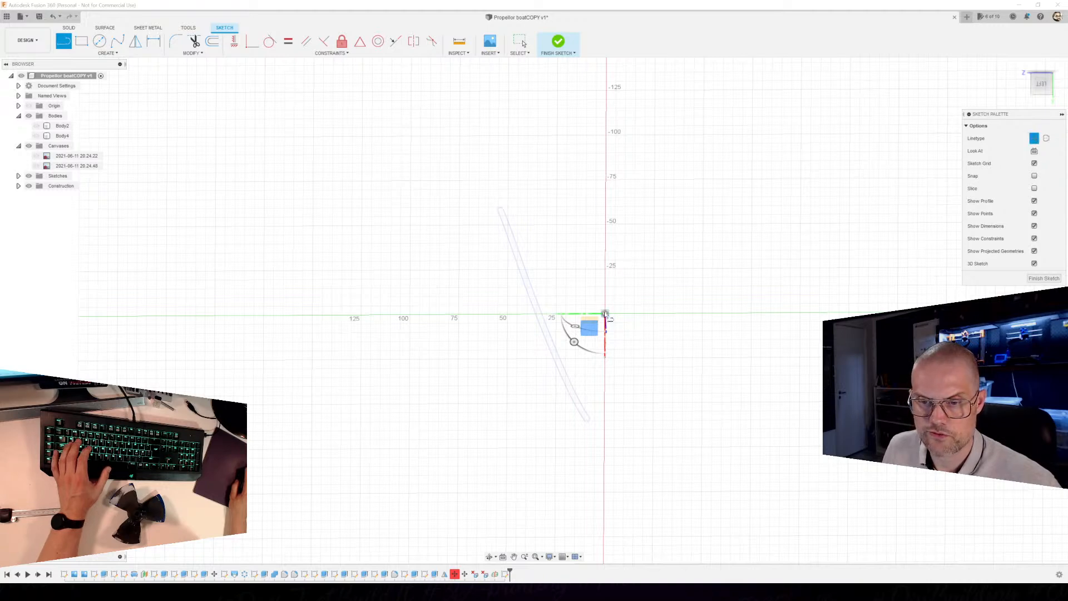
{"action": "key", "text": "Escape"}
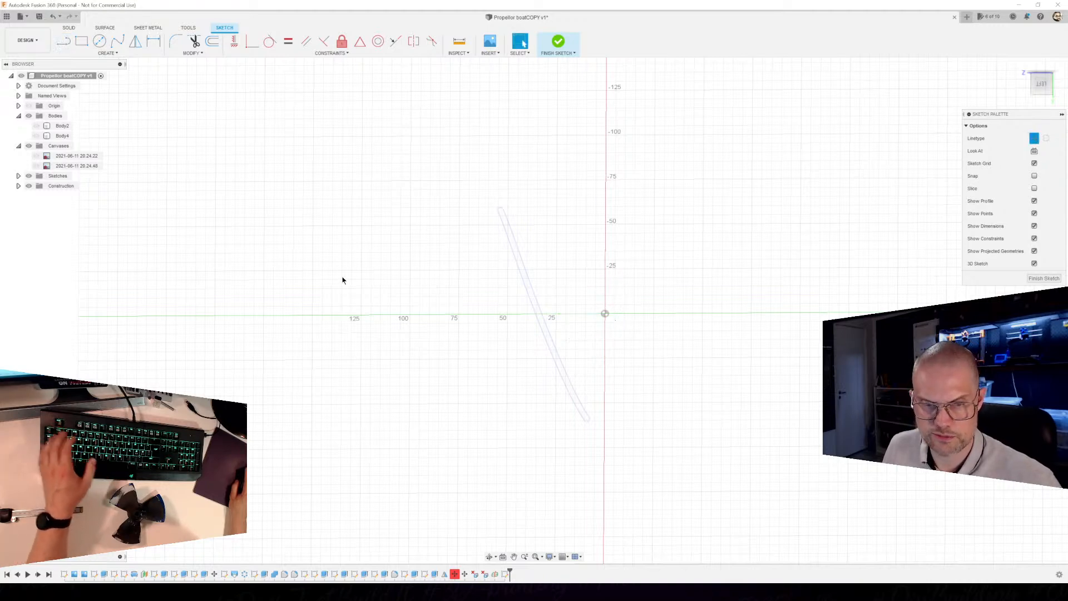
{"action": "left_click", "coordinate": [36, 136]}
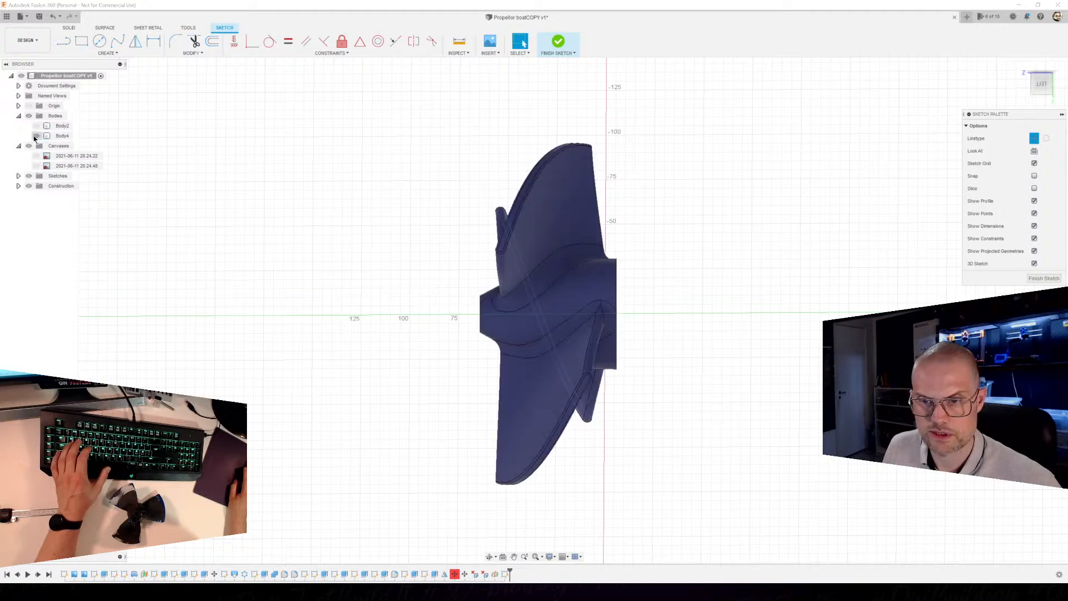
Project the hub's slotted end face into the sketch and finish the sketch.
{"action": "key", "text": "p"}
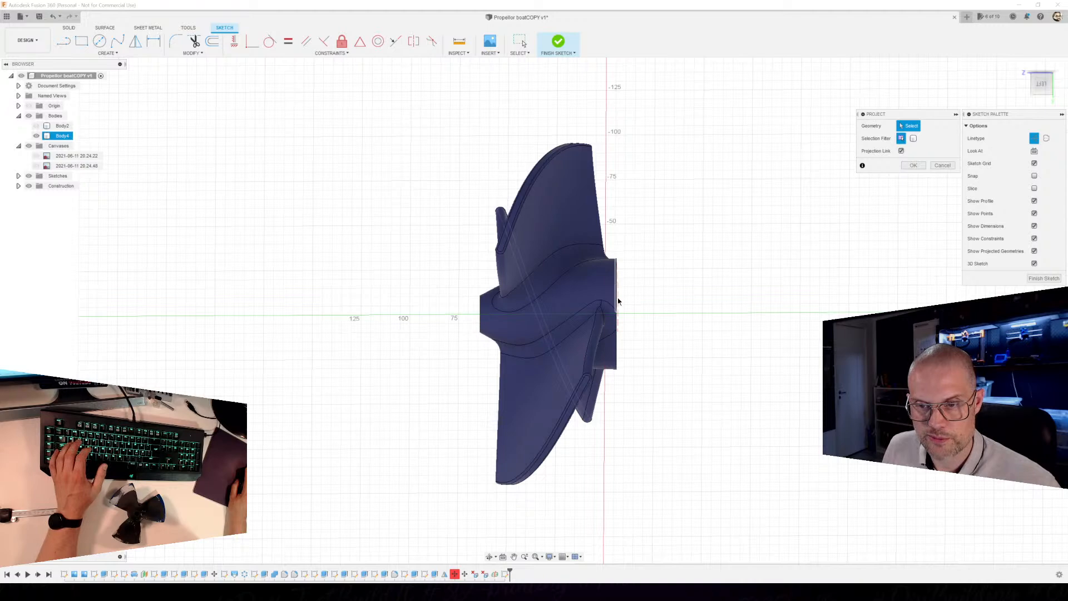
{"action": "middle_click_drag", "start_coordinate": [665, 360], "coordinate": [656, 360], "text": "shift"}
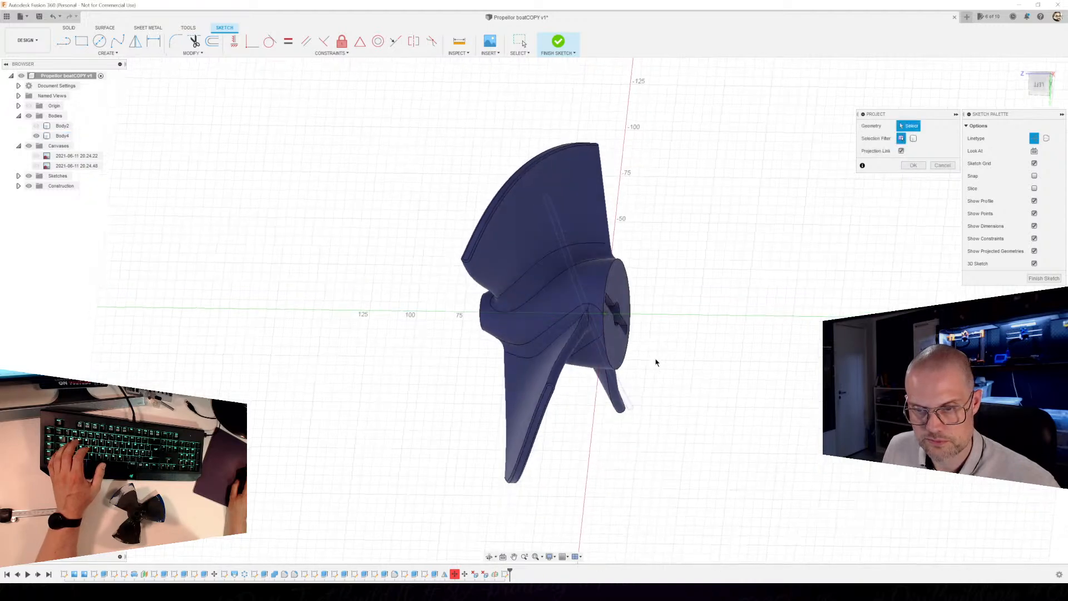
{"action": "left_click", "coordinate": [629, 305]}
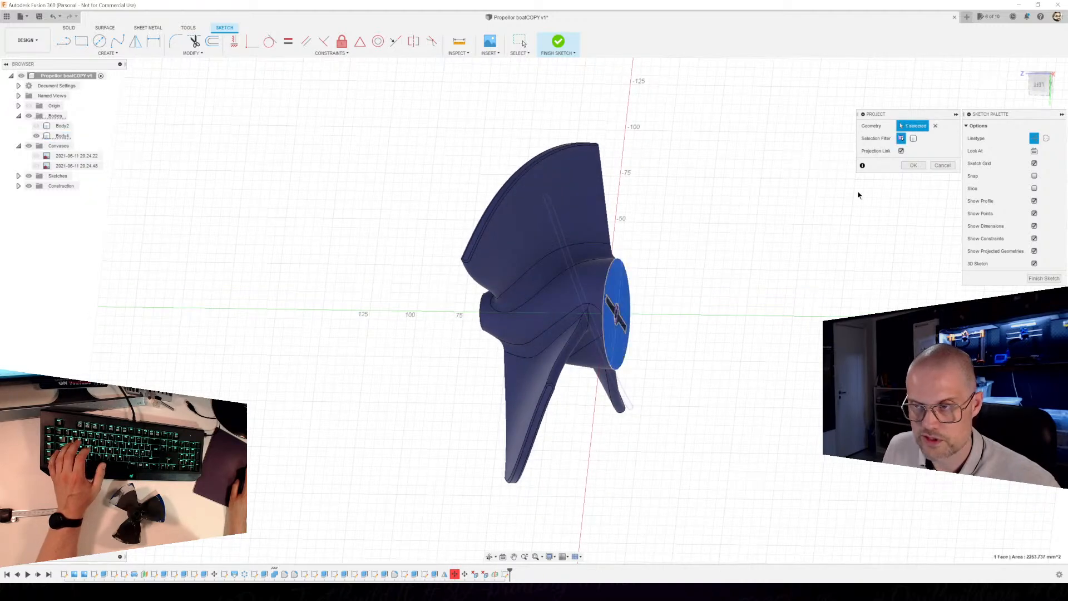
{"action": "left_click", "coordinate": [911, 167]}
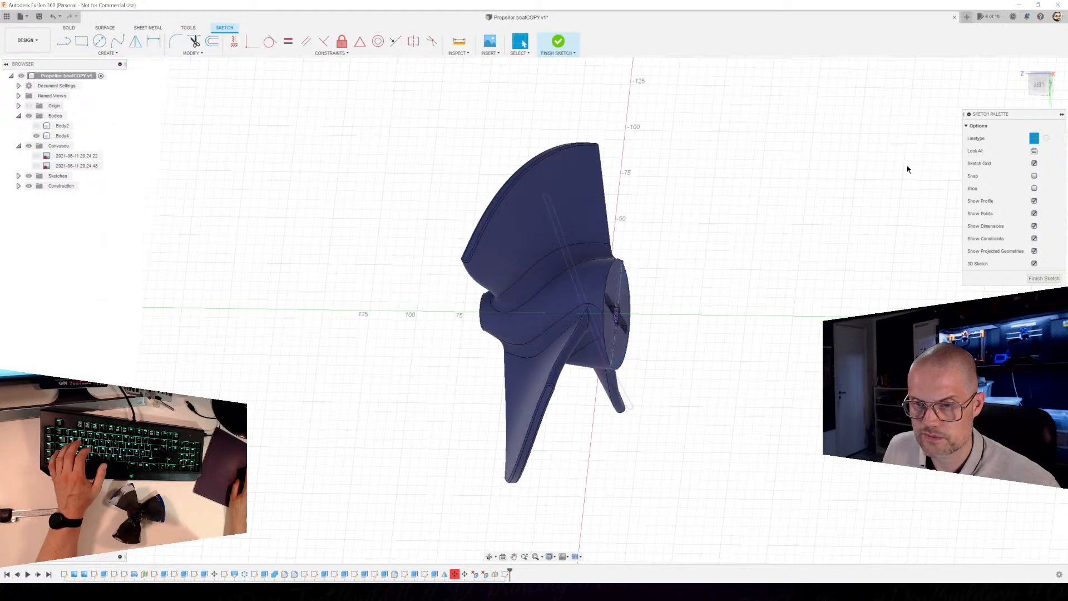
{"action": "left_click", "coordinate": [1038, 86]}
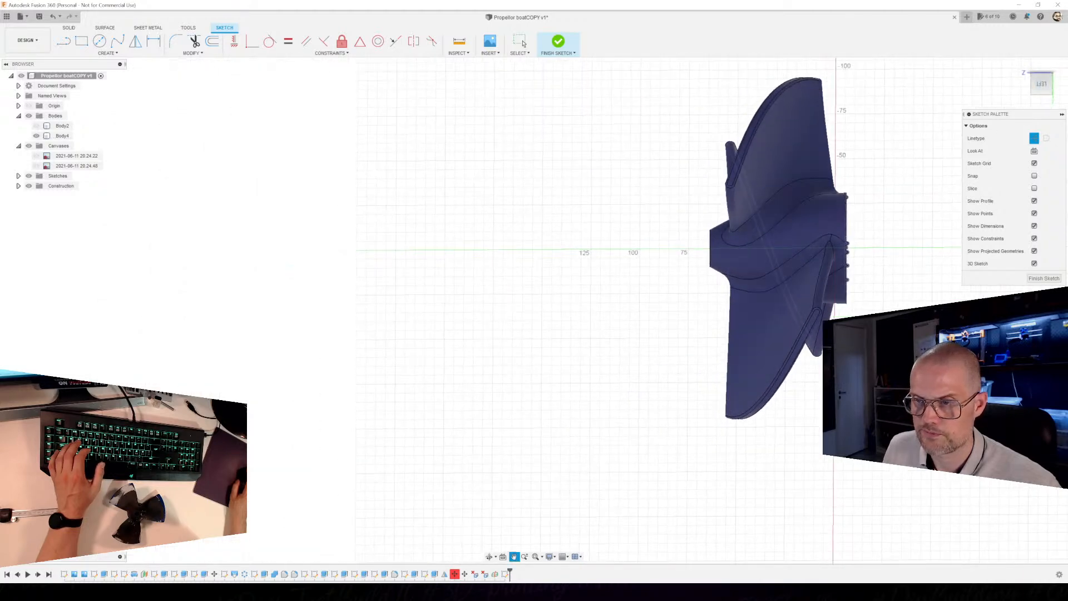
{"action": "left_click", "coordinate": [558, 43]}
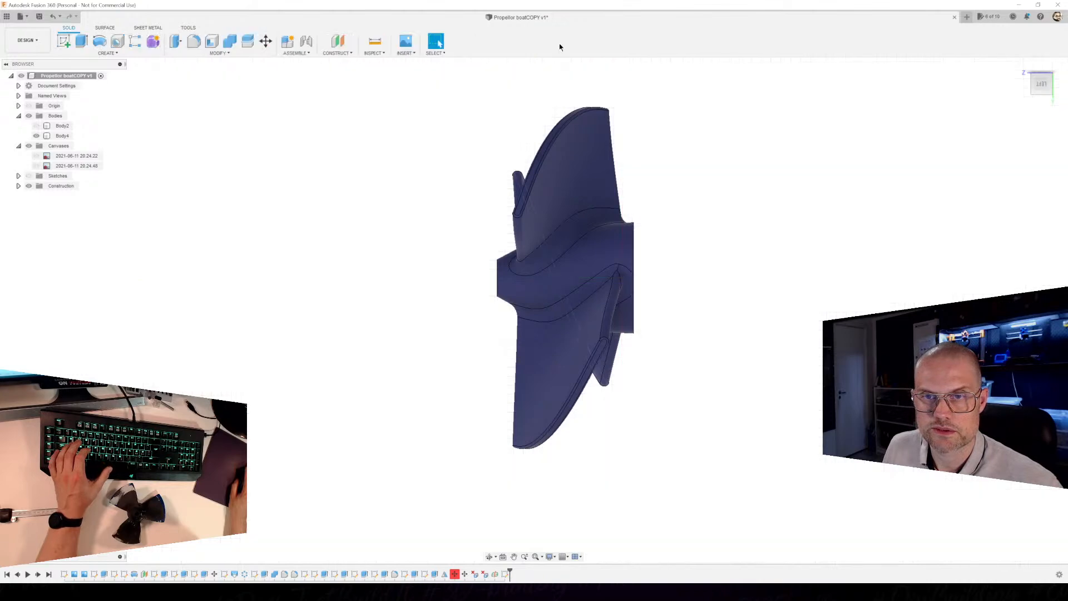
Reopen the midplane sketch for editing and hide the propeller body.
{"action": "right_click", "coordinate": [505, 574]}
{"action": "left_click", "coordinate": [525, 490]}
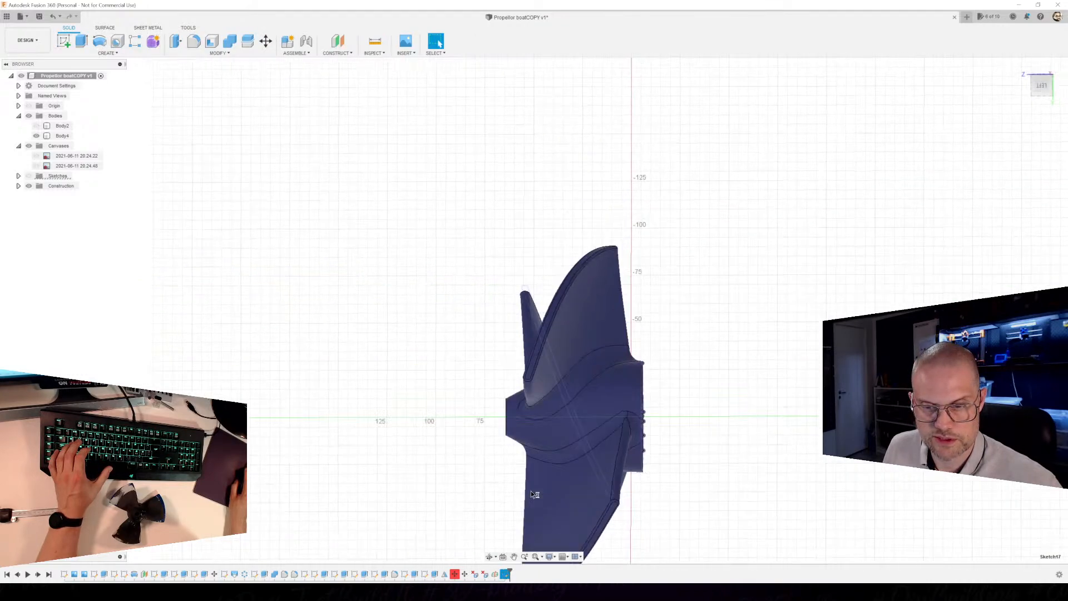
{"action": "scroll", "coordinate": [608, 341], "scroll_direction": "up", "scroll_amount": 3}
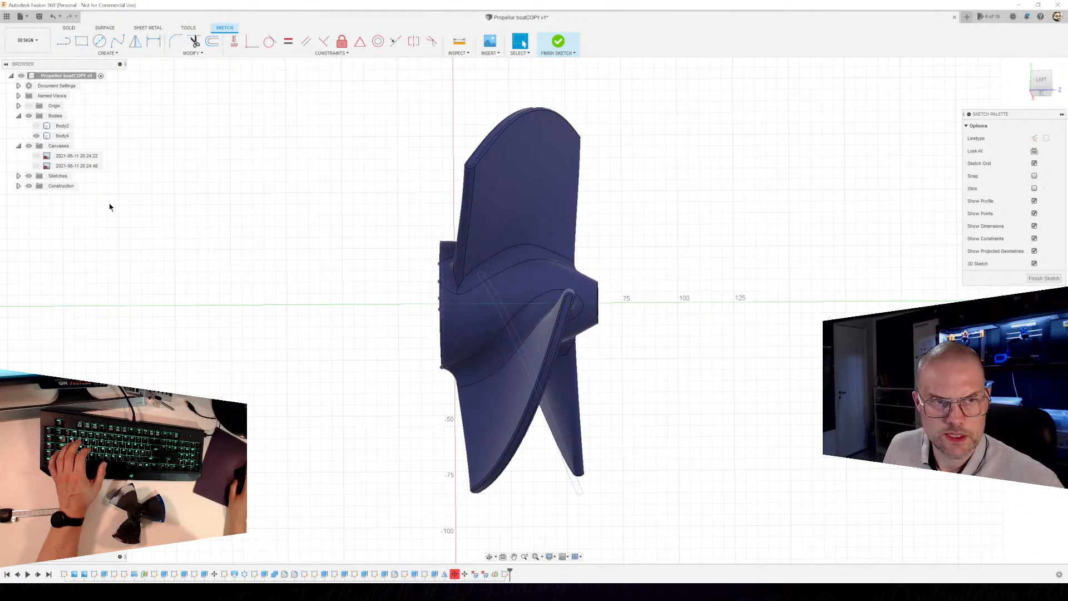
{"action": "left_click", "coordinate": [37, 136]}
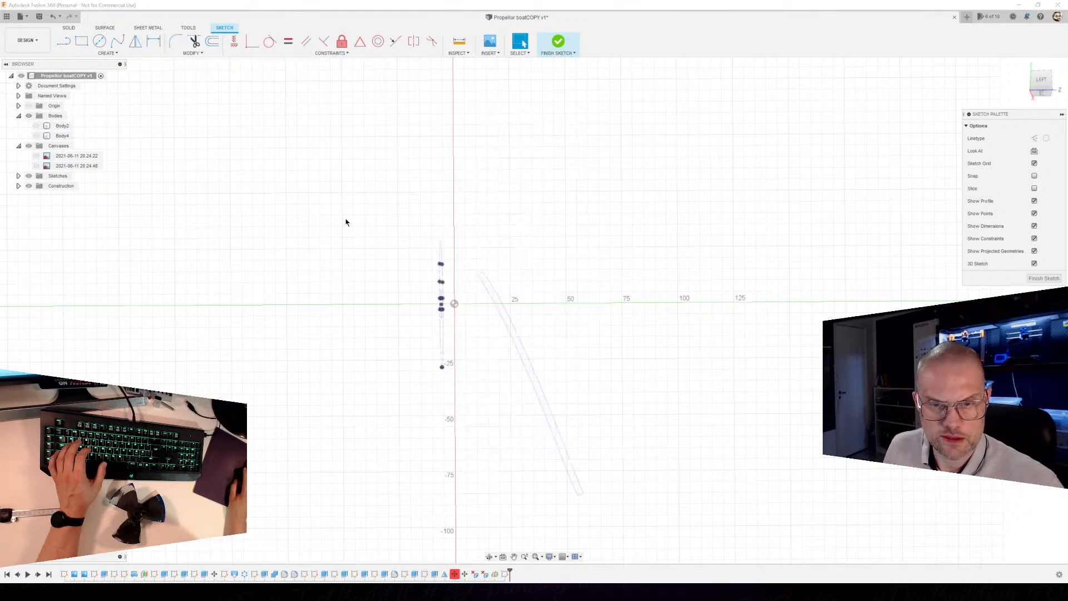
Try a 45.5 mm construction line along the hub axis starting on the projected end face's outer edge, and undo it.
{"action": "key", "text": "l"}
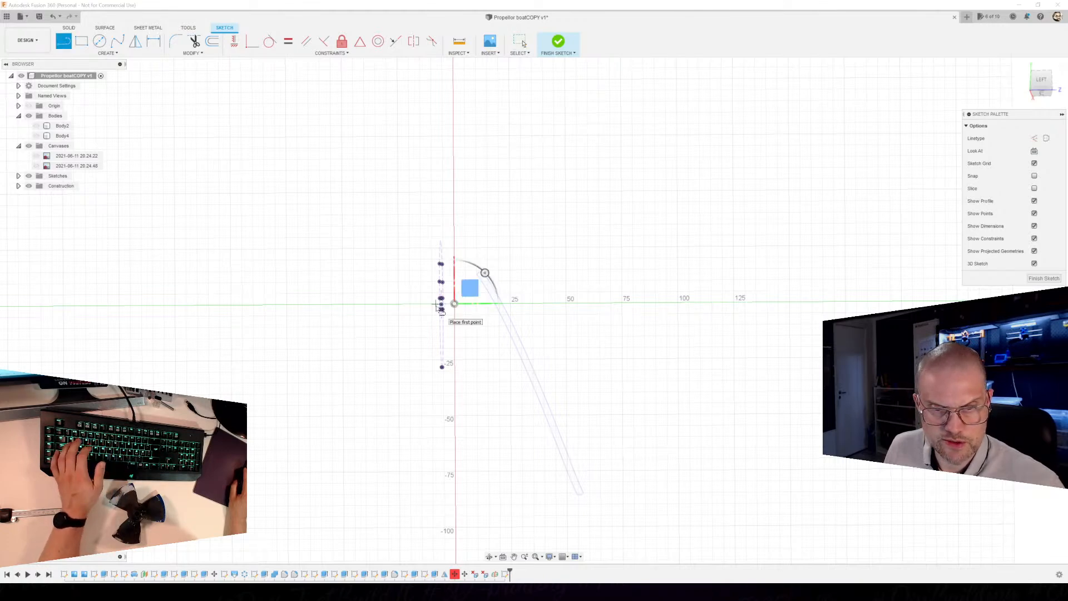
{"action": "scroll", "coordinate": [435, 314], "scroll_direction": "up", "scroll_amount": 6}
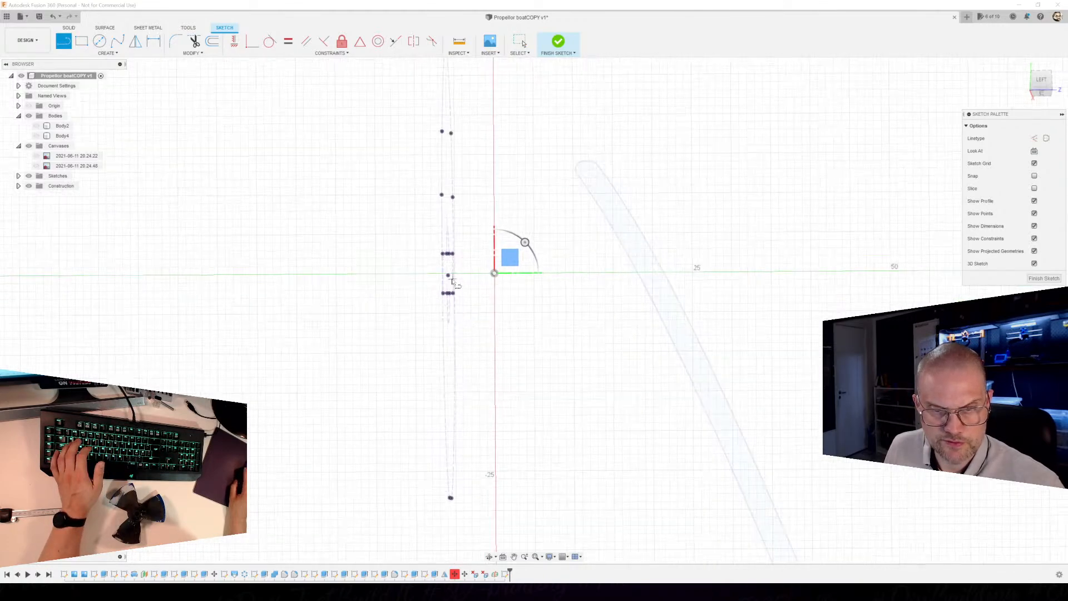
{"action": "left_click", "coordinate": [443, 274]}
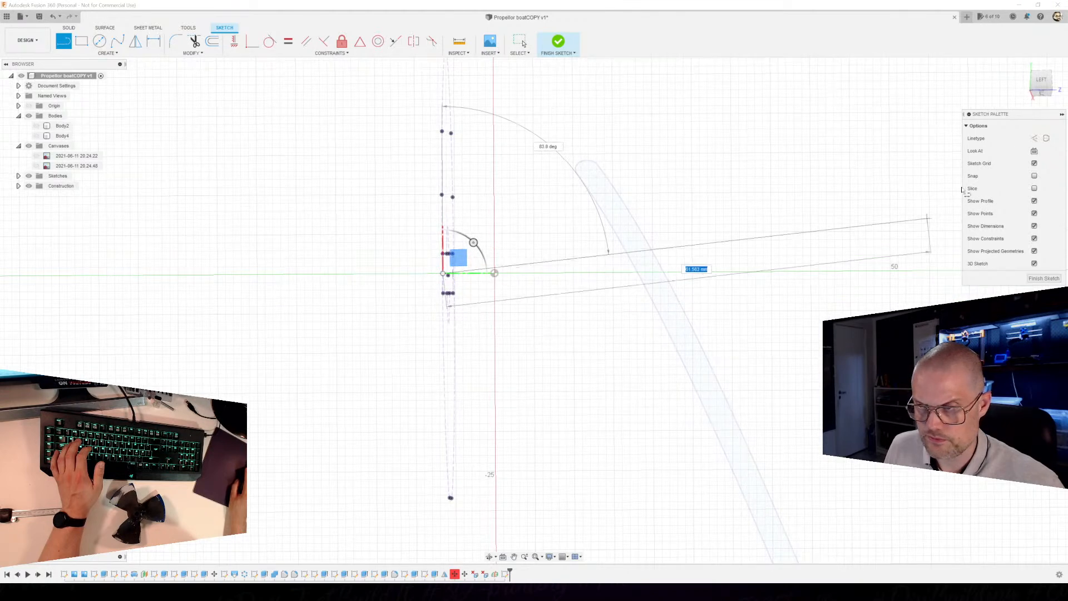
{"action": "left_click", "coordinate": [1034, 138]}
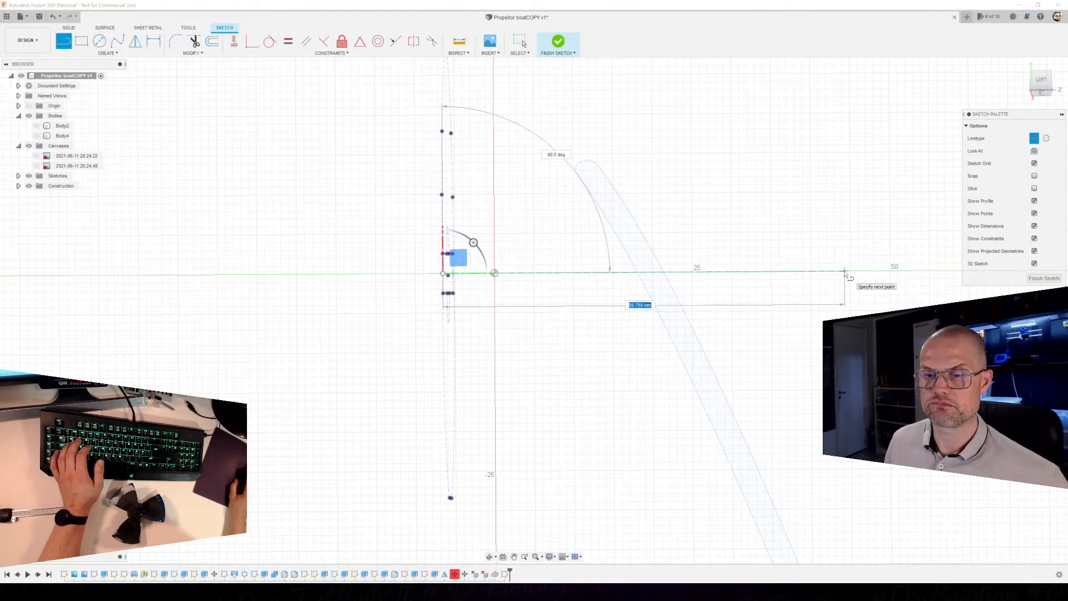
{"action": "type", "text": "45.5"}
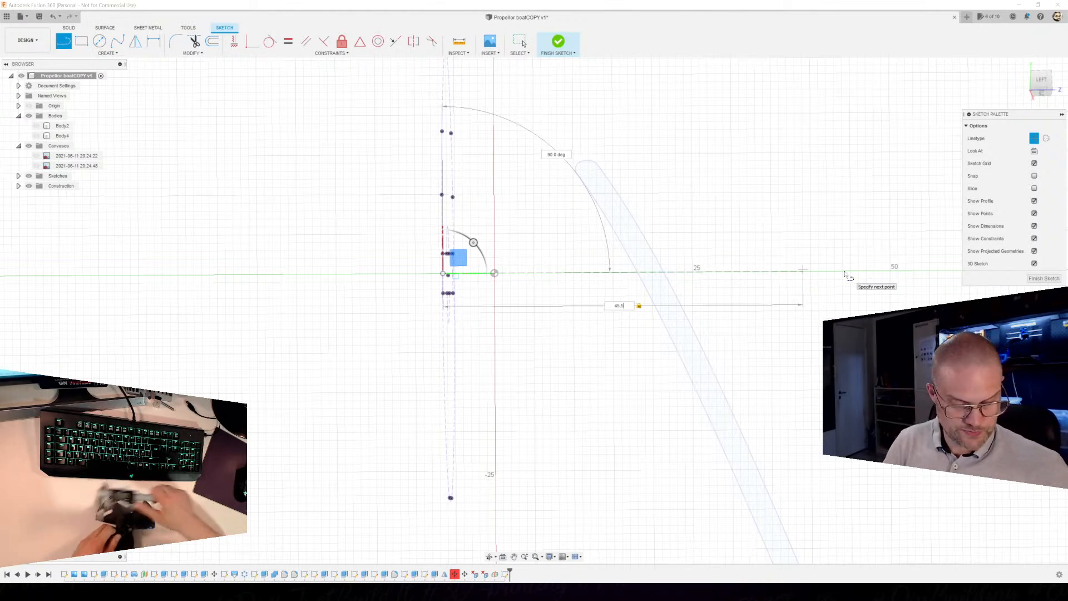
{"action": "key", "text": "Return"}
{"action": "key", "text": "Escape"}
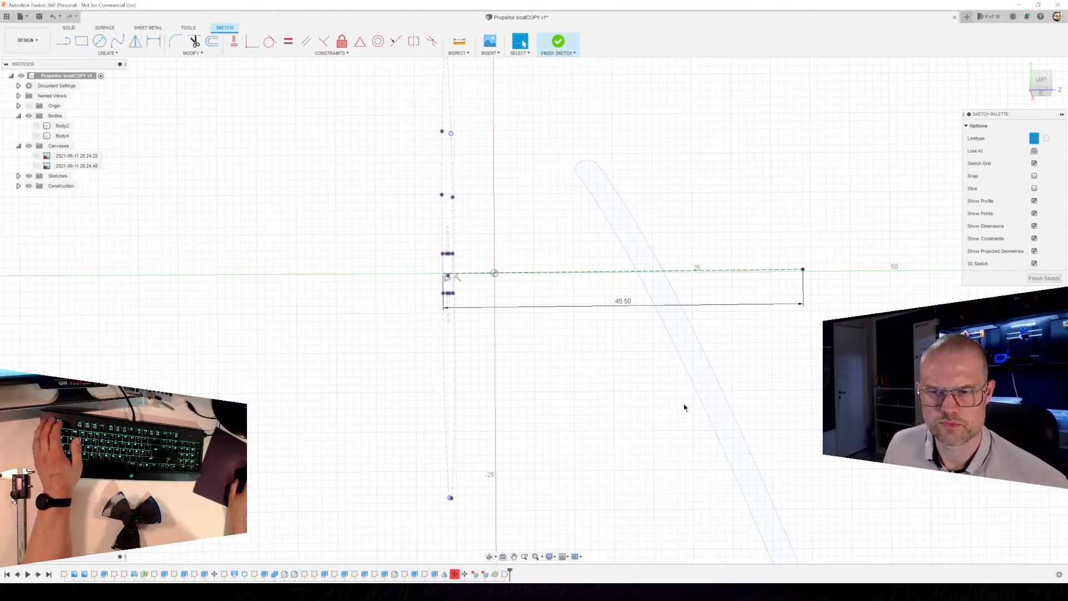
{"action": "key", "text": "ctrl+z"}
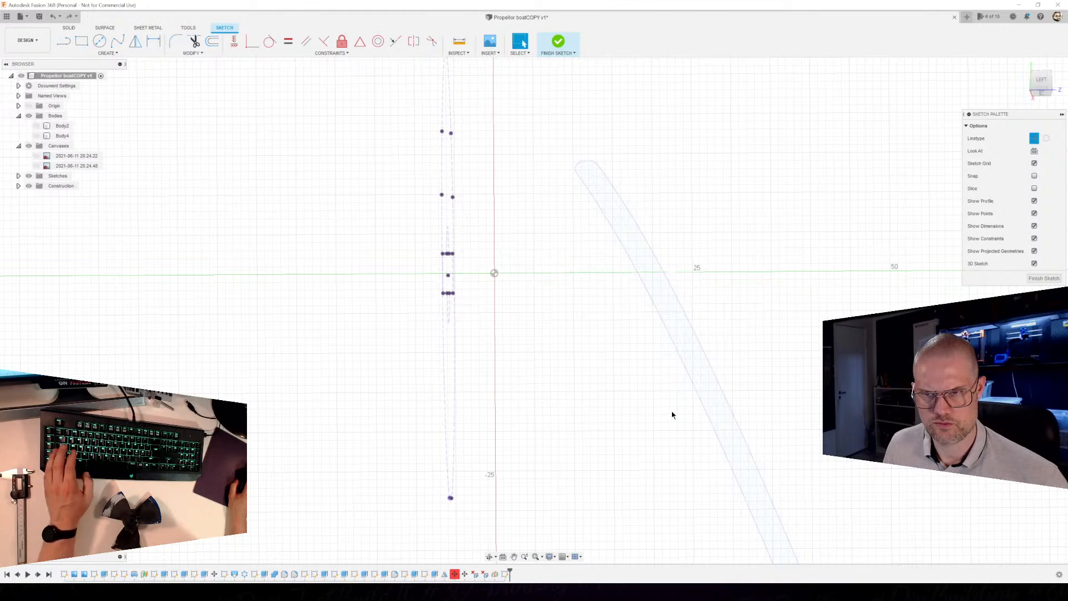
Draw a 45.5 mm construction line at 90 degrees from the centre of the projected end face along the hub axis.
{"action": "key", "text": "l"}
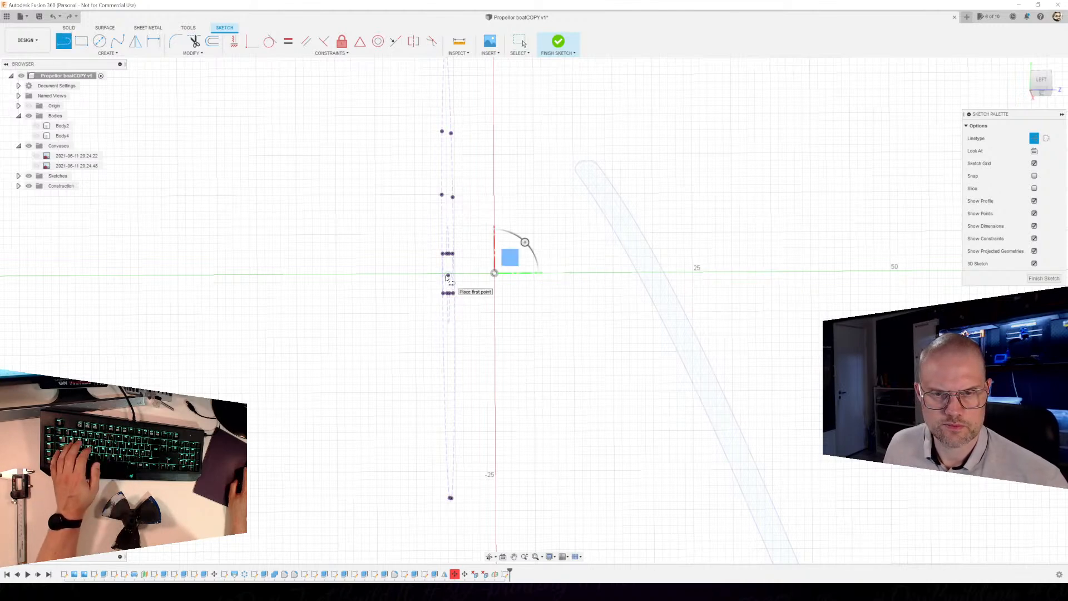
{"action": "left_click", "coordinate": [447, 275]}
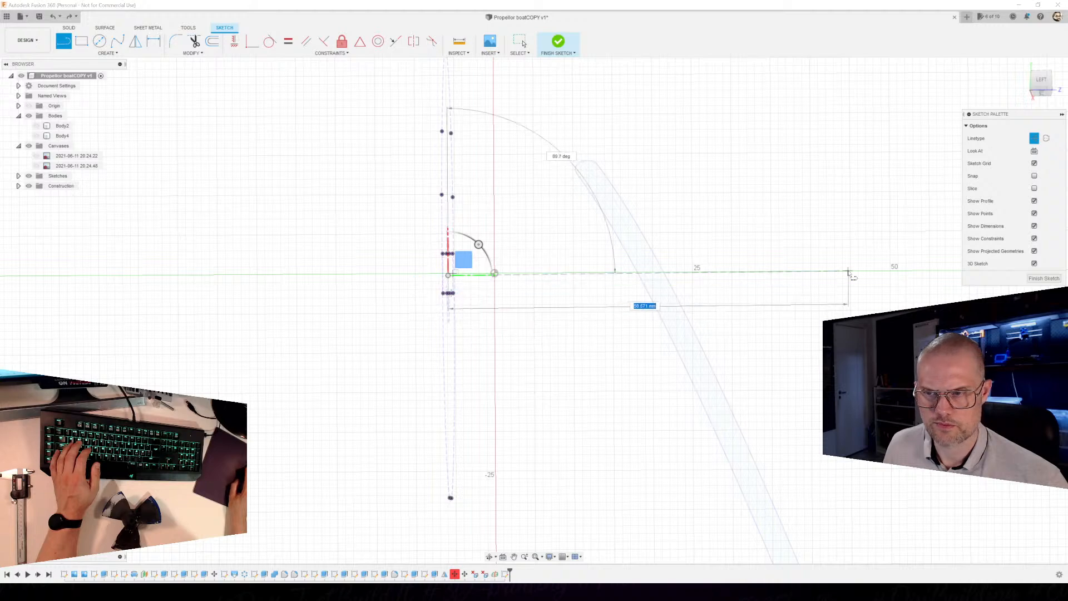
{"action": "type", "text": "45.5"}
{"action": "key", "text": "Tab"}
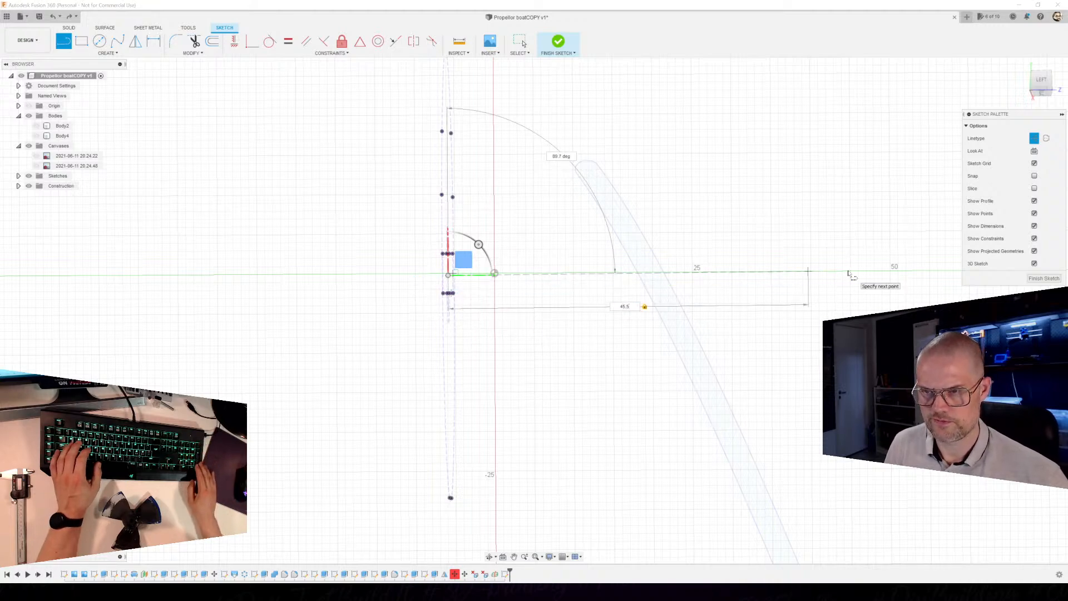
{"action": "type", "text": "90"}
{"action": "key", "text": "Tab"}
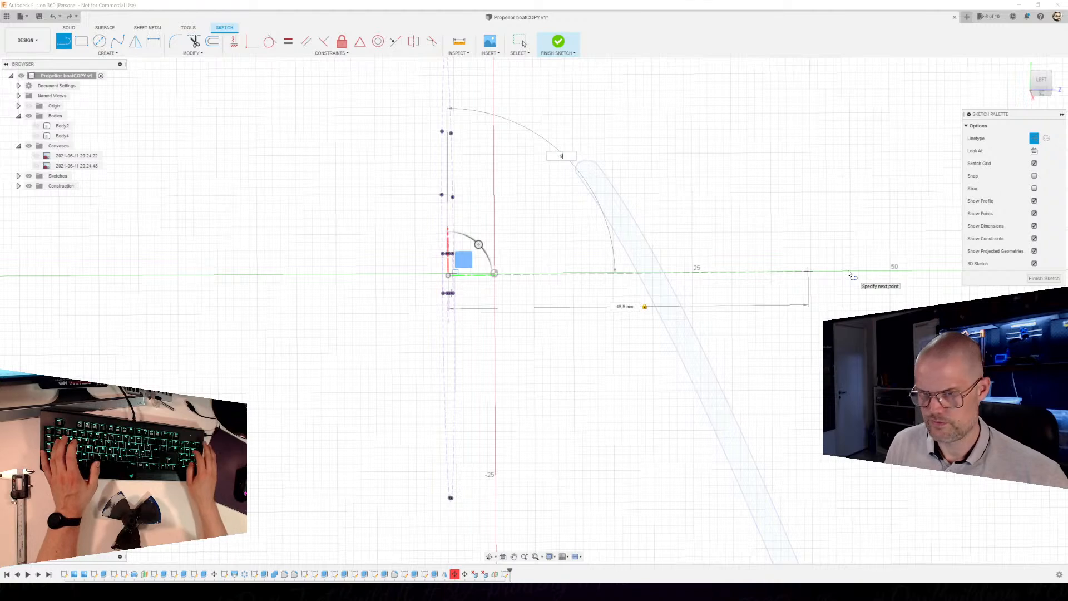
{"action": "key", "text": "Return"}
{"action": "key", "text": "Escape"}
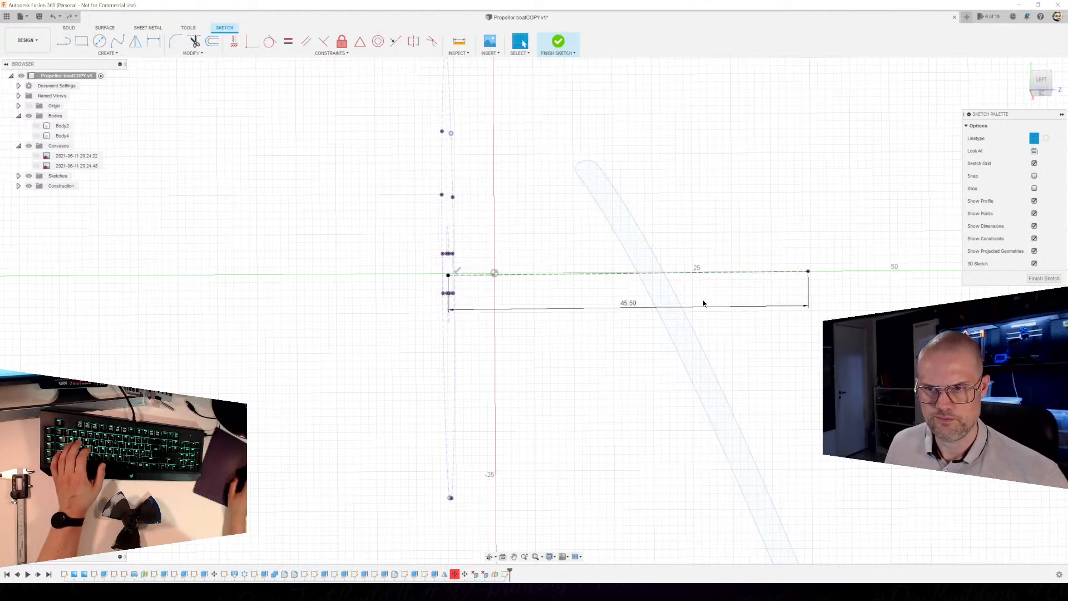
Draw a 3.75 mm diameter circle centred on the far end of the construction line.
{"action": "key", "text": "c"}
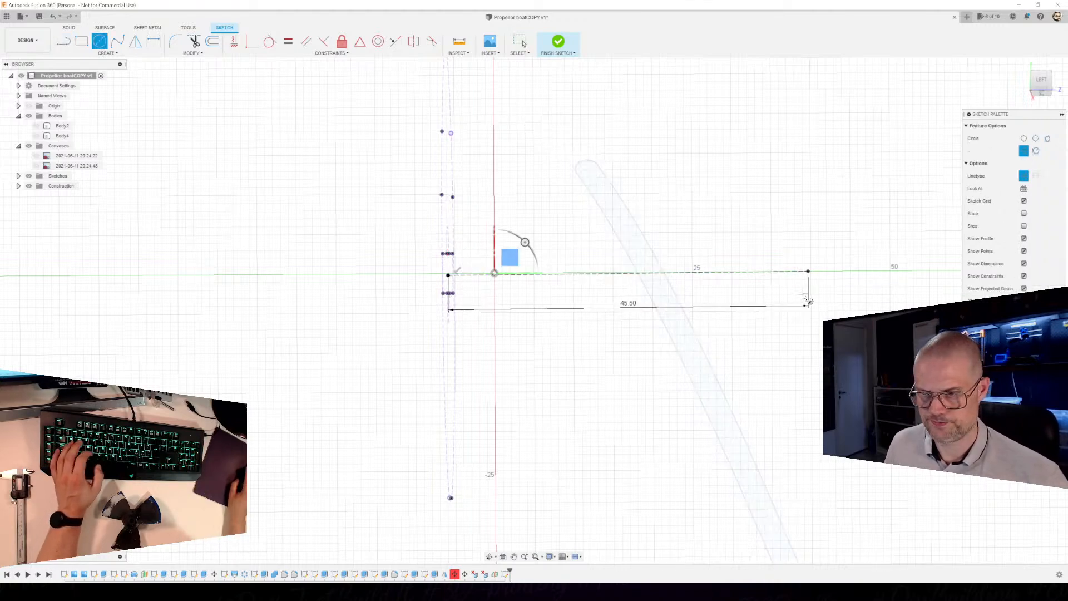
{"action": "left_click", "coordinate": [807, 271]}
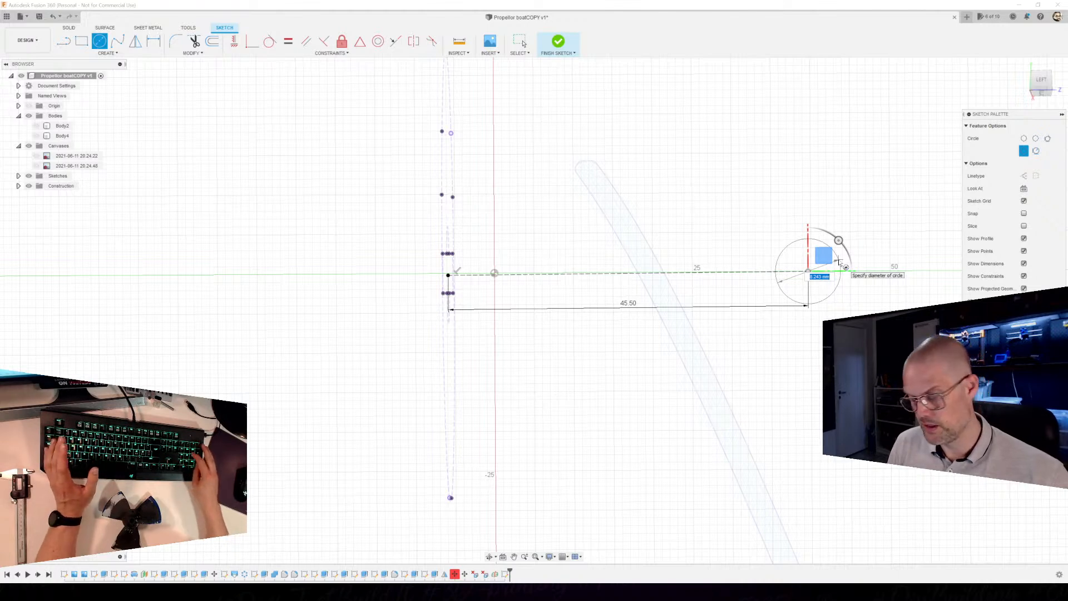
{"action": "type", "text": "3.75"}
{"action": "key", "text": "Return"}
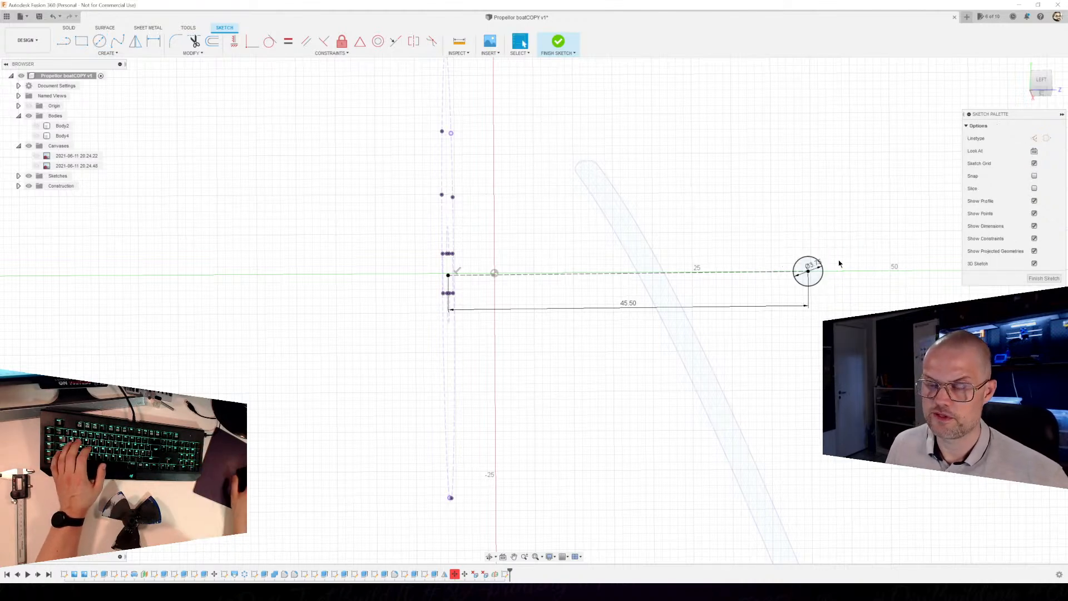
{"action": "key", "text": "Escape"}
Show the propeller body and cut the circle profile through the hub with a symmetric extrusion of about 40 mm.
{"action": "left_click", "coordinate": [816, 275]}
{"action": "key", "text": "e"}
{"action": "middle_click_drag", "start_coordinate": [760, 404], "coordinate": [775, 325], "text": "shift"}
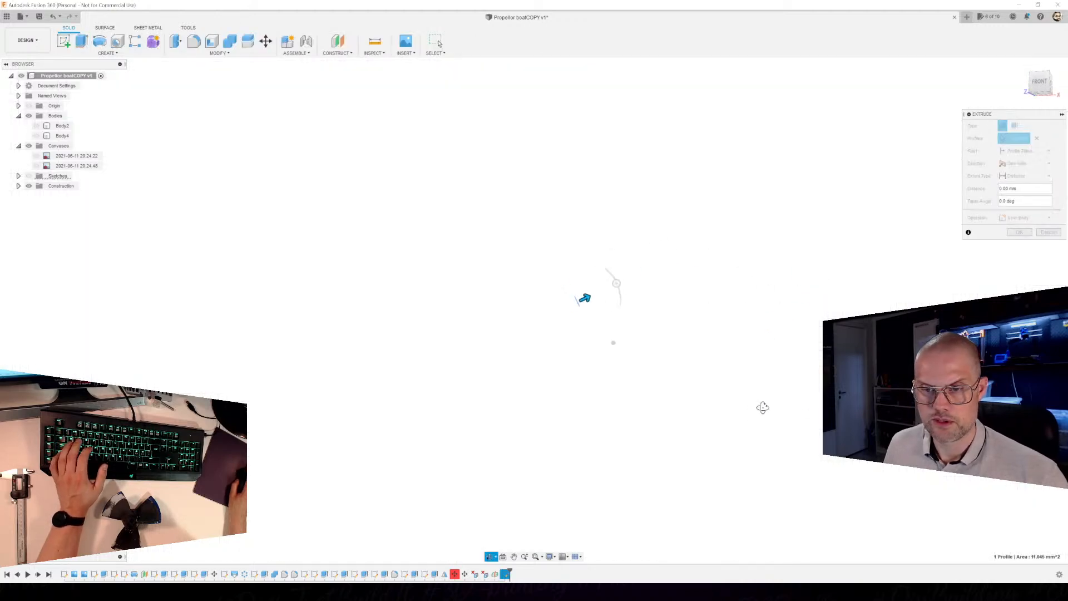
{"action": "middle_click_drag", "start_coordinate": [763, 411], "coordinate": [757, 393], "text": "shift"}
{"action": "left_click", "coordinate": [36, 136]}
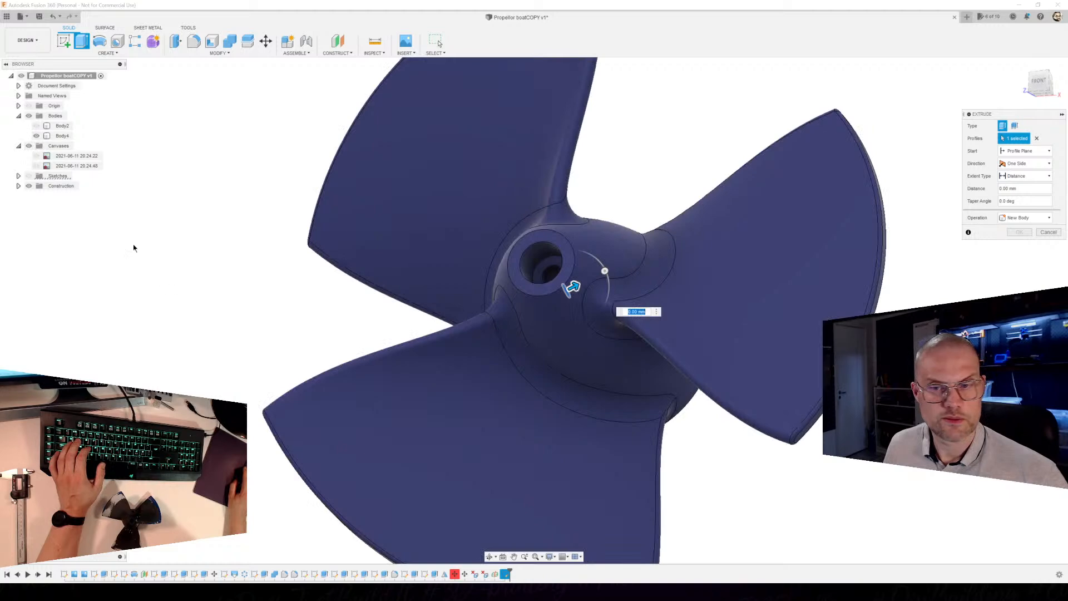
{"action": "middle_click_drag", "start_coordinate": [520, 318], "coordinate": [565, 359], "text": "shift"}
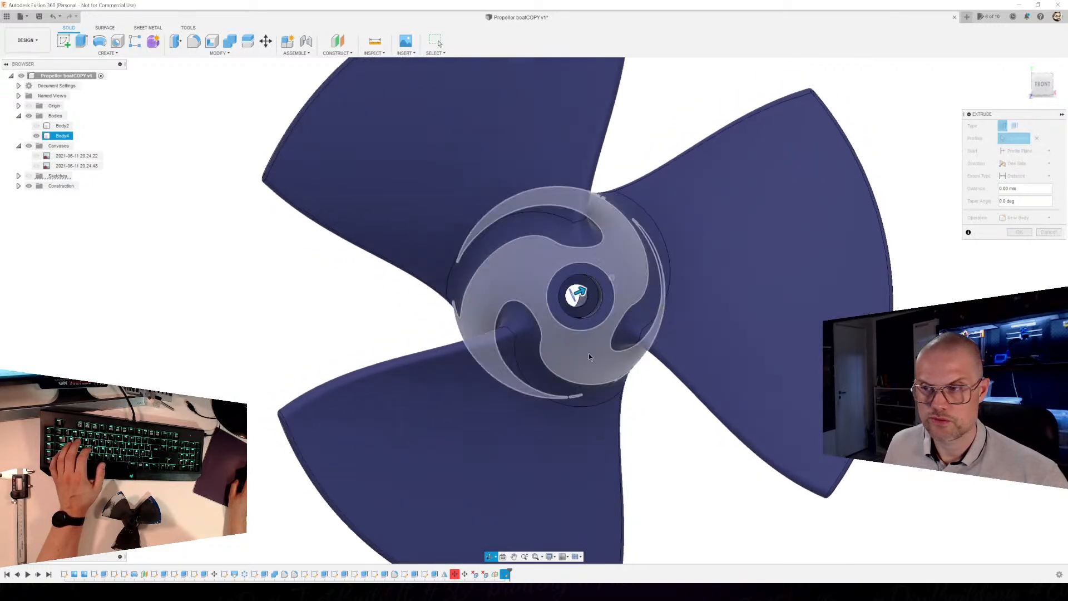
{"action": "left_click", "coordinate": [1026, 163]}
{"action": "left_click", "coordinate": [1018, 192]}
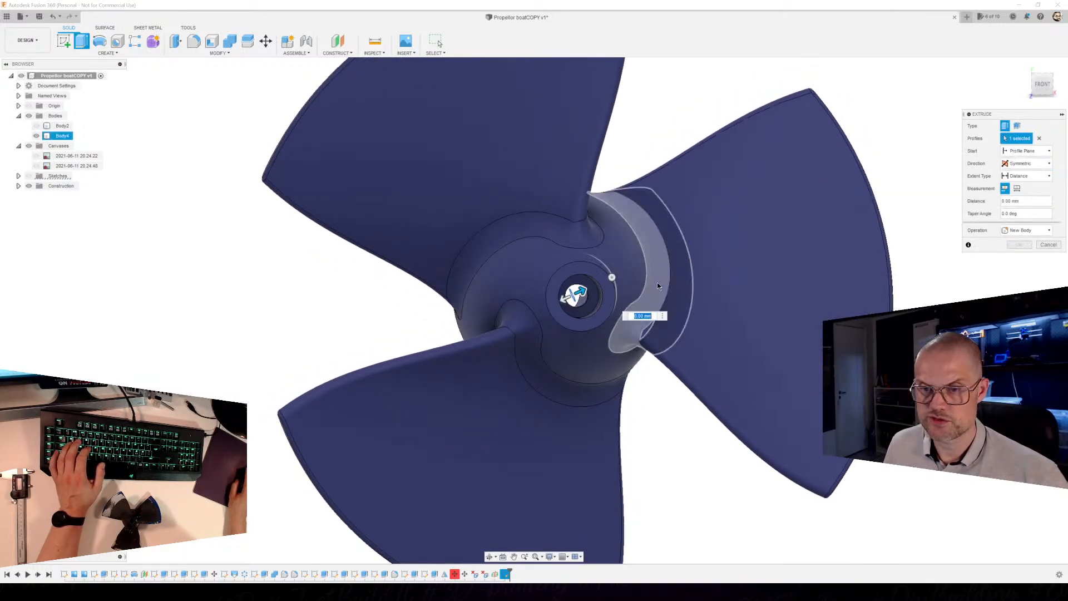
{"action": "left_click_drag", "start_coordinate": [585, 296], "coordinate": [716, 229]}
{"action": "middle_click_drag", "start_coordinate": [715, 229], "coordinate": [579, 337], "text": "shift"}
{"action": "middle_click_drag", "start_coordinate": [765, 335], "coordinate": [706, 332], "text": "shift"}
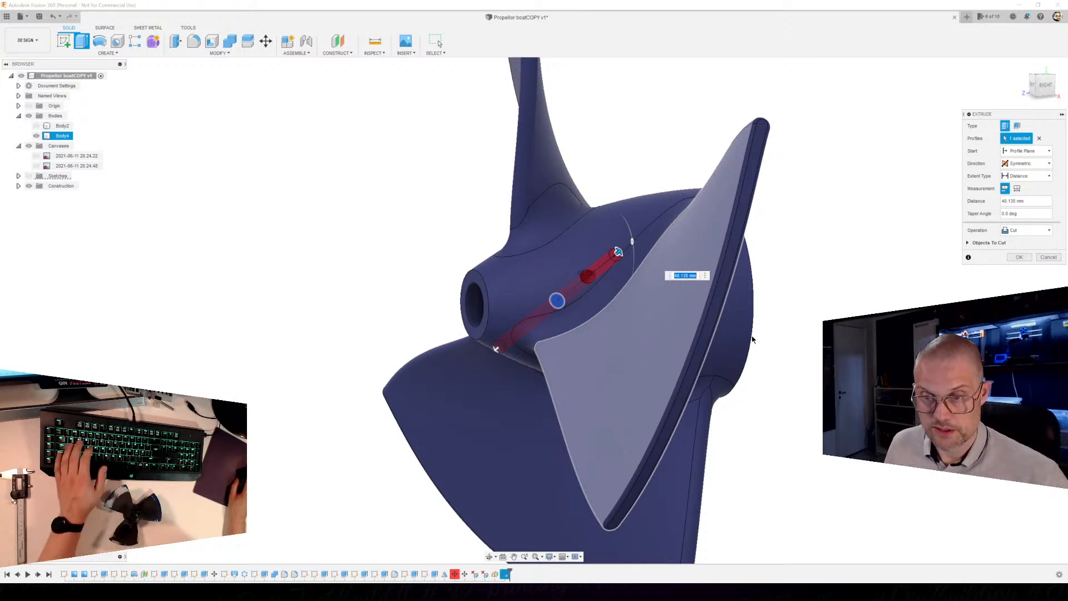
{"action": "left_click", "coordinate": [1020, 258]}
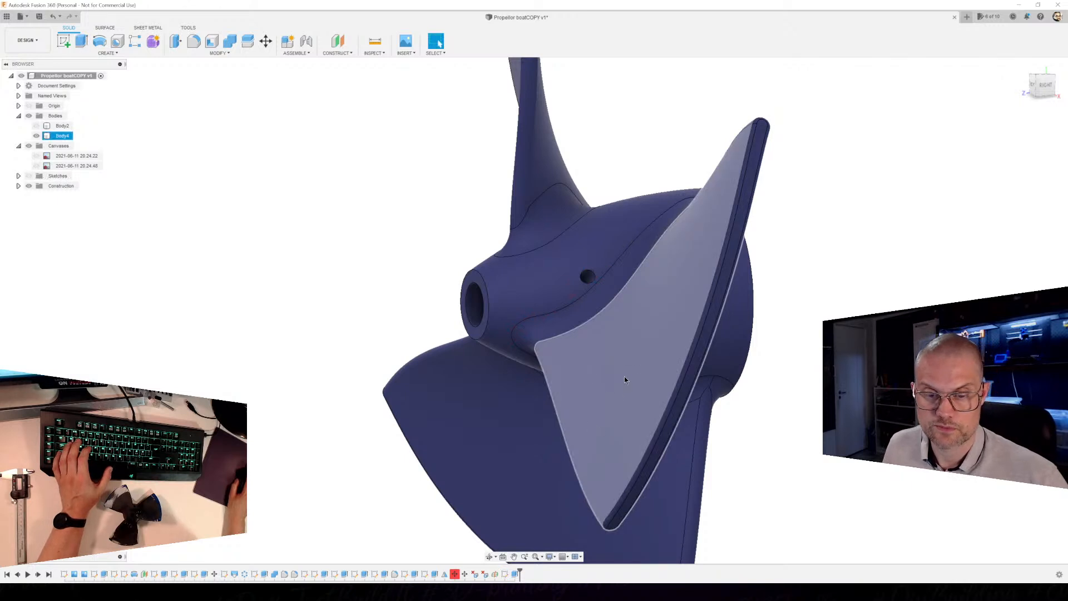
Review the warning on the failed face-move feature and delete that feature from the design history.
{"action": "middle_click_drag", "start_coordinate": [626, 372], "coordinate": [602, 388], "text": "shift"}
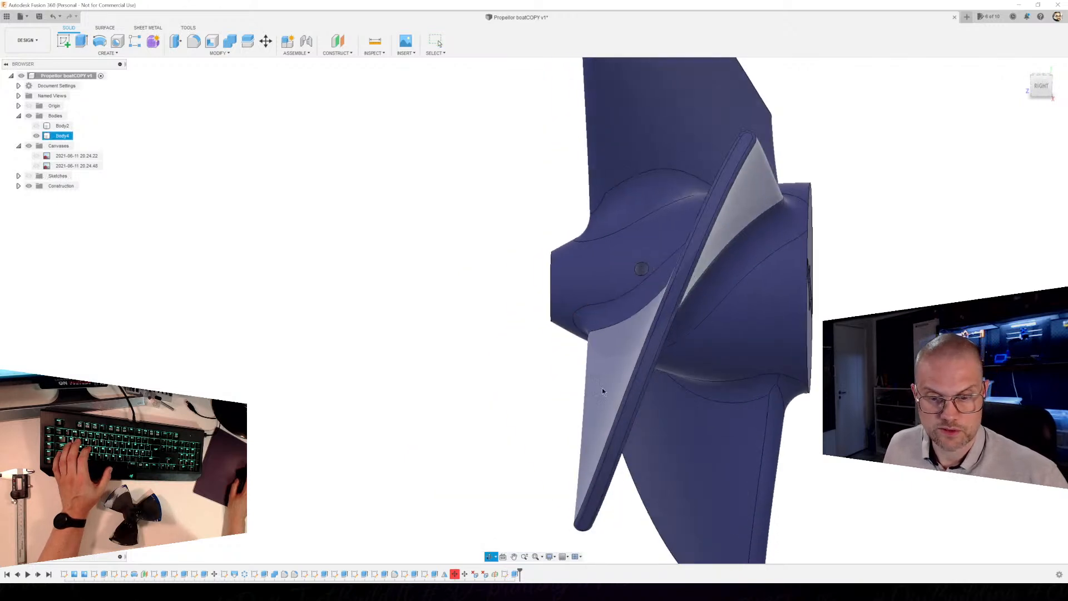
{"action": "right_click", "coordinate": [455, 574]}
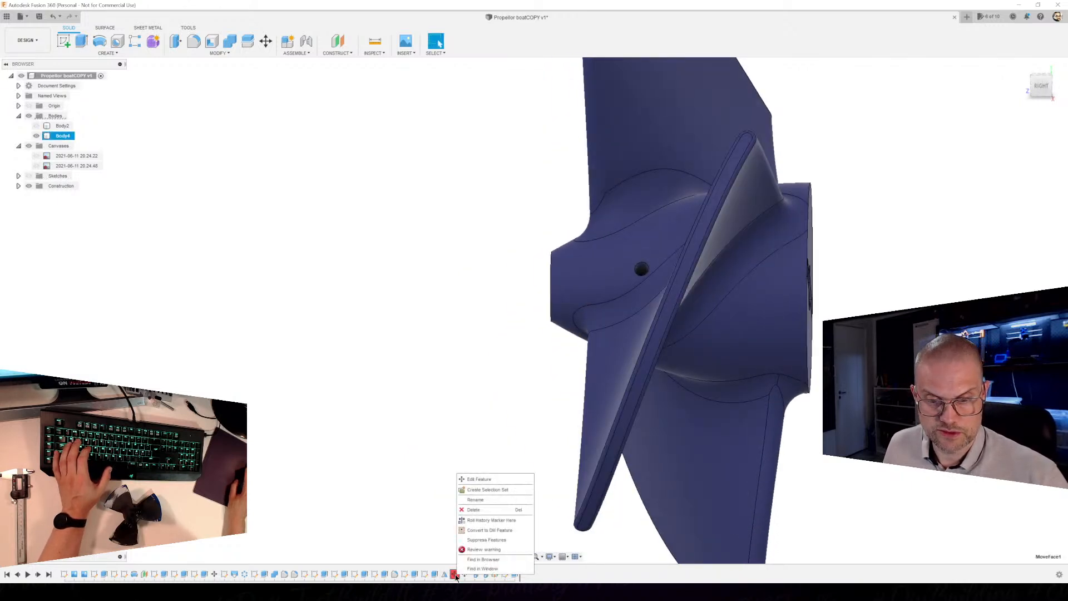
{"action": "left_click", "coordinate": [476, 552]}
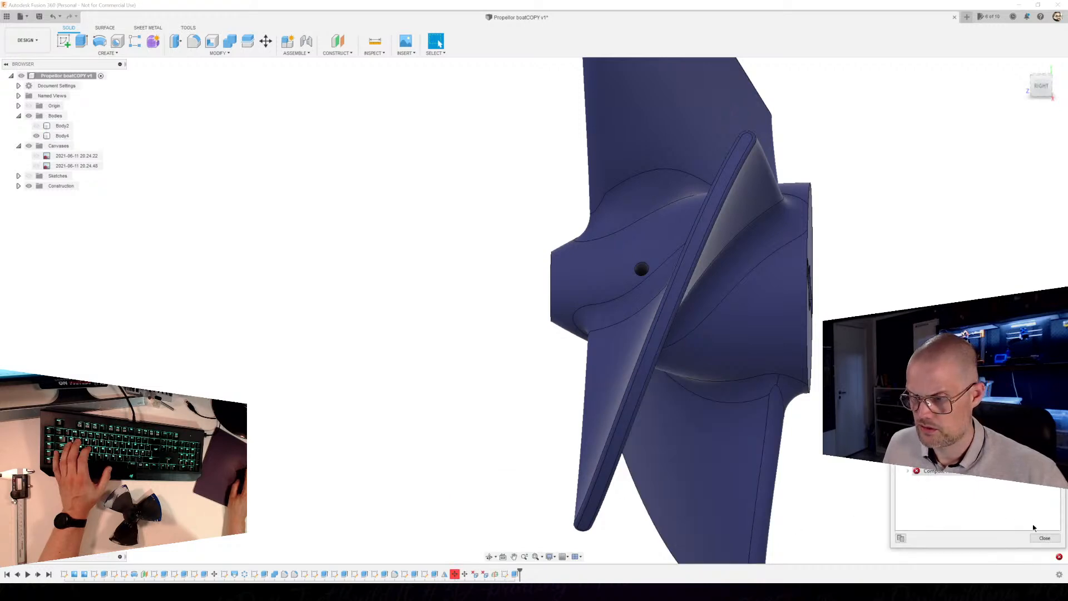
{"action": "left_click", "coordinate": [1045, 539]}
{"action": "right_click", "coordinate": [455, 577]}
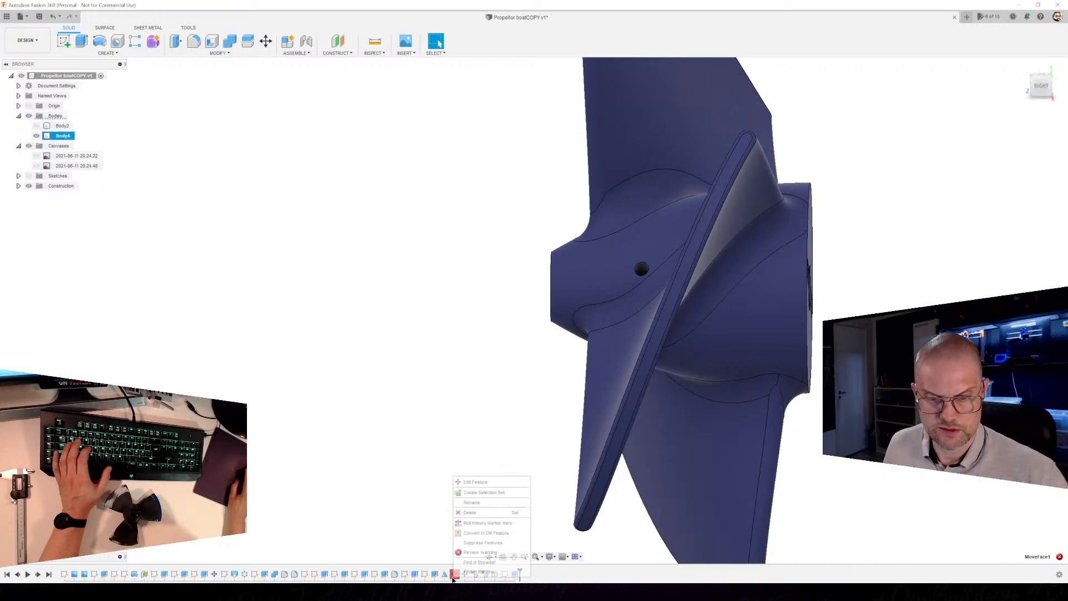
{"action": "left_click", "coordinate": [475, 515]}
Show the construction midplane that runs through the hub and inspect how it crosses the propeller.
{"action": "middle_click_drag", "start_coordinate": [476, 518], "coordinate": [466, 293], "text": "shift"}
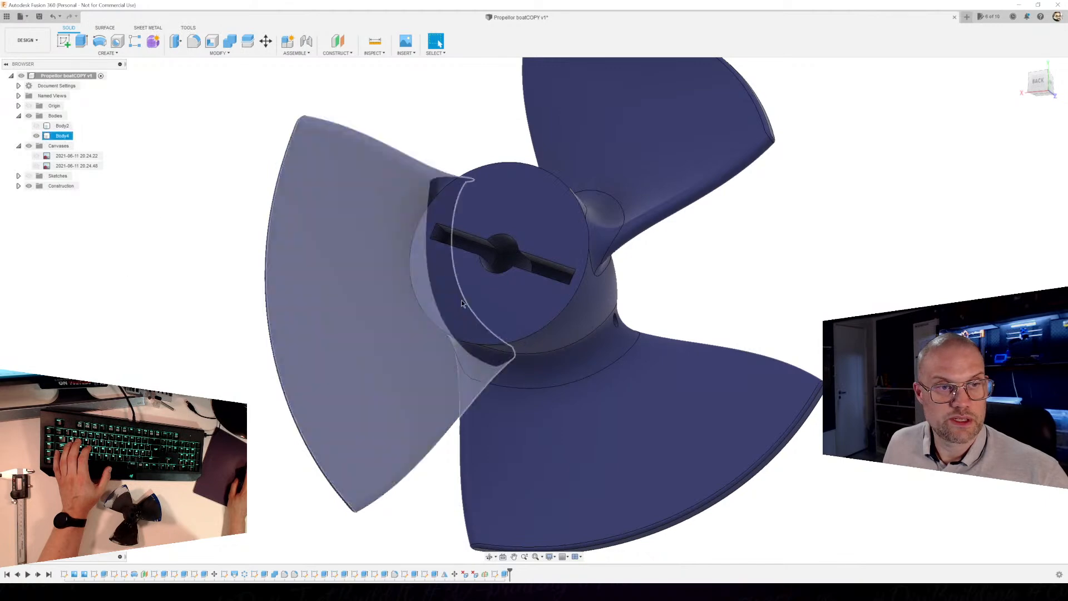
{"action": "middle_click_drag", "start_coordinate": [526, 379], "coordinate": [557, 432], "text": "shift"}
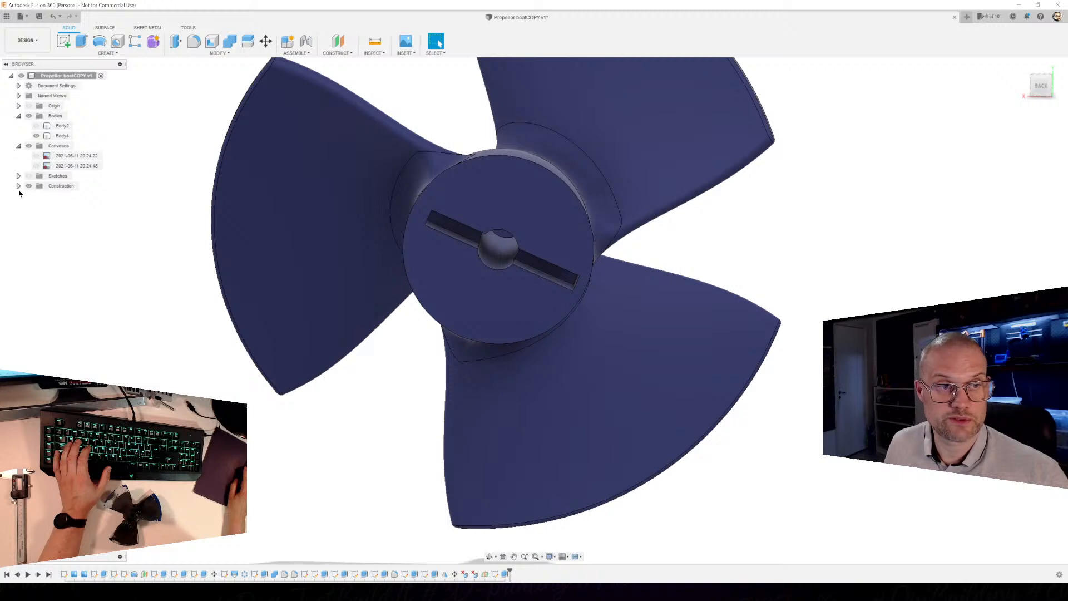
{"action": "left_click", "coordinate": [45, 207]}
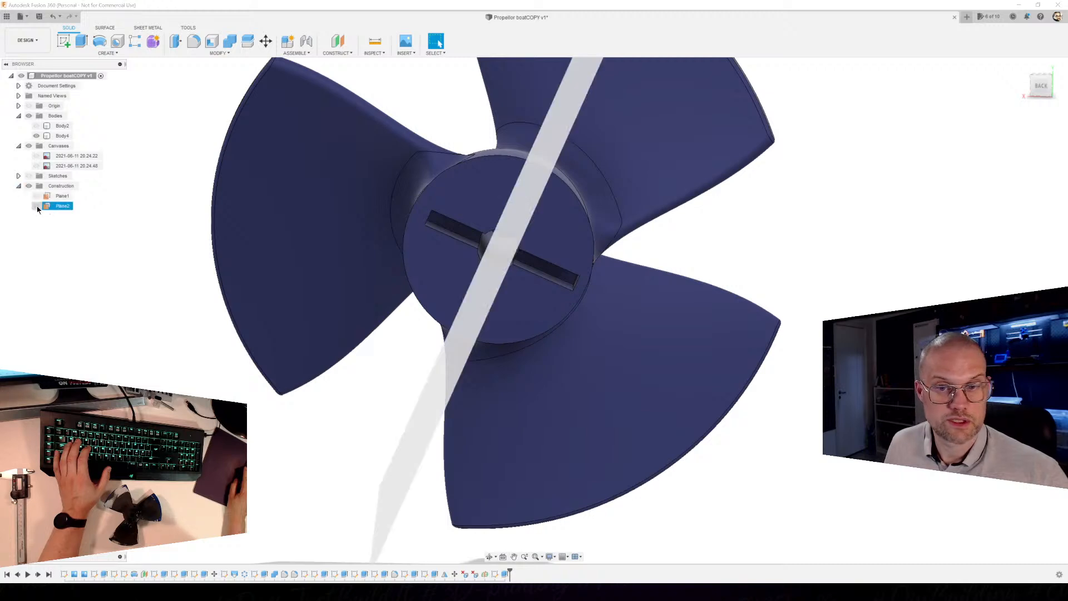
{"action": "left_click", "coordinate": [37, 206]}
{"action": "scroll", "coordinate": [217, 459], "scroll_direction": "down", "scroll_amount": 1}
{"action": "middle_click_drag", "start_coordinate": [409, 467], "coordinate": [391, 379], "text": "shift"}
{"action": "middle_click_drag", "start_coordinate": [380, 228], "coordinate": [560, 383]}
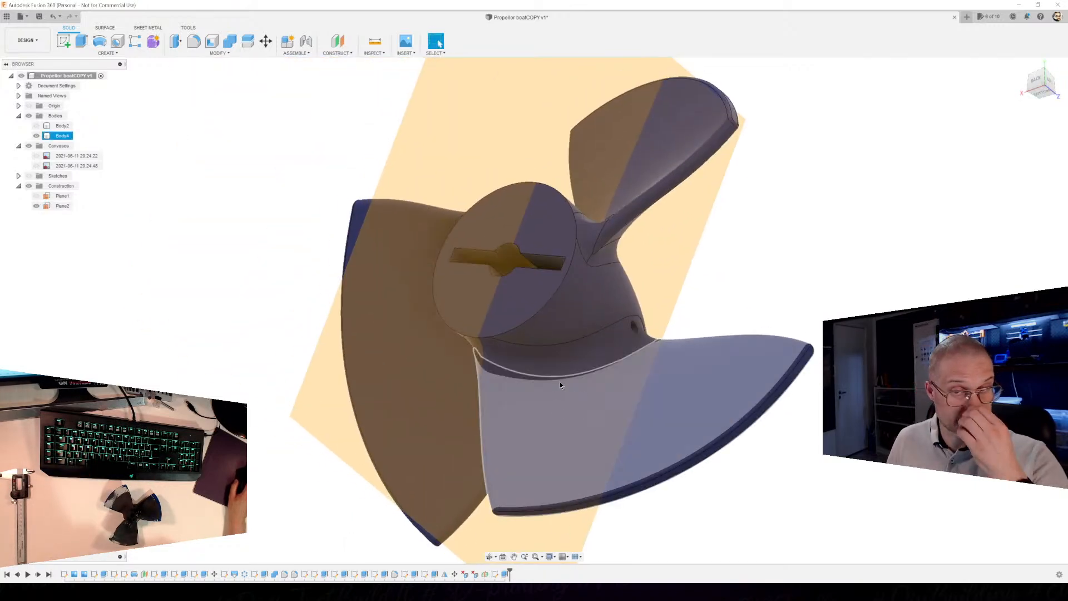
{"action": "key", "text": "Escape"}
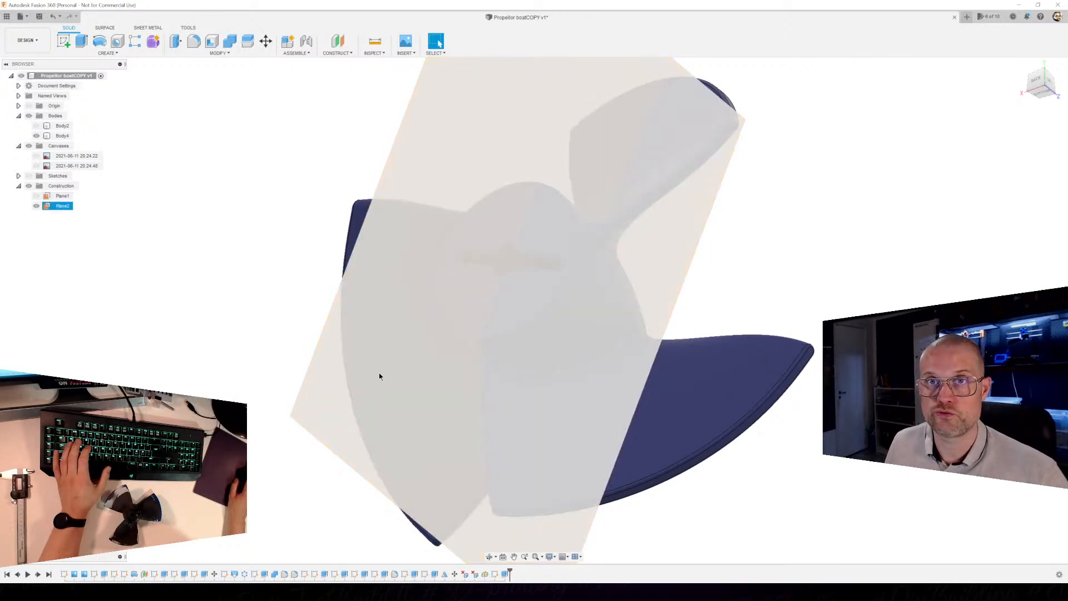
Start a new sketch on the midplane through the hub.
{"action": "scroll", "coordinate": [27, 289], "scroll_direction": "down", "scroll_amount": 1}
{"action": "middle_click_drag", "start_coordinate": [497, 415], "coordinate": [496, 445], "text": "shift"}
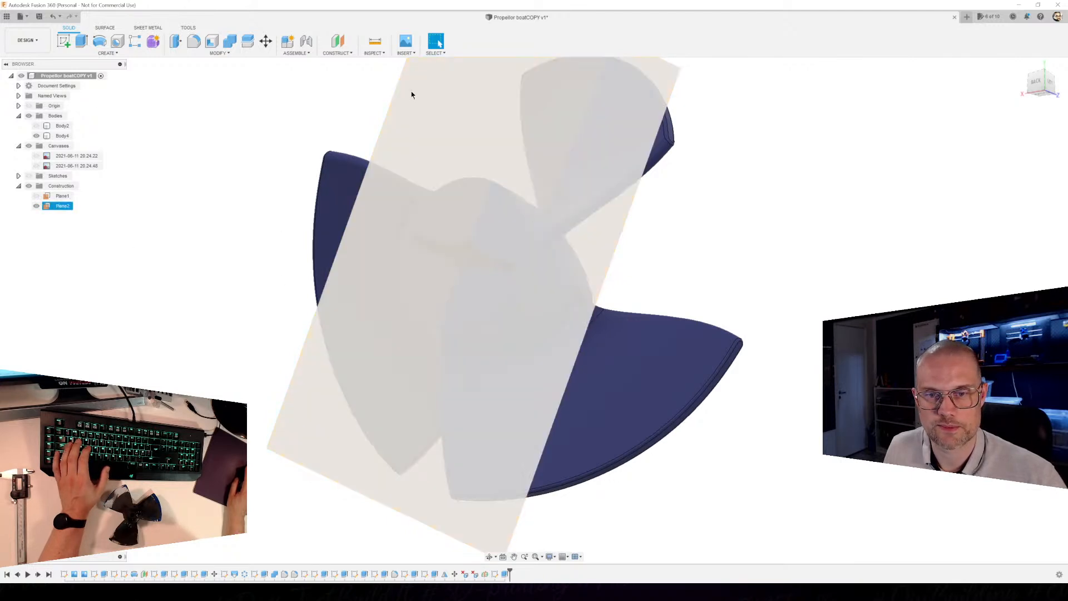
{"action": "left_click", "coordinate": [441, 119]}
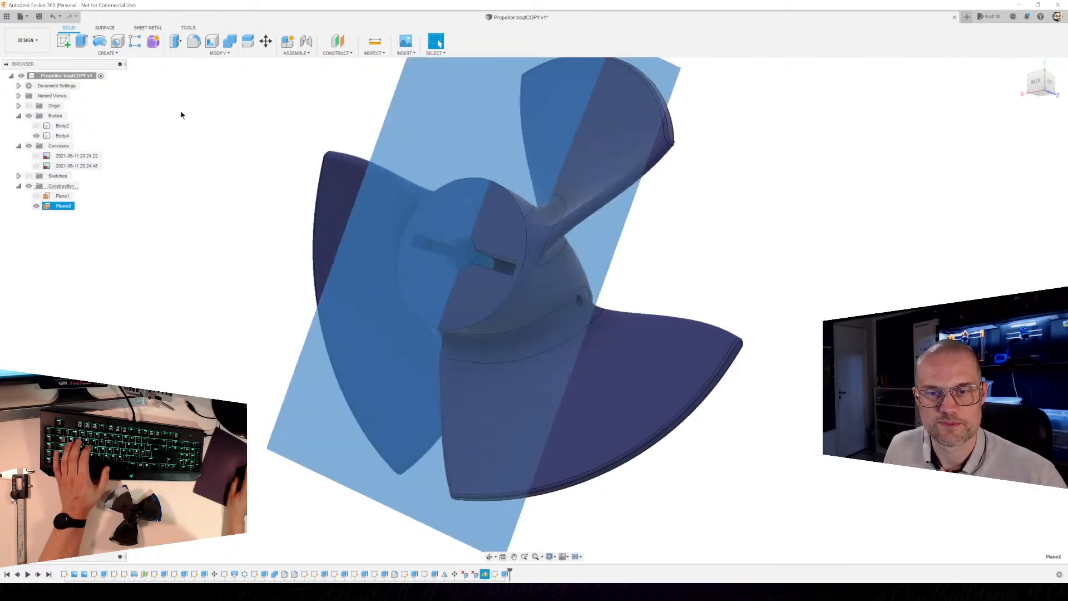
{"action": "left_click", "coordinate": [63, 43]}
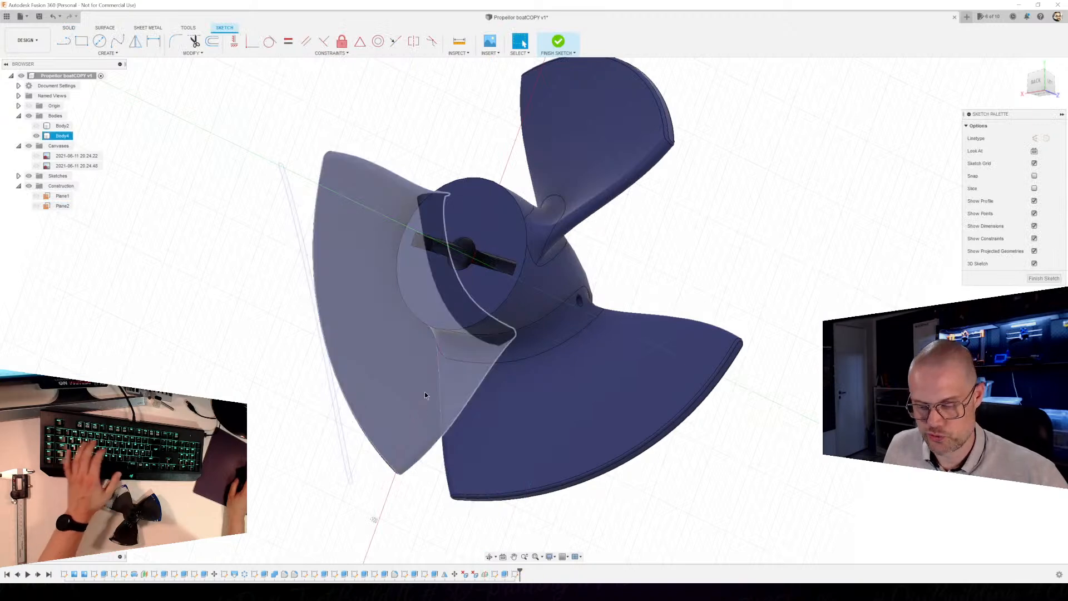
Project the edge of the new cross hole in the hub into the sketch.
{"action": "key", "text": "p"}
{"action": "middle_click_drag", "start_coordinate": [428, 398], "coordinate": [579, 501], "text": "shift"}
{"action": "middle_click_drag", "start_coordinate": [537, 337], "coordinate": [501, 365], "text": "shift"}
{"action": "scroll", "coordinate": [548, 312], "scroll_direction": "up", "scroll_amount": 6}
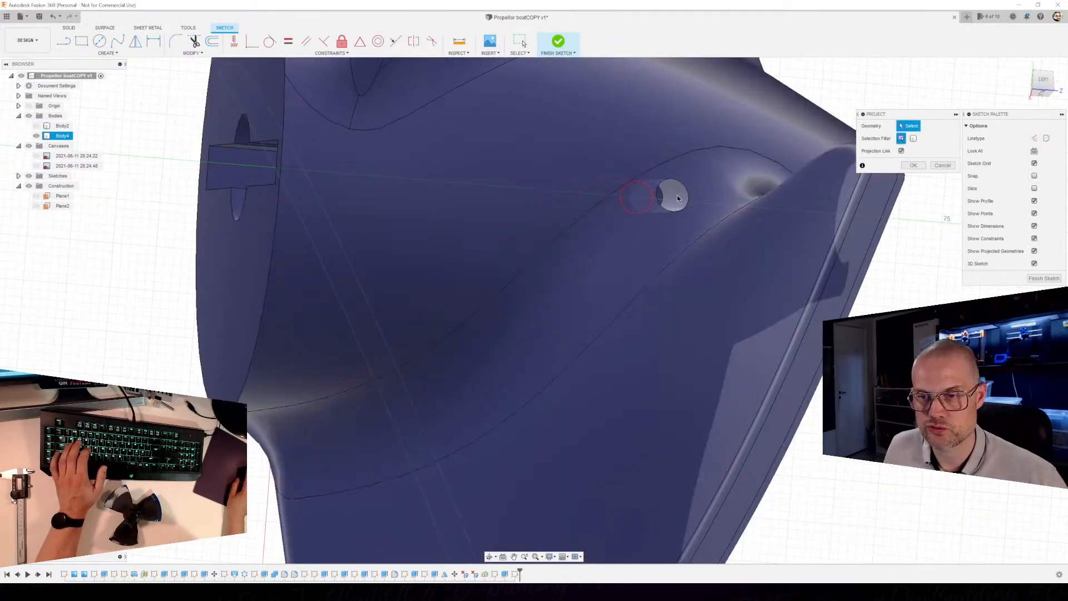
{"action": "left_click", "coordinate": [668, 196]}
{"action": "left_click", "coordinate": [913, 166]}
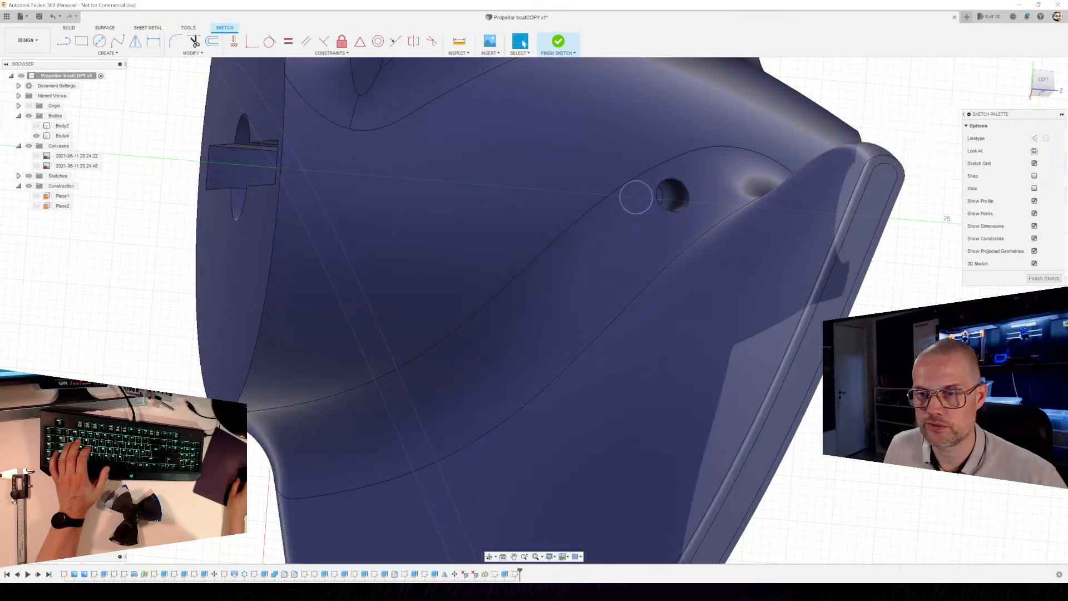
Check the projected circle against the cross hole from several sides and finish the sketch.
{"action": "scroll", "coordinate": [832, 468], "scroll_direction": "down", "scroll_amount": 4}
{"action": "middle_click_drag", "start_coordinate": [818, 464], "coordinate": [656, 398], "text": "shift"}
{"action": "middle_click_drag", "start_coordinate": [651, 306], "coordinate": [663, 326], "text": "shift"}
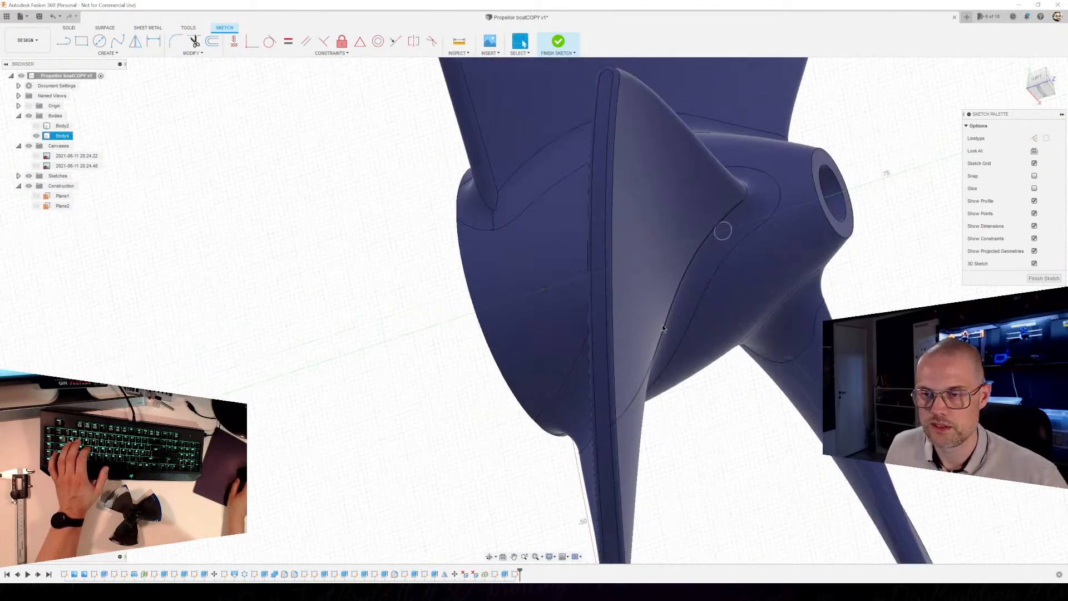
{"action": "middle_click_drag", "start_coordinate": [697, 295], "coordinate": [557, 262], "text": "shift"}
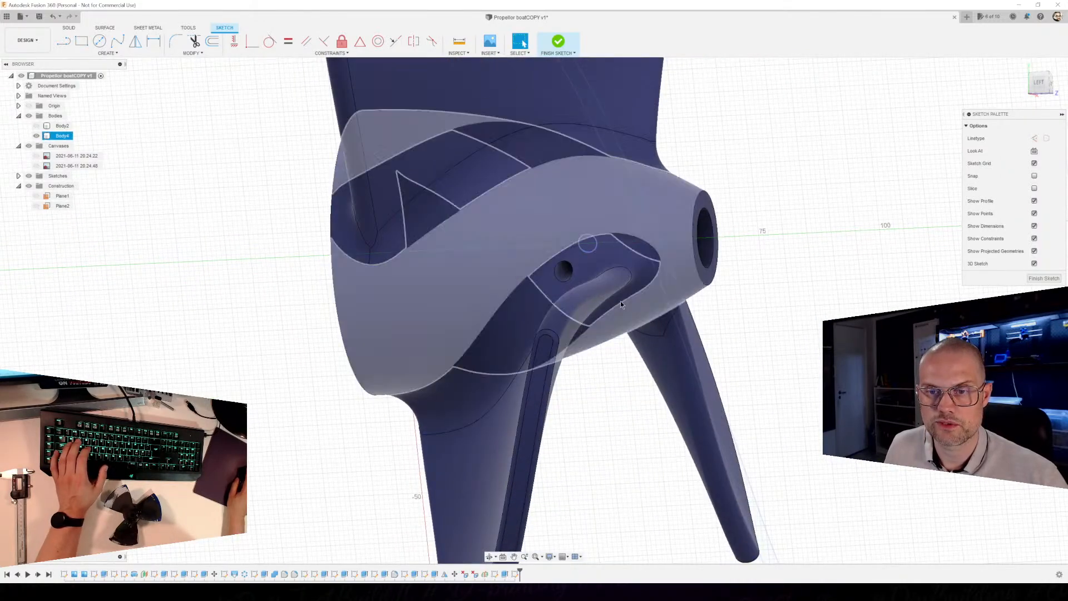
{"action": "left_click", "coordinate": [1041, 84]}
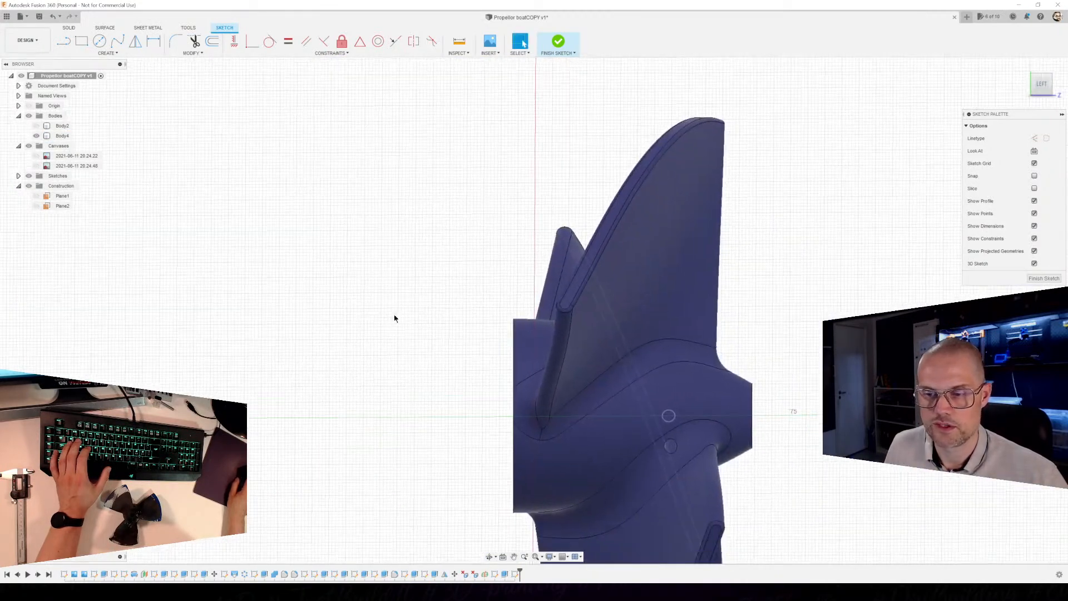
{"action": "middle_click_drag", "start_coordinate": [665, 440], "coordinate": [572, 336]}
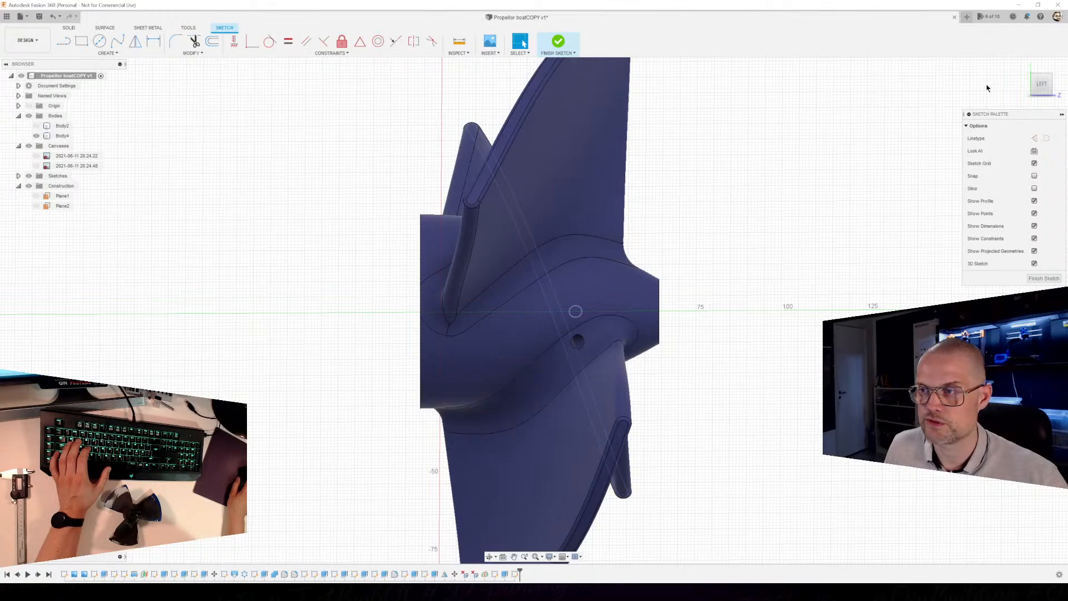
{"action": "left_click", "coordinate": [1046, 96]}
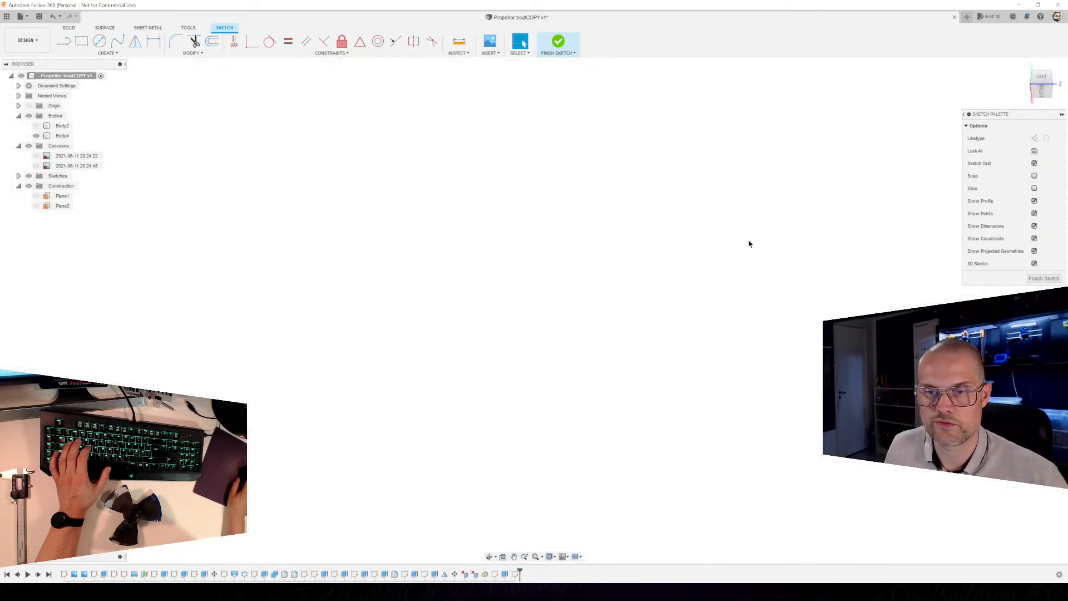
{"action": "scroll", "coordinate": [631, 372], "scroll_direction": "down", "scroll_amount": 5}
{"action": "mouse_move", "coordinate": [656, 172]}
{"action": "middle_mouse_down"}
{"action": "mouse_move", "coordinate": [635, 290]}
{"action": "mouse_move", "coordinate": [575, 450]}
{"action": "middle_mouse_up"}
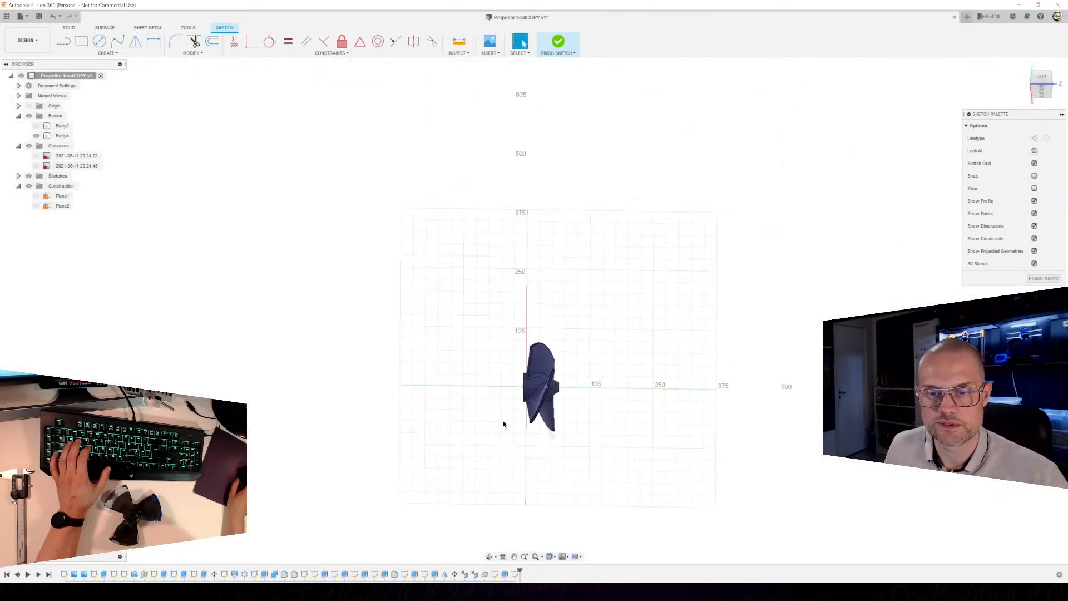
{"action": "scroll", "coordinate": [511, 350], "scroll_direction": "up", "scroll_amount": 3}
{"action": "scroll", "coordinate": [623, 317], "scroll_direction": "up", "scroll_amount": 3}
{"action": "mouse_move", "coordinate": [634, 306]}
{"action": "middle_mouse_down"}
{"action": "mouse_move", "coordinate": [661, 260]}
{"action": "mouse_move", "coordinate": [624, 191]}
{"action": "middle_mouse_up"}
{"action": "left_click", "coordinate": [560, 43]}
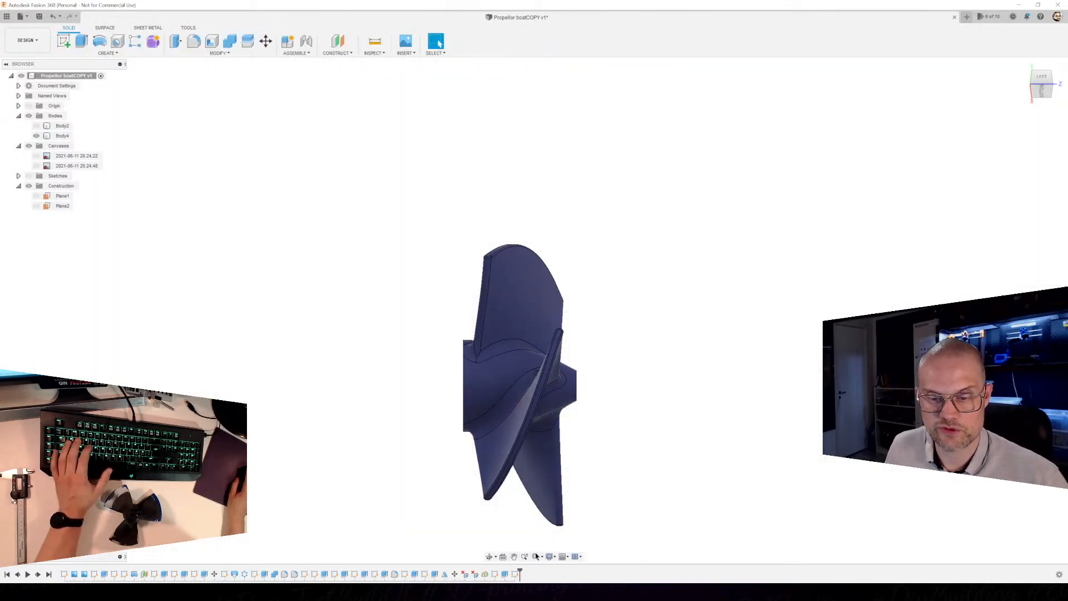
Reopen the latest sketch, on the midplane through the hub, for editing.
{"action": "right_click", "coordinate": [516, 575]}
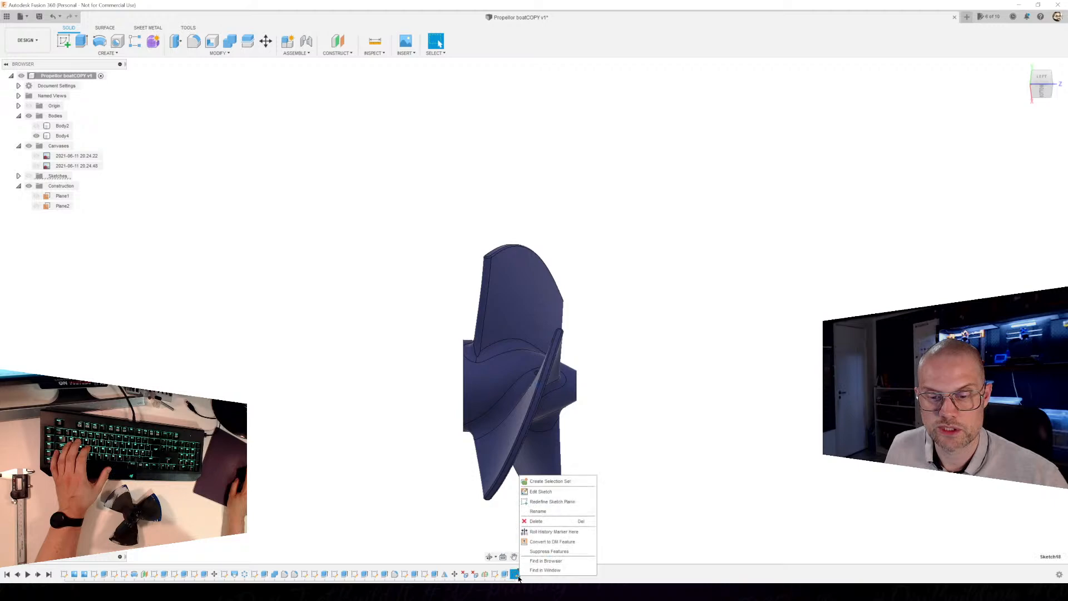
{"action": "left_click", "coordinate": [553, 491]}
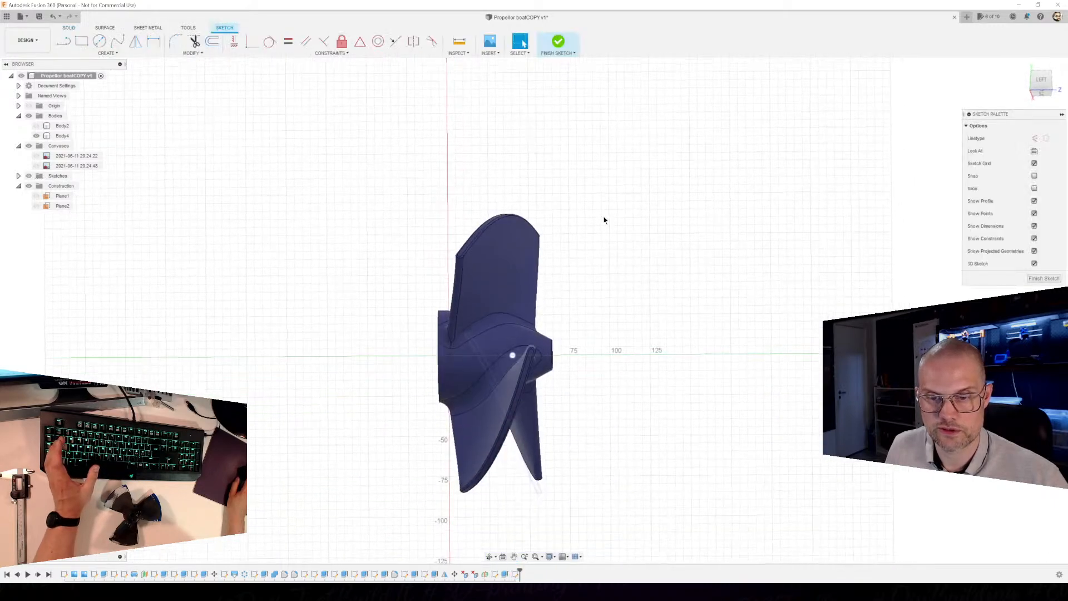
{"action": "scroll", "coordinate": [433, 461], "scroll_direction": "up", "scroll_amount": 5}
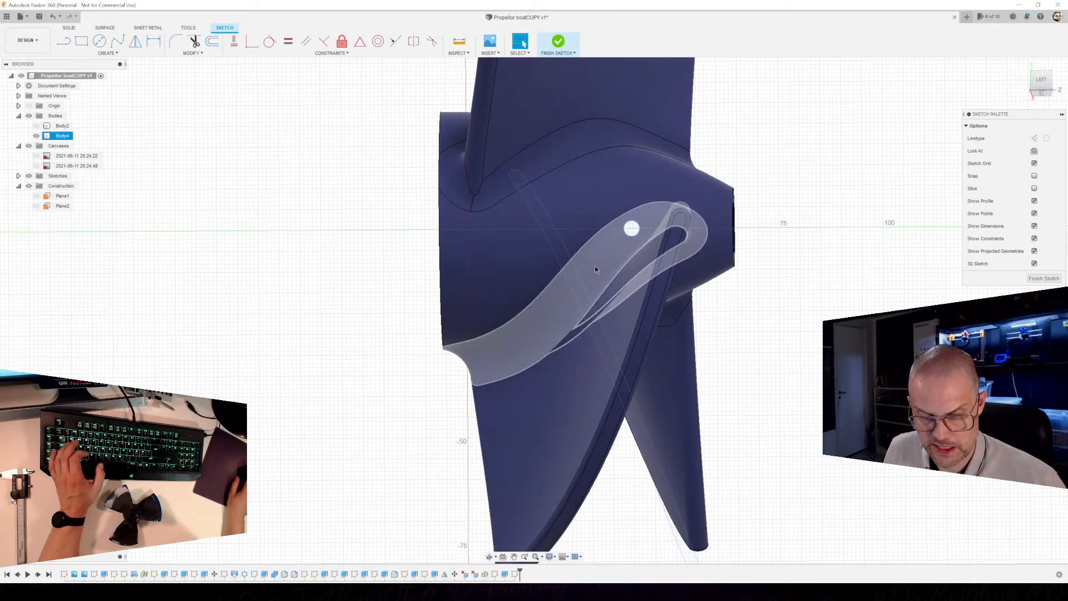
{"action": "key", "text": "c"}
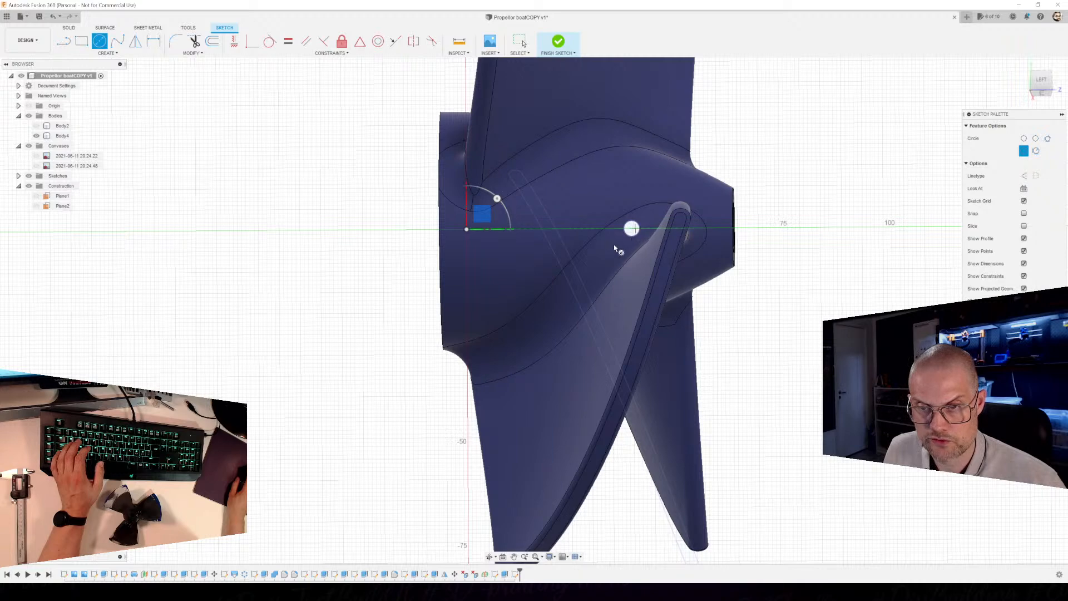
{"action": "scroll", "coordinate": [634, 226], "scroll_direction": "up", "scroll_amount": 8}
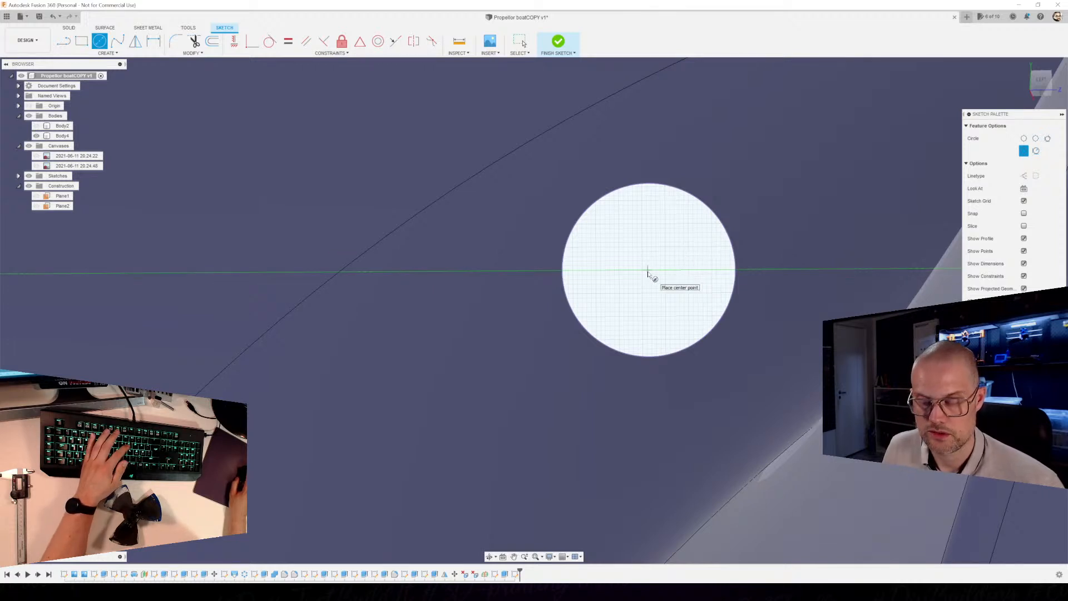
{"action": "key", "text": "o"}
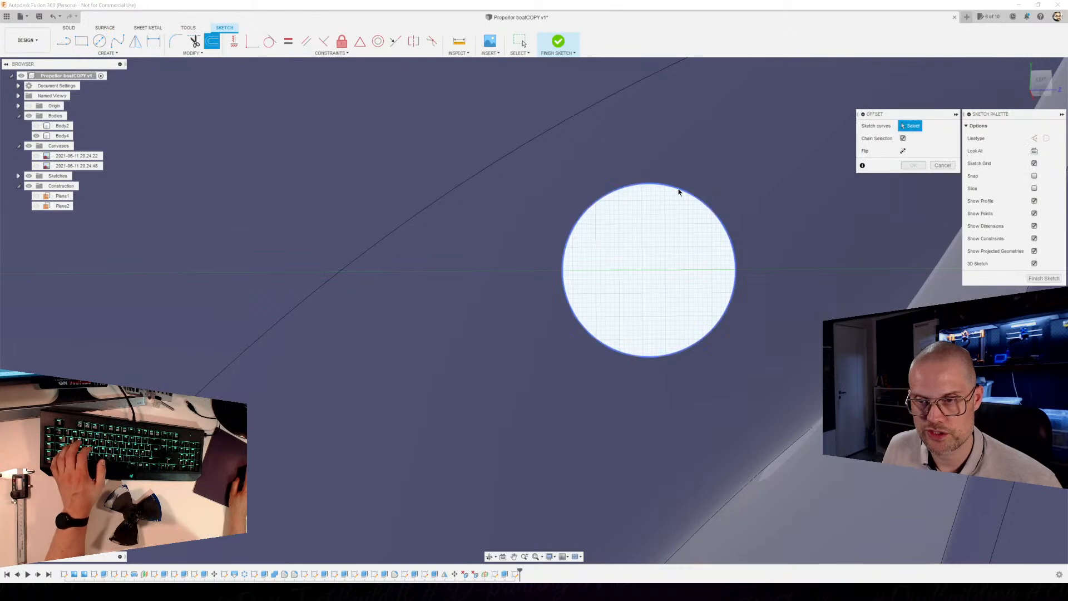
{"action": "left_click", "coordinate": [679, 190]}
{"action": "left_click_drag", "start_coordinate": [691, 145], "coordinate": [704, 96]}
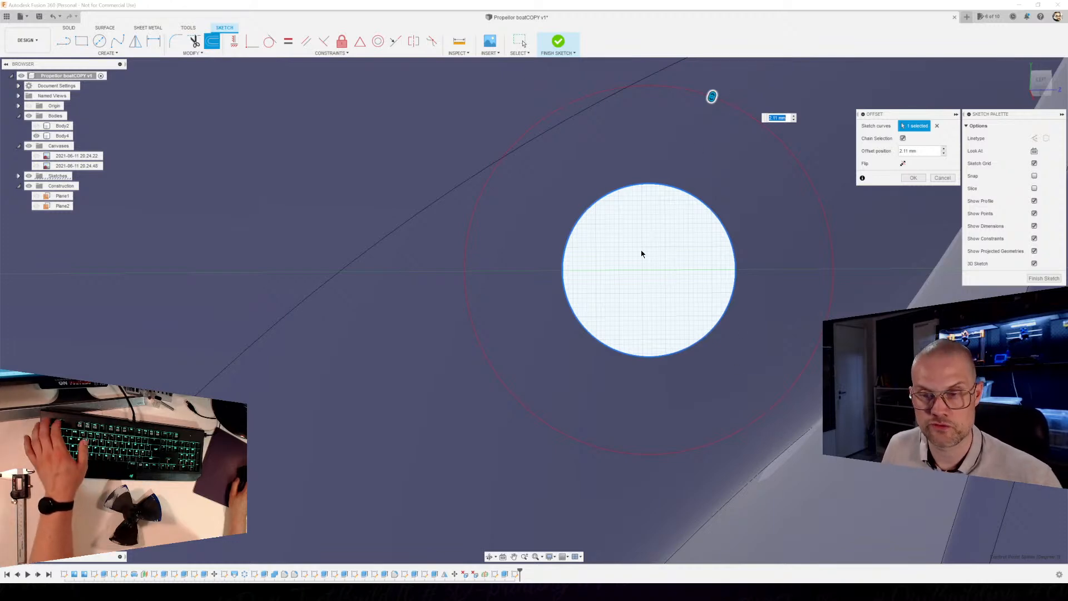
{"action": "key", "text": "Escape"}
Project the circular edge of the hub's cross hole into the sketch with the projection link on.
{"action": "key", "text": "p"}
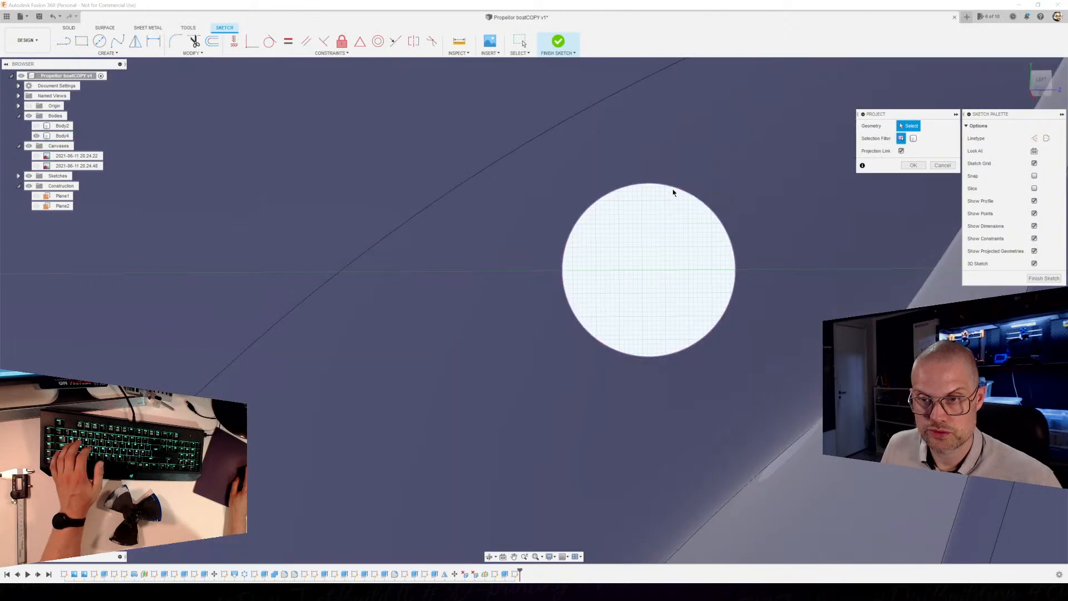
{"action": "left_click", "coordinate": [674, 191]}
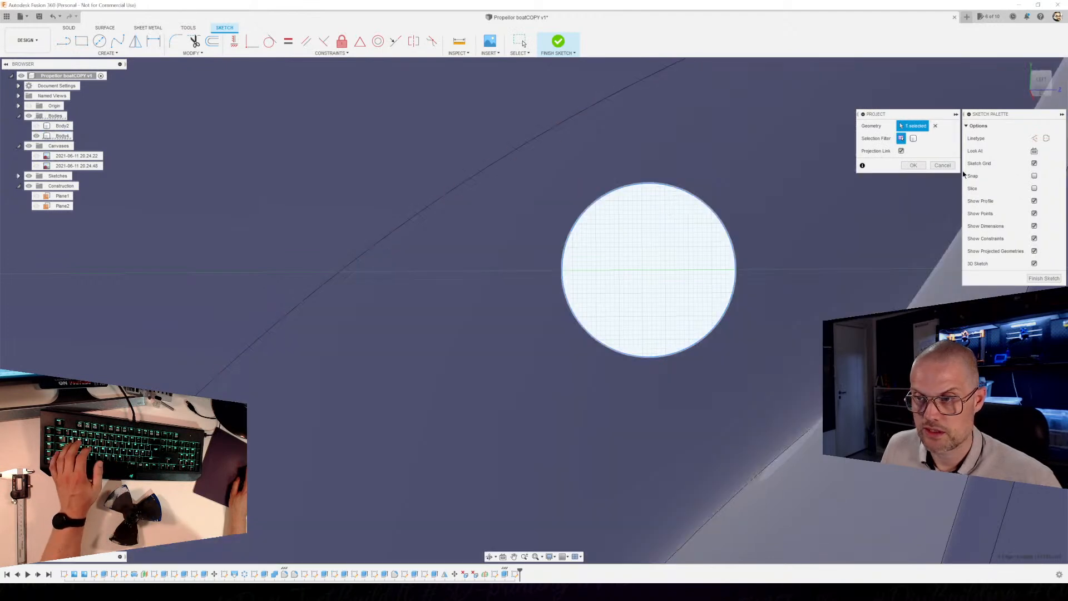
{"action": "left_click", "coordinate": [912, 166]}
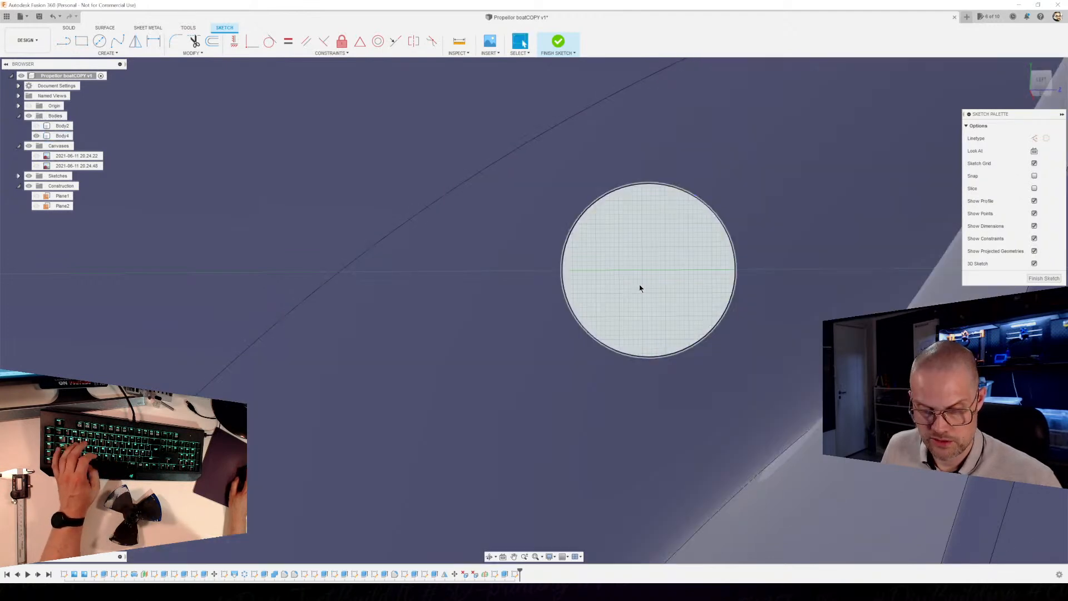
Draw a vertical construction line across the full diameter of the projected circle.
{"action": "key", "text": "c"}
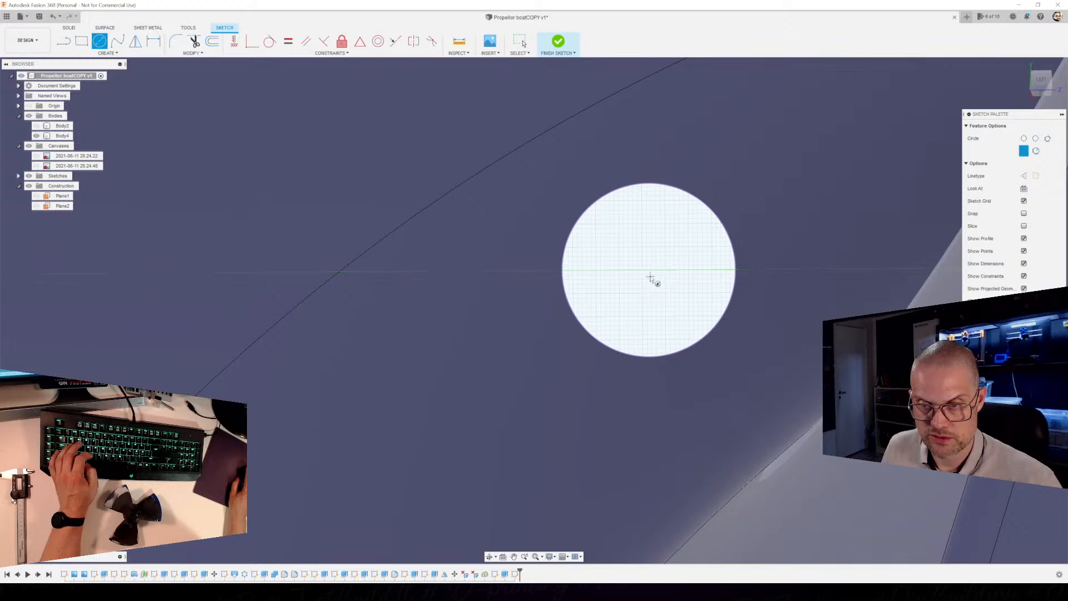
{"action": "scroll", "coordinate": [659, 267], "scroll_direction": "up", "scroll_amount": 3}
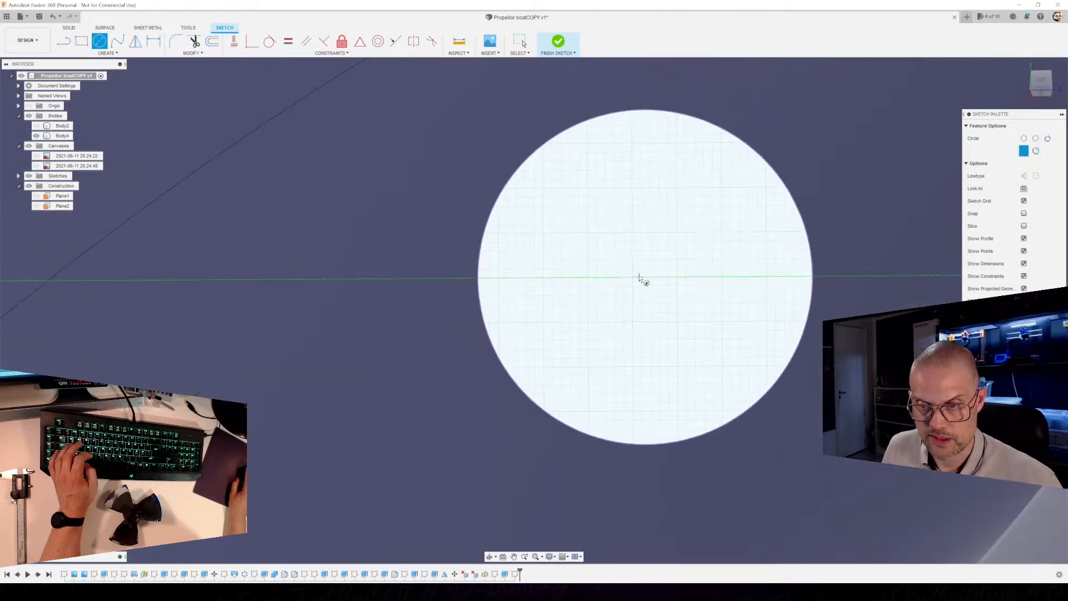
{"action": "scroll", "coordinate": [642, 275], "scroll_direction": "down", "scroll_amount": 2}
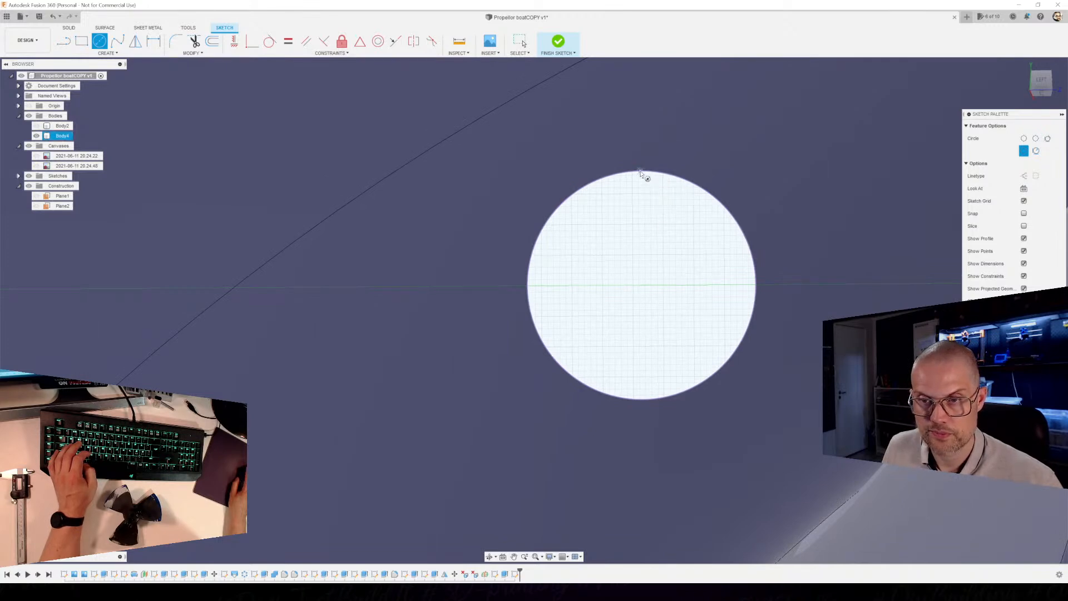
{"action": "key", "text": "l"}
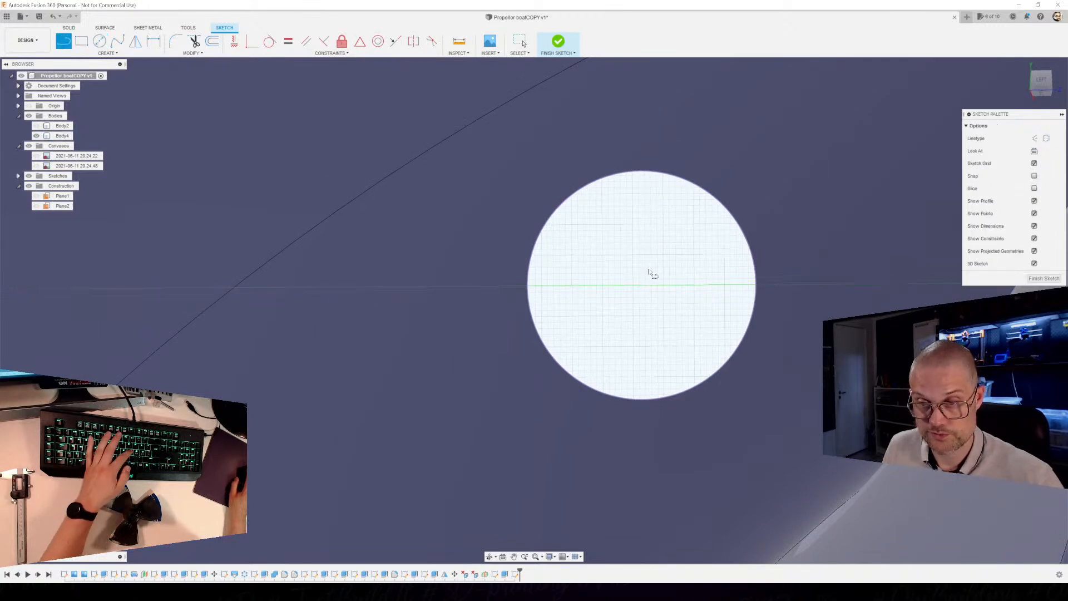
{"action": "left_click", "coordinate": [643, 172]}
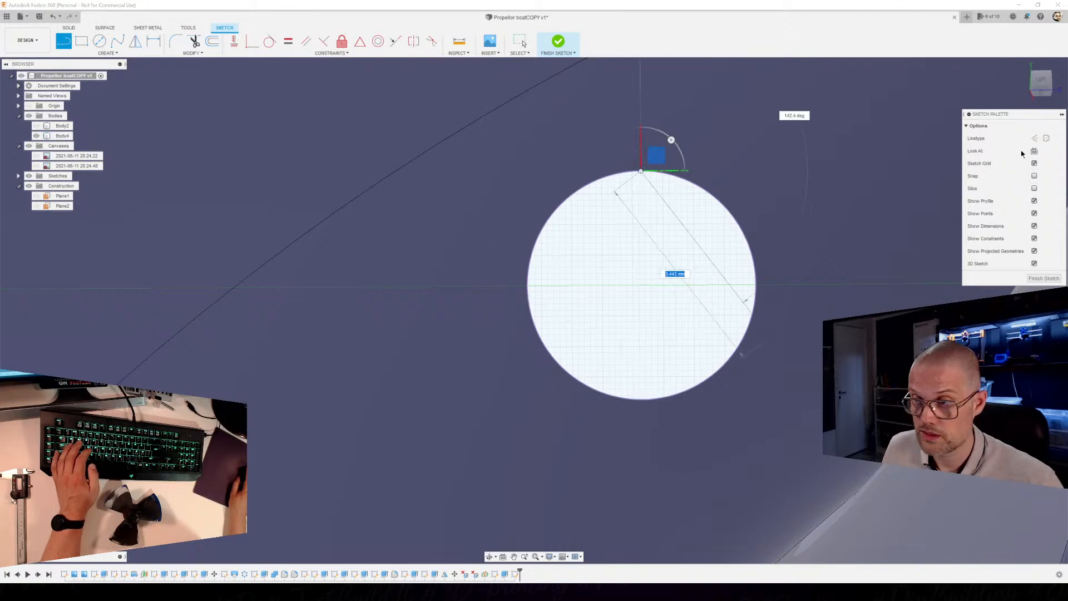
{"action": "left_click", "coordinate": [1035, 139]}
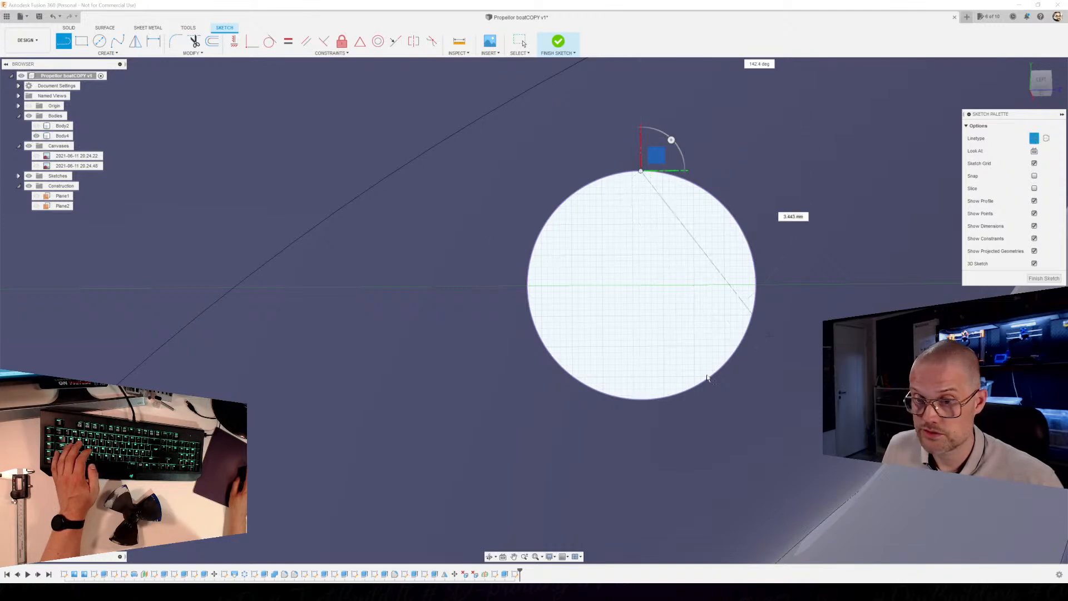
{"action": "left_click", "coordinate": [644, 400]}
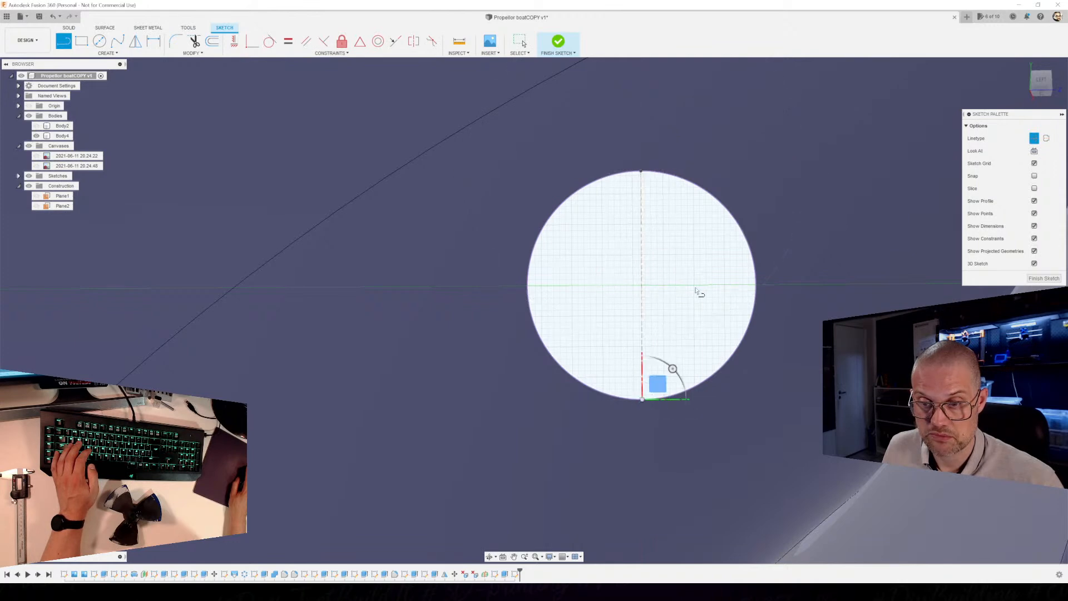
Draw a horizontal construction line at 90 degrees from the projected circle's edge through its centre.
{"action": "left_click", "coordinate": [528, 287]}
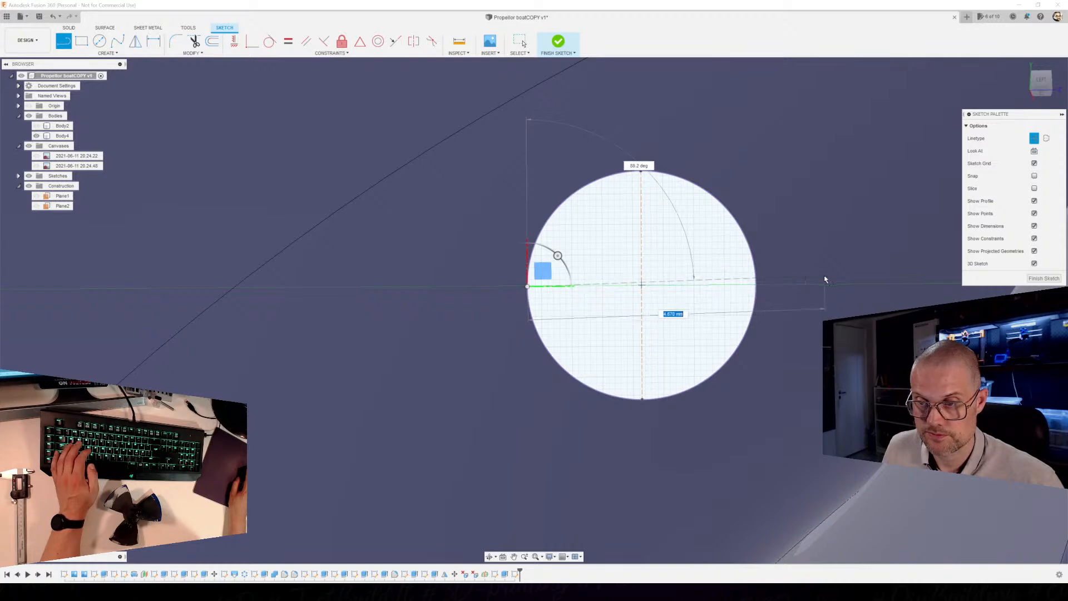
{"action": "key", "text": "Tab"}
{"action": "type", "text": "90"}
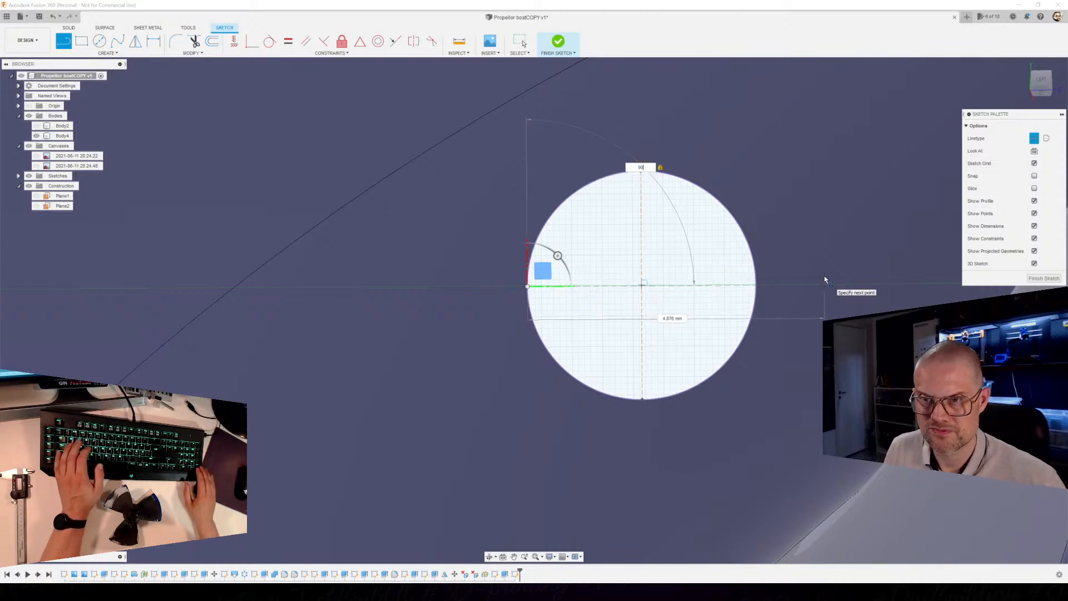
{"action": "key", "text": "Return"}
{"action": "key", "text": "Escape"}
Draw a 10.25 mm diameter circle centred where the two construction lines cross.
{"action": "key", "text": "c"}
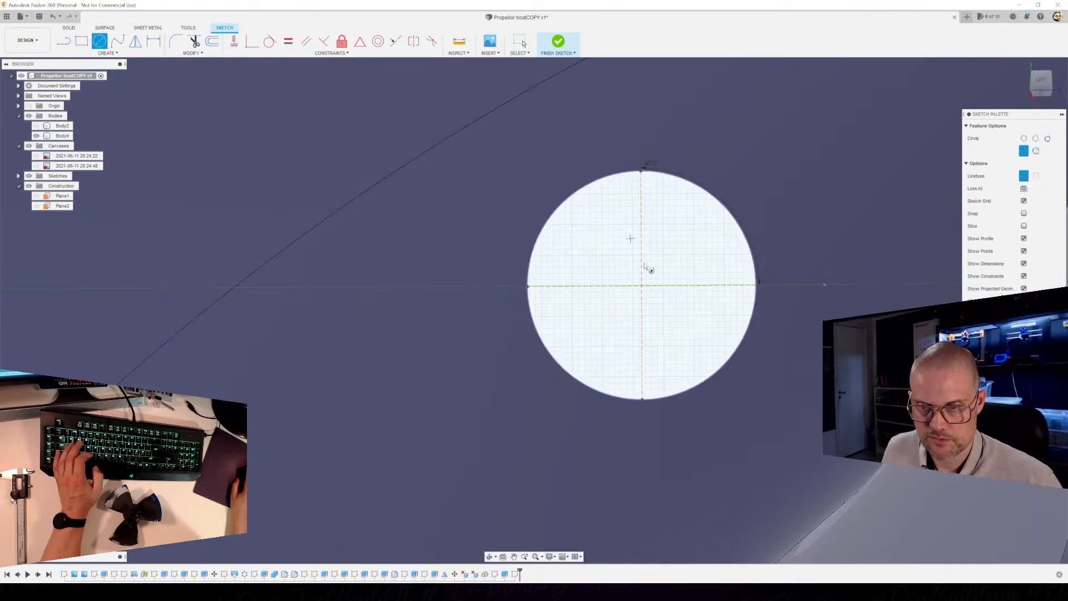
{"action": "scroll", "coordinate": [640, 293], "scroll_direction": "up", "scroll_amount": 3}
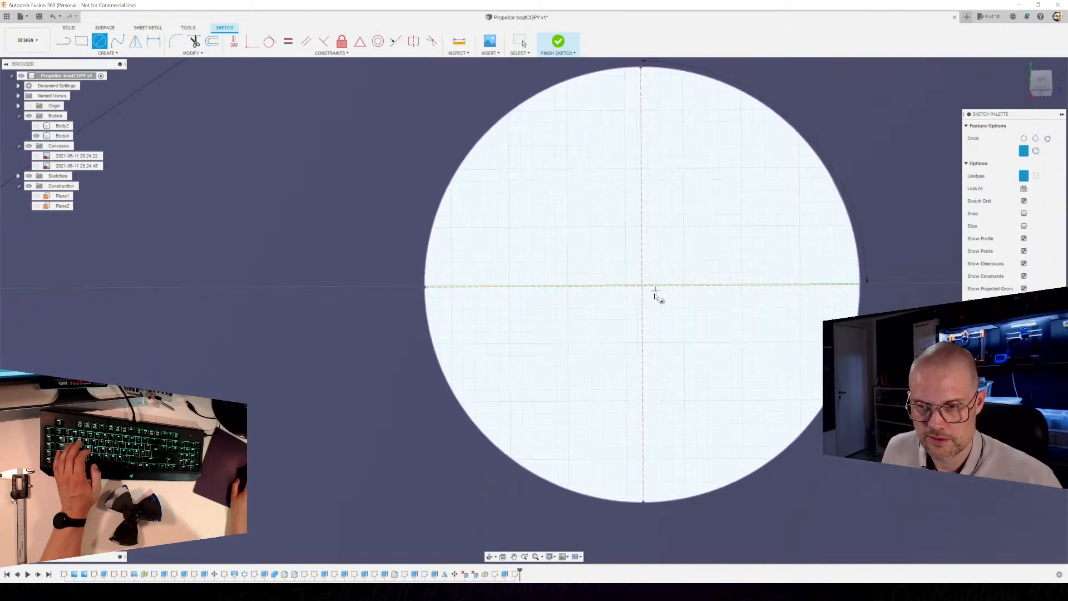
{"action": "left_click", "coordinate": [642, 286]}
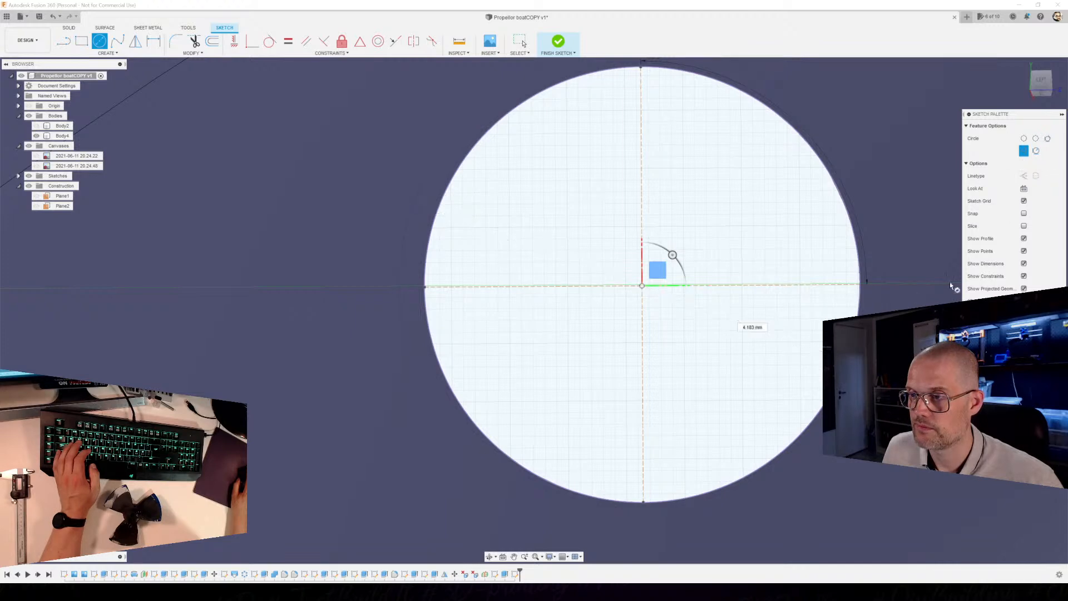
{"action": "scroll", "coordinate": [907, 289], "scroll_direction": "down", "scroll_amount": 3}
{"action": "middle_click_drag", "start_coordinate": [868, 331], "coordinate": [717, 339]}
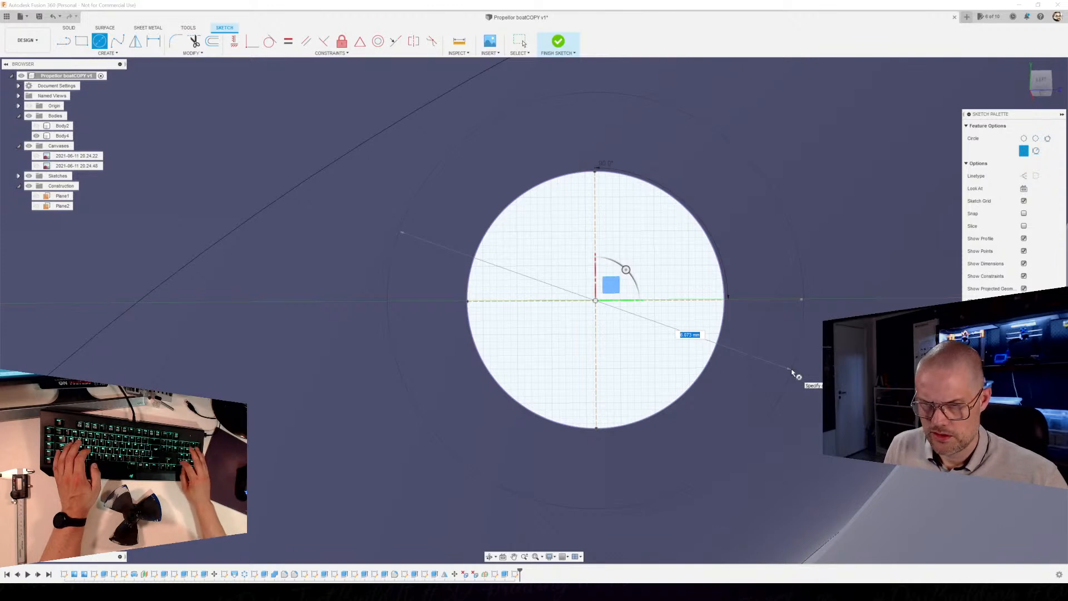
{"action": "key", "text": "Tab"}
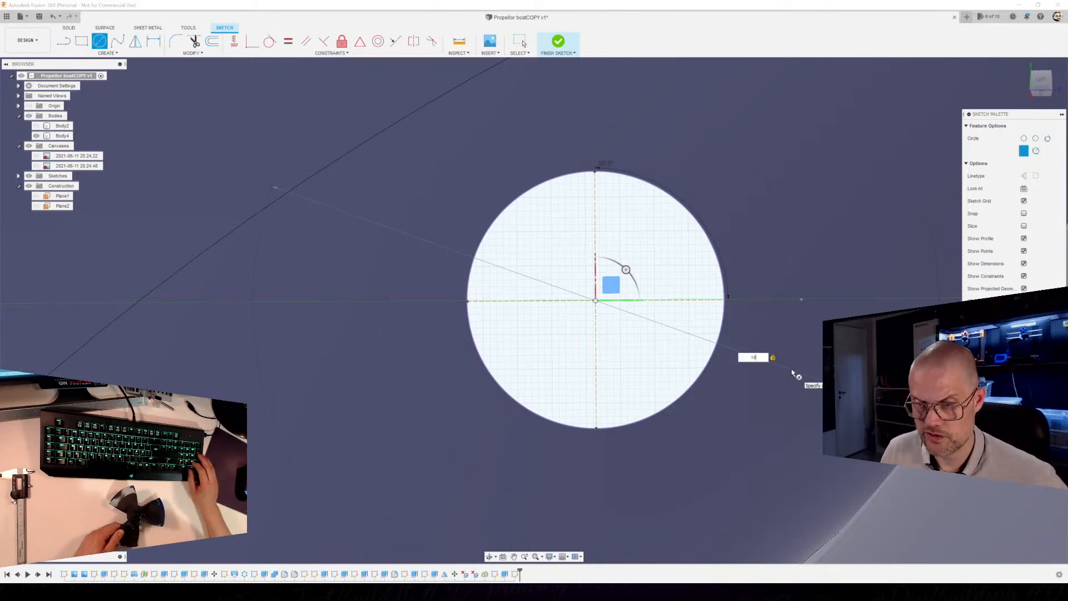
{"action": "key", "text": "Return"}
{"action": "key", "text": "Escape"}
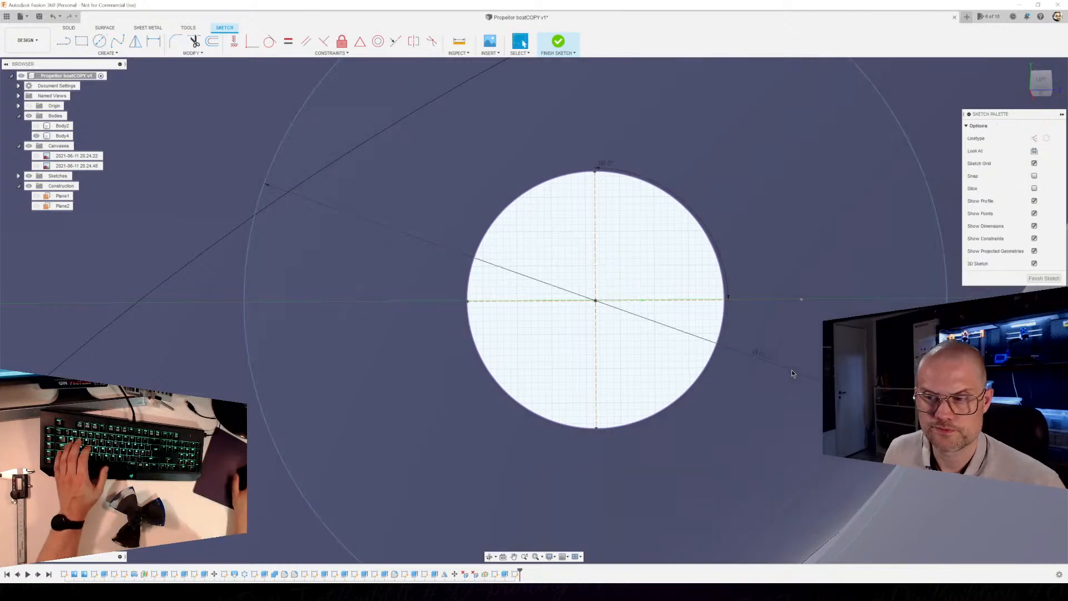
Examine the larger circle's position against the hub, blades and existing cross hole from several angles.
{"action": "scroll", "coordinate": [763, 404], "scroll_direction": "down", "scroll_amount": 2}
{"action": "scroll", "coordinate": [751, 400], "scroll_direction": "down", "scroll_amount": 1}
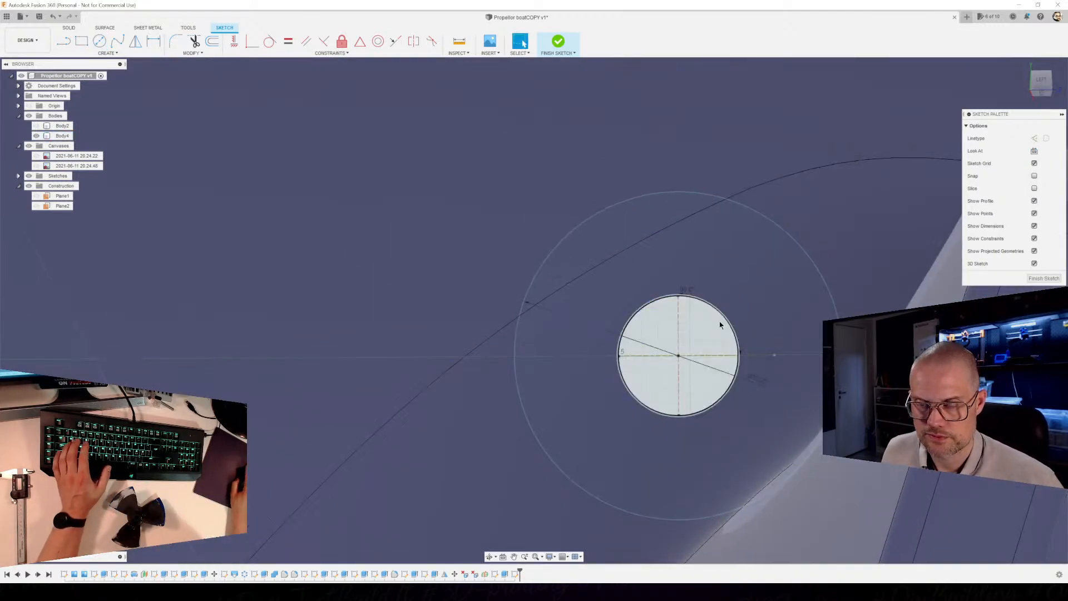
{"action": "scroll", "coordinate": [756, 402], "scroll_direction": "down", "scroll_amount": 1}
{"action": "scroll", "coordinate": [771, 398], "scroll_direction": "down", "scroll_amount": 2}
{"action": "middle_click_drag", "start_coordinate": [806, 393], "coordinate": [544, 411], "text": "shift"}
{"action": "middle_click_drag", "start_coordinate": [545, 412], "coordinate": [509, 319]}
{"action": "scroll", "coordinate": [508, 316], "scroll_direction": "down", "scroll_amount": 3}
{"action": "scroll", "coordinate": [535, 331], "scroll_direction": "up", "scroll_amount": 3}
{"action": "middle_click_drag", "start_coordinate": [433, 315], "coordinate": [306, 351], "text": "shift"}
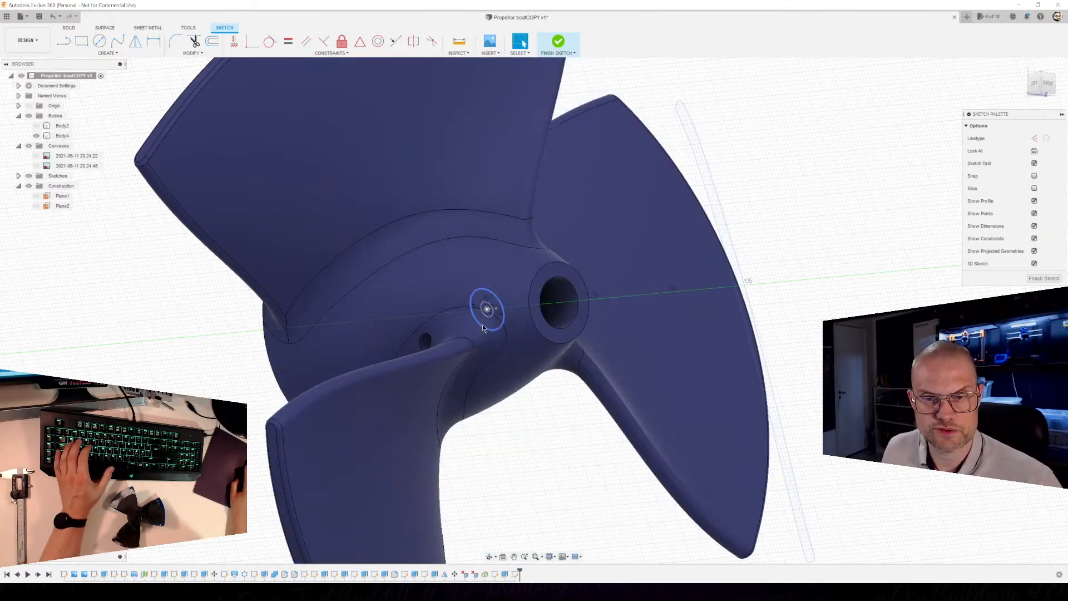
Try to extrude both circle profiles as a new body, to a distance of about -41.8 mm.
{"action": "left_click", "coordinate": [35, 136]}
{"action": "left_click", "coordinate": [497, 327]}
{"action": "scroll", "coordinate": [476, 301], "scroll_direction": "up", "scroll_amount": 5}
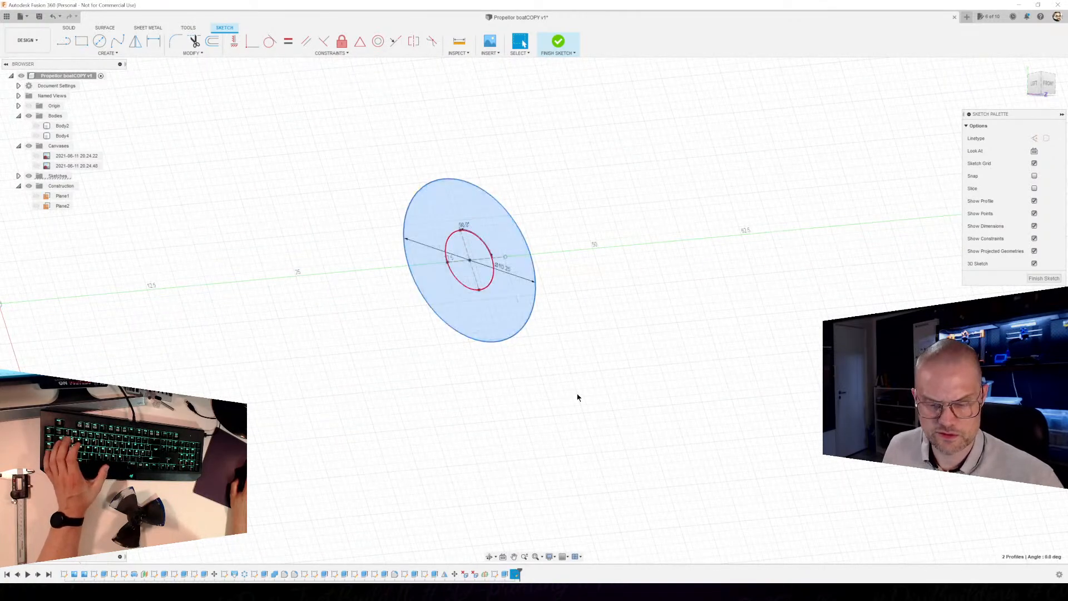
{"action": "key", "text": "e"}
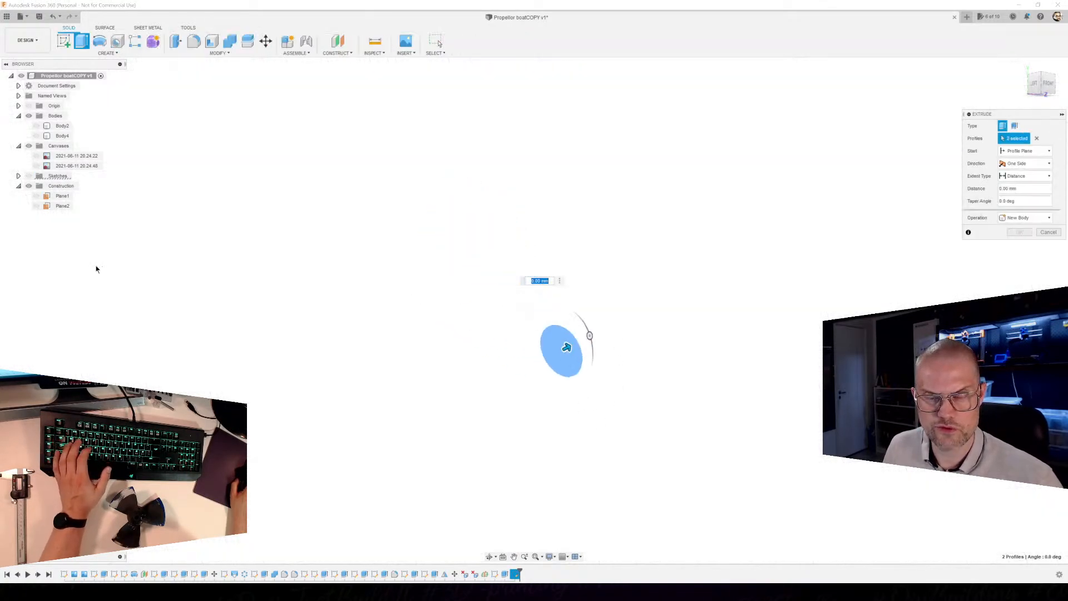
{"action": "left_click", "coordinate": [34, 137]}
{"action": "scroll", "coordinate": [462, 459], "scroll_direction": "down", "scroll_amount": 2}
{"action": "middle_click_drag", "start_coordinate": [463, 460], "coordinate": [440, 401]}
{"action": "left_click_drag", "start_coordinate": [515, 318], "coordinate": [397, 384]}
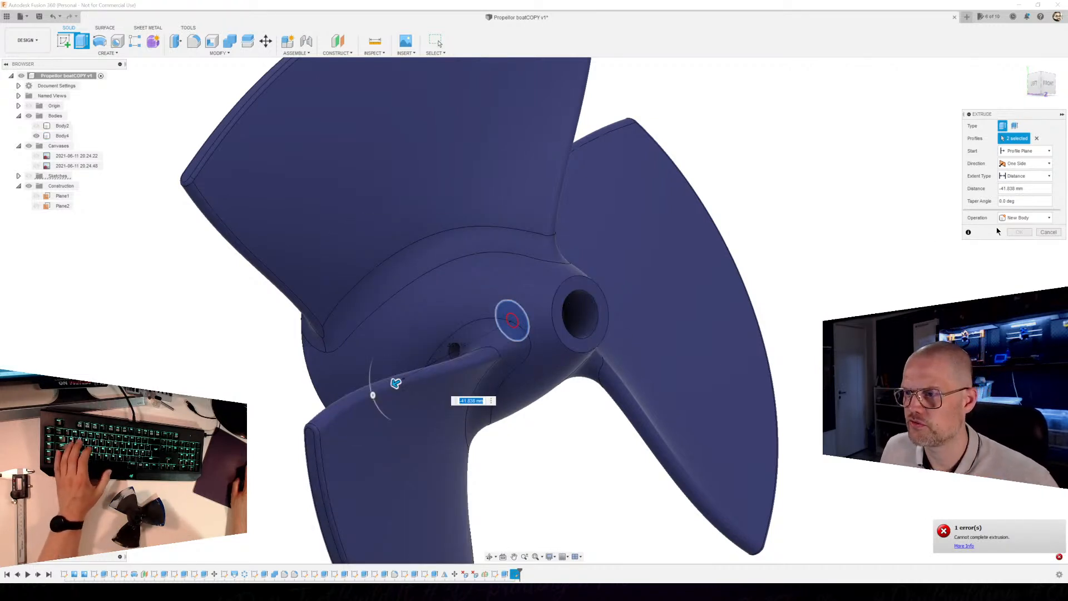
Try to cut the propeller with both profiles about 37.5 mm in the opposite direction, and cancel the extrusion.
{"action": "left_click", "coordinate": [1026, 218]}
{"action": "left_click", "coordinate": [1018, 238]}
{"action": "left_click_drag", "start_coordinate": [396, 383], "coordinate": [609, 291]}
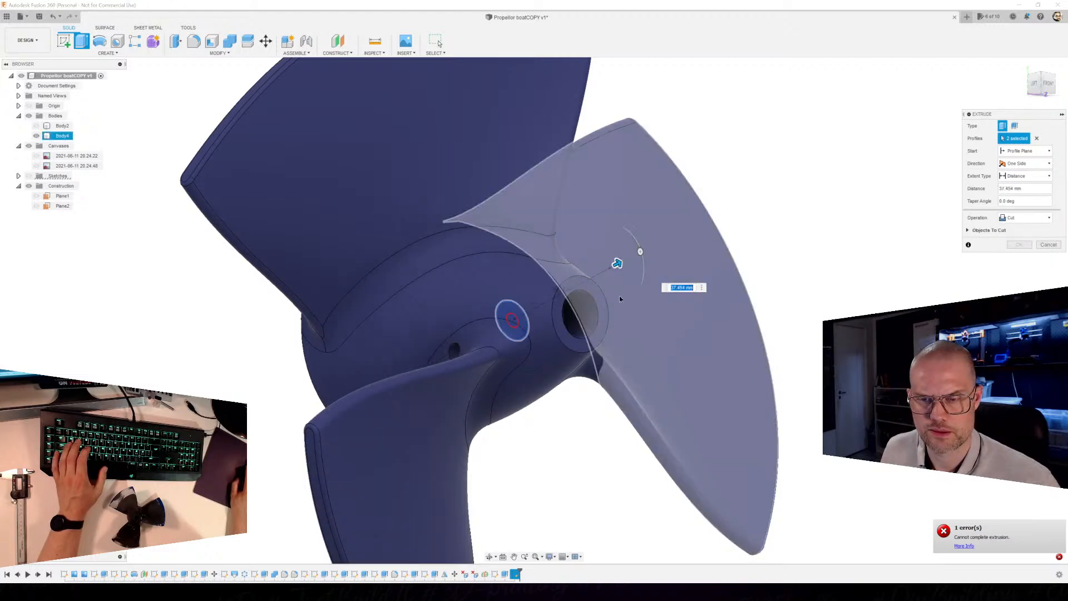
{"action": "middle_click_drag", "start_coordinate": [703, 333], "coordinate": [631, 348], "text": "shift"}
{"action": "scroll", "coordinate": [501, 317], "scroll_direction": "up", "scroll_amount": 3}
{"action": "middle_click_drag", "start_coordinate": [445, 284], "coordinate": [454, 312], "text": "shift"}
{"action": "scroll", "coordinate": [334, 323], "scroll_direction": "up", "scroll_amount": 5}
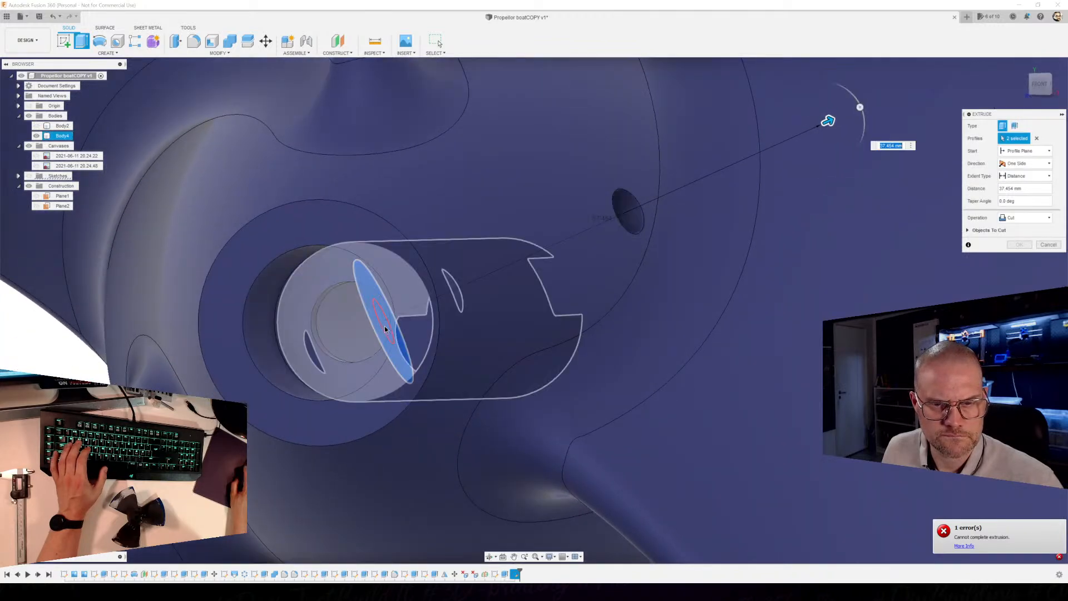
{"action": "left_click", "coordinate": [35, 136]}
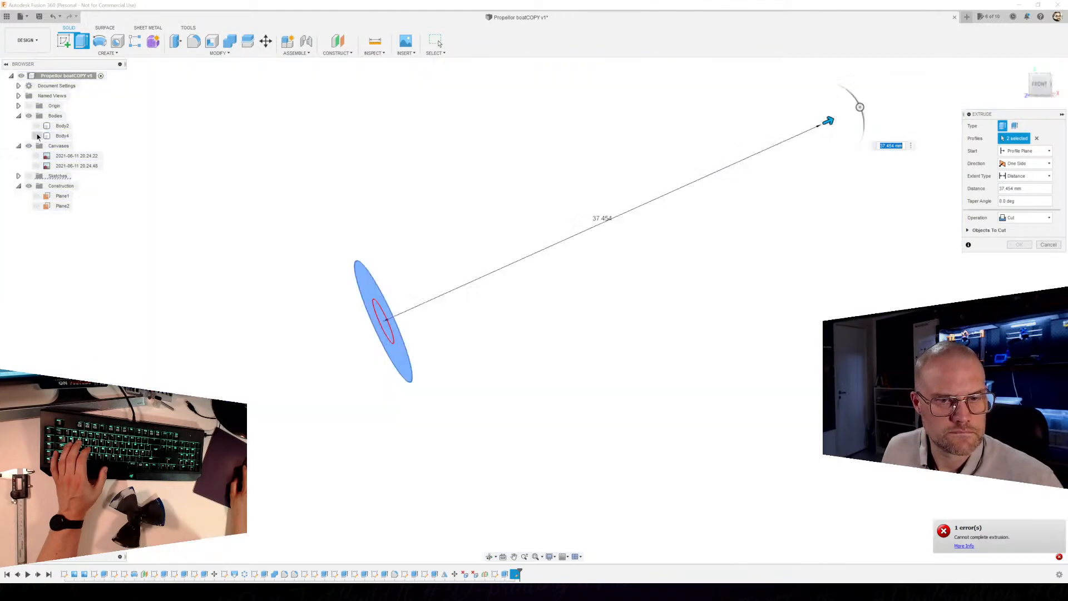
{"action": "middle_click_drag", "start_coordinate": [553, 408], "coordinate": [478, 346], "text": "shift"}
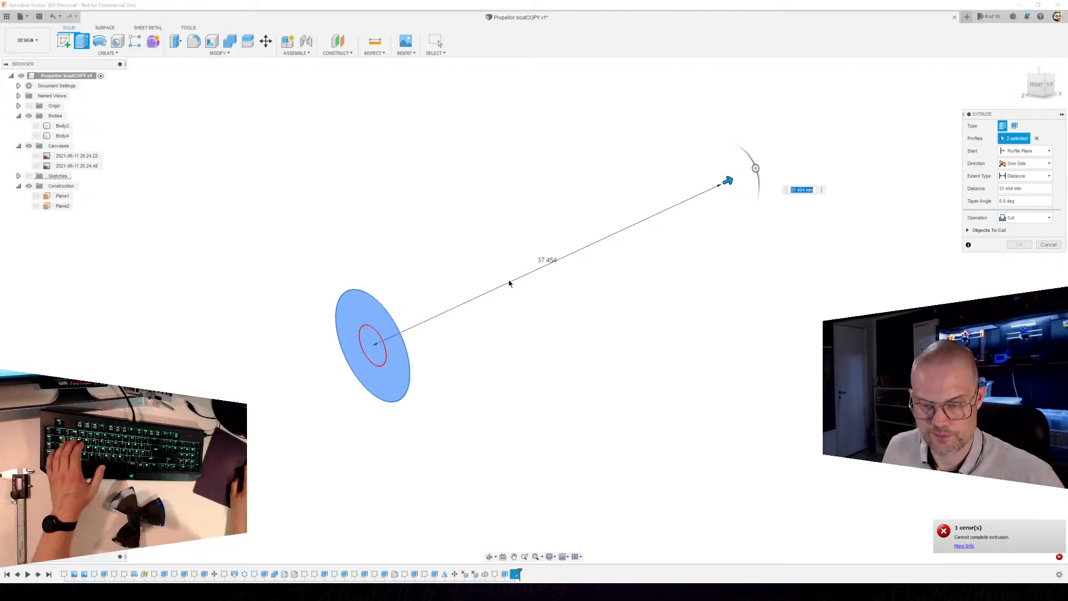
{"action": "key", "text": "Escape"}
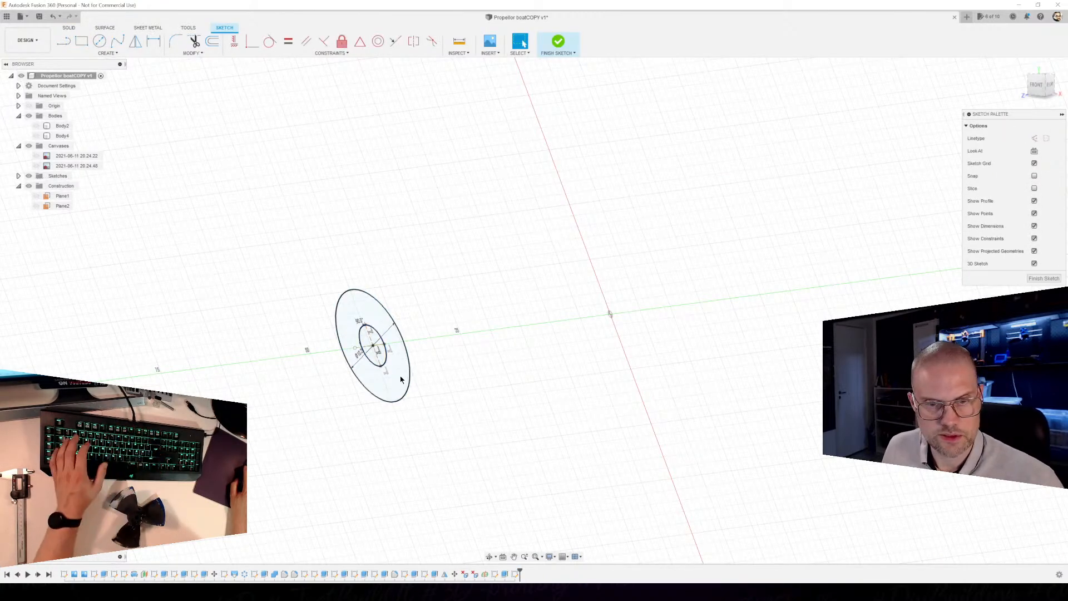
Extrude only the ring profile between the two concentric circles, to a distance of about 44.5 mm.
{"action": "left_click", "coordinate": [402, 373]}
{"action": "key", "text": "e"}
{"action": "scroll", "coordinate": [410, 377], "scroll_direction": "down", "scroll_amount": 1}
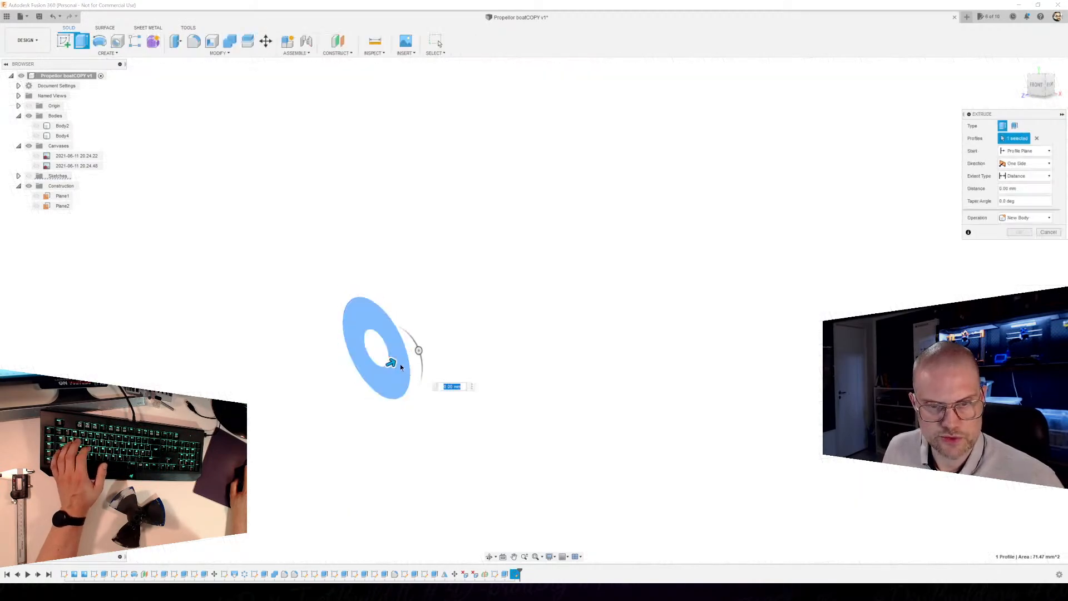
{"action": "left_click_drag", "start_coordinate": [391, 362], "coordinate": [767, 189]}
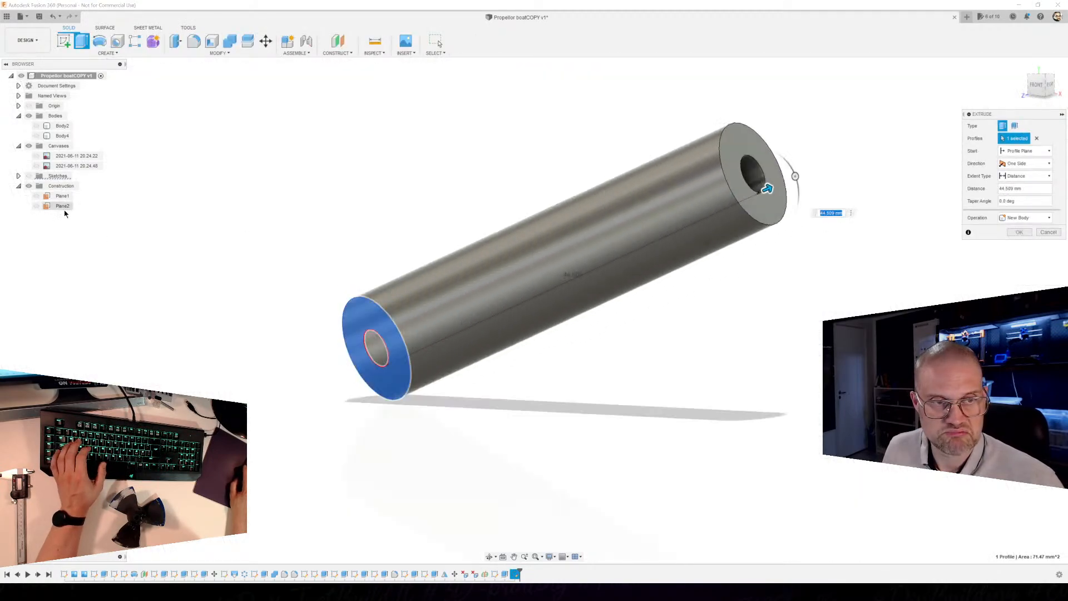
Show the propeller body Body4 and set the ring's cut through the hub to a distance of about 30.6 mm.
{"action": "left_click", "coordinate": [35, 136]}
{"action": "middle_click_drag", "start_coordinate": [345, 319], "coordinate": [517, 352], "text": "shift"}
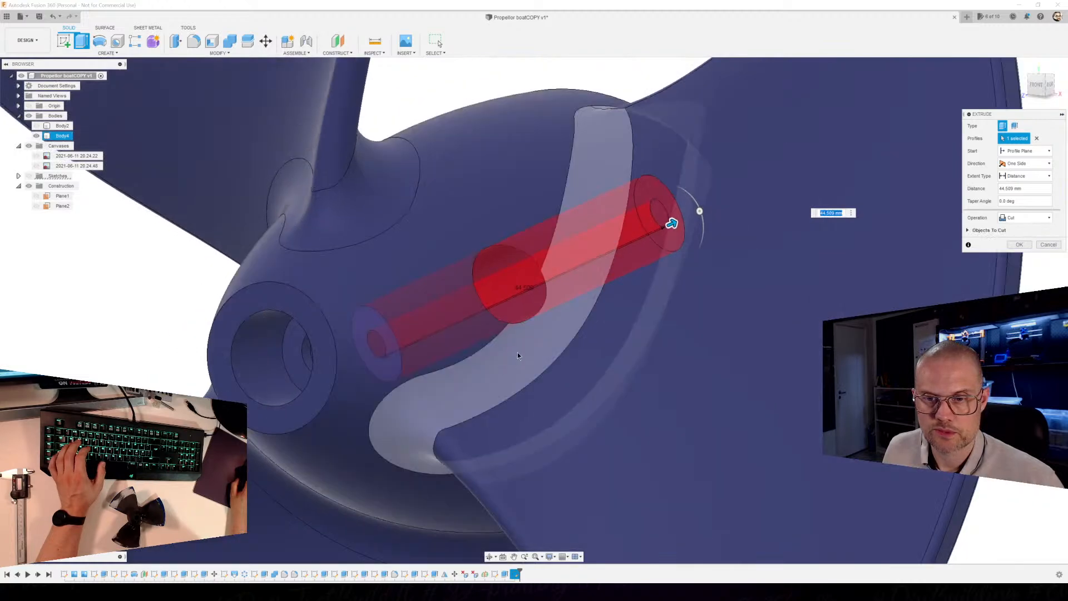
{"action": "middle_click_drag", "start_coordinate": [571, 332], "coordinate": [679, 214], "text": "shift"}
{"action": "left_click_drag", "start_coordinate": [689, 212], "coordinate": [590, 260]}
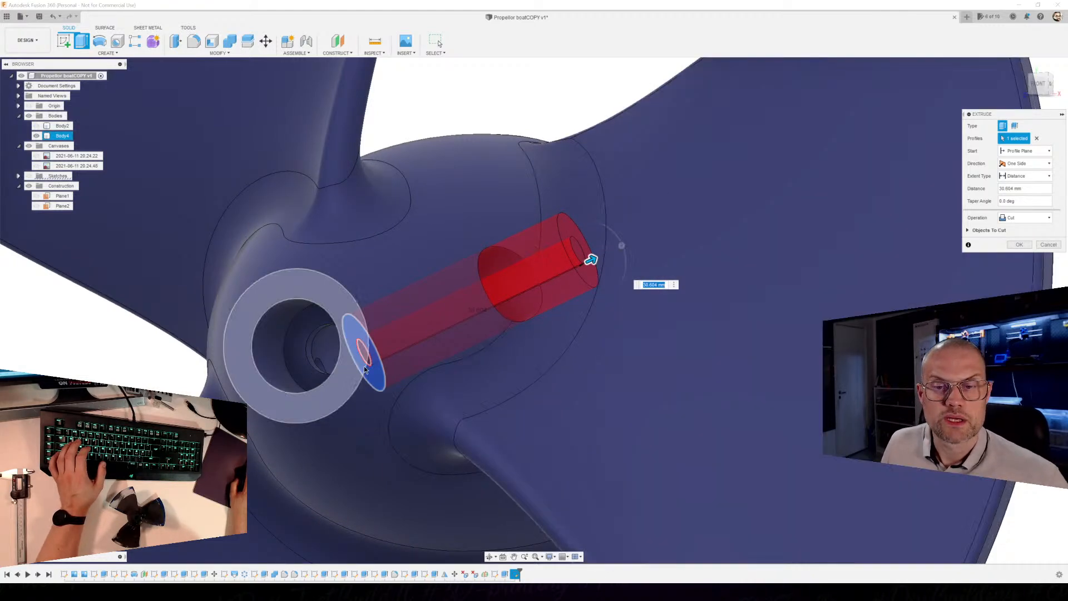
{"action": "middle_click_drag", "start_coordinate": [500, 423], "coordinate": [462, 337], "text": "shift"}
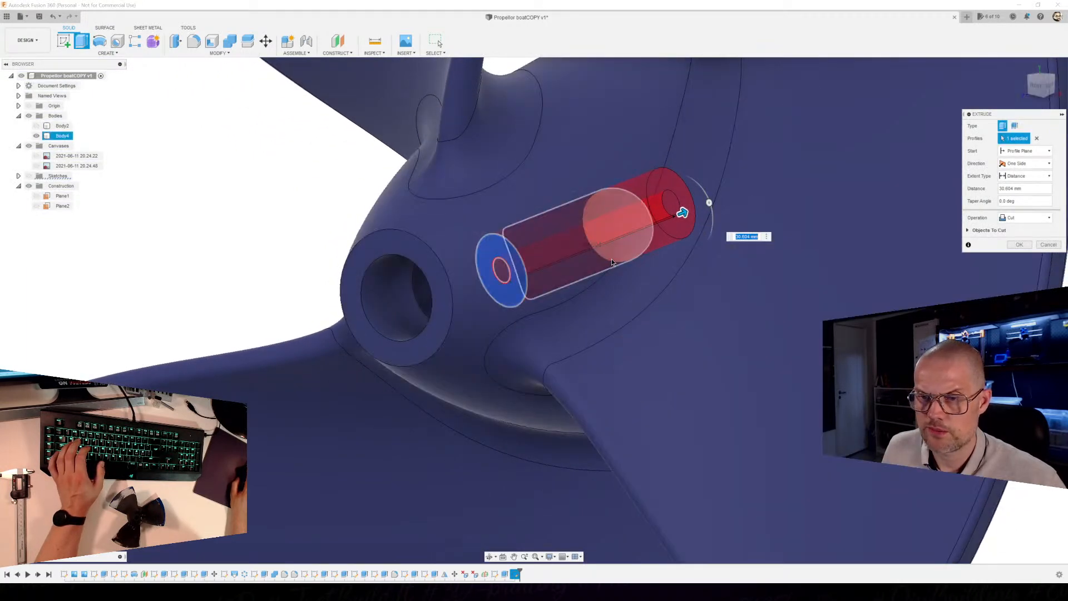
{"action": "scroll", "coordinate": [615, 276], "scroll_direction": "down", "scroll_amount": 2}
{"action": "middle_click_drag", "start_coordinate": [614, 275], "coordinate": [668, 274], "text": "shift"}
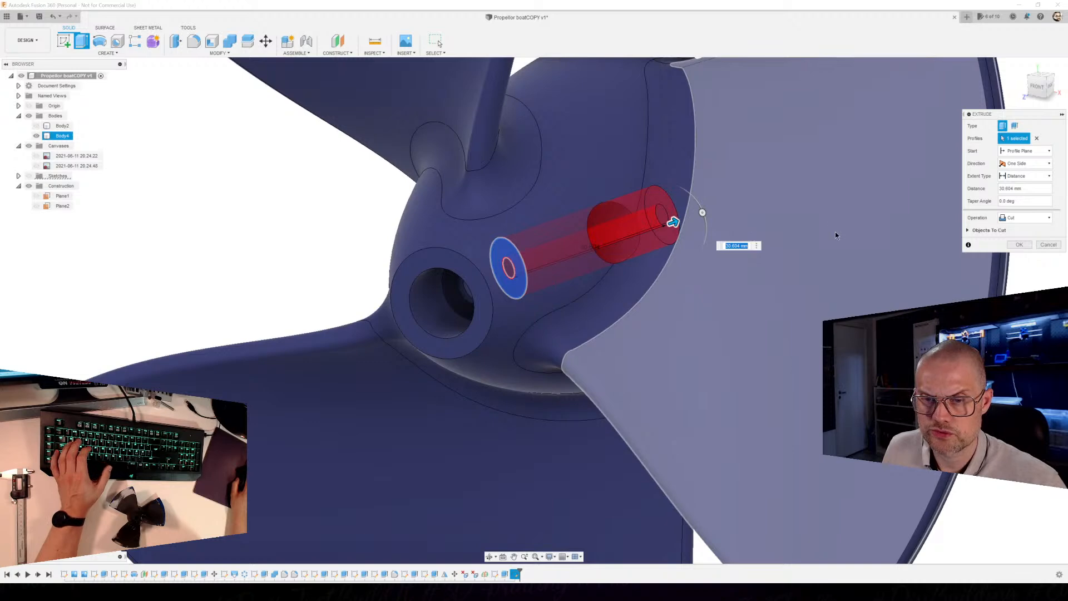
Start the circular Extrude cut on the propeller hub at a 15 mm offset from the profile plane and finish it.
{"action": "left_click", "coordinate": [1030, 152]}
{"action": "left_click", "coordinate": [1023, 166]}
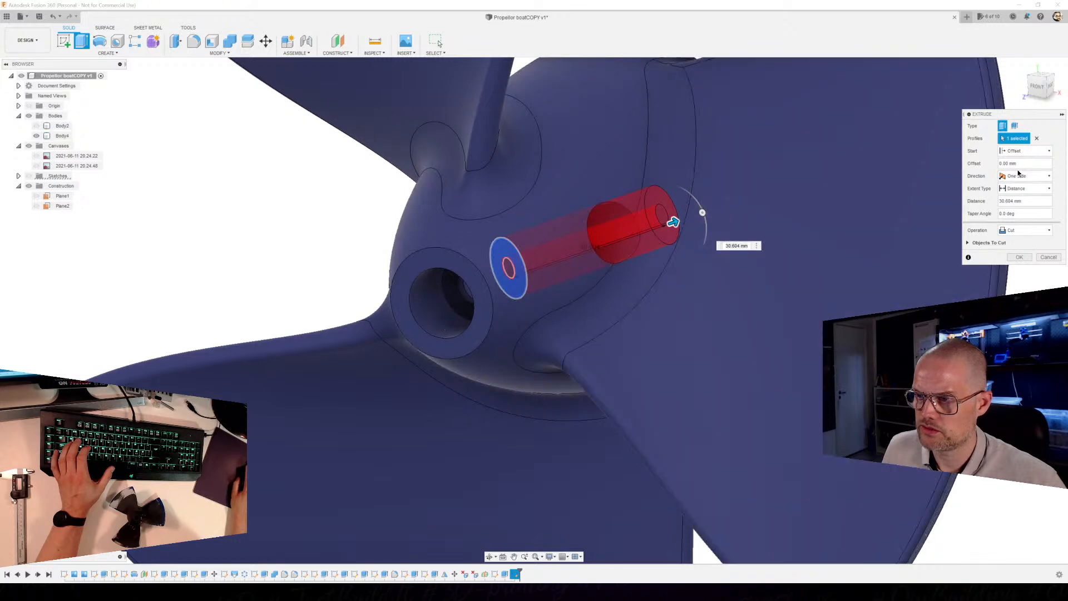
{"action": "left_click_drag", "start_coordinate": [1000, 164], "coordinate": [1003, 163]}
{"action": "type", "text": "15"}
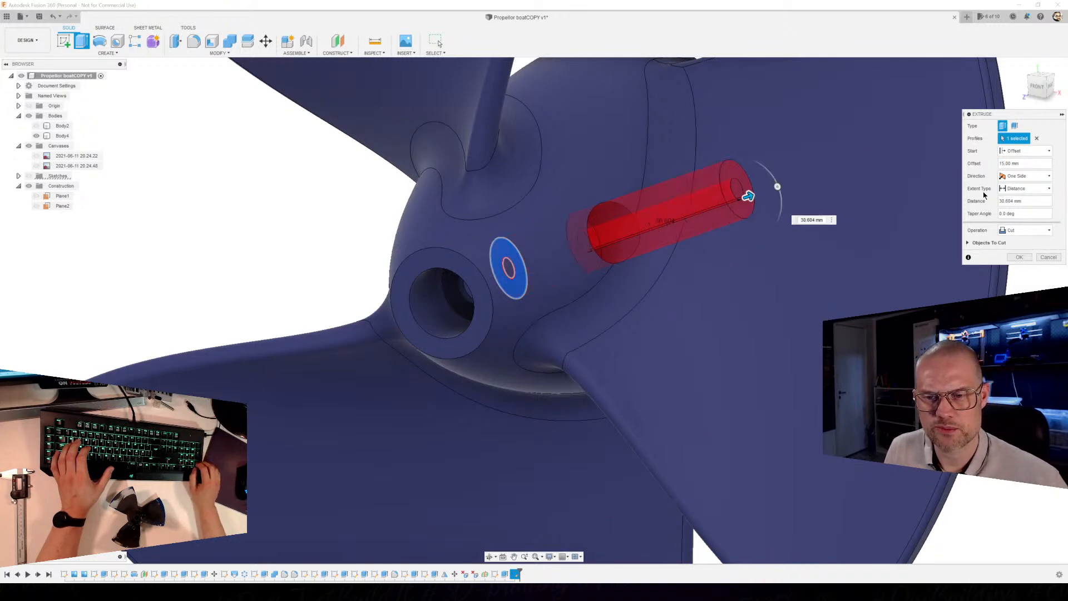
{"action": "key", "text": "Return"}
Mirror the last extruded cut feature across Plane2 to the opposite side of the hub.
{"action": "middle_click_drag", "start_coordinate": [720, 322], "coordinate": [629, 289], "text": "shift"}
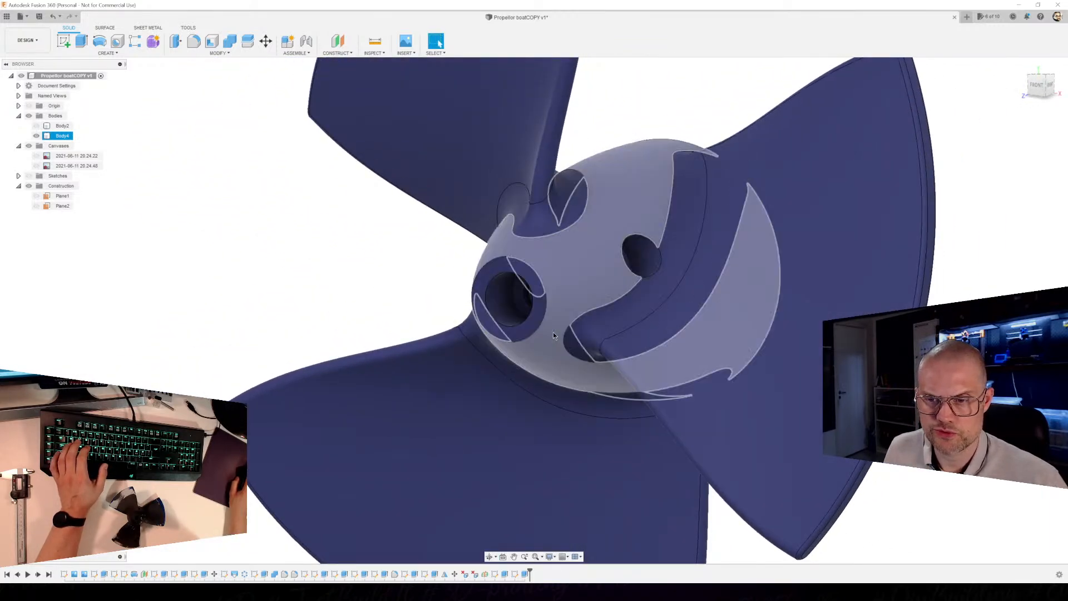
{"action": "middle_click_drag", "start_coordinate": [614, 279], "coordinate": [649, 301], "text": "shift"}
{"action": "middle_click_drag", "start_coordinate": [555, 285], "coordinate": [494, 302], "text": "shift"}
{"action": "type", "text": "s"}
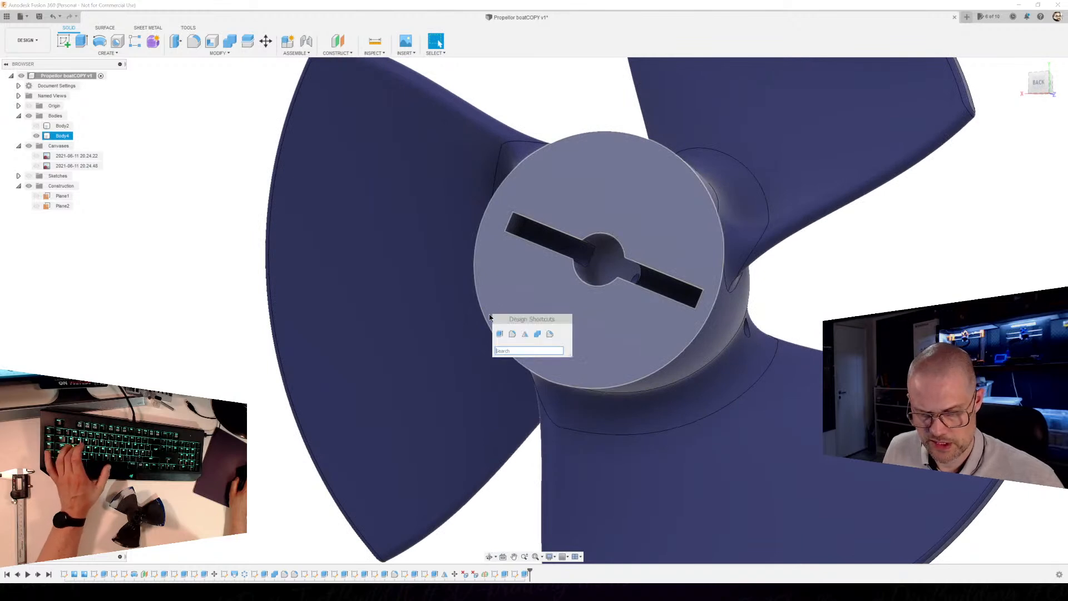
{"action": "type", "text": "mirr"}
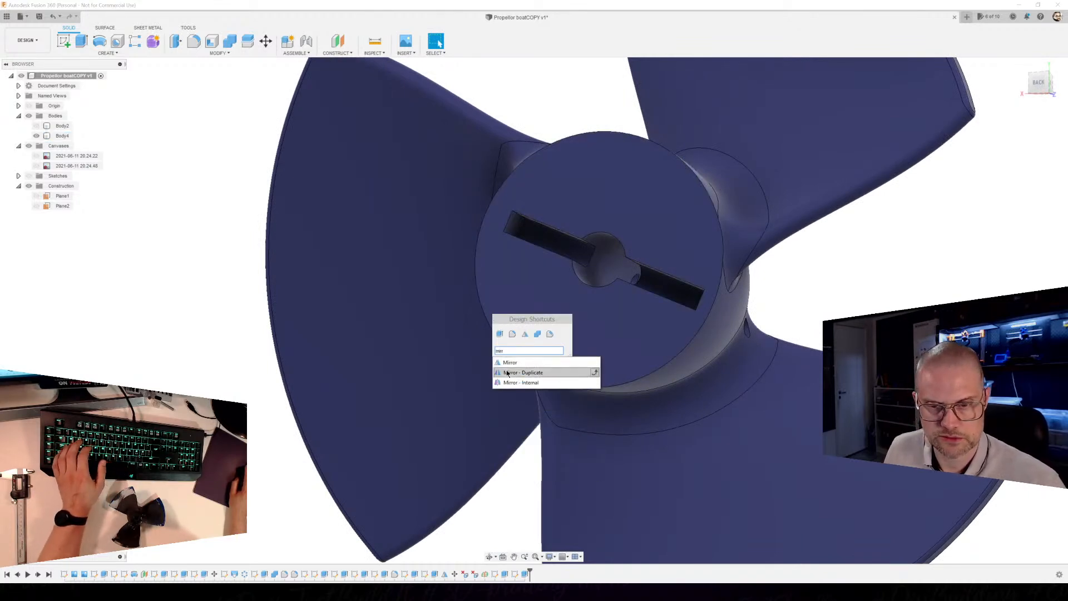
{"action": "left_click", "coordinate": [507, 373]}
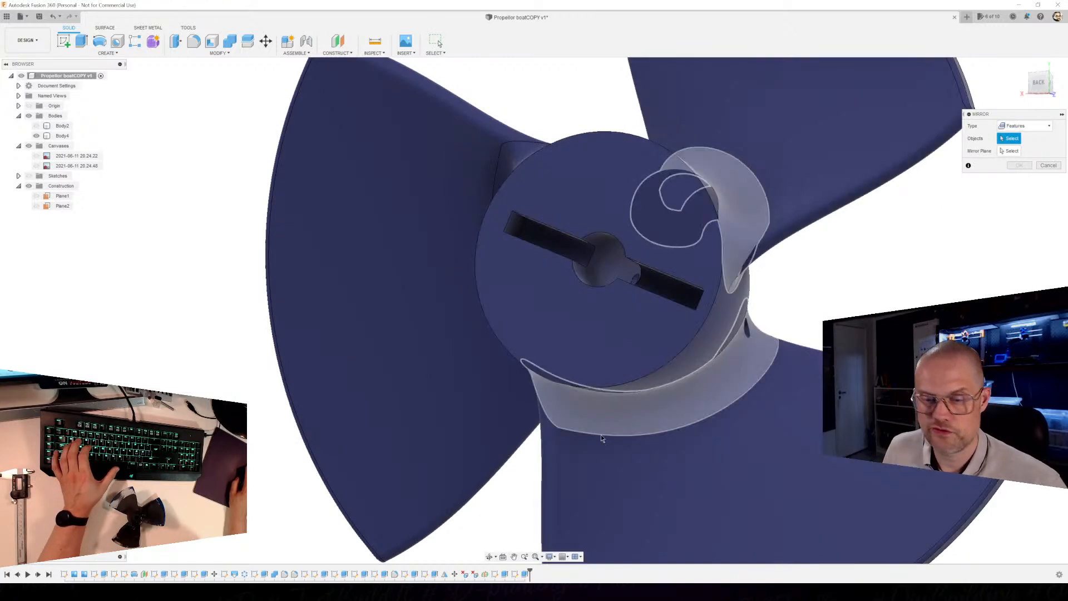
{"action": "left_click", "coordinate": [523, 576]}
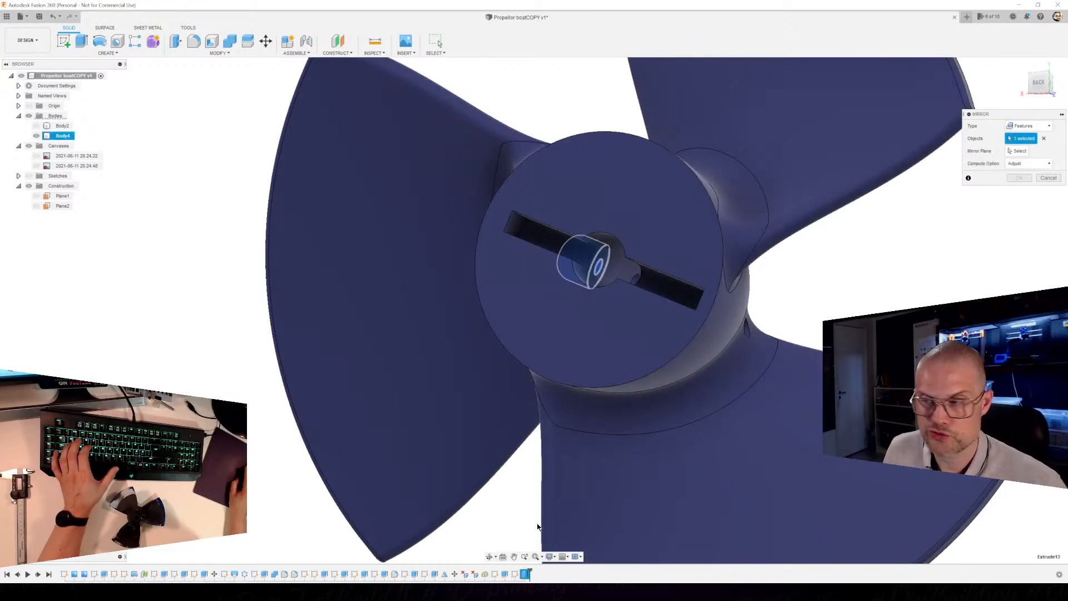
{"action": "left_click", "coordinate": [1015, 151]}
{"action": "middle_click_drag", "start_coordinate": [608, 310], "coordinate": [553, 310], "text": "shift"}
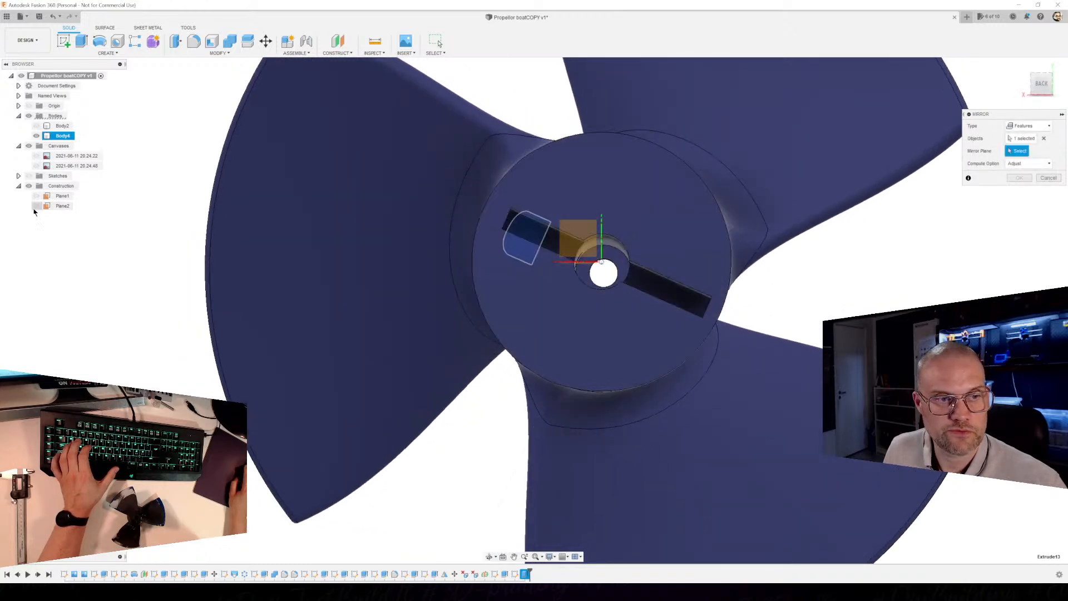
{"action": "middle_click_drag", "start_coordinate": [440, 334], "coordinate": [380, 335], "text": "shift"}
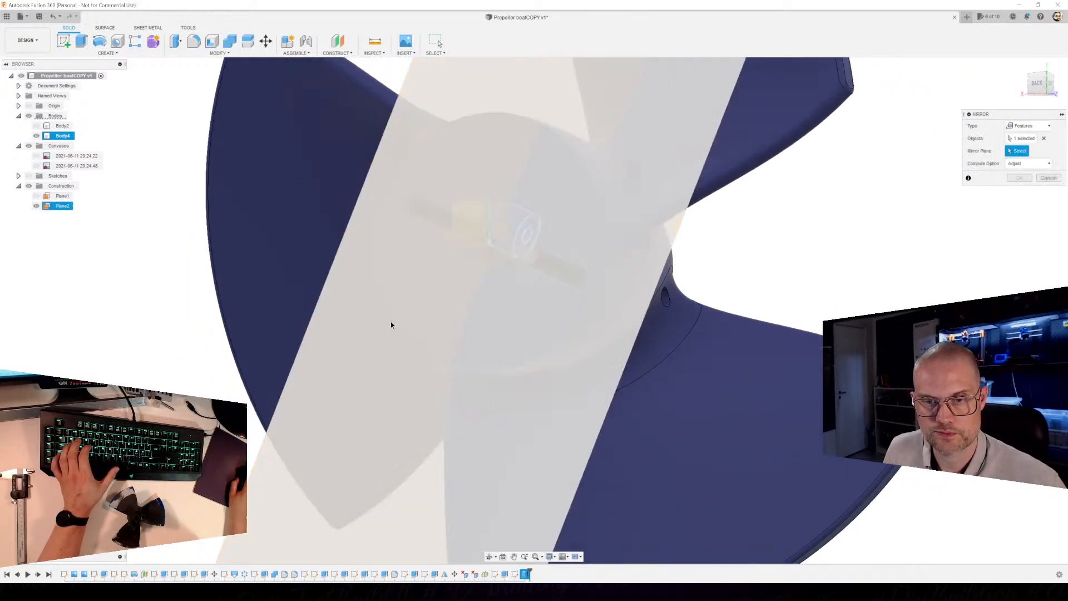
{"action": "left_click", "coordinate": [420, 212]}
{"action": "middle_click_drag", "start_coordinate": [420, 212], "coordinate": [682, 253], "text": "shift"}
{"action": "scroll", "coordinate": [676, 309], "scroll_direction": "up", "scroll_amount": 4}
{"action": "left_click", "coordinate": [1018, 178]}
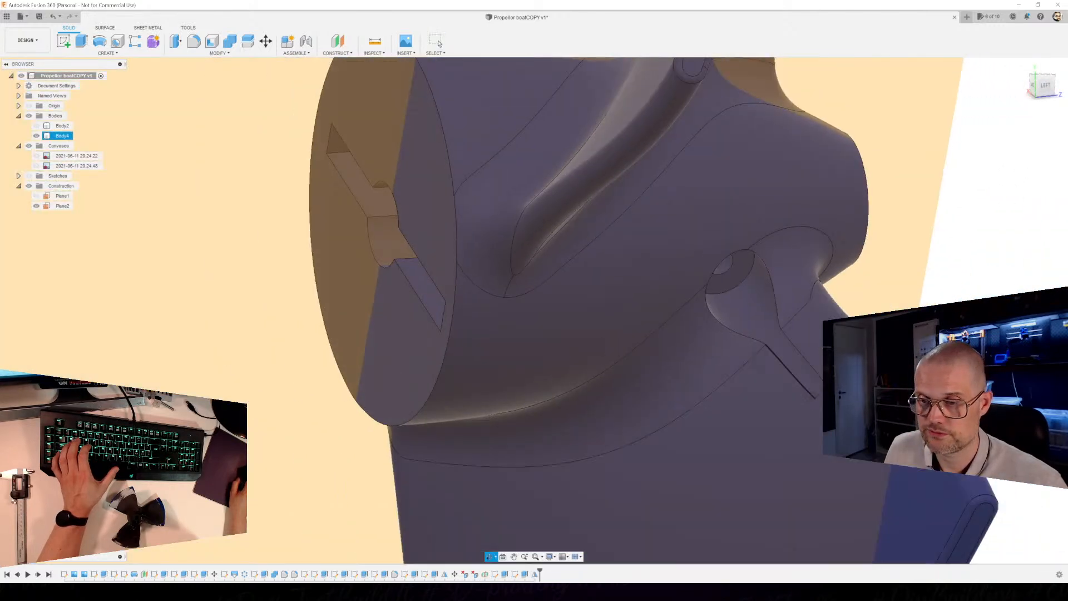
{"action": "middle_click_drag", "start_coordinate": [724, 356], "coordinate": [783, 357], "text": "shift"}
{"action": "scroll", "coordinate": [794, 399], "scroll_direction": "up", "scroll_amount": 3}
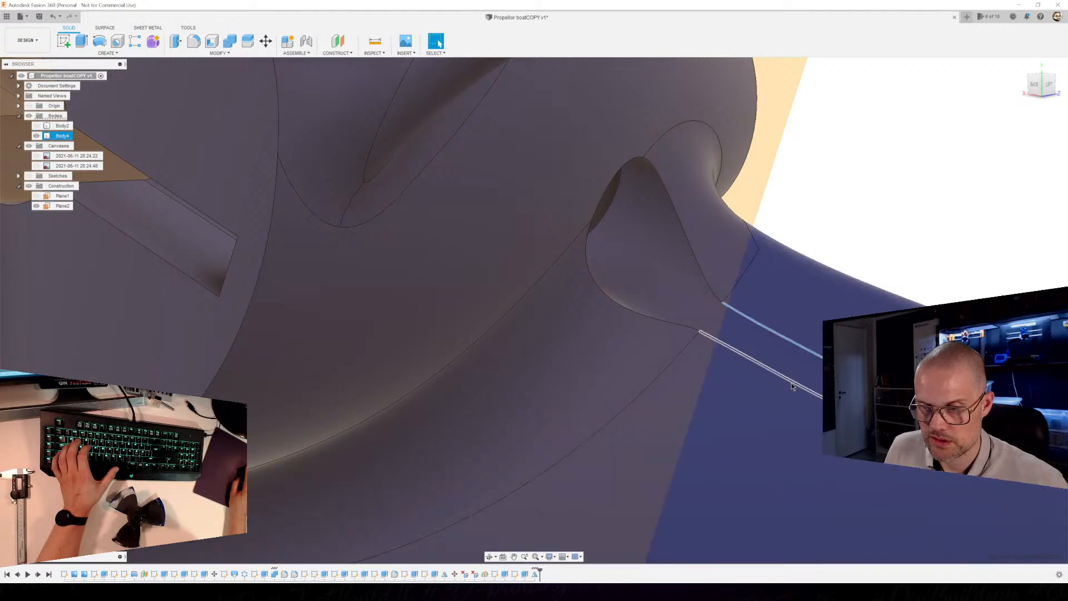
{"action": "key", "text": "f"}
{"action": "left_click", "coordinate": [792, 374]}
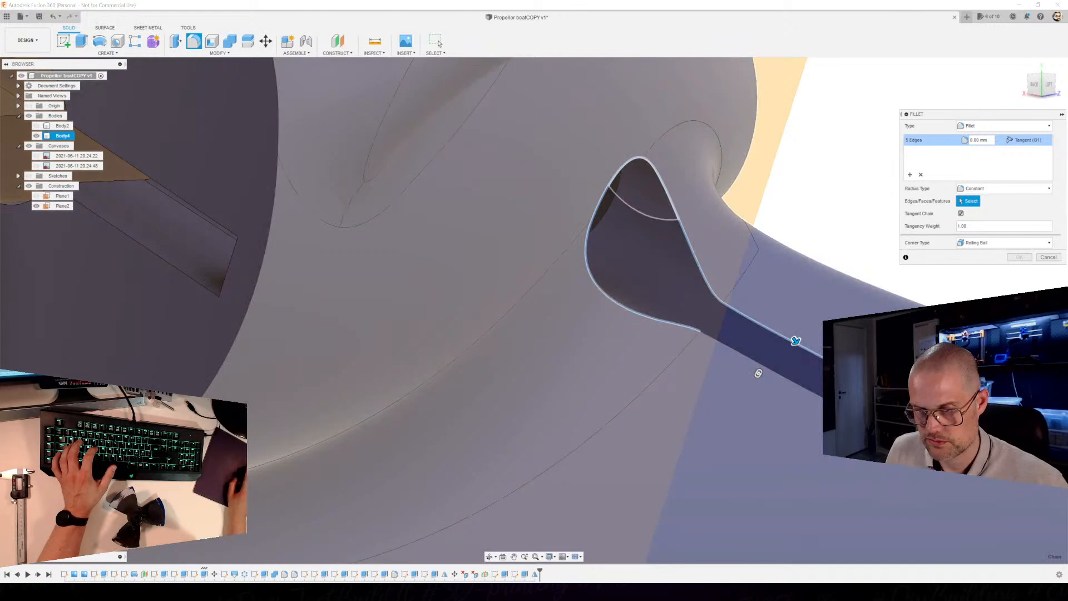
{"action": "type", "text": "2"}
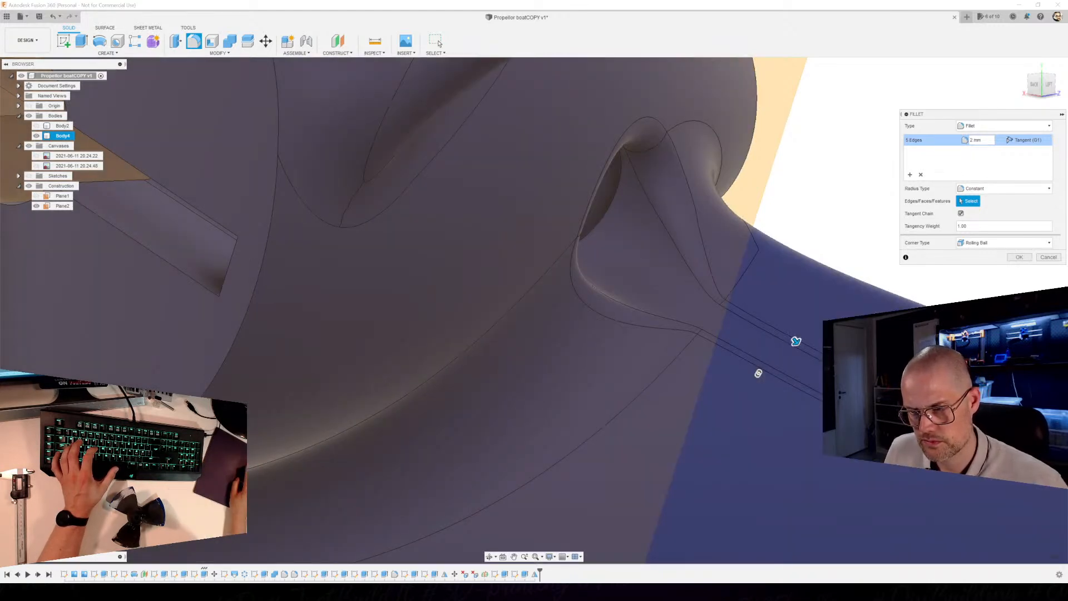
{"action": "scroll", "coordinate": [856, 417], "scroll_direction": "down", "scroll_amount": 3}
{"action": "mouse_move", "coordinate": [857, 417]}
{"action": "middle_mouse_down", "text": "shift"}
{"action": "mouse_move", "coordinate": [696, 409]}
{"action": "mouse_move", "coordinate": [712, 398]}
{"action": "mouse_move", "coordinate": [857, 428]}
{"action": "middle_mouse_up", "text": "shift"}
{"action": "middle_click_drag", "start_coordinate": [812, 363], "coordinate": [925, 487], "text": "shift"}
{"action": "middle_click_drag", "start_coordinate": [737, 496], "coordinate": [753, 498], "text": "shift"}
{"action": "scroll", "coordinate": [857, 459], "scroll_direction": "up", "scroll_amount": 5}
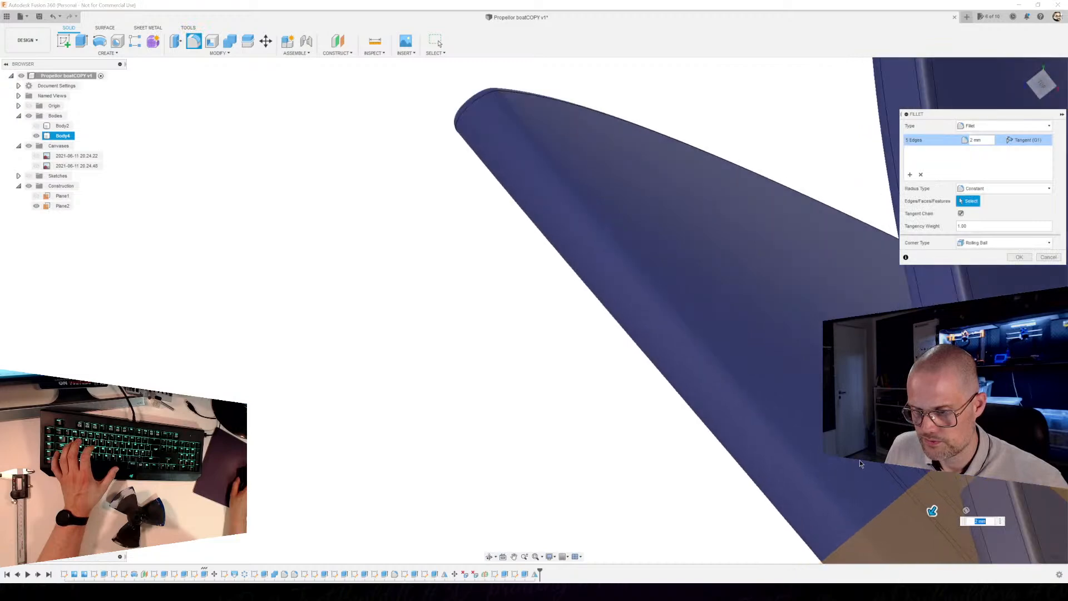
{"action": "scroll", "coordinate": [885, 452], "scroll_direction": "up", "scroll_amount": 1}
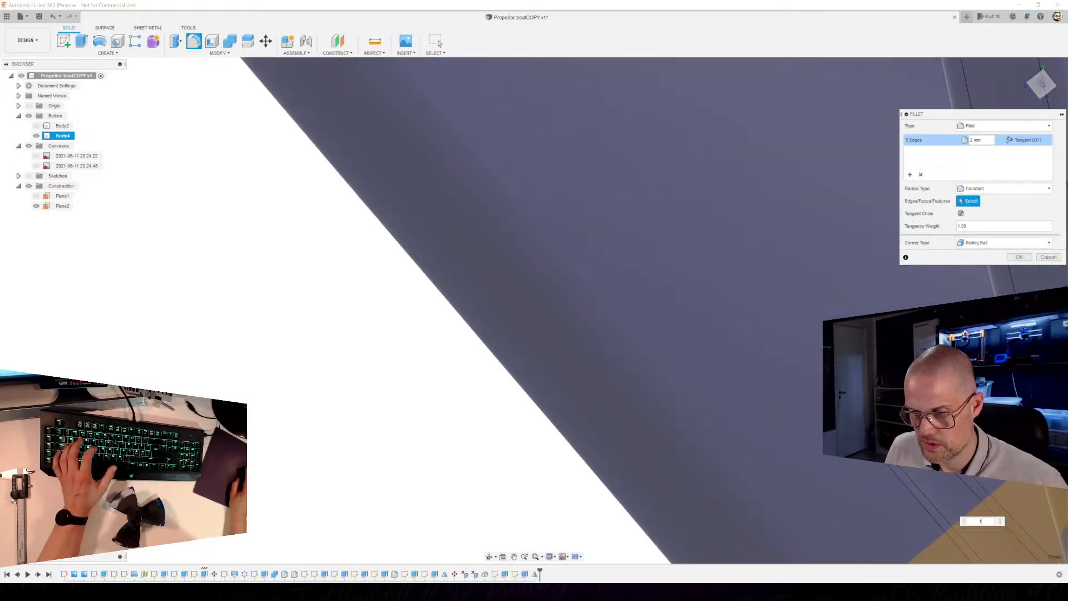
{"action": "key", "text": "Escape"}
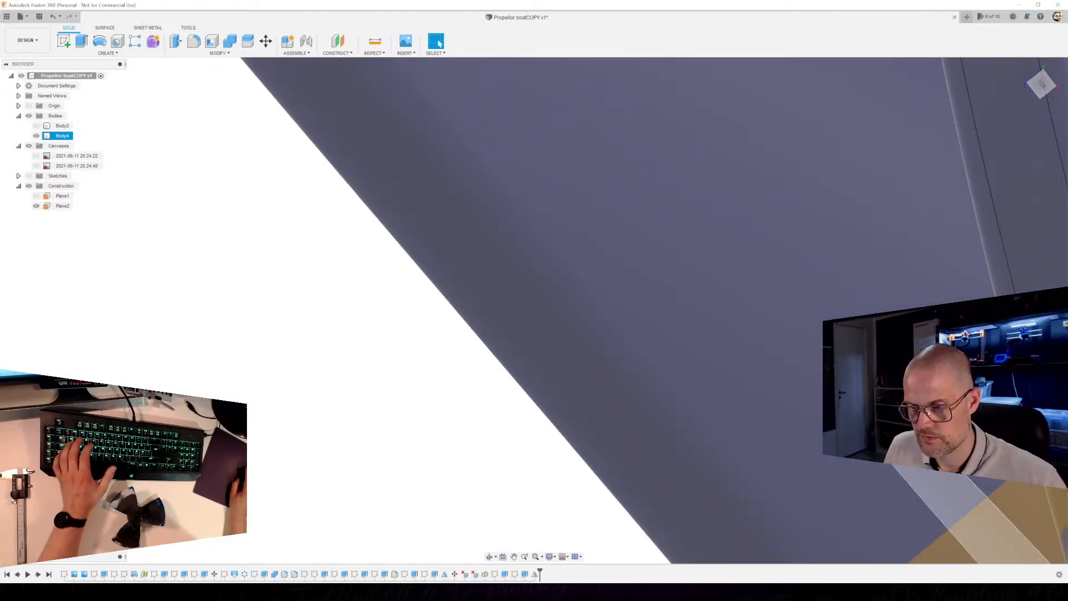
Fillet the short edge at the closed end of the groove in the blade with a 1 mm radius.
{"action": "key", "text": "f"}
{"action": "left_click", "coordinate": [882, 467]}
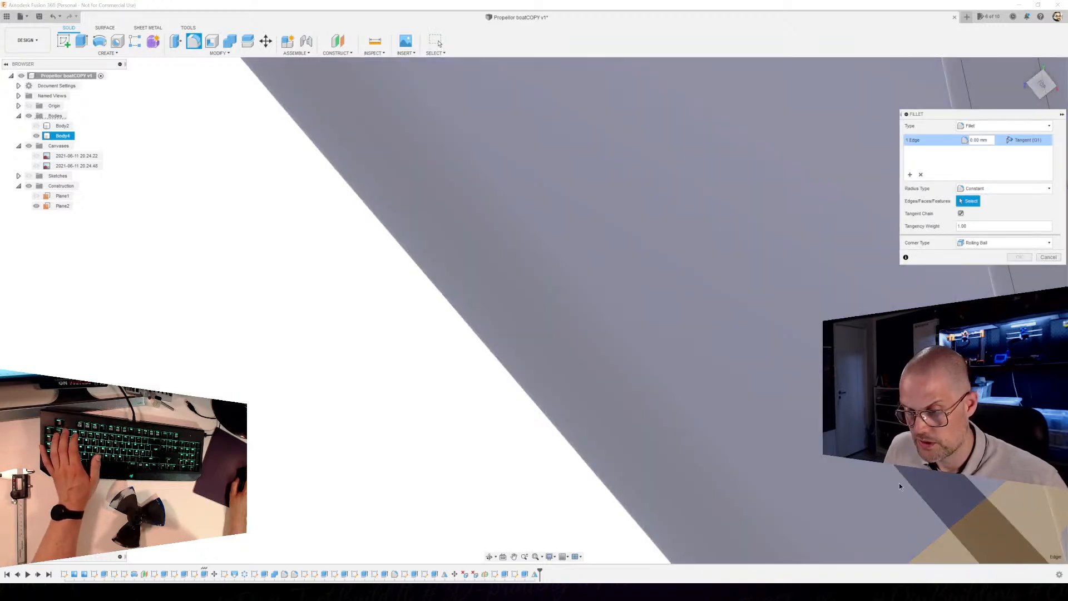
{"action": "type", "text": "2"}
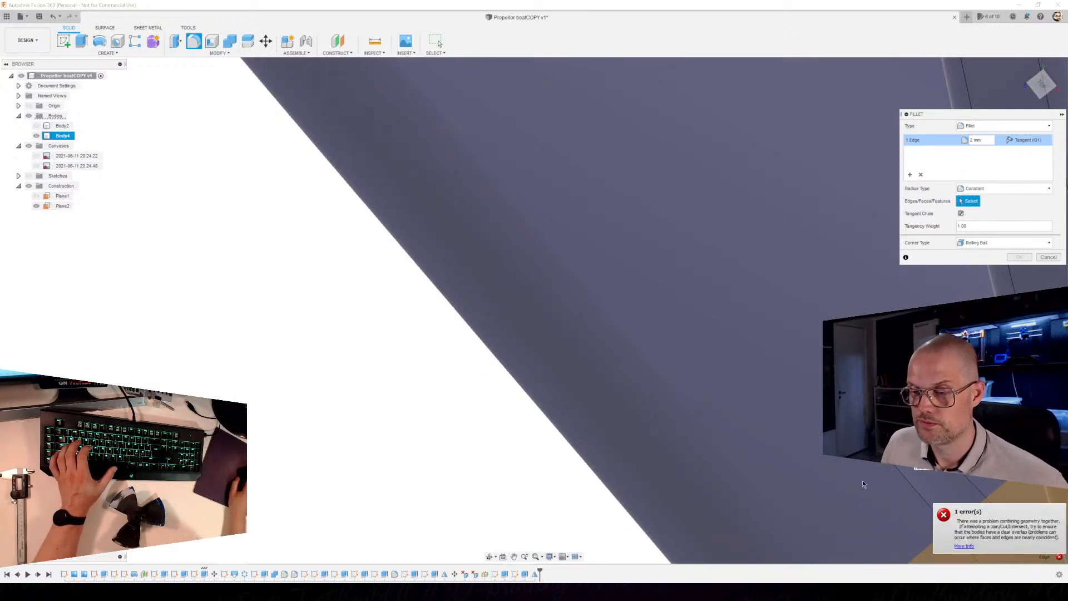
{"action": "key", "text": "BackSpace"}
{"action": "type", "text": "1"}
{"action": "middle_click_drag", "start_coordinate": [873, 440], "coordinate": [627, 365]}
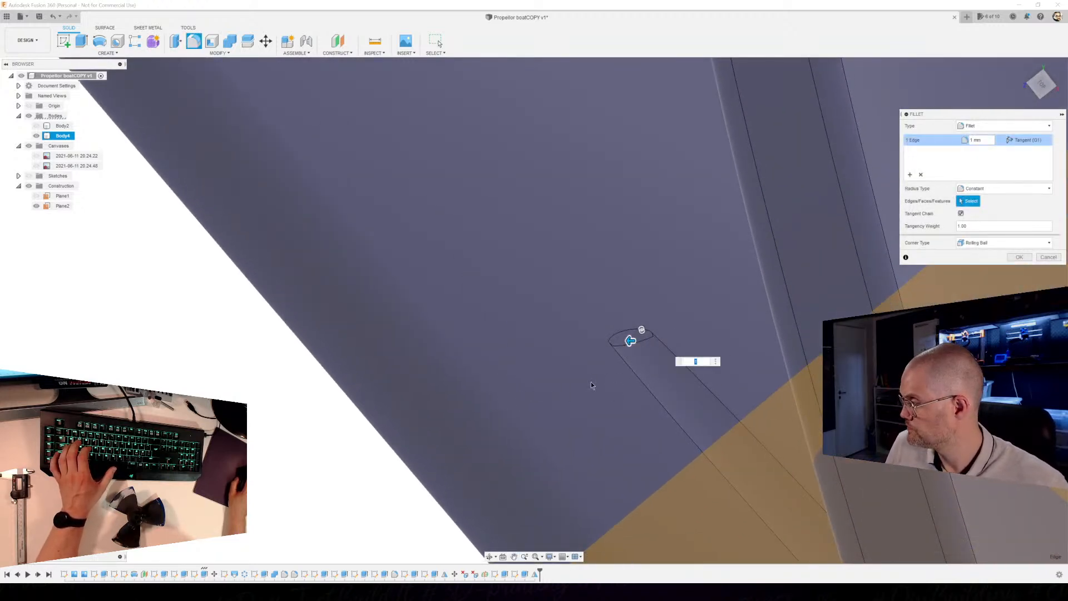
{"action": "left_click", "coordinate": [1015, 257]}
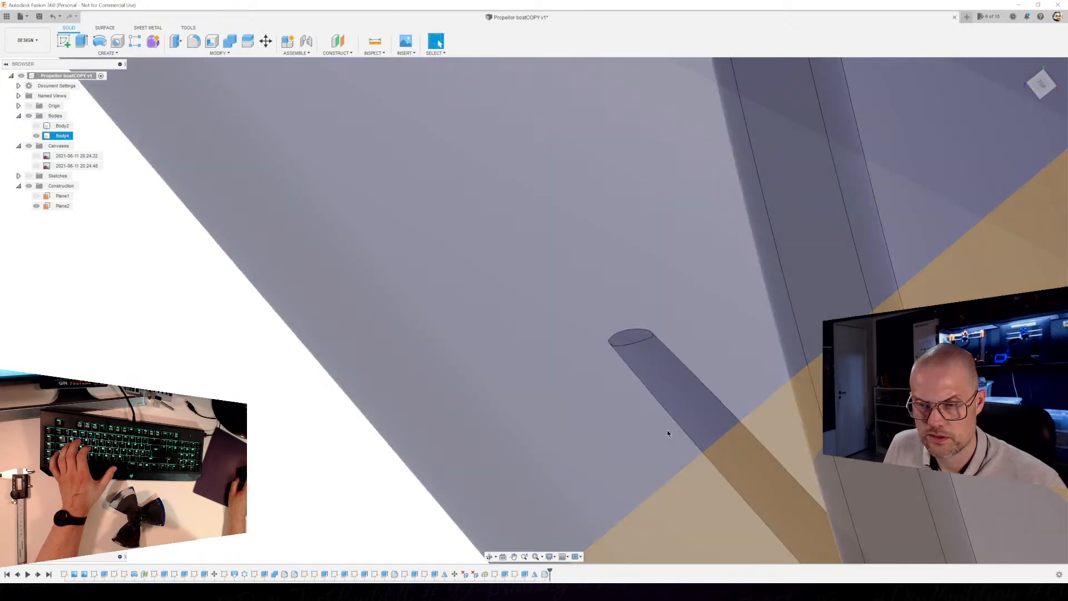
Fillet the outline edges of the screw recess and its groove in the blade with a 0.5 mm radius.
{"action": "middle_click_drag", "start_coordinate": [667, 430], "coordinate": [563, 298], "text": "shift"}
{"action": "key", "text": "f"}
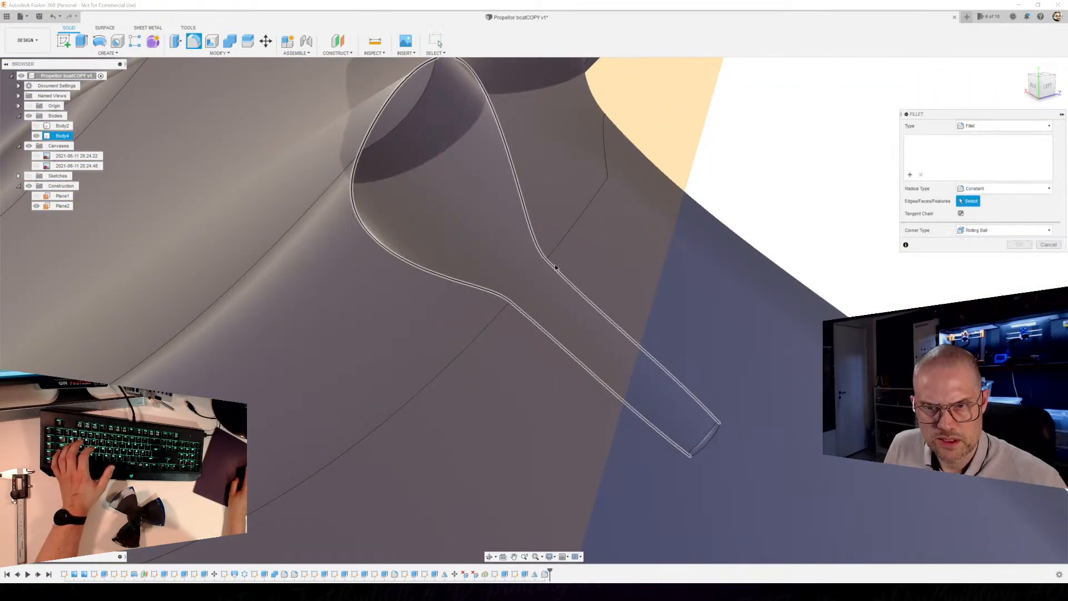
{"action": "left_click", "coordinate": [553, 266]}
{"action": "type", "text": "1"}
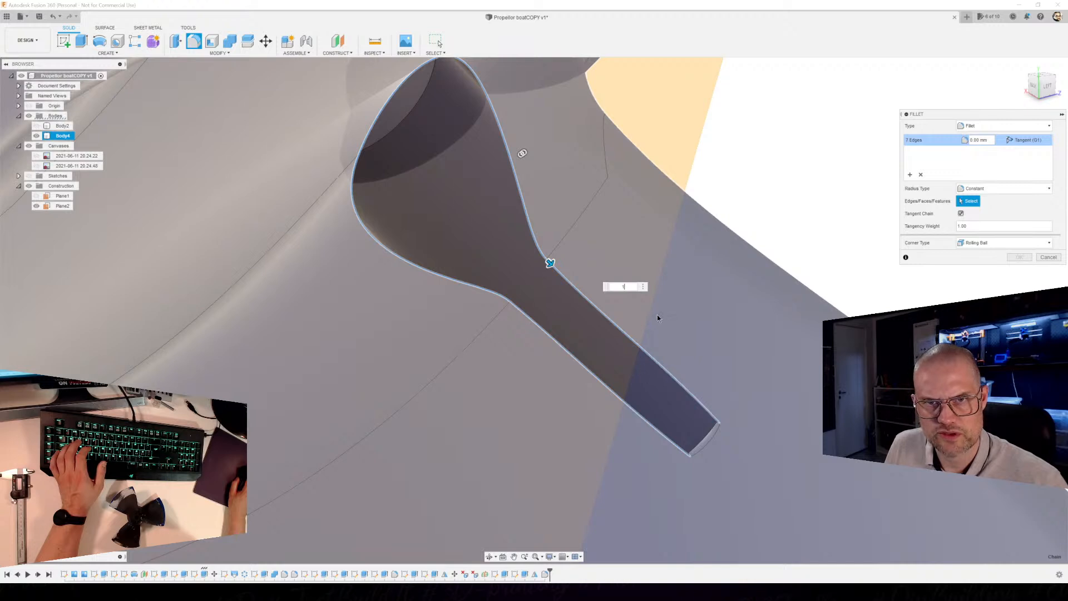
{"action": "scroll", "coordinate": [666, 317], "scroll_direction": "down", "scroll_amount": 1}
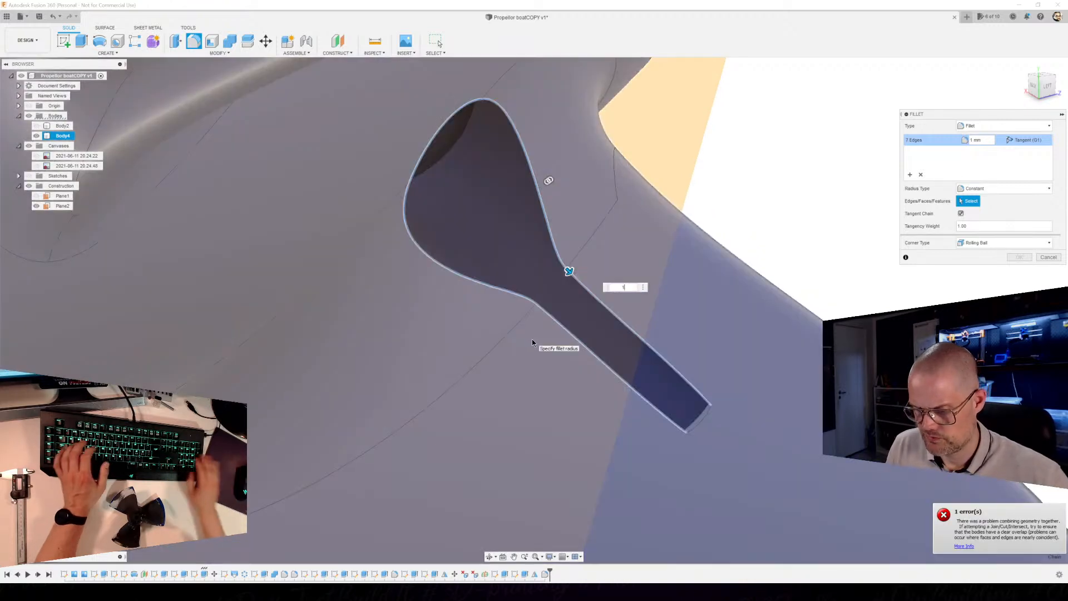
{"action": "key", "text": "BackSpace"}
{"action": "type", "text": "0.5"}
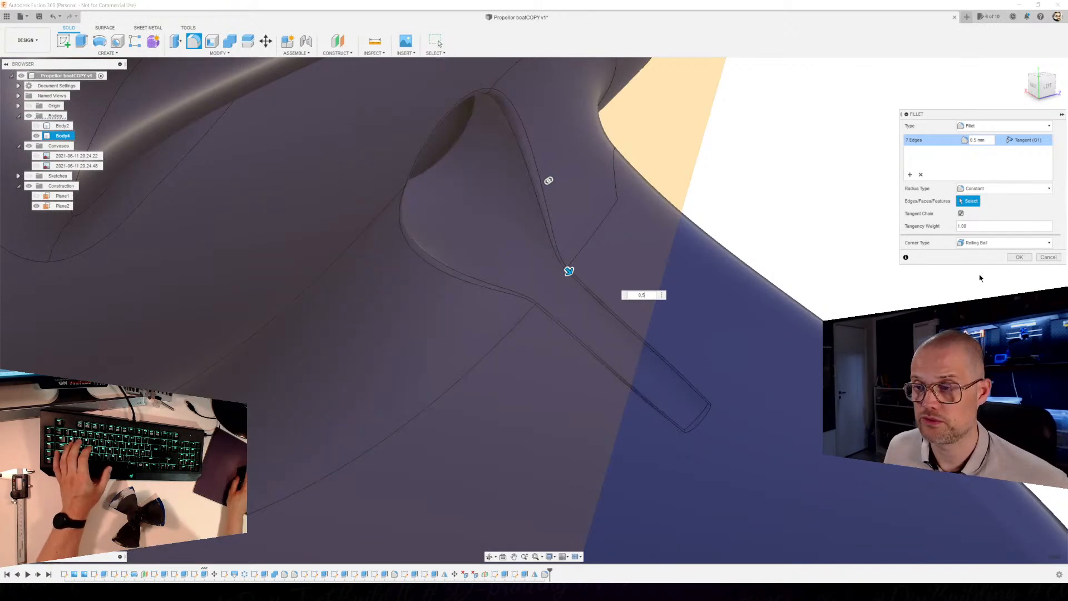
{"action": "left_click", "coordinate": [1019, 259]}
Fillet the outer rim of the round screw recess on the other side of the hub with a 0.5 mm radius.
{"action": "scroll", "coordinate": [566, 328], "scroll_direction": "down", "scroll_amount": 5}
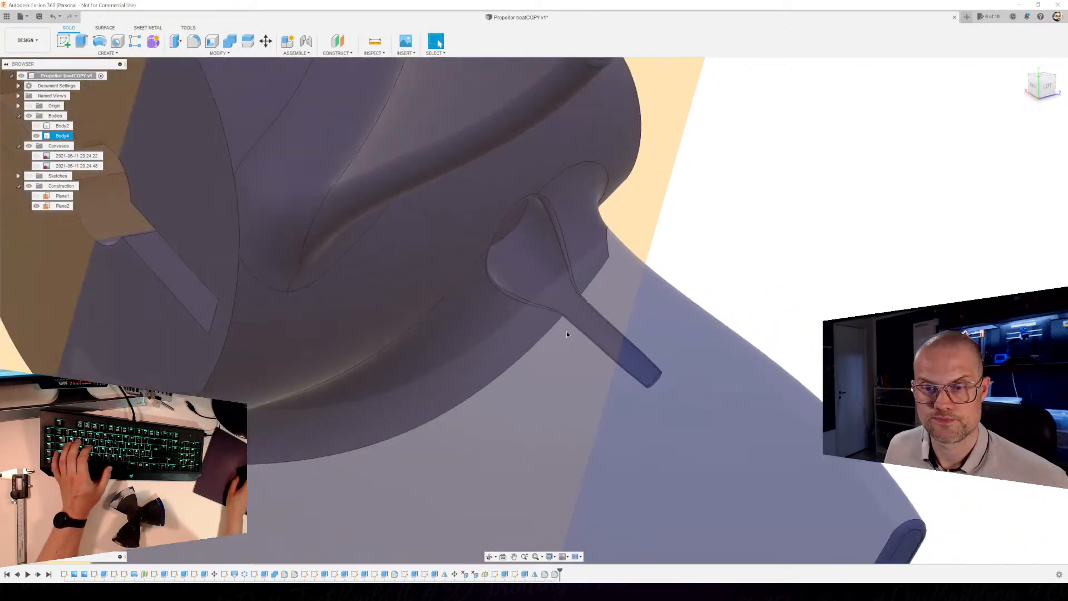
{"action": "middle_click_drag", "start_coordinate": [552, 344], "coordinate": [711, 282], "text": "shift"}
{"action": "scroll", "coordinate": [706, 206], "scroll_direction": "up", "scroll_amount": 3}
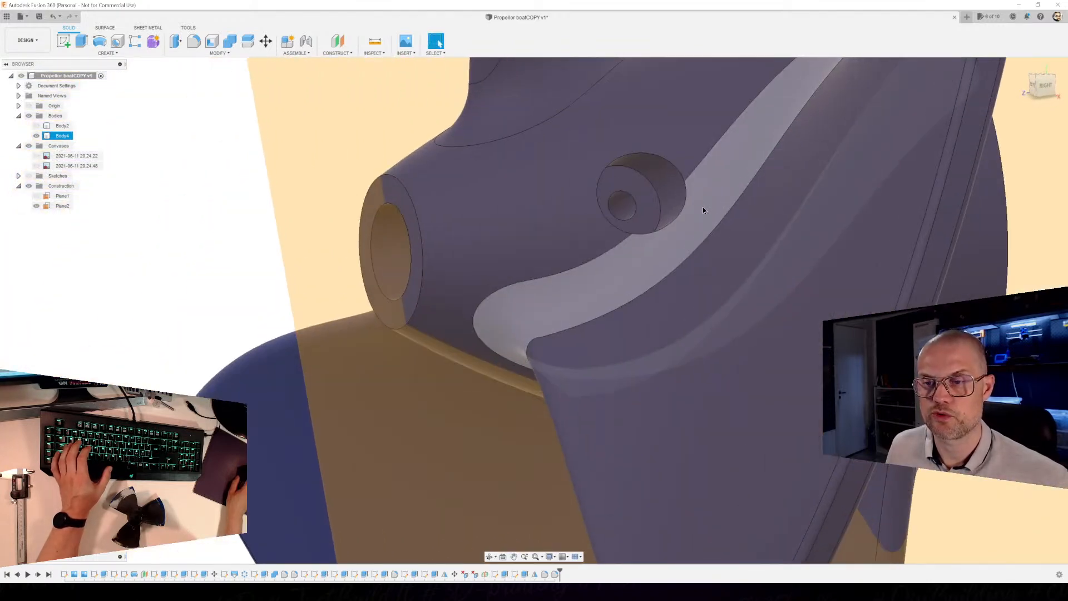
{"action": "key", "text": "f"}
{"action": "left_click", "coordinate": [656, 197]}
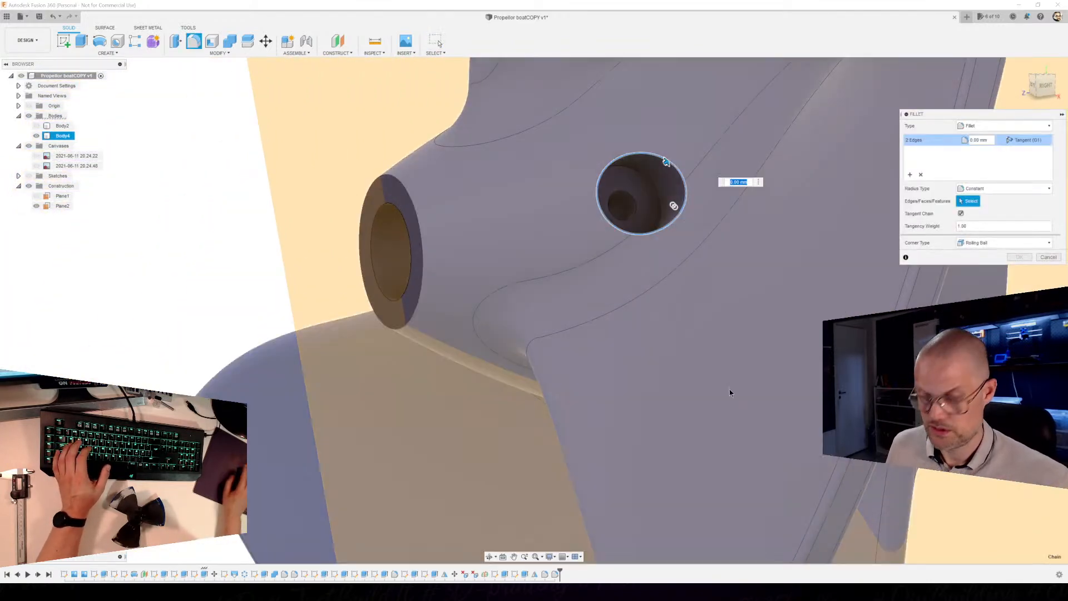
{"action": "type", "text": "0.5"}
{"action": "key", "text": "Return"}
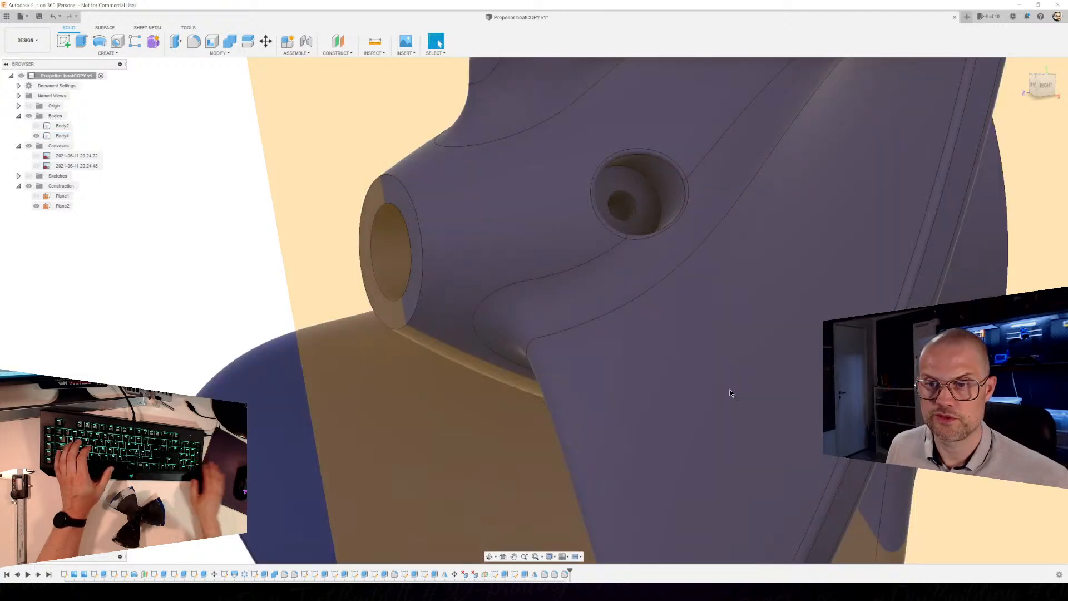
Fillet the inner bottom edge of the same round screw recess with a 0.5 mm radius.
{"action": "key", "text": "f"}
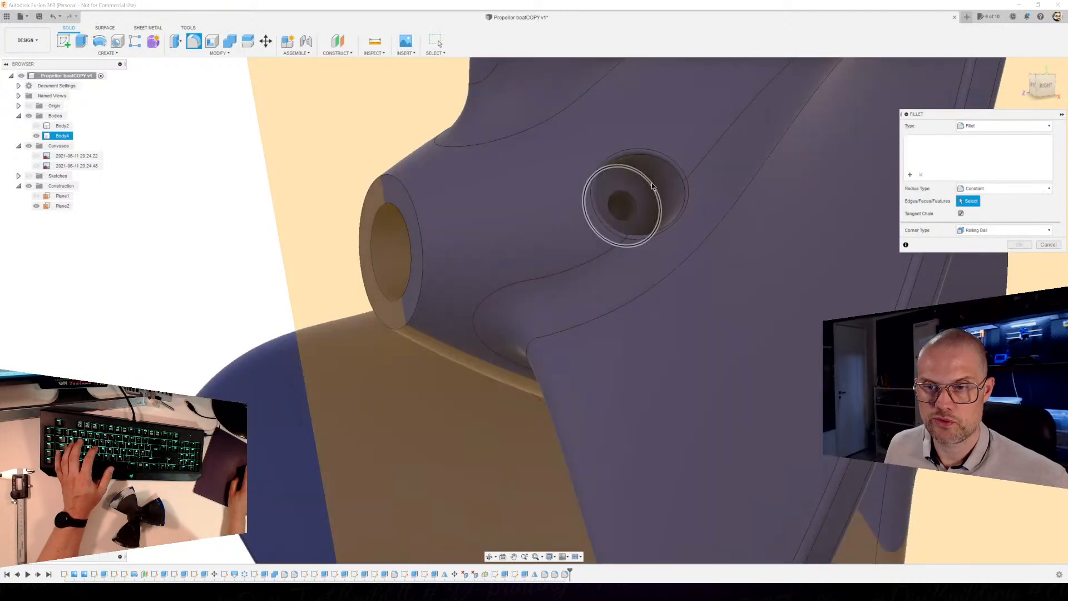
{"action": "left_click", "coordinate": [655, 183]}
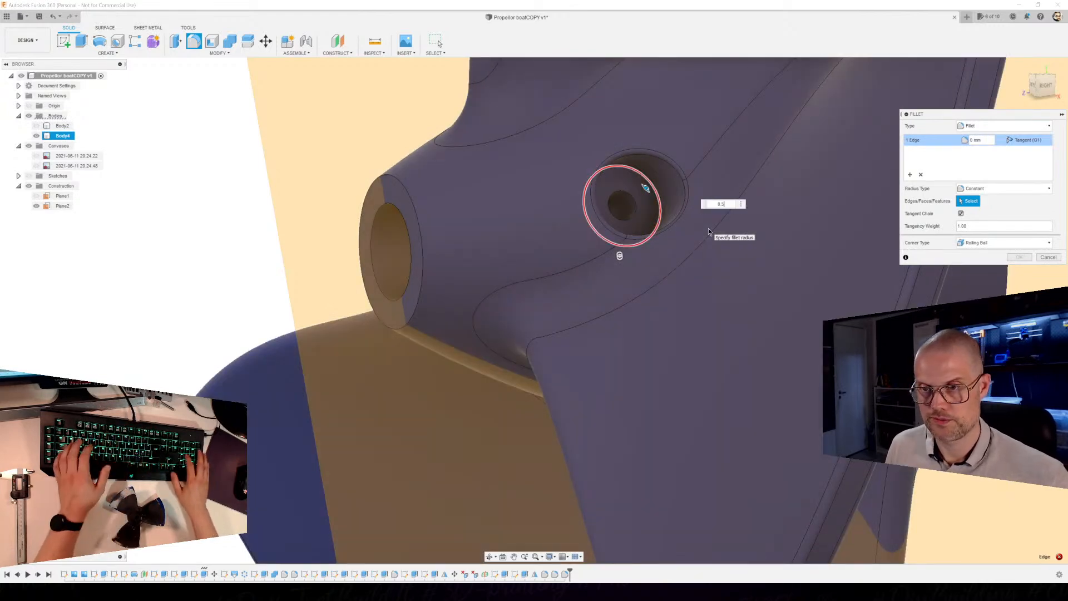
{"action": "key", "text": "Return"}
Fillet the bottom edge of the screw recess that runs into the blade groove with a 0.5 mm radius.
{"action": "middle_click_drag", "start_coordinate": [709, 228], "coordinate": [618, 343], "text": "shift"}
{"action": "scroll", "coordinate": [620, 343], "scroll_direction": "up", "scroll_amount": 3}
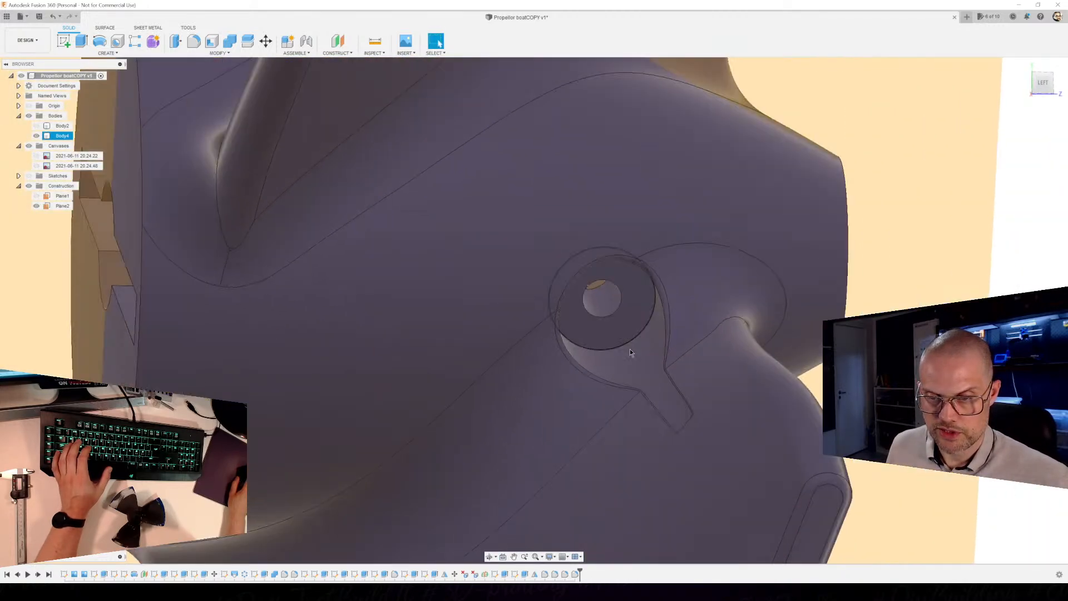
{"action": "scroll", "coordinate": [624, 343], "scroll_direction": "up", "scroll_amount": 3}
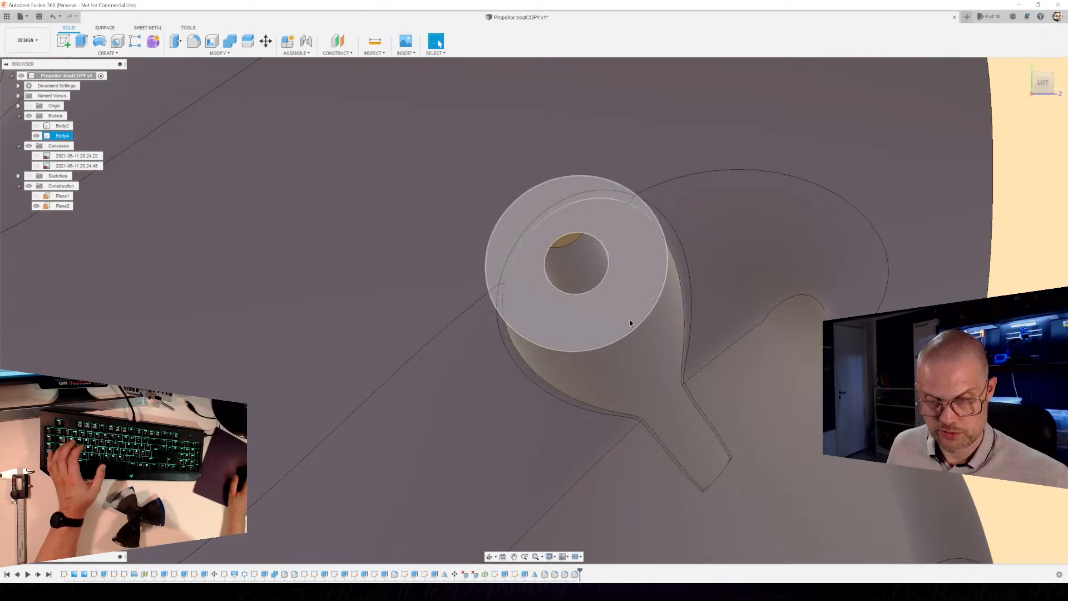
{"action": "key", "text": "f"}
{"action": "left_click", "coordinate": [635, 330]}
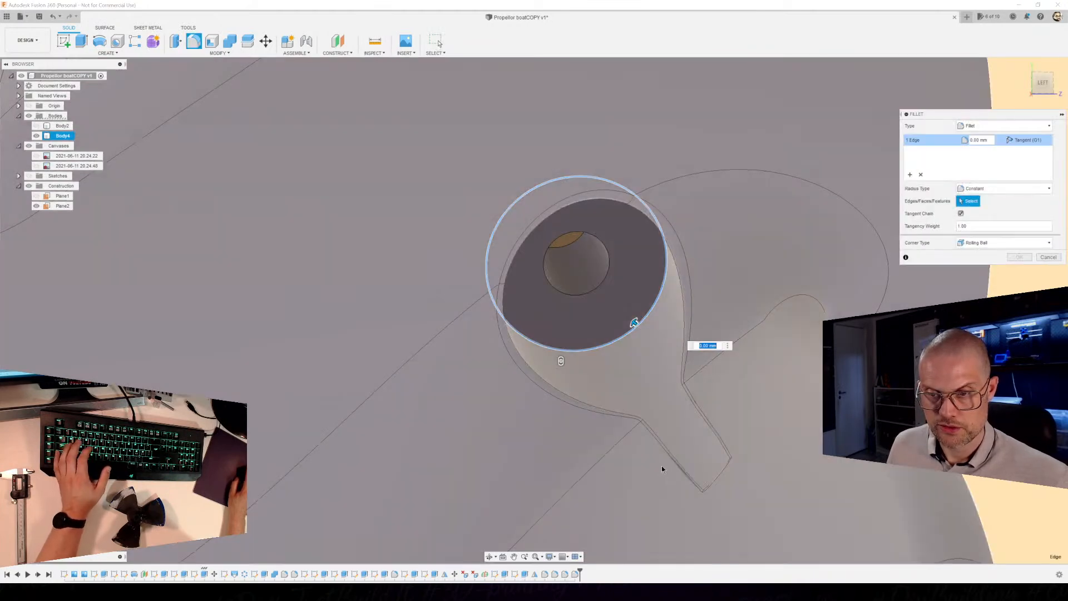
{"action": "type", "text": "0,5"}
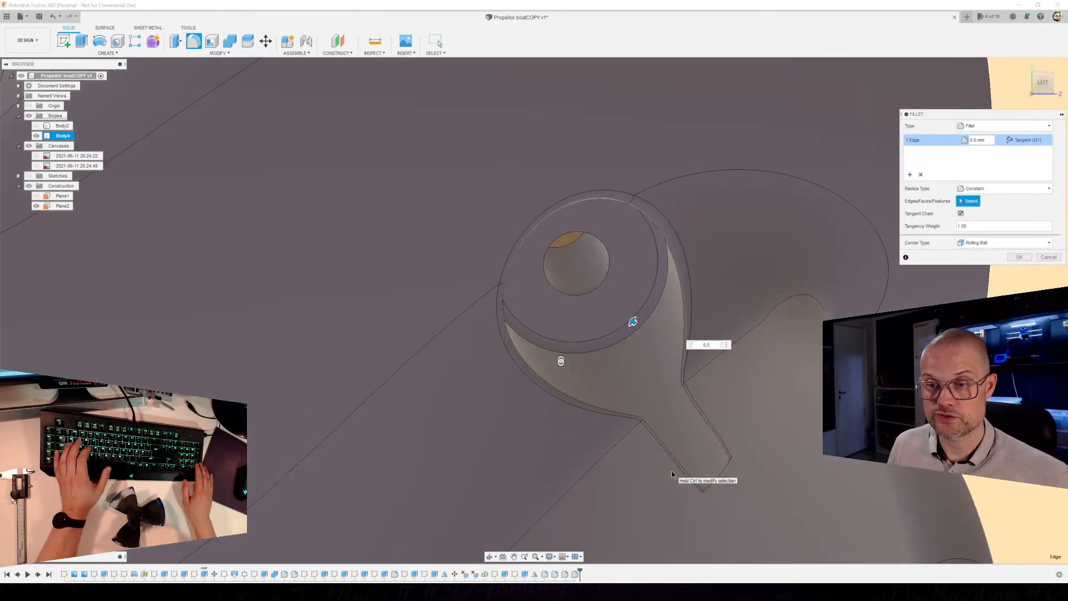
{"action": "key", "text": "Return"}
{"action": "left_click", "coordinate": [672, 471]}
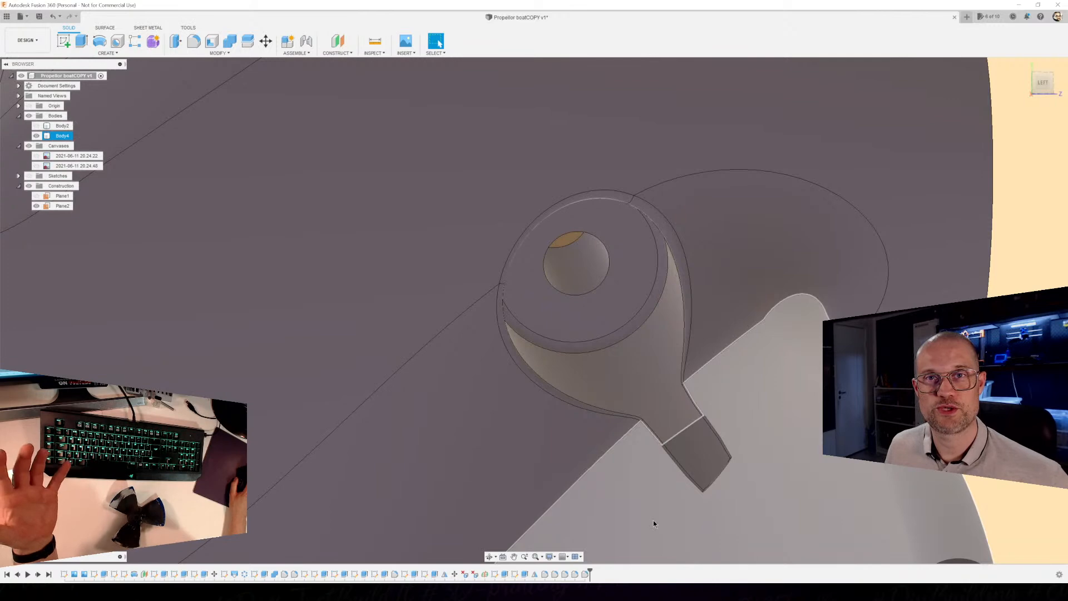
Hide the construction plane Plane2 that cuts through the propeller hub.
{"action": "middle_click_drag", "start_coordinate": [673, 519], "coordinate": [657, 315], "text": "shift"}
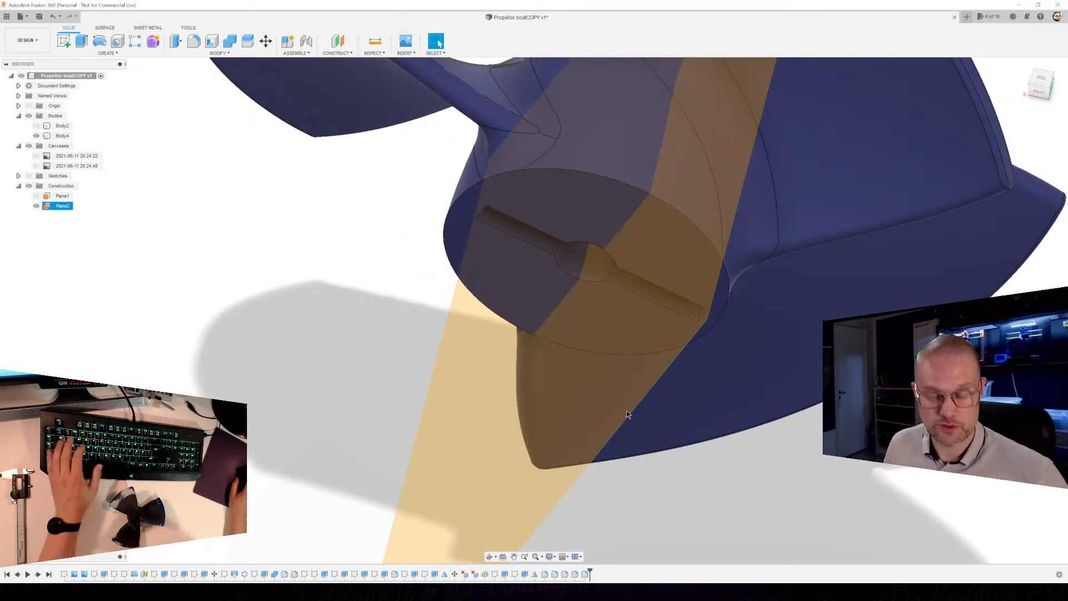
{"action": "middle_click_drag", "start_coordinate": [313, 244], "coordinate": [668, 265], "text": "shift"}
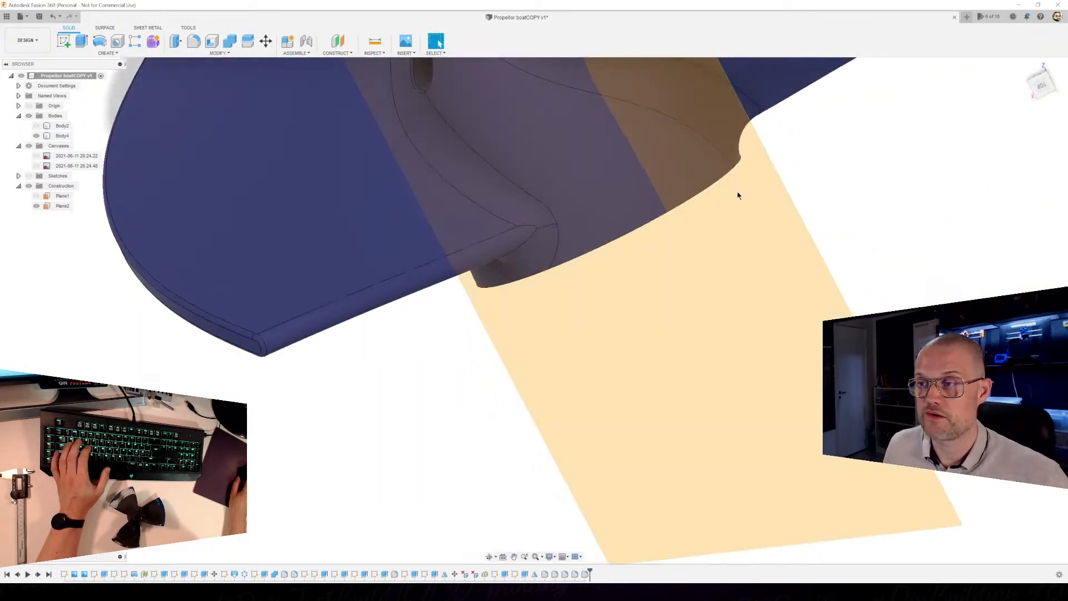
{"action": "left_click", "coordinate": [36, 205]}
{"action": "scroll", "coordinate": [578, 321], "scroll_direction": "down", "scroll_amount": 4}
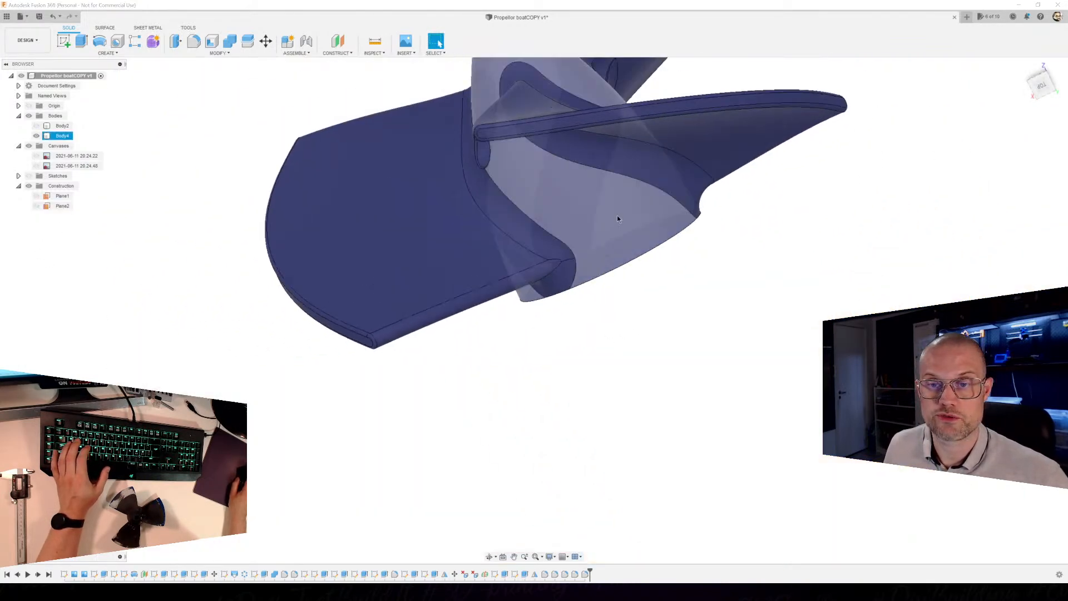
Examine the propeller's blades, hub and slotted flat end face from the side and from the underside.
{"action": "middle_click_drag", "start_coordinate": [616, 212], "coordinate": [534, 388]}
{"action": "scroll", "coordinate": [534, 388], "scroll_direction": "down", "scroll_amount": 1}
{"action": "left_click", "coordinate": [1042, 89]}
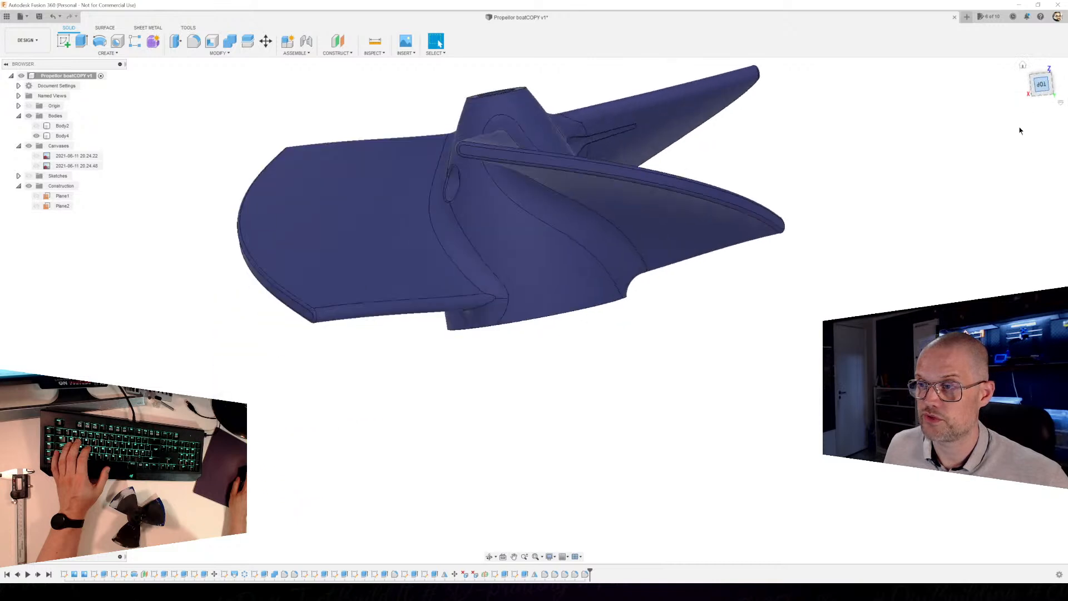
{"action": "middle_click_drag", "start_coordinate": [715, 334], "coordinate": [648, 414]}
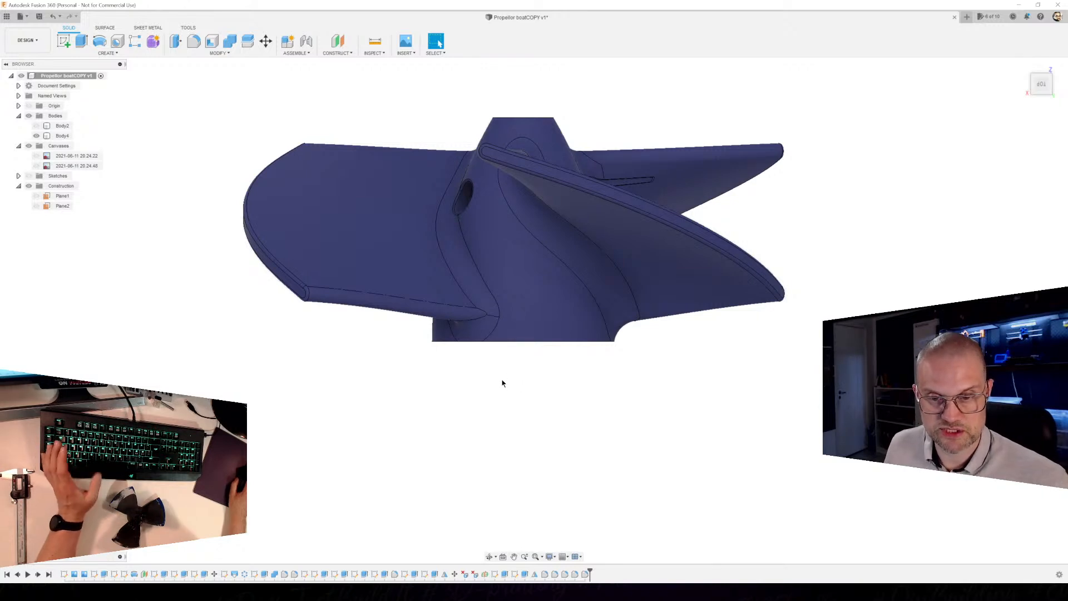
{"action": "middle_click_drag", "start_coordinate": [549, 441], "coordinate": [566, 316], "text": "shift"}
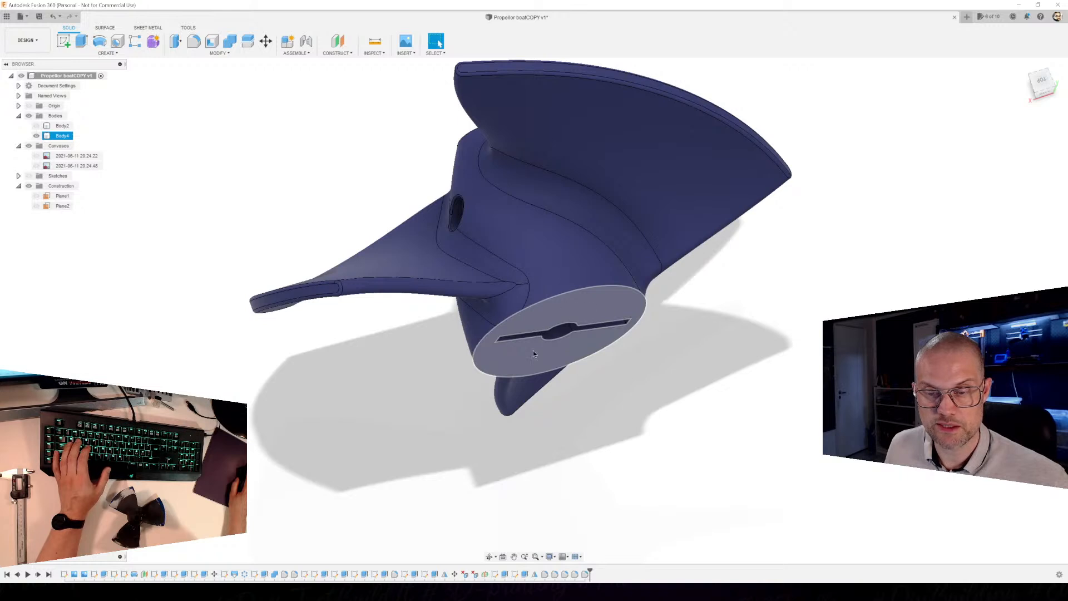
{"action": "middle_click_drag", "start_coordinate": [533, 369], "coordinate": [593, 336], "text": "shift"}
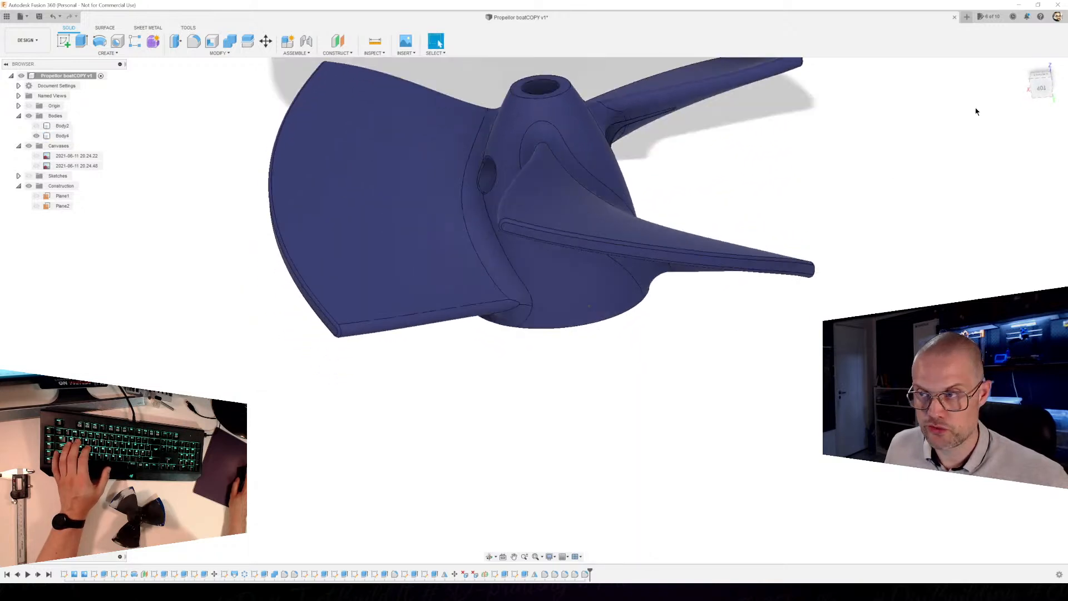
{"action": "left_click", "coordinate": [1043, 89]}
{"action": "middle_click_drag", "start_coordinate": [766, 255], "coordinate": [665, 350]}
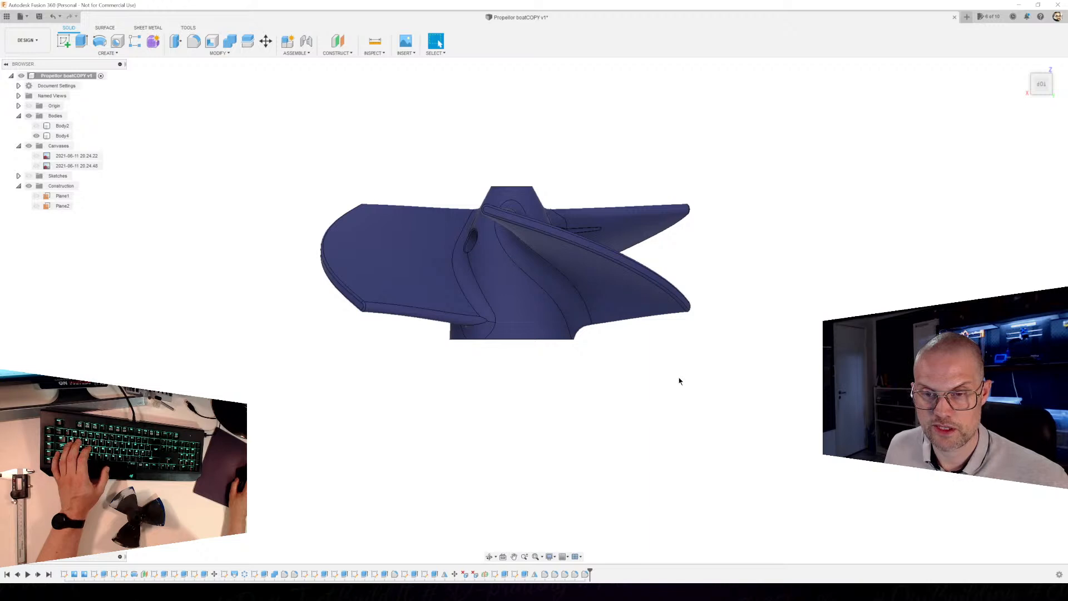
{"action": "middle_click_drag", "start_coordinate": [647, 367], "coordinate": [580, 310], "text": "shift"}
{"action": "scroll", "coordinate": [665, 235], "scroll_direction": "up", "scroll_amount": 3}
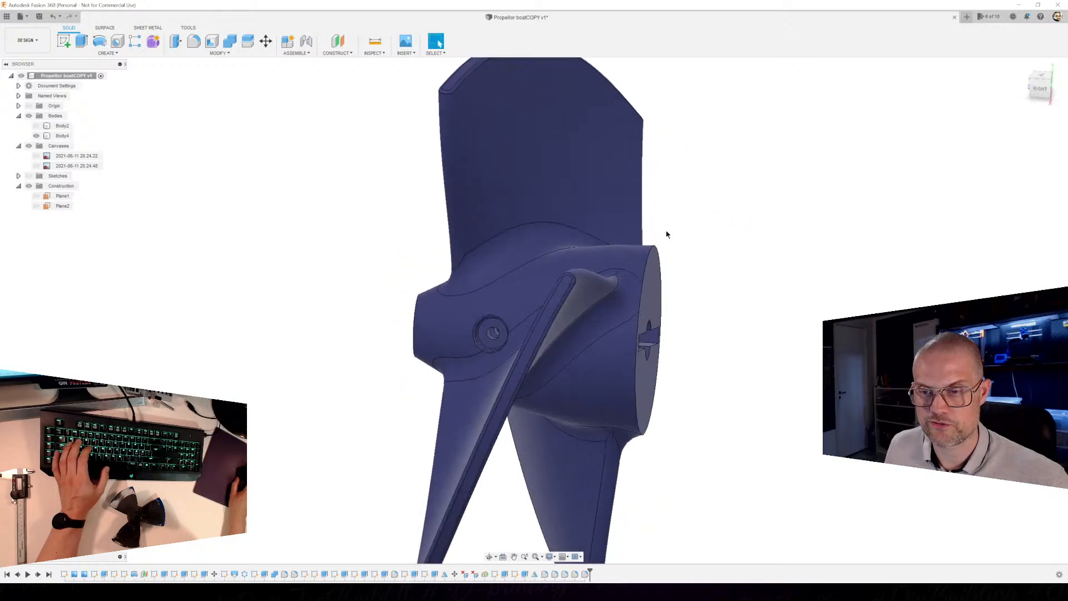
{"action": "scroll", "coordinate": [666, 235], "scroll_direction": "up", "scroll_amount": 1}
{"action": "middle_click_drag", "start_coordinate": [649, 312], "coordinate": [625, 257], "text": "shift"}
Start a sketch on the flat slotted end face of the hub and view it square-on from the back.
{"action": "left_click", "coordinate": [904, 334]}
{"action": "scroll", "coordinate": [904, 334], "scroll_direction": "down", "scroll_amount": 3}
{"action": "middle_click_drag", "start_coordinate": [905, 334], "coordinate": [828, 312]}
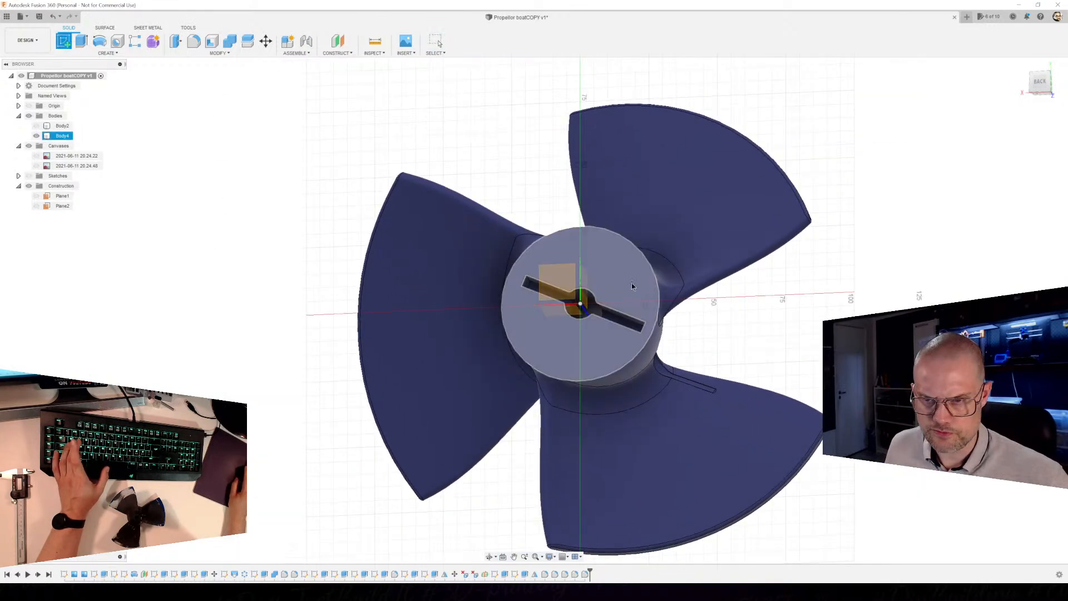
{"action": "left_click", "coordinate": [623, 268]}
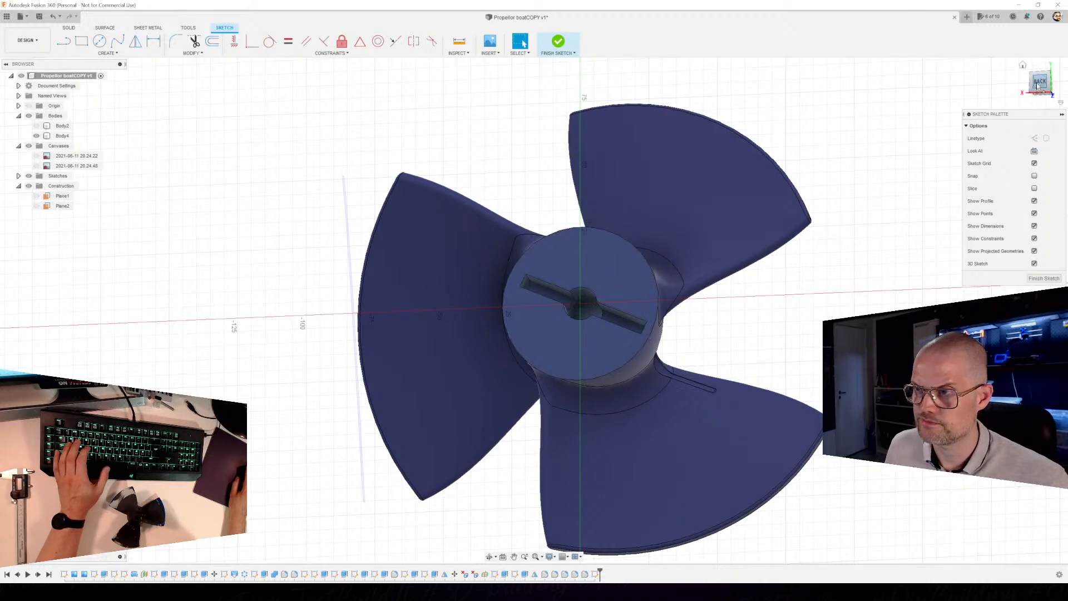
{"action": "left_click", "coordinate": [1038, 86]}
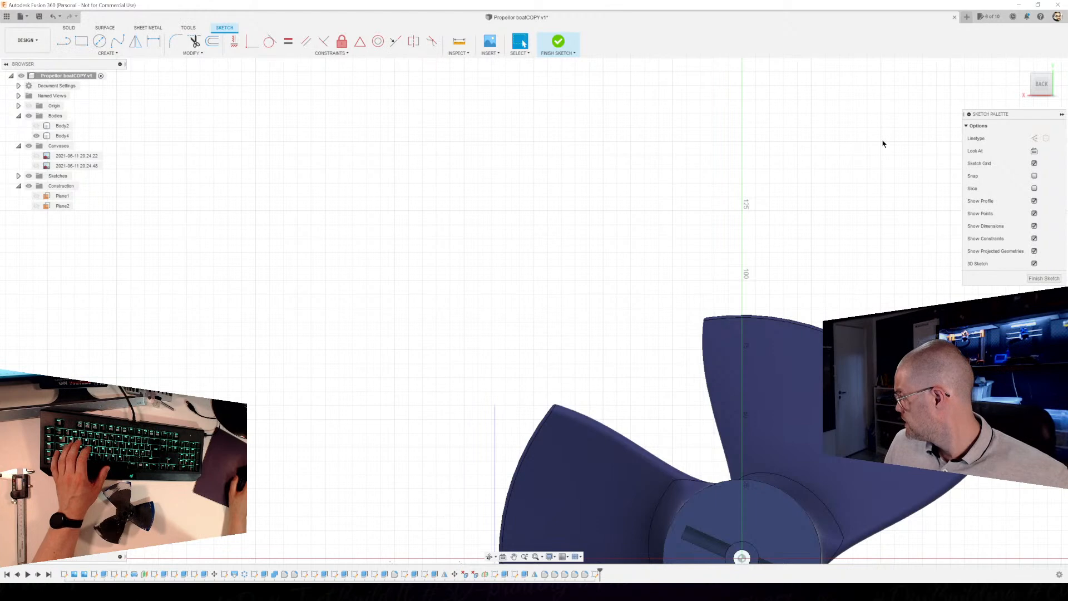
{"action": "mouse_move", "coordinate": [544, 304]}
{"action": "middle_mouse_down"}
{"action": "mouse_move", "coordinate": [468, 231]}
{"action": "mouse_move", "coordinate": [395, 108]}
{"action": "middle_mouse_up"}
{"action": "mouse_move", "coordinate": [815, 370]}
{"action": "middle_mouse_down", "text": "shift"}
{"action": "mouse_move", "coordinate": [718, 386]}
{"action": "mouse_move", "coordinate": [646, 381]}
{"action": "mouse_move", "coordinate": [545, 368]}
{"action": "mouse_move", "coordinate": [445, 331]}
{"action": "mouse_move", "coordinate": [690, 356]}
{"action": "mouse_move", "coordinate": [796, 353]}
{"action": "mouse_move", "coordinate": [810, 373]}
{"action": "middle_mouse_up", "text": "shift"}
{"action": "left_click", "coordinate": [1042, 86]}
{"action": "middle_click_drag", "start_coordinate": [804, 203], "coordinate": [726, 346]}
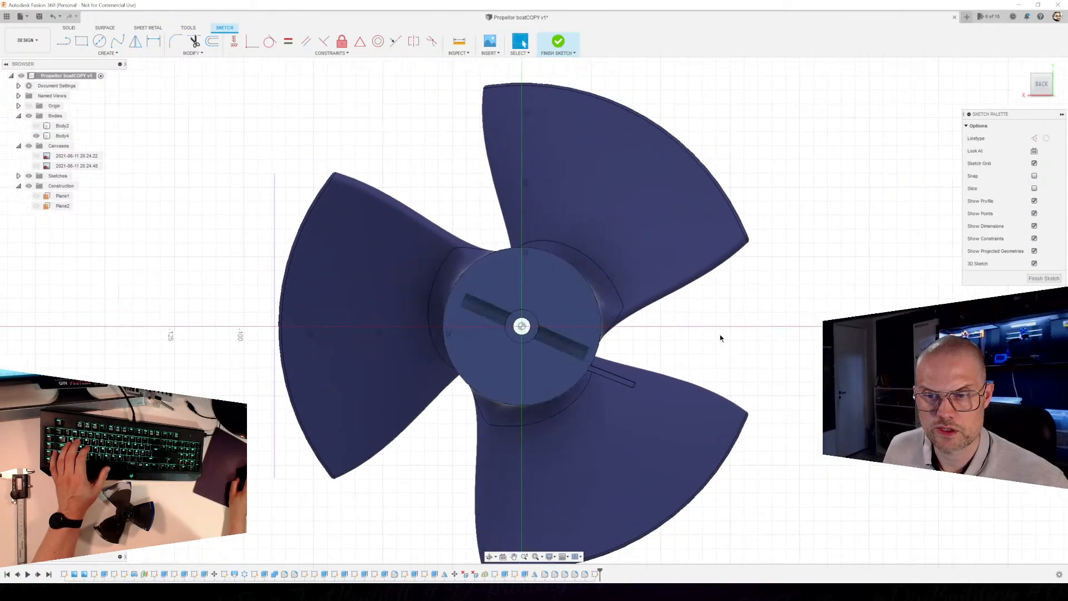
Project the faces of all three propeller blades into the sketch with the projection link kept on.
{"action": "key", "text": "p"}
{"action": "left_click", "coordinate": [688, 286]}
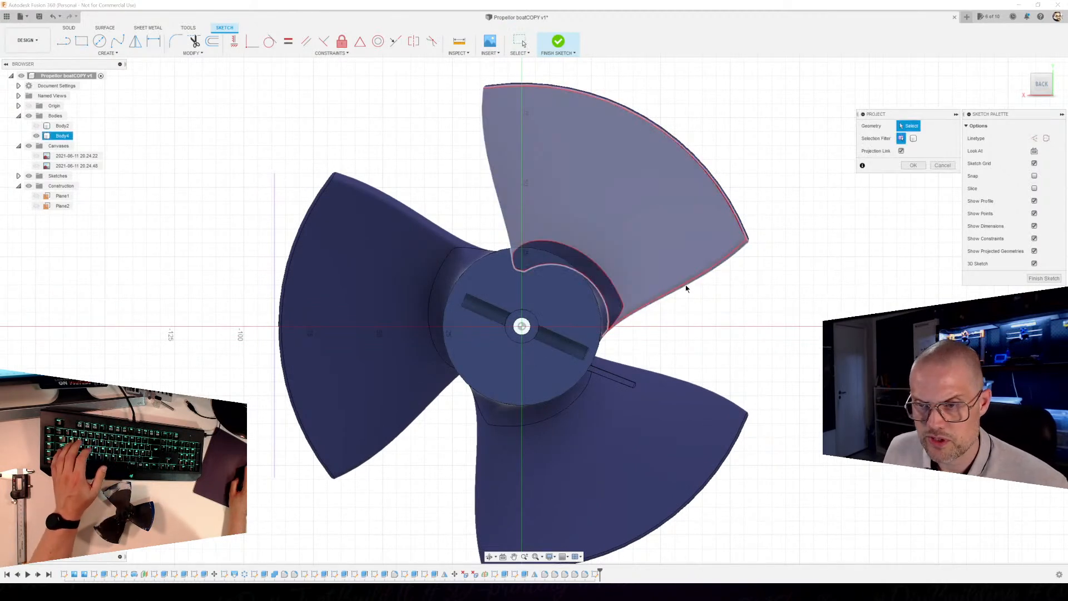
{"action": "left_click", "coordinate": [727, 261]}
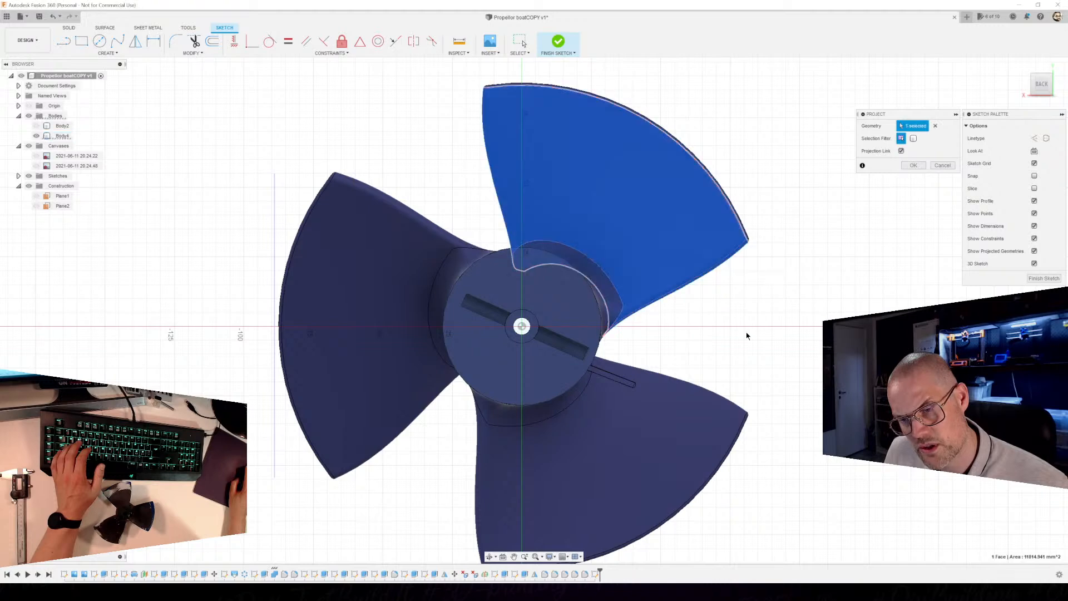
{"action": "left_click", "coordinate": [475, 483]}
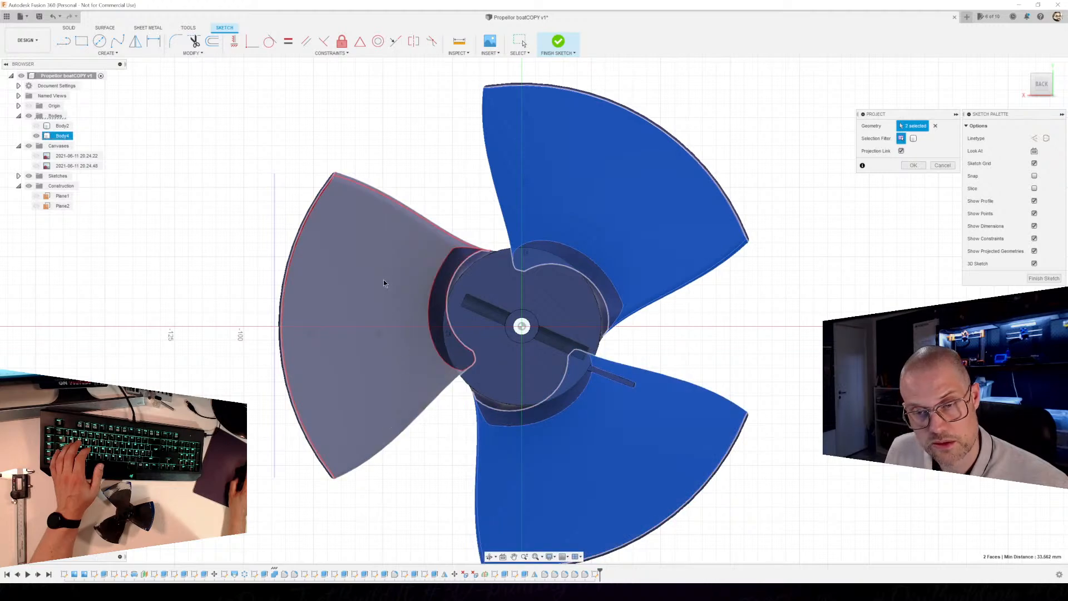
{"action": "mouse_move", "coordinate": [429, 479]}
{"action": "middle_mouse_down", "text": "shift"}
{"action": "mouse_move", "coordinate": [453, 477]}
{"action": "mouse_move", "coordinate": [423, 482]}
{"action": "middle_mouse_up", "text": "shift"}
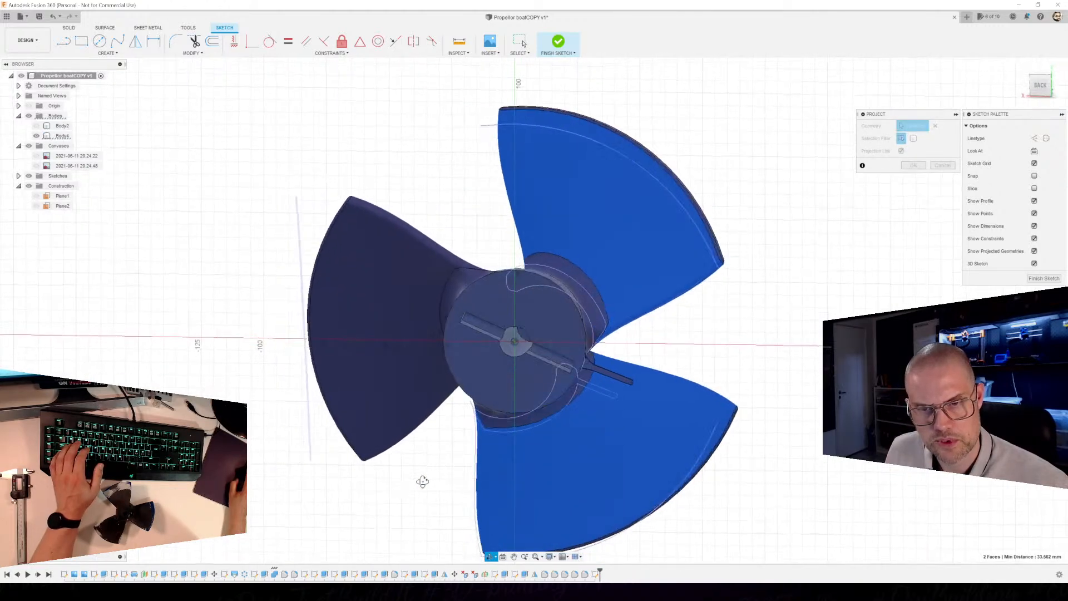
{"action": "left_click", "coordinate": [441, 255]}
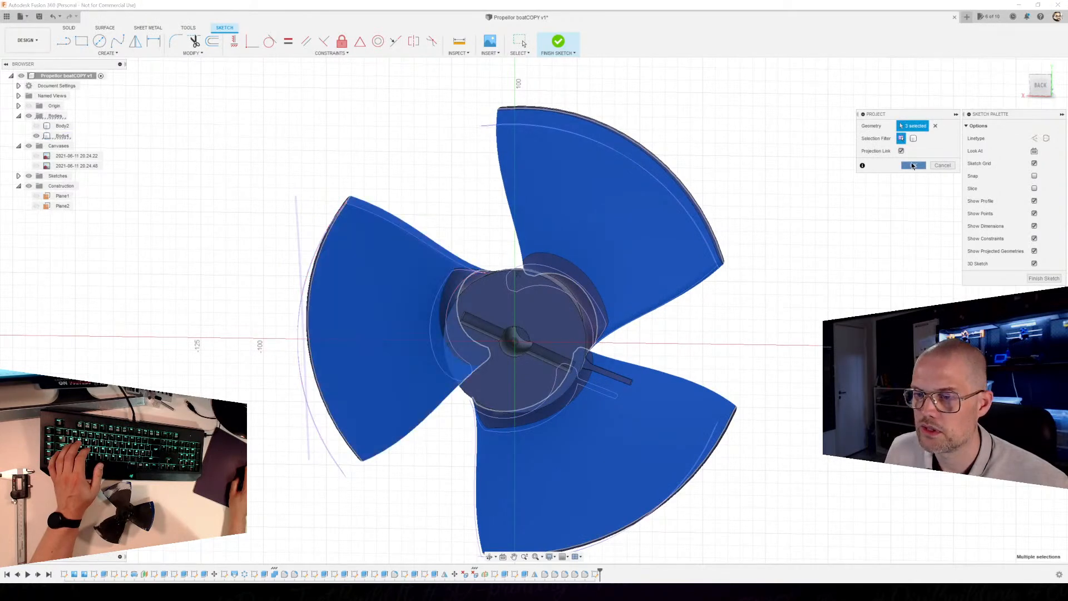
{"action": "left_click", "coordinate": [912, 166]}
Offset the projected lower edge of the upper blade by 4 mm toward the inside of the blade.
{"action": "middle_click_drag", "start_coordinate": [723, 334], "coordinate": [733, 307], "text": "shift"}
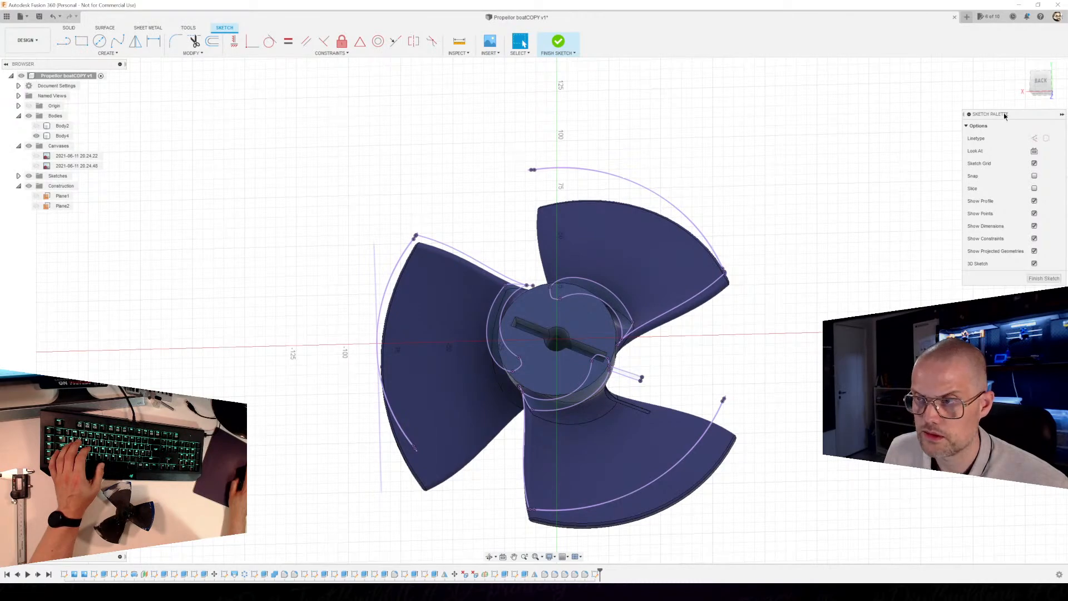
{"action": "left_click", "coordinate": [1039, 82]}
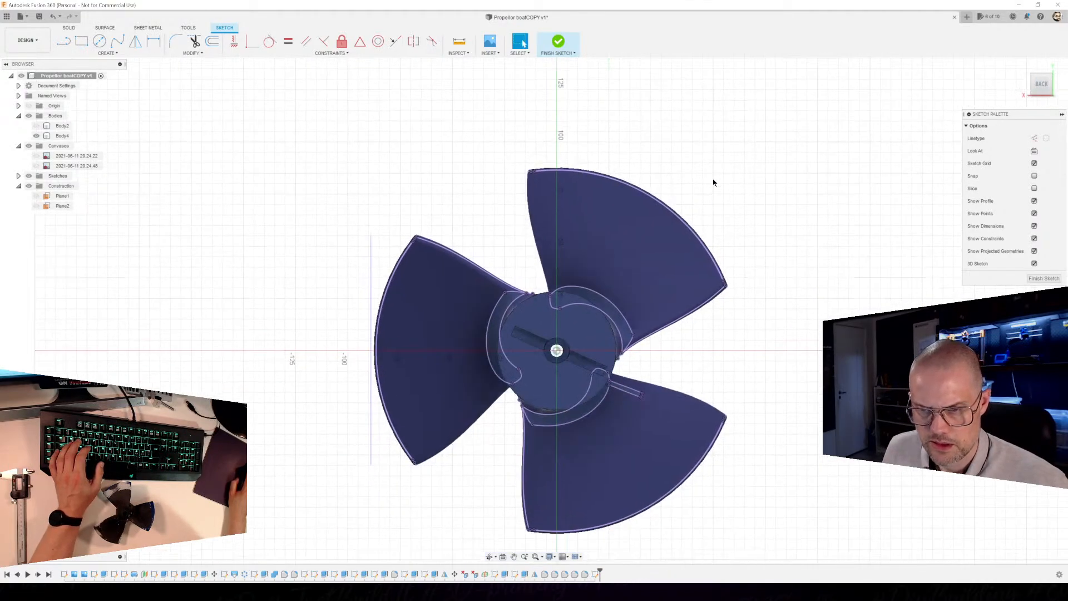
{"action": "scroll", "coordinate": [661, 362], "scroll_direction": "up", "scroll_amount": 4}
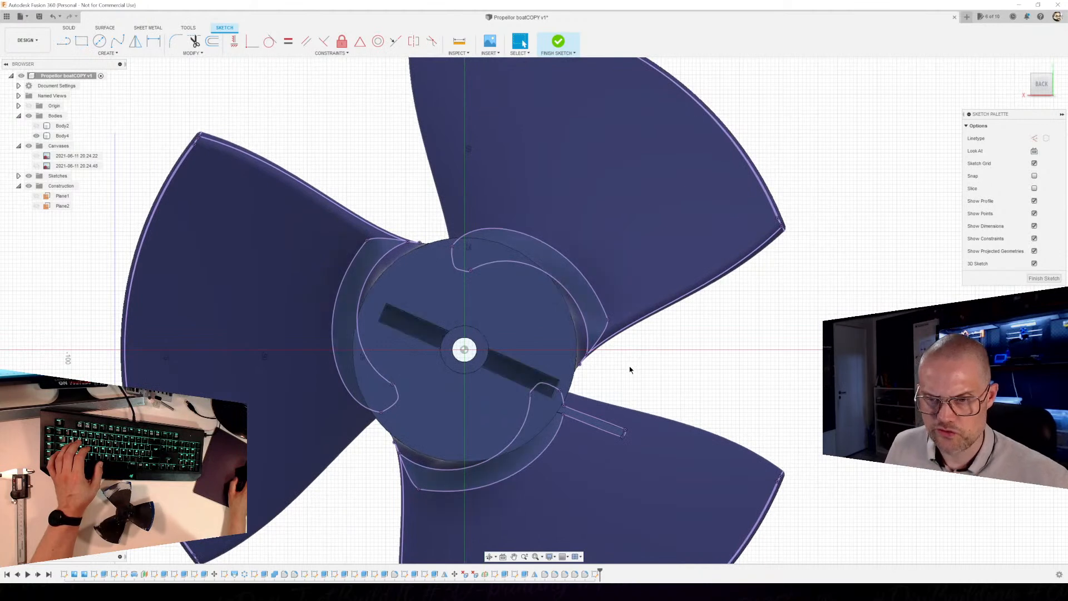
{"action": "key", "text": "o"}
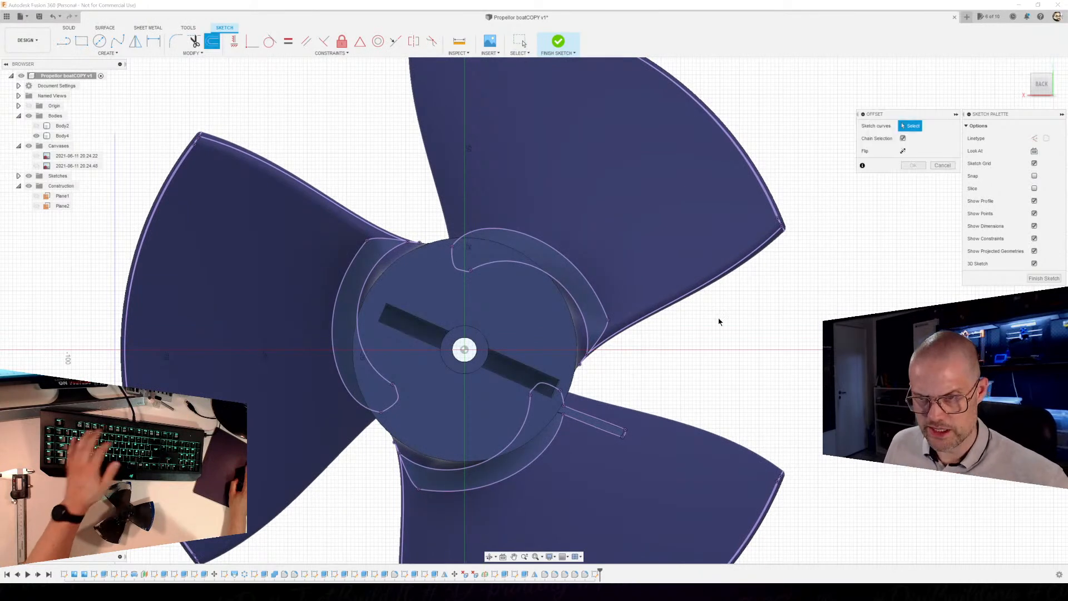
{"action": "left_click", "coordinate": [708, 286]}
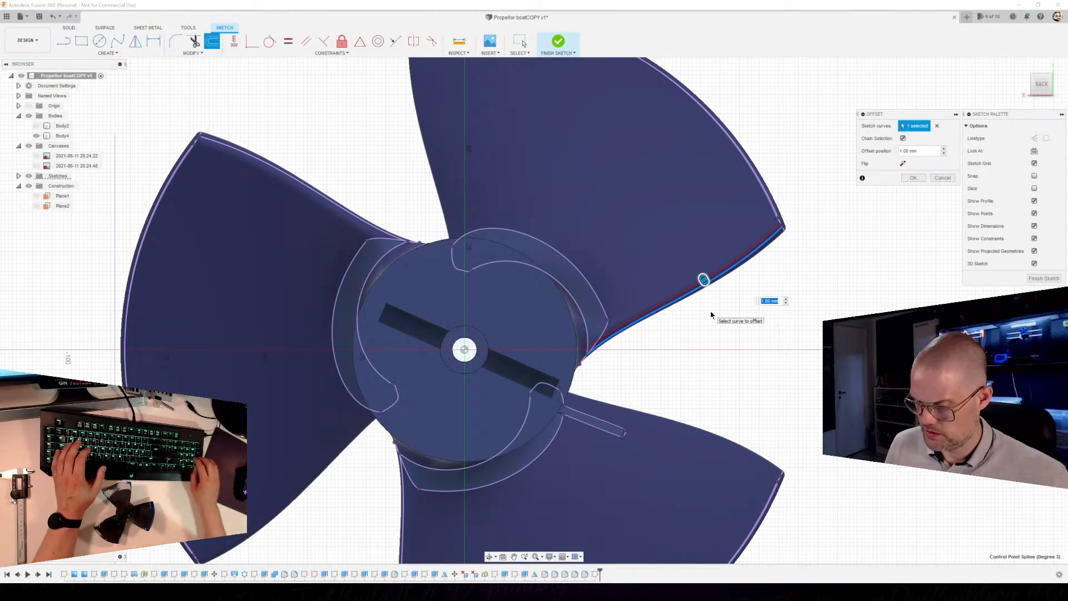
{"action": "type", "text": "4"}
{"action": "key", "text": "Return"}
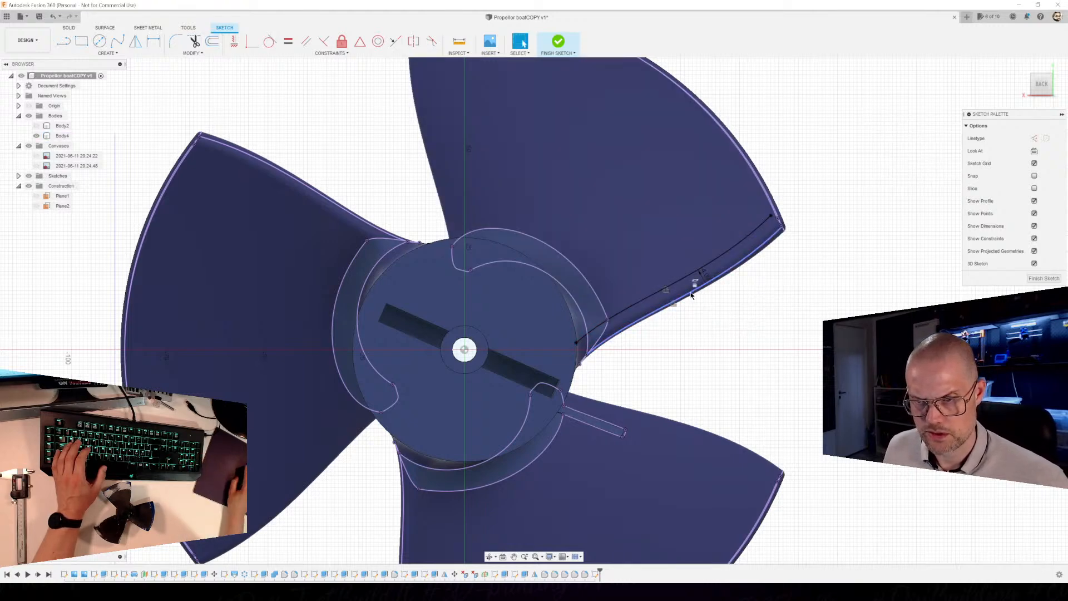
Offset the same projected blade edge by -4 mm toward the outside of the blade.
{"action": "left_click", "coordinate": [694, 283]}
{"action": "type", "text": "ody"}
{"action": "type", "text": "4"}
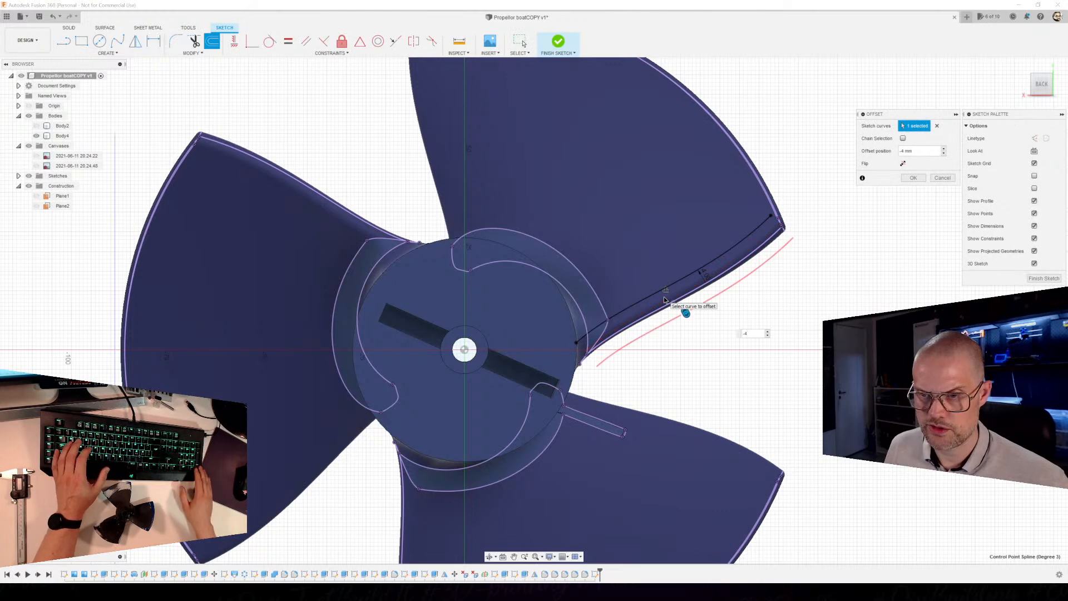
{"action": "key", "text": "Return"}
Draw lines joining the ends of the two offset curves at the hub and the blade tip to close the strip.
{"action": "key", "text": "o"}
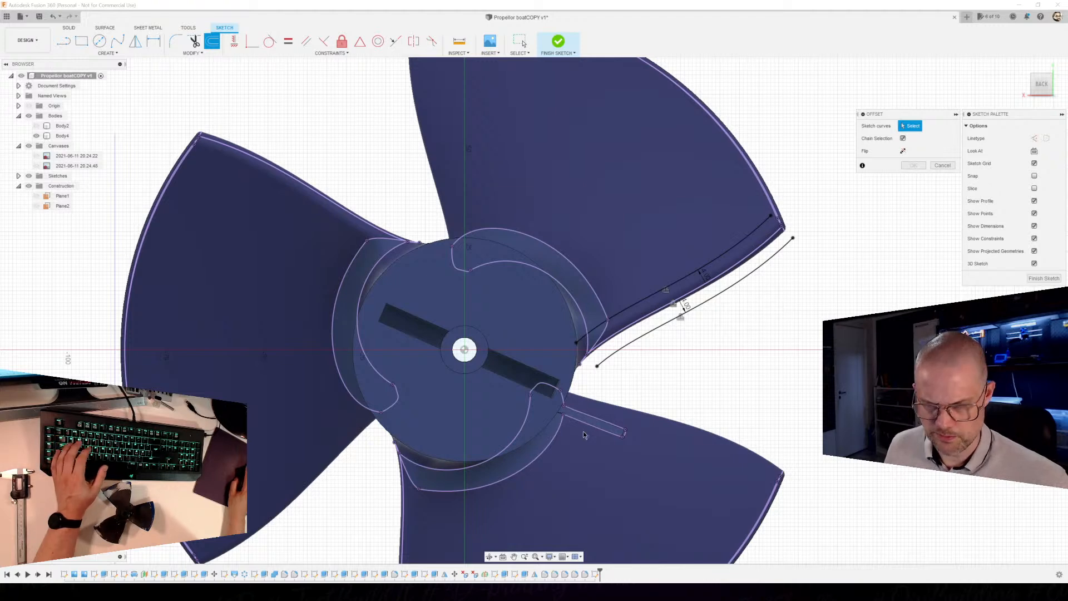
{"action": "key", "text": "l"}
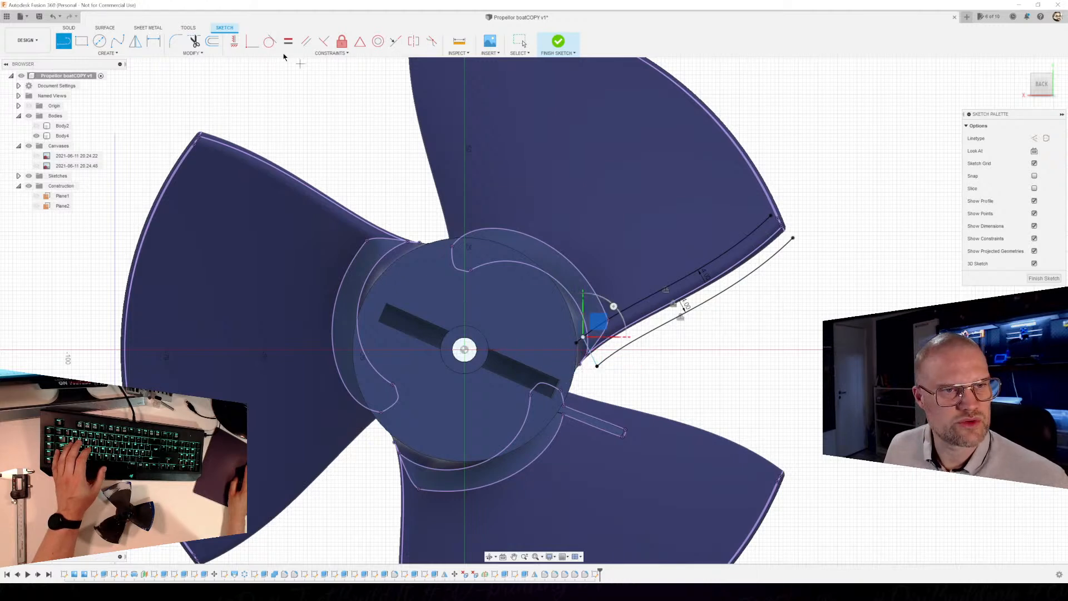
{"action": "left_click", "coordinate": [105, 53]}
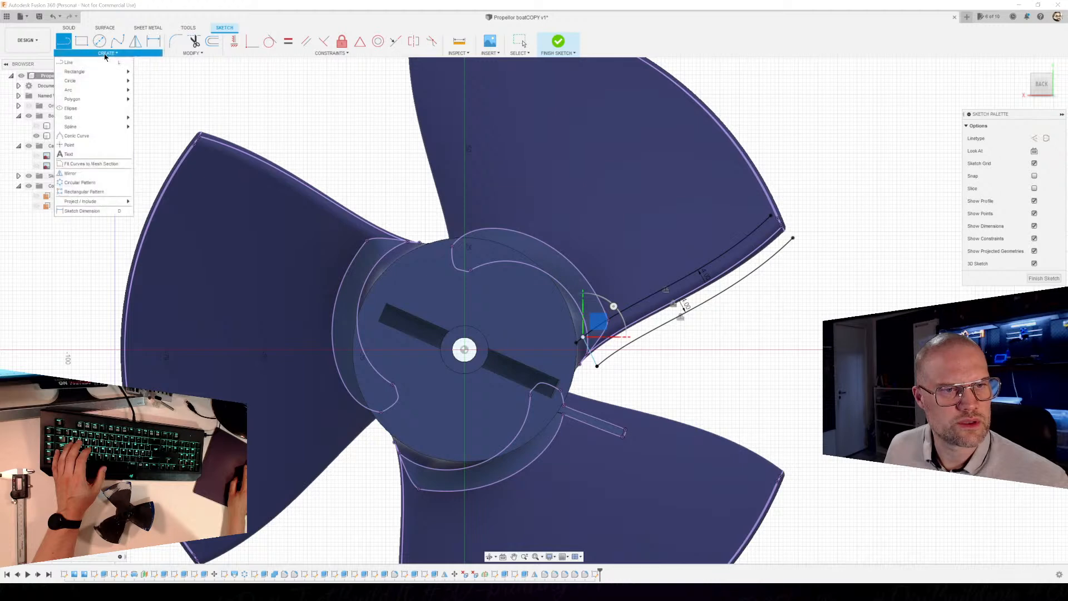
{"action": "left_click", "coordinate": [105, 56]}
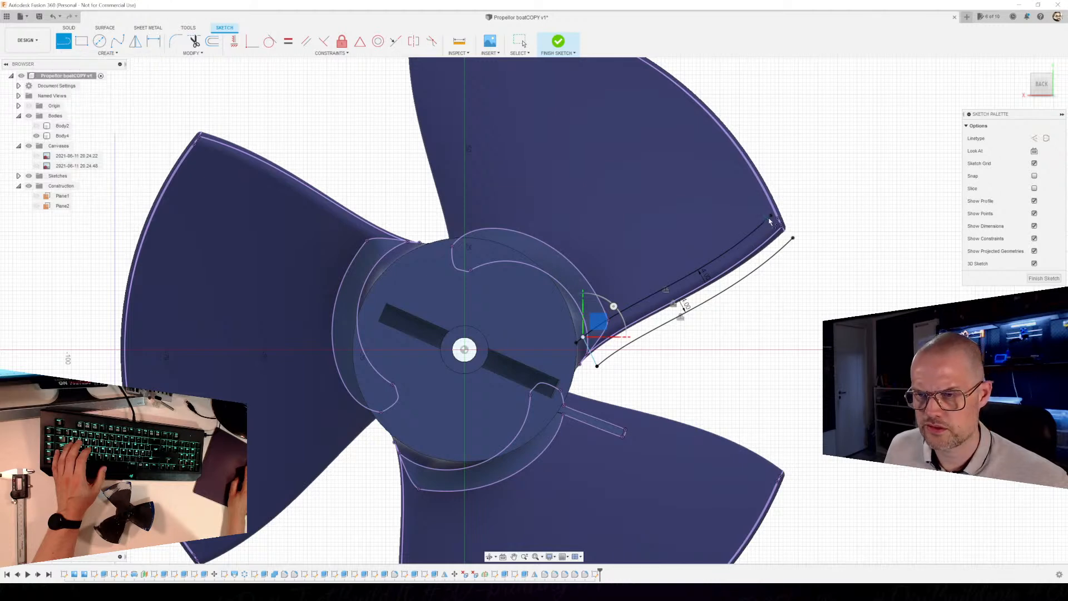
{"action": "left_click", "coordinate": [793, 238]}
{"action": "key", "text": "Escape"}
Try to extrude the closed strip profiles along the blade edge toward the blade as a new body.
{"action": "left_click", "coordinate": [746, 250]}
{"action": "left_click", "coordinate": [746, 249], "text": "ctrl"}
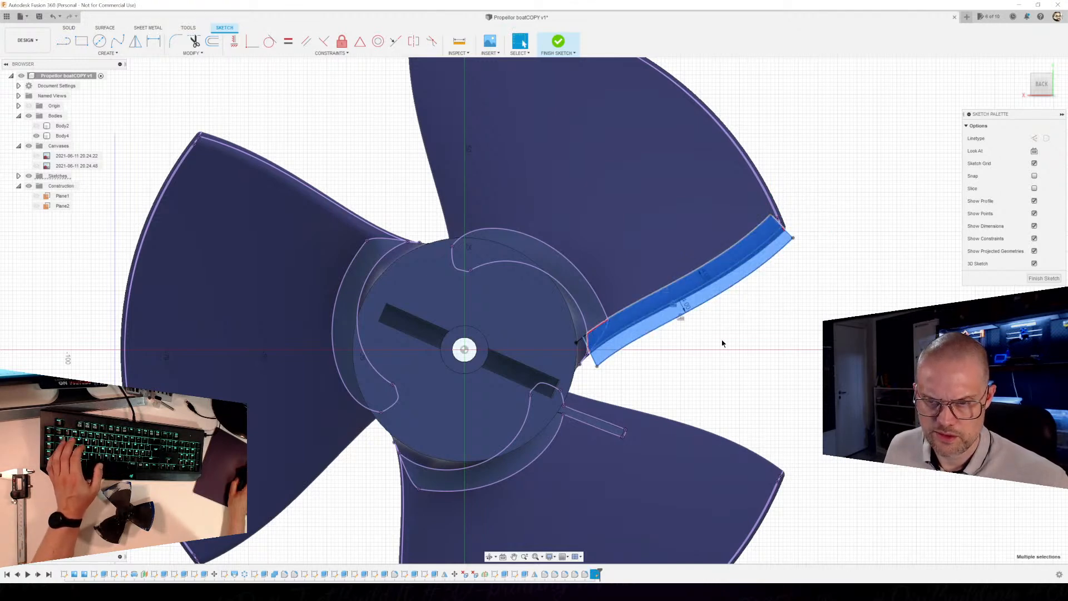
{"action": "scroll", "coordinate": [644, 351], "scroll_direction": "up", "scroll_amount": 5}
{"action": "scroll", "coordinate": [632, 346], "scroll_direction": "down", "scroll_amount": 6}
{"action": "key", "text": "e"}
{"action": "middle_click_drag", "start_coordinate": [820, 348], "coordinate": [683, 323], "text": "shift"}
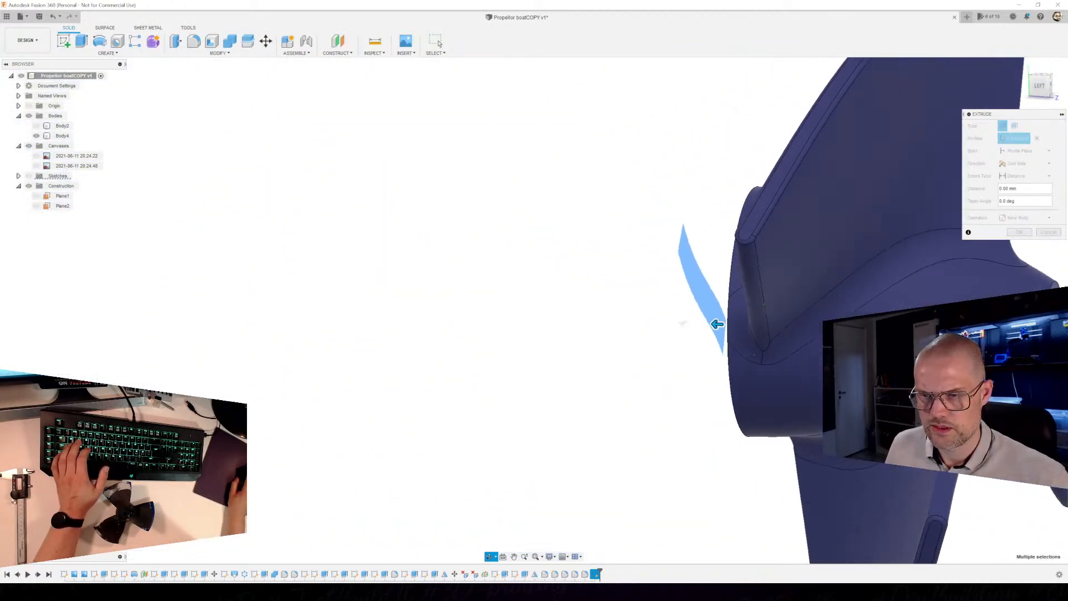
{"action": "left_click_drag", "start_coordinate": [718, 324], "coordinate": [795, 329]}
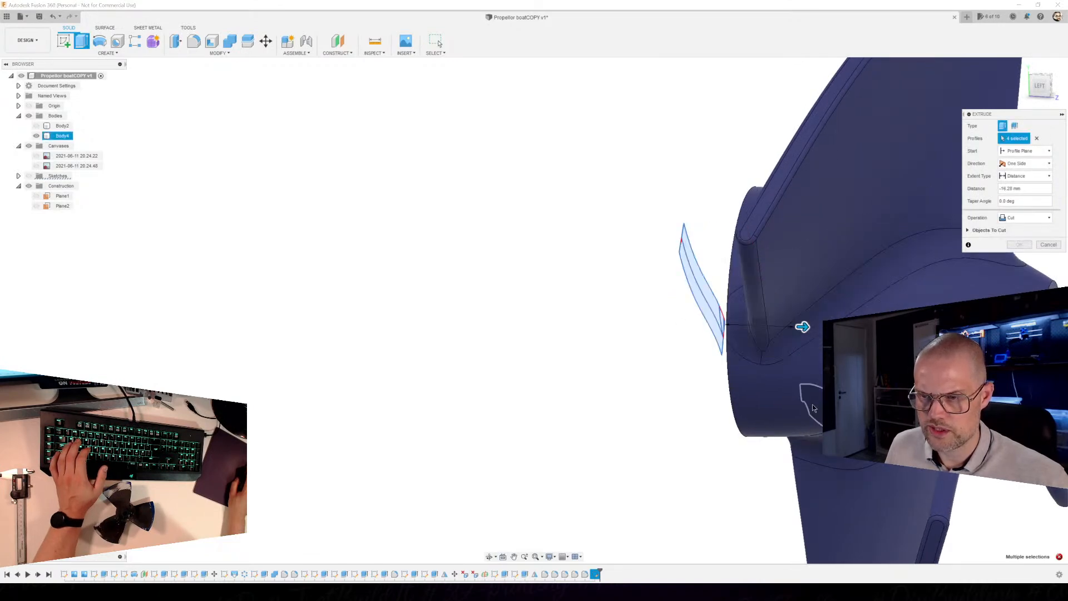
{"action": "middle_click_drag", "start_coordinate": [703, 387], "coordinate": [717, 367], "text": "shift"}
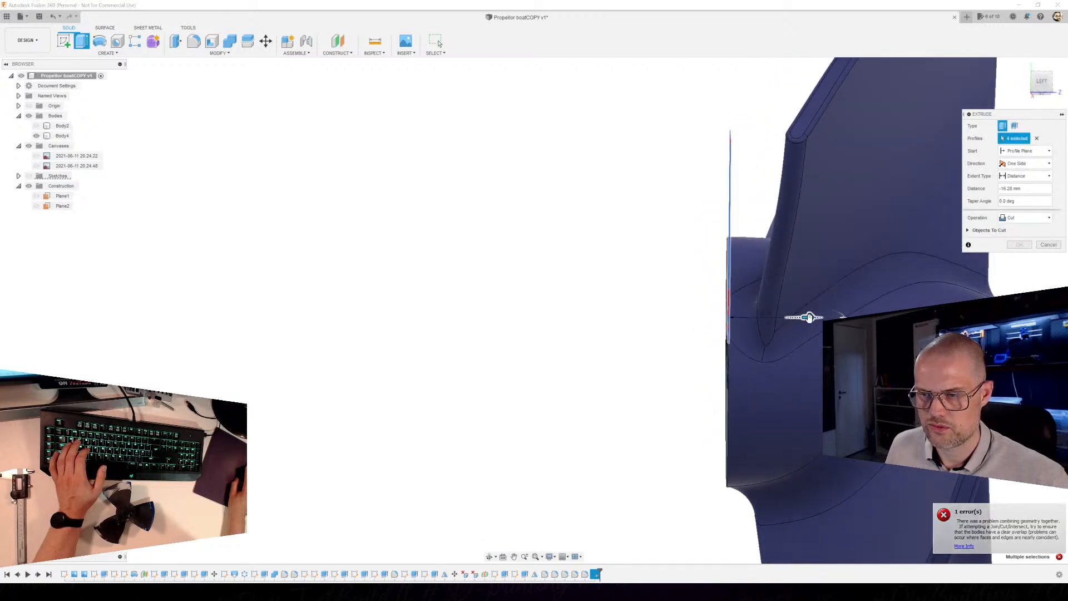
{"action": "left_click", "coordinate": [1021, 222]}
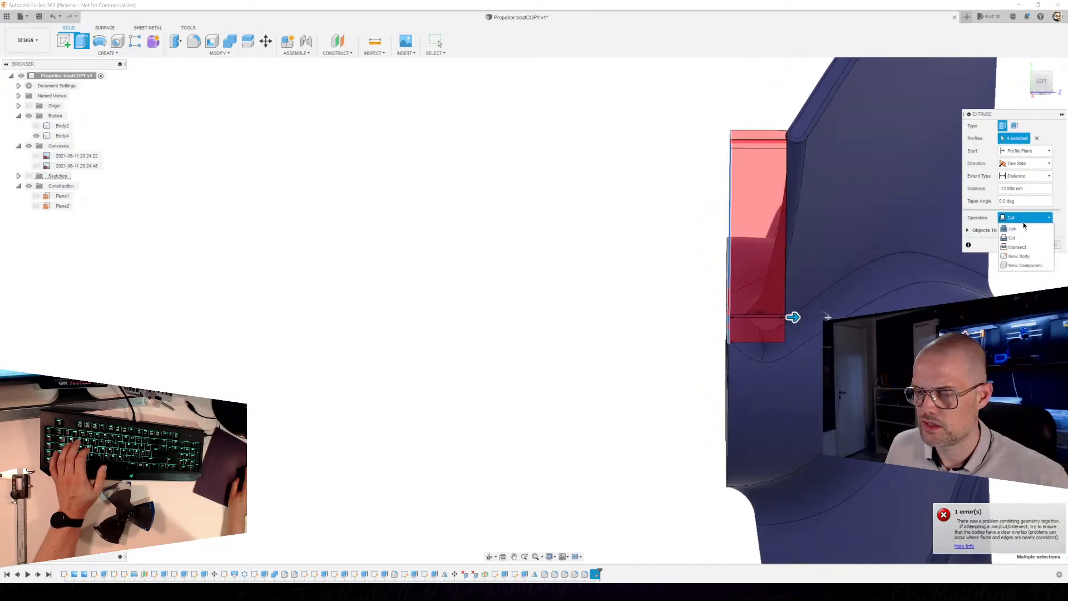
{"action": "left_click", "coordinate": [1020, 257]}
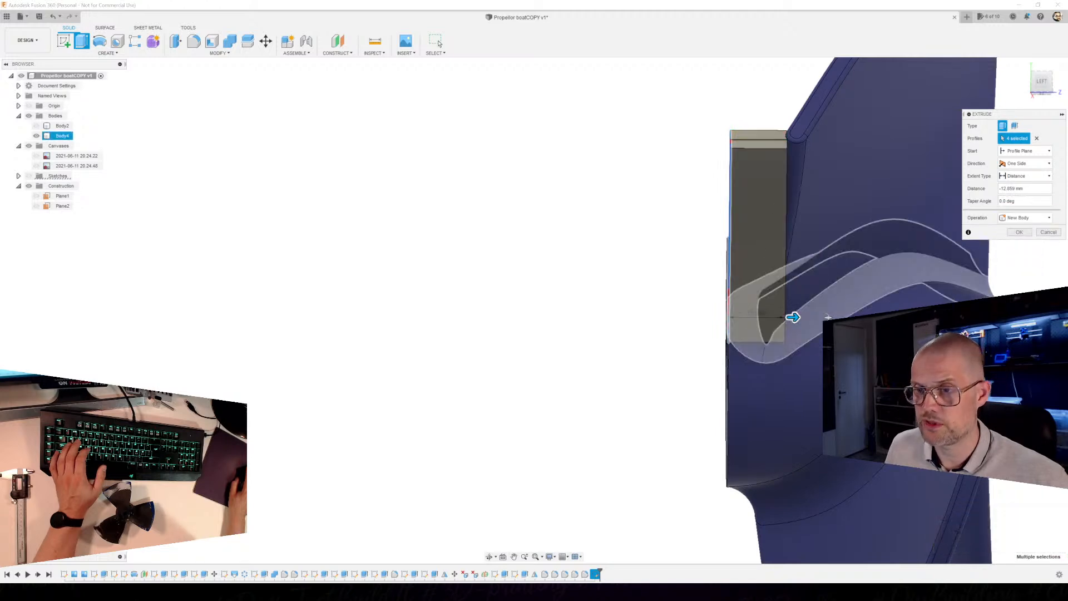
Increase the trial strip extrusion's distance to about 16.2 mm so it reaches past the blade edge.
{"action": "middle_click_drag", "start_coordinate": [809, 317], "coordinate": [748, 268], "text": "shift"}
{"action": "scroll", "coordinate": [809, 252], "scroll_direction": "down", "scroll_amount": 1}
{"action": "middle_click_drag", "start_coordinate": [809, 252], "coordinate": [511, 325]}
{"action": "middle_click_drag", "start_coordinate": [517, 289], "coordinate": [490, 306]}
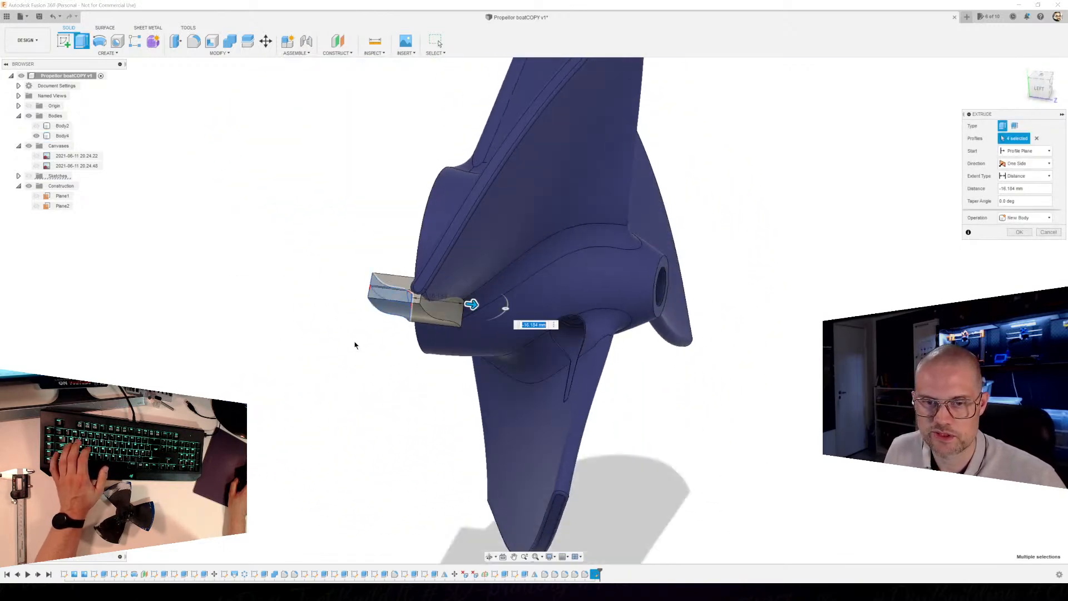
{"action": "scroll", "coordinate": [371, 357], "scroll_direction": "up", "scroll_amount": 5}
{"action": "middle_click_drag", "start_coordinate": [639, 302], "coordinate": [489, 359], "text": "shift"}
{"action": "key", "text": "Return"}
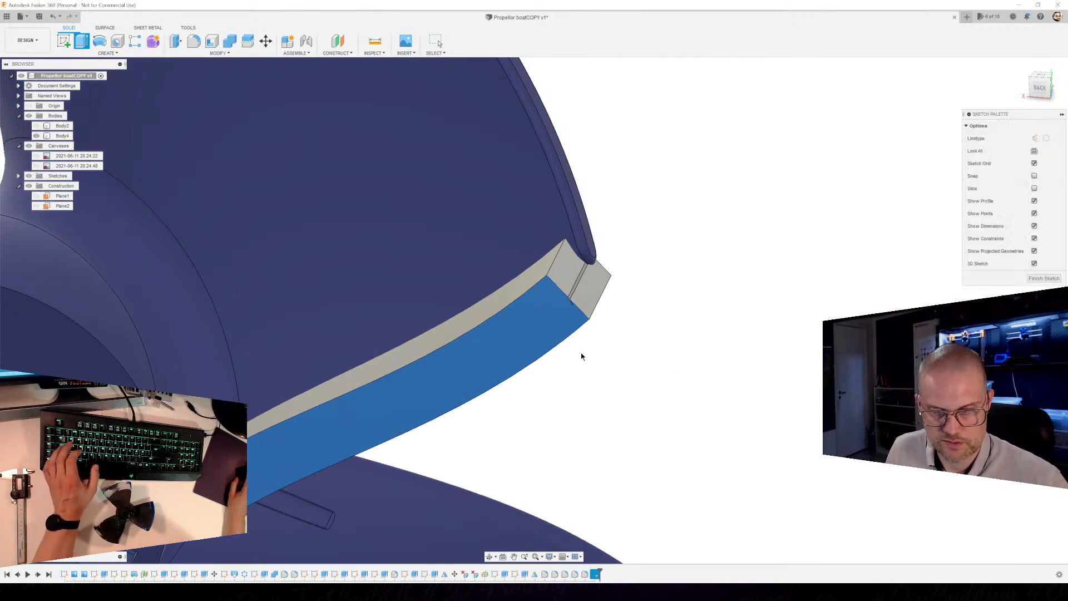
Select all profile regions of the strip, including the thin sliver at the blade tip and the small regions at the hub.
{"action": "scroll", "coordinate": [512, 365], "scroll_direction": "up", "scroll_amount": 3}
{"action": "scroll", "coordinate": [589, 289], "scroll_direction": "up", "scroll_amount": 3}
{"action": "scroll", "coordinate": [695, 272], "scroll_direction": "up", "scroll_amount": 3}
{"action": "left_click", "coordinate": [641, 174]}
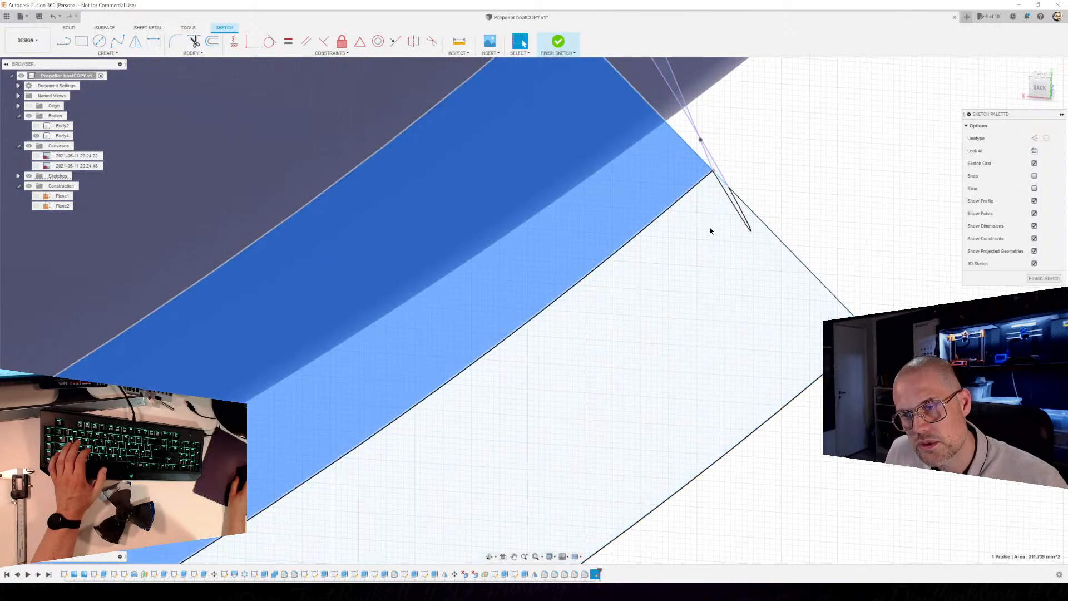
{"action": "scroll", "coordinate": [709, 227], "scroll_direction": "down", "scroll_amount": 3}
{"action": "middle_click_drag", "start_coordinate": [731, 199], "coordinate": [649, 322]}
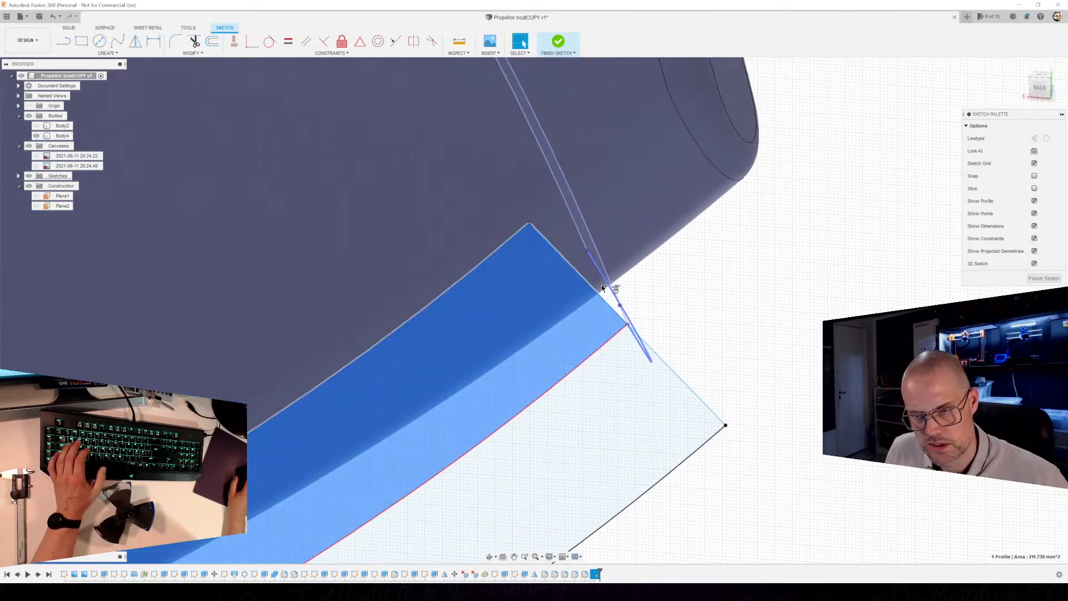
{"action": "scroll", "coordinate": [607, 287], "scroll_direction": "up", "scroll_amount": 5}
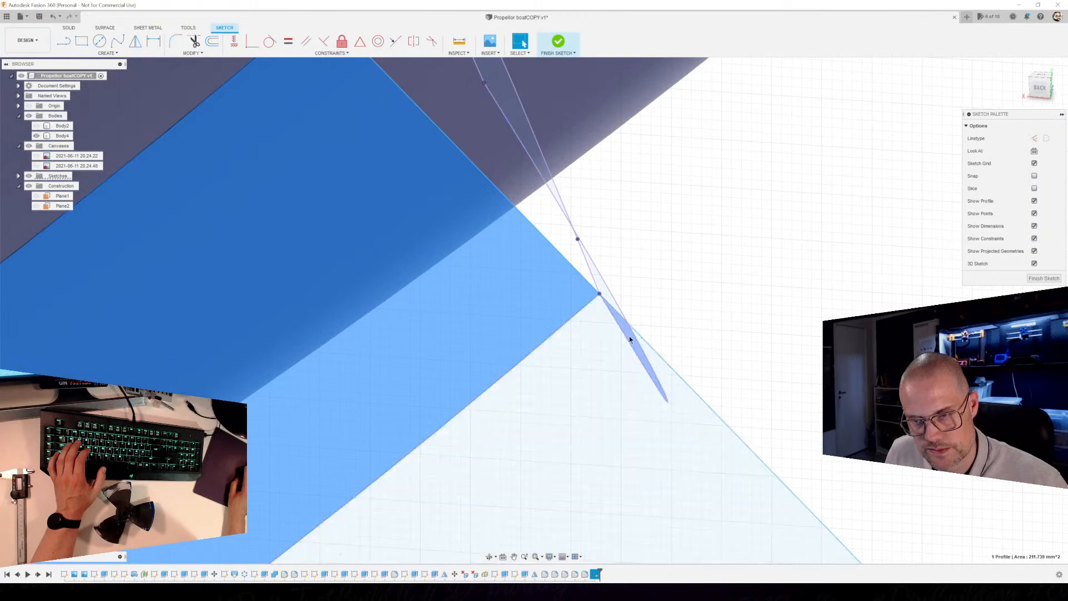
{"action": "left_click", "coordinate": [631, 339]}
{"action": "left_click", "coordinate": [546, 393], "text": "shift"}
{"action": "scroll", "coordinate": [563, 387], "scroll_direction": "up", "scroll_amount": 6}
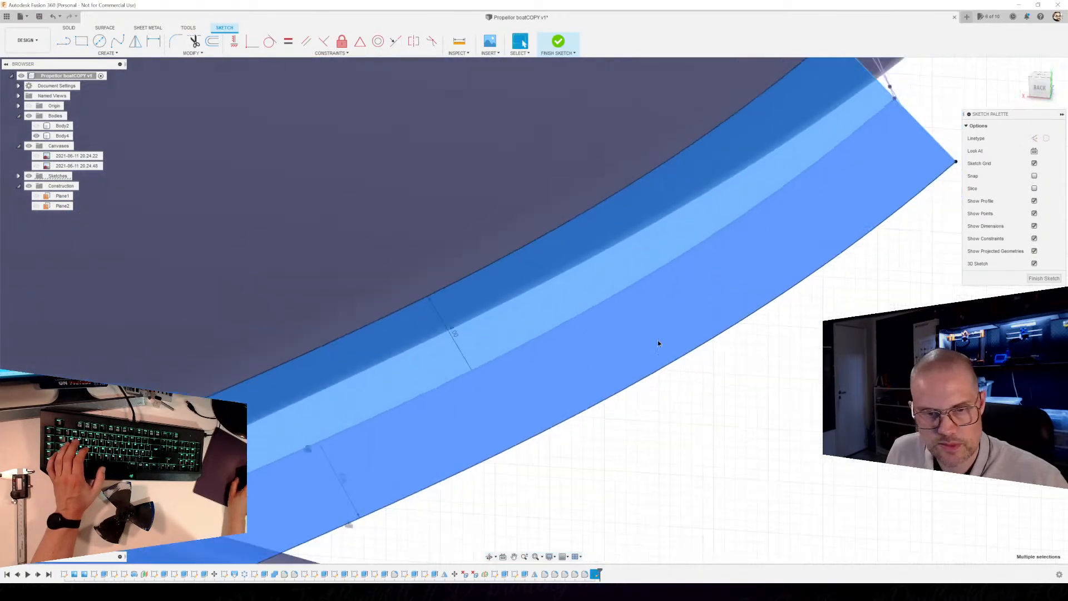
{"action": "scroll", "coordinate": [538, 386], "scroll_direction": "down", "scroll_amount": 2}
{"action": "middle_click_drag", "start_coordinate": [538, 386], "coordinate": [1015, 115]}
{"action": "scroll", "coordinate": [662, 236], "scroll_direction": "up", "scroll_amount": 4}
{"action": "left_click", "coordinate": [176, 375], "text": "shift"}
{"action": "left_click", "coordinate": [163, 375], "text": "shift"}
{"action": "scroll", "coordinate": [723, 346], "scroll_direction": "down", "scroll_amount": 4}
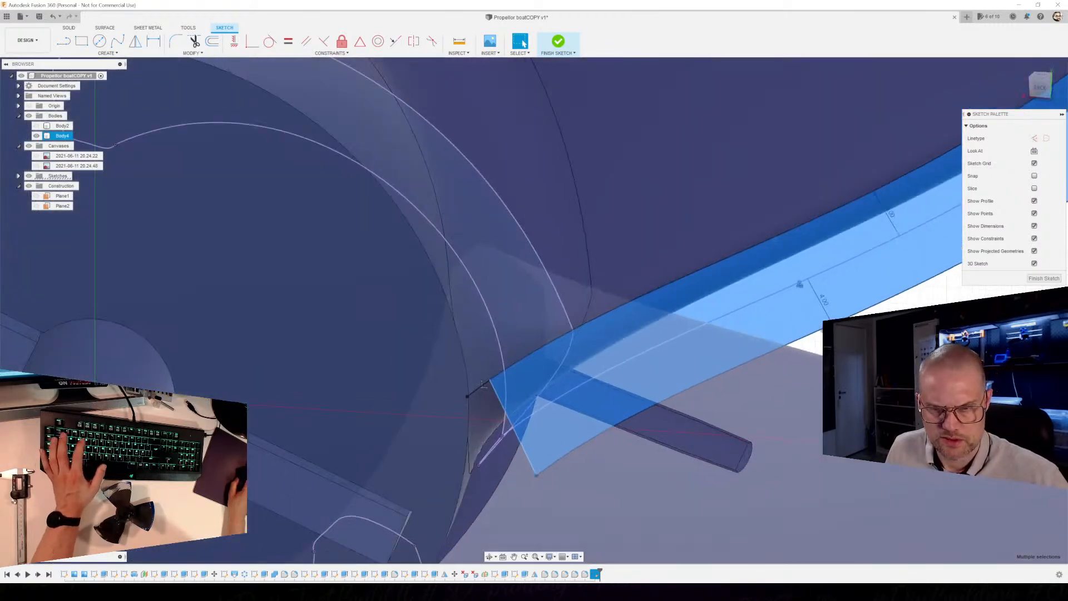
Extrude the selected strip profiles about 16.7 mm toward the blade edge as a new body.
{"action": "key", "text": "e"}
{"action": "scroll", "coordinate": [799, 422], "scroll_direction": "down", "scroll_amount": 3}
{"action": "middle_click_drag", "start_coordinate": [799, 423], "coordinate": [590, 390], "text": "shift"}
{"action": "middle_click_drag", "start_coordinate": [807, 366], "coordinate": [632, 518], "text": "shift"}
{"action": "middle_click_drag", "start_coordinate": [753, 389], "coordinate": [694, 391]}
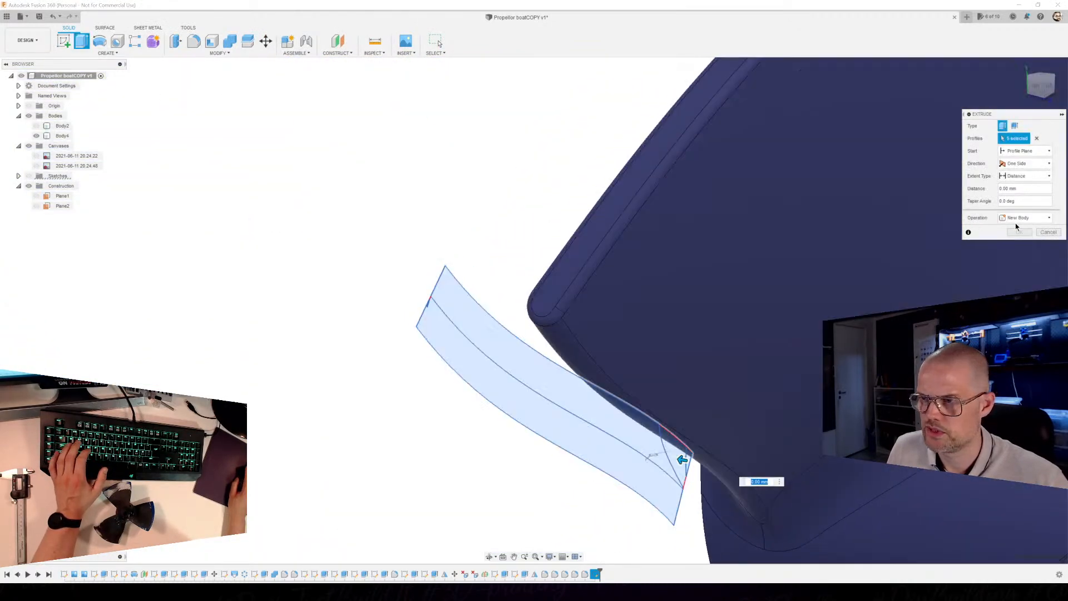
{"action": "left_click", "coordinate": [1024, 217]}
{"action": "left_click", "coordinate": [1012, 238]}
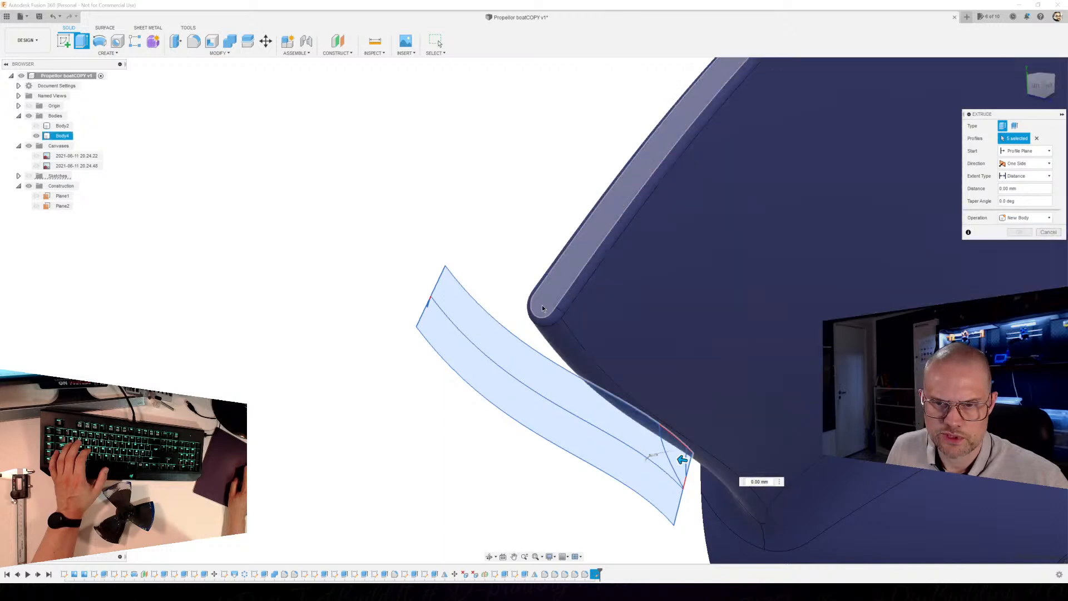
{"action": "left_click", "coordinate": [549, 334]}
{"action": "left_click", "coordinate": [1013, 244]}
{"action": "mouse_move", "coordinate": [640, 334]}
{"action": "middle_mouse_down", "text": "shift"}
{"action": "mouse_move", "coordinate": [751, 362]}
{"action": "mouse_move", "coordinate": [728, 373]}
{"action": "mouse_move", "coordinate": [684, 342]}
{"action": "mouse_move", "coordinate": [637, 336]}
{"action": "middle_mouse_up", "text": "shift"}
{"action": "middle_click_drag", "start_coordinate": [724, 389], "coordinate": [760, 431], "text": "shift"}
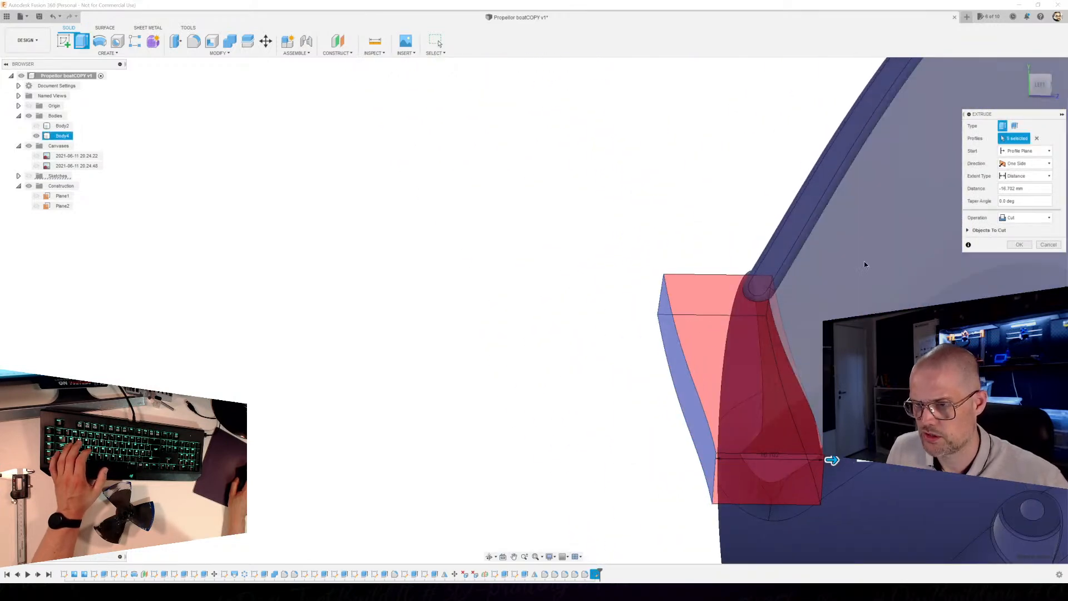
{"action": "left_click", "coordinate": [1015, 218]}
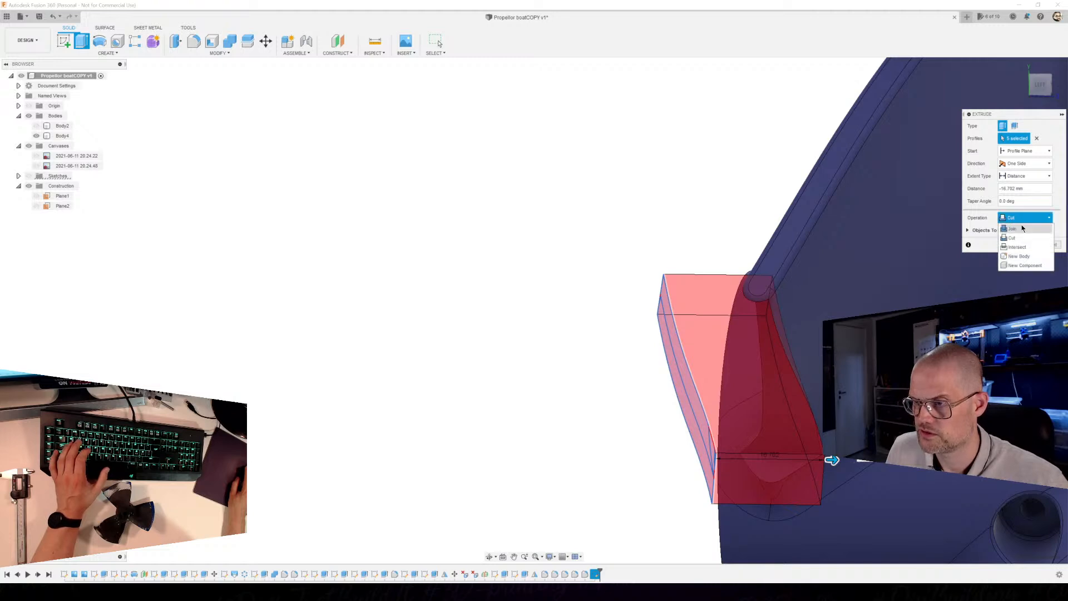
{"action": "left_click", "coordinate": [1020, 256]}
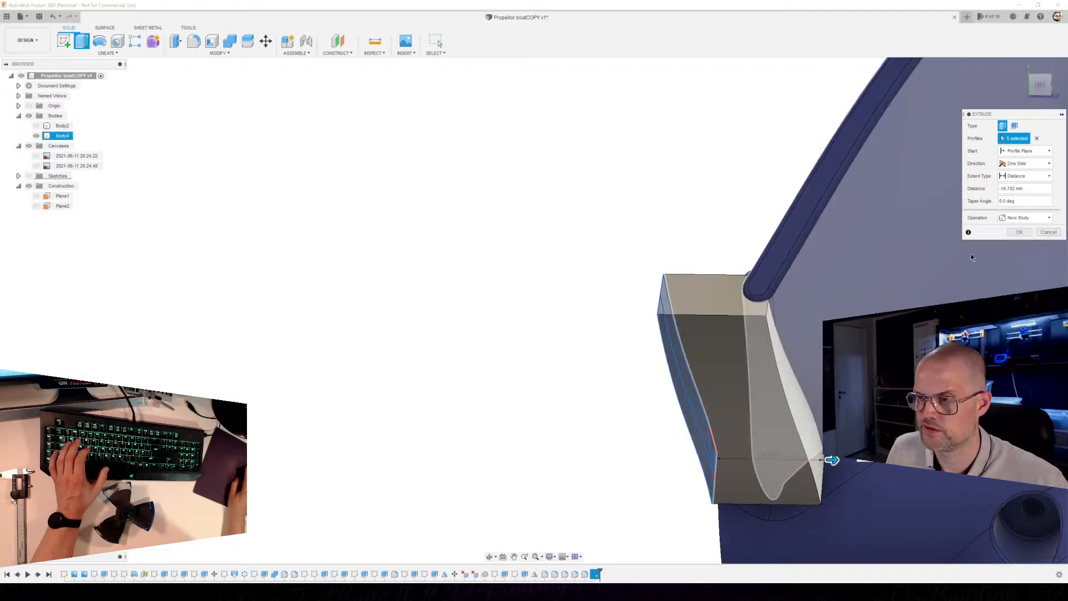
{"action": "left_click", "coordinate": [1019, 232]}
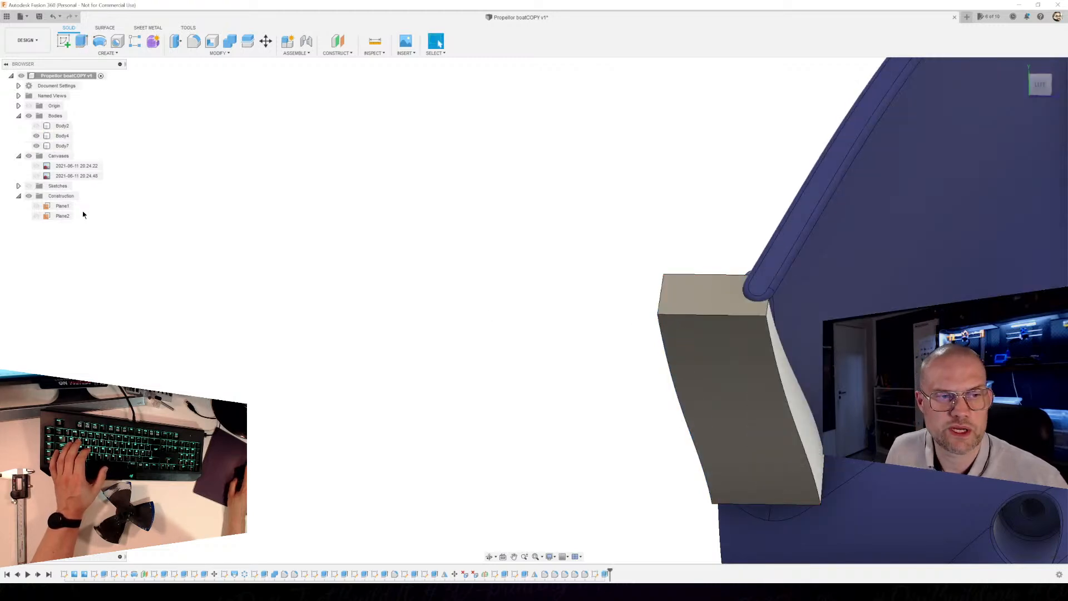
Cut the propeller's shape out of the strip body with Combine, keeping the propeller as the tool body.
{"action": "middle_click_drag", "start_coordinate": [686, 436], "coordinate": [632, 436], "text": "shift"}
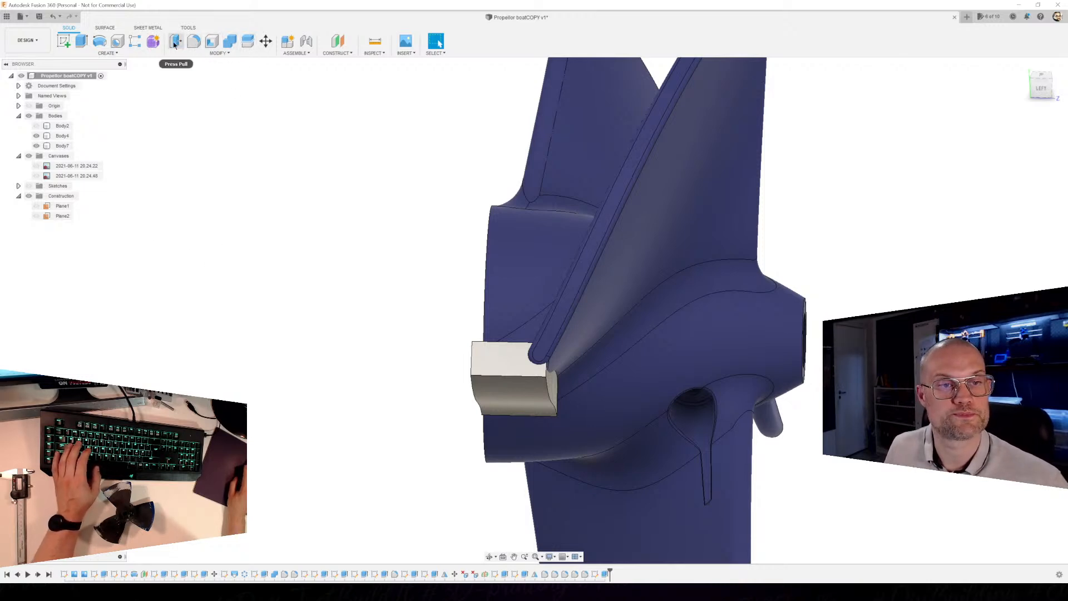
{"action": "left_click", "coordinate": [230, 43]}
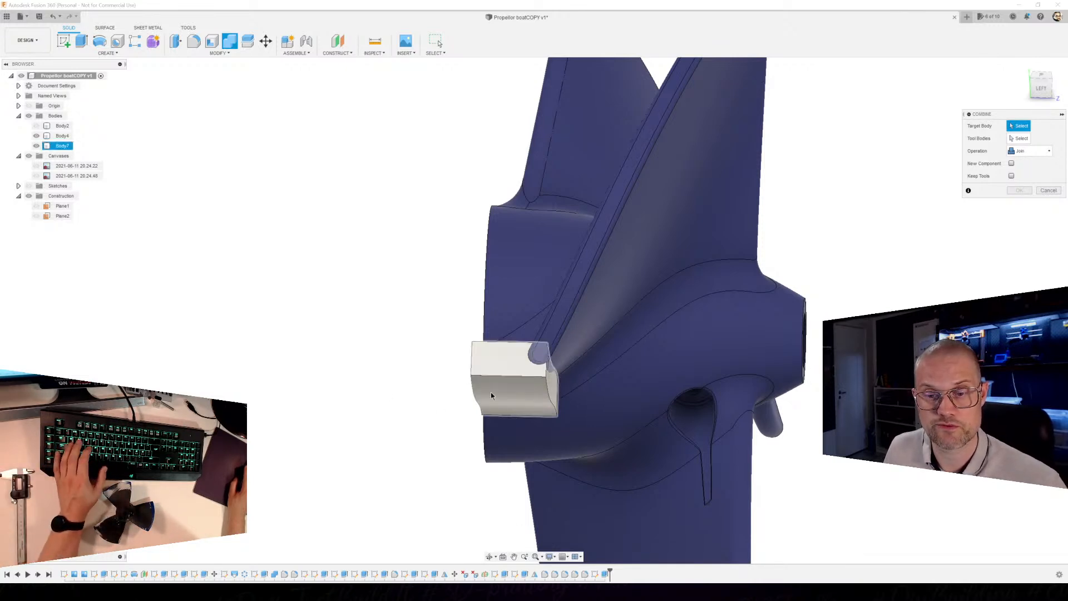
{"action": "left_click", "coordinate": [508, 389]}
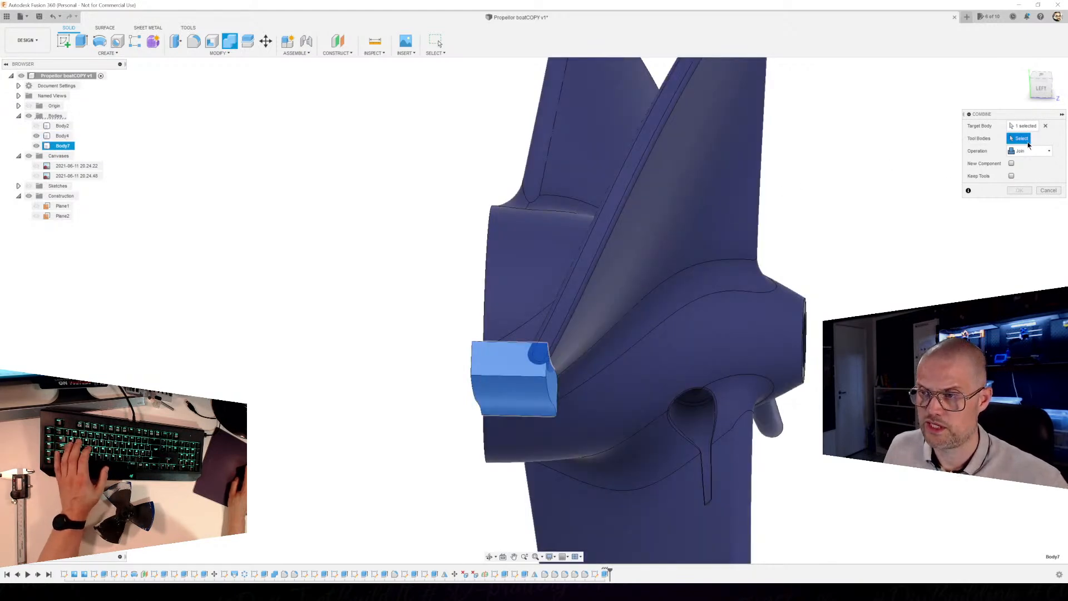
{"action": "left_click", "coordinate": [657, 246]}
{"action": "left_click", "coordinate": [1029, 159]}
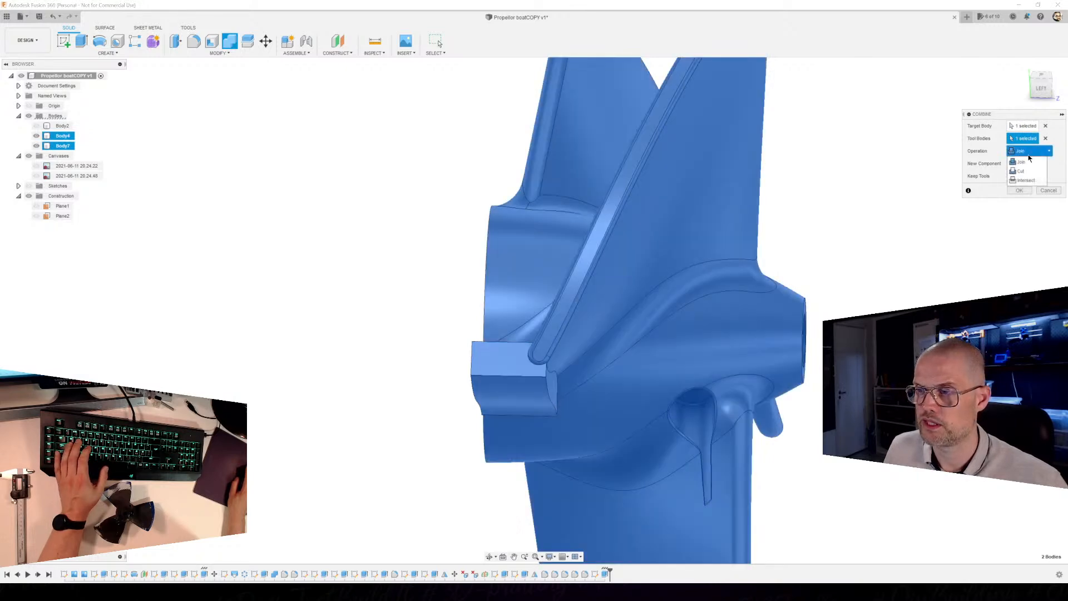
{"action": "left_click", "coordinate": [1028, 170]}
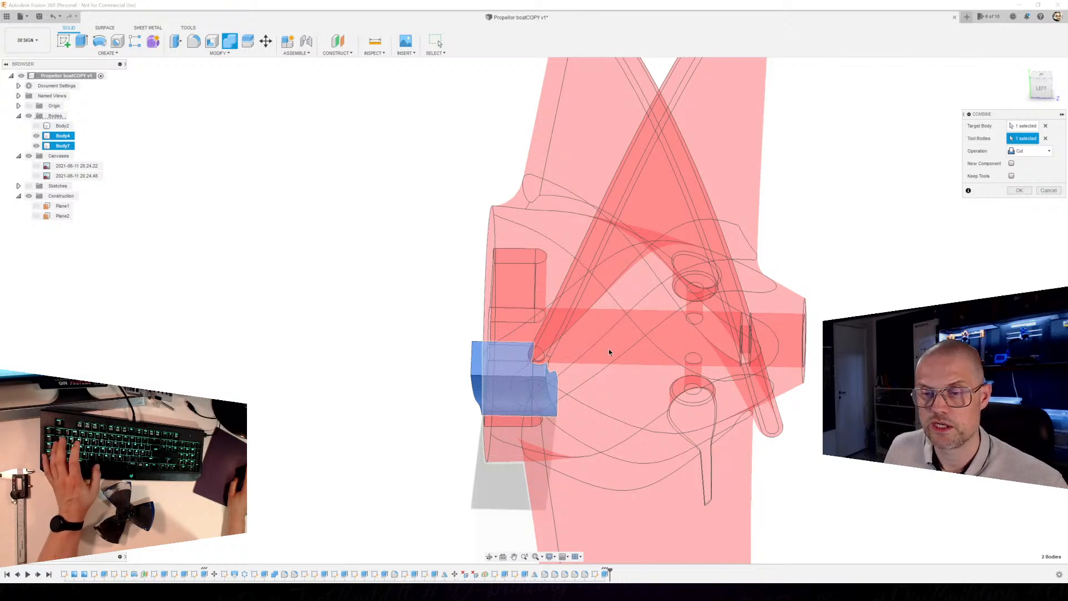
{"action": "left_click", "coordinate": [1020, 190]}
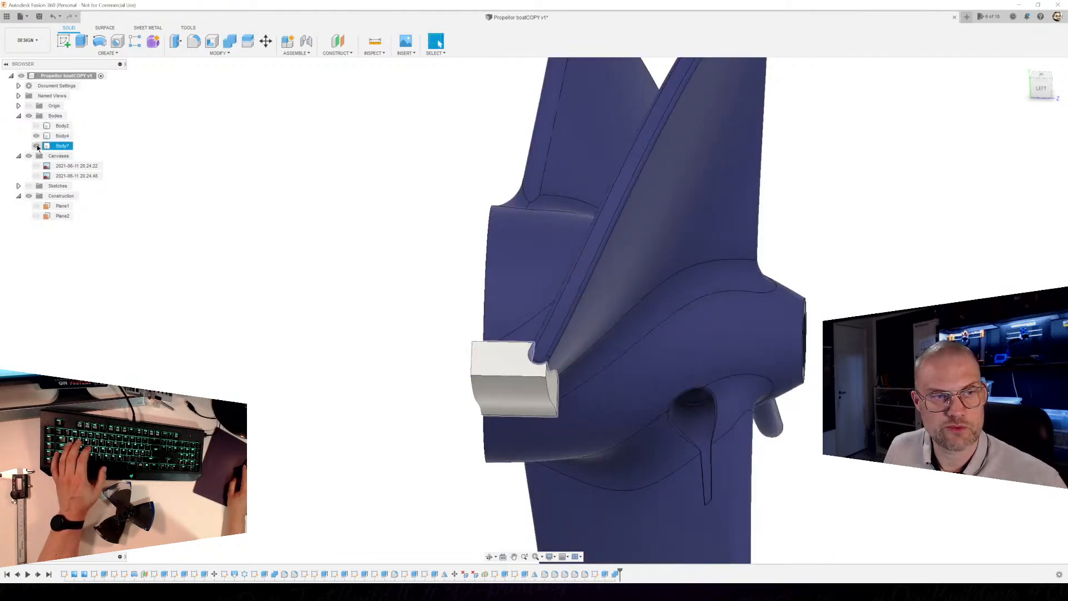
Hide the propeller body to view the grooved strip on its own.
{"action": "left_click", "coordinate": [36, 136]}
{"action": "middle_click_drag", "start_coordinate": [411, 390], "coordinate": [338, 405], "text": "shift"}
{"action": "scroll", "coordinate": [526, 415], "scroll_direction": "up", "scroll_amount": 4}
{"action": "middle_click_drag", "start_coordinate": [526, 415], "coordinate": [596, 439], "text": "shift"}
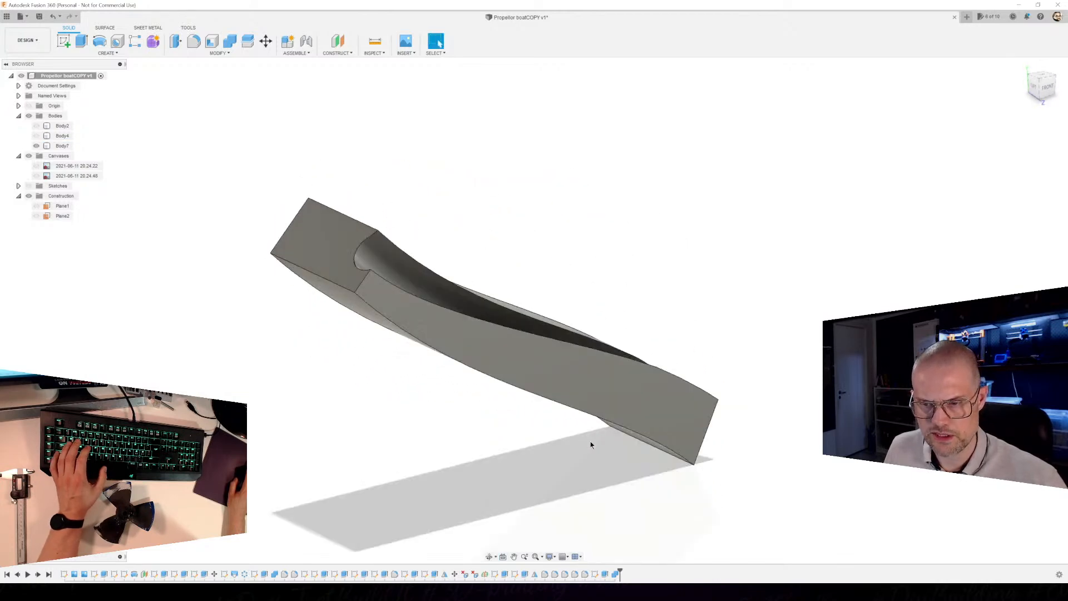
Fillet one long outer edge of the strip, opposite the groove, with a radius of about 2.2 mm.
{"action": "key", "text": "f"}
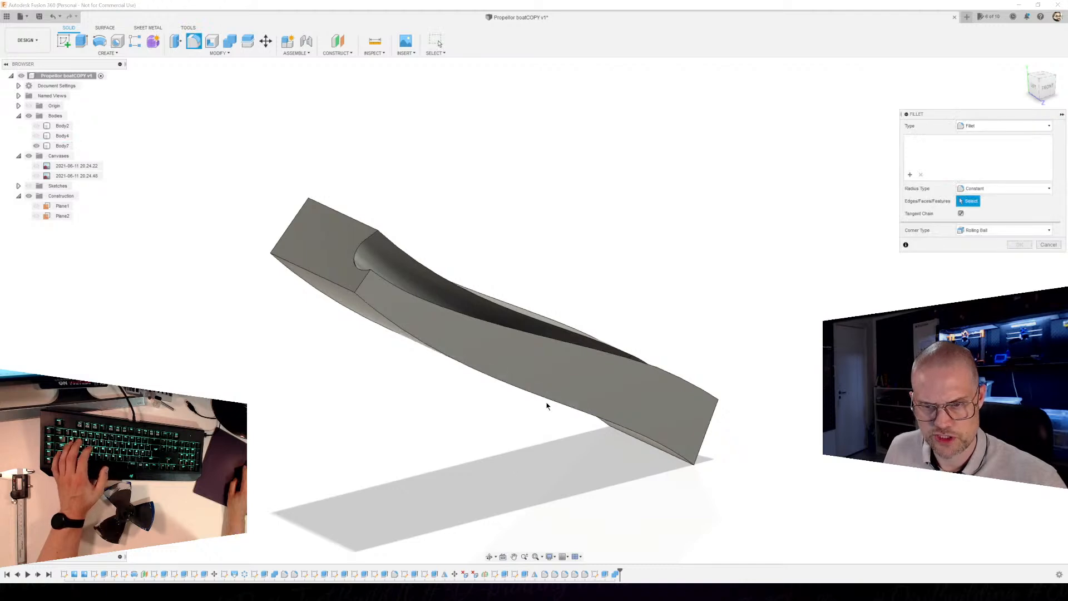
{"action": "left_click", "coordinate": [551, 402]}
{"action": "left_click_drag", "start_coordinate": [549, 402], "coordinate": [548, 396]}
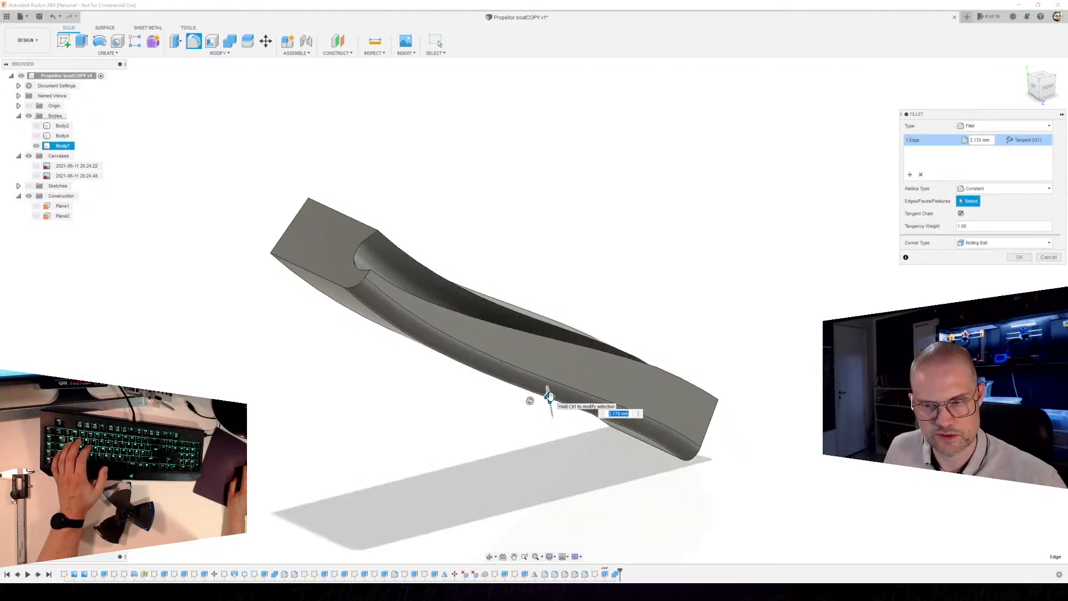
{"action": "left_click", "coordinate": [1019, 257]}
{"action": "middle_click_drag", "start_coordinate": [641, 375], "coordinate": [580, 422], "text": "shift"}
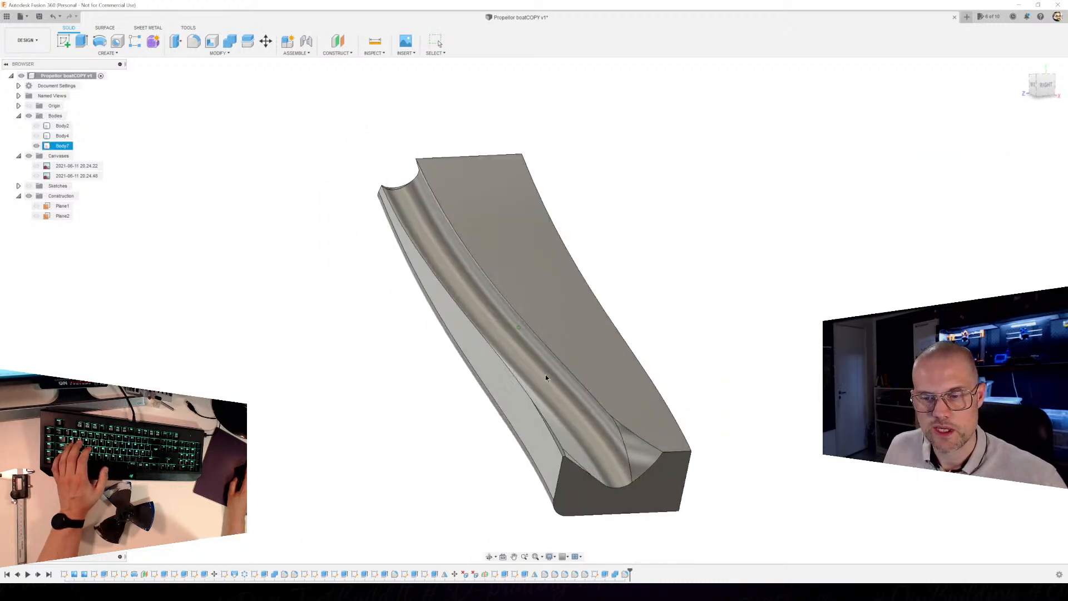
{"action": "scroll", "coordinate": [631, 437], "scroll_direction": "up", "scroll_amount": 3}
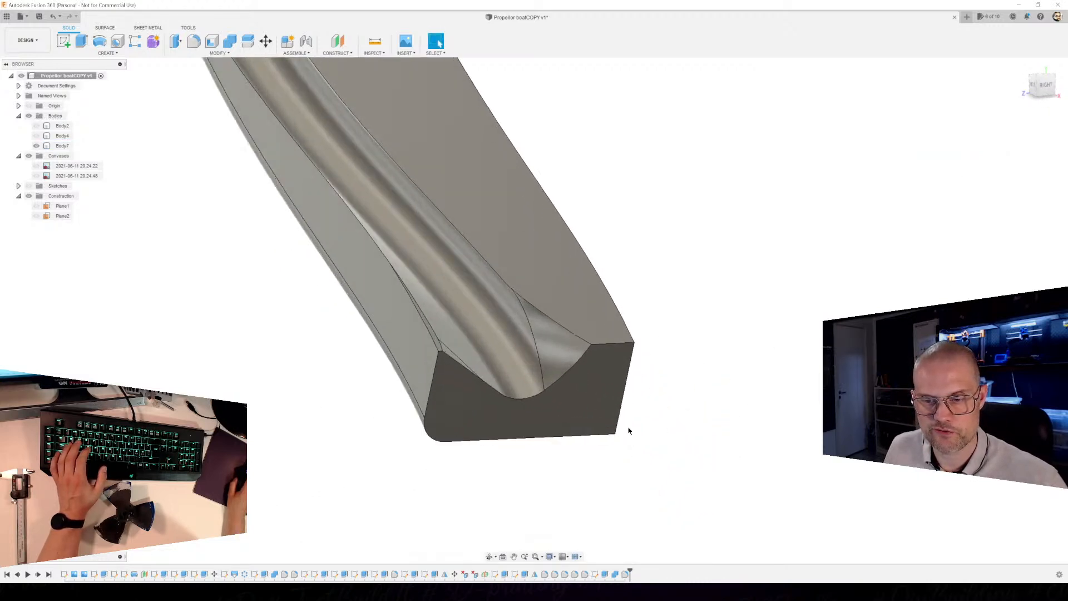
{"action": "left_click", "coordinate": [542, 334]}
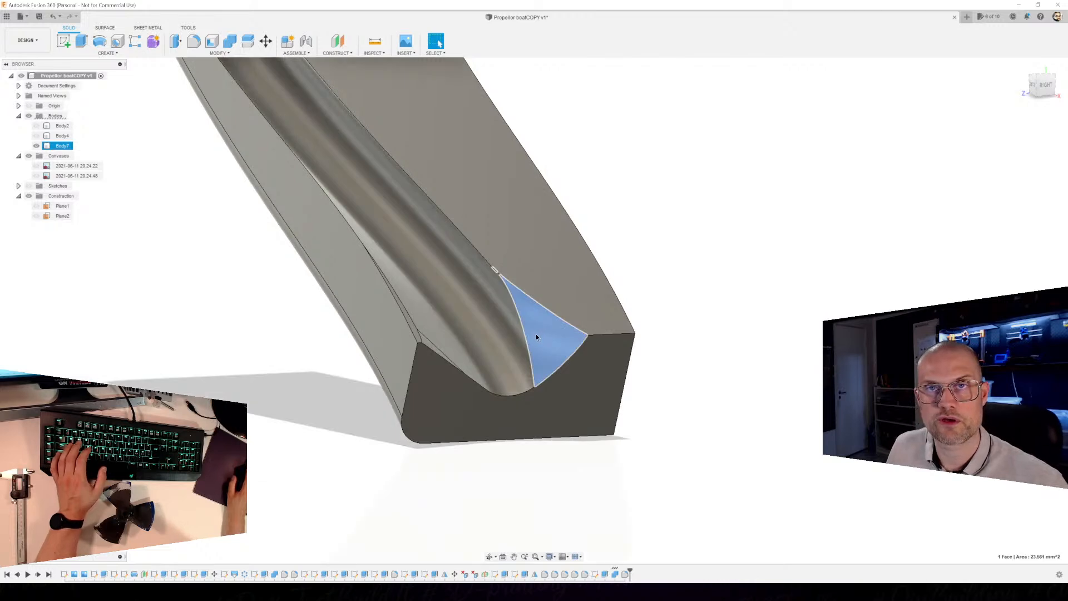
{"action": "left_click", "coordinate": [483, 305], "text": "shift"}
{"action": "middle_click_drag", "start_coordinate": [501, 341], "coordinate": [599, 379], "text": "shift"}
{"action": "left_click", "coordinate": [368, 357], "text": "shift"}
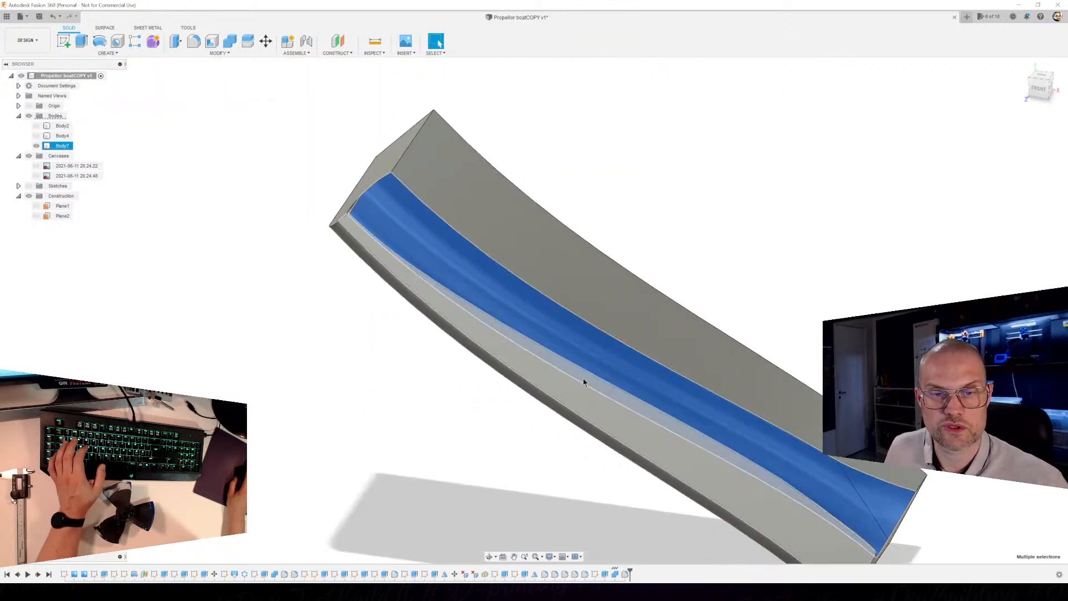
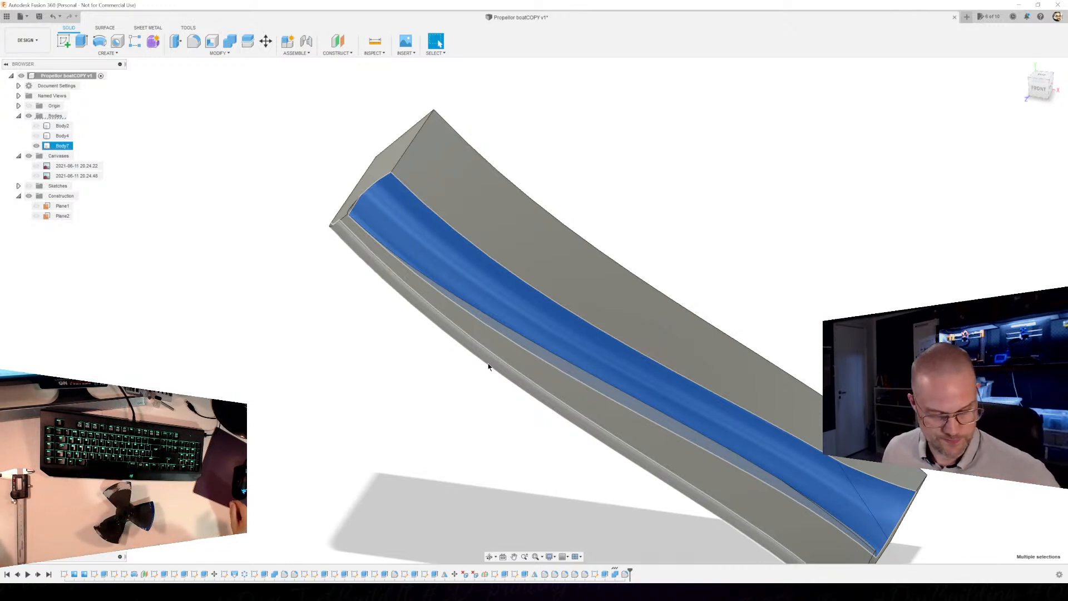
{"action": "left_click", "coordinate": [356, 436]}
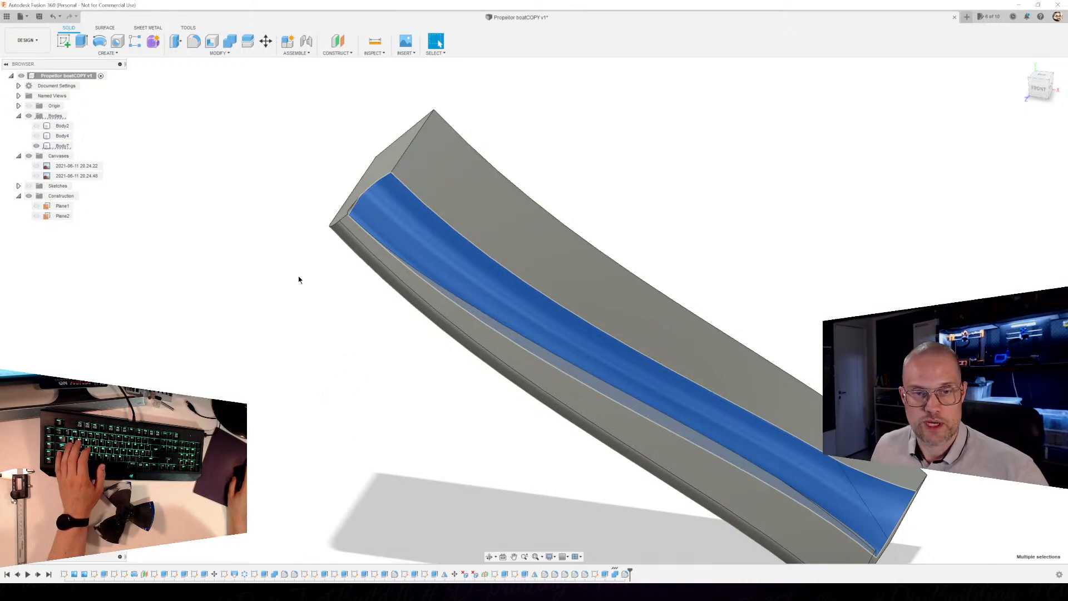
{"action": "scroll", "coordinate": [285, 283], "scroll_direction": "up", "scroll_amount": 3}
{"action": "middle_click_drag", "start_coordinate": [301, 251], "coordinate": [272, 255], "text": "shift"}
{"action": "scroll", "coordinate": [406, 175], "scroll_direction": "up", "scroll_amount": 3}
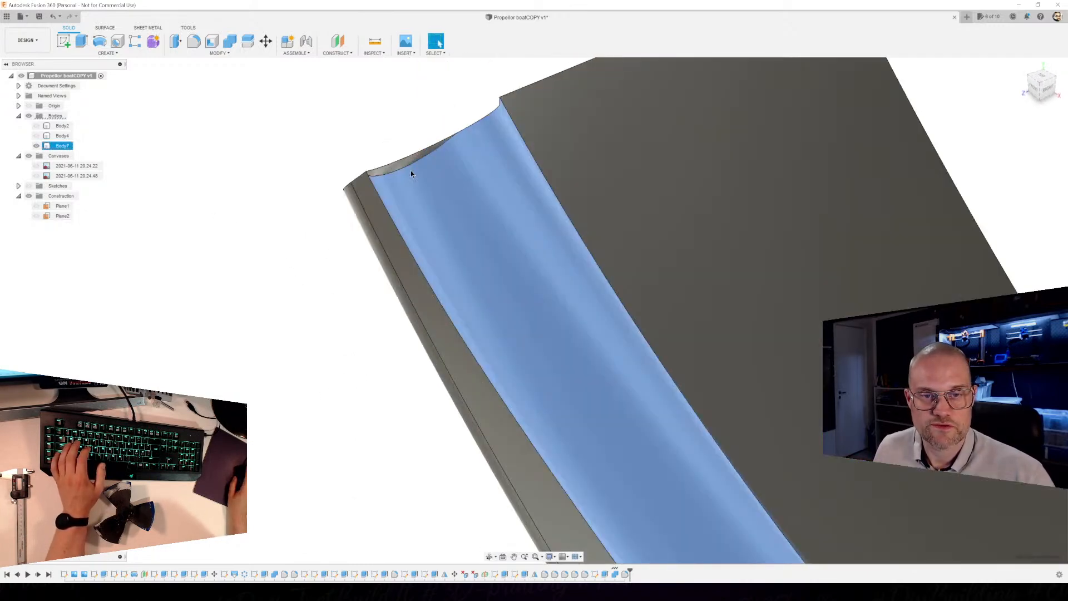
{"action": "left_click", "coordinate": [411, 172]}
{"action": "scroll", "coordinate": [358, 258], "scroll_direction": "down", "scroll_amount": 3}
{"action": "middle_click_drag", "start_coordinate": [436, 417], "coordinate": [430, 357], "text": "shift"}
{"action": "scroll", "coordinate": [660, 415], "scroll_direction": "down", "scroll_amount": 3}
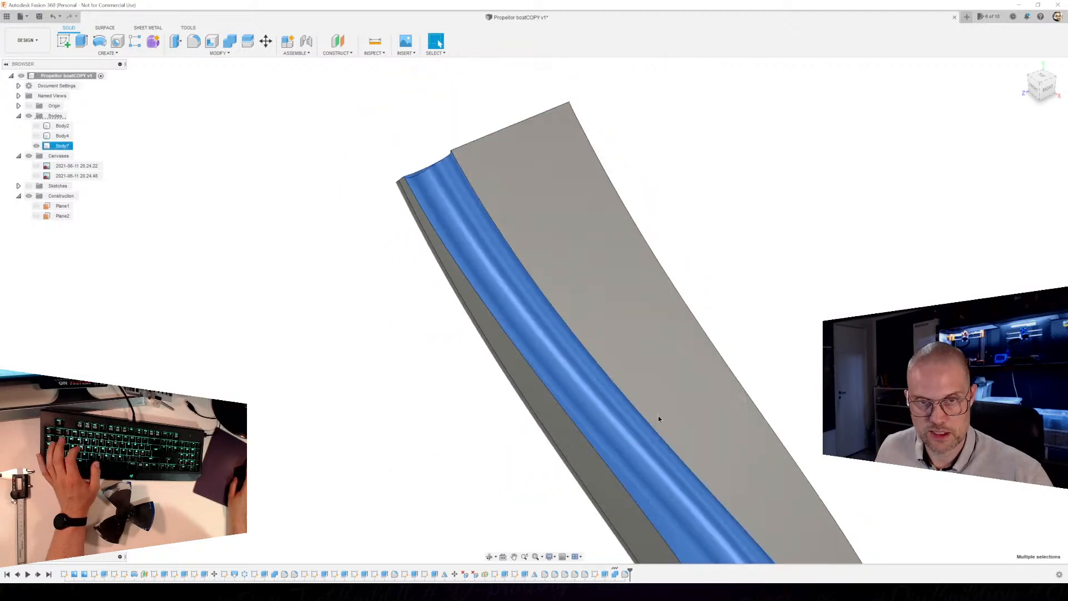
{"action": "key", "text": "s"}
{"action": "middle_click_drag", "start_coordinate": [648, 439], "coordinate": [532, 330]}
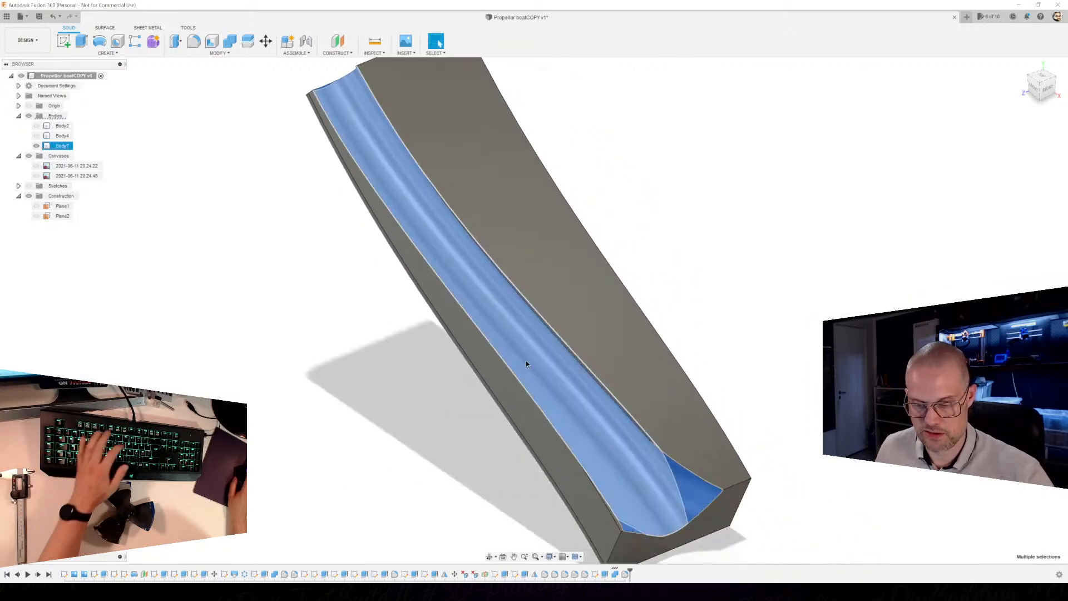
{"action": "key", "text": "o"}
{"action": "key", "text": "Escape"}
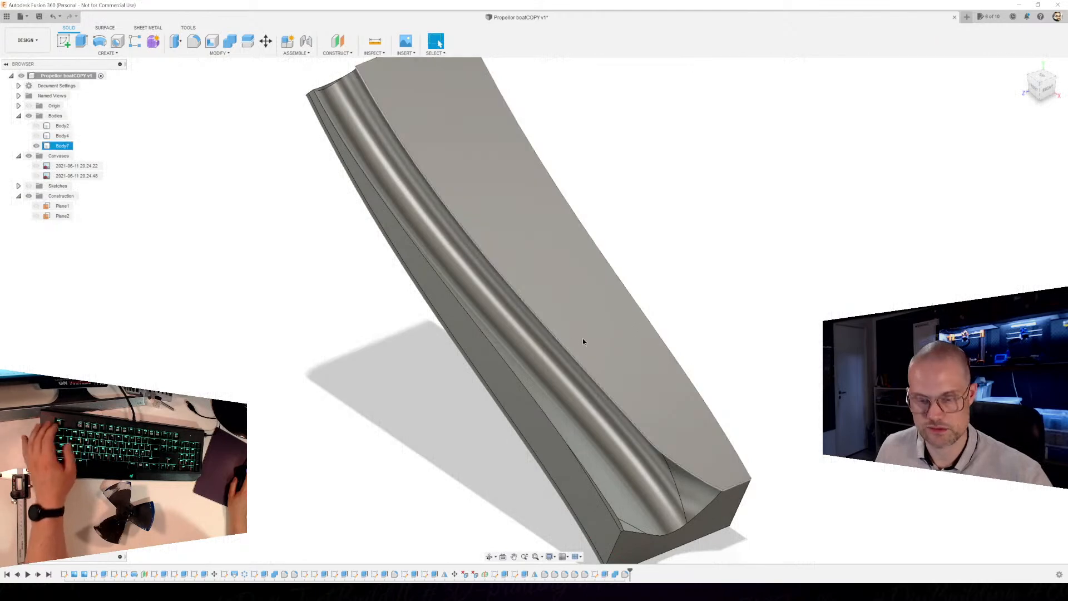
Select all four faces that form the strip's groove, including the small faces at its ends.
{"action": "left_click", "coordinate": [635, 473]}
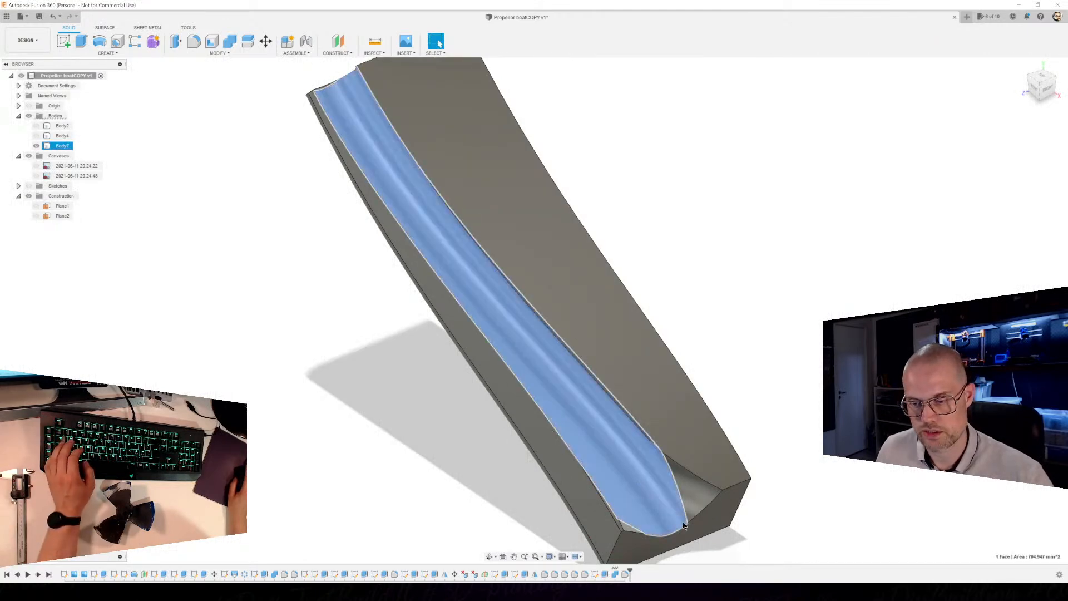
{"action": "scroll", "coordinate": [676, 515], "scroll_direction": "up", "scroll_amount": 3}
{"action": "middle_click_drag", "start_coordinate": [685, 495], "coordinate": [638, 470]}
{"action": "left_click", "coordinate": [599, 467], "text": "ctrl"}
{"action": "middle_click_drag", "start_coordinate": [483, 296], "coordinate": [589, 496]}
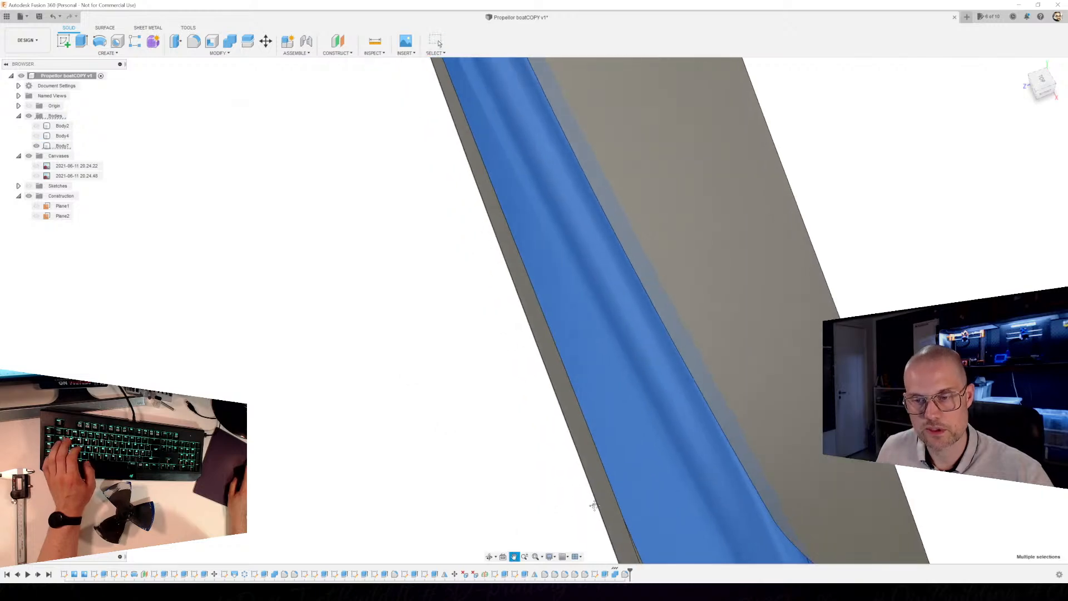
{"action": "scroll", "coordinate": [445, 323], "scroll_direction": "down", "scroll_amount": 2}
{"action": "scroll", "coordinate": [447, 330], "scroll_direction": "down", "scroll_amount": 2}
{"action": "middle_click_drag", "start_coordinate": [439, 372], "coordinate": [418, 306], "text": "shift"}
{"action": "scroll", "coordinate": [378, 279], "scroll_direction": "up", "scroll_amount": 5}
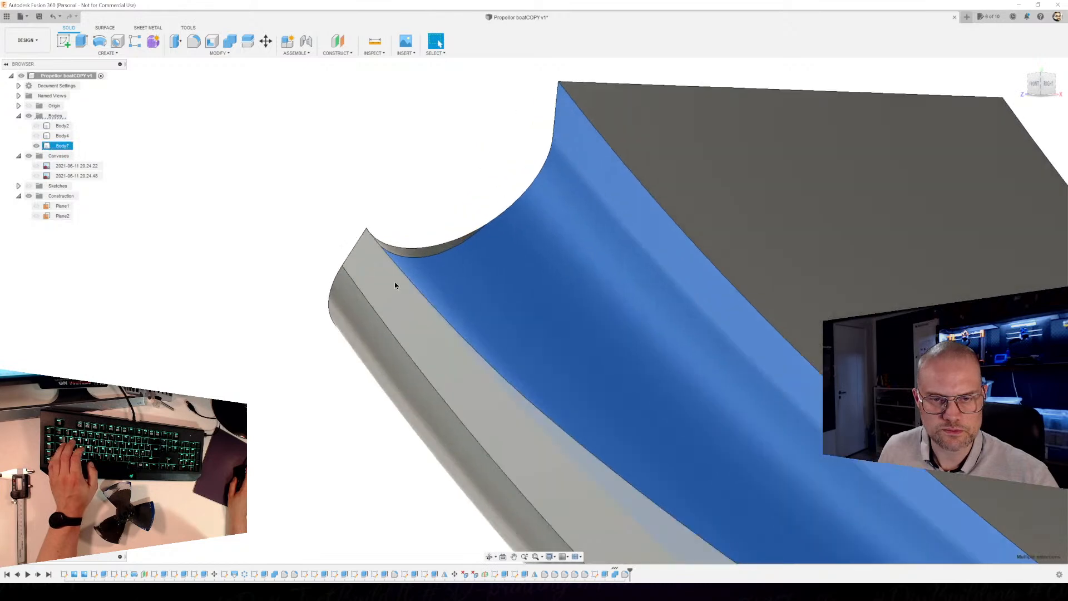
{"action": "scroll", "coordinate": [356, 311], "scroll_direction": "down", "scroll_amount": 6}
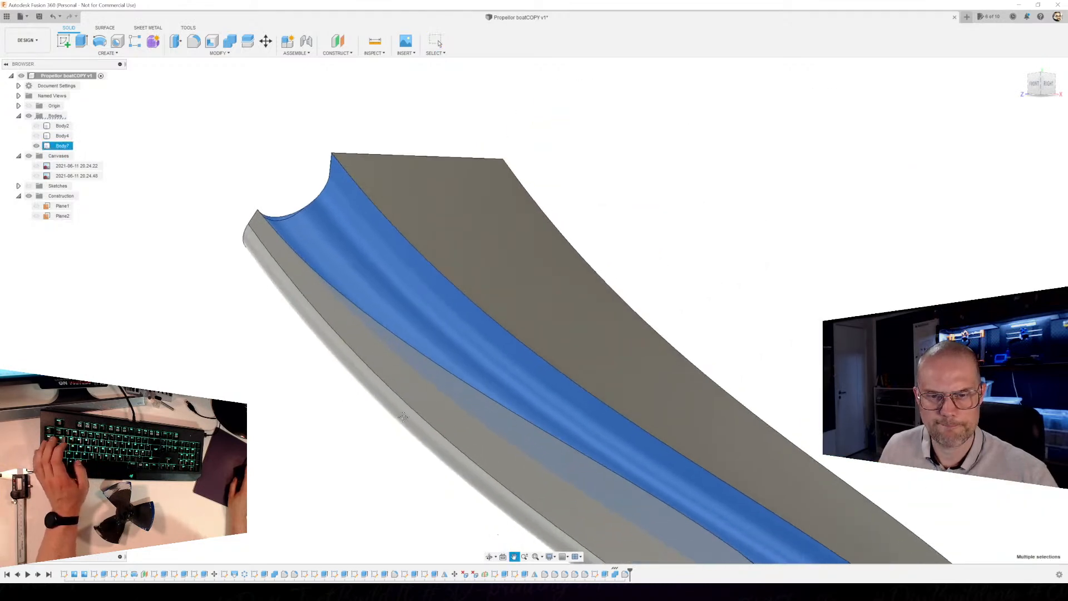
Offset the four selected groove faces by -0.175 mm to add clearance around the blade.
{"action": "type", "text": "soffset"}
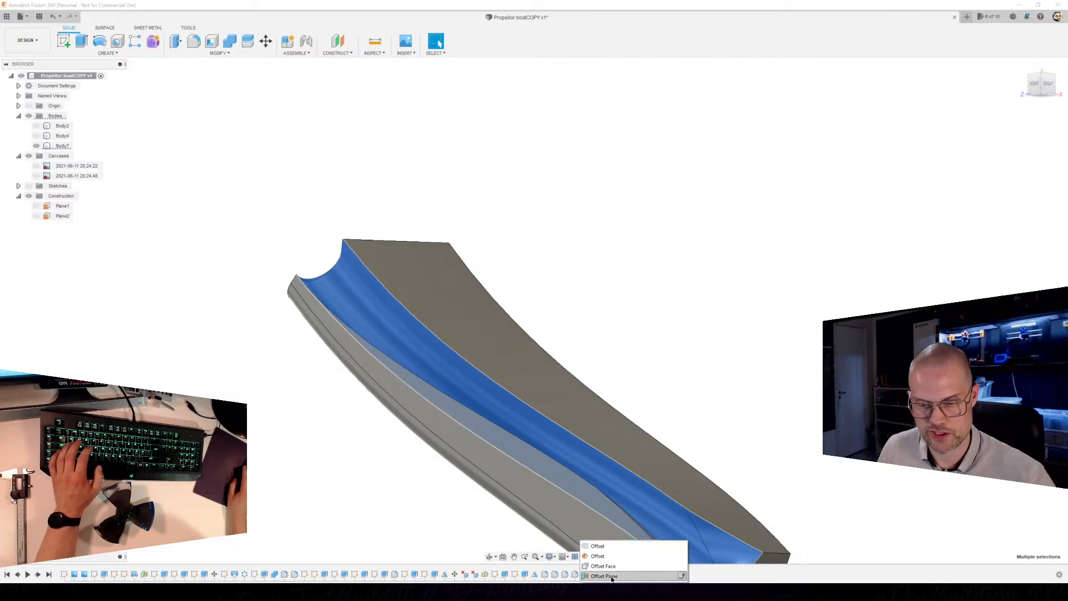
{"action": "left_click", "coordinate": [604, 567]}
{"action": "scroll", "coordinate": [485, 368], "scroll_direction": "down", "scroll_amount": 2}
{"action": "middle_click_drag", "start_coordinate": [464, 380], "coordinate": [573, 319]}
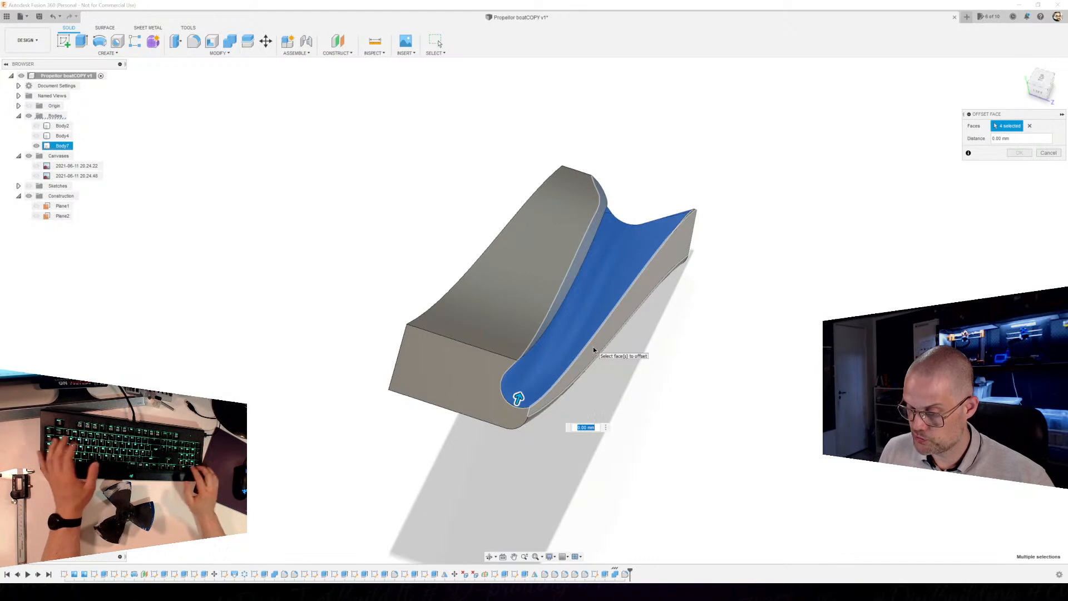
{"action": "type", "text": "0.4"}
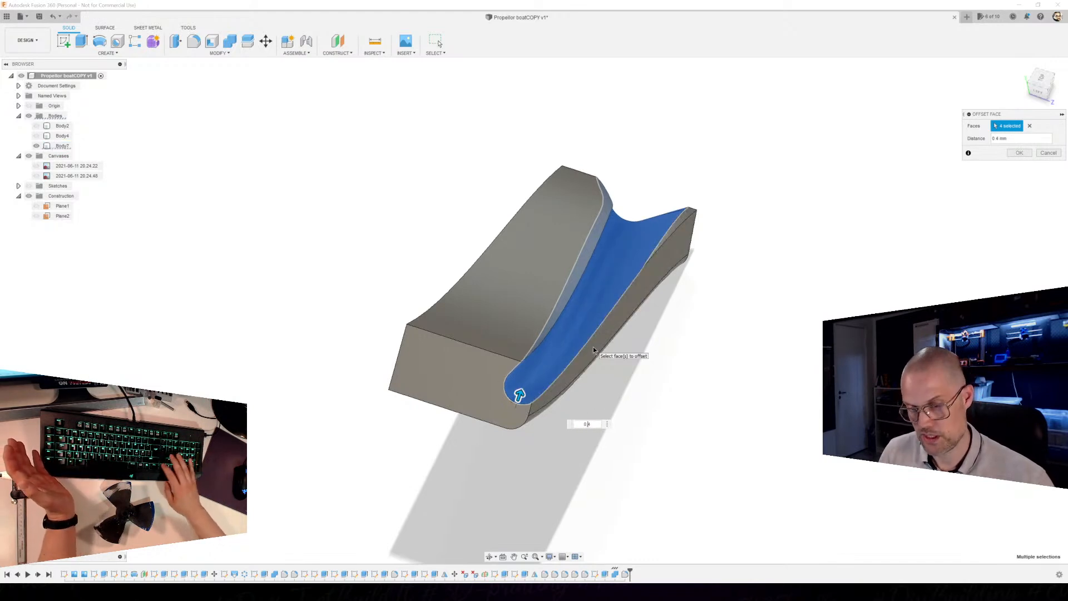
{"action": "type", "text": "-"}
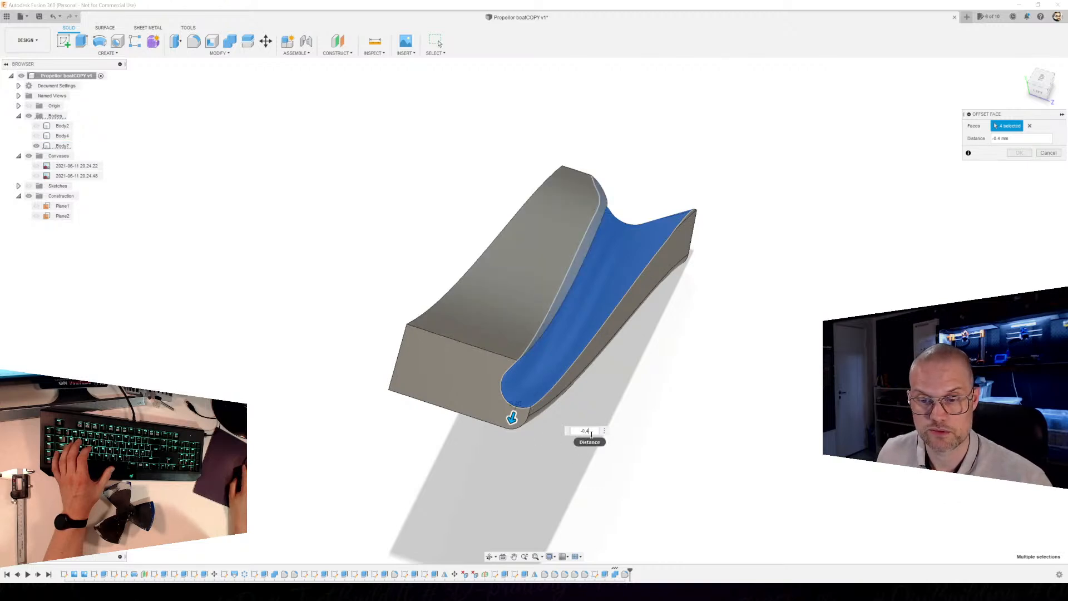
{"action": "key", "text": "BackSpace"}
{"action": "type", "text": "2"}
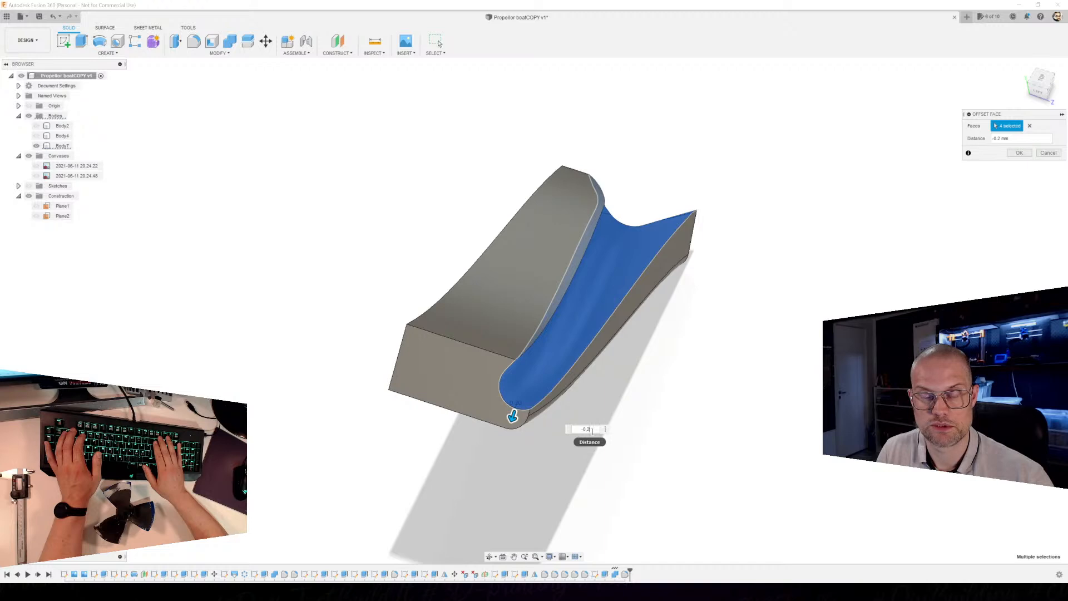
{"action": "key", "text": "BackSpace"}
{"action": "type", "text": "15"}
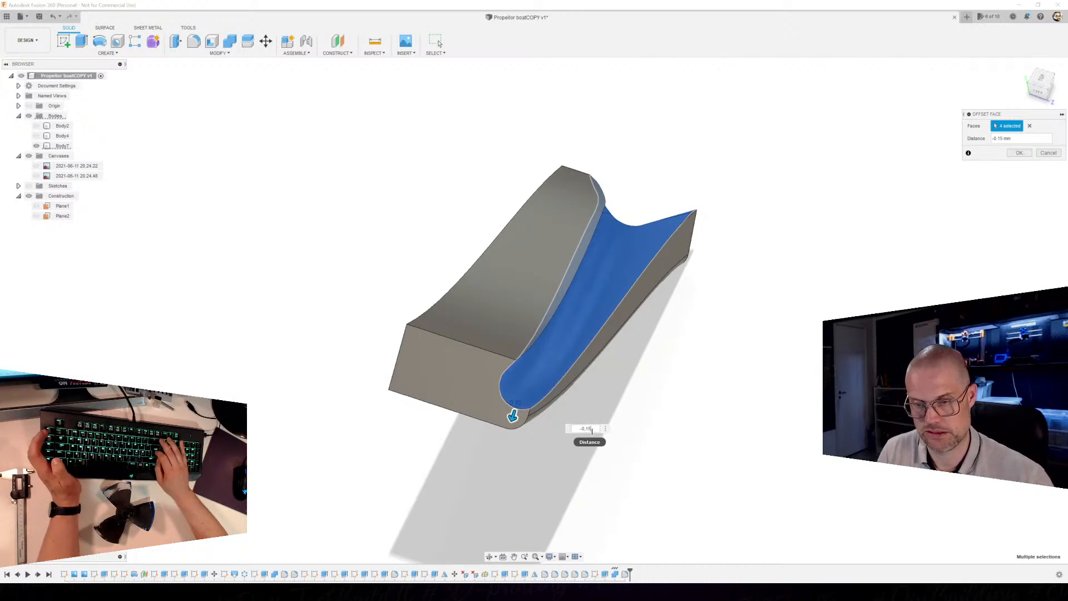
{"action": "key", "text": "BackSpace"}
{"action": "type", "text": "7"}
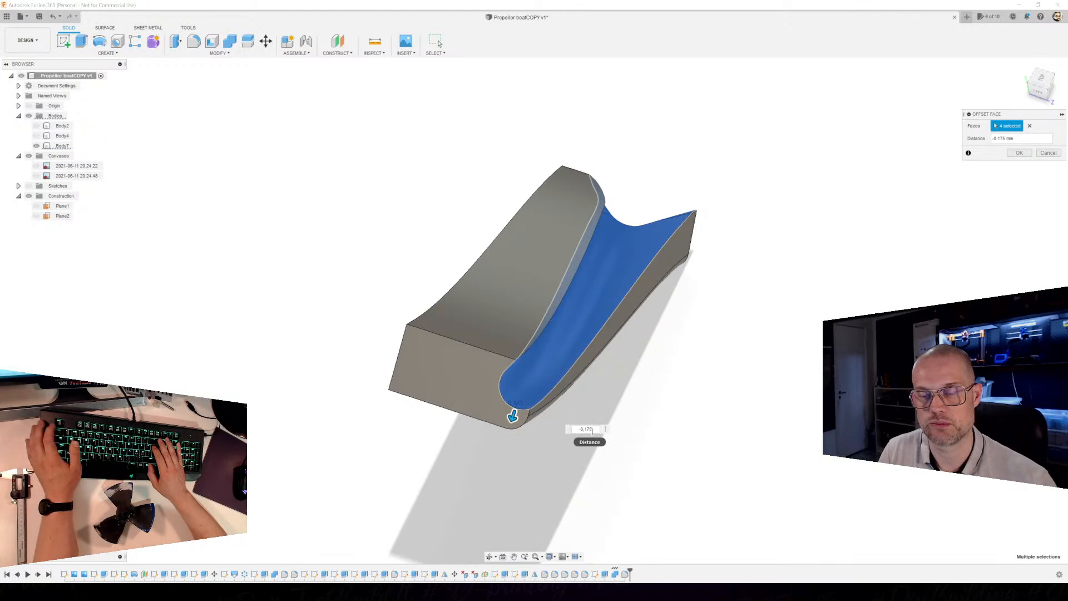
{"action": "key", "text": "Return"}
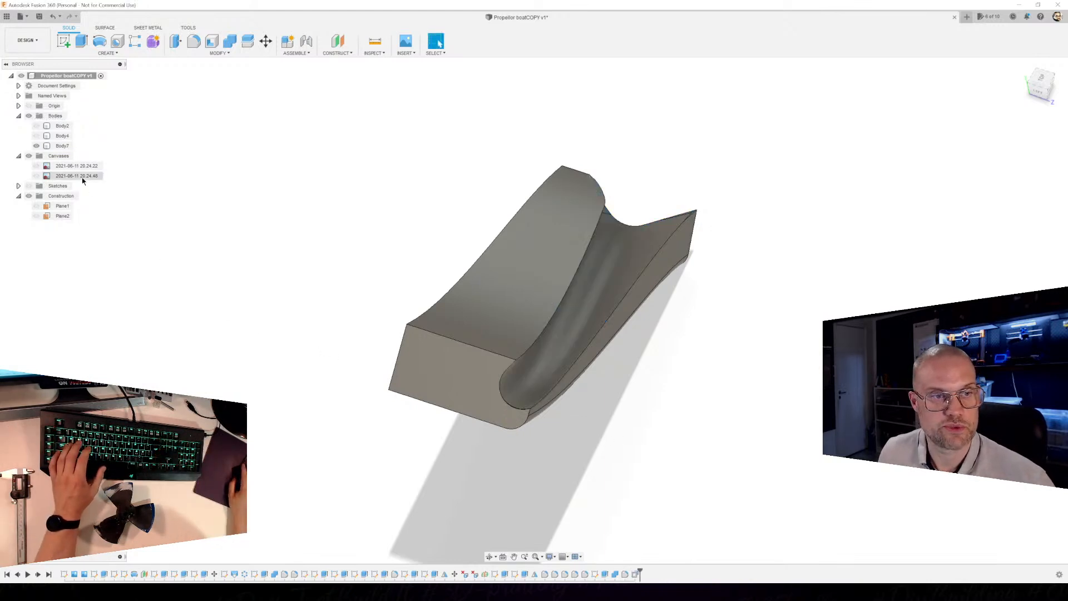
Temporarily show the propeller body to examine how the grooved strip fits against the blade edge.
{"action": "left_click", "coordinate": [36, 137]}
{"action": "middle_click_drag", "start_coordinate": [529, 416], "coordinate": [546, 372], "text": "shift"}
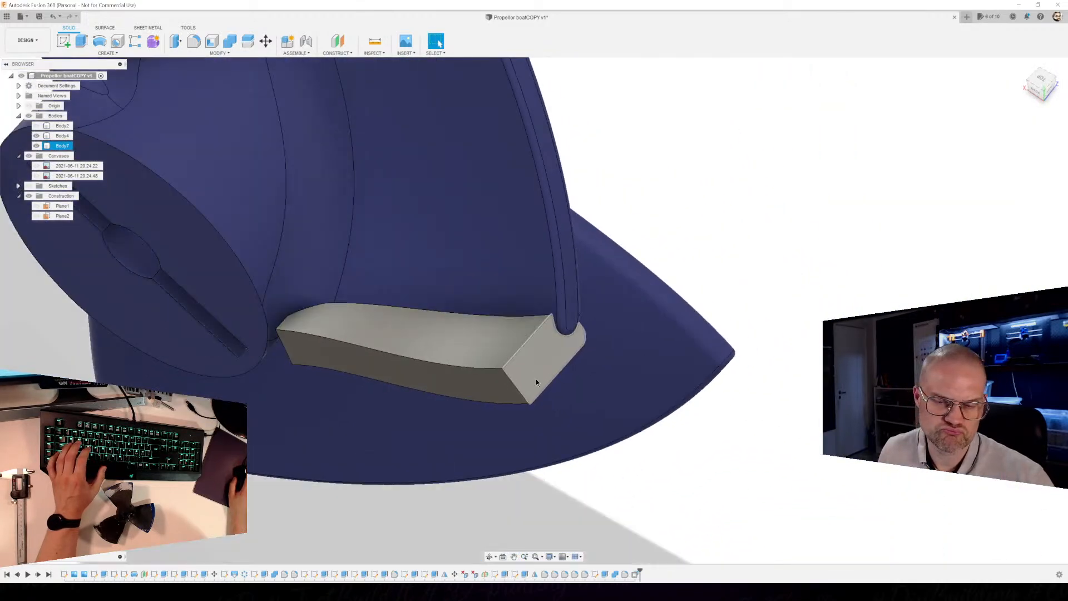
{"action": "middle_click_drag", "start_coordinate": [476, 357], "coordinate": [756, 323], "text": "shift"}
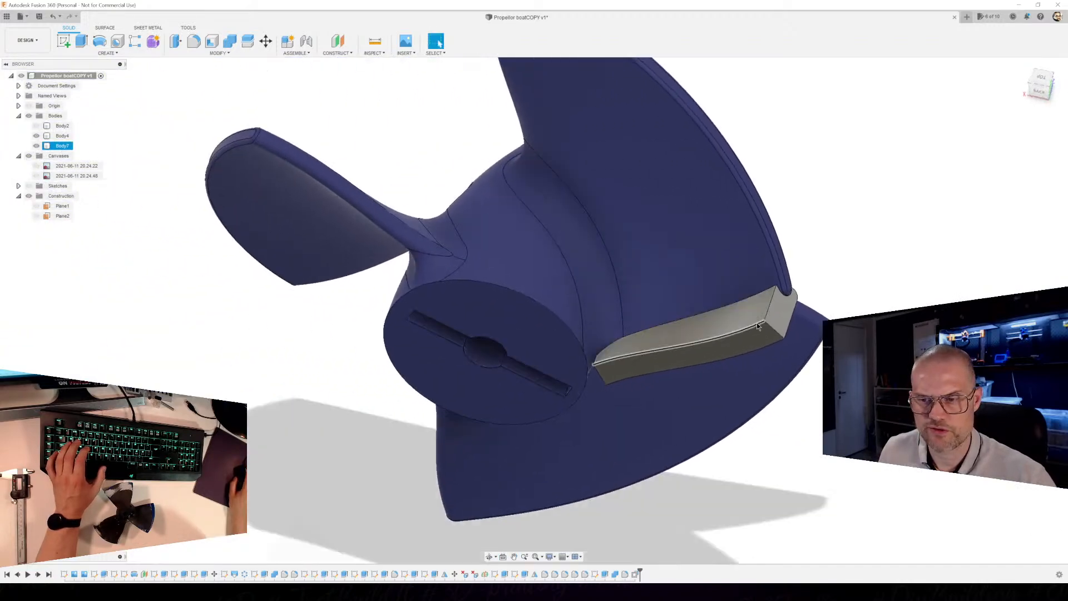
{"action": "scroll", "coordinate": [595, 362], "scroll_direction": "down", "scroll_amount": 1}
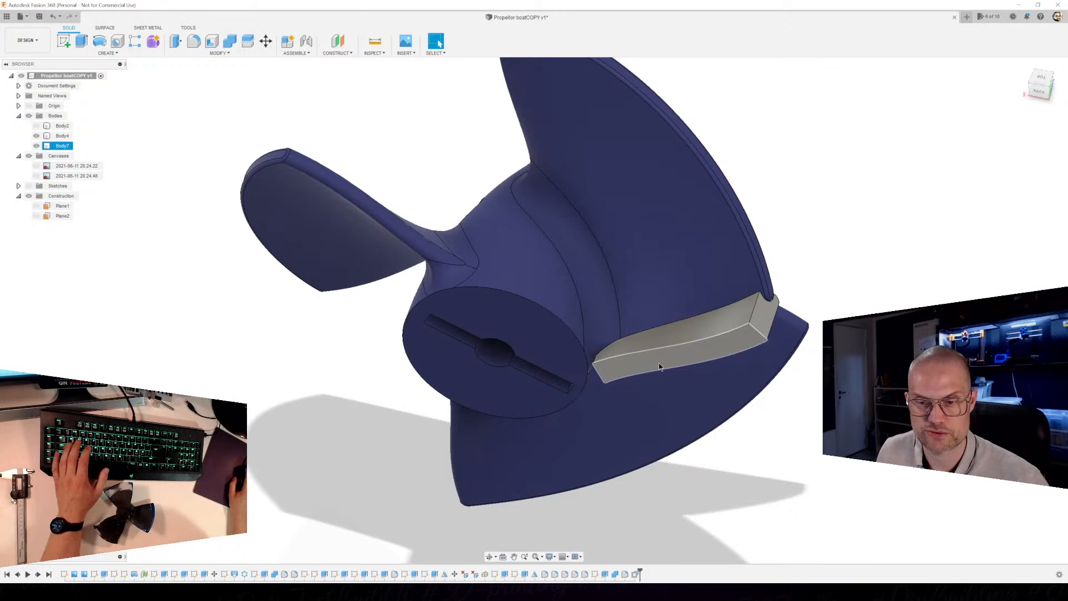
{"action": "left_click", "coordinate": [366, 330]}
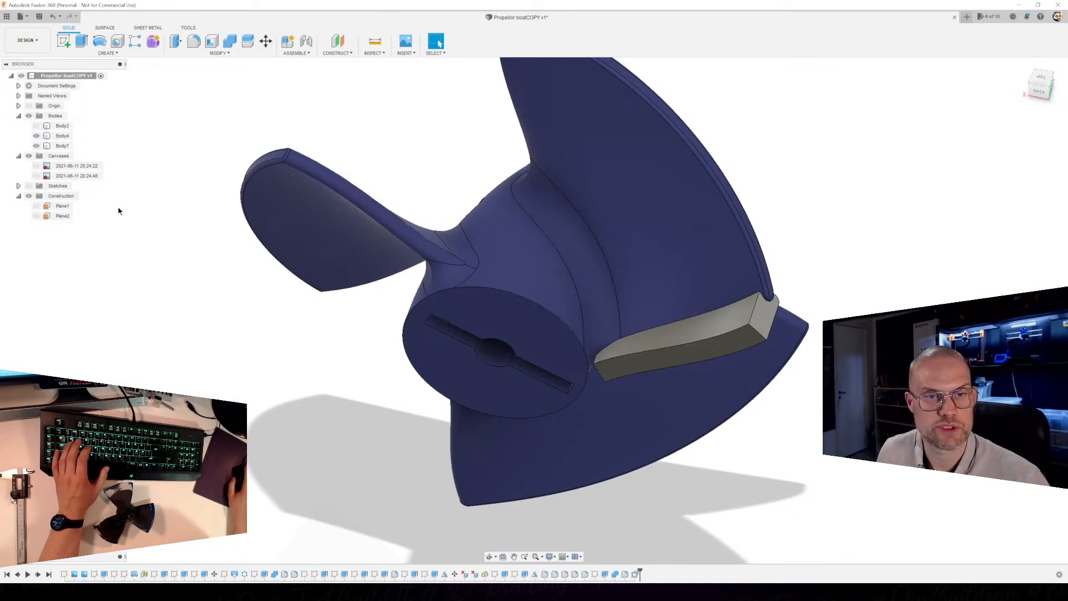
{"action": "scroll", "coordinate": [265, 358], "scroll_direction": "down", "scroll_amount": 1}
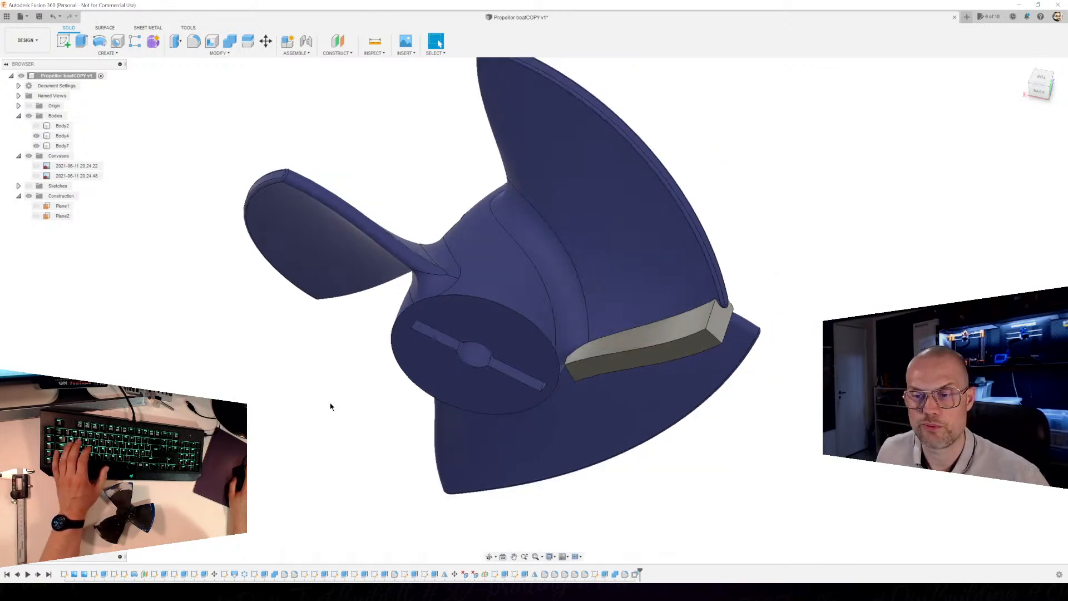
{"action": "middle_click_drag", "start_coordinate": [455, 390], "coordinate": [512, 445], "text": "shift"}
{"action": "scroll", "coordinate": [684, 390], "scroll_direction": "up", "scroll_amount": 3}
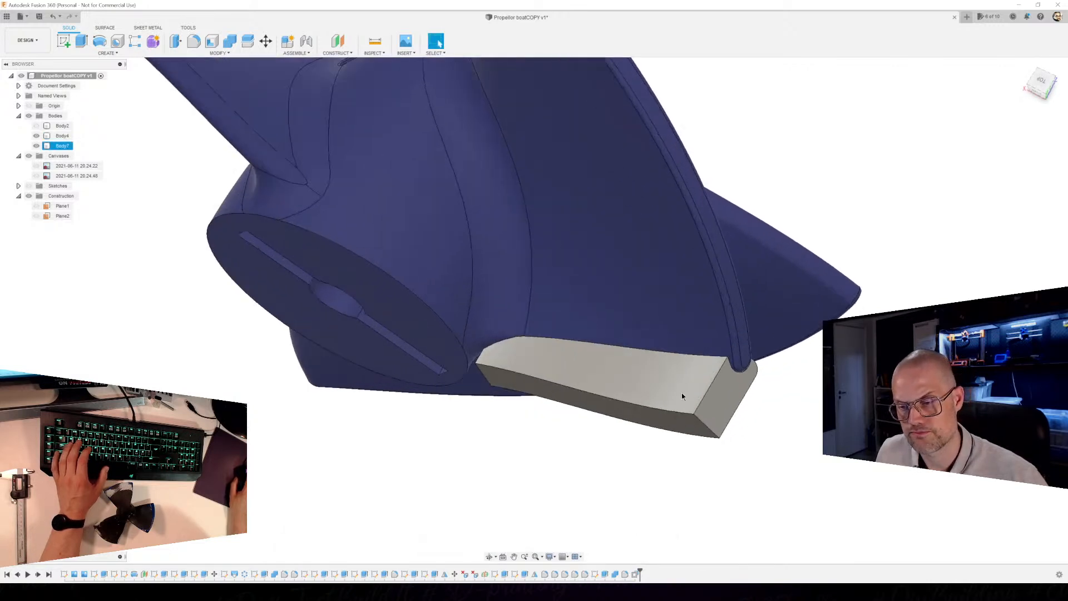
{"action": "scroll", "coordinate": [685, 384], "scroll_direction": "up", "scroll_amount": 2}
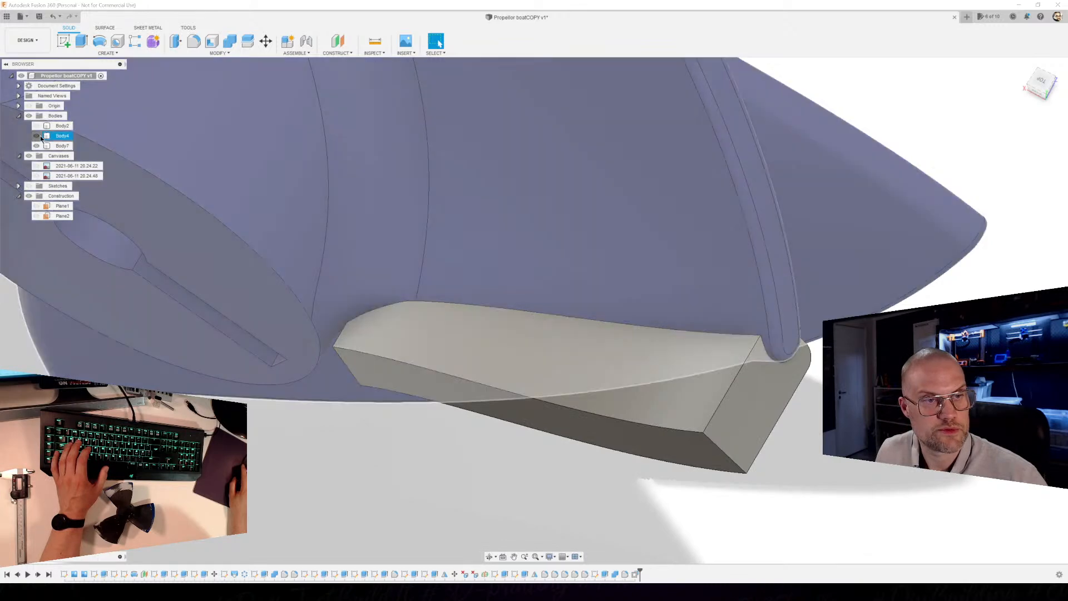
{"action": "left_click", "coordinate": [38, 136]}
Fillet the long groove edge bordering the strip's wide face with a radius of about 2.2 mm.
{"action": "middle_click_drag", "start_coordinate": [616, 353], "coordinate": [495, 325], "text": "shift"}
{"action": "key", "text": "f"}
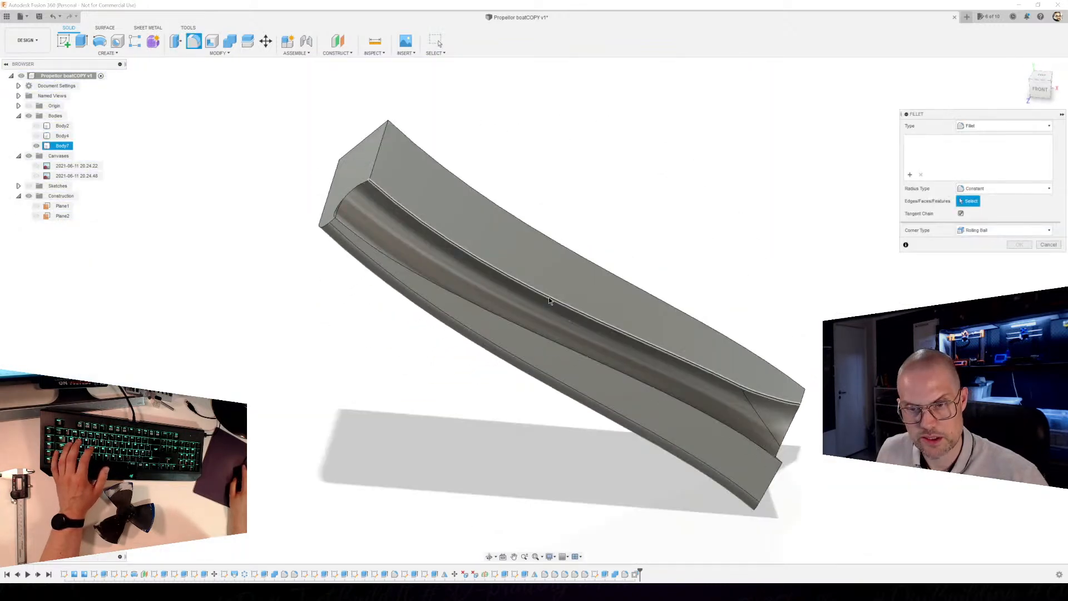
{"action": "left_click", "coordinate": [549, 297]}
{"action": "left_click_drag", "start_coordinate": [545, 292], "coordinate": [546, 293]}
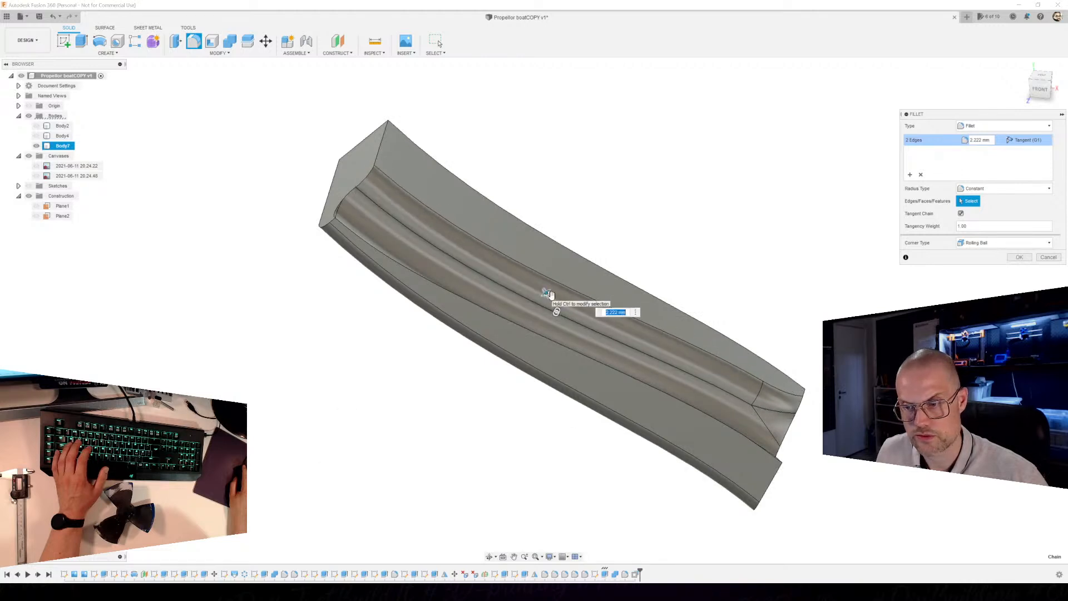
{"action": "left_click", "coordinate": [1019, 257]}
Offset the long central groove face of the strip by -0.15 mm to add more clearance.
{"action": "middle_click_drag", "start_coordinate": [723, 334], "coordinate": [733, 383], "text": "shift"}
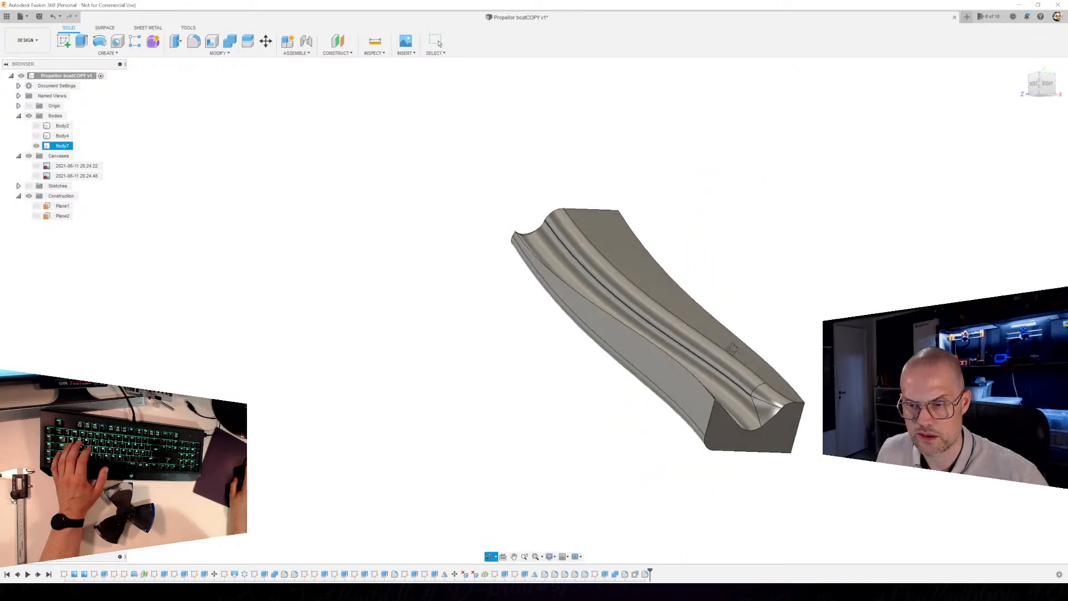
{"action": "scroll", "coordinate": [716, 418], "scroll_direction": "up", "scroll_amount": 5}
{"action": "left_click", "coordinate": [735, 398]}
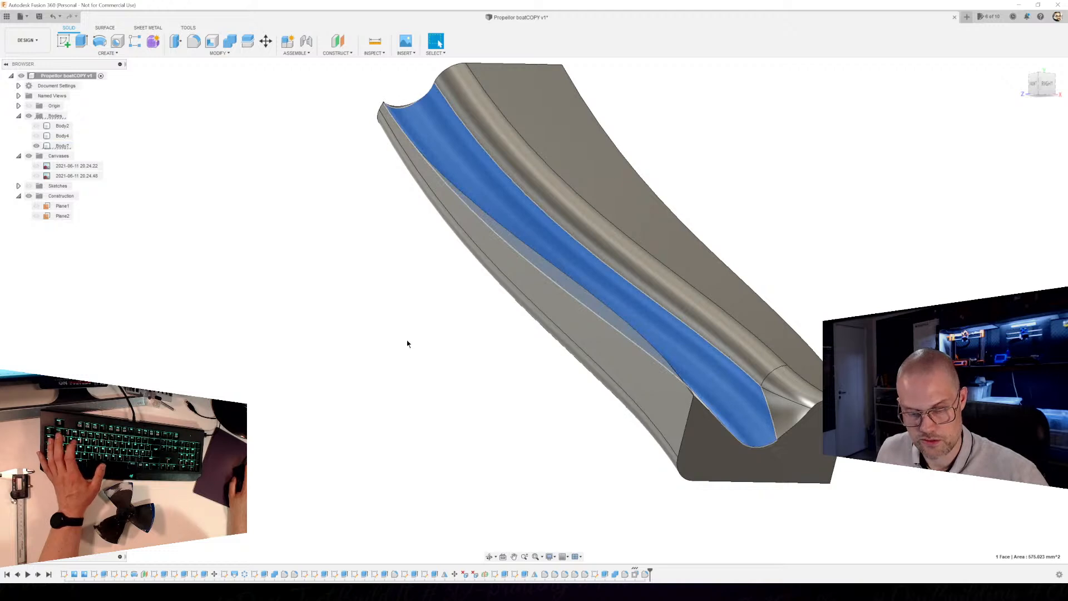
{"action": "type", "text": "soff"}
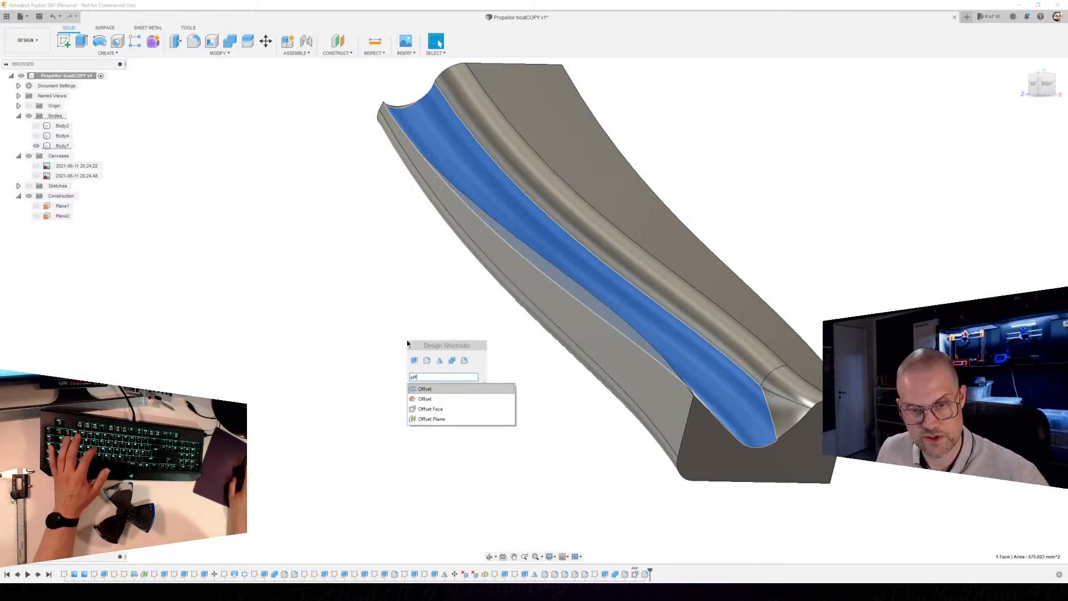
{"action": "left_click", "coordinate": [470, 412]}
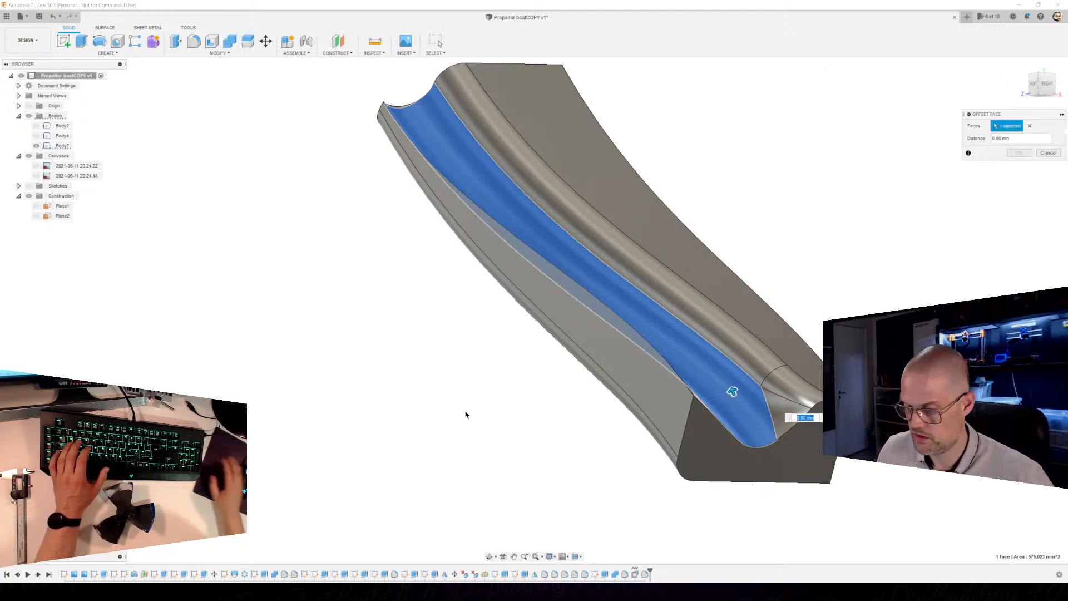
{"action": "type", "text": "-0"}
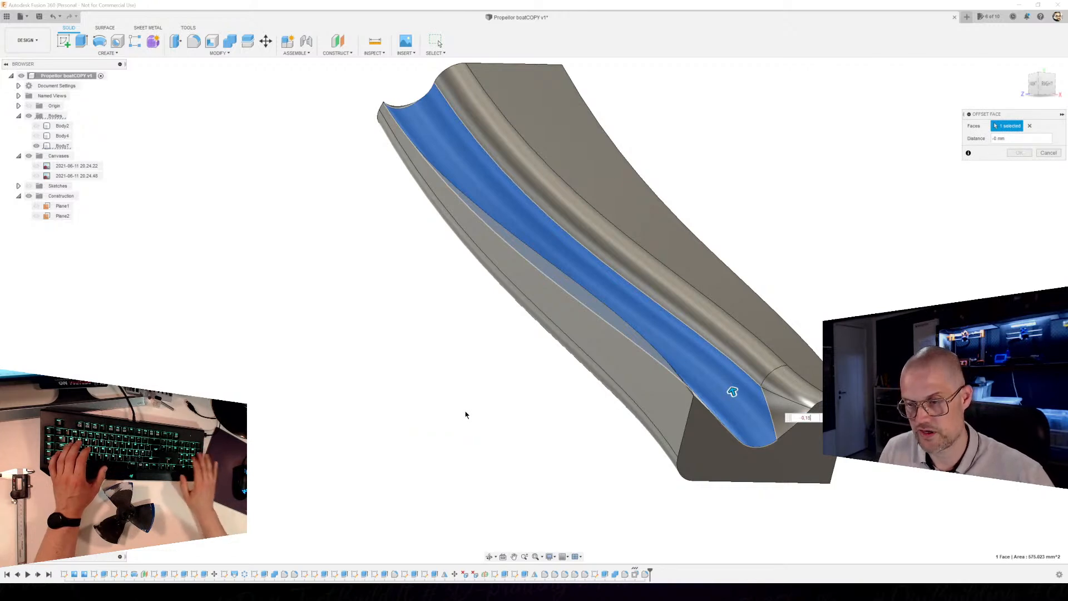
{"action": "type", "text": ".15"}
{"action": "key", "text": "Return"}
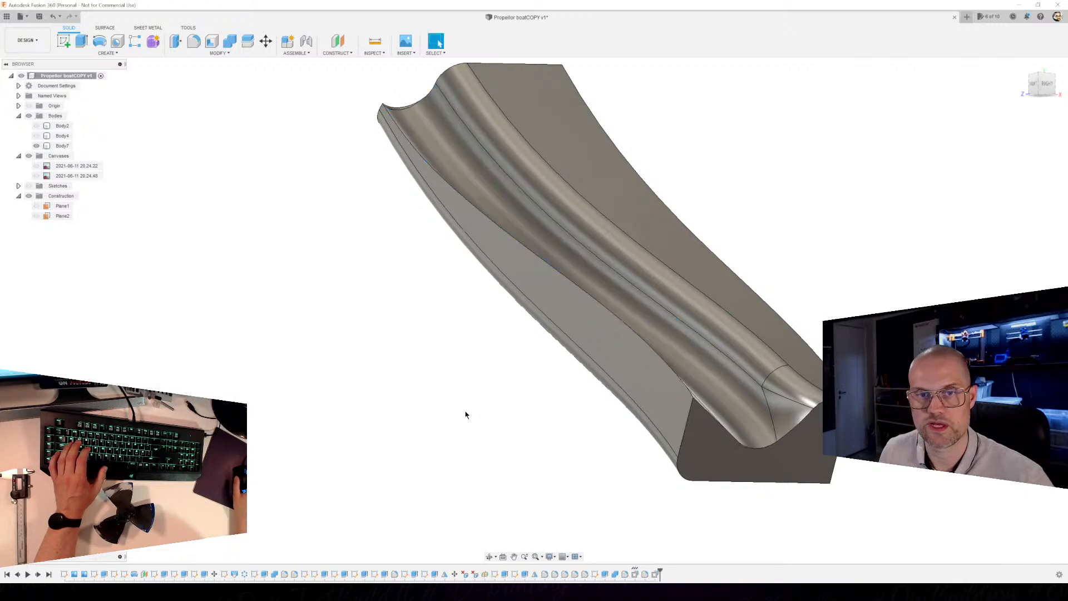
Show the propeller body together with the grooved strip.
{"action": "mouse_move", "coordinate": [465, 412]}
{"action": "middle_mouse_down", "text": "shift"}
{"action": "mouse_move", "coordinate": [436, 315]}
{"action": "mouse_move", "coordinate": [494, 306]}
{"action": "mouse_move", "coordinate": [463, 306]}
{"action": "mouse_move", "coordinate": [480, 338]}
{"action": "mouse_move", "coordinate": [476, 391]}
{"action": "mouse_move", "coordinate": [508, 393]}
{"action": "mouse_move", "coordinate": [542, 377]}
{"action": "middle_mouse_up", "text": "shift"}
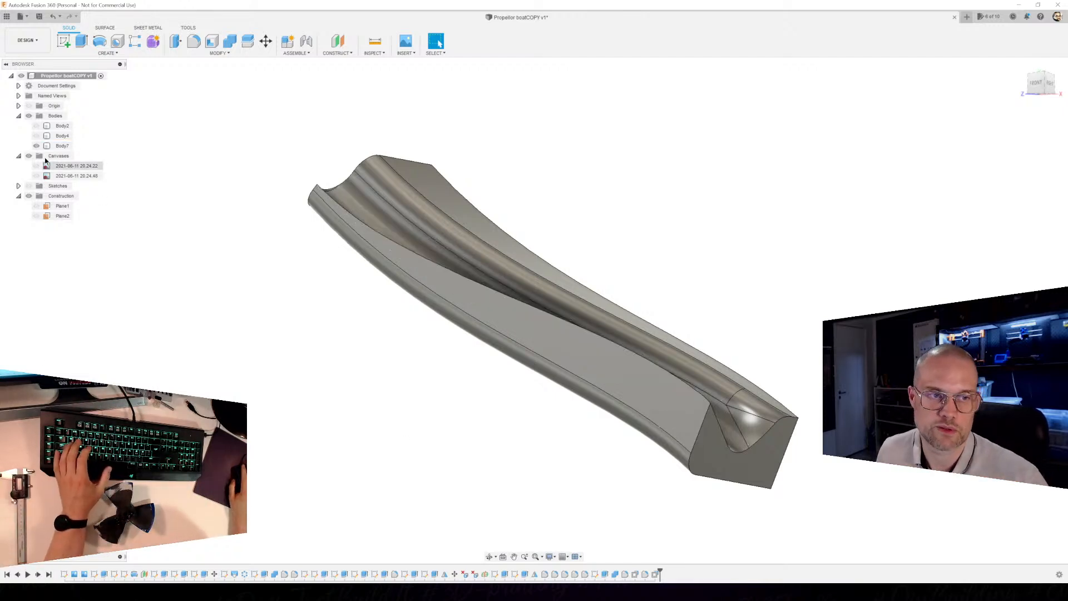
{"action": "left_click", "coordinate": [36, 136]}
{"action": "middle_click_drag", "start_coordinate": [317, 362], "coordinate": [304, 326], "text": "shift"}
{"action": "left_click", "coordinate": [356, 79]}
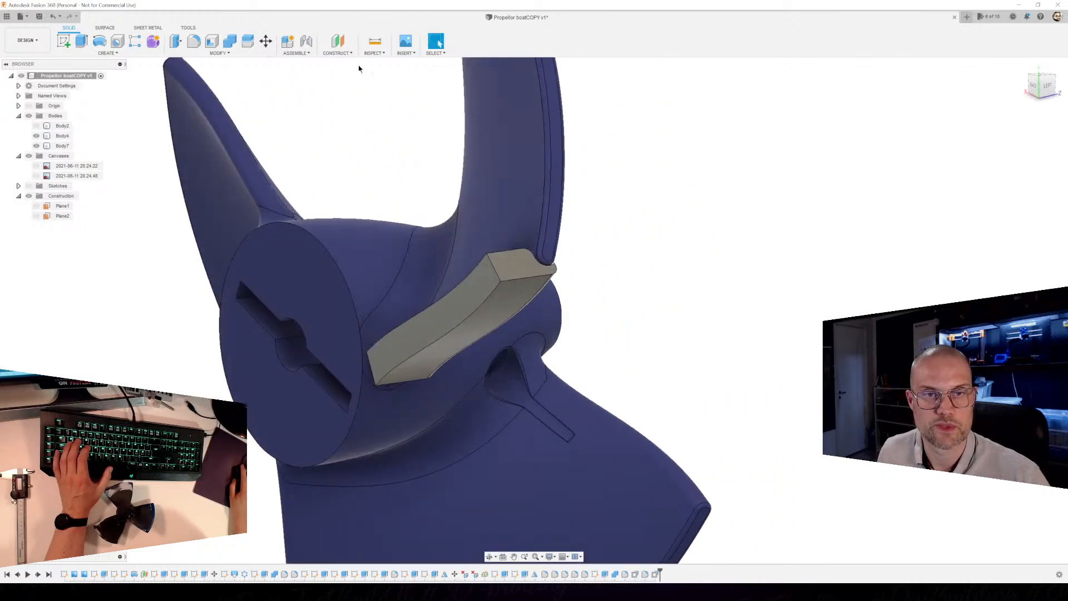
Run an interference check between the propeller body and the strip body.
{"action": "left_click", "coordinate": [376, 54]}
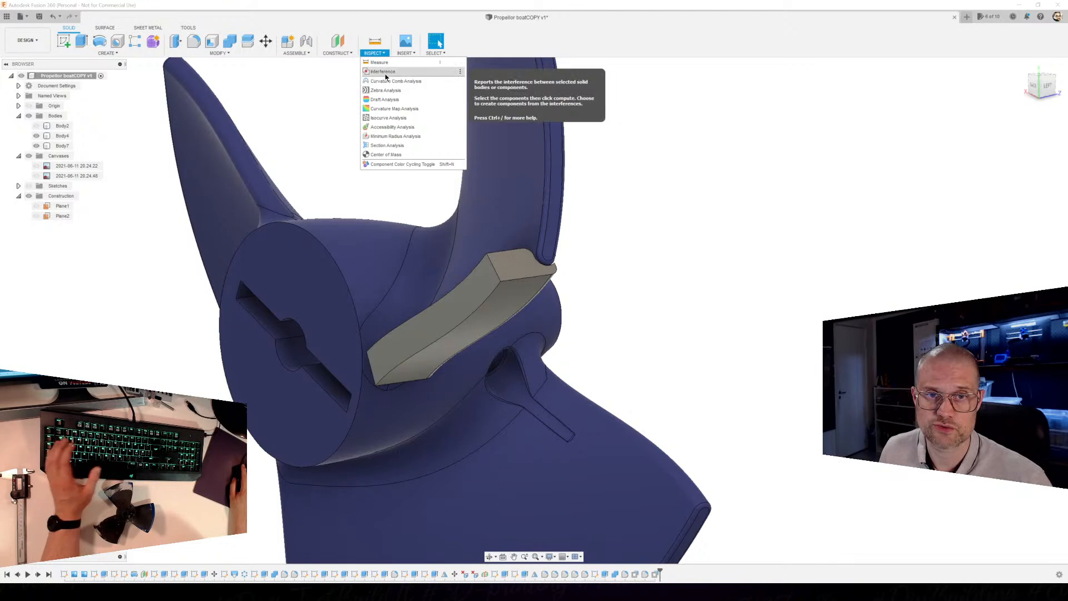
{"action": "left_click", "coordinate": [385, 72]}
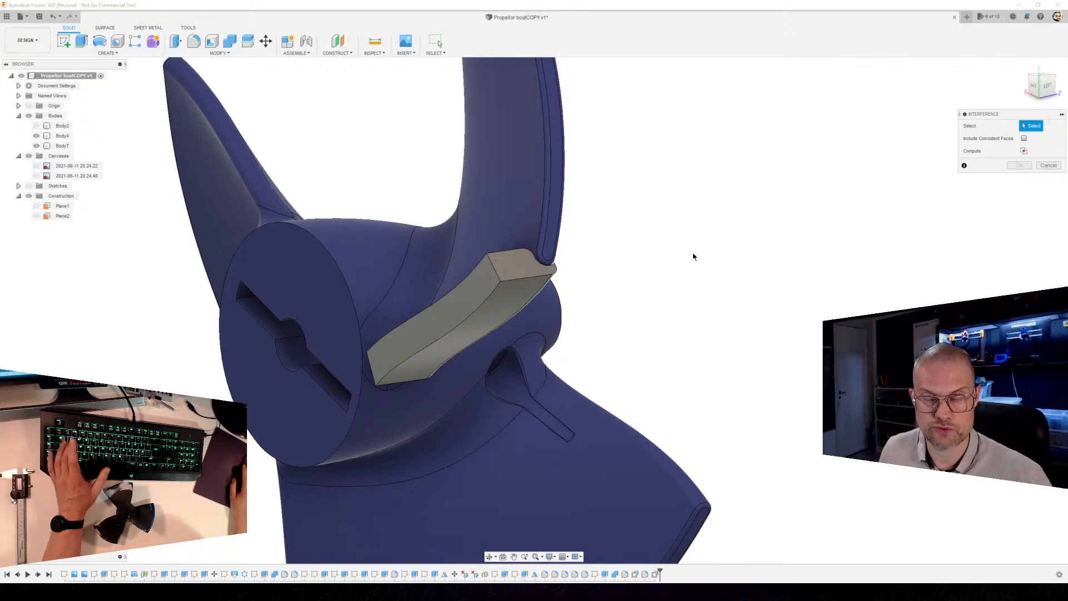
{"action": "left_click", "coordinate": [365, 271]}
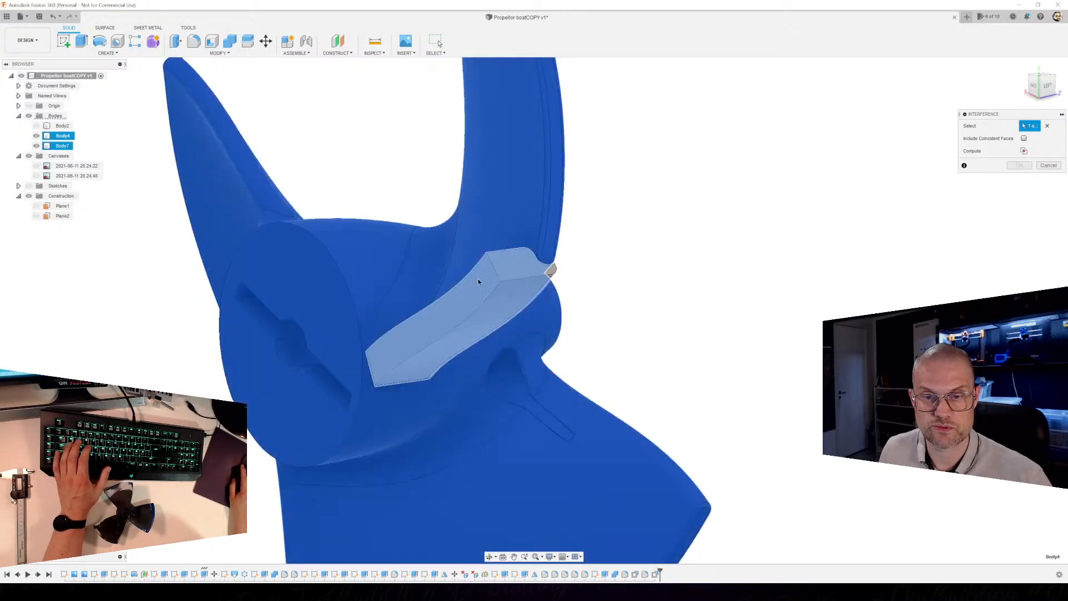
{"action": "left_click", "coordinate": [515, 301]}
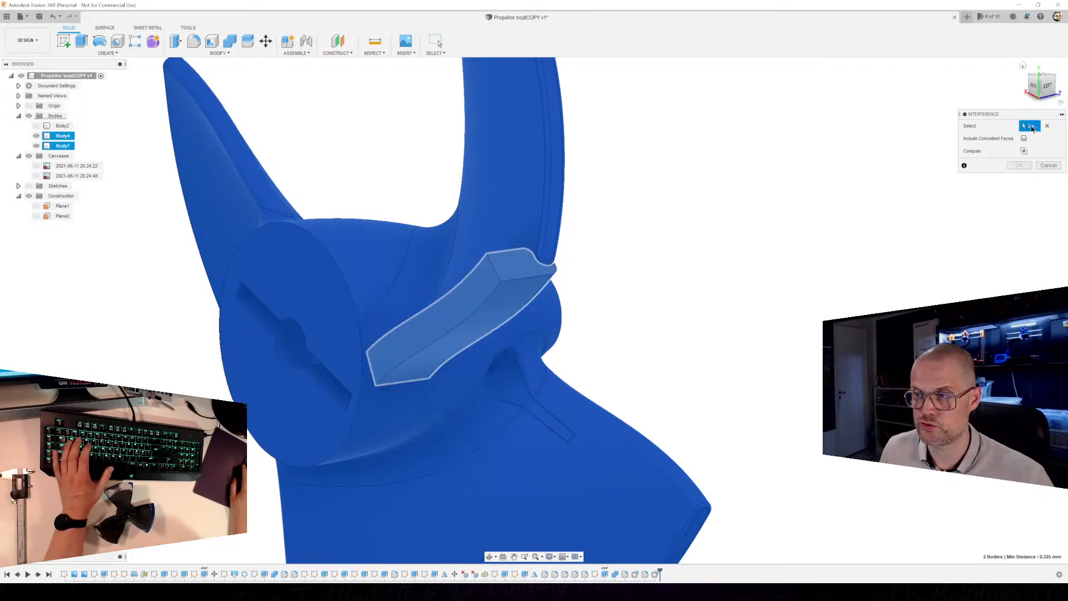
{"action": "left_click_drag", "start_coordinate": [1037, 116], "coordinate": [1002, 138]}
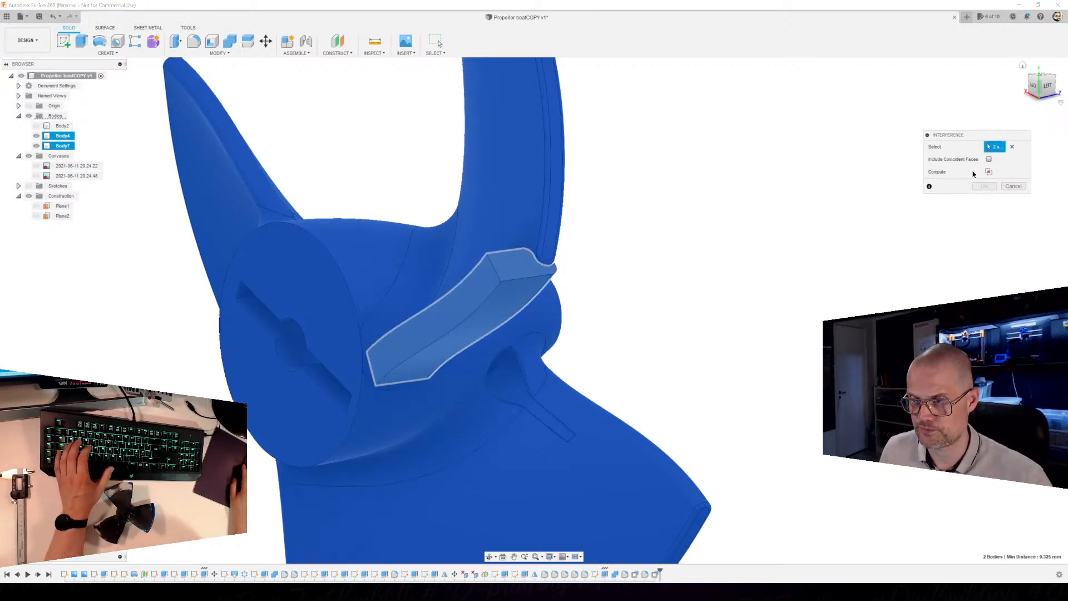
{"action": "left_click", "coordinate": [989, 172]}
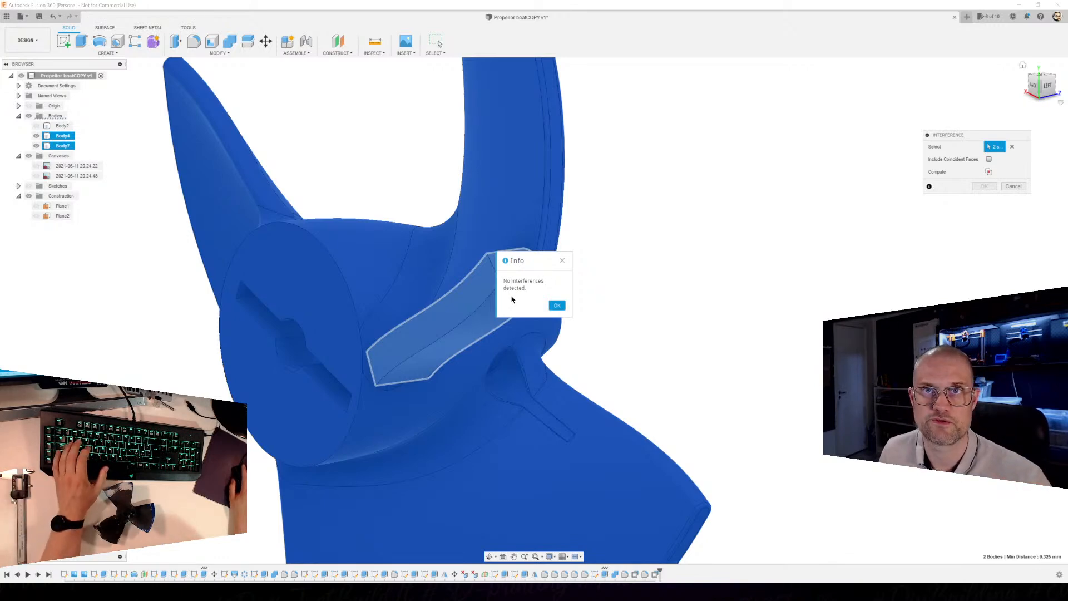
{"action": "left_click", "coordinate": [557, 306]}
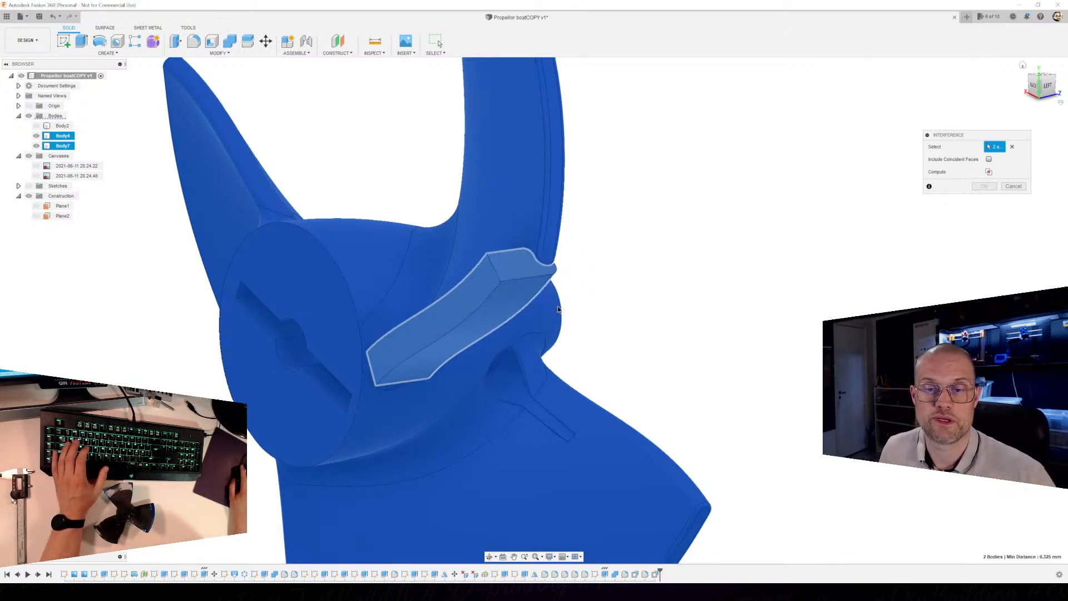
{"action": "left_click", "coordinate": [1013, 187]}
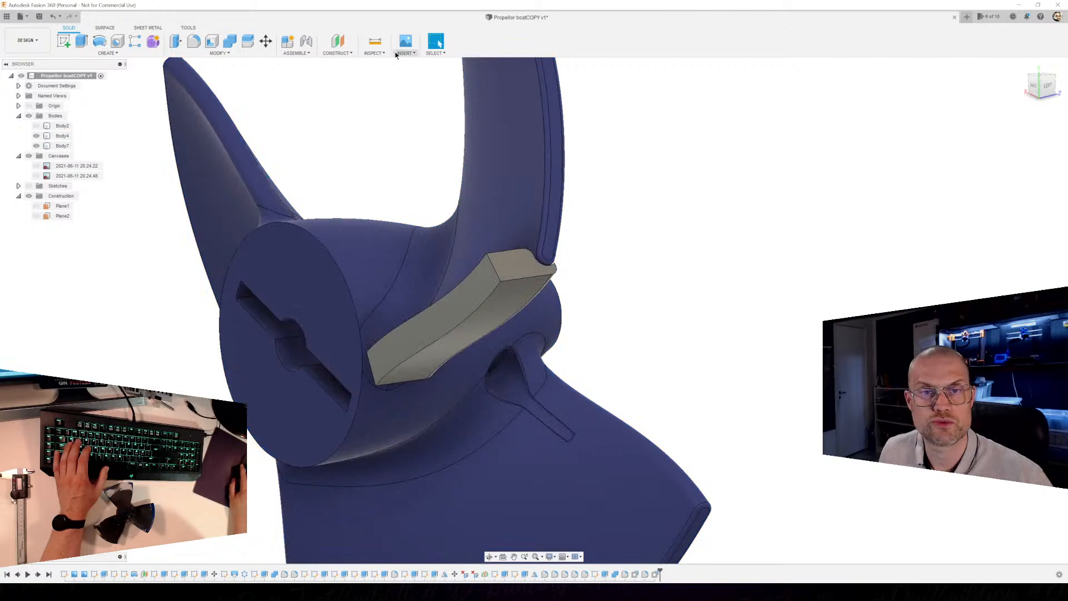
Create a section analysis on the YZ plane and move the cut to -31.43 mm, through the blade and strip.
{"action": "left_click", "coordinate": [377, 54]}
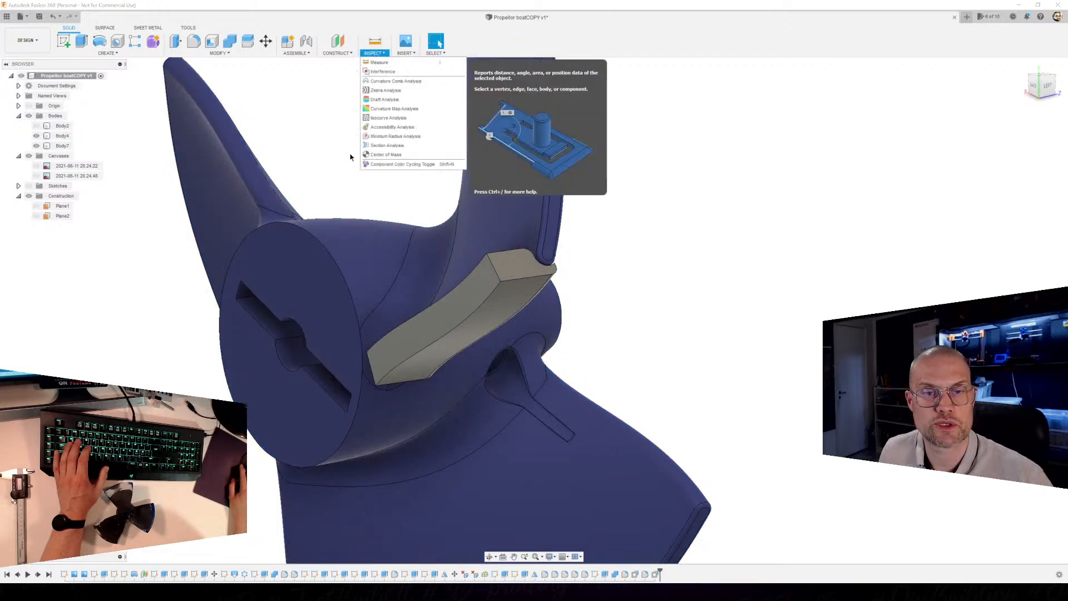
{"action": "left_click", "coordinate": [385, 147]}
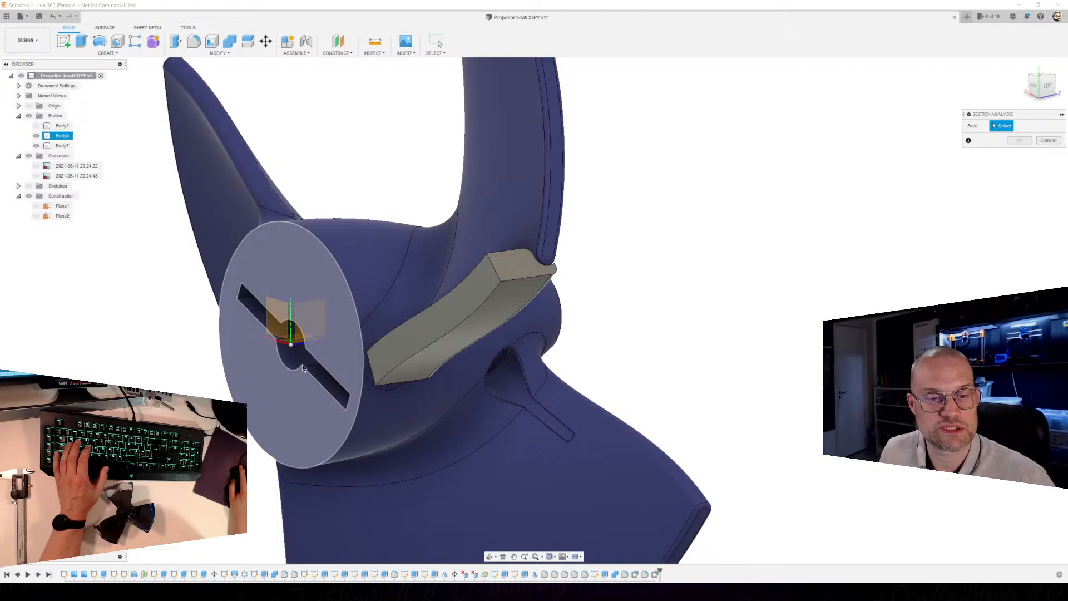
{"action": "left_click", "coordinate": [296, 335]}
{"action": "scroll", "coordinate": [633, 423], "scroll_direction": "down", "scroll_amount": 4}
{"action": "middle_click_drag", "start_coordinate": [717, 337], "coordinate": [800, 258]}
{"action": "scroll", "coordinate": [732, 286], "scroll_direction": "down", "scroll_amount": 2}
{"action": "mouse_move", "coordinate": [734, 284]}
{"action": "middle_mouse_down", "text": "shift"}
{"action": "mouse_move", "coordinate": [694, 276]}
{"action": "mouse_move", "coordinate": [633, 296]}
{"action": "mouse_move", "coordinate": [757, 303]}
{"action": "mouse_move", "coordinate": [733, 284]}
{"action": "mouse_move", "coordinate": [614, 367]}
{"action": "middle_mouse_up", "text": "shift"}
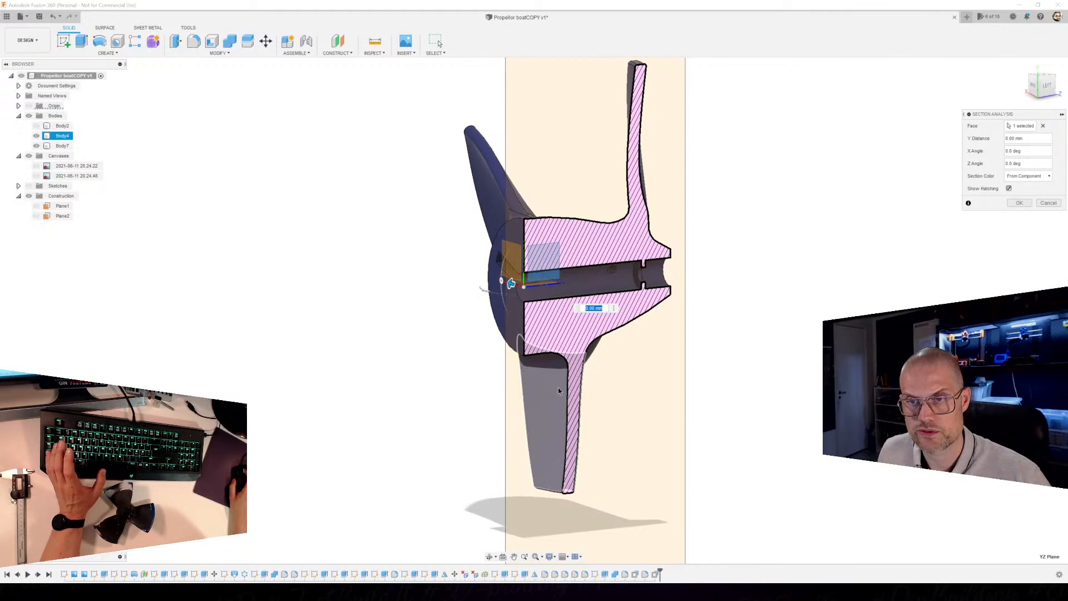
{"action": "scroll", "coordinate": [561, 356], "scroll_direction": "up", "scroll_amount": 3}
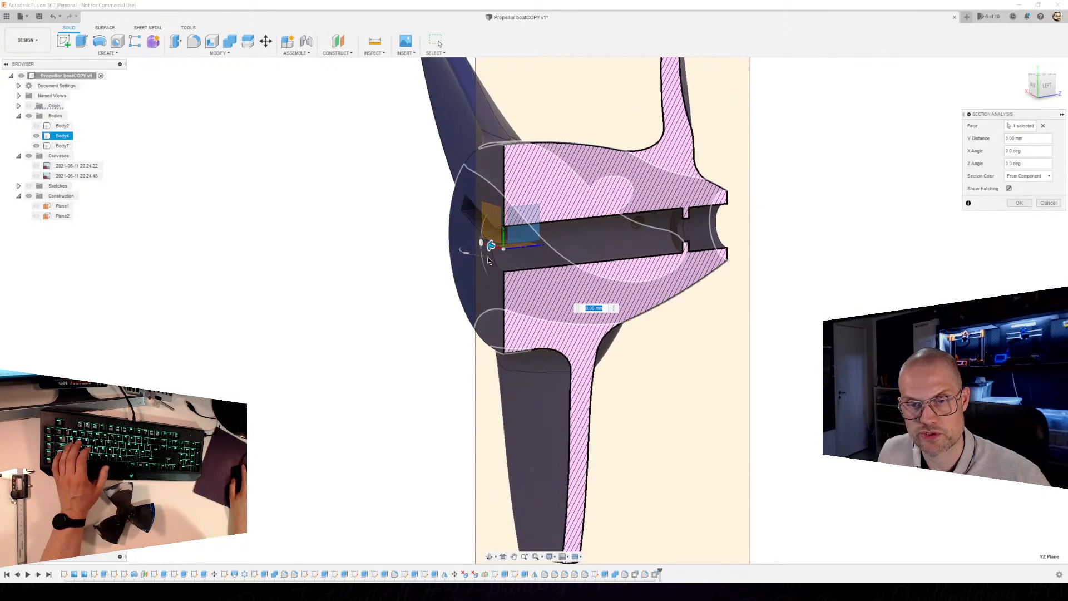
{"action": "left_click_drag", "start_coordinate": [491, 246], "coordinate": [560, 285]}
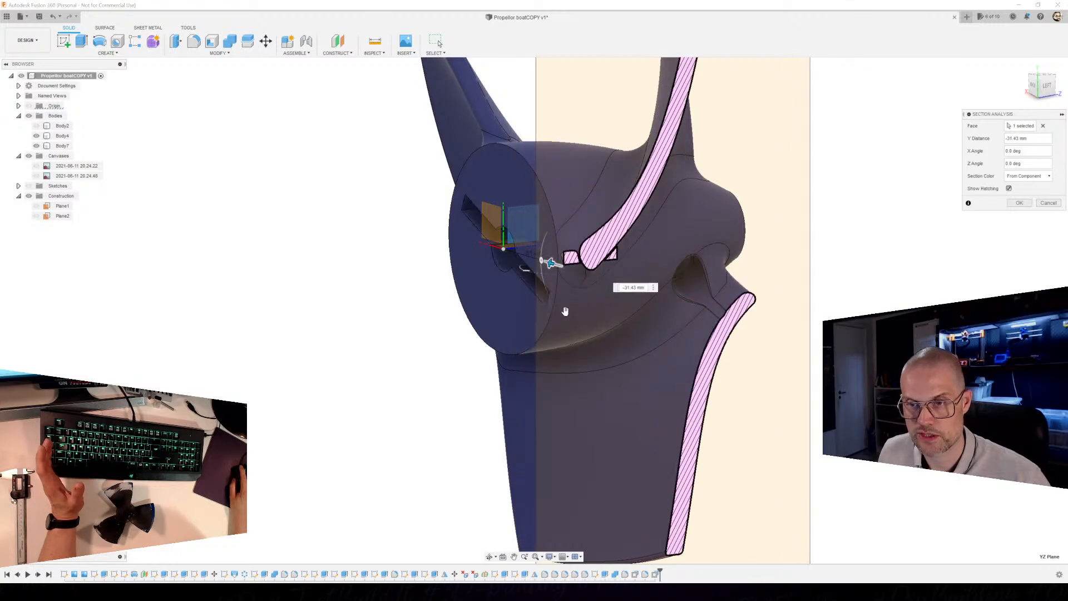
Examine the gap between the blade edge and the strip's groove in the section close up.
{"action": "scroll", "coordinate": [596, 357], "scroll_direction": "down", "scroll_amount": 3}
{"action": "middle_click_drag", "start_coordinate": [597, 357], "coordinate": [488, 395]}
{"action": "scroll", "coordinate": [467, 396], "scroll_direction": "up", "scroll_amount": 6}
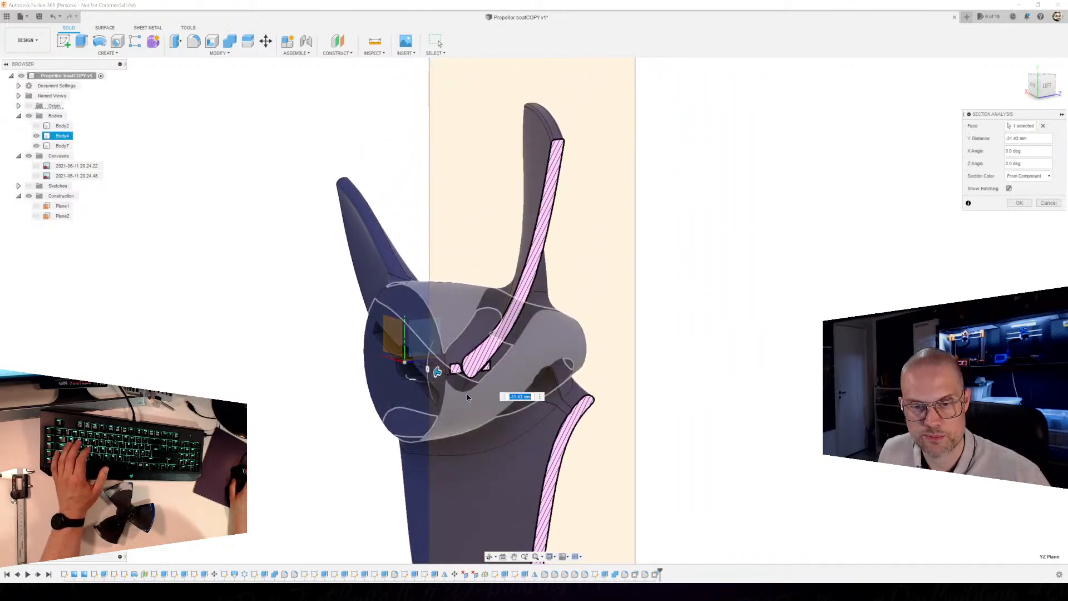
{"action": "scroll", "coordinate": [467, 392], "scroll_direction": "up", "scroll_amount": 4}
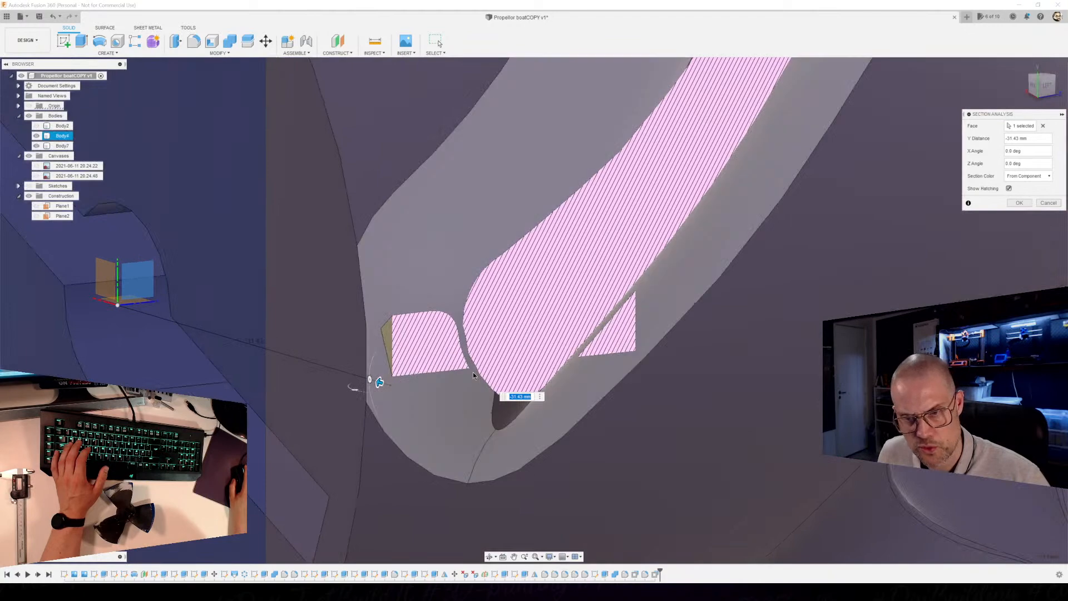
{"action": "scroll", "coordinate": [542, 457], "scroll_direction": "down", "scroll_amount": 3}
{"action": "middle_click_drag", "start_coordinate": [541, 471], "coordinate": [497, 431], "text": "shift"}
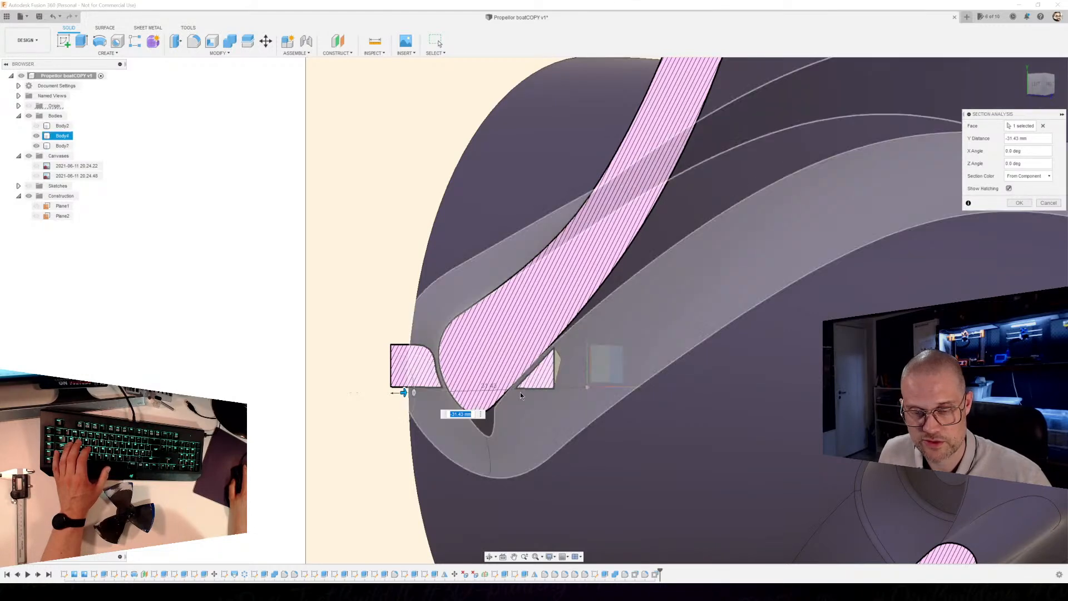
{"action": "scroll", "coordinate": [486, 421], "scroll_direction": "down", "scroll_amount": 4}
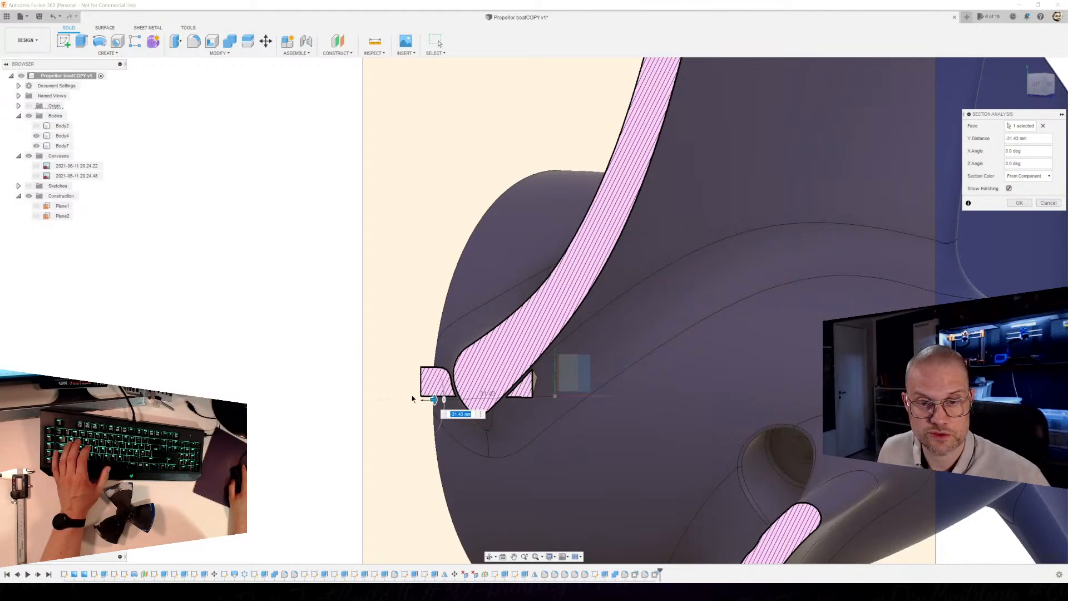
Move the section cut along the strip to -39.75 mm to check the groove clearance, and close the analysis without keeping it.
{"action": "left_click_drag", "start_coordinate": [434, 402], "coordinate": [342, 401]}
{"action": "middle_click_drag", "start_coordinate": [355, 291], "coordinate": [490, 351]}
{"action": "scroll", "coordinate": [496, 359], "scroll_direction": "up", "scroll_amount": 3}
{"action": "left_click_drag", "start_coordinate": [448, 507], "coordinate": [248, 322]}
{"action": "middle_click_drag", "start_coordinate": [298, 300], "coordinate": [421, 387]}
{"action": "scroll", "coordinate": [412, 439], "scroll_direction": "down", "scroll_amount": 2}
{"action": "middle_click_drag", "start_coordinate": [433, 434], "coordinate": [480, 352]}
{"action": "mouse_move", "coordinate": [439, 466]}
{"action": "left_mouse_down"}
{"action": "mouse_move", "coordinate": [412, 446]}
{"action": "mouse_move", "coordinate": [594, 442]}
{"action": "mouse_move", "coordinate": [666, 470]}
{"action": "mouse_move", "coordinate": [702, 465]}
{"action": "mouse_move", "coordinate": [649, 470]}
{"action": "left_mouse_up"}
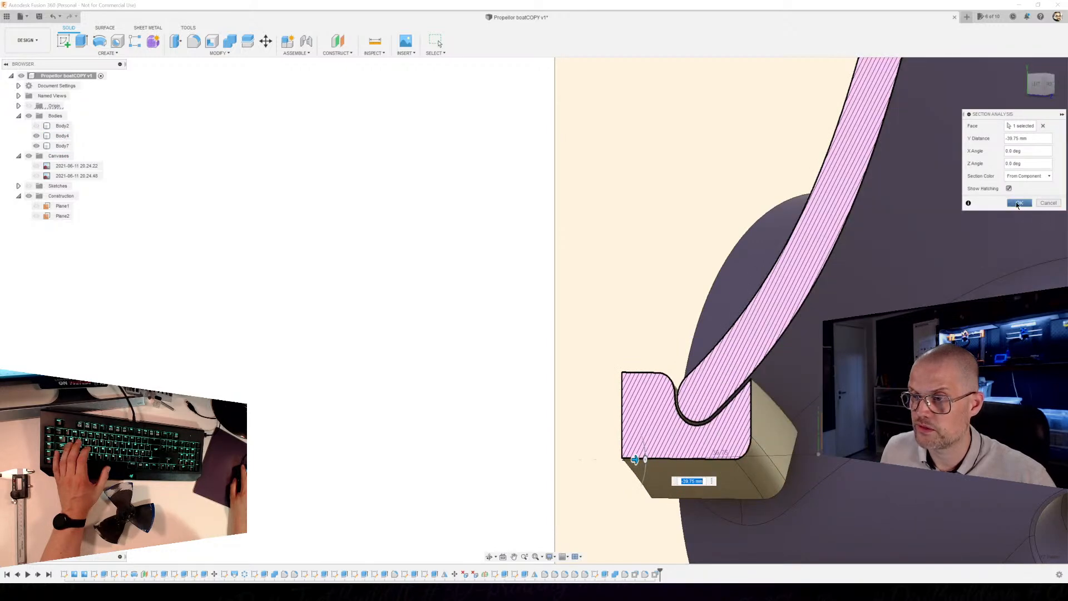
{"action": "left_click", "coordinate": [1048, 204]}
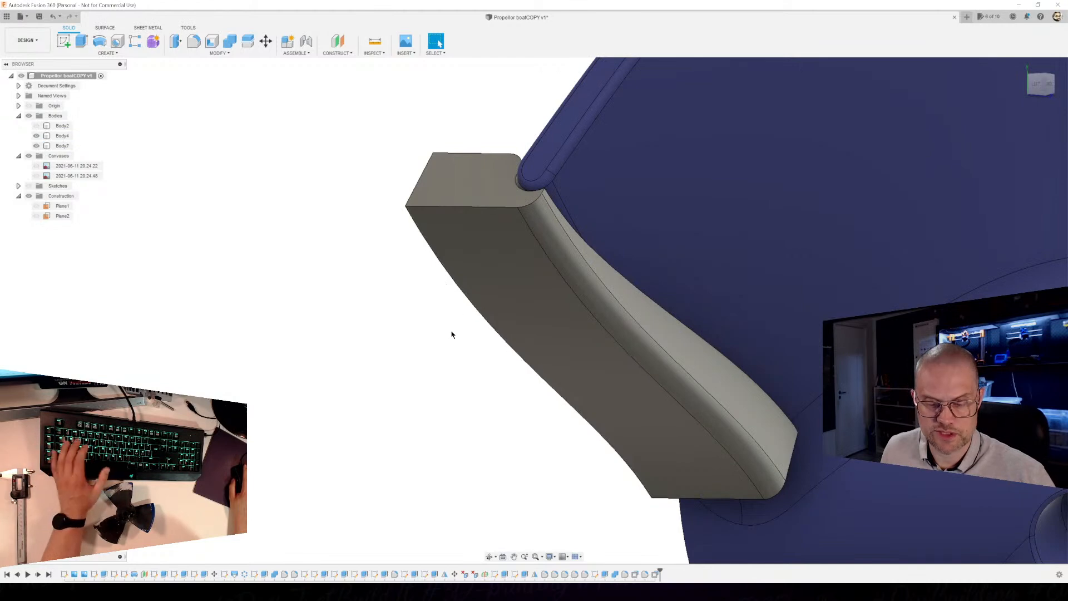
Toggle the propeller body's visibility and examine the strip's outer faces and its end near the hub from several sides.
{"action": "left_click", "coordinate": [36, 136]}
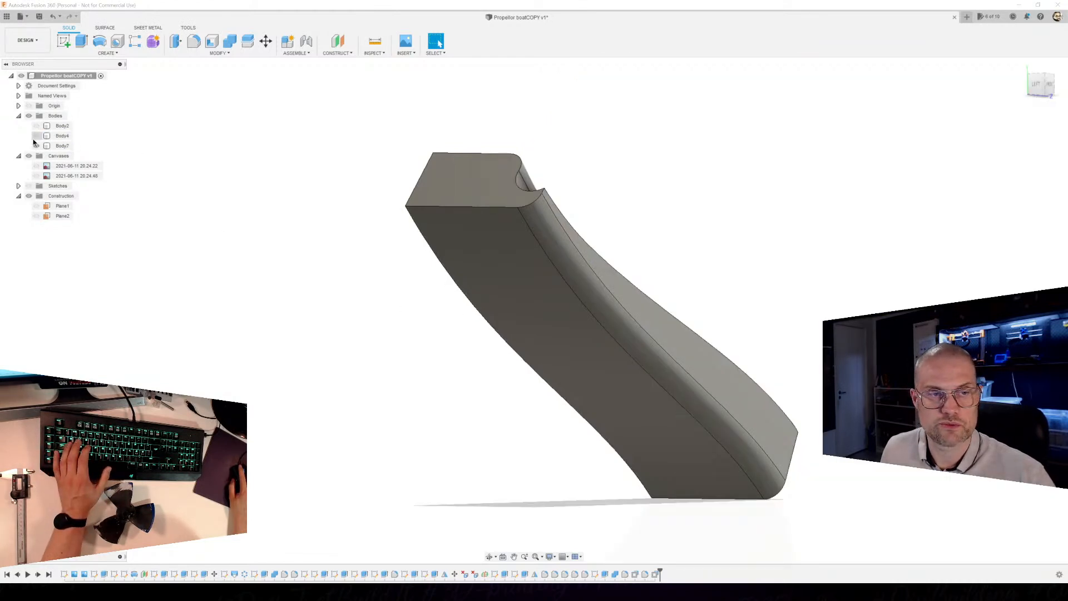
{"action": "left_click", "coordinate": [35, 137]}
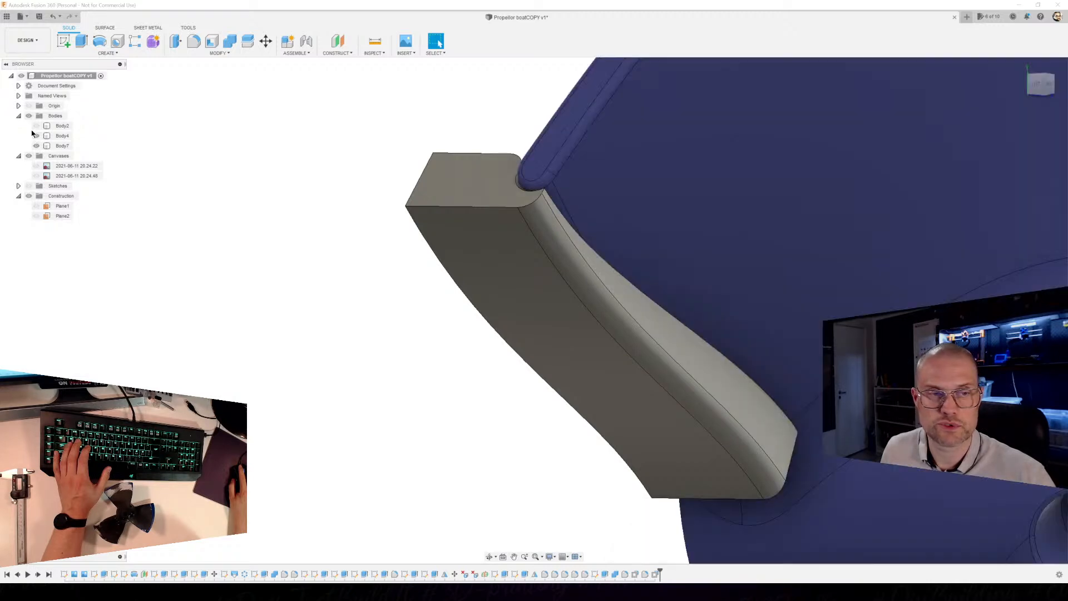
{"action": "middle_click_drag", "start_coordinate": [423, 390], "coordinate": [520, 318], "text": "shift"}
{"action": "scroll", "coordinate": [572, 292], "scroll_direction": "up", "scroll_amount": 3}
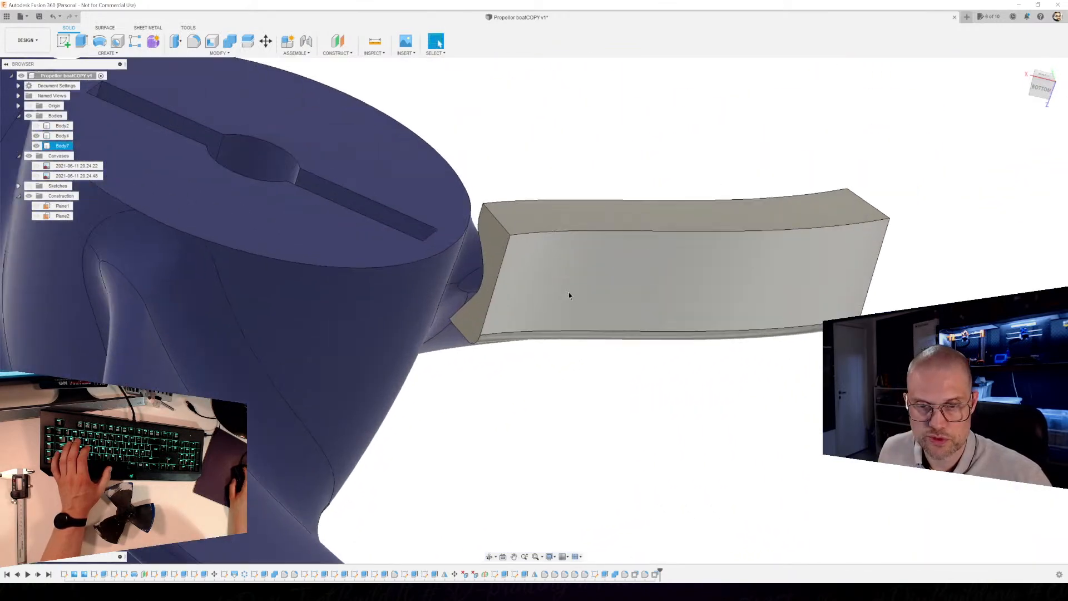
{"action": "scroll", "coordinate": [509, 325], "scroll_direction": "up", "scroll_amount": 2}
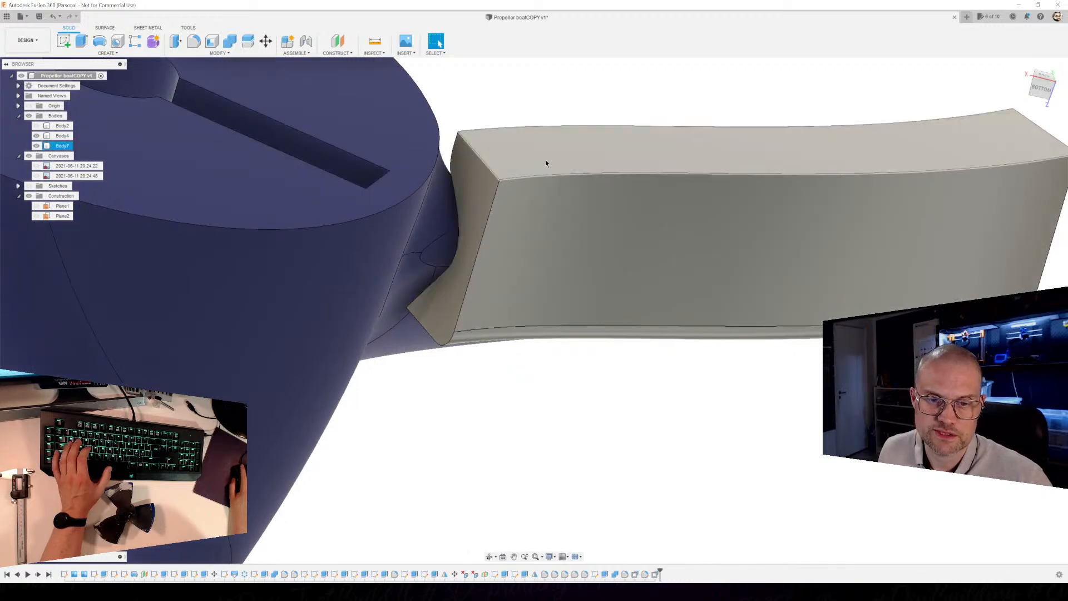
{"action": "scroll", "coordinate": [542, 267], "scroll_direction": "down", "scroll_amount": 3}
{"action": "middle_click_drag", "start_coordinate": [520, 356], "coordinate": [511, 303], "text": "shift"}
{"action": "middle_click_drag", "start_coordinate": [517, 250], "coordinate": [543, 290], "text": "shift"}
{"action": "scroll", "coordinate": [474, 362], "scroll_direction": "up", "scroll_amount": 1}
{"action": "scroll", "coordinate": [469, 364], "scroll_direction": "up", "scroll_amount": 5}
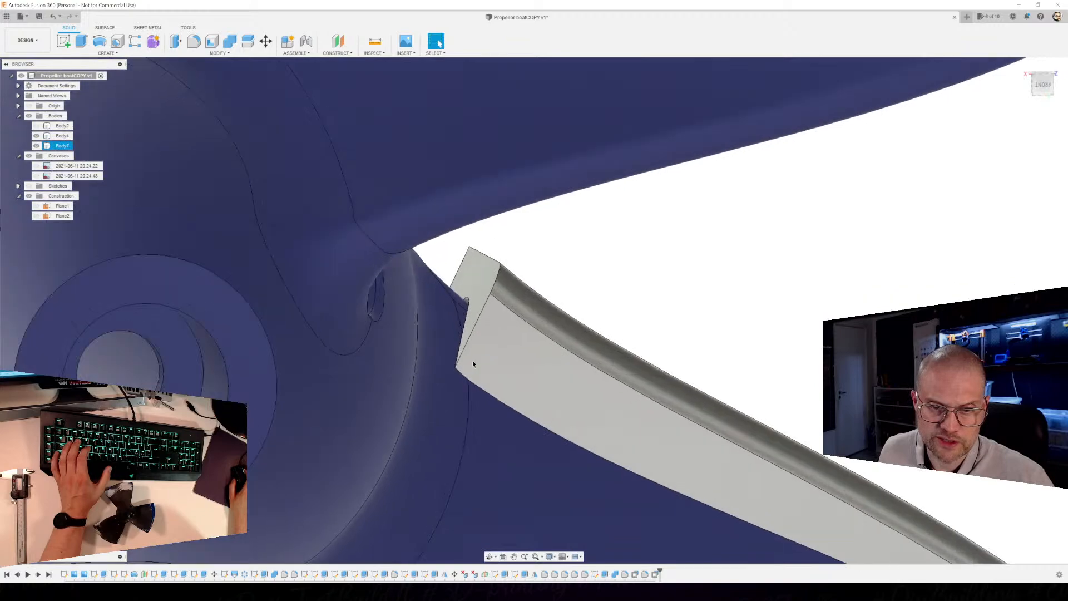
{"action": "scroll", "coordinate": [479, 341], "scroll_direction": "down", "scroll_amount": 4}
{"action": "middle_click_drag", "start_coordinate": [512, 349], "coordinate": [393, 378], "text": "shift"}
{"action": "left_click", "coordinate": [537, 327]}
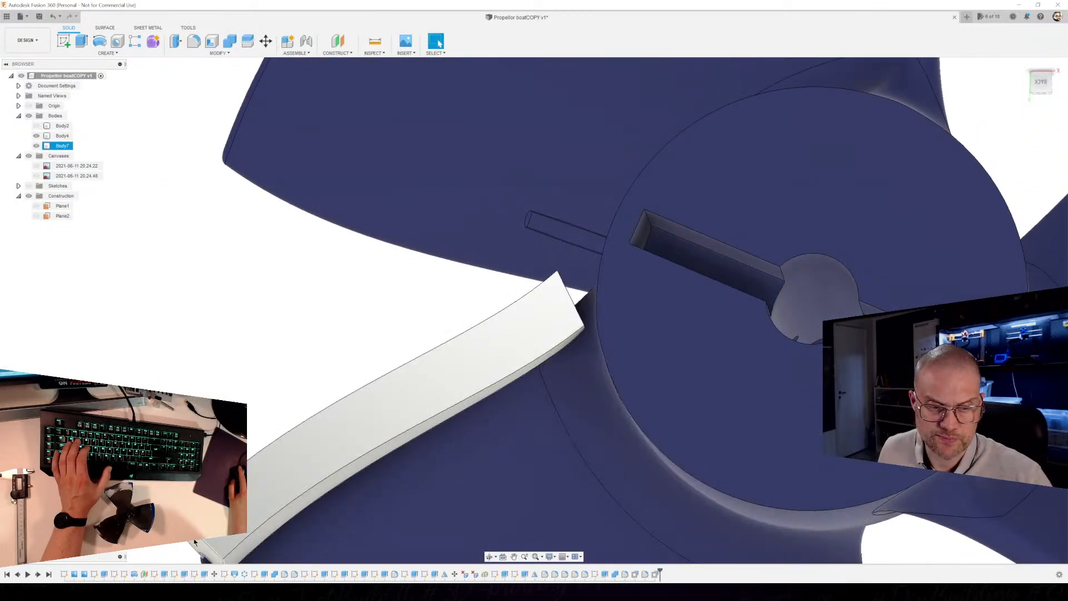
{"action": "middle_click_drag", "start_coordinate": [476, 334], "coordinate": [481, 374], "text": "shift"}
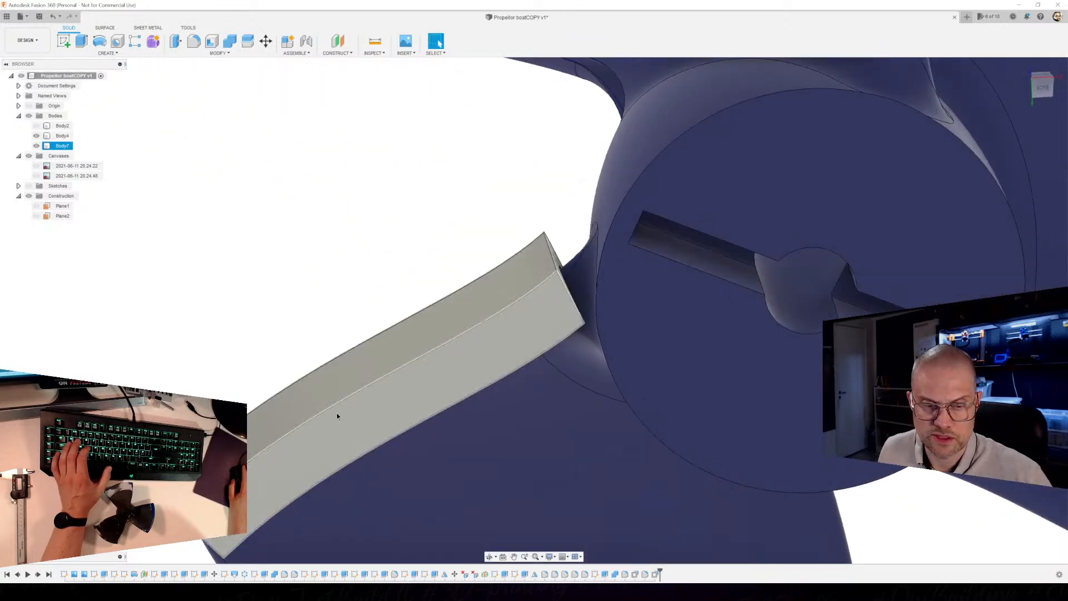
{"action": "middle_click_drag", "start_coordinate": [488, 290], "coordinate": [485, 311], "text": "shift"}
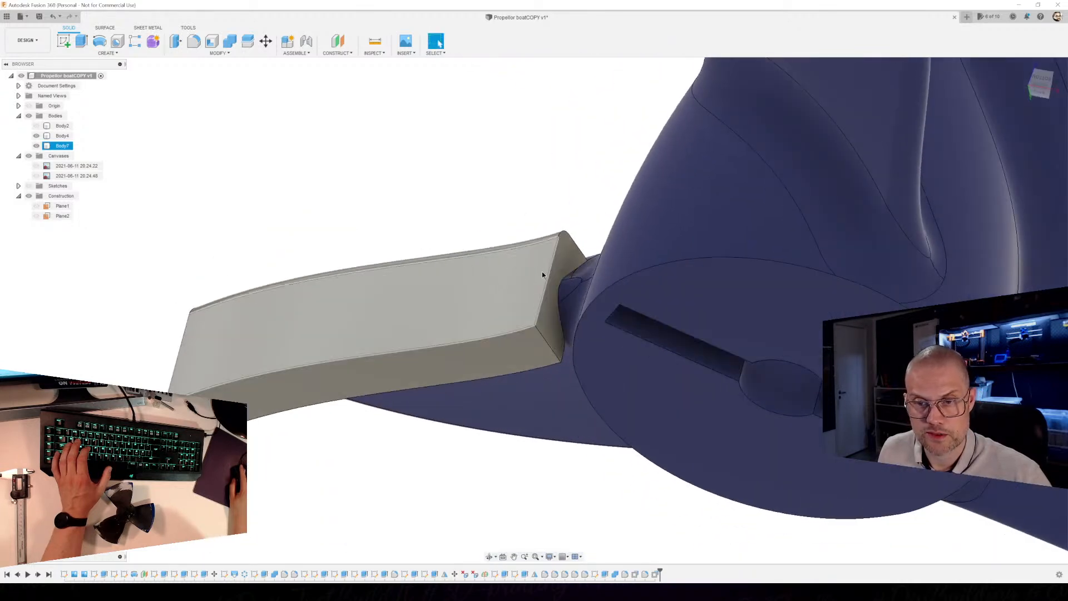
{"action": "key", "text": "f"}
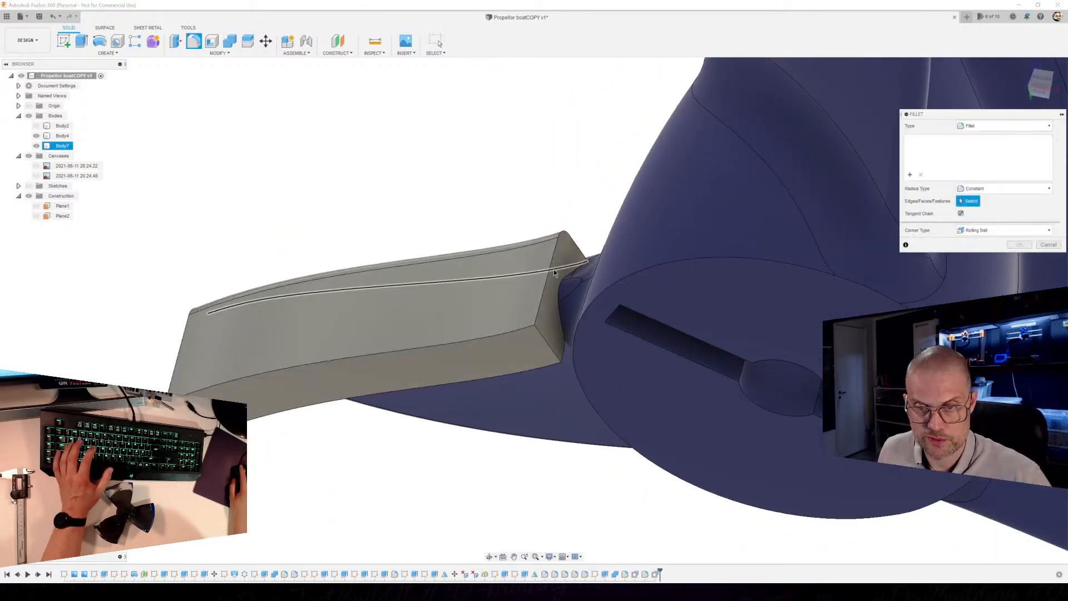
{"action": "left_click", "coordinate": [551, 270]}
{"action": "mouse_move", "coordinate": [551, 273]}
{"action": "left_mouse_down"}
{"action": "mouse_move", "coordinate": [544, 284]}
{"action": "mouse_move", "coordinate": [548, 272]}
{"action": "left_mouse_up"}
{"action": "middle_click_drag", "start_coordinate": [548, 272], "coordinate": [555, 355], "text": "shift"}
{"action": "key", "text": "Escape"}
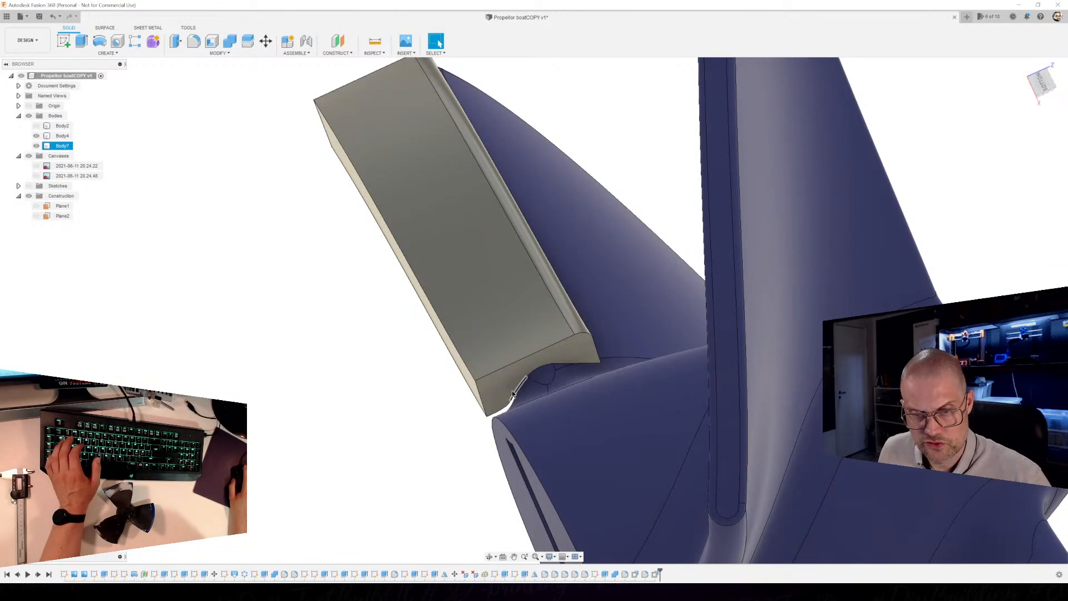
Hide the propeller body and start a sketch on the strip's long flat outer face.
{"action": "middle_click_drag", "start_coordinate": [453, 425], "coordinate": [525, 386], "text": "shift"}
{"action": "left_click", "coordinate": [36, 136]}
{"action": "middle_click_drag", "start_coordinate": [447, 465], "coordinate": [417, 372], "text": "shift"}
{"action": "middle_click_drag", "start_coordinate": [451, 327], "coordinate": [462, 244], "text": "shift"}
{"action": "left_click", "coordinate": [472, 248]}
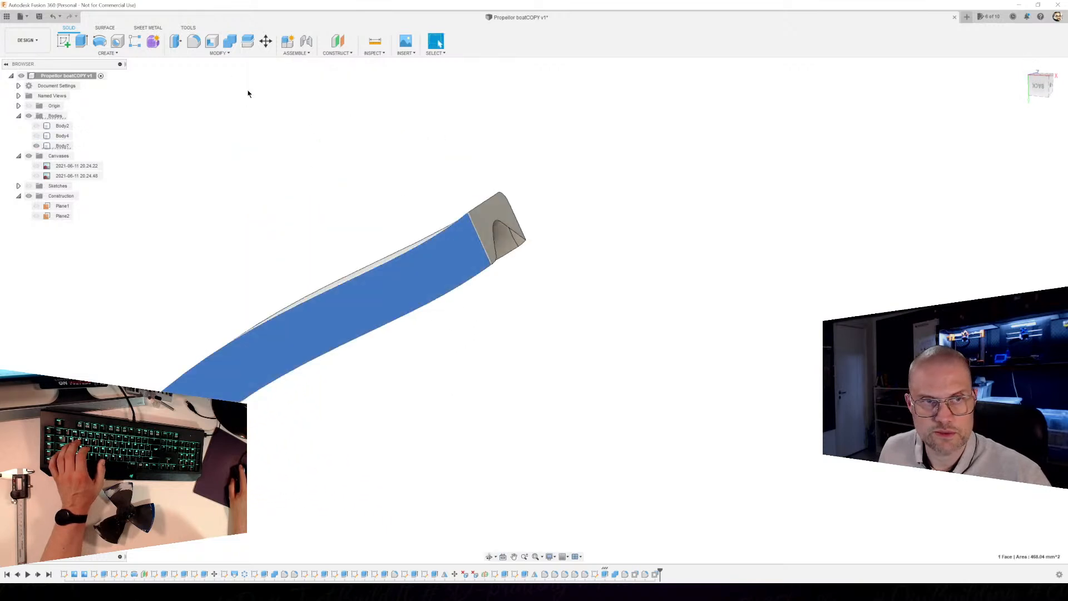
{"action": "left_click", "coordinate": [66, 40]}
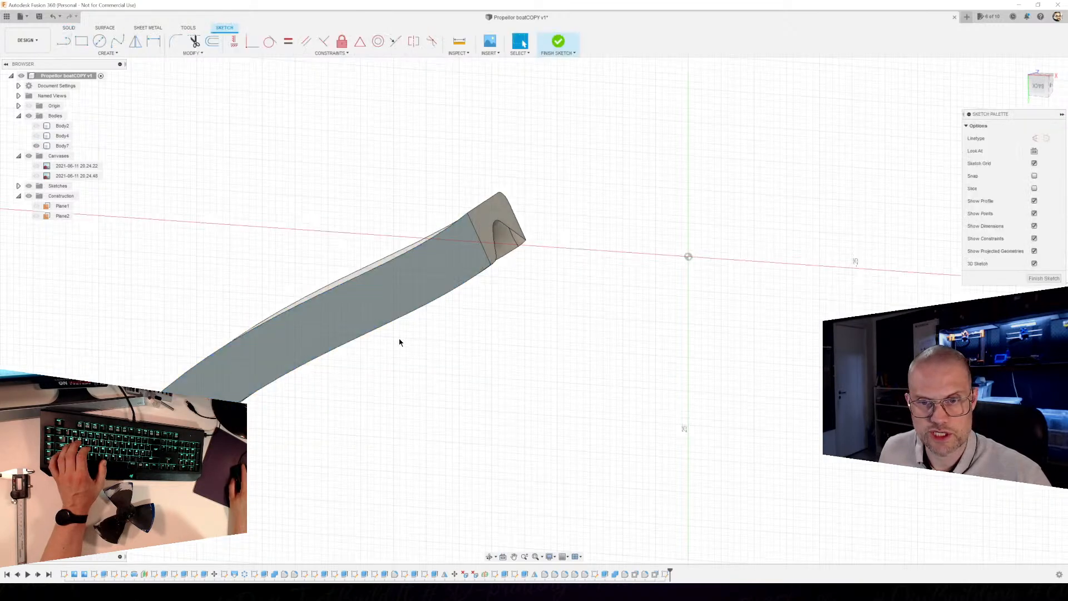
Project the strip's grooved end face into the sketch and try a slanted line across the hub-end corner.
{"action": "key", "text": "p"}
{"action": "left_click", "coordinate": [517, 242]}
{"action": "left_click", "coordinate": [908, 166]}
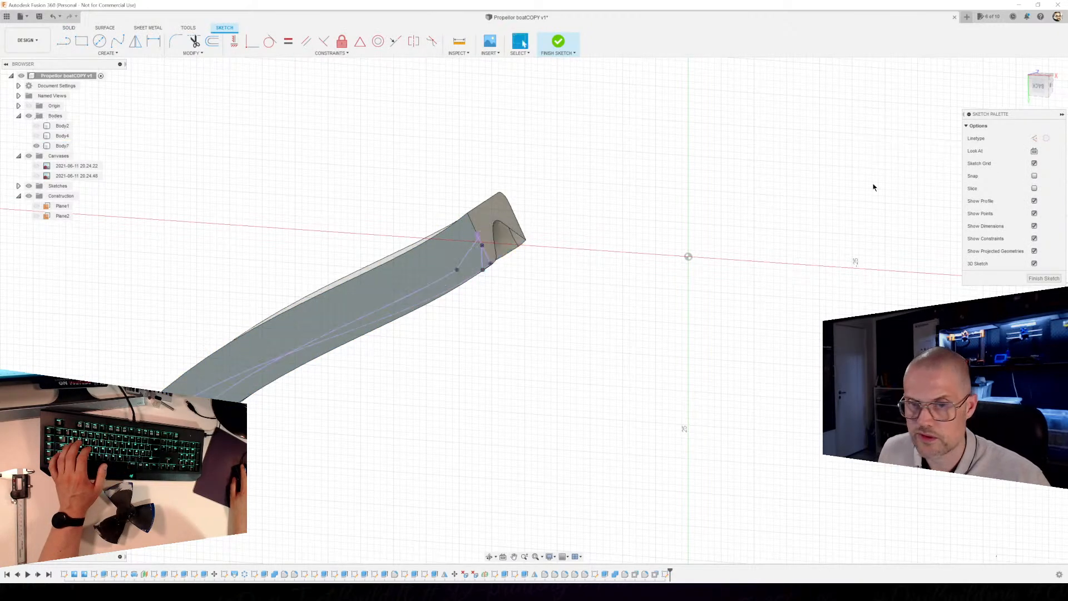
{"action": "left_click", "coordinate": [1042, 91]}
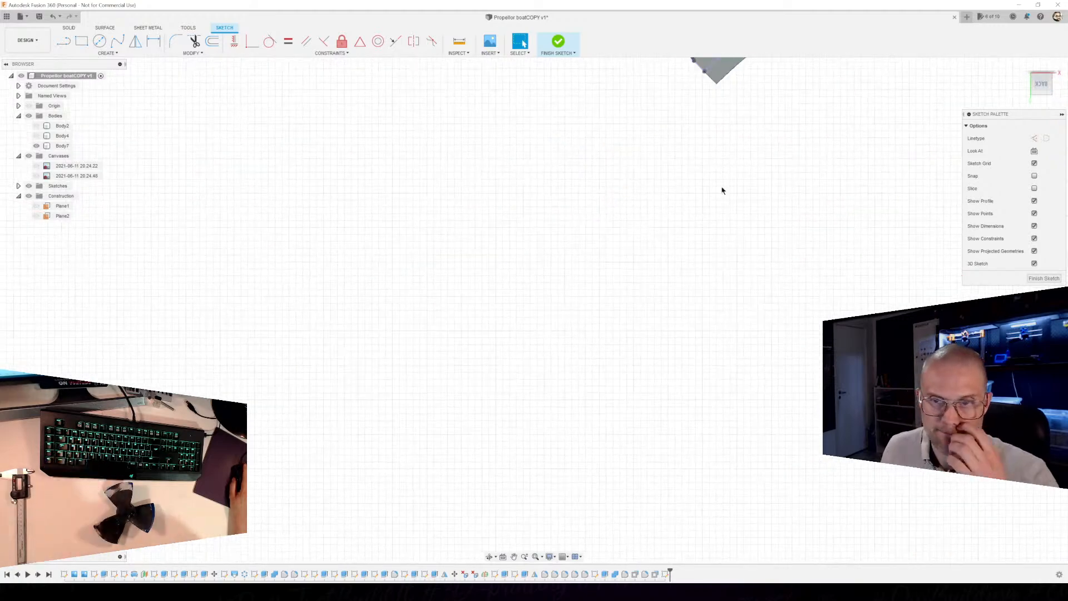
{"action": "scroll", "coordinate": [779, 289], "scroll_direction": "up", "scroll_amount": 5}
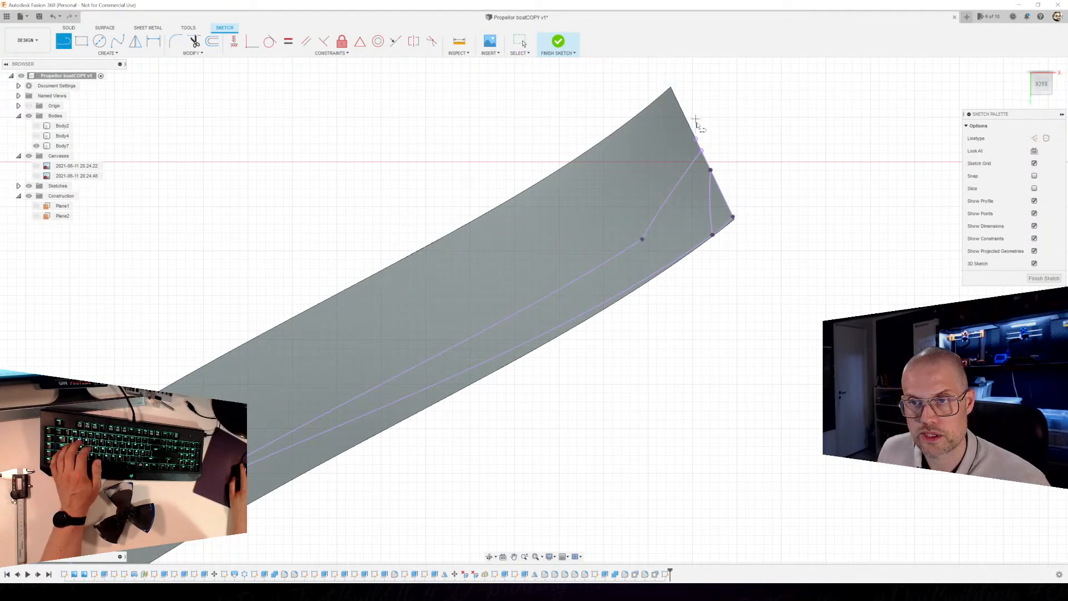
{"action": "left_click", "coordinate": [684, 116]}
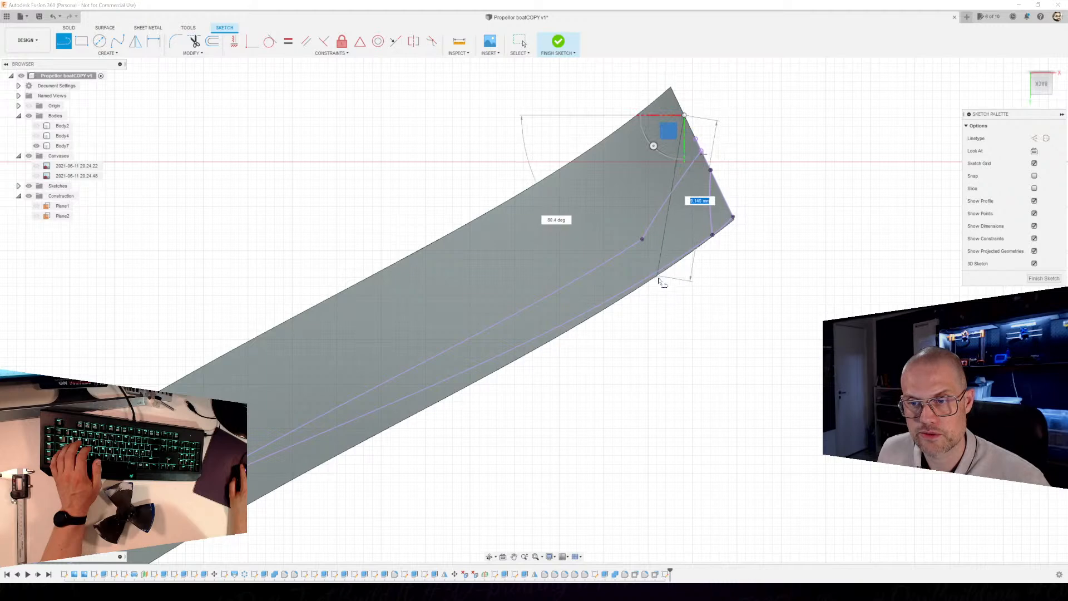
{"action": "left_click", "coordinate": [656, 279]}
{"action": "key", "text": "Escape"}
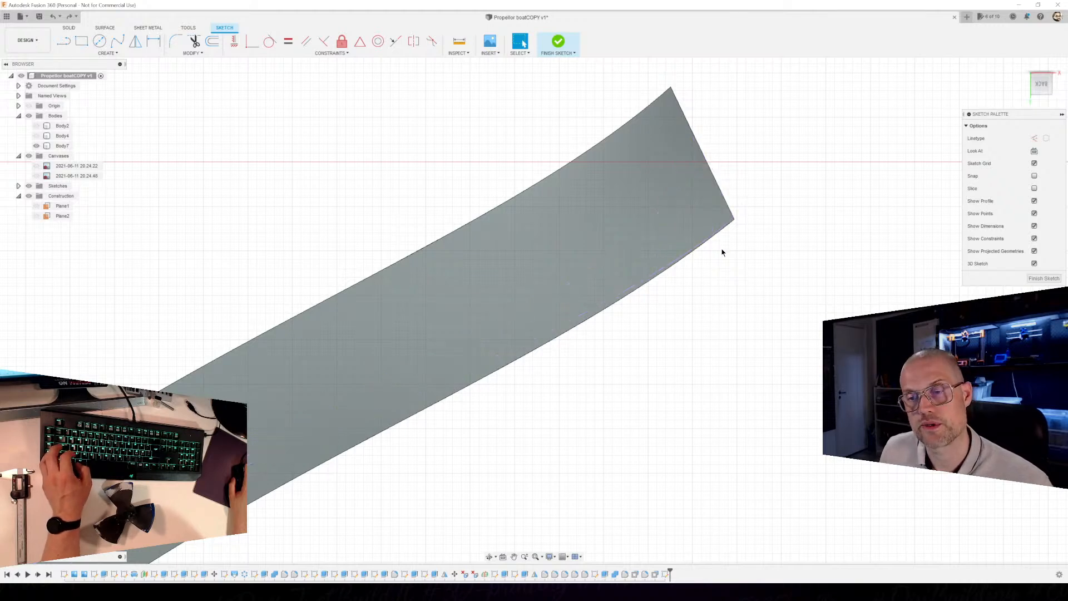
Redraw the slanted line from the strip's short end edge to its long edge and select the enclosed corner profile.
{"action": "key", "text": "l"}
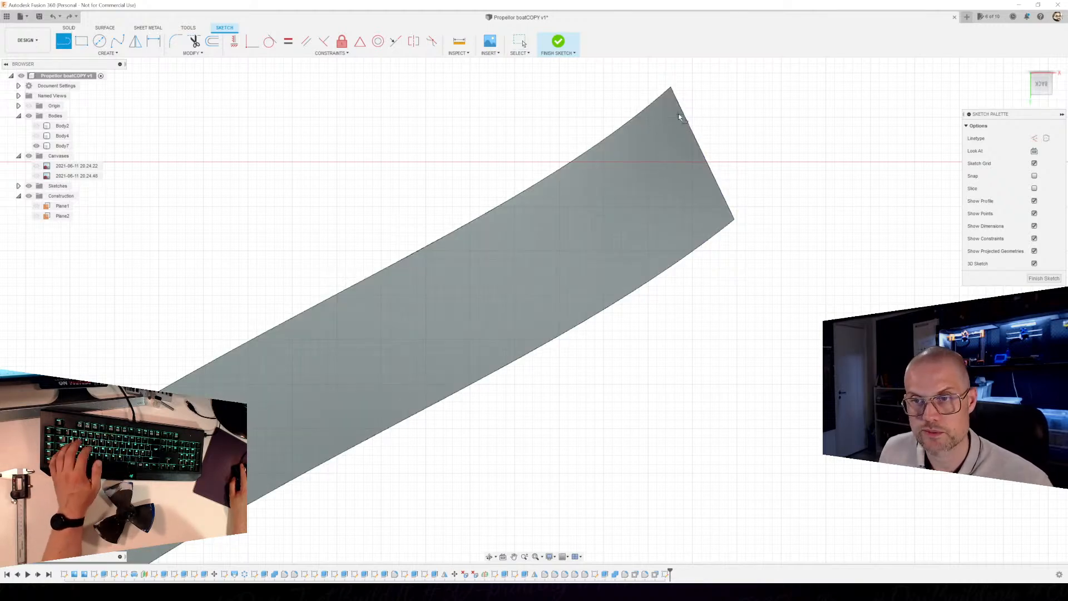
{"action": "left_click", "coordinate": [651, 280]}
{"action": "key", "text": "Escape"}
{"action": "left_click", "coordinate": [699, 205]}
Extrude the corner profile as a cut through the strip's grooved hub end.
{"action": "key", "text": "e"}
{"action": "middle_click_drag", "start_coordinate": [773, 370], "coordinate": [727, 317], "text": "shift"}
{"action": "left_click_drag", "start_coordinate": [682, 232], "coordinate": [983, 223]}
{"action": "scroll", "coordinate": [921, 384], "scroll_direction": "down", "scroll_amount": 3}
{"action": "middle_click_drag", "start_coordinate": [921, 384], "coordinate": [803, 372], "text": "shift"}
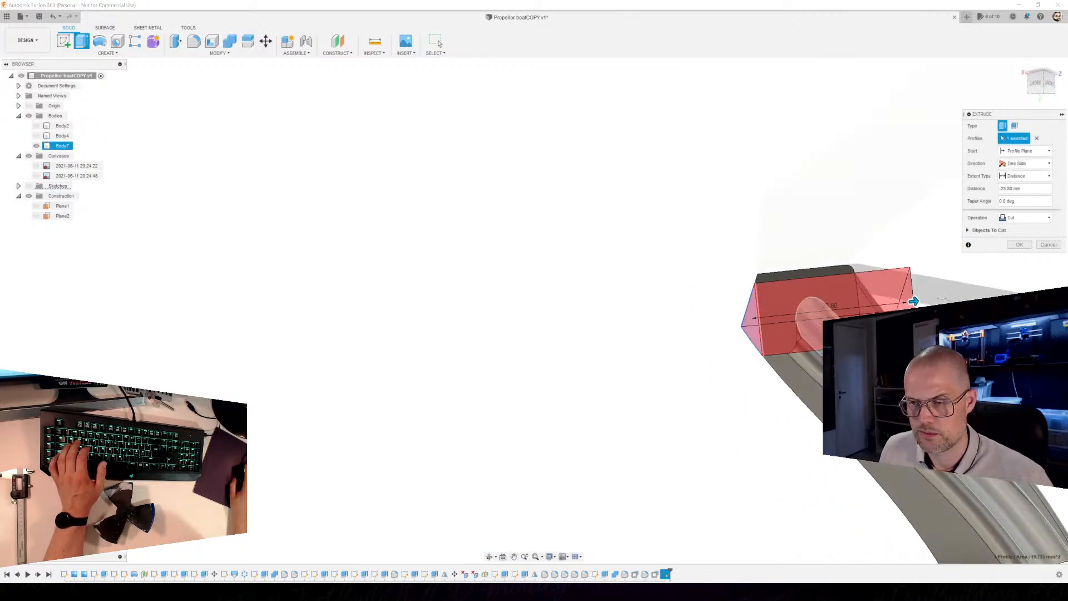
{"action": "scroll", "coordinate": [803, 373], "scroll_direction": "up", "scroll_amount": 5}
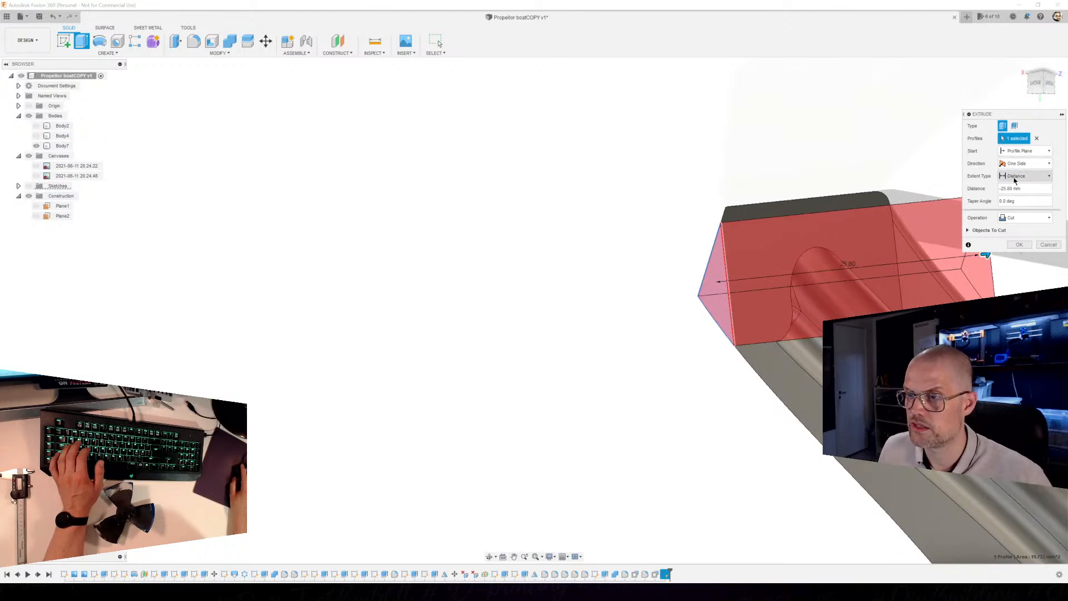
{"action": "left_click", "coordinate": [1024, 201]}
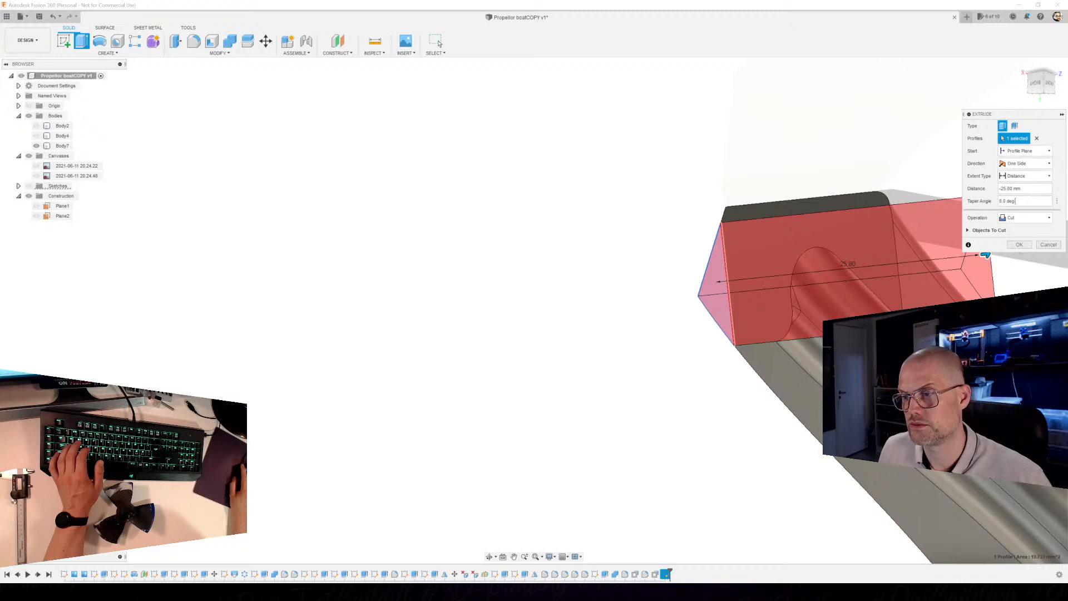
Set the corner cut's start to Object and its depth to about 4.06 mm, and apply it.
{"action": "left_click", "coordinate": [1026, 150]}
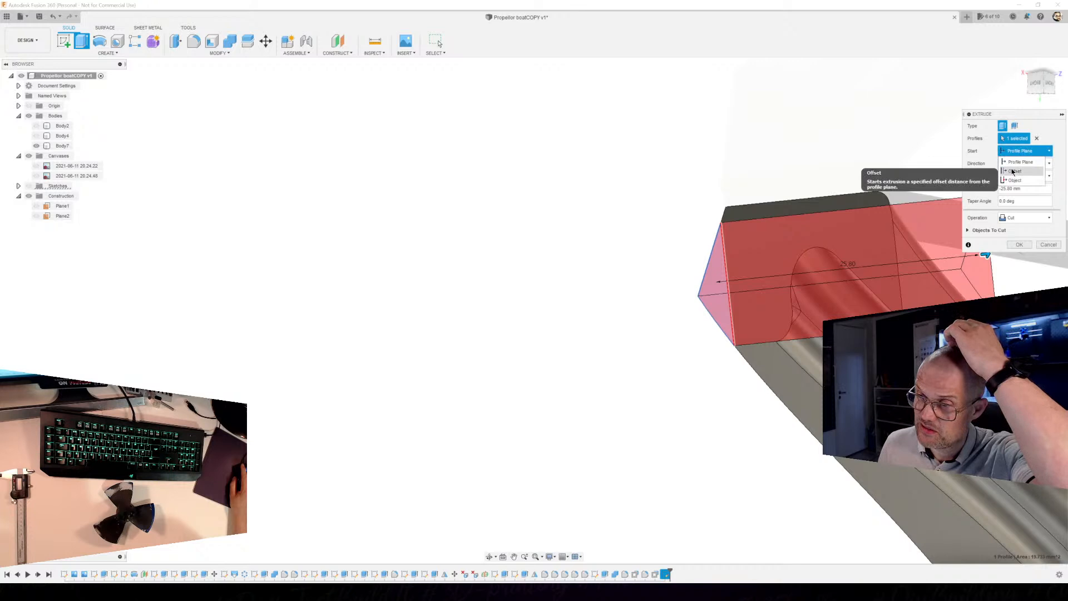
{"action": "left_click", "coordinate": [1012, 171]}
{"action": "left_click", "coordinate": [1026, 150]}
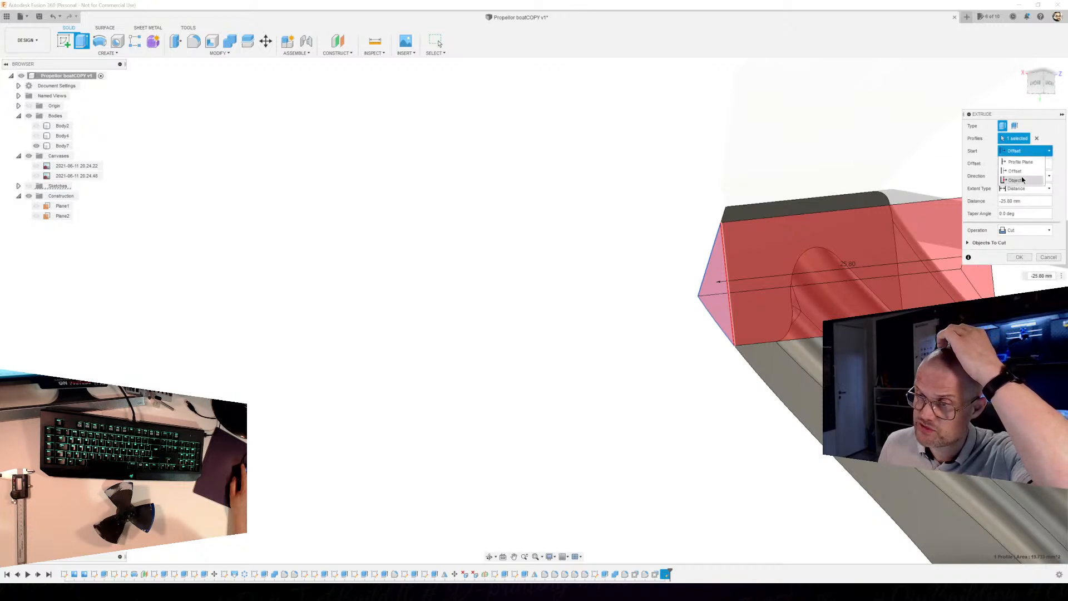
{"action": "left_click", "coordinate": [1025, 180]}
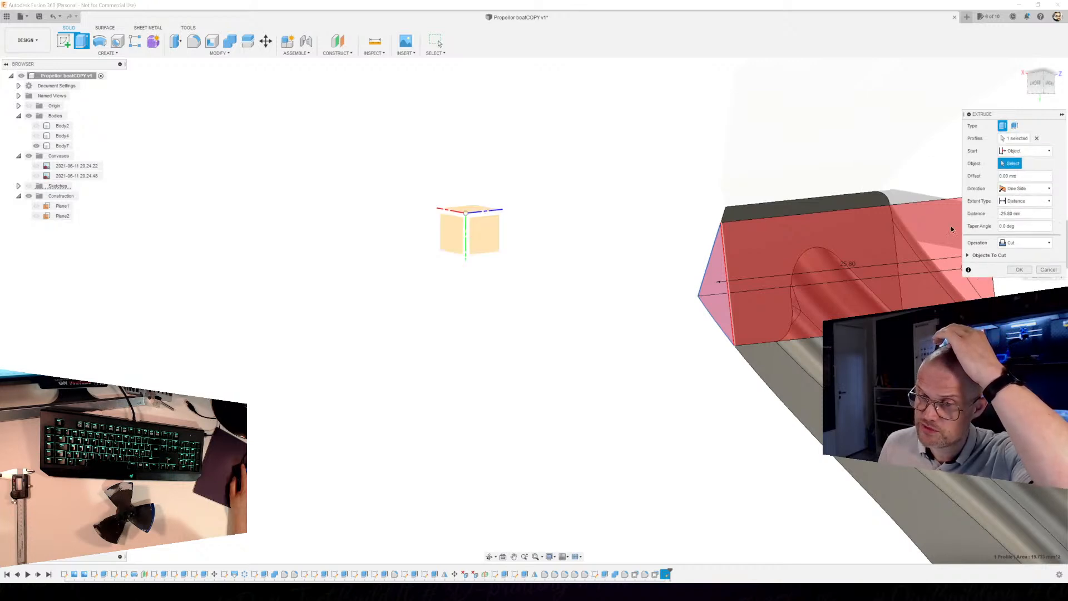
{"action": "left_click", "coordinate": [778, 345]}
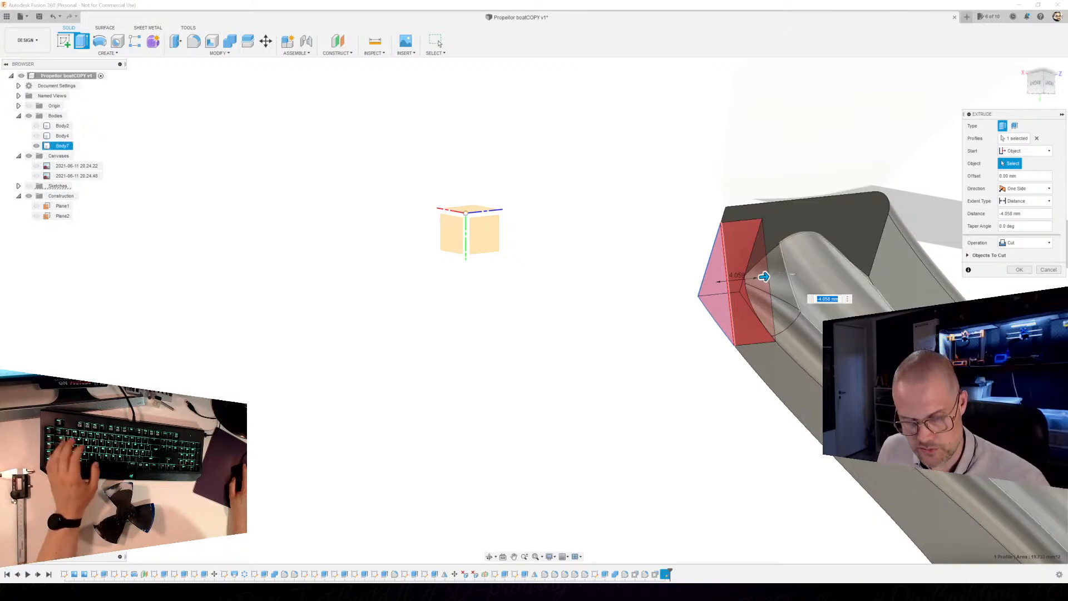
{"action": "left_click", "coordinate": [1020, 270]}
Undo the corner cut and try a line at the hub-end corner in a new sketch on the same outer face.
{"action": "middle_click_drag", "start_coordinate": [799, 376], "coordinate": [724, 405], "text": "shift"}
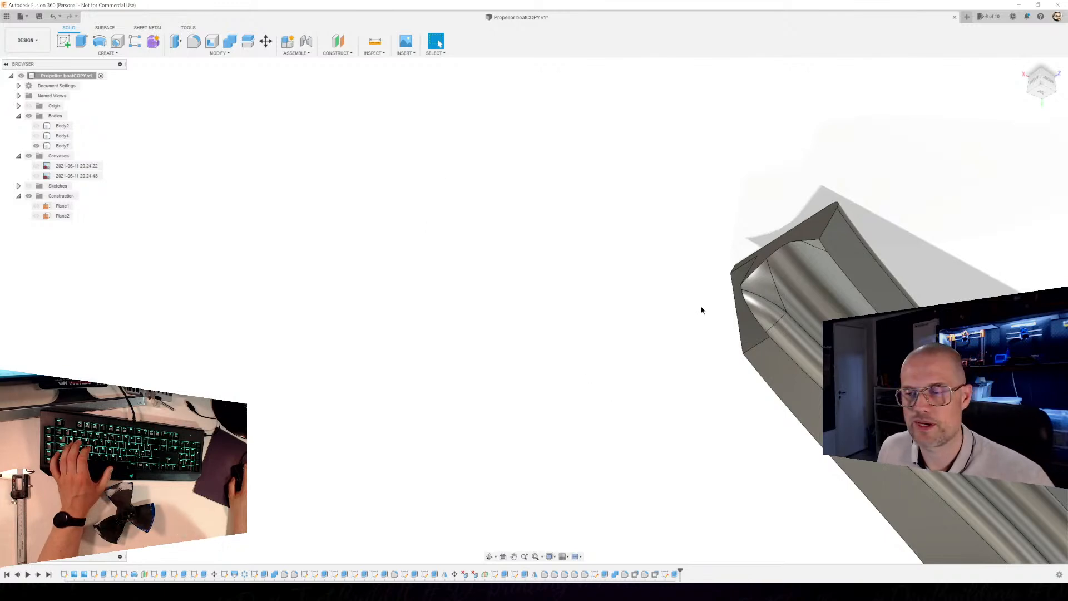
{"action": "mouse_move", "coordinate": [411, 326]}
{"action": "middle_mouse_down"}
{"action": "mouse_move", "coordinate": [693, 352]}
{"action": "mouse_move", "coordinate": [673, 325]}
{"action": "mouse_move", "coordinate": [627, 341]}
{"action": "mouse_move", "coordinate": [575, 331]}
{"action": "mouse_move", "coordinate": [568, 371]}
{"action": "mouse_move", "coordinate": [706, 295]}
{"action": "mouse_move", "coordinate": [658, 393]}
{"action": "mouse_move", "coordinate": [604, 427]}
{"action": "middle_mouse_up"}
{"action": "scroll", "coordinate": [565, 375], "scroll_direction": "up", "scroll_amount": 5}
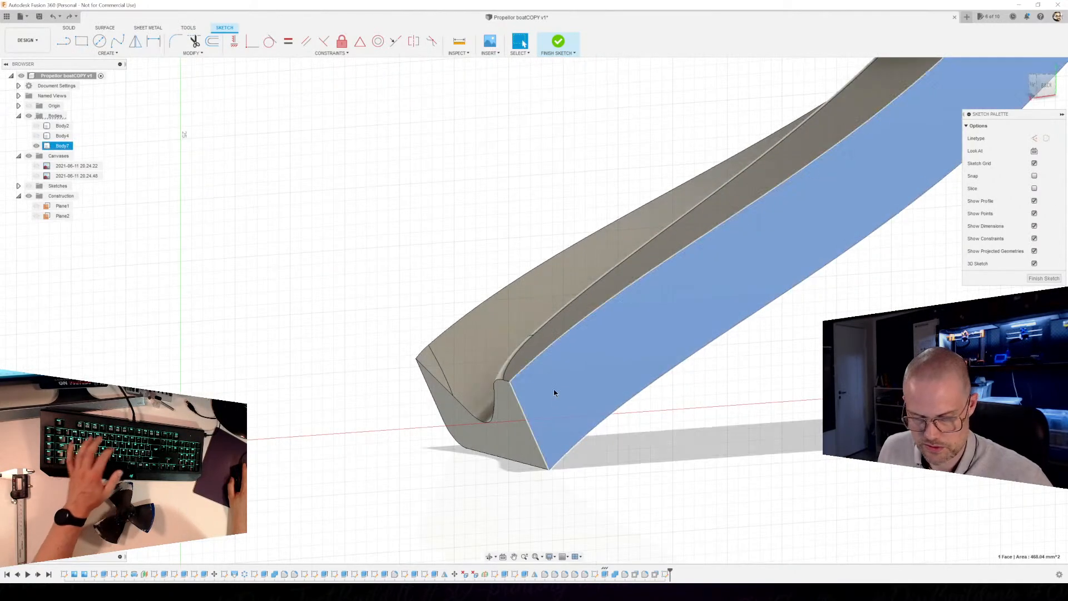
{"action": "key", "text": "l"}
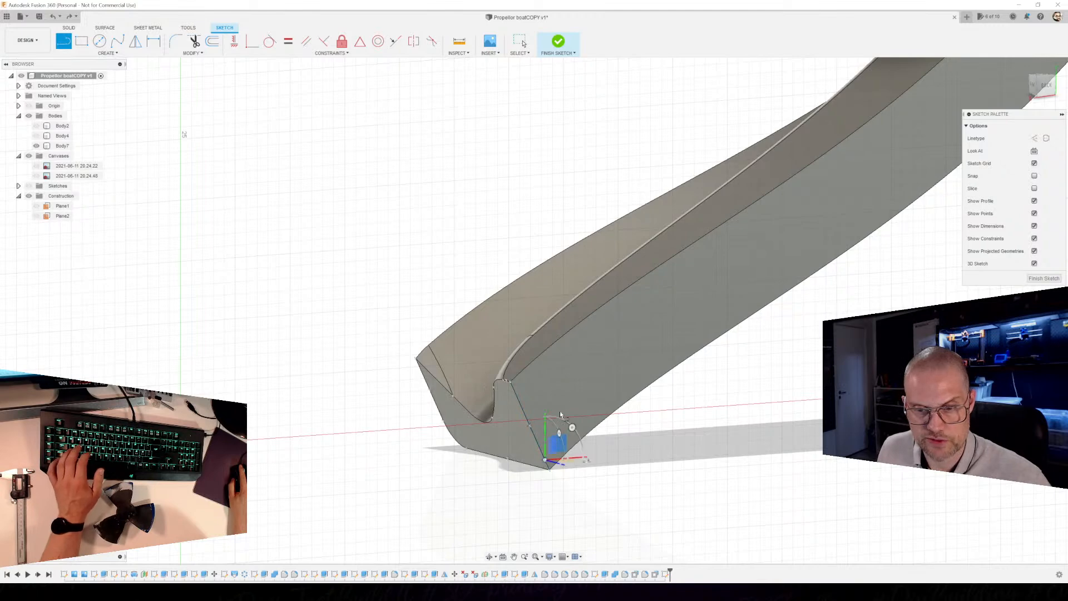
{"action": "left_click", "coordinate": [573, 333]}
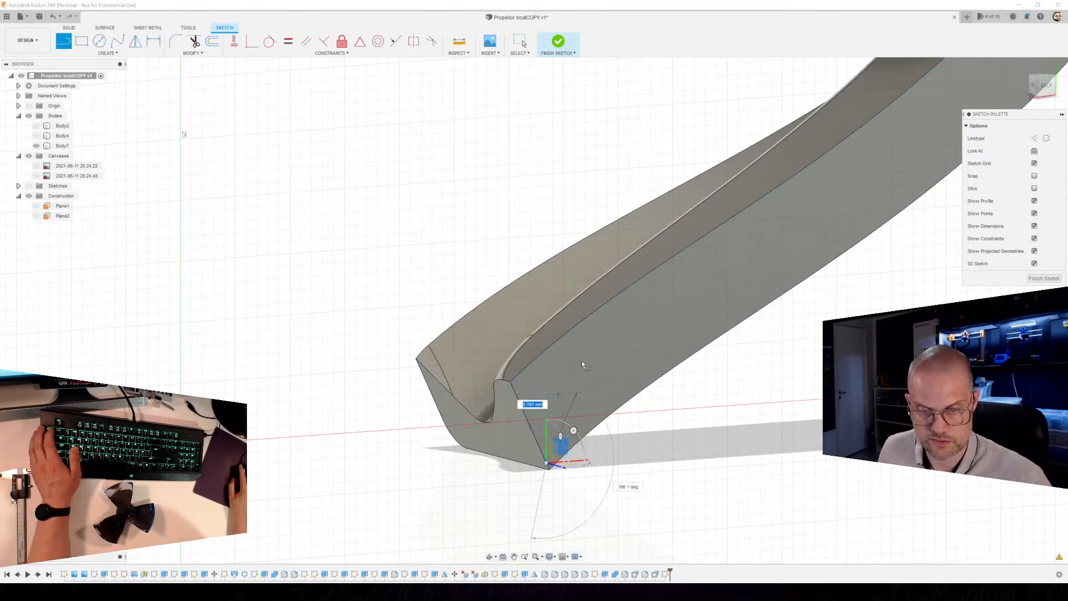
{"action": "left_click", "coordinate": [576, 329]}
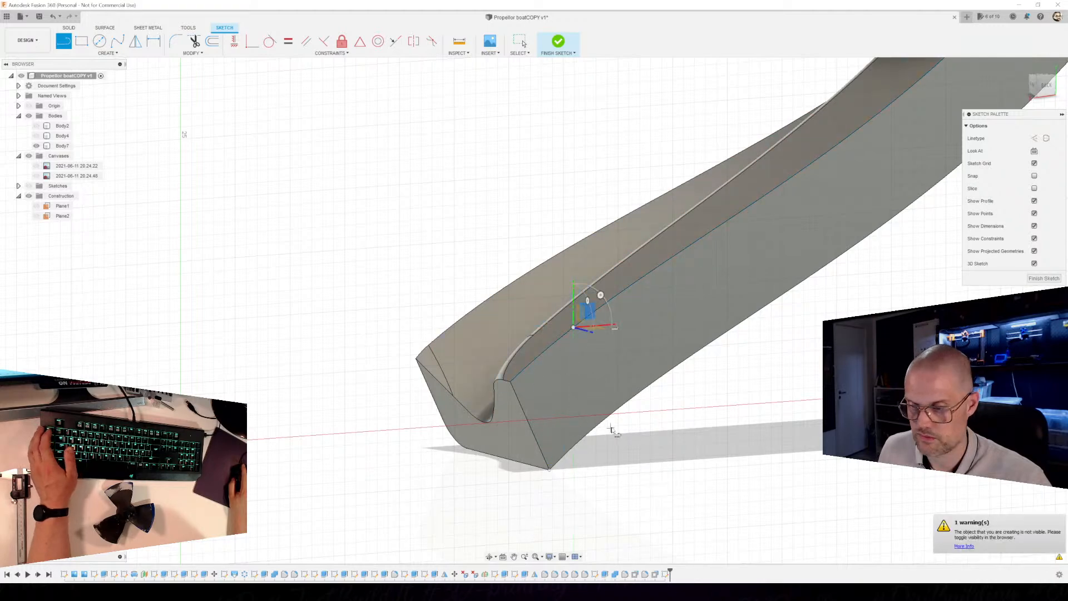
{"action": "left_click", "coordinate": [31, 186]}
{"action": "key", "text": "Escape"}
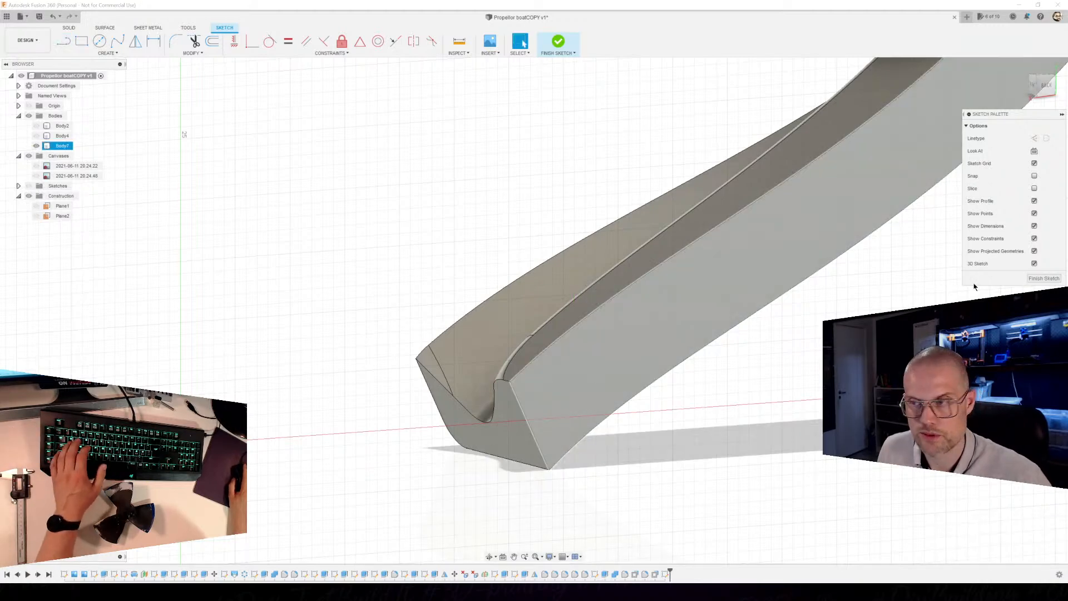
Retry the slanted line at the strip's hub end, and undo the sketch and the hiding of the propeller body.
{"action": "left_click", "coordinate": [1045, 89]}
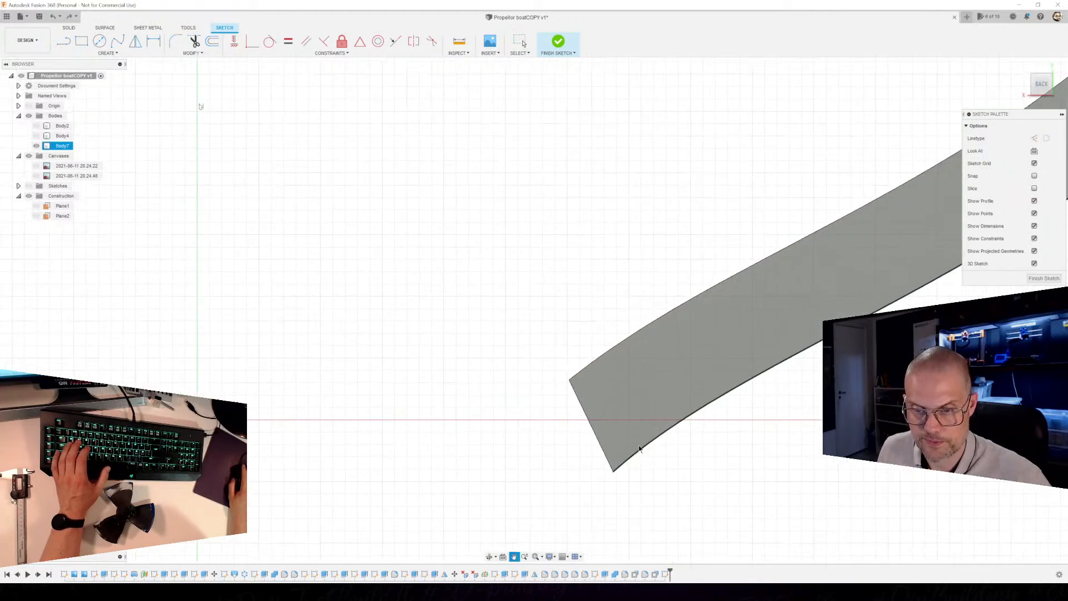
{"action": "key", "text": "l"}
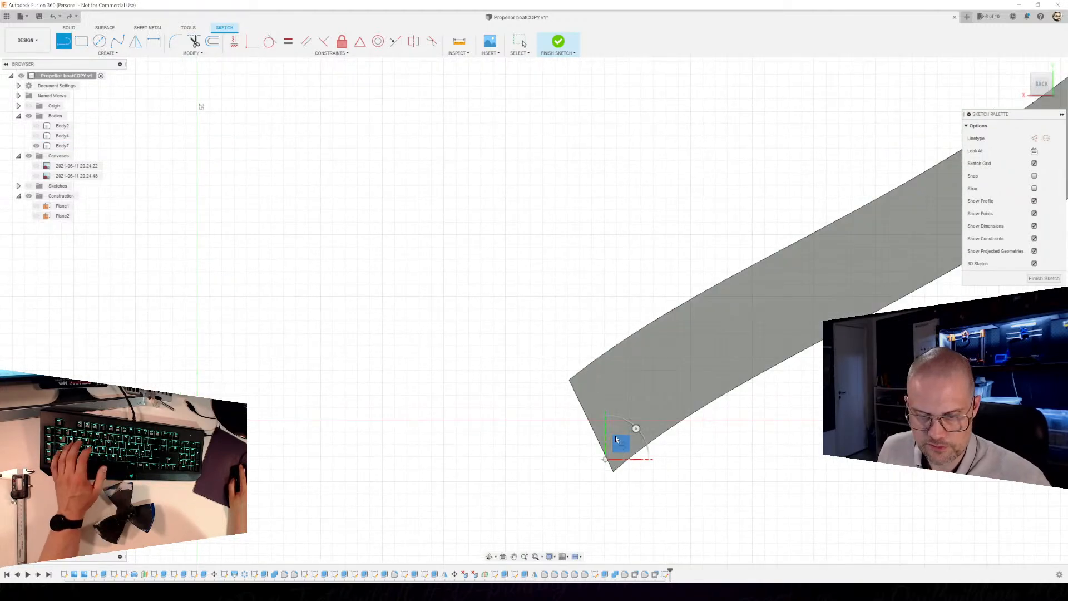
{"action": "left_click", "coordinate": [629, 327]}
{"action": "left_click", "coordinate": [544, 384]}
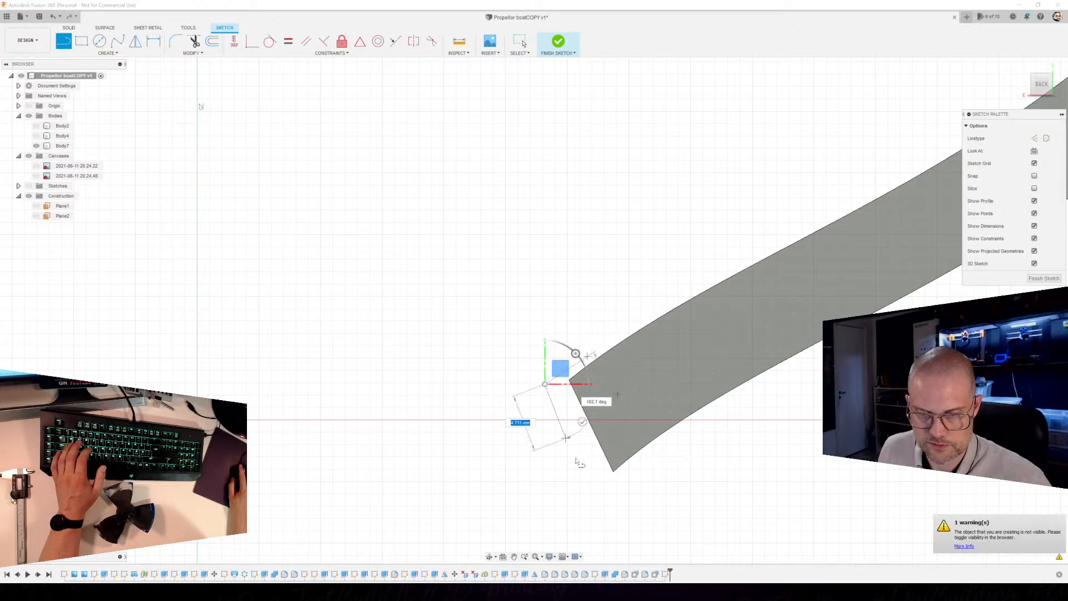
{"action": "key", "text": "Escape"}
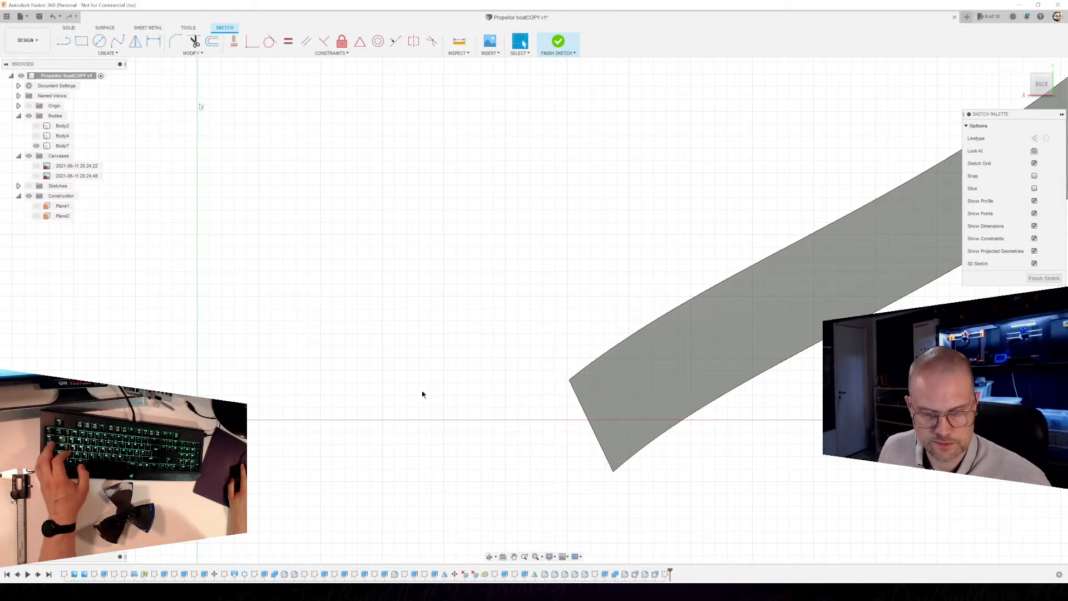
{"action": "key", "text": "ctrl+z"}
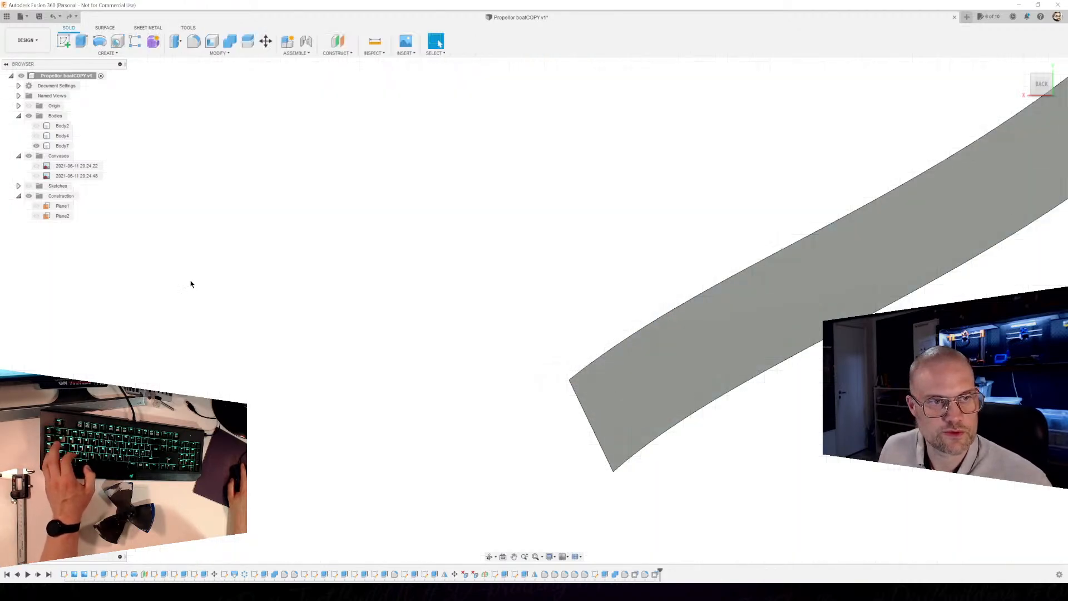
{"action": "key", "text": "ctrl+z"}
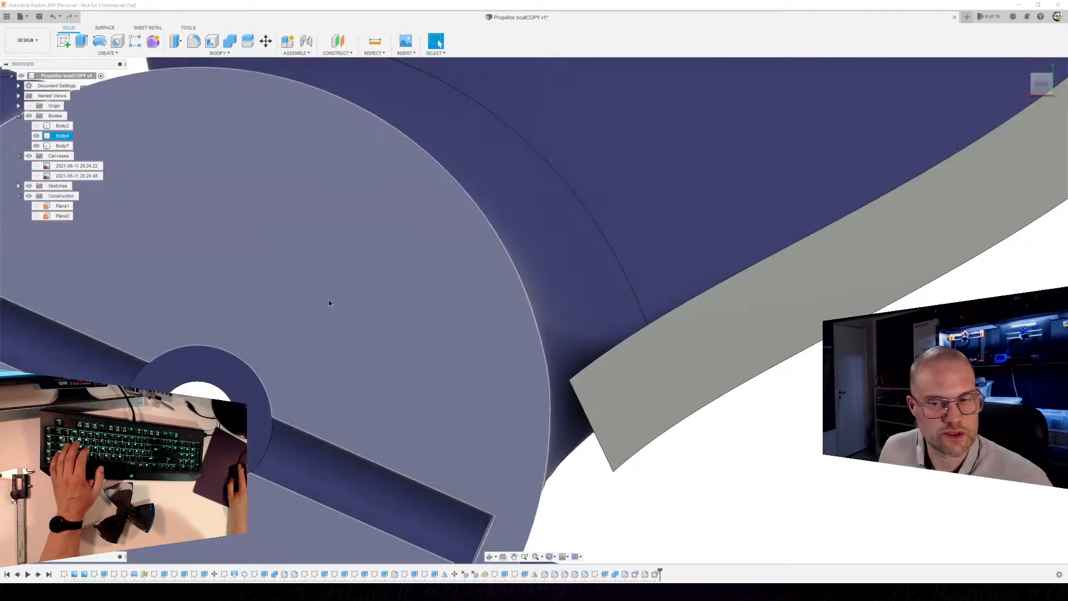
Start a Move of the strip's end face next to the hub and set its pivot at the face's outer corner.
{"action": "scroll", "coordinate": [529, 349], "scroll_direction": "down", "scroll_amount": 3}
{"action": "middle_click_drag", "start_coordinate": [739, 420], "coordinate": [634, 492], "text": "shift"}
{"action": "scroll", "coordinate": [585, 493], "scroll_direction": "up", "scroll_amount": 3}
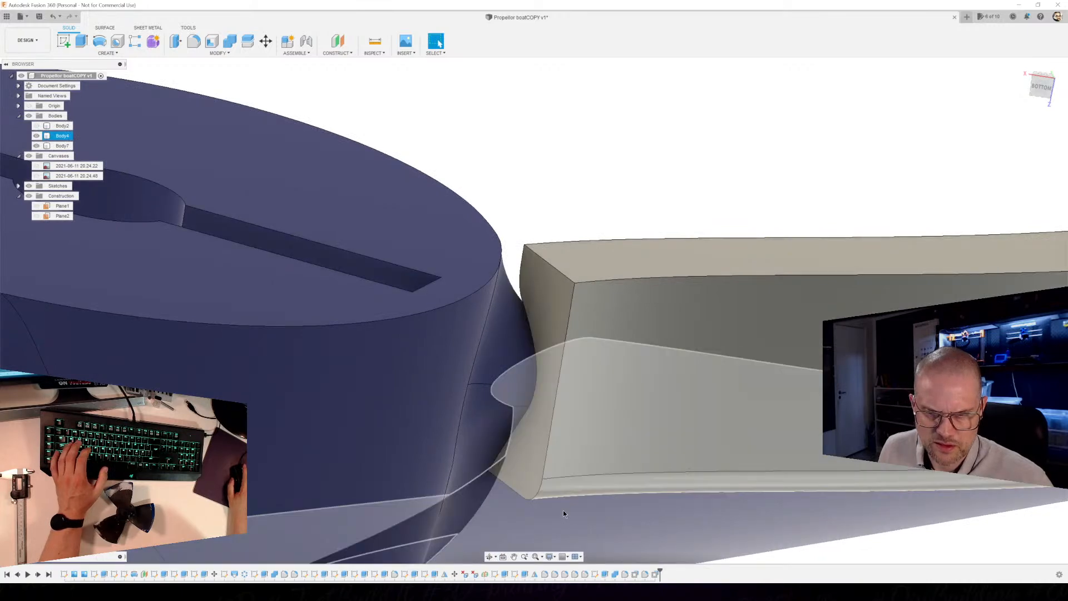
{"action": "left_click", "coordinate": [550, 301]}
{"action": "middle_click_drag", "start_coordinate": [549, 298], "coordinate": [617, 501], "text": "shift"}
{"action": "middle_click_drag", "start_coordinate": [616, 444], "coordinate": [520, 290], "text": "shift"}
{"action": "key", "text": "m"}
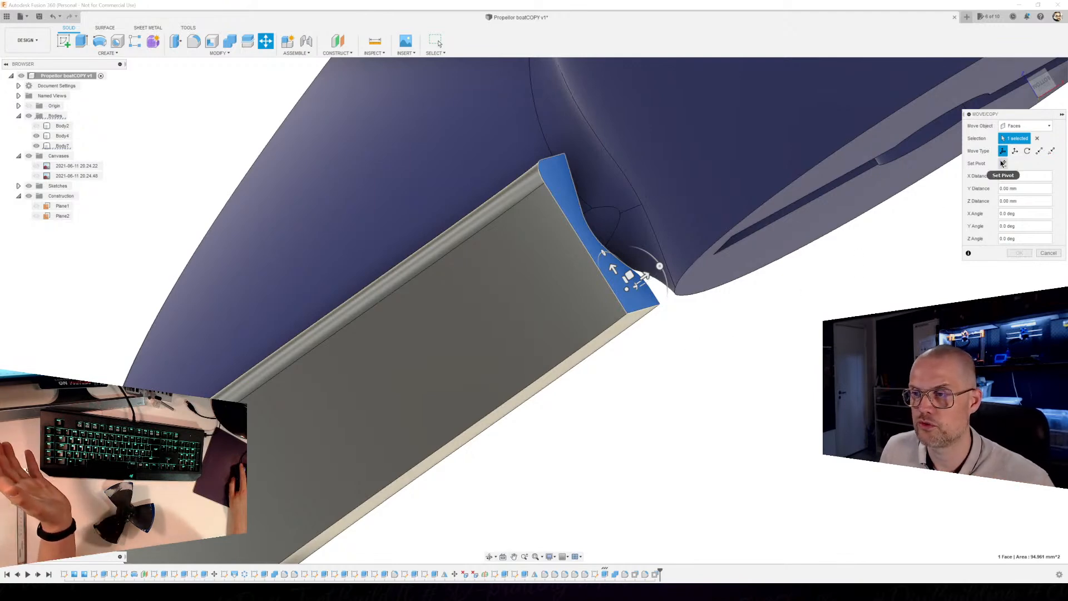
{"action": "left_click_drag", "start_coordinate": [994, 125], "coordinate": [960, 120]}
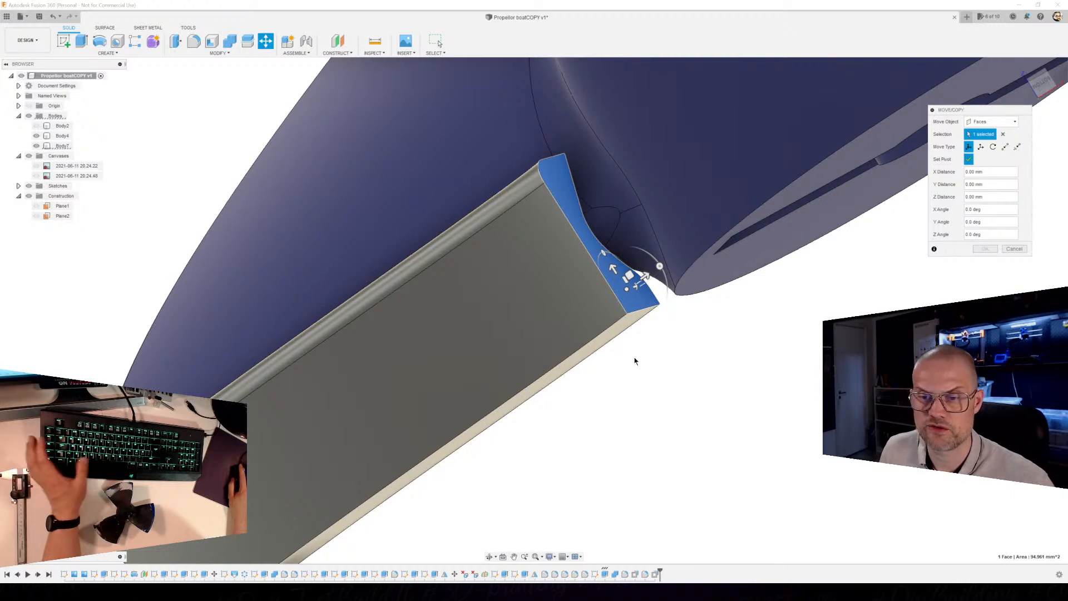
{"action": "left_click", "coordinate": [626, 315]}
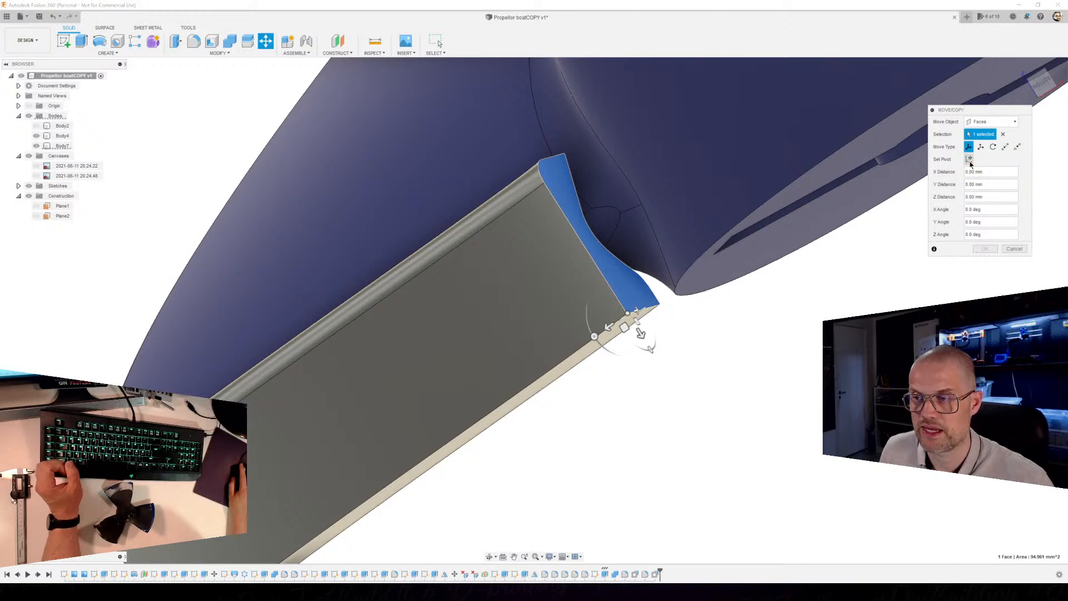
Try to rotate the strip's end face by 34 degrees about the Y axis around the corner pivot.
{"action": "middle_click_drag", "start_coordinate": [694, 429], "coordinate": [641, 370], "text": "shift"}
{"action": "left_click_drag", "start_coordinate": [595, 333], "coordinate": [574, 320]}
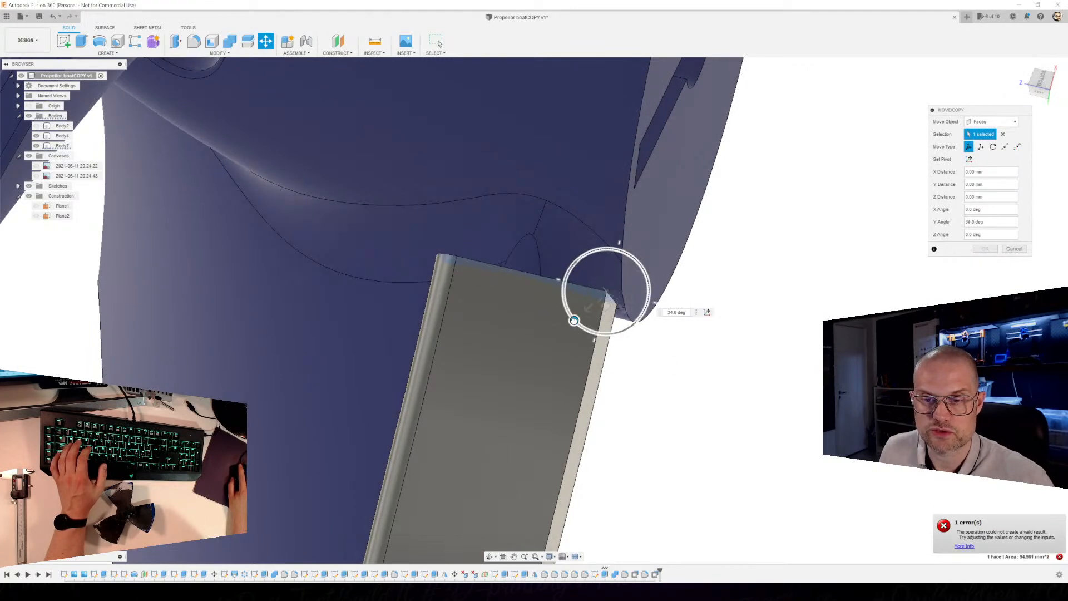
{"action": "key", "text": "Escape"}
{"action": "mouse_move", "coordinate": [688, 360]}
{"action": "middle_mouse_down", "text": "shift"}
{"action": "mouse_move", "coordinate": [698, 387]}
{"action": "mouse_move", "coordinate": [609, 314]}
{"action": "mouse_move", "coordinate": [685, 399]}
{"action": "mouse_move", "coordinate": [634, 401]}
{"action": "mouse_move", "coordinate": [603, 323]}
{"action": "middle_mouse_up", "text": "shift"}
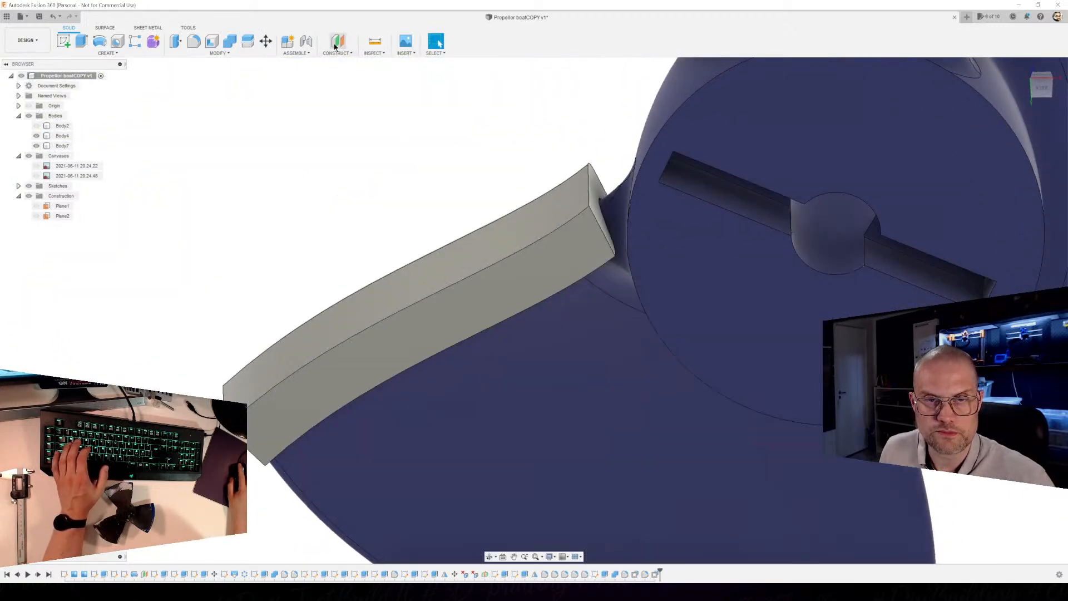
Hide the propeller body and create a construction plane offset about -23 mm from the strip's flat outer side face.
{"action": "left_click", "coordinate": [335, 43]}
{"action": "left_click", "coordinate": [579, 261]}
{"action": "middle_click_drag", "start_coordinate": [579, 262], "coordinate": [715, 445], "text": "shift"}
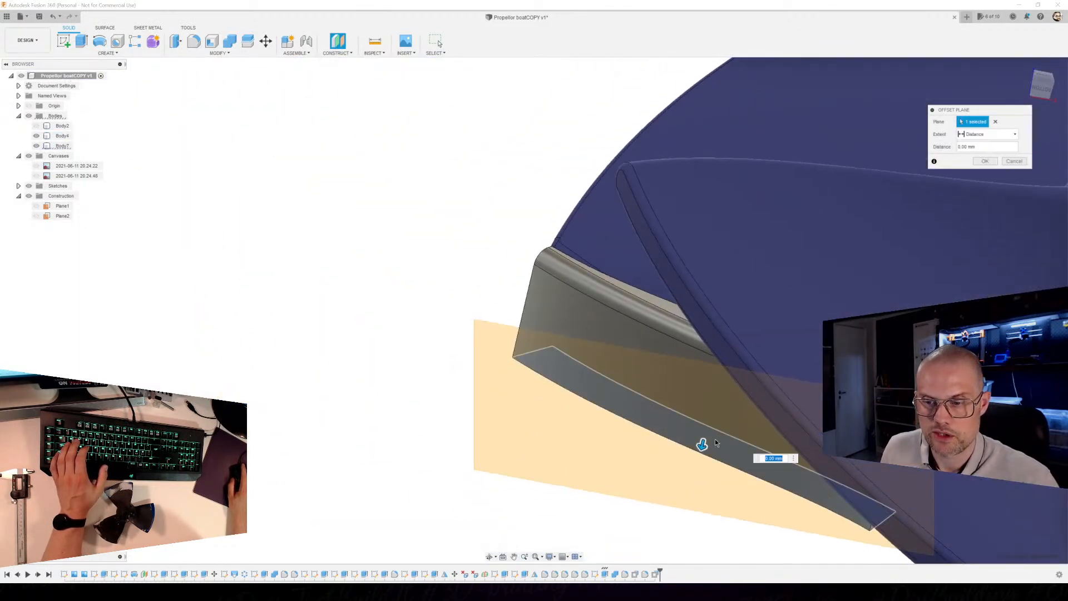
{"action": "left_click", "coordinate": [35, 136]}
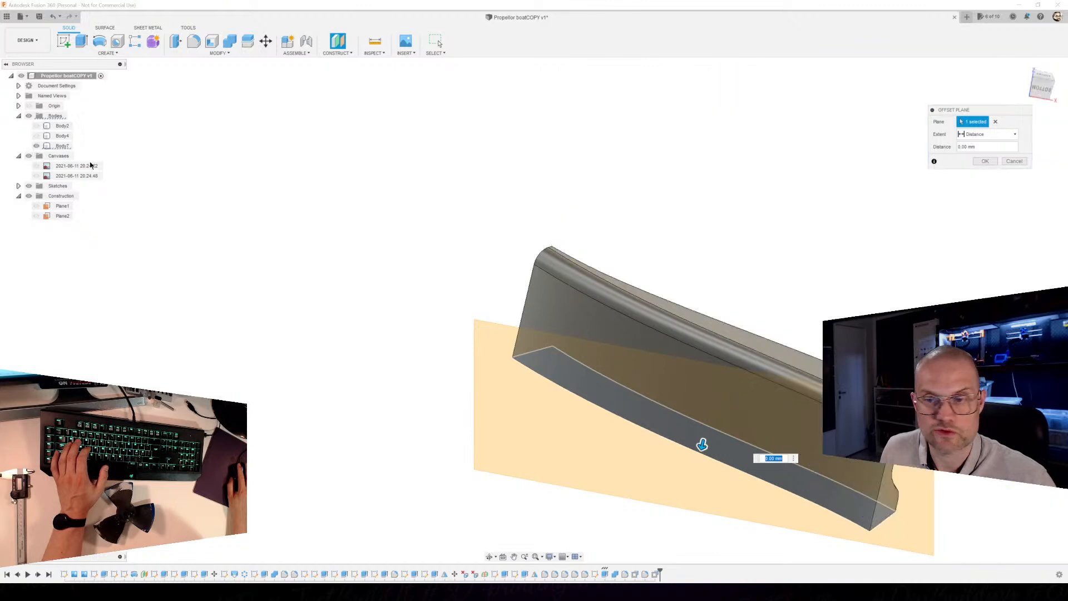
{"action": "left_click_drag", "start_coordinate": [702, 445], "coordinate": [737, 302]}
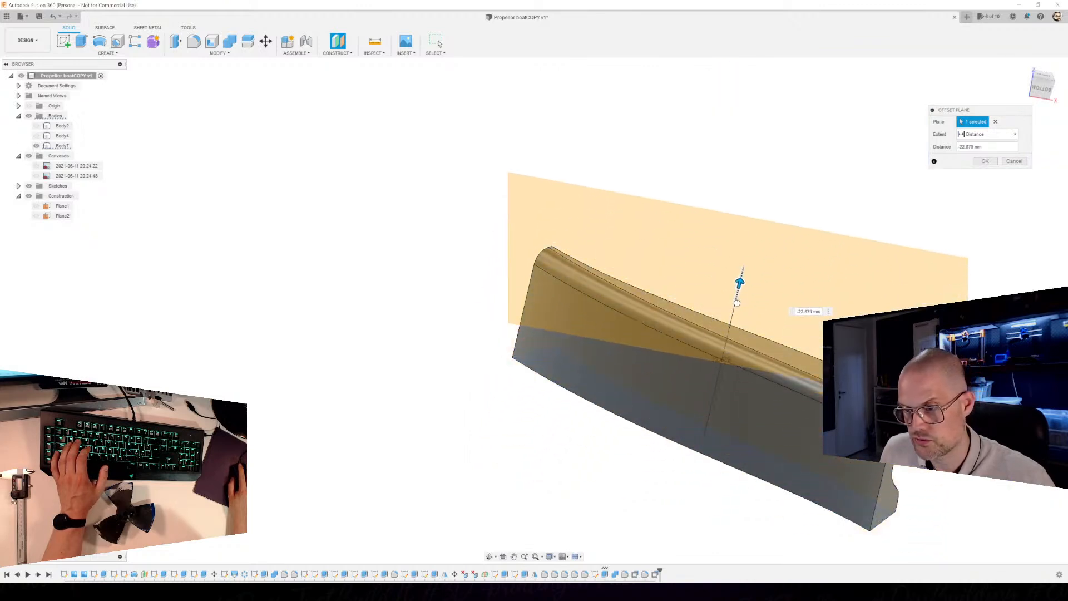
{"action": "left_click", "coordinate": [985, 161]}
{"action": "middle_click_drag", "start_coordinate": [868, 312], "coordinate": [699, 234], "text": "shift"}
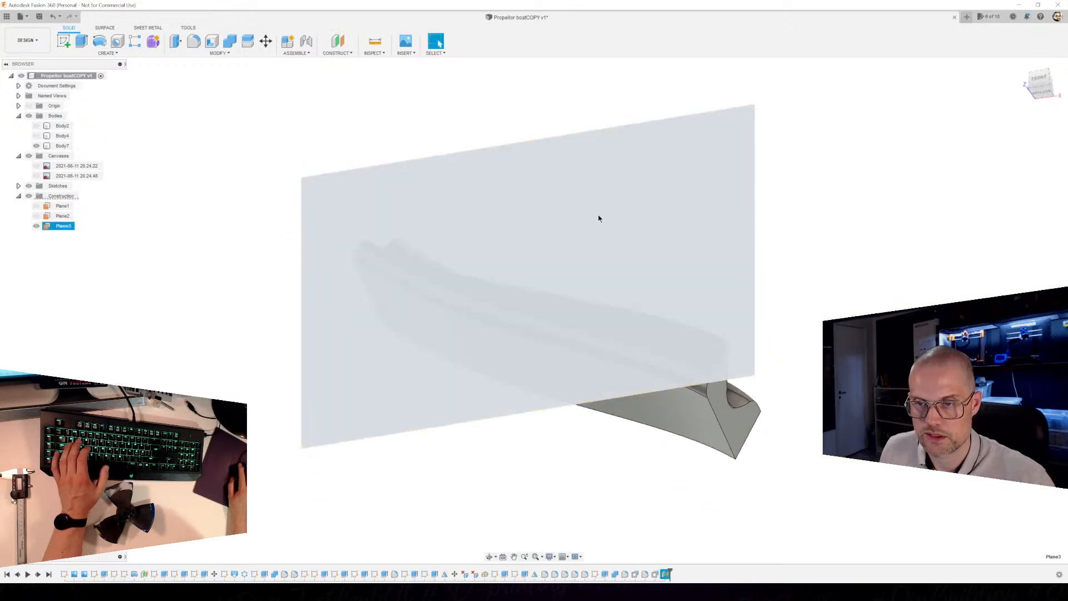
{"action": "left_click", "coordinate": [39, 223]}
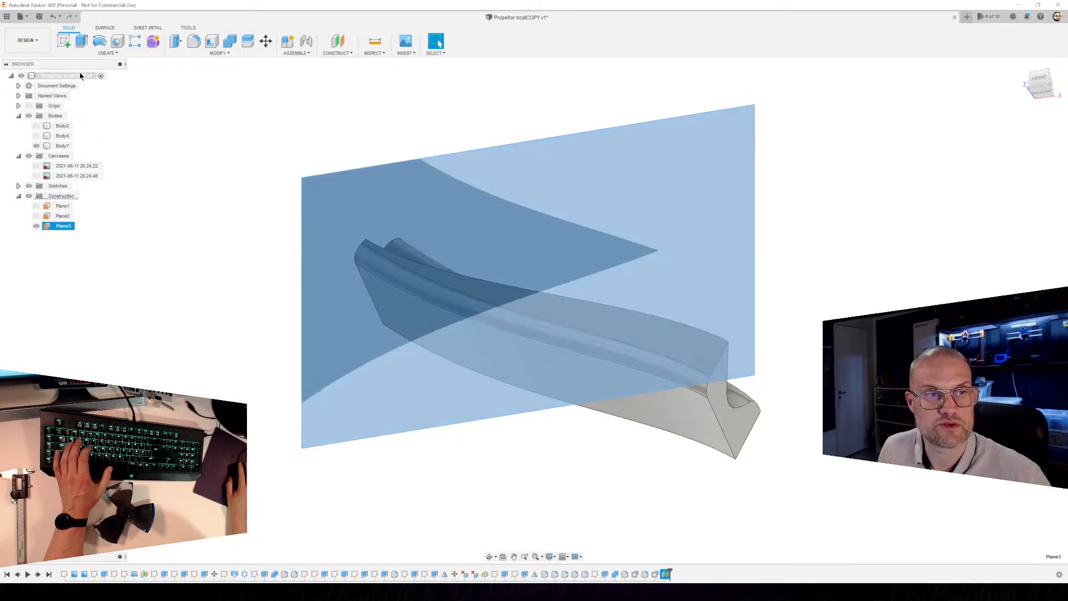
{"action": "left_click", "coordinate": [64, 43]}
{"action": "left_click", "coordinate": [695, 349]}
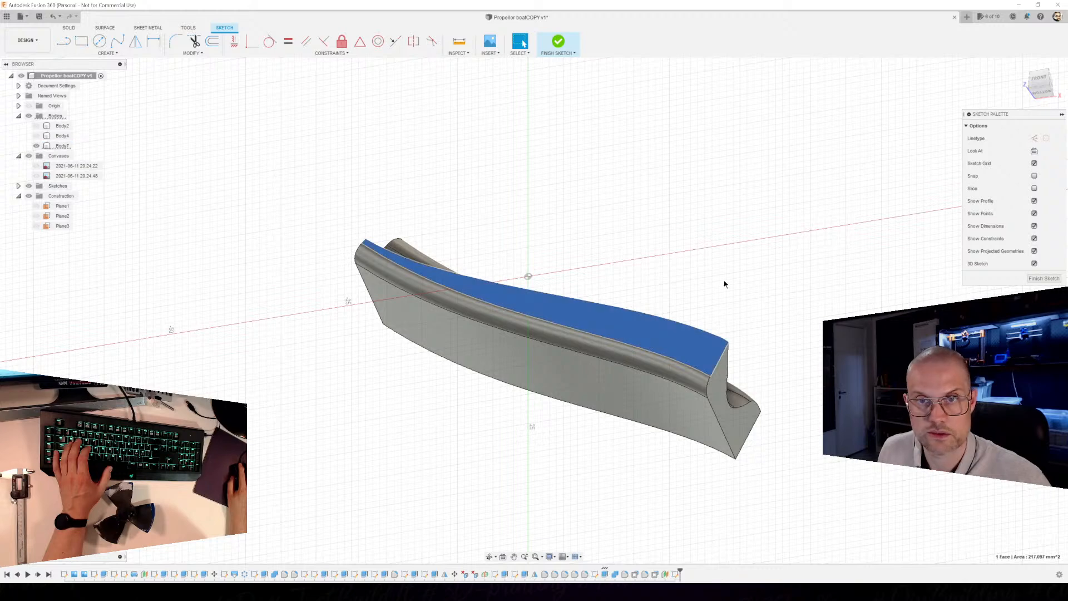
{"action": "left_click", "coordinate": [35, 226]}
{"action": "left_click", "coordinate": [651, 227]}
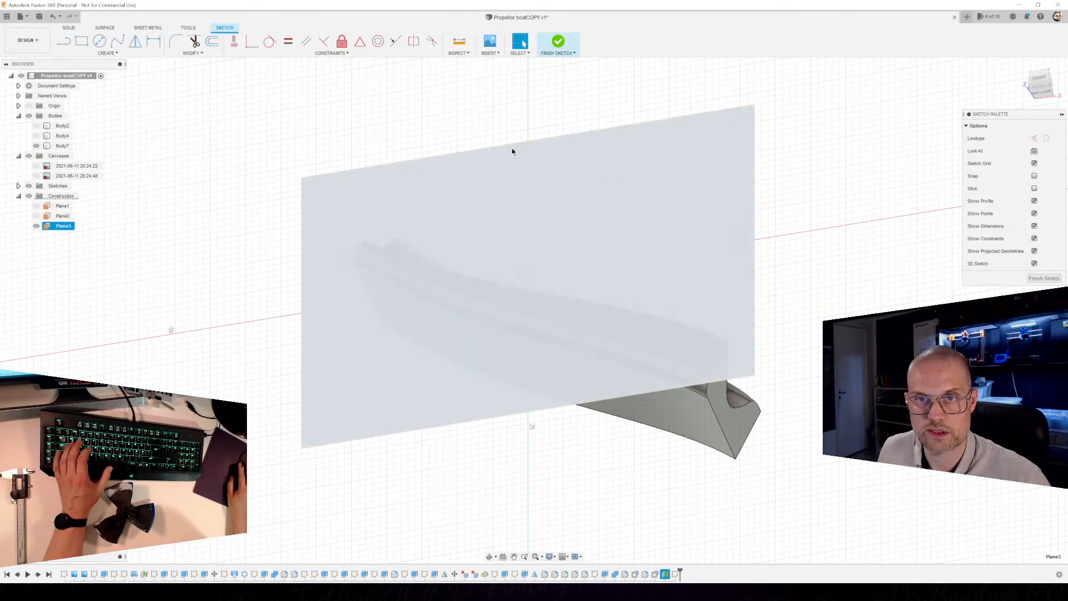
{"action": "left_click", "coordinate": [562, 40]}
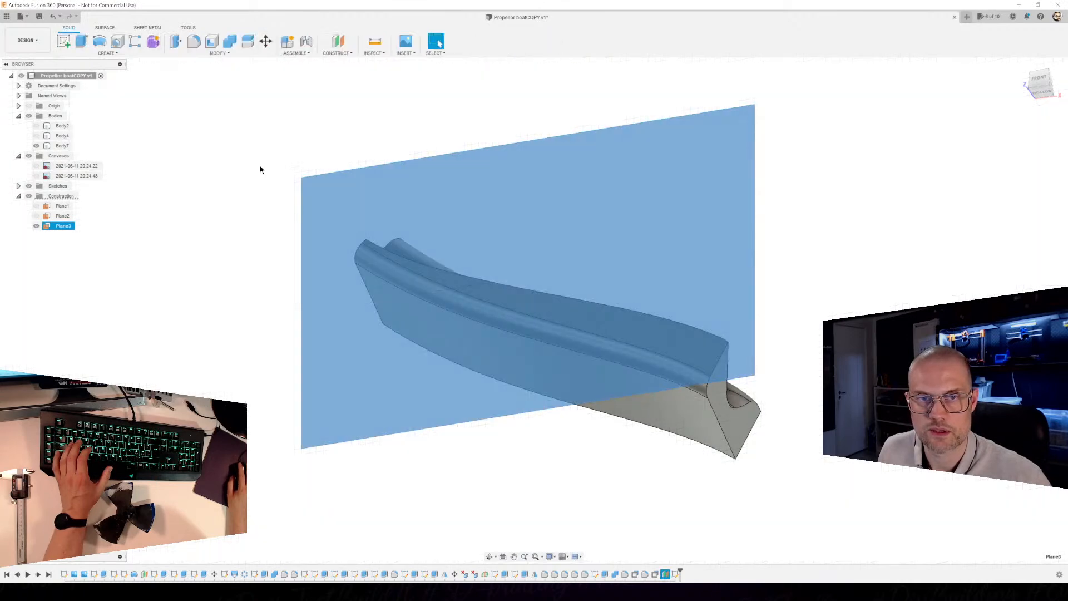
{"action": "left_click", "coordinate": [166, 300]}
{"action": "left_click", "coordinate": [355, 382]}
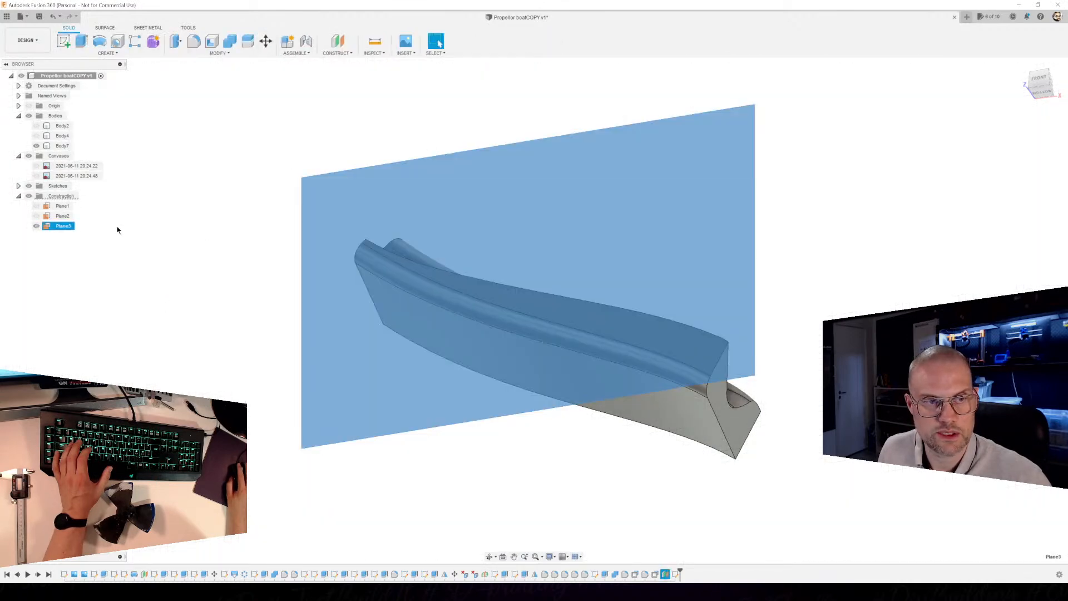
Create a sketch on the new offset plane and project the strip's long narrow side face into it.
{"action": "left_click", "coordinate": [58, 52]}
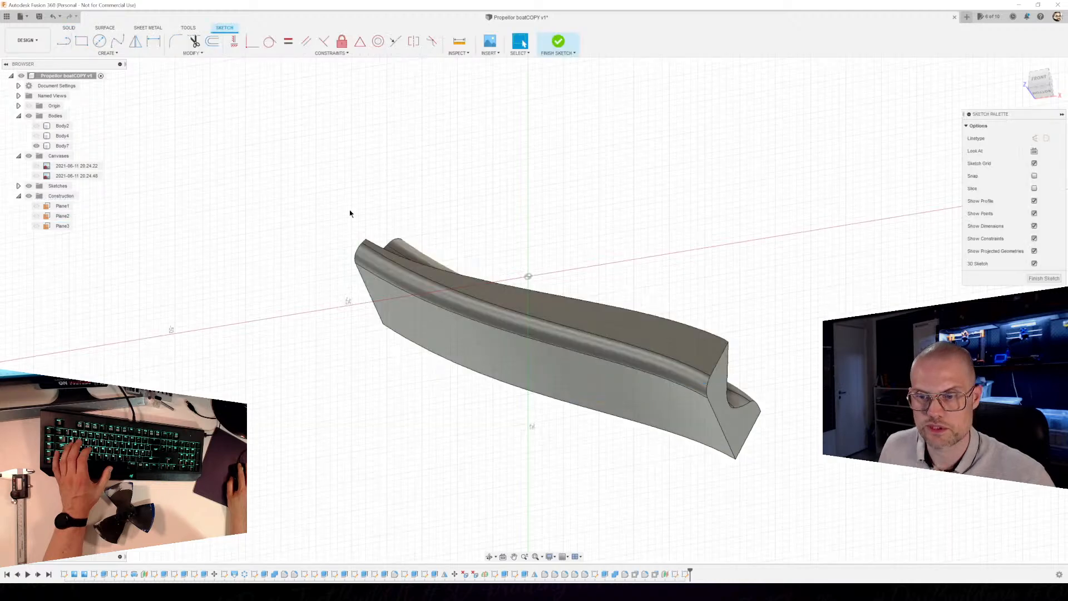
{"action": "key", "text": "p"}
{"action": "left_click", "coordinate": [555, 326]}
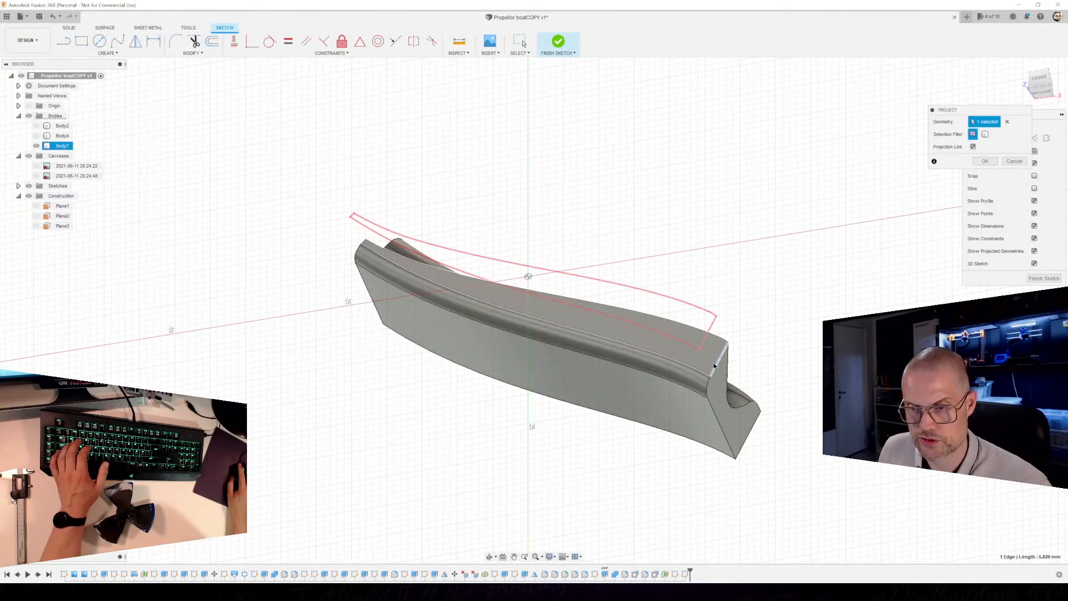
{"action": "left_click", "coordinate": [985, 162]}
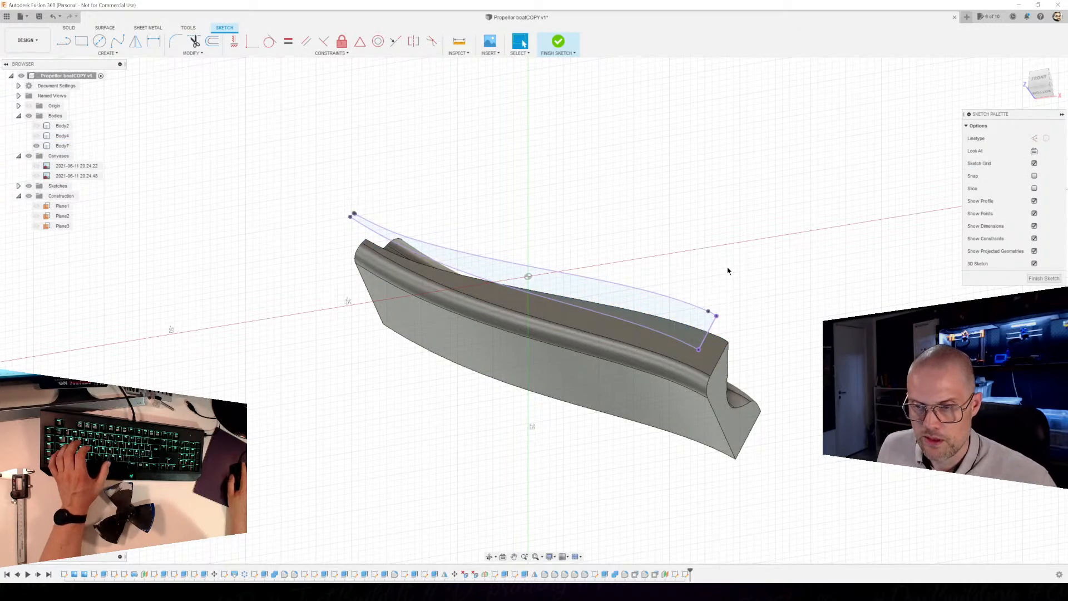
Draw a slanted line across the projected outline's hub end, from its outer end corner to the opposite long edge.
{"action": "key", "text": "l"}
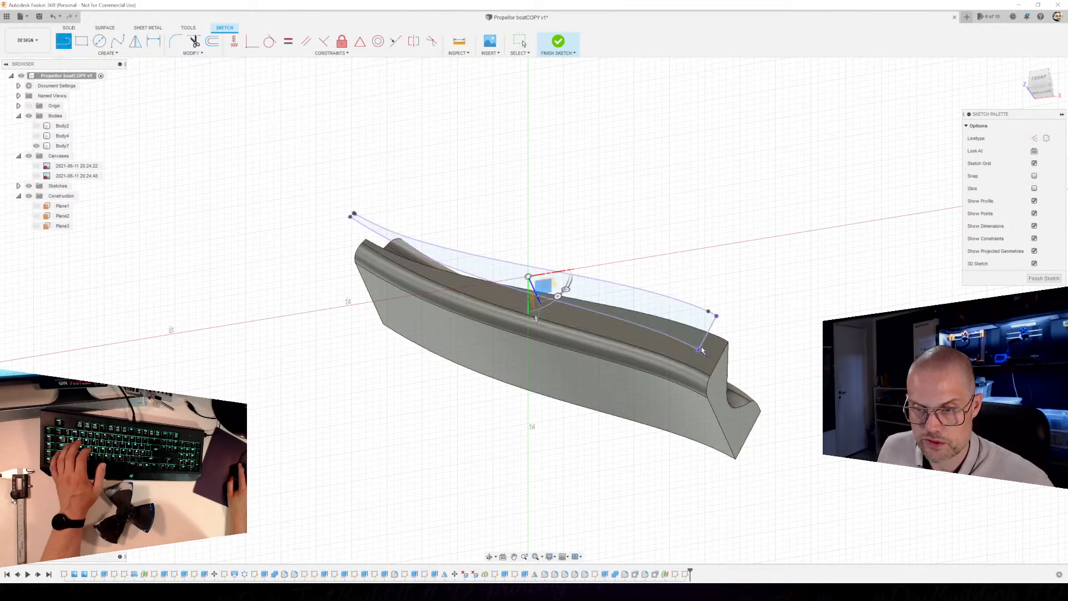
{"action": "key", "text": "Escape"}
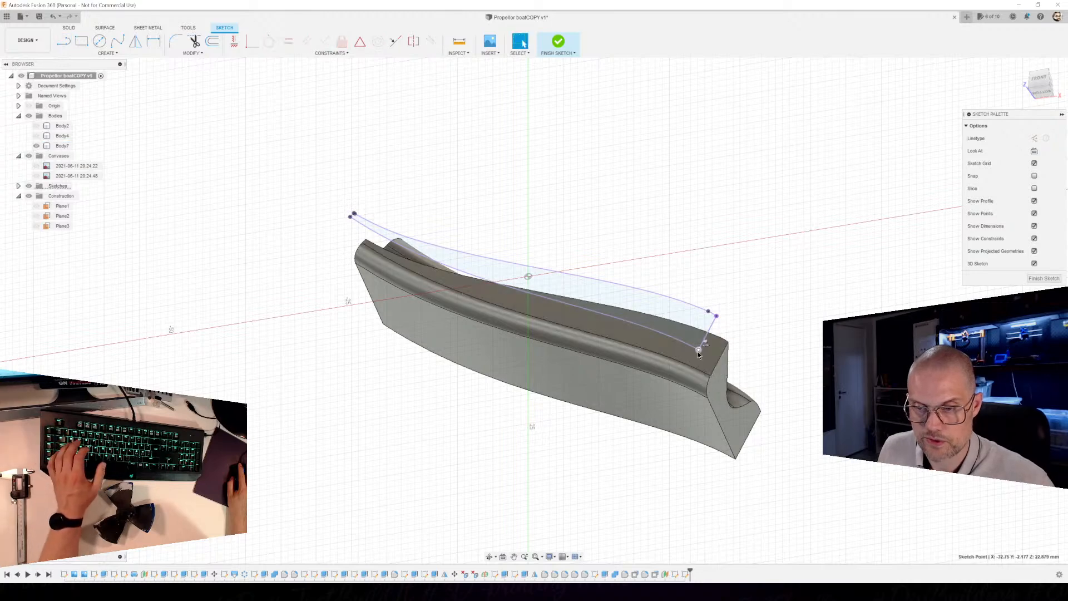
{"action": "key", "text": "l"}
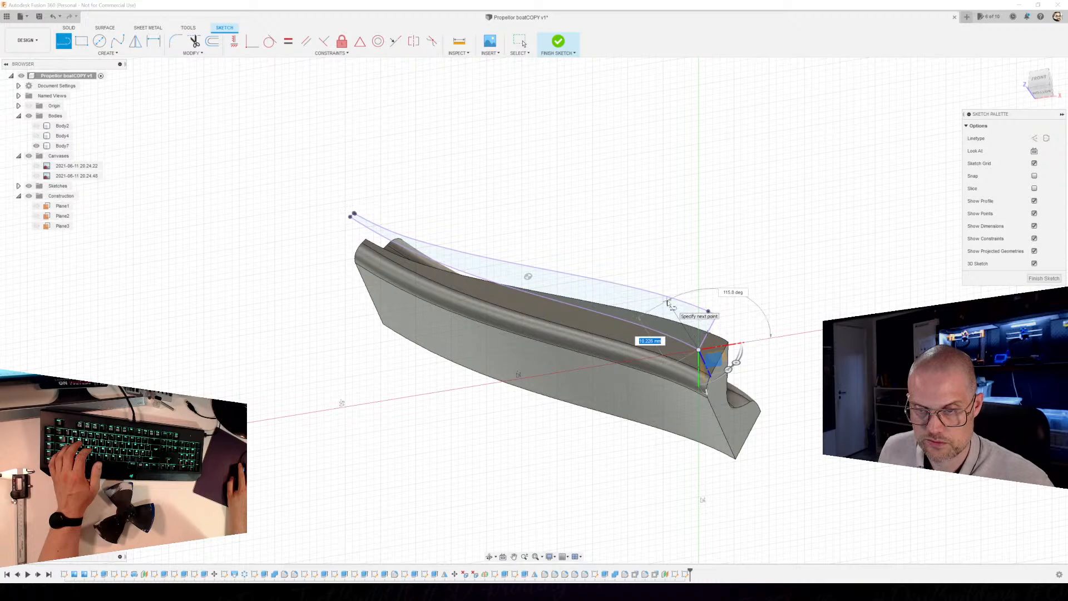
{"action": "key", "text": "Escape"}
Extrude the triangular hub-end profile as a cut about 14.15 mm into the strip.
{"action": "left_click", "coordinate": [689, 321]}
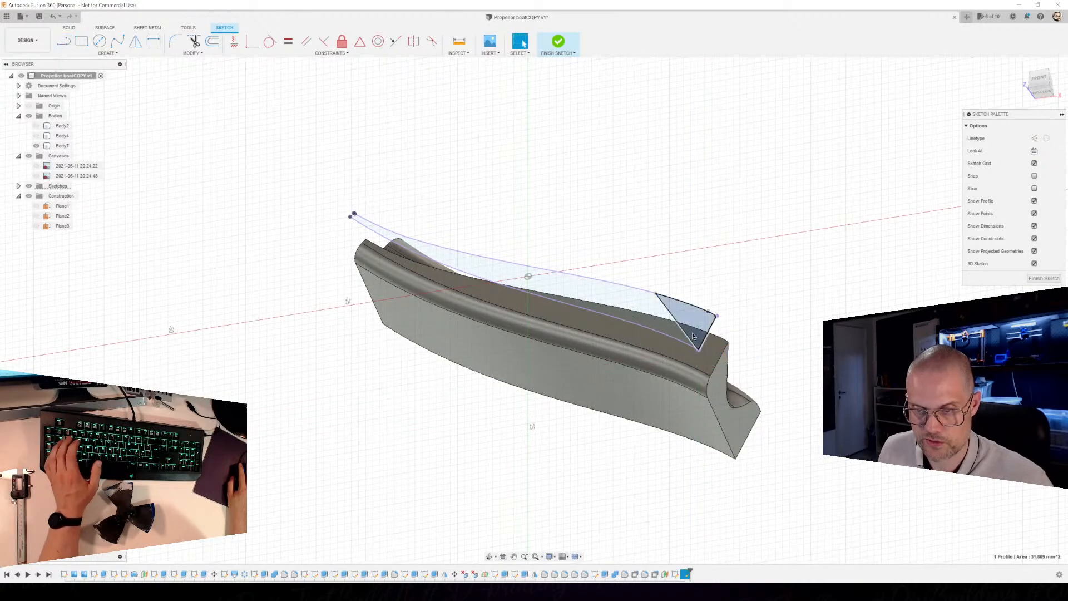
{"action": "key", "text": "e"}
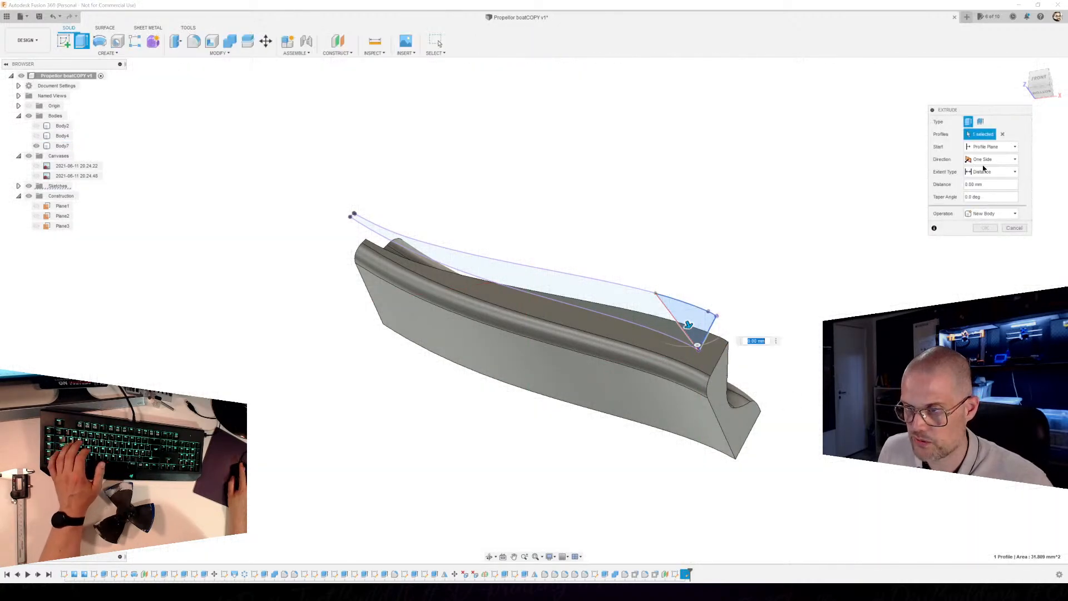
{"action": "left_click", "coordinate": [984, 192]}
{"action": "middle_click_drag", "start_coordinate": [912, 333], "coordinate": [779, 377], "text": "shift"}
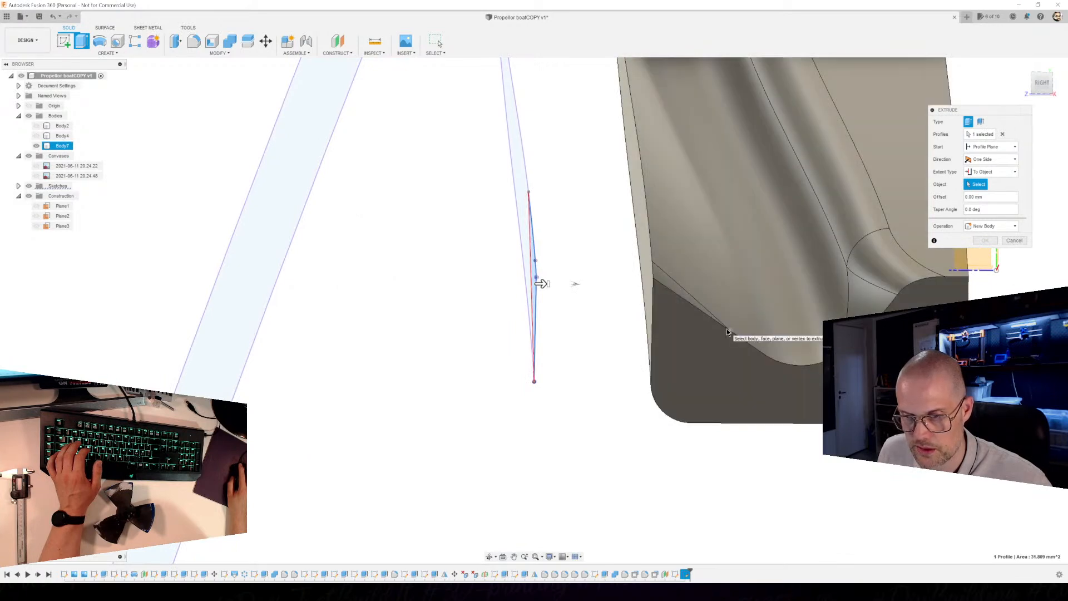
{"action": "left_click", "coordinate": [726, 329]}
{"action": "middle_click_drag", "start_coordinate": [738, 409], "coordinate": [779, 391], "text": "shift"}
{"action": "middle_click_drag", "start_coordinate": [744, 309], "coordinate": [747, 307], "text": "shift"}
{"action": "left_click_drag", "start_coordinate": [746, 307], "coordinate": [814, 310]}
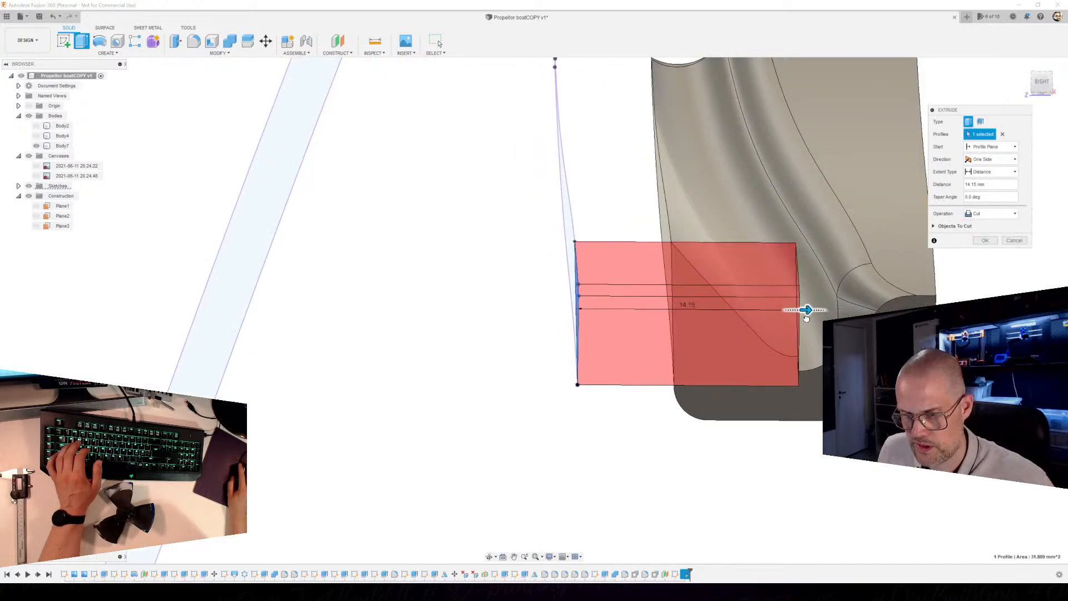
{"action": "left_click", "coordinate": [981, 244]}
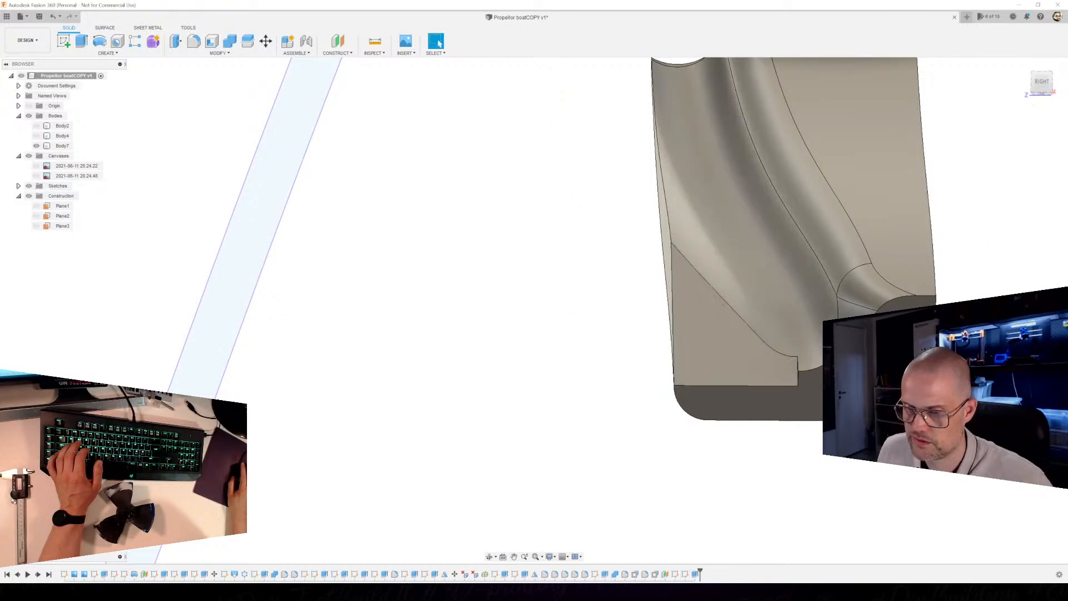
Show the propeller body and examine how the strip's trimmed hub end sits around the blade edge.
{"action": "scroll", "coordinate": [882, 390], "scroll_direction": "down", "scroll_amount": 3}
{"action": "middle_click_drag", "start_coordinate": [882, 384], "coordinate": [982, 389], "text": "shift"}
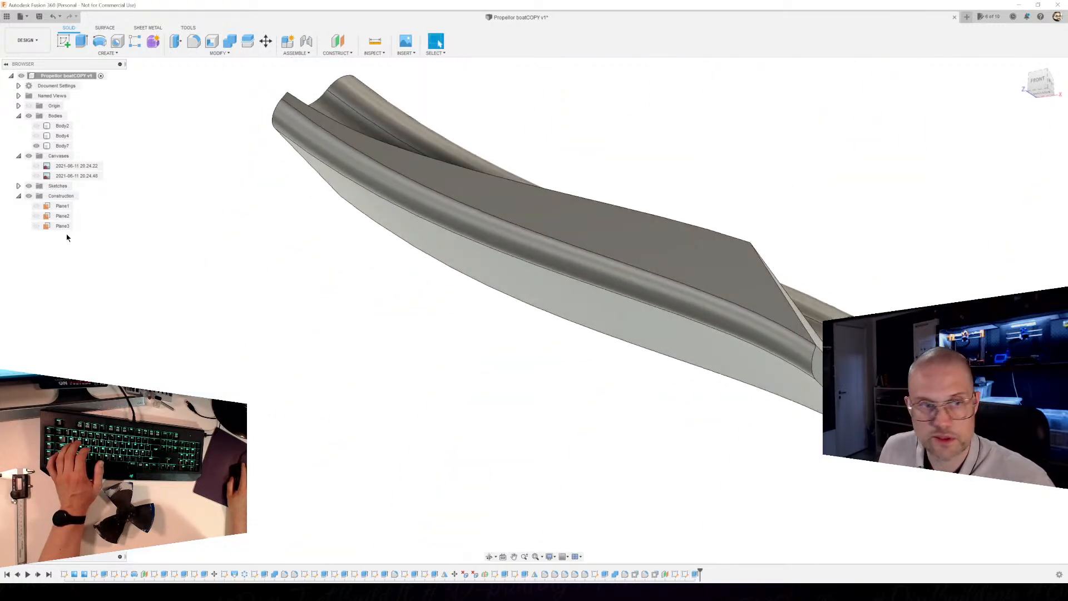
{"action": "left_click", "coordinate": [35, 135]}
{"action": "scroll", "coordinate": [449, 380], "scroll_direction": "down", "scroll_amount": 3}
{"action": "middle_click_drag", "start_coordinate": [482, 342], "coordinate": [852, 333], "text": "shift"}
{"action": "scroll", "coordinate": [768, 307], "scroll_direction": "down", "scroll_amount": 3}
{"action": "middle_click_drag", "start_coordinate": [789, 260], "coordinate": [789, 308], "text": "shift"}
{"action": "scroll", "coordinate": [789, 308], "scroll_direction": "up", "scroll_amount": 3}
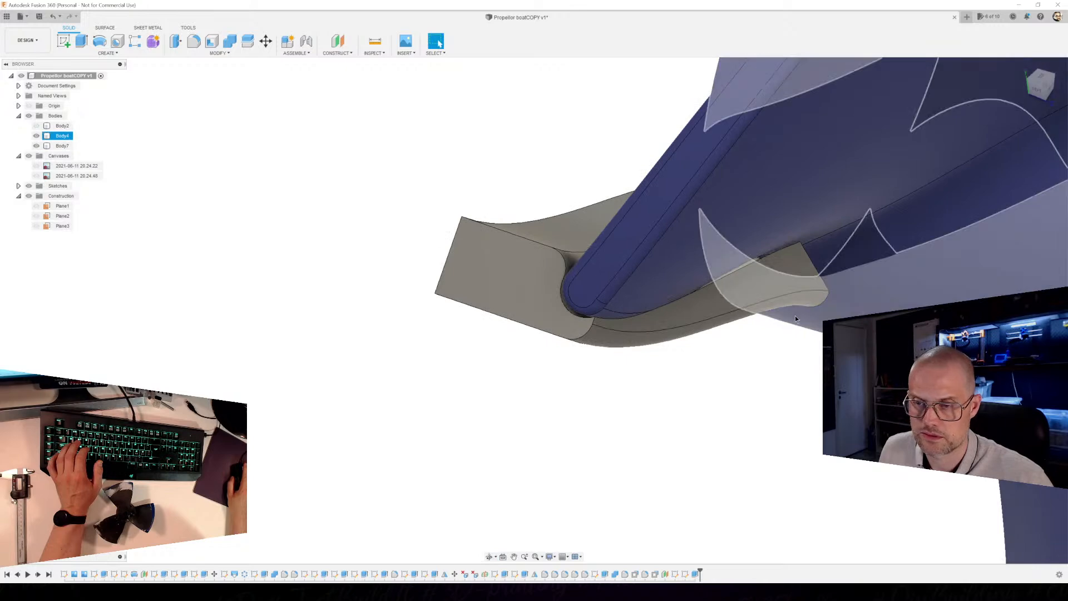
Try to fillet the two connected edges of the trimmed side wall along the blade with a radius of about 1 mm.
{"action": "key", "text": "f"}
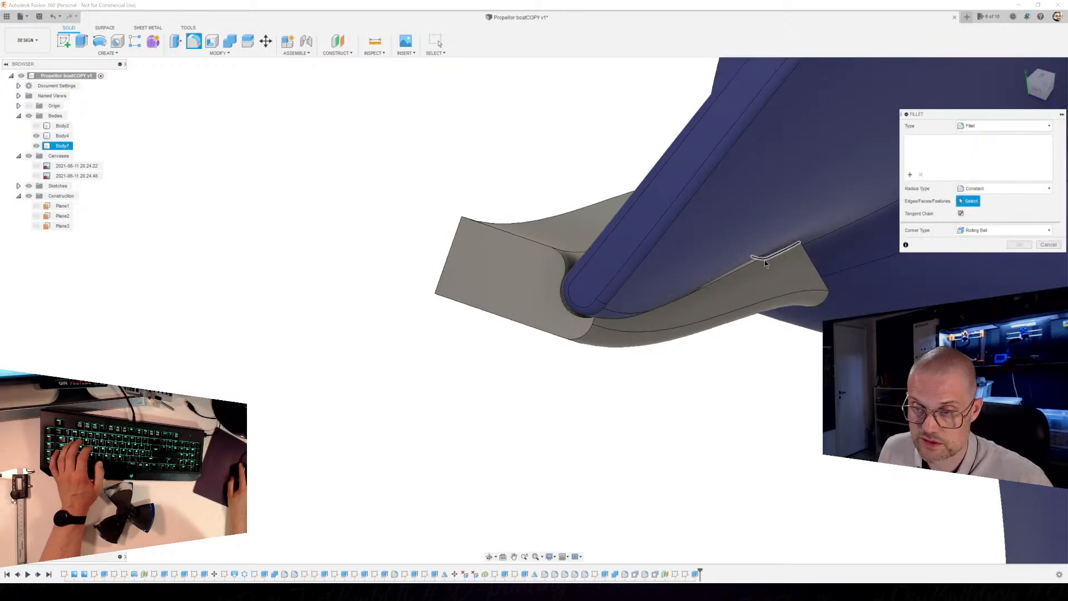
{"action": "left_click", "coordinate": [763, 255]}
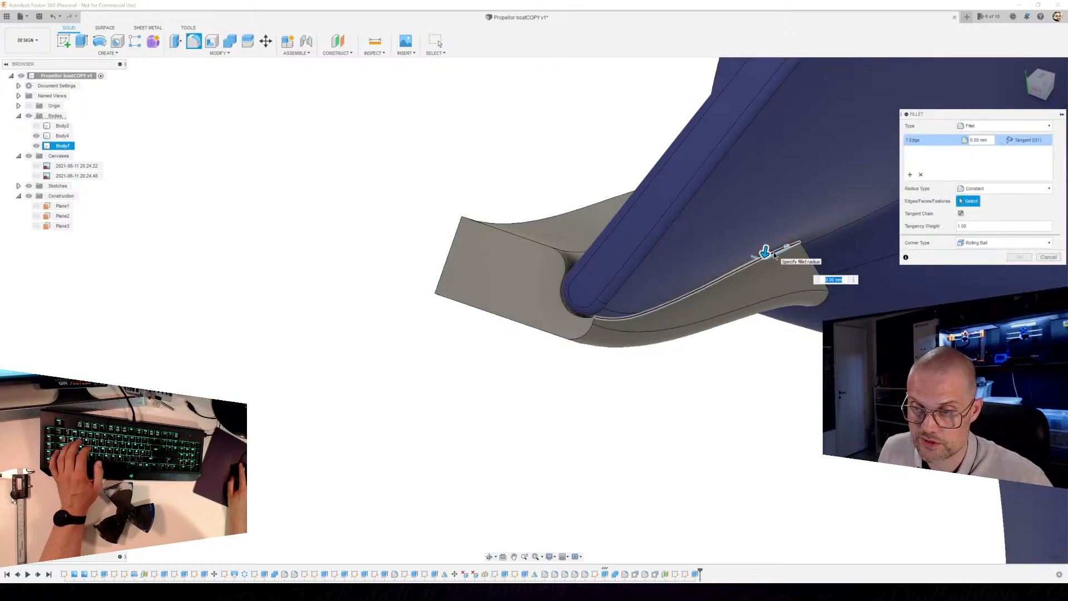
{"action": "left_click", "coordinate": [760, 259]}
{"action": "mouse_move", "coordinate": [764, 252]}
{"action": "left_mouse_down"}
{"action": "mouse_move", "coordinate": [757, 277]}
{"action": "mouse_move", "coordinate": [759, 266]}
{"action": "left_mouse_up"}
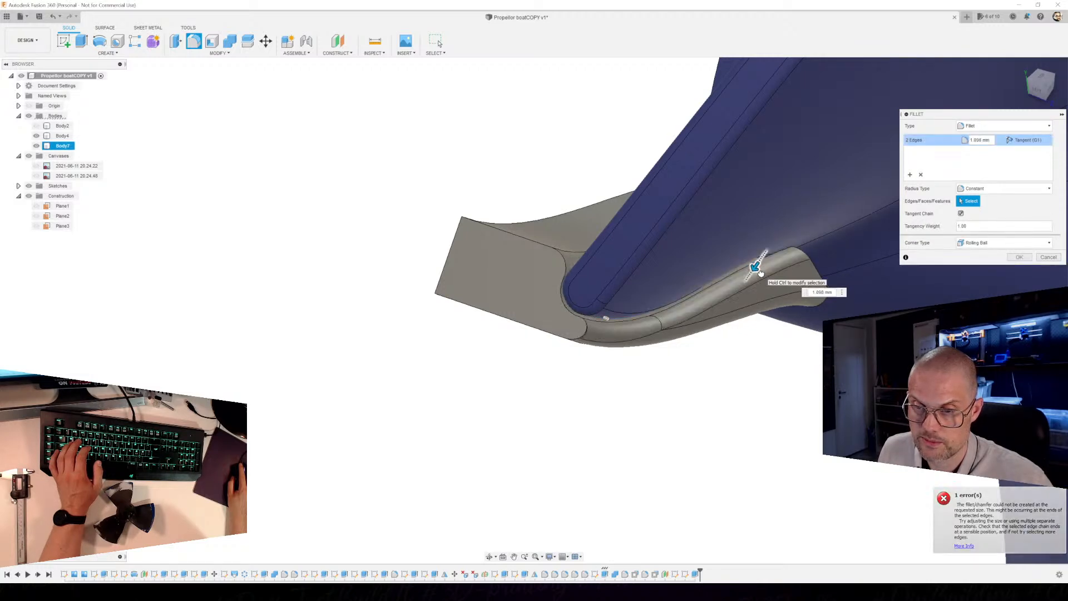
{"action": "middle_click_drag", "start_coordinate": [782, 386], "coordinate": [758, 275], "text": "shift"}
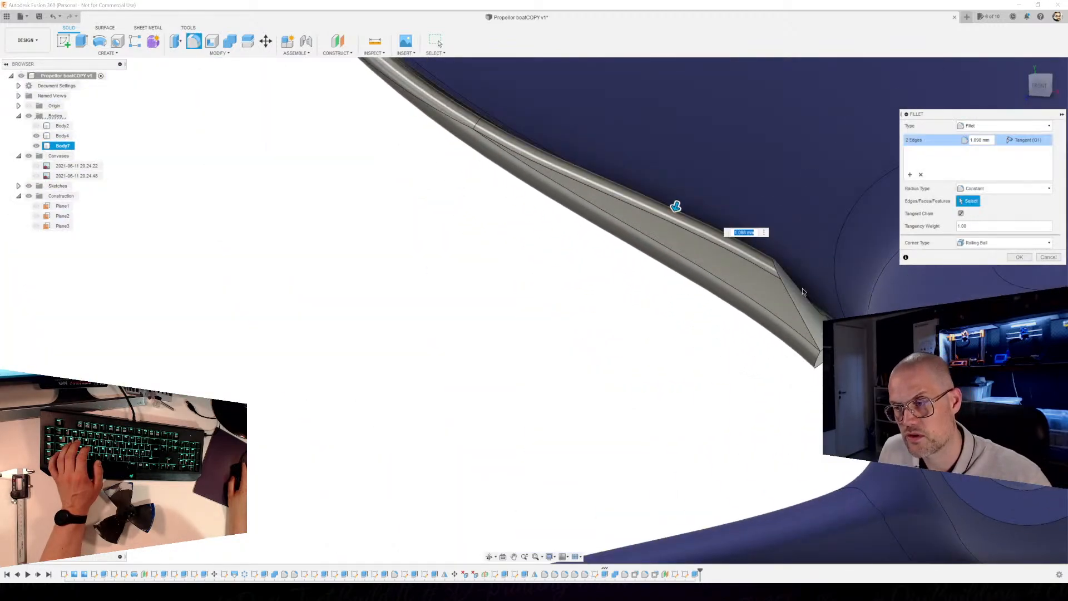
Undo the fillet attempt, the showing of the propeller body and the hub-end cut, returning to the corner-line sketch.
{"action": "key", "text": "ctrl+z"}
{"action": "key", "text": "ctrl+z"}
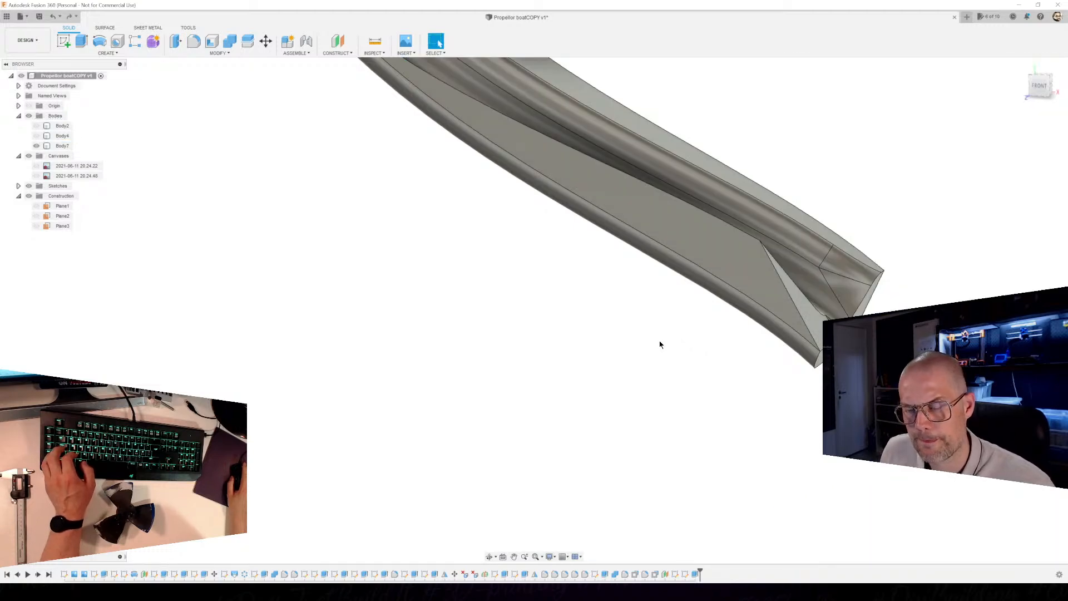
{"action": "key", "text": "ctrl+z"}
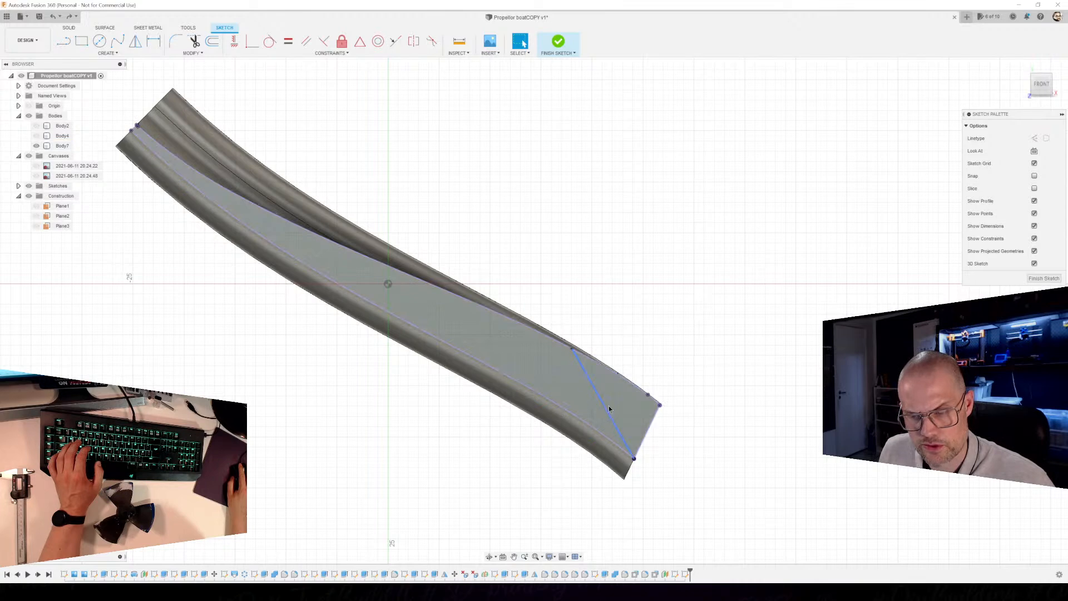
Draw a long line from the projected outline's far end on the groove-side edge to the lower part of the slanted hub-end line.
{"action": "key", "text": "l"}
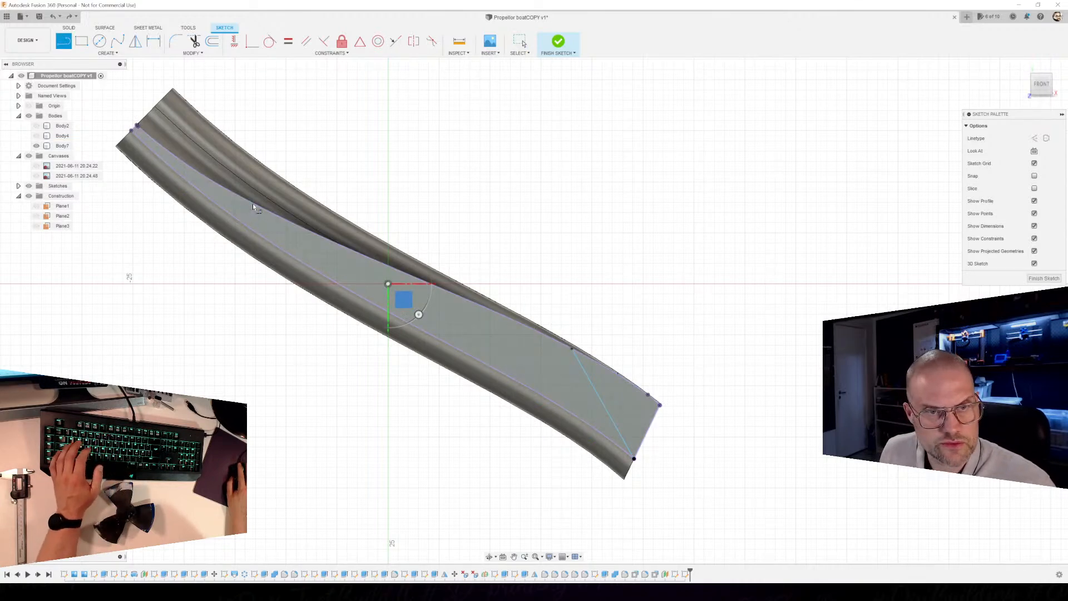
{"action": "left_click", "coordinate": [145, 130]}
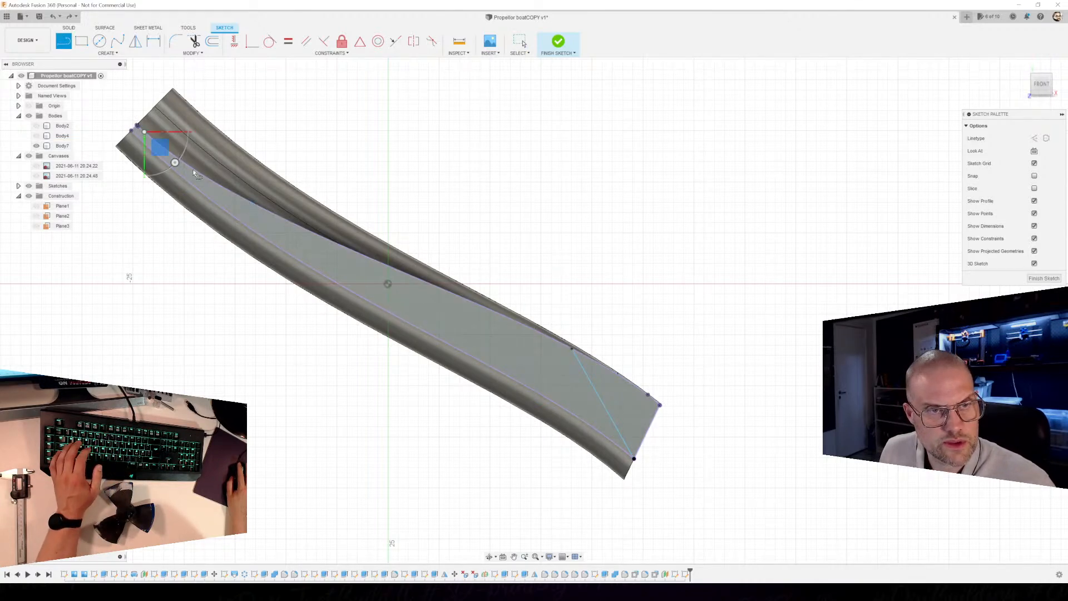
{"action": "left_click", "coordinate": [612, 421]}
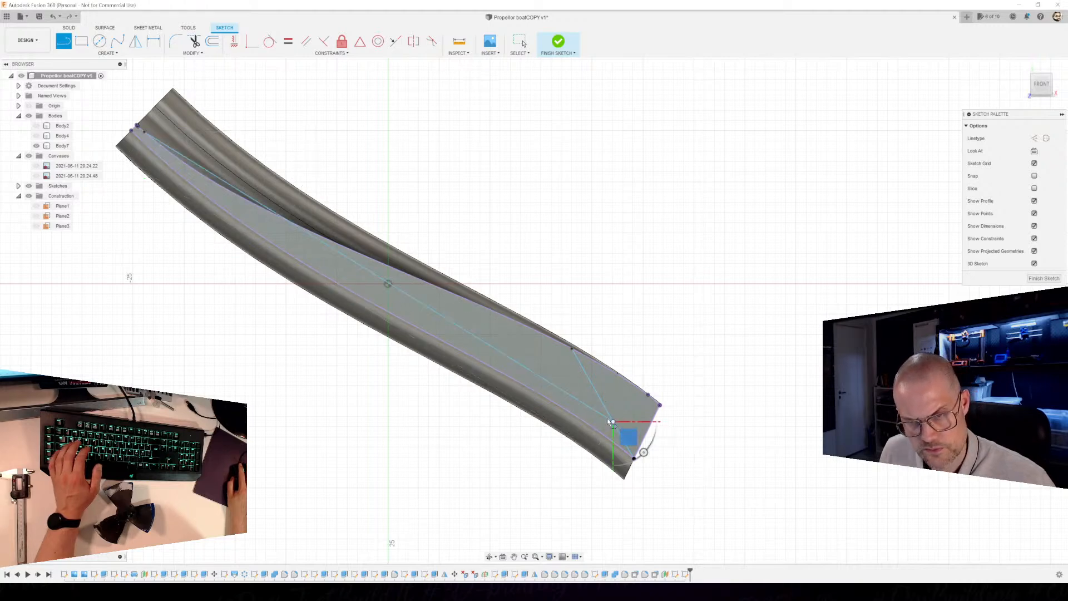
{"action": "key", "text": "Escape"}
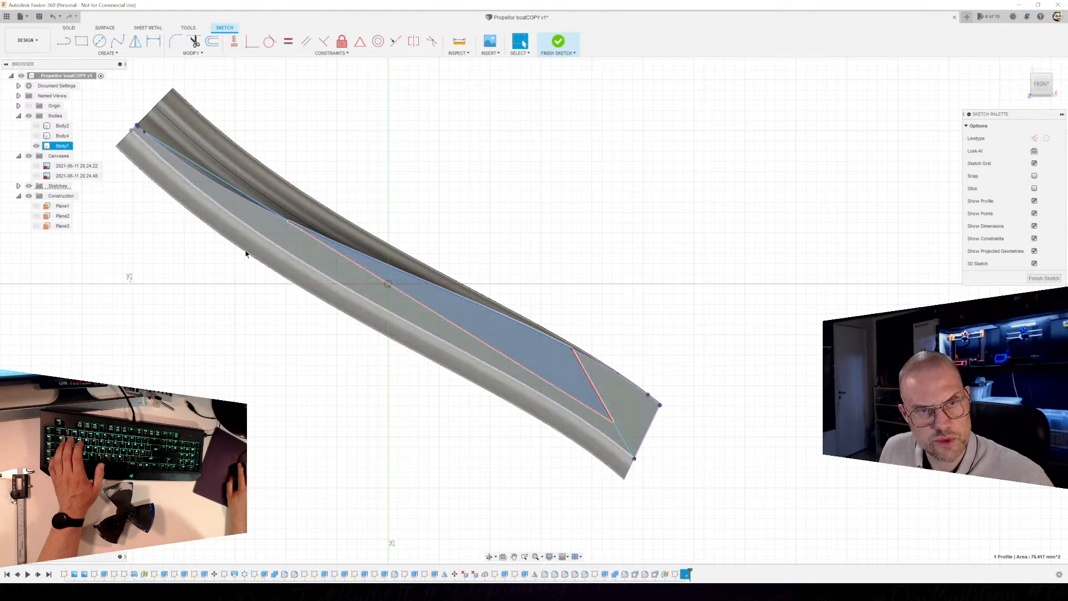
Cut the strip's groove-side wall with the two corner-line sketch profiles to a distance of about 11.7 mm.
{"action": "left_click", "coordinate": [631, 413]}
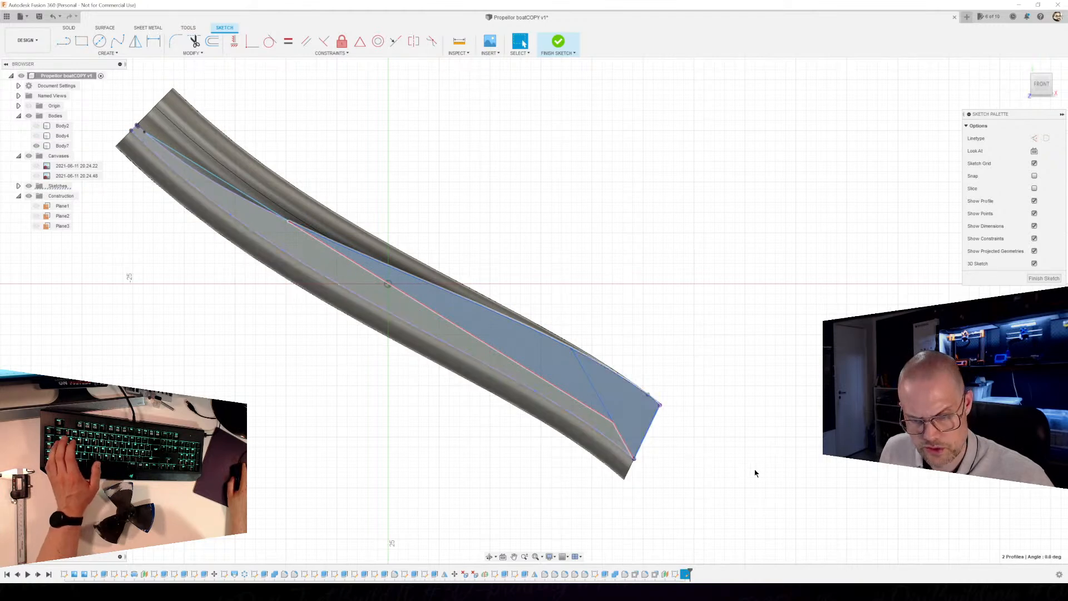
{"action": "key", "text": "e"}
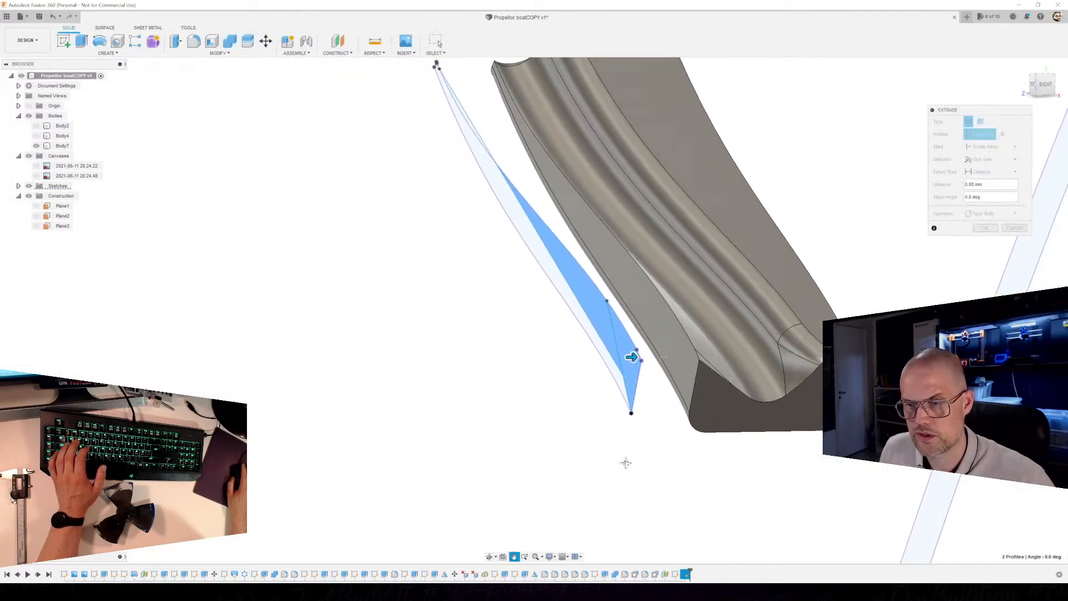
{"action": "left_click_drag", "start_coordinate": [571, 399], "coordinate": [683, 414]}
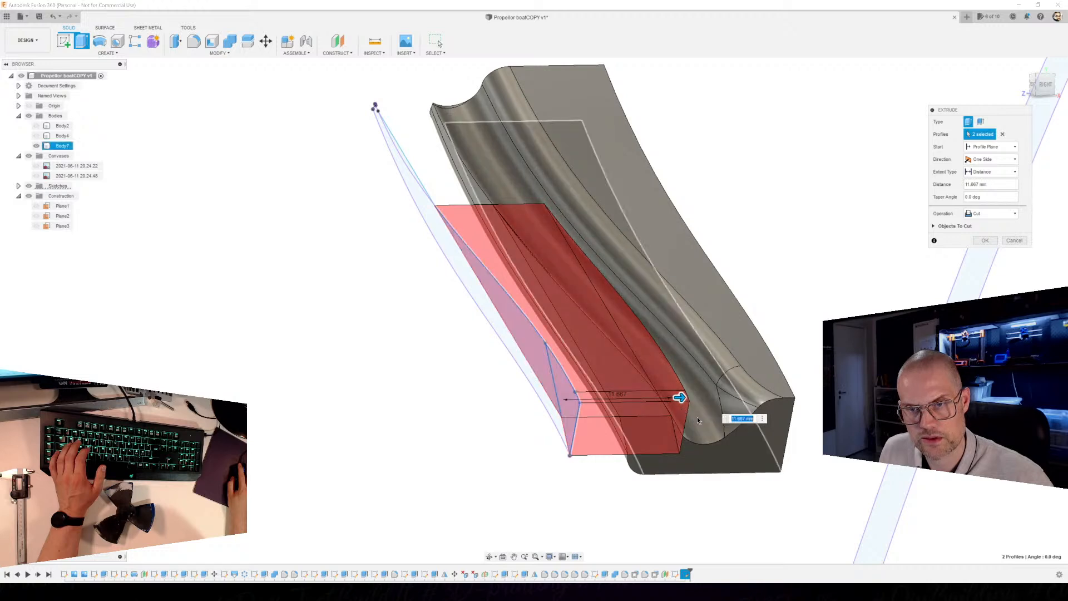
{"action": "left_click", "coordinate": [985, 241]}
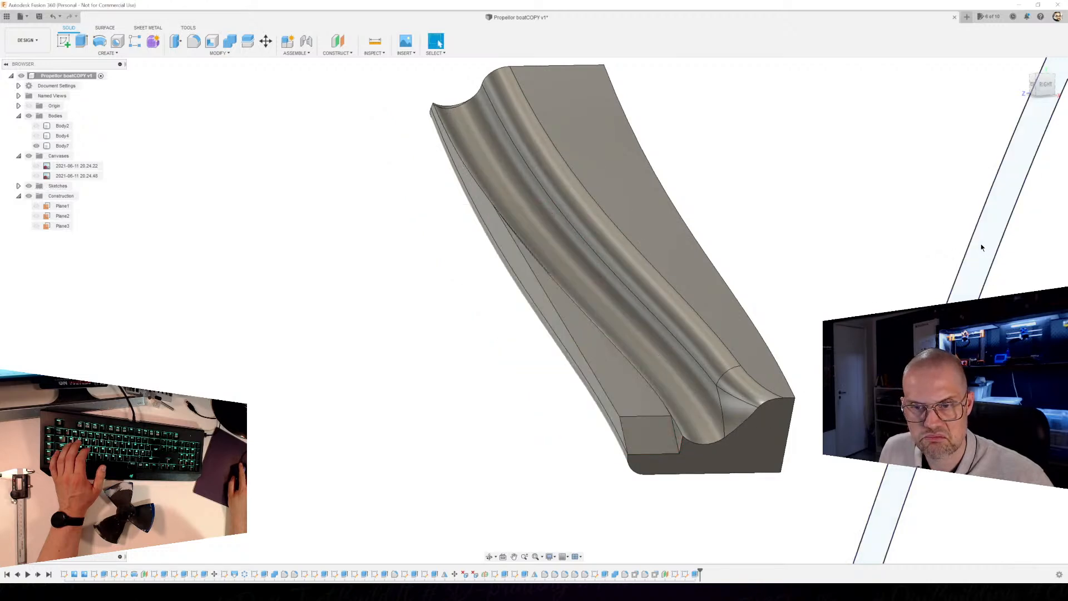
Cut away the leftover corner beside the hub end by extruding its small end face about 4.1 mm into the groove.
{"action": "middle_click_drag", "start_coordinate": [665, 479], "coordinate": [704, 479], "text": "shift"}
{"action": "scroll", "coordinate": [690, 447], "scroll_direction": "up", "scroll_amount": 4}
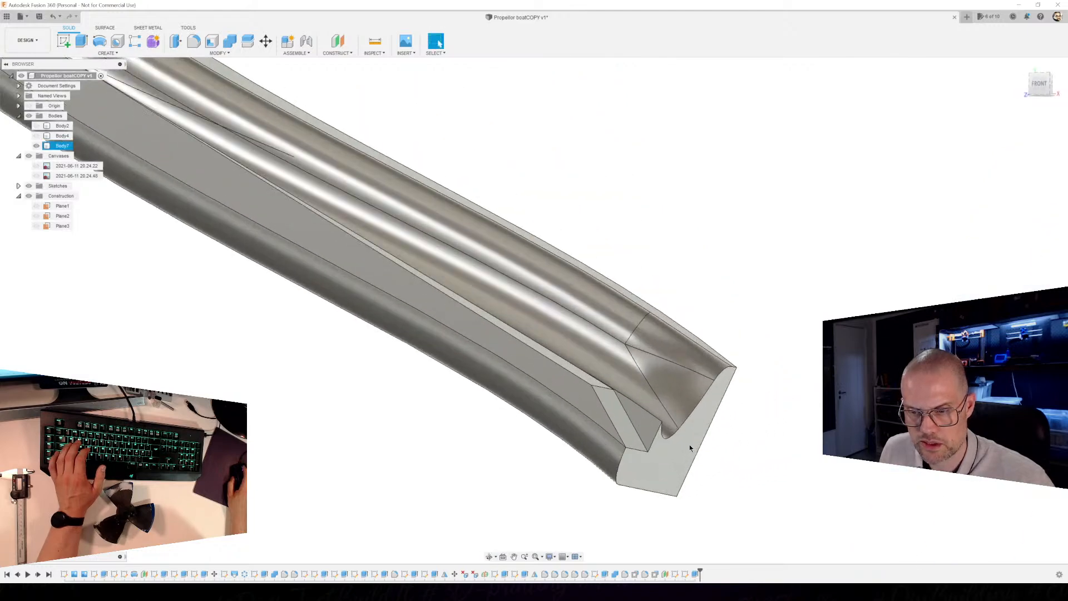
{"action": "key", "text": "e"}
{"action": "middle_click_drag", "start_coordinate": [681, 455], "coordinate": [617, 493], "text": "shift"}
{"action": "left_click_drag", "start_coordinate": [519, 440], "coordinate": [590, 432]}
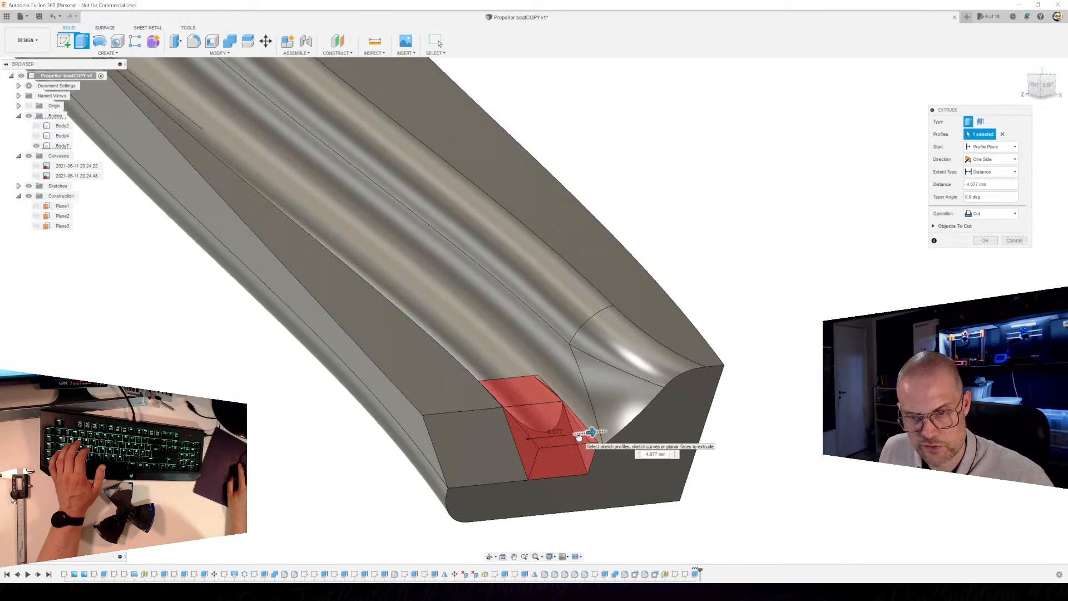
{"action": "left_click", "coordinate": [987, 240]}
Examine the trimmed hub end and the thin leftover edge along the strip's groove-side wall.
{"action": "scroll", "coordinate": [745, 368], "scroll_direction": "down", "scroll_amount": 2}
{"action": "scroll", "coordinate": [603, 442], "scroll_direction": "down", "scroll_amount": 2}
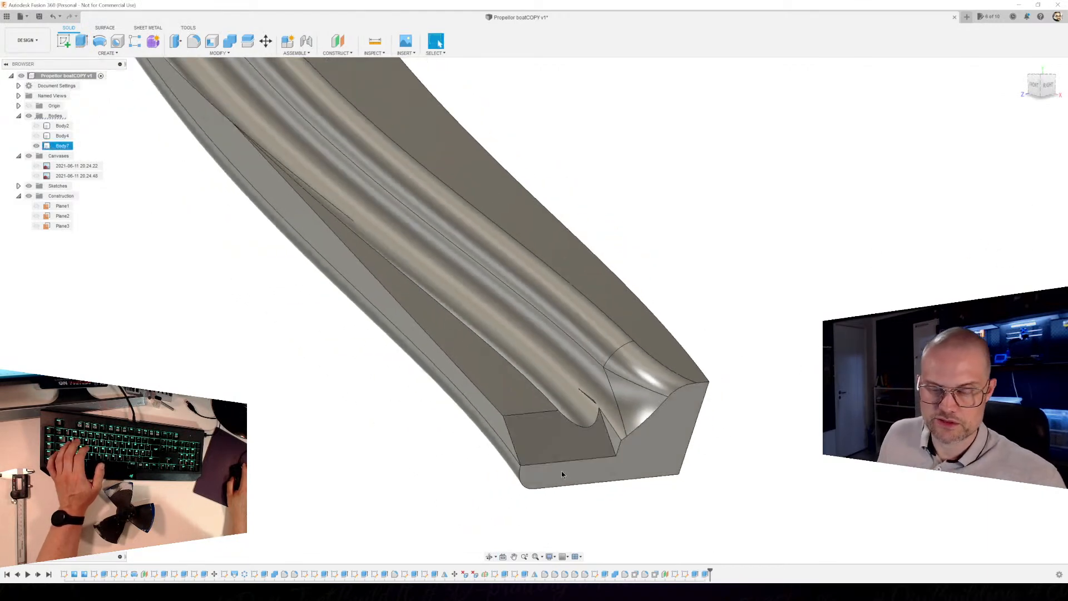
{"action": "middle_click_drag", "start_coordinate": [590, 475], "coordinate": [582, 452], "text": "shift"}
{"action": "scroll", "coordinate": [582, 453], "scroll_direction": "down", "scroll_amount": 4}
{"action": "middle_click_drag", "start_coordinate": [535, 419], "coordinate": [594, 431], "text": "shift"}
{"action": "scroll", "coordinate": [384, 308], "scroll_direction": "up", "scroll_amount": 3}
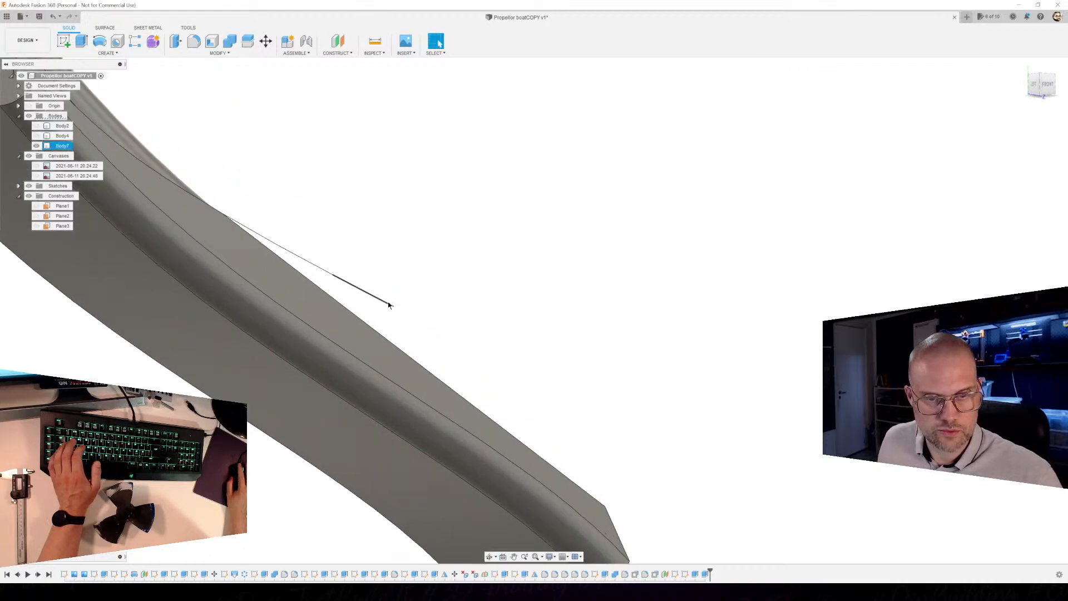
{"action": "left_click", "coordinate": [387, 304]}
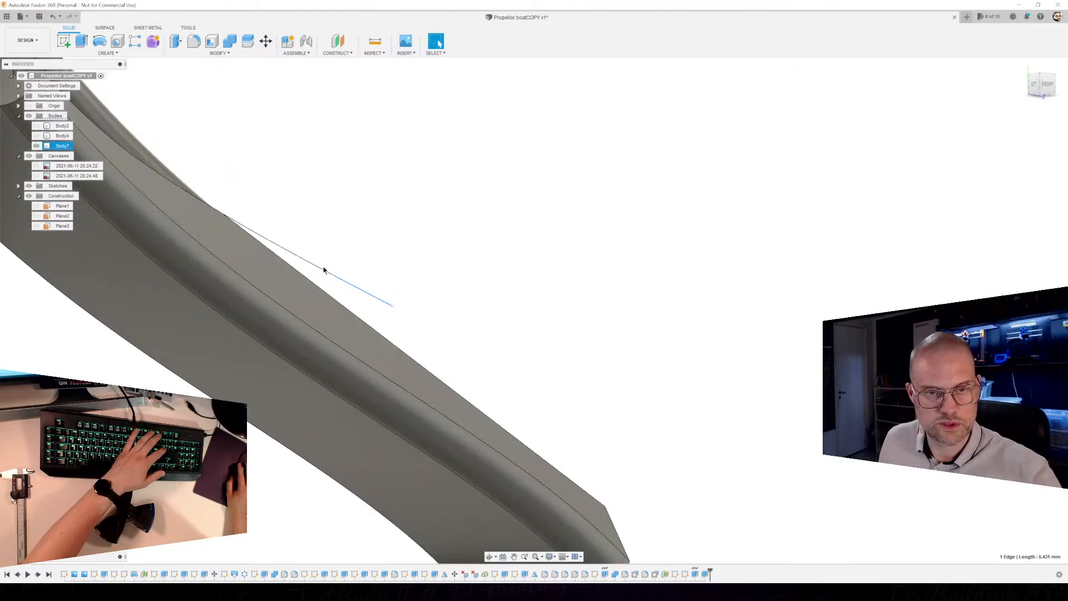
{"action": "middle_click_drag", "start_coordinate": [345, 314], "coordinate": [419, 298], "text": "shift"}
Start a sketch on the trimmed side face and try to project that face and the groove face into it.
{"action": "left_click", "coordinate": [418, 298]}
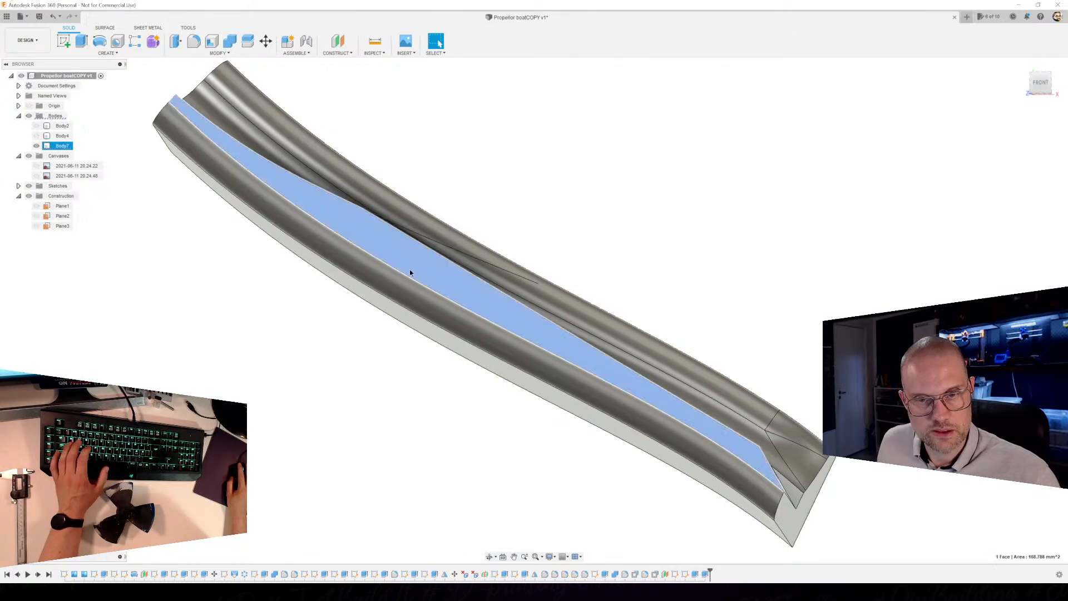
{"action": "left_click", "coordinate": [63, 38]}
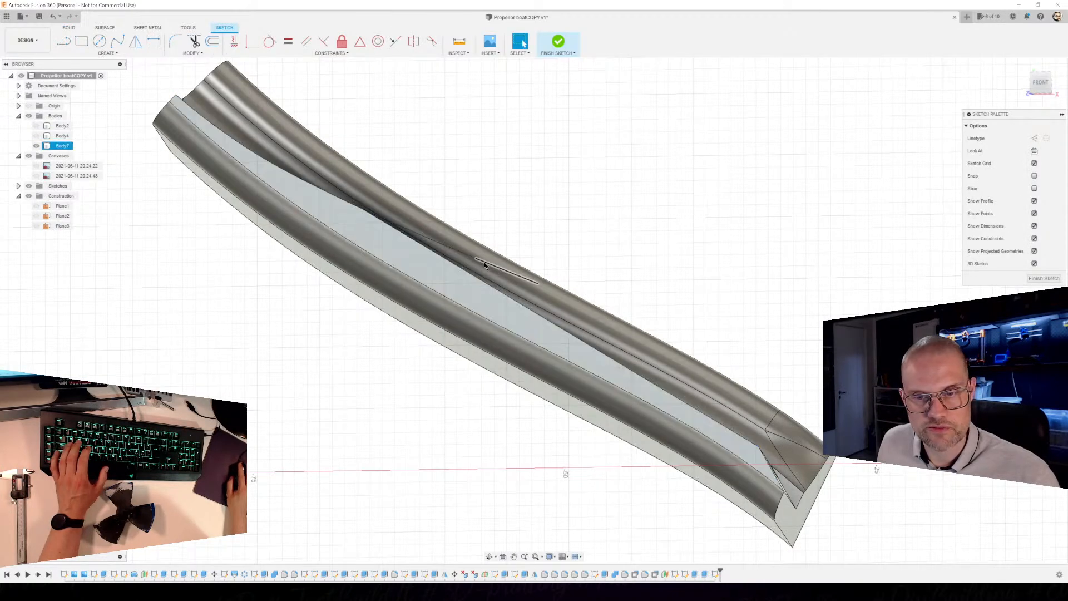
{"action": "left_click", "coordinate": [1040, 83]}
{"action": "middle_click_drag", "start_coordinate": [391, 216], "coordinate": [675, 431]}
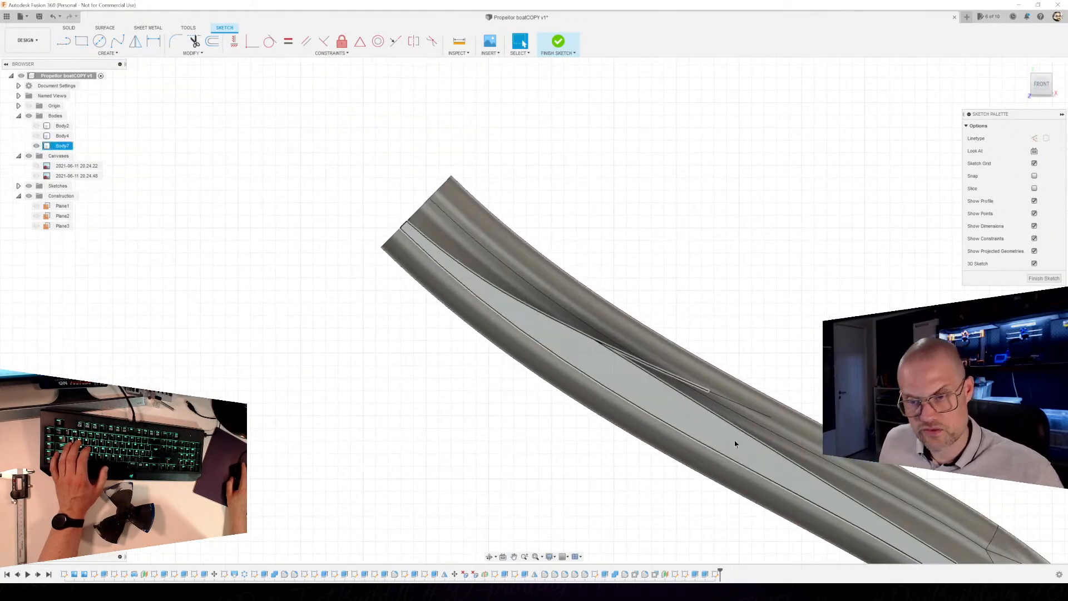
{"action": "scroll", "coordinate": [675, 430], "scroll_direction": "up", "scroll_amount": 4}
{"action": "left_click", "coordinate": [653, 380]}
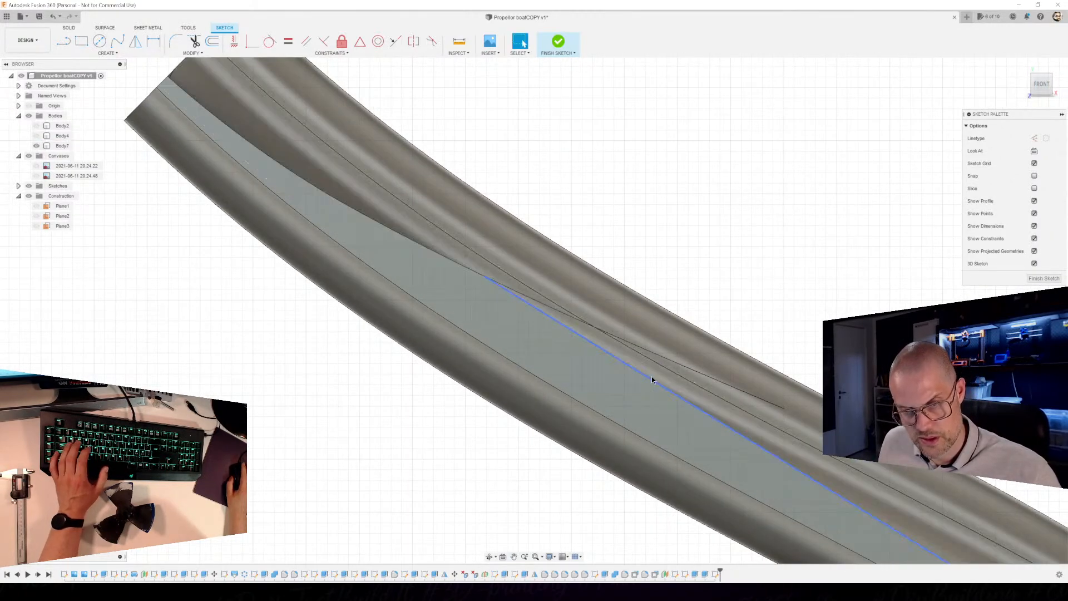
{"action": "key", "text": "p"}
{"action": "left_click", "coordinate": [644, 404]}
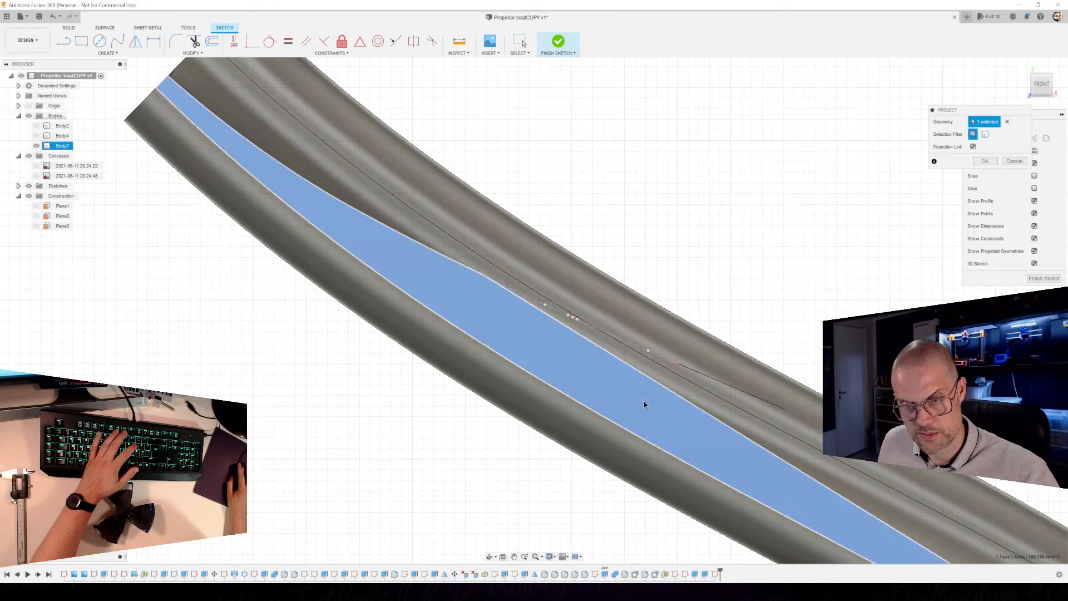
{"action": "left_click", "coordinate": [643, 322]}
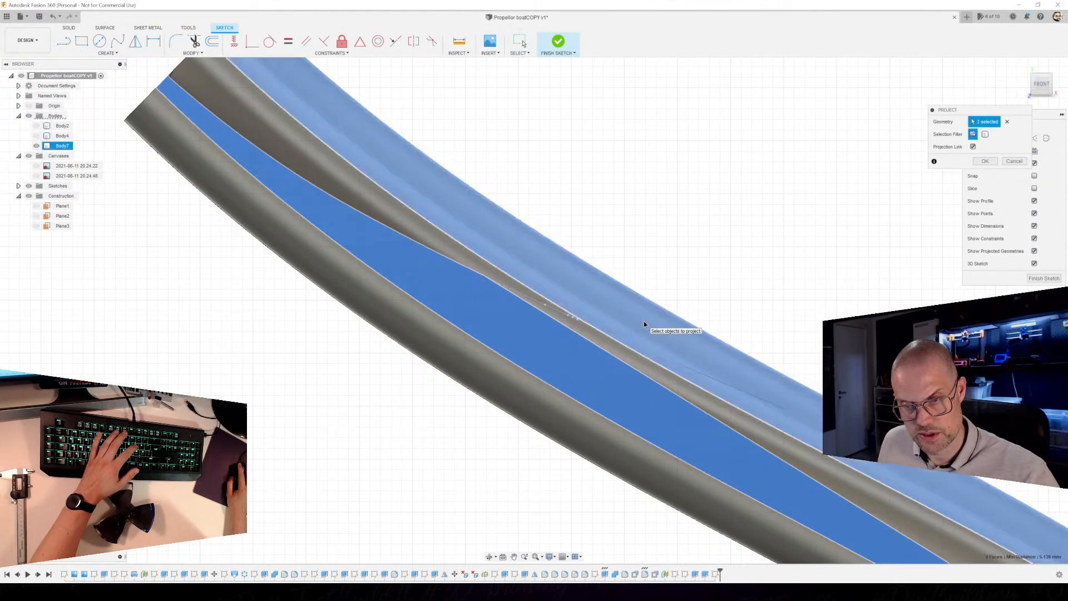
{"action": "key", "text": "Escape"}
Undo the new sketch and both cuts, returning to the corner-line sketch.
{"action": "key", "text": "ctrl+z"}
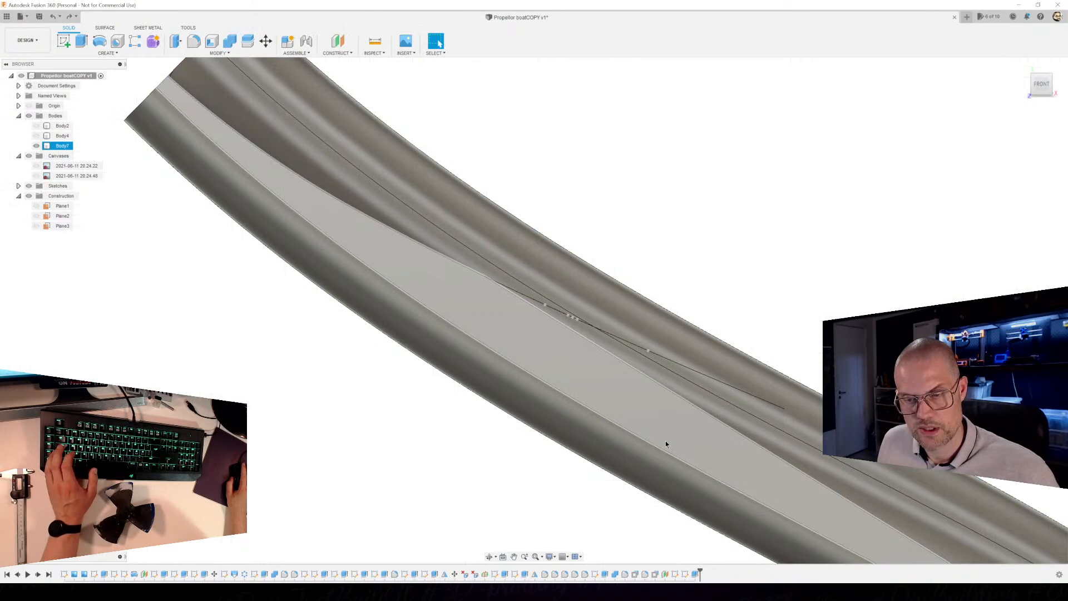
{"action": "key", "text": "ctrl+z"}
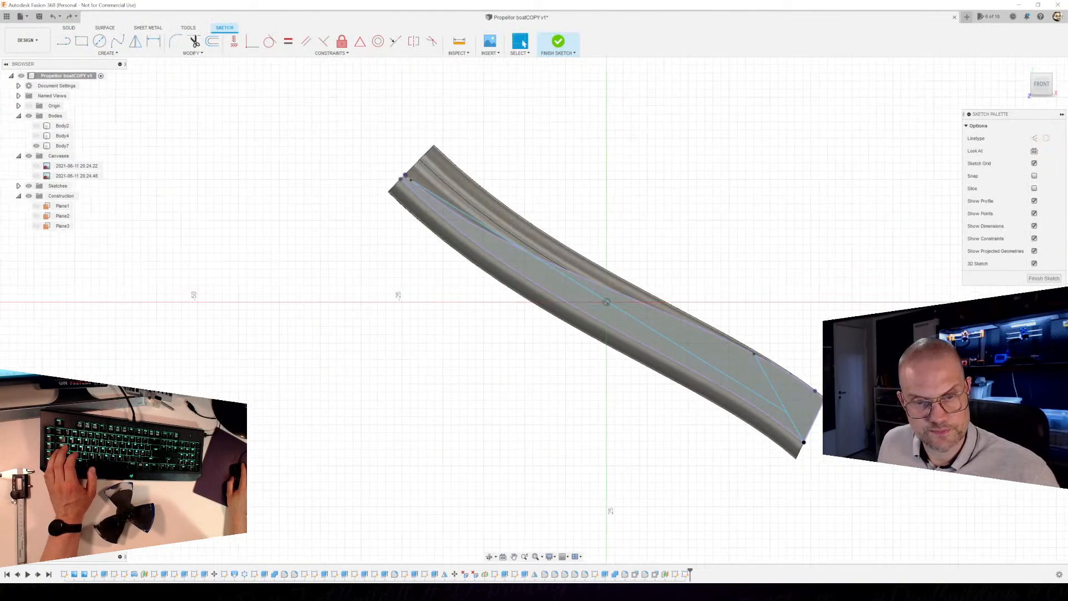
{"action": "middle_click_drag", "start_coordinate": [695, 443], "coordinate": [592, 434]}
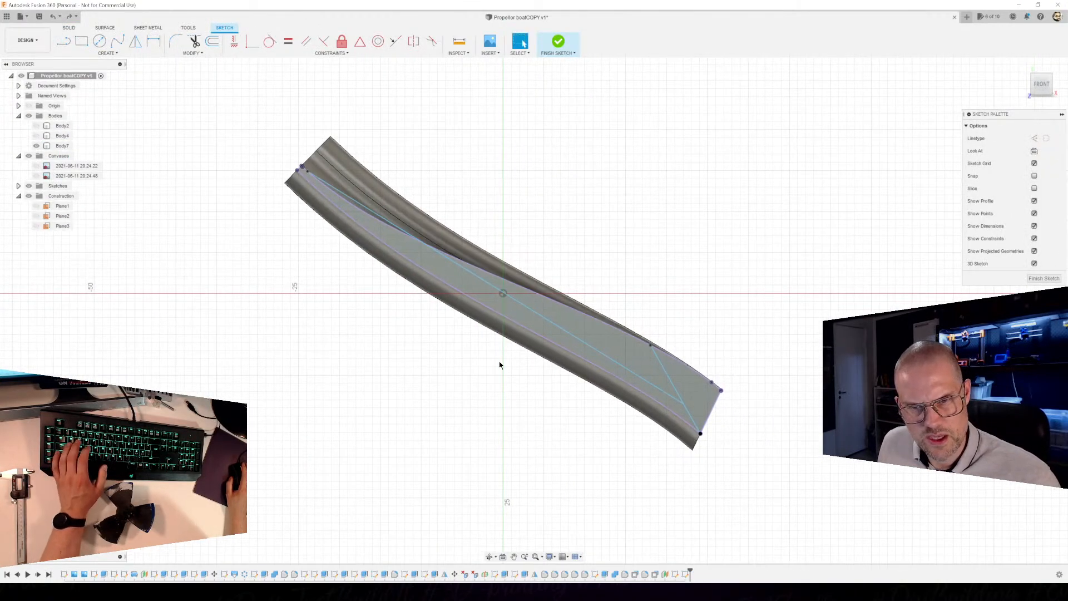
Offset the projected side-wall outline outward by about 0.9 mm.
{"action": "scroll", "coordinate": [513, 265], "scroll_direction": "up", "scroll_amount": 3}
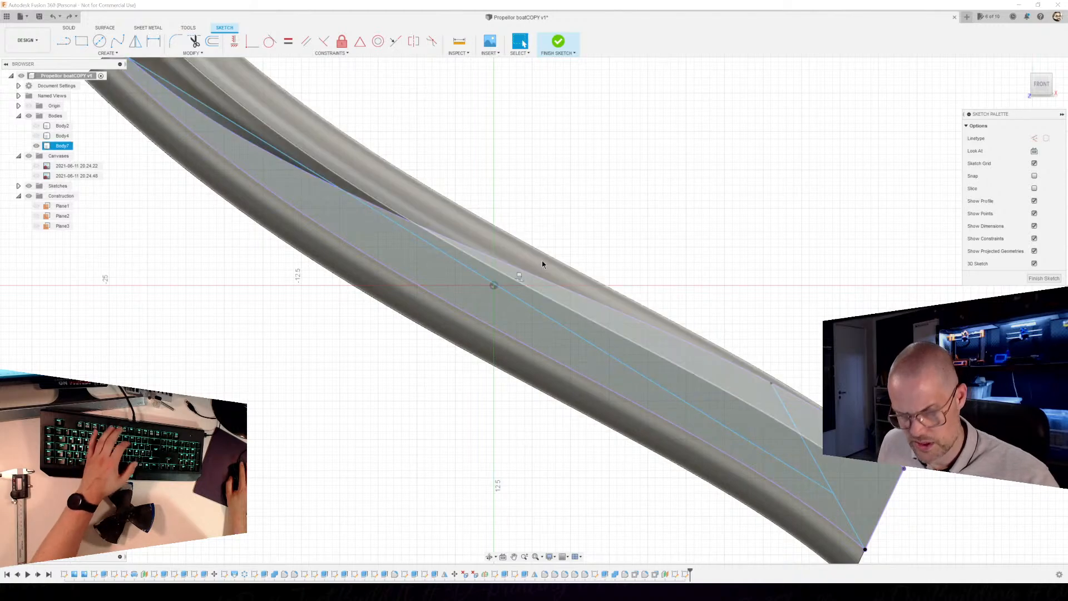
{"action": "key", "text": "o"}
{"action": "left_click", "coordinate": [543, 282]}
{"action": "left_click_drag", "start_coordinate": [538, 294], "coordinate": [548, 265]}
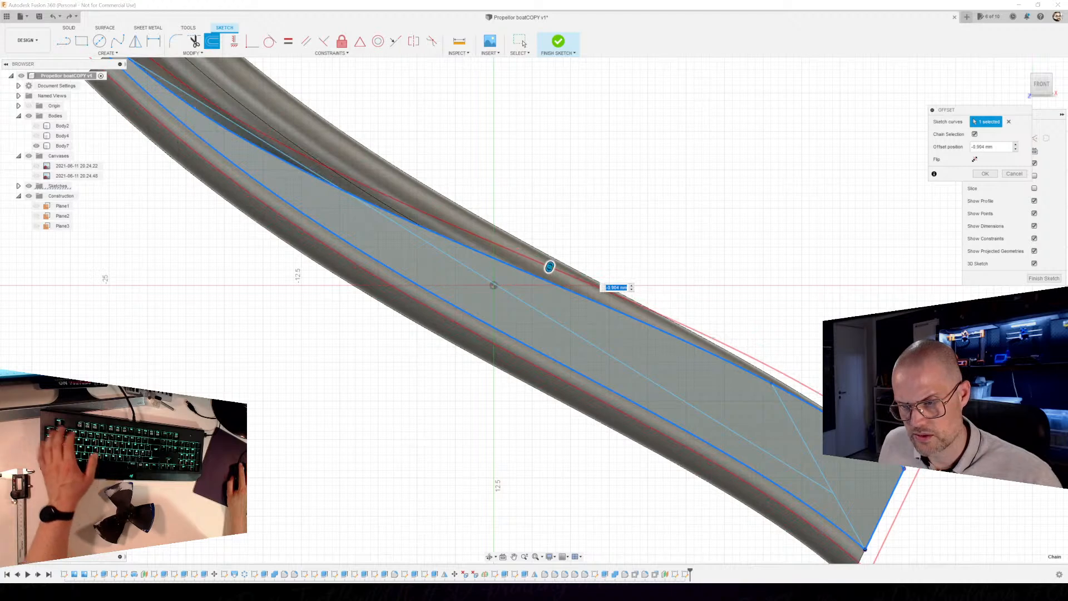
{"action": "key", "text": "Return"}
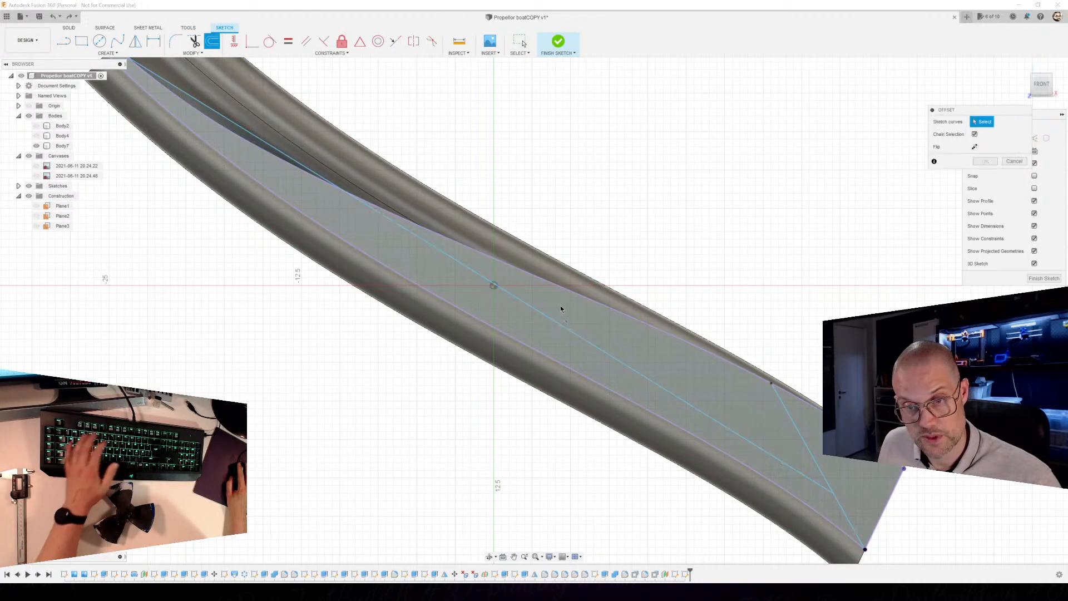
{"action": "left_click", "coordinate": [577, 299]}
{"action": "left_click_drag", "start_coordinate": [577, 298], "coordinate": [589, 285]}
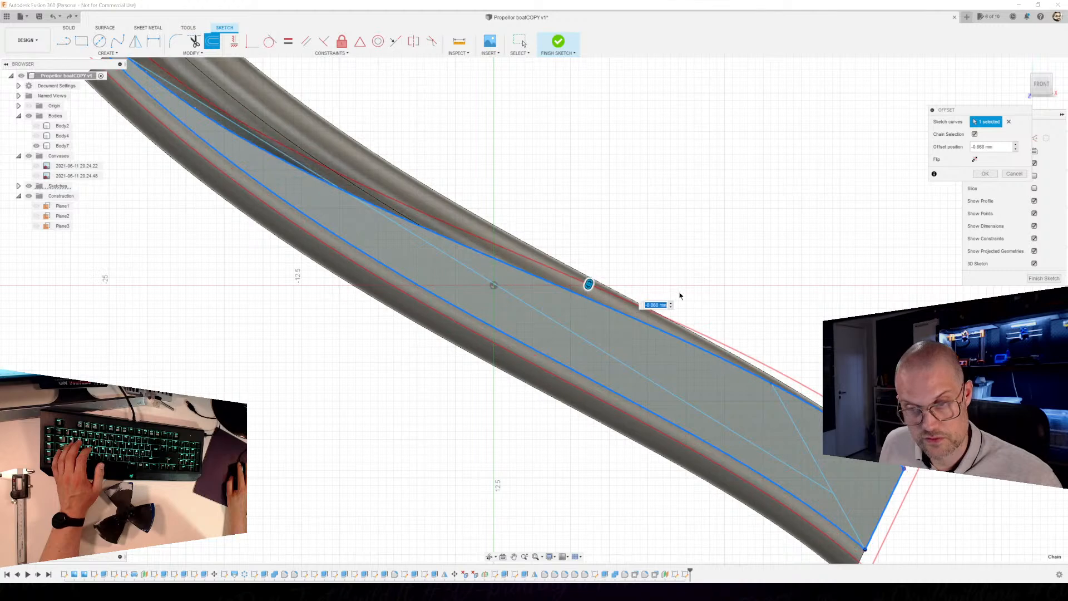
{"action": "left_click", "coordinate": [984, 175]}
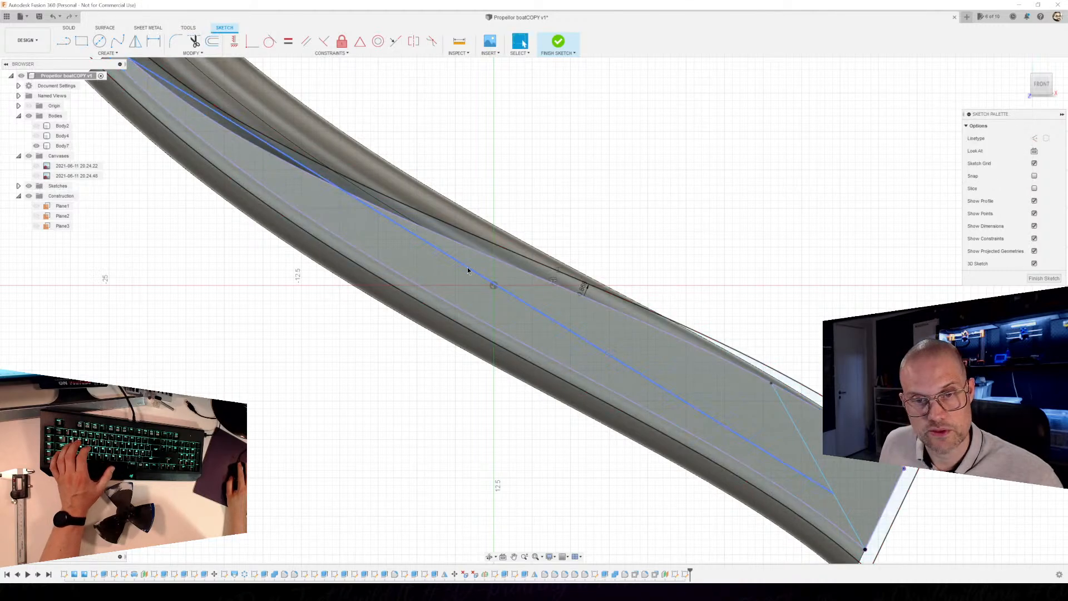
Examine the closed profiles between the long line, the projected outline and its offset along the strip.
{"action": "left_click", "coordinate": [502, 274]}
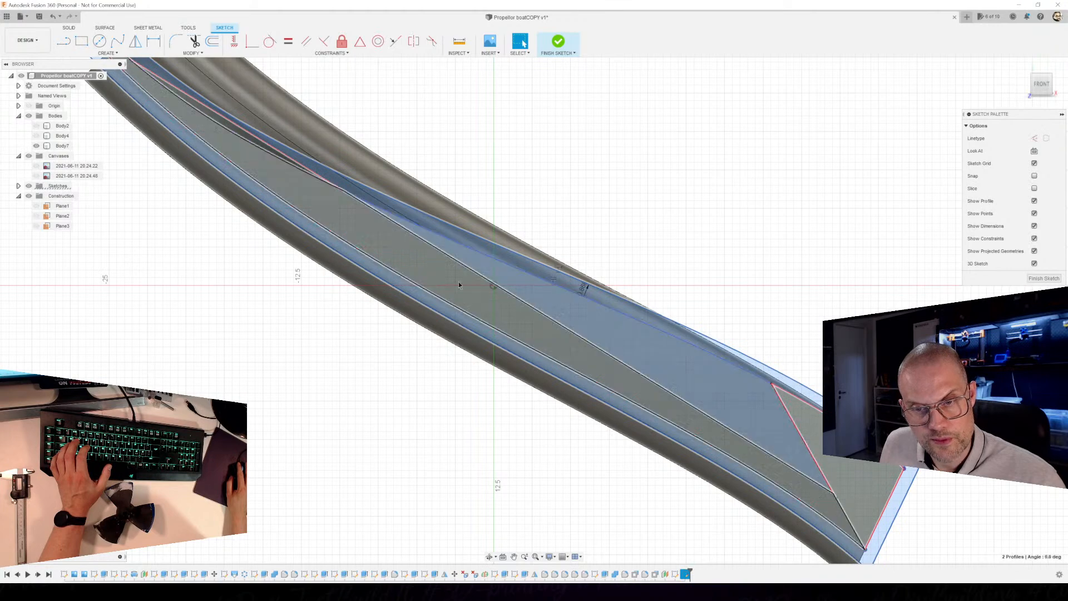
{"action": "scroll", "coordinate": [407, 212], "scroll_direction": "up", "scroll_amount": 5}
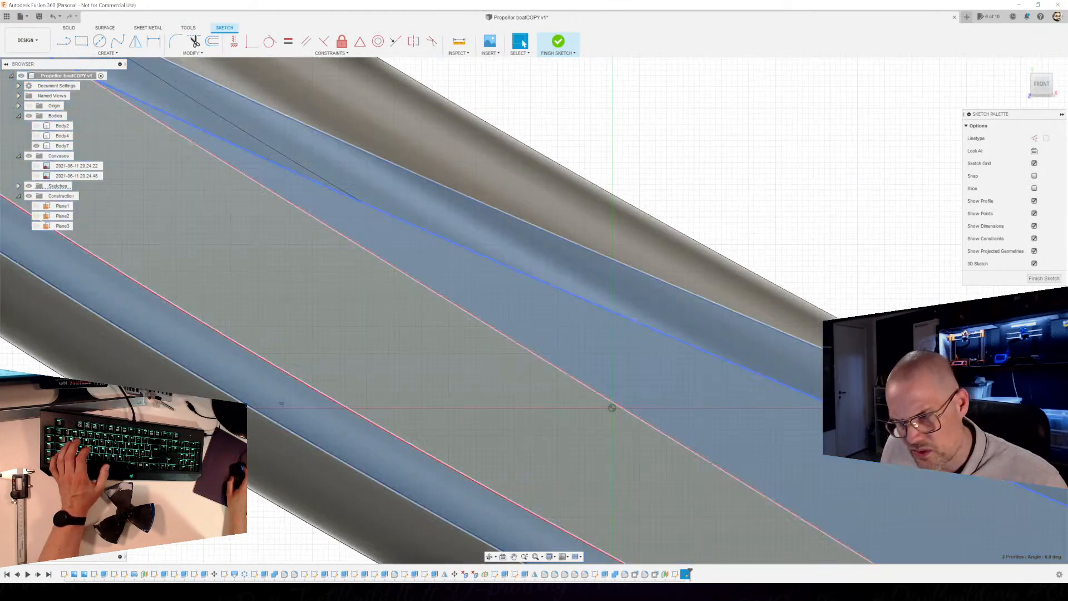
{"action": "scroll", "coordinate": [879, 408], "scroll_direction": "up", "scroll_amount": 3}
{"action": "scroll", "coordinate": [449, 339], "scroll_direction": "down", "scroll_amount": 3}
{"action": "middle_click_drag", "start_coordinate": [359, 300], "coordinate": [949, 483]}
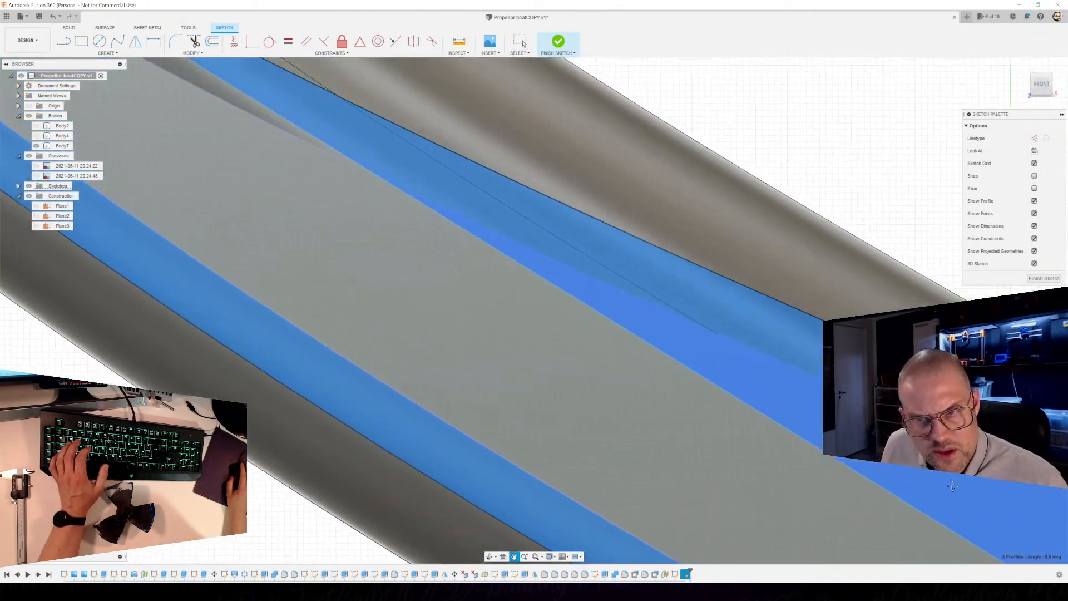
{"action": "scroll", "coordinate": [565, 418], "scroll_direction": "down", "scroll_amount": 6}
{"action": "middle_click_drag", "start_coordinate": [586, 482], "coordinate": [214, 158]}
{"action": "middle_click_drag", "start_coordinate": [597, 233], "coordinate": [775, 354]}
Draw short lines joining the projected outline's corners to the offset outline at the hub end and the far end.
{"action": "key", "text": "l"}
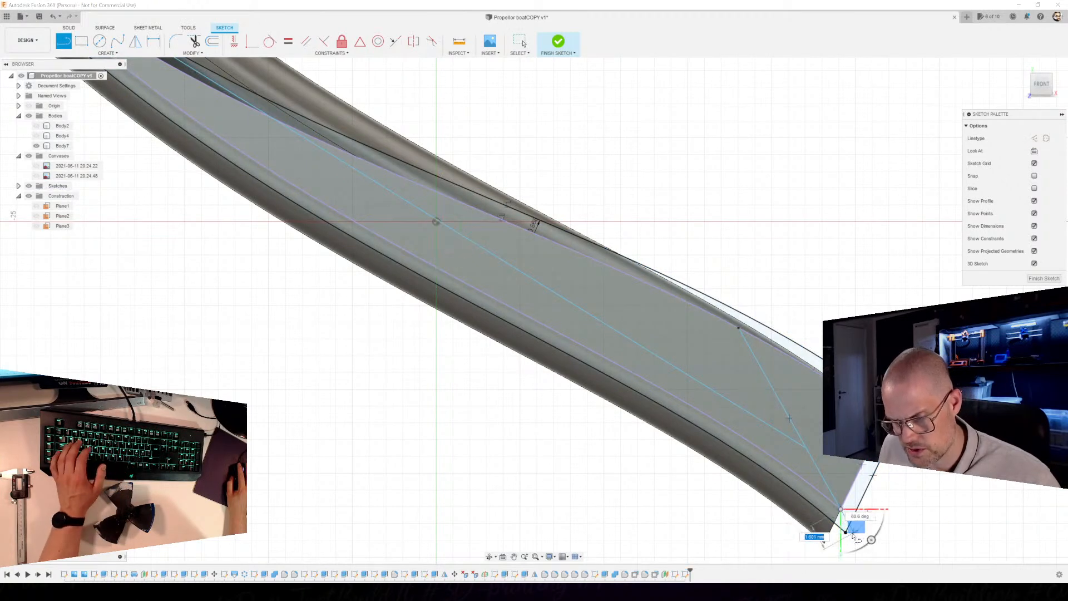
{"action": "mouse_move", "coordinate": [268, 200]}
{"action": "middle_mouse_down"}
{"action": "mouse_move", "coordinate": [517, 234]}
{"action": "mouse_move", "coordinate": [768, 329]}
{"action": "middle_mouse_up"}
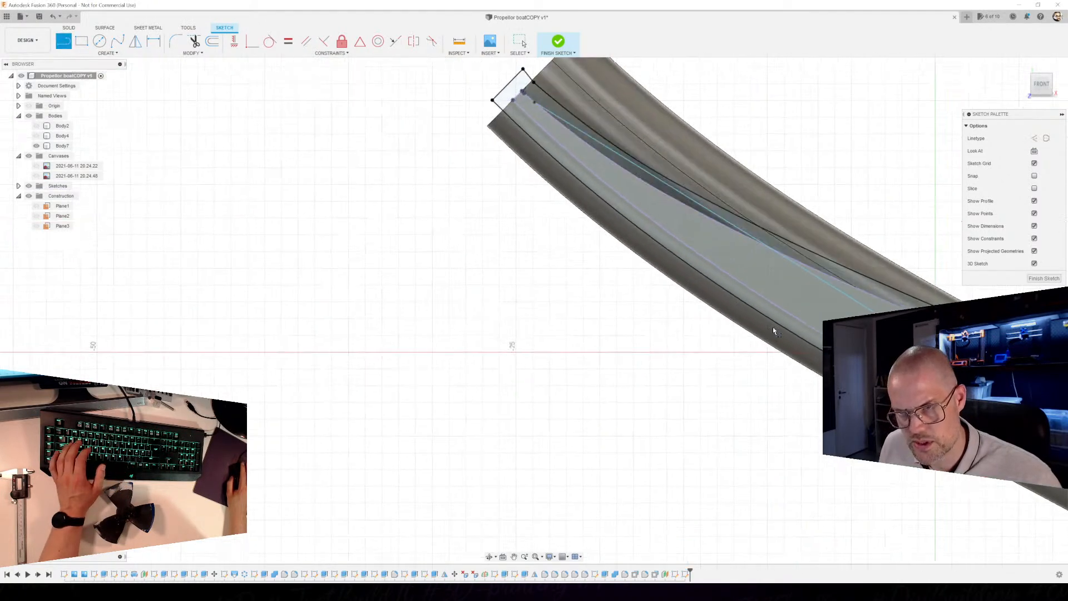
{"action": "middle_click_drag", "start_coordinate": [479, 93], "coordinate": [496, 227]}
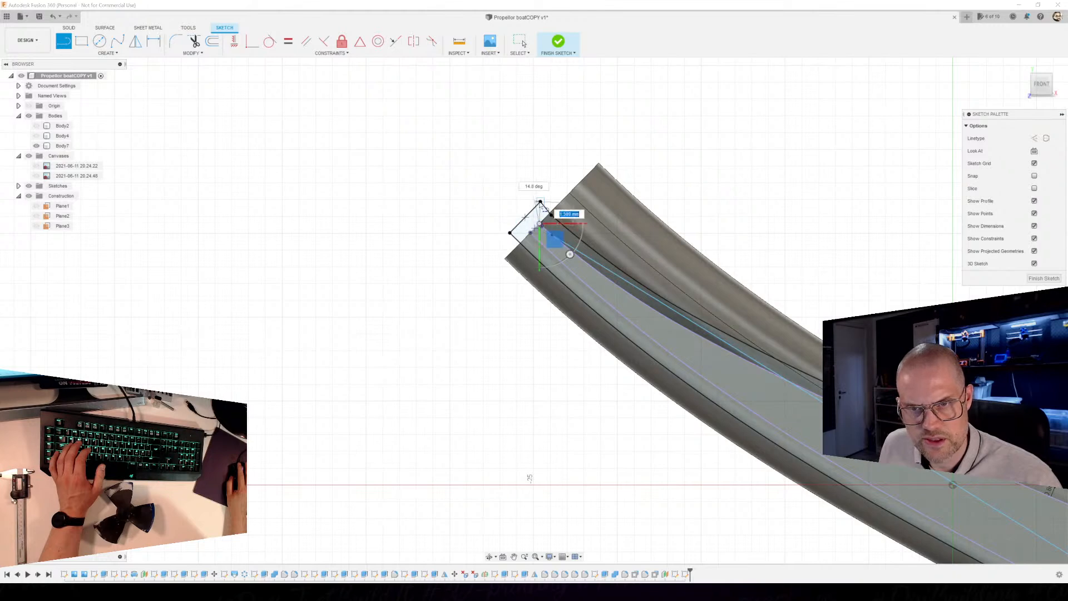
{"action": "key", "text": "Escape"}
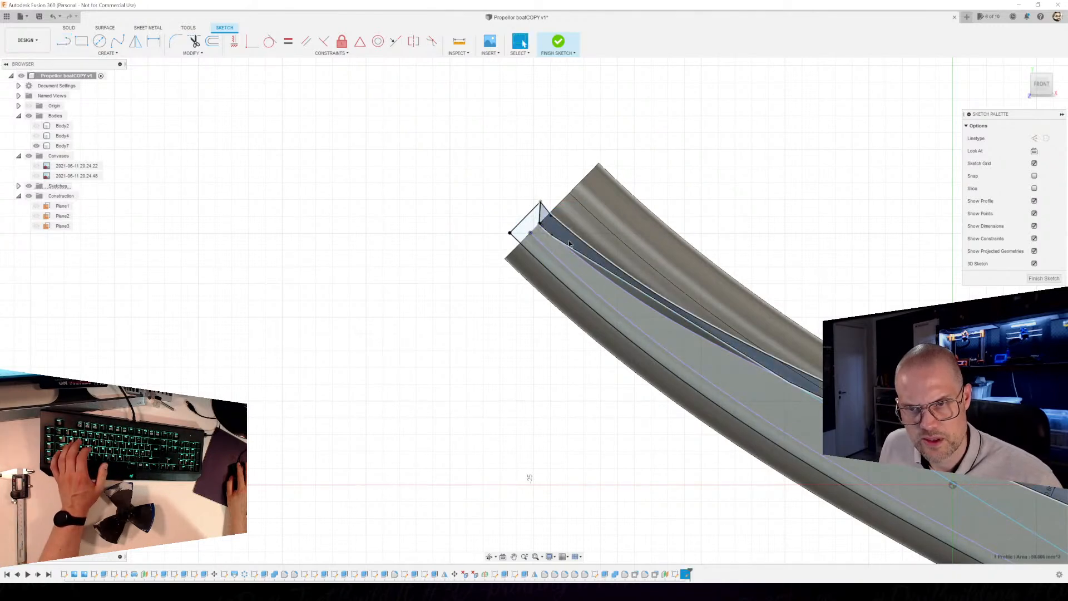
Extrude-cut the four profiles between the long line, projected outline and offset about 8.9 mm through the strip's side wall.
{"action": "scroll", "coordinate": [665, 306], "scroll_direction": "up", "scroll_amount": 5}
{"action": "left_click", "coordinate": [643, 296], "text": "ctrl"}
{"action": "scroll", "coordinate": [774, 387], "scroll_direction": "down", "scroll_amount": 3}
{"action": "middle_click_drag", "start_coordinate": [773, 387], "coordinate": [123, 67]}
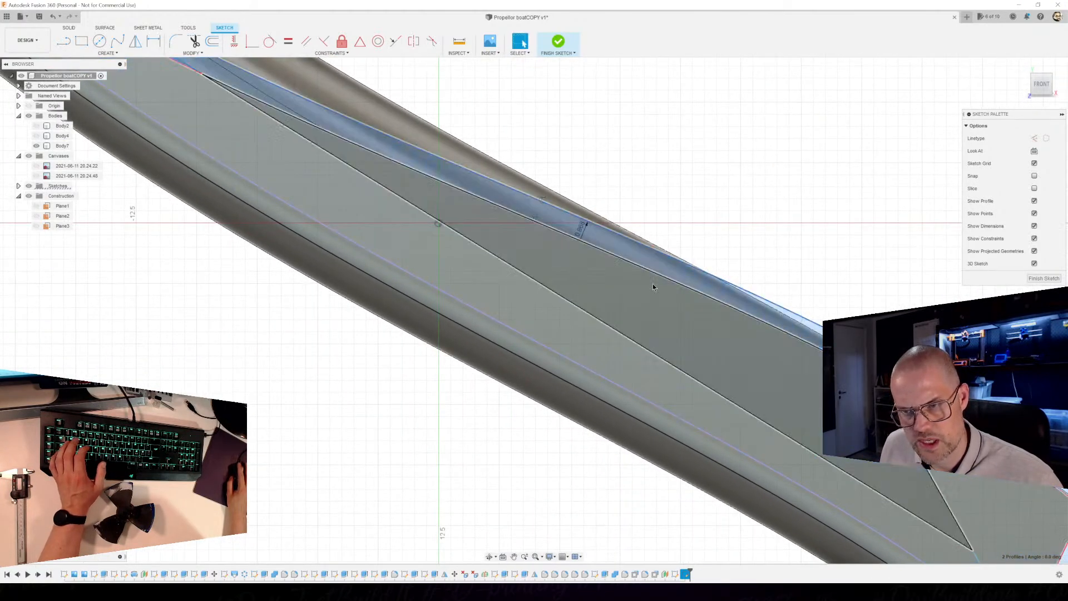
{"action": "left_click", "coordinate": [778, 336], "text": "ctrl"}
{"action": "left_click", "coordinate": [759, 426], "text": "ctrl"}
{"action": "scroll", "coordinate": [759, 423], "scroll_direction": "down", "scroll_amount": 3}
{"action": "middle_click_drag", "start_coordinate": [670, 365], "coordinate": [401, 48]}
{"action": "middle_click_drag", "start_coordinate": [819, 206], "coordinate": [926, 501]}
{"action": "key", "text": "e"}
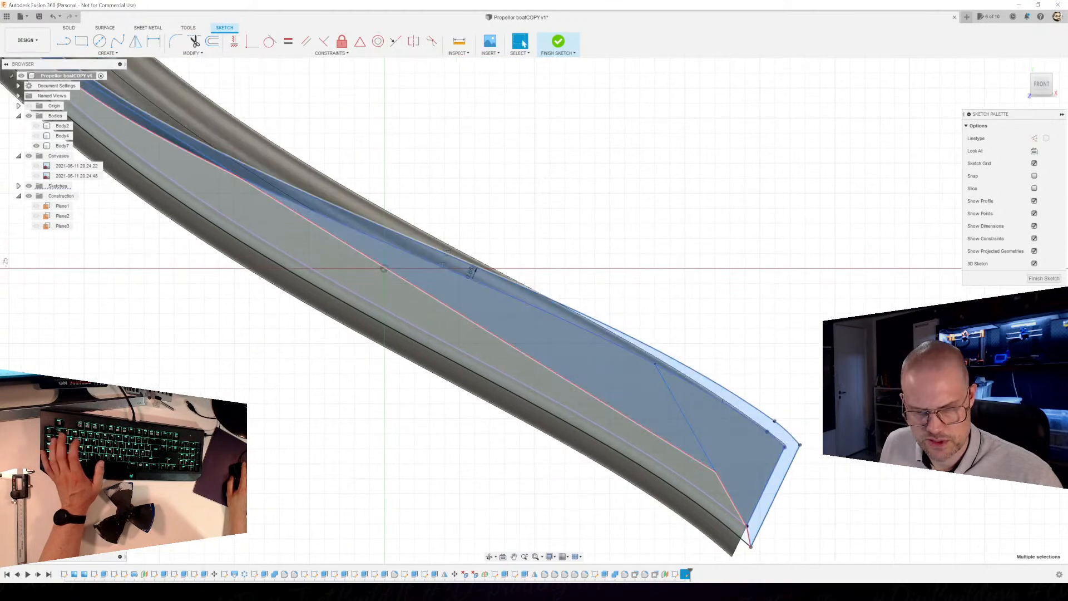
{"action": "mouse_move", "coordinate": [790, 479]}
{"action": "middle_mouse_down", "text": "shift"}
{"action": "mouse_move", "coordinate": [754, 431]}
{"action": "mouse_move", "coordinate": [453, 265]}
{"action": "middle_mouse_up", "text": "shift"}
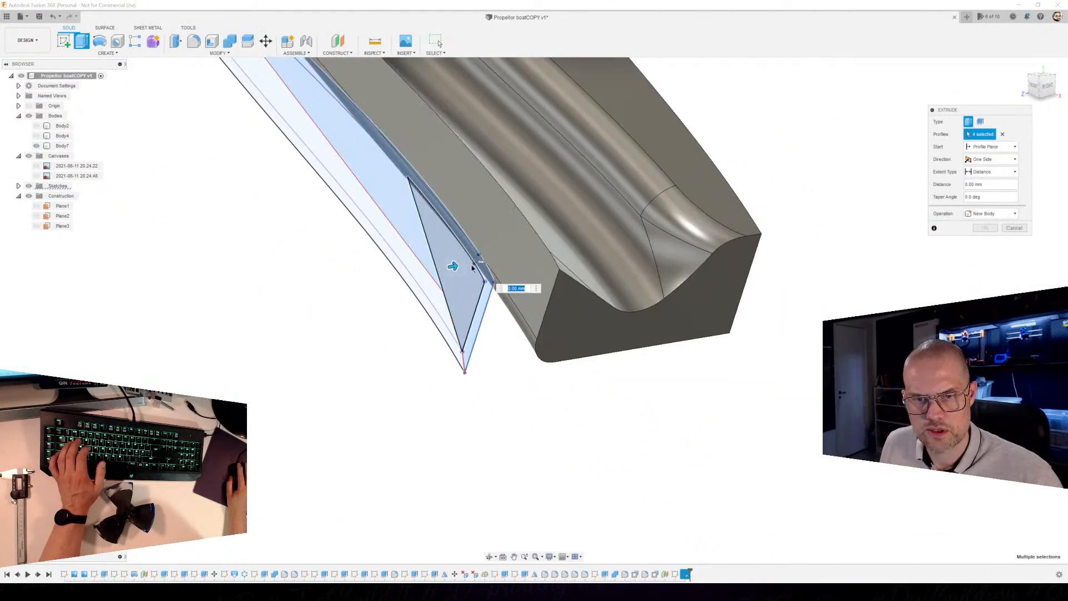
{"action": "left_click_drag", "start_coordinate": [454, 266], "coordinate": [629, 237]}
{"action": "middle_click_drag", "start_coordinate": [538, 349], "coordinate": [717, 418], "text": "shift"}
{"action": "left_click_drag", "start_coordinate": [717, 418], "coordinate": [709, 421]}
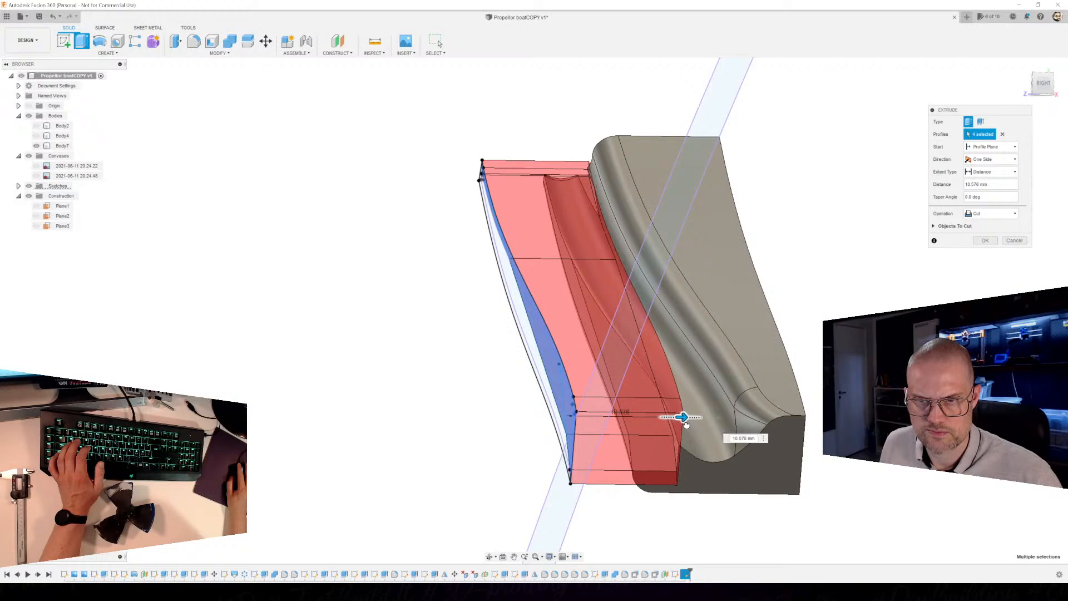
{"action": "left_click_drag", "start_coordinate": [683, 426], "coordinate": [670, 430]}
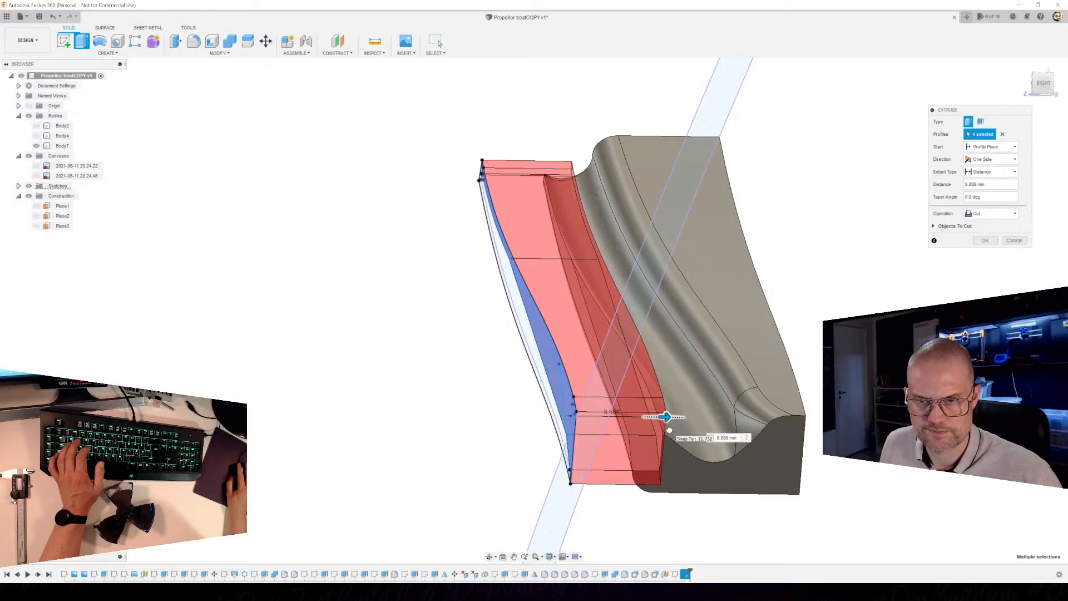
{"action": "middle_click_drag", "start_coordinate": [699, 525], "coordinate": [740, 514], "text": "shift"}
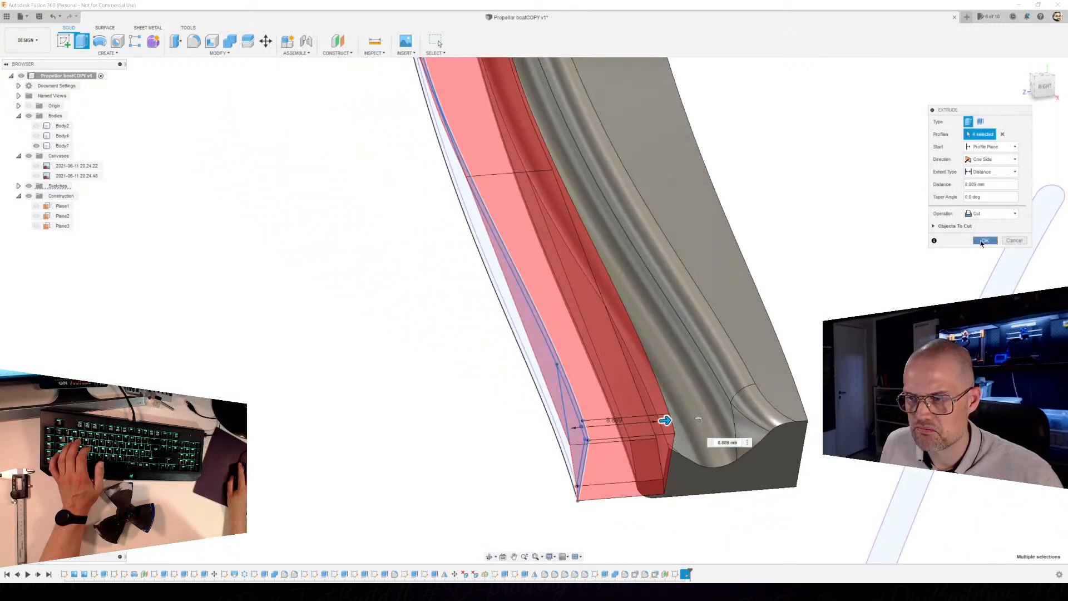
{"action": "left_click", "coordinate": [984, 241]}
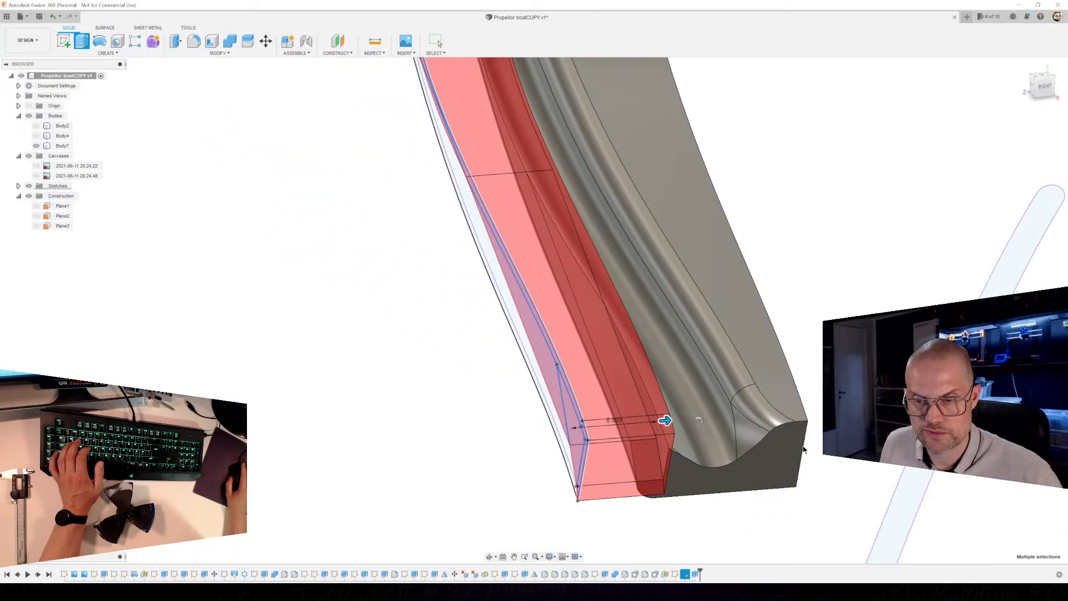
Extrude-cut the narrow leftover face beside the groove near the hub end about 4.1 mm into the strip.
{"action": "middle_click_drag", "start_coordinate": [799, 447], "coordinate": [725, 503], "text": "shift"}
{"action": "scroll", "coordinate": [680, 421], "scroll_direction": "up", "scroll_amount": 5}
{"action": "left_click", "coordinate": [668, 398]}
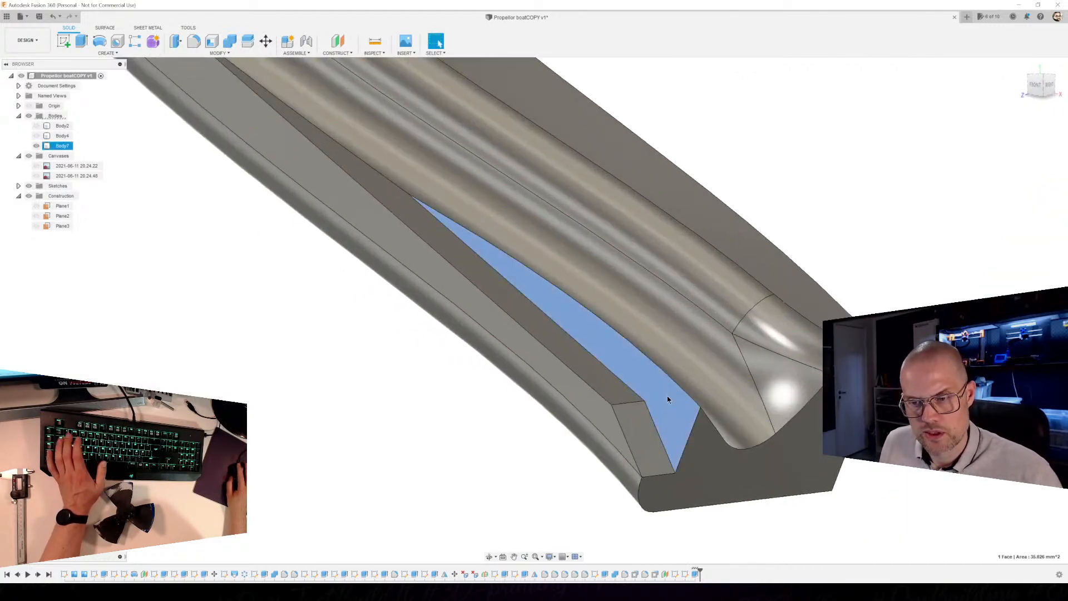
{"action": "key", "text": "e"}
{"action": "left_click_drag", "start_coordinate": [675, 395], "coordinate": [732, 388]}
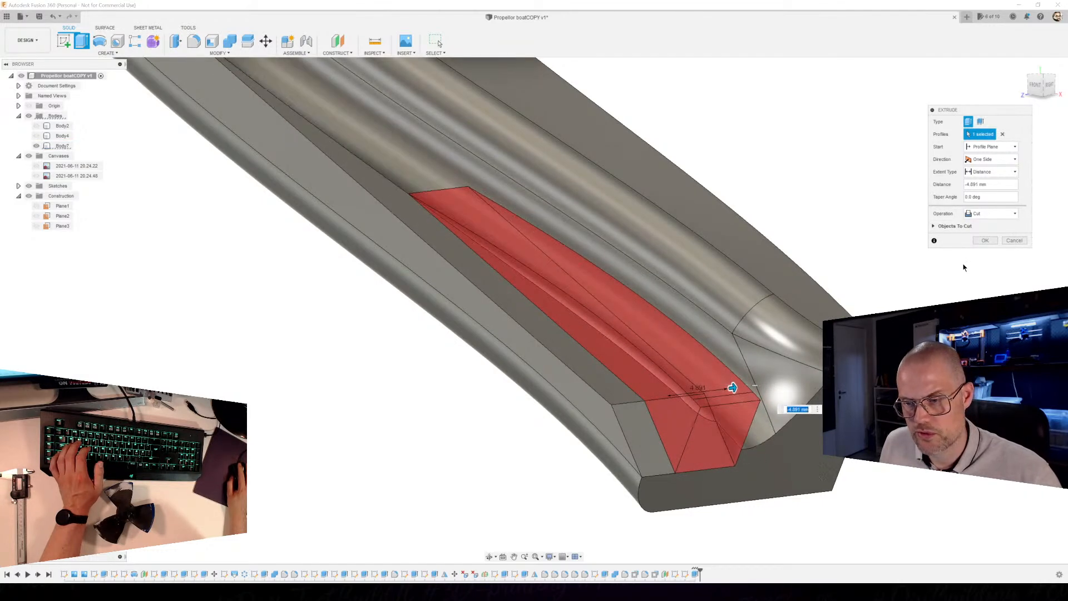
{"action": "left_click", "coordinate": [982, 240]}
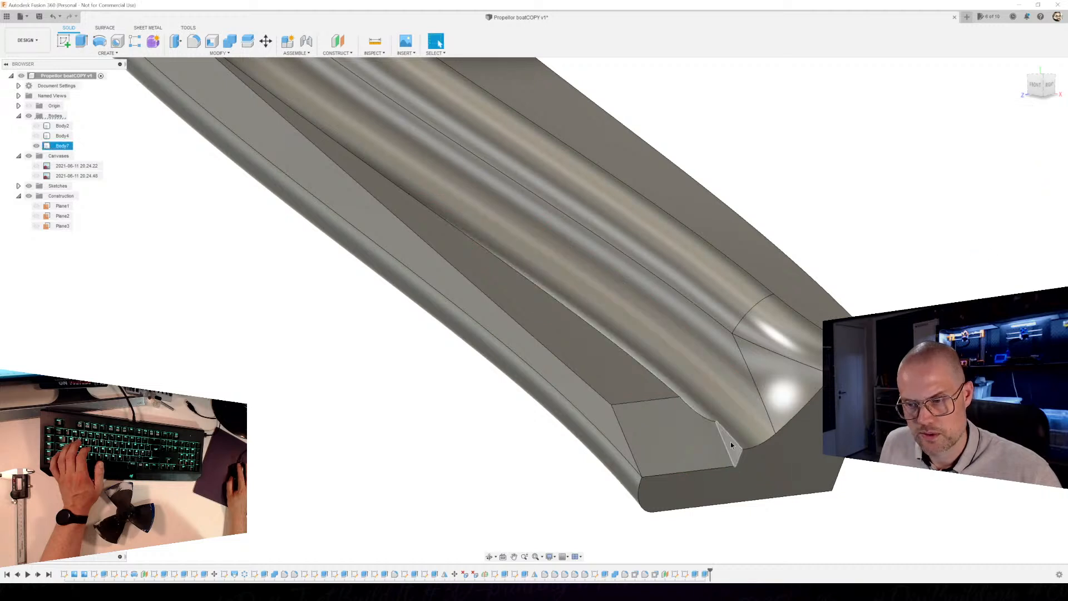
{"action": "key", "text": "e"}
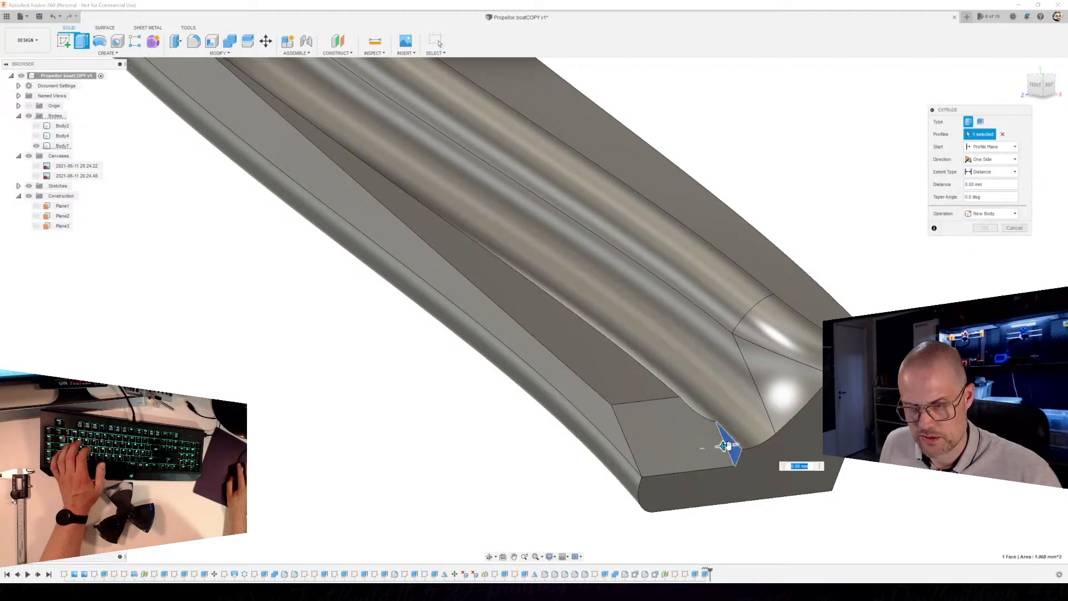
{"action": "left_click_drag", "start_coordinate": [727, 445], "coordinate": [781, 434]}
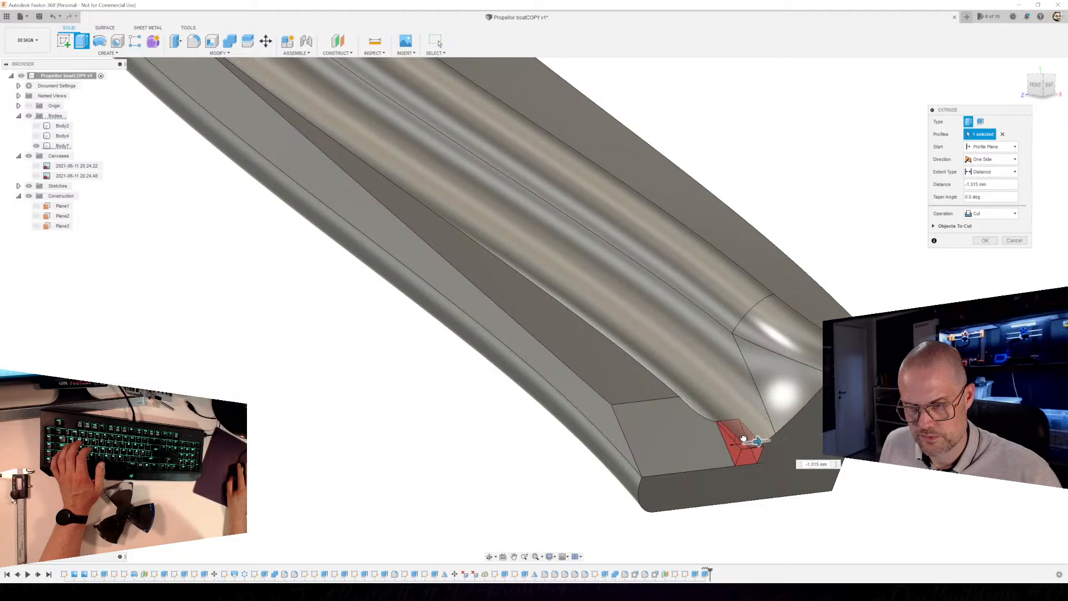
{"action": "key", "text": "Return"}
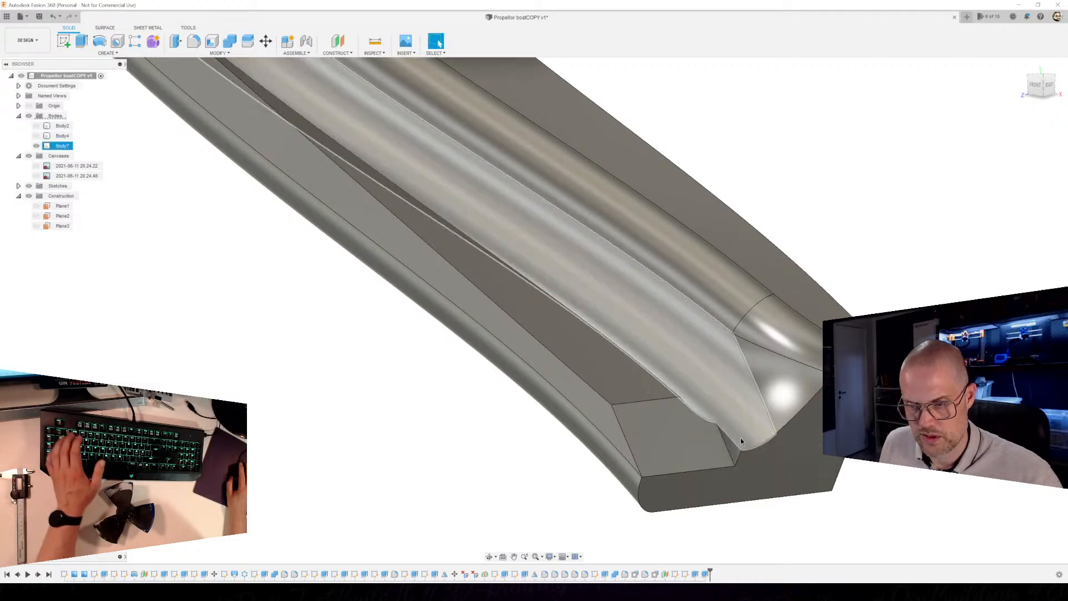
Fillet the small cut's short edge at the hub end and the adjoining edge beside the groove with a 2 mm radius.
{"action": "key", "text": "f"}
{"action": "left_click", "coordinate": [733, 445]}
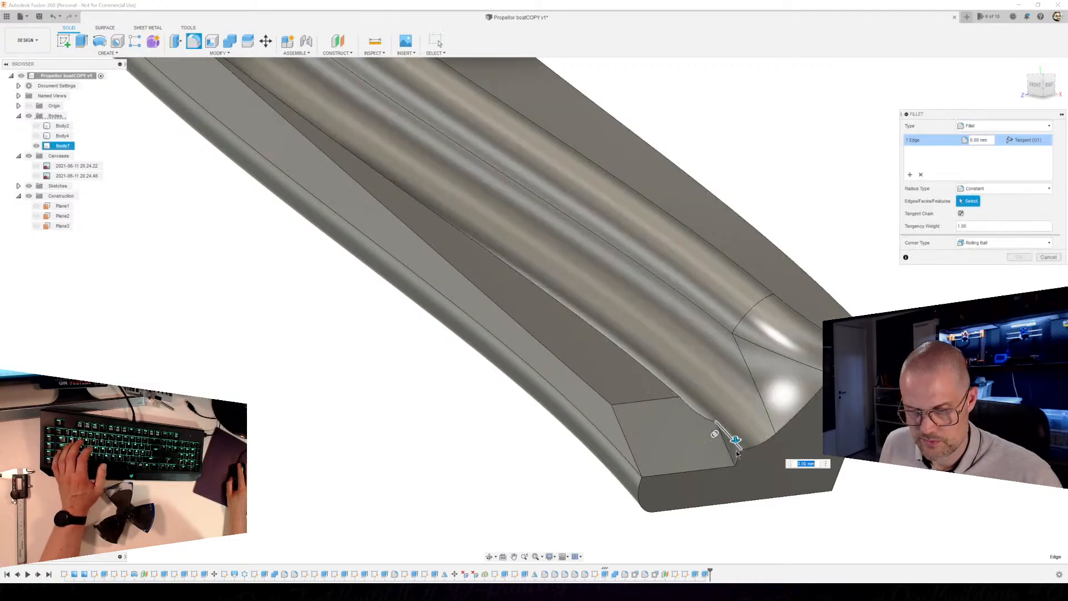
{"action": "left_click", "coordinate": [735, 447]}
{"action": "left_click", "coordinate": [733, 442]}
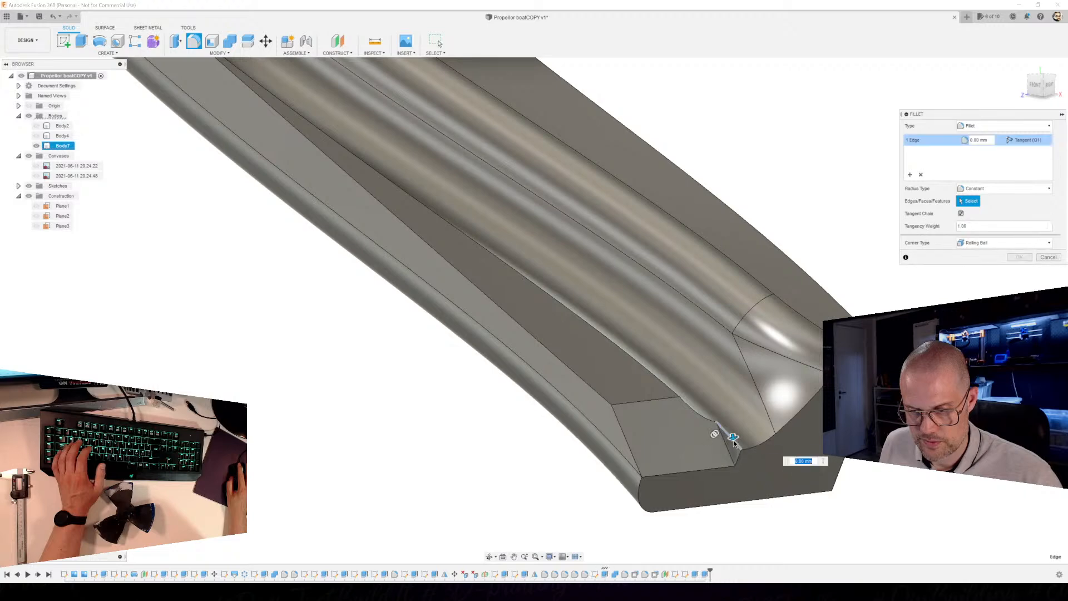
{"action": "left_click_drag", "start_coordinate": [734, 434], "coordinate": [717, 424]}
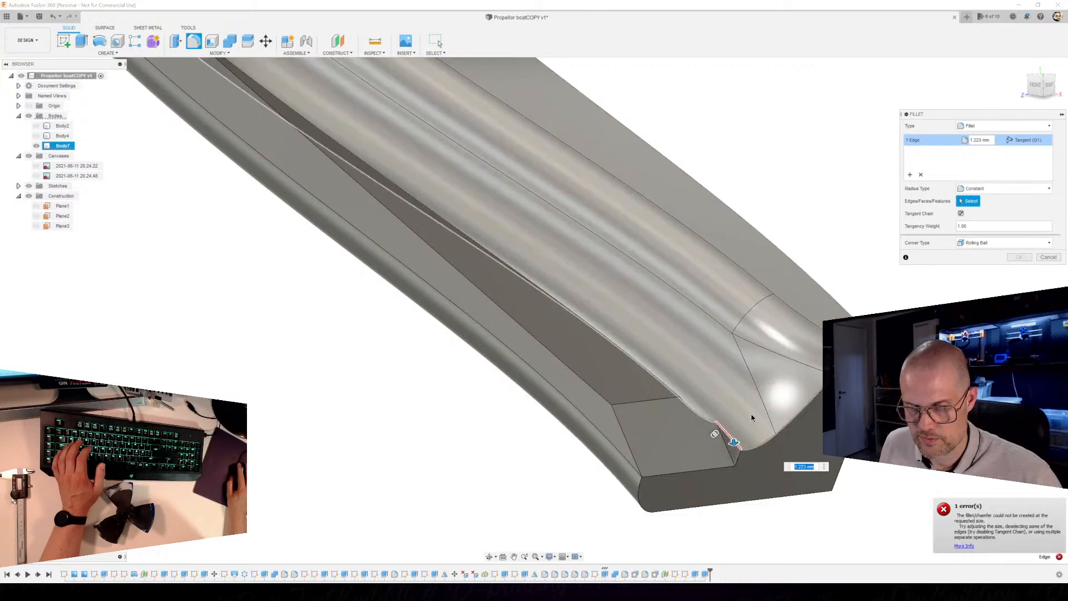
{"action": "left_click", "coordinate": [703, 416]}
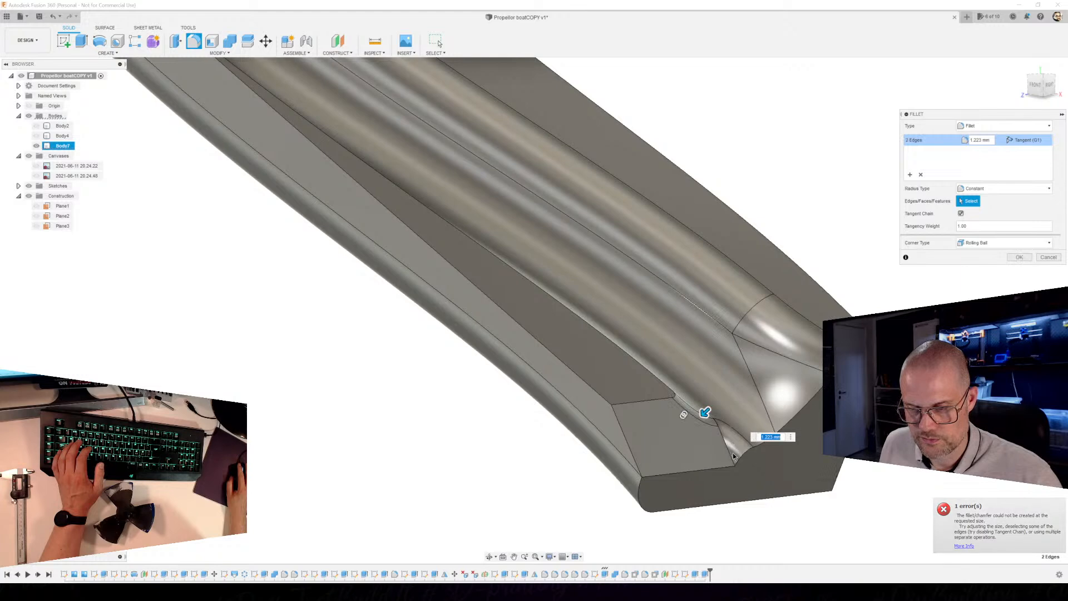
{"action": "type", "text": "2"}
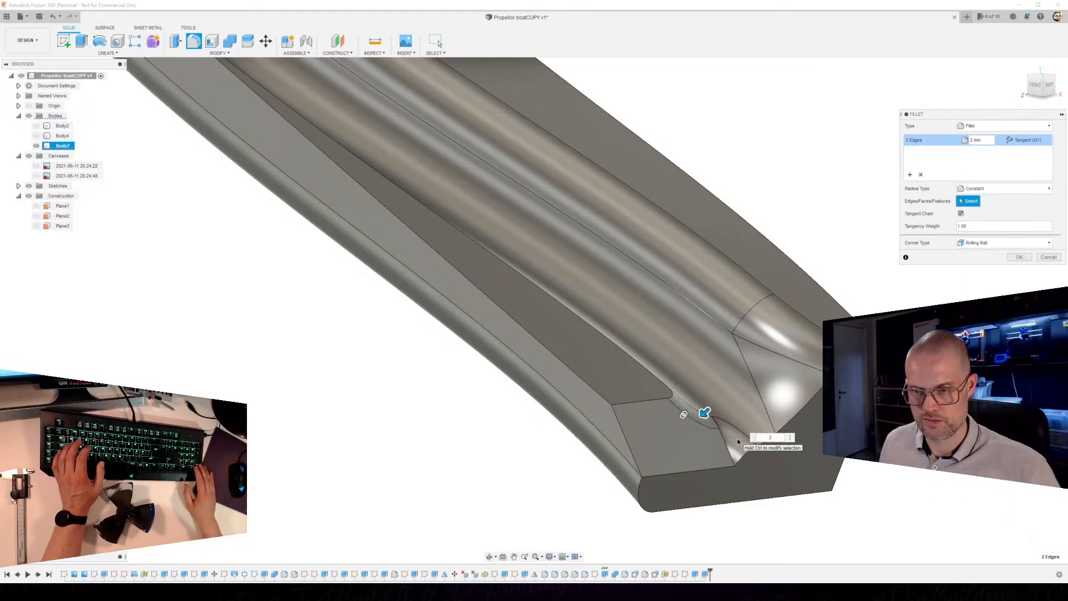
{"action": "key", "text": "Return"}
Make the propeller body Body4 visible together with the finished strip.
{"action": "middle_click_drag", "start_coordinate": [737, 438], "coordinate": [668, 325], "text": "shift"}
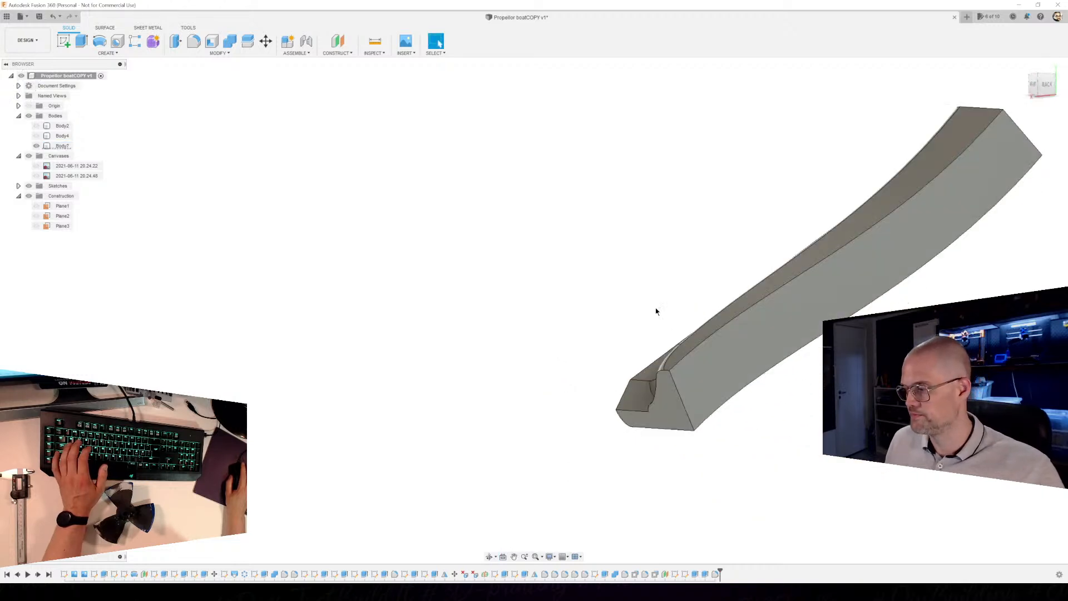
{"action": "middle_click_drag", "start_coordinate": [837, 240], "coordinate": [437, 352]}
{"action": "scroll", "coordinate": [492, 297], "scroll_direction": "down", "scroll_amount": 2}
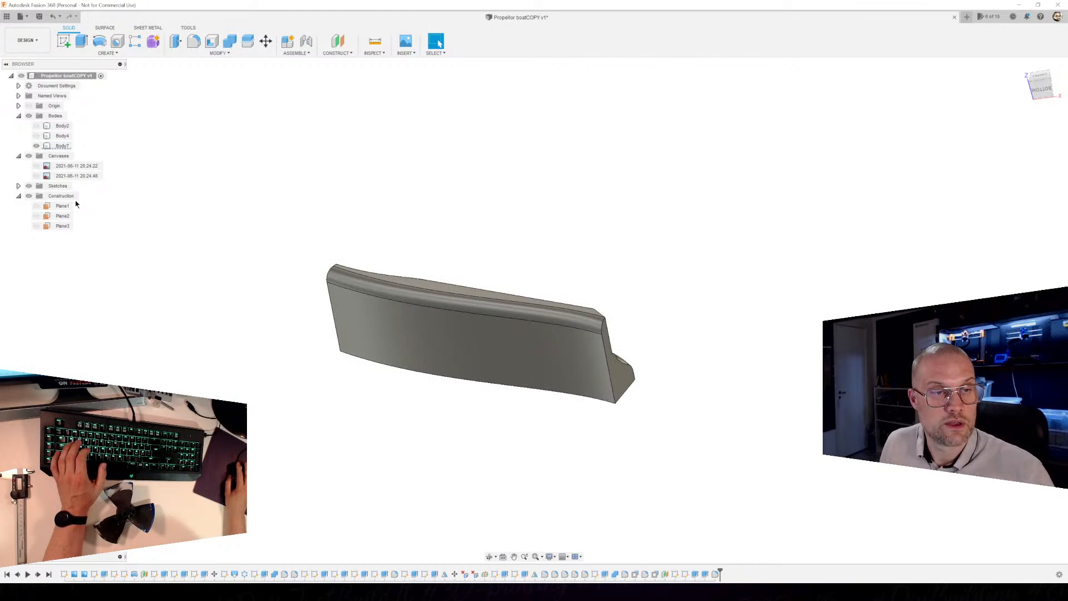
{"action": "left_click", "coordinate": [36, 137]}
{"action": "left_click", "coordinate": [38, 137]}
{"action": "scroll", "coordinate": [389, 354], "scroll_direction": "down", "scroll_amount": 4}
{"action": "middle_click_drag", "start_coordinate": [397, 356], "coordinate": [514, 357], "text": "shift"}
{"action": "middle_click_drag", "start_coordinate": [515, 357], "coordinate": [592, 417]}
{"action": "scroll", "coordinate": [592, 417], "scroll_direction": "down", "scroll_amount": 1}
{"action": "left_click", "coordinate": [423, 307]}
{"action": "left_click", "coordinate": [525, 297]}
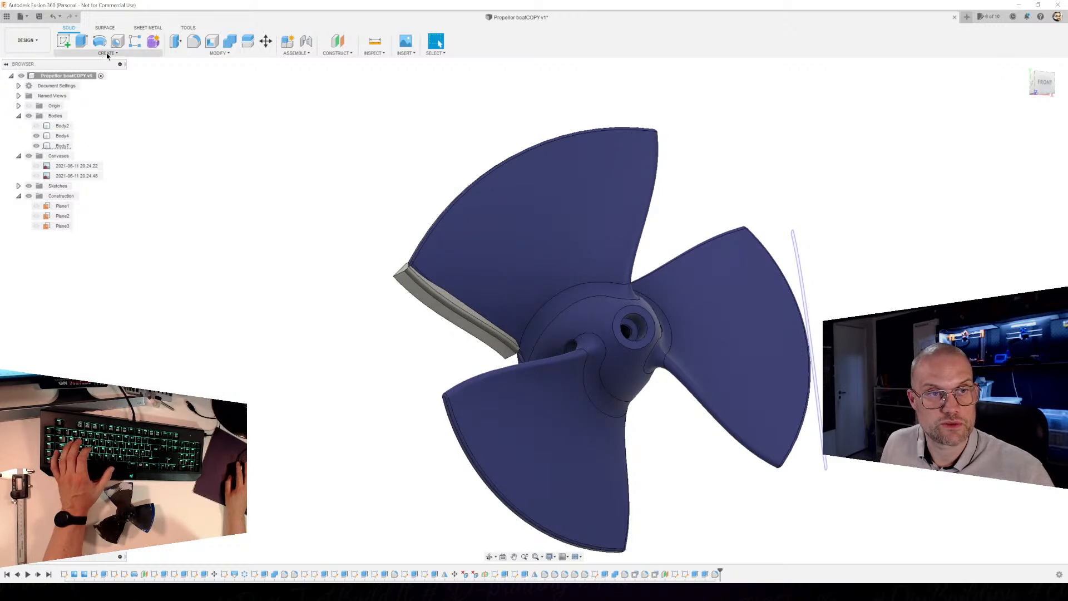
Create a full circular pattern of the strip body around the propeller's central Z axis with a quantity of 3.
{"action": "left_click", "coordinate": [107, 53]}
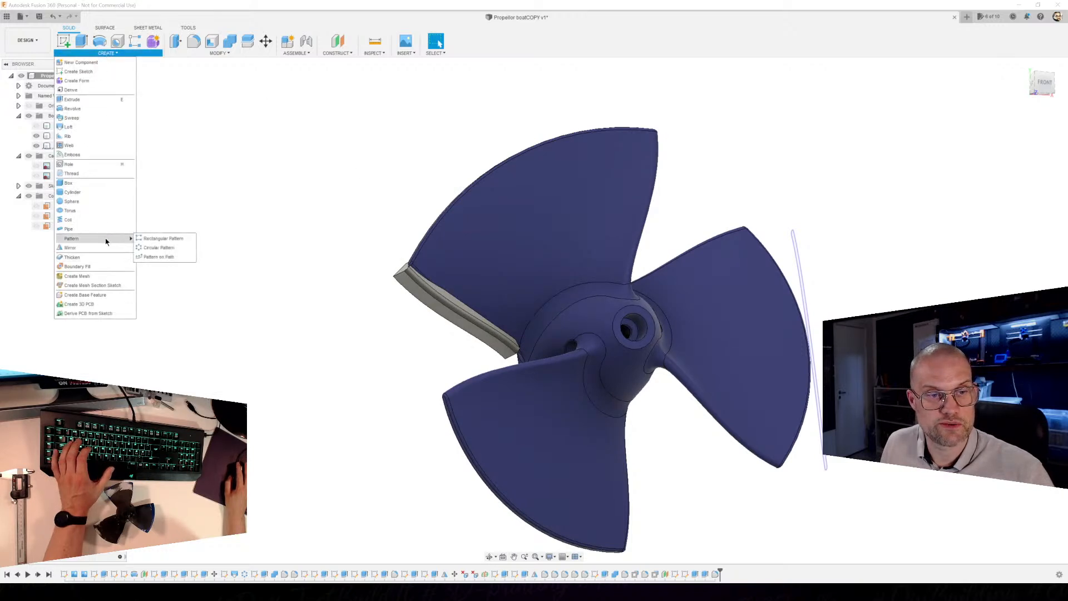
{"action": "left_click", "coordinate": [158, 248]}
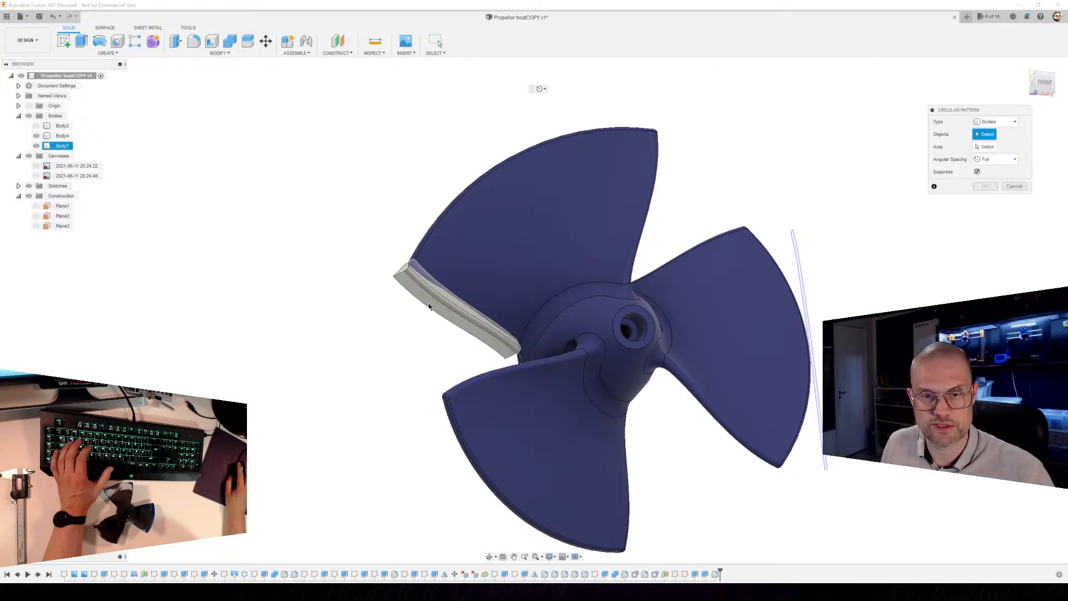
{"action": "left_click", "coordinate": [986, 148]}
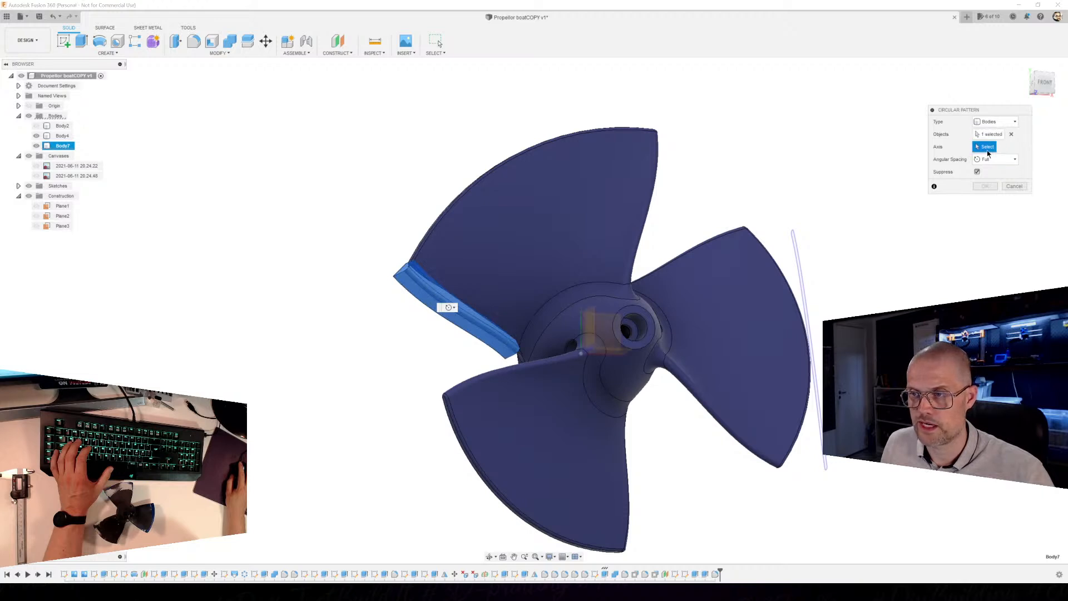
{"action": "middle_click_drag", "start_coordinate": [642, 356], "coordinate": [513, 367], "text": "shift"}
{"action": "scroll", "coordinate": [541, 303], "scroll_direction": "up", "scroll_amount": 6}
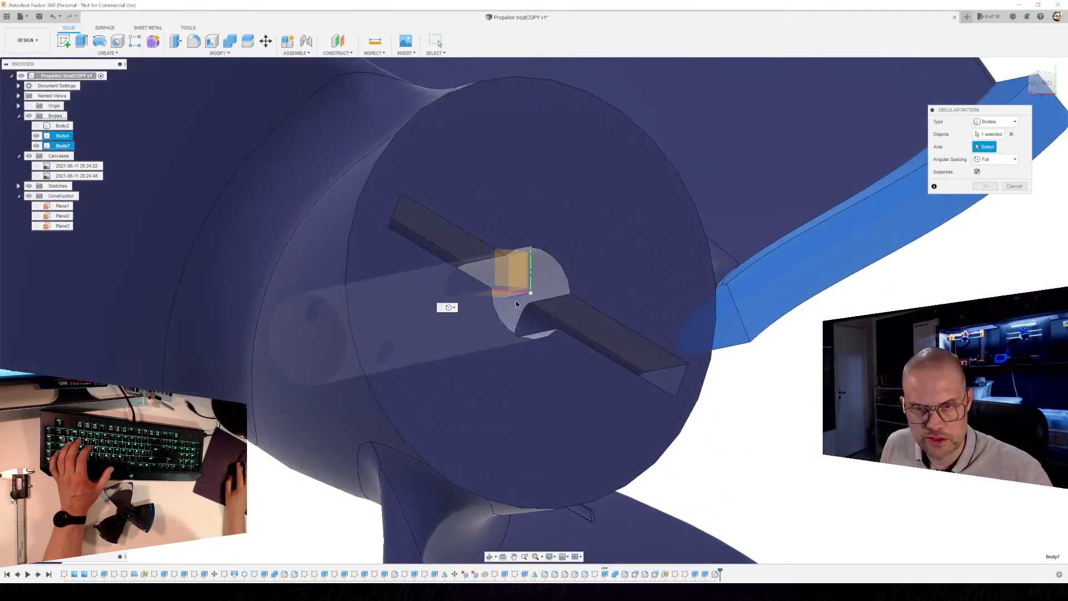
{"action": "left_click", "coordinate": [519, 297]}
{"action": "scroll", "coordinate": [534, 323], "scroll_direction": "down", "scroll_amount": 6}
{"action": "middle_click_drag", "start_coordinate": [466, 388], "coordinate": [653, 372], "text": "shift"}
{"action": "scroll", "coordinate": [639, 353], "scroll_direction": "up", "scroll_amount": 3}
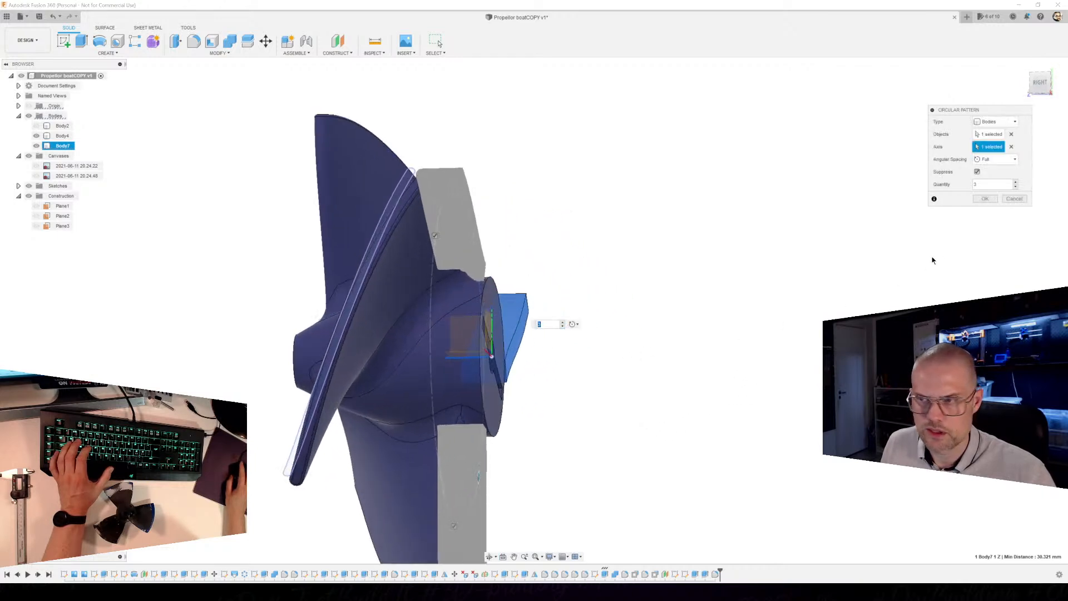
{"action": "left_click", "coordinate": [984, 199]}
Examine how the patterned strips sit under the propeller blades, including from an upright left side view.
{"action": "middle_click_drag", "start_coordinate": [807, 362], "coordinate": [443, 303], "text": "shift"}
{"action": "scroll", "coordinate": [558, 334], "scroll_direction": "up", "scroll_amount": 4}
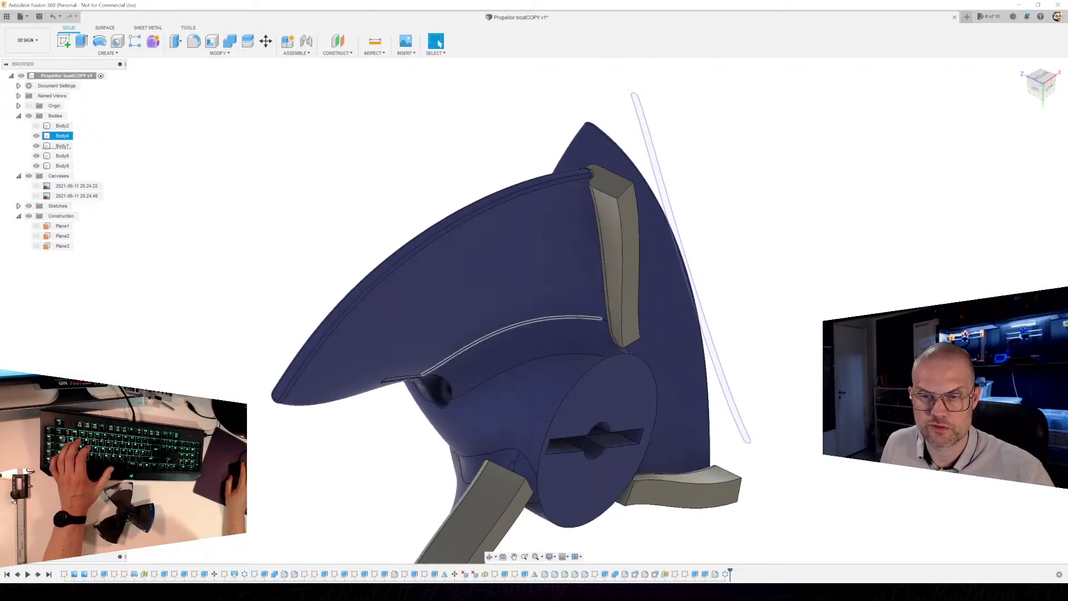
{"action": "middle_click_drag", "start_coordinate": [576, 319], "coordinate": [592, 272], "text": "shift"}
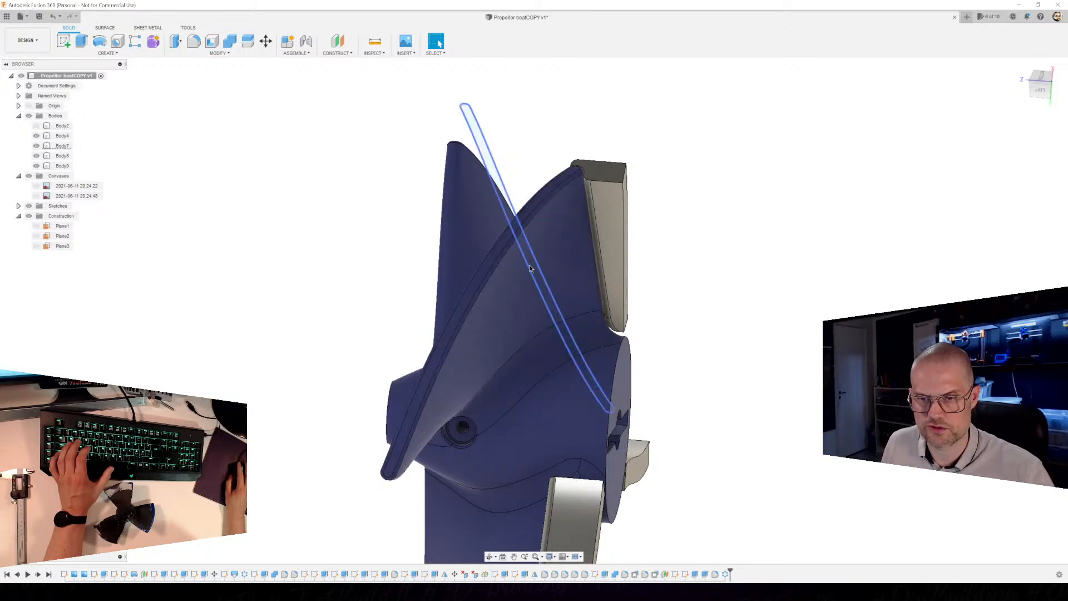
{"action": "left_click", "coordinate": [1045, 95]}
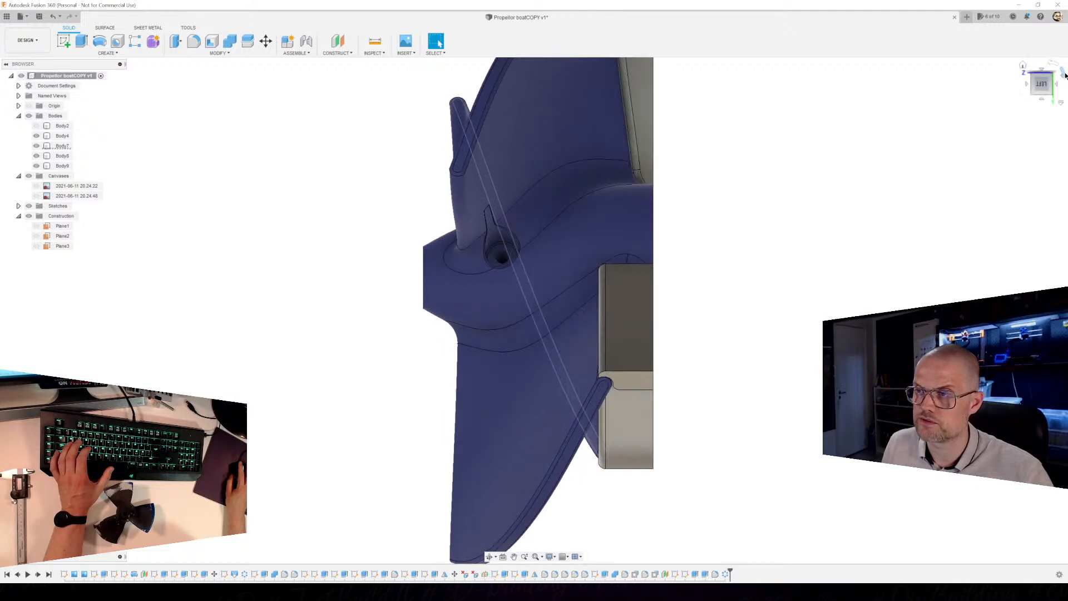
{"action": "left_click", "coordinate": [1065, 75]}
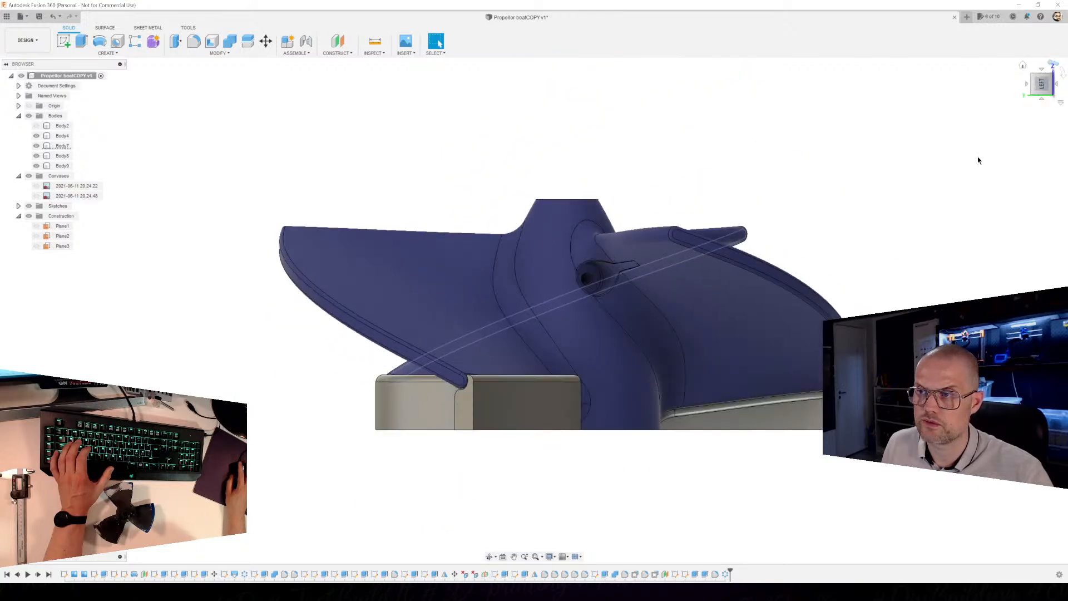
{"action": "scroll", "coordinate": [791, 413], "scroll_direction": "down", "scroll_amount": 3}
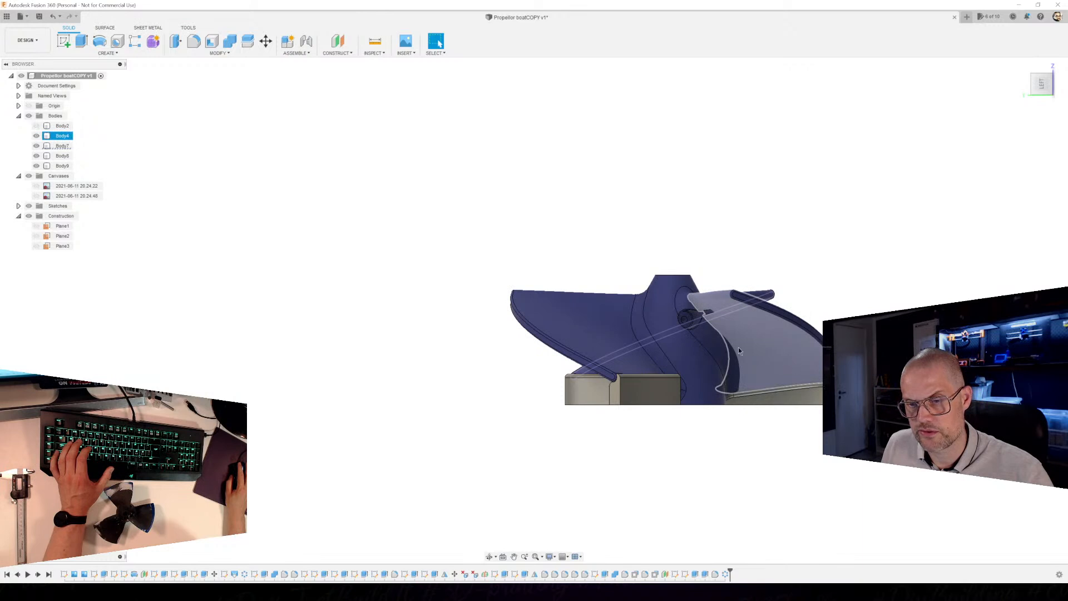
{"action": "scroll", "coordinate": [765, 398], "scroll_direction": "down", "scroll_amount": 2}
{"action": "middle_click_drag", "start_coordinate": [763, 399], "coordinate": [656, 379], "text": "shift"}
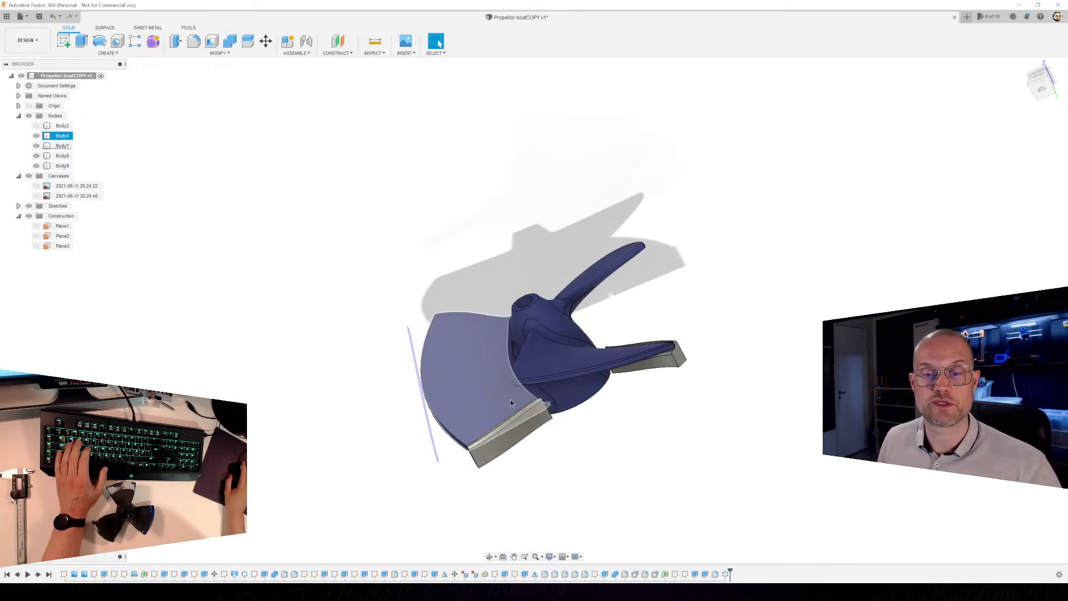
Save the design as a new version with the description "User Saved".
{"action": "middle_click_drag", "start_coordinate": [569, 491], "coordinate": [593, 455], "text": "shift"}
{"action": "left_click", "coordinate": [543, 406]}
{"action": "middle_click_drag", "start_coordinate": [543, 406], "coordinate": [473, 331]}
{"action": "left_click", "coordinate": [388, 357]}
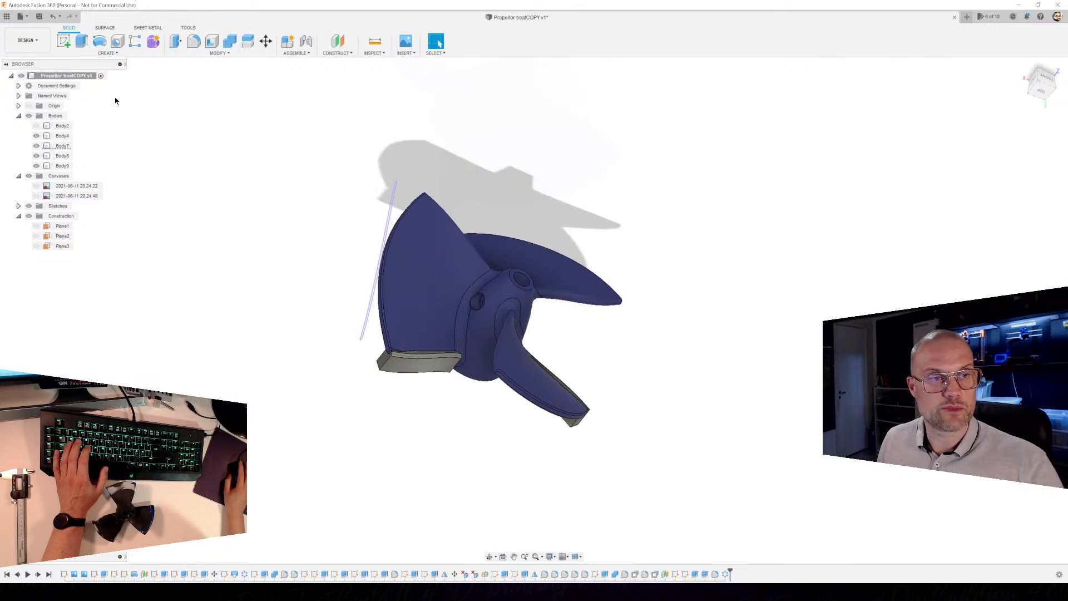
{"action": "key", "text": "ctrl+s"}
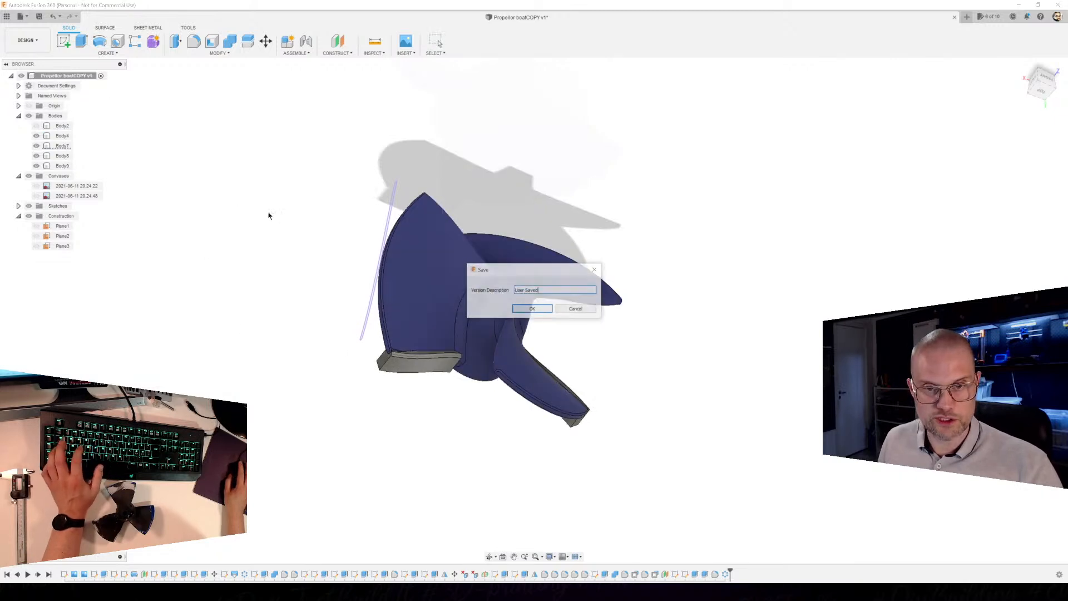
{"action": "left_click", "coordinate": [542, 312]}
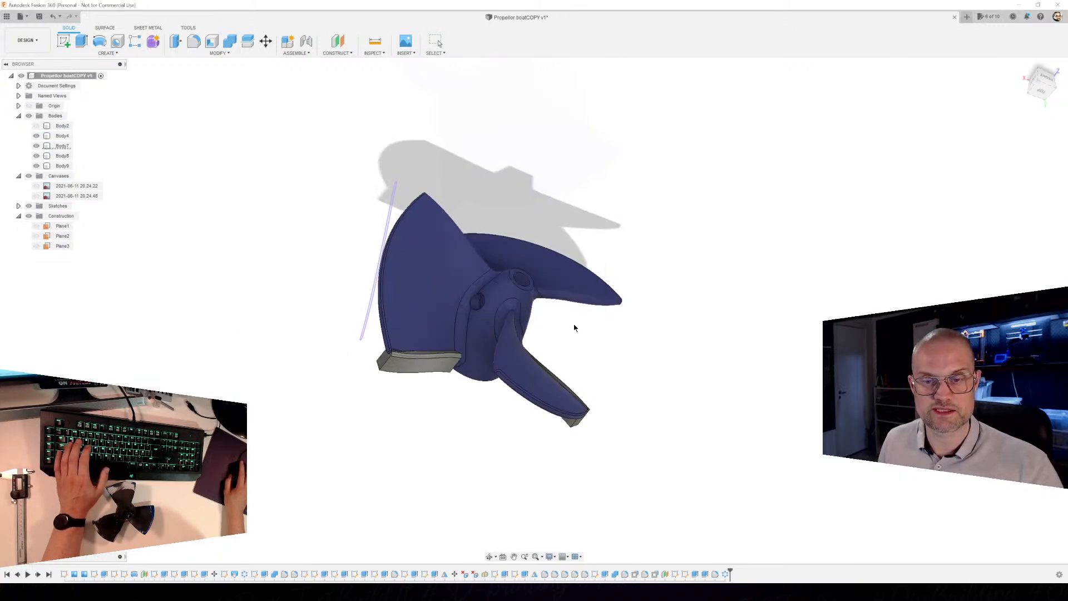
Examine how the patterned grooved strips fit around the blade edges, close up at the blade tip and along the hub.
{"action": "middle_click_drag", "start_coordinate": [565, 326], "coordinate": [653, 376]}
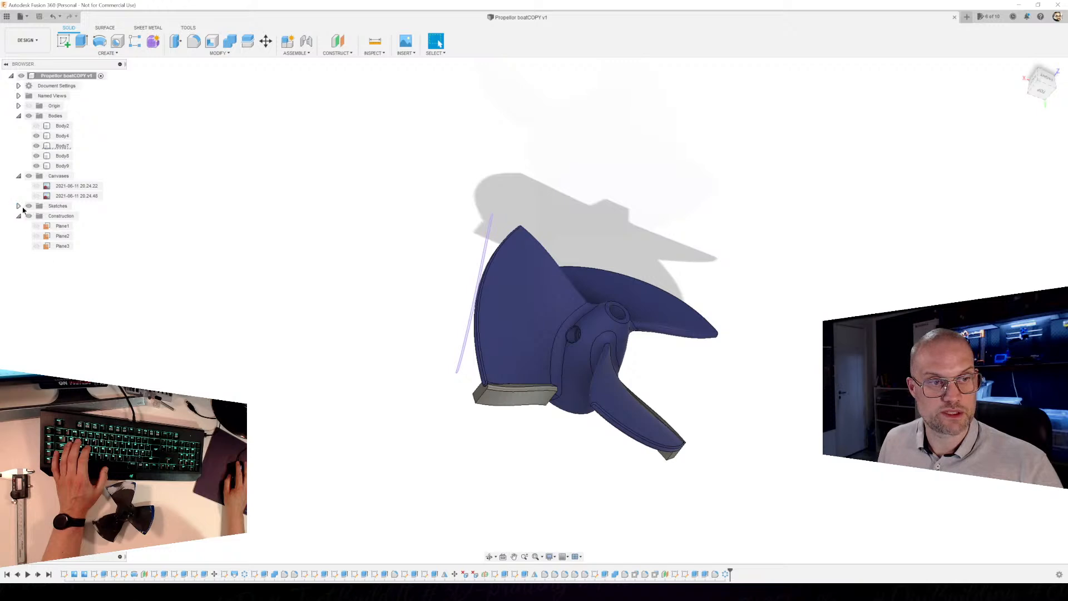
{"action": "middle_click_drag", "start_coordinate": [183, 279], "coordinate": [296, 343], "text": "shift"}
{"action": "scroll", "coordinate": [403, 400], "scroll_direction": "up", "scroll_amount": 8}
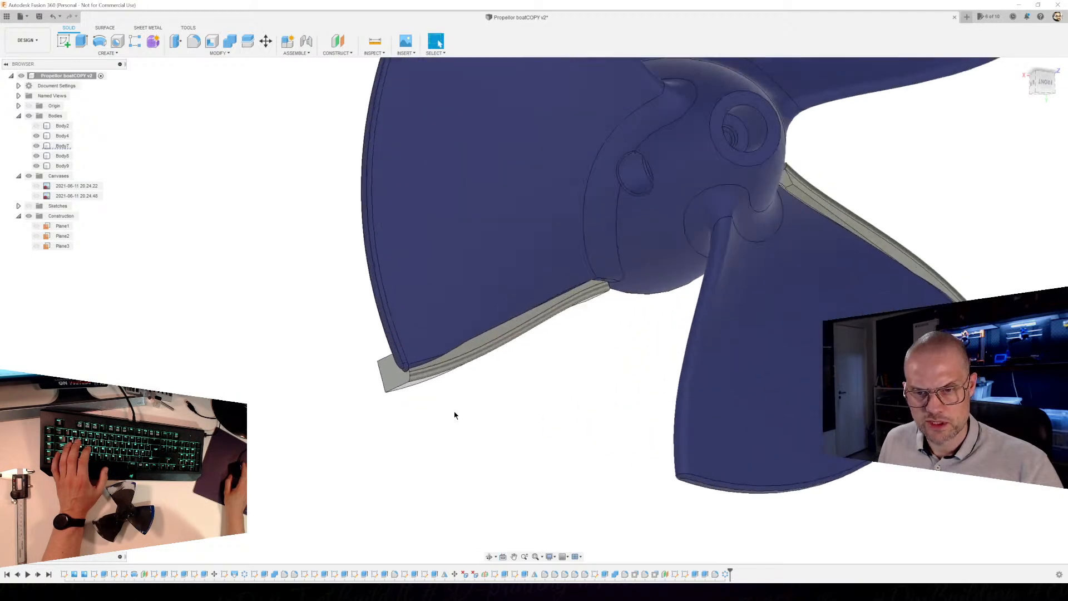
{"action": "left_click", "coordinate": [509, 339]}
{"action": "middle_click_drag", "start_coordinate": [508, 339], "coordinate": [529, 335], "text": "shift"}
{"action": "left_click_drag", "start_coordinate": [492, 347], "coordinate": [517, 358]}
{"action": "key", "text": "Escape"}
{"action": "left_click", "coordinate": [517, 357]}
{"action": "scroll", "coordinate": [517, 358], "scroll_direction": "up", "scroll_amount": 5}
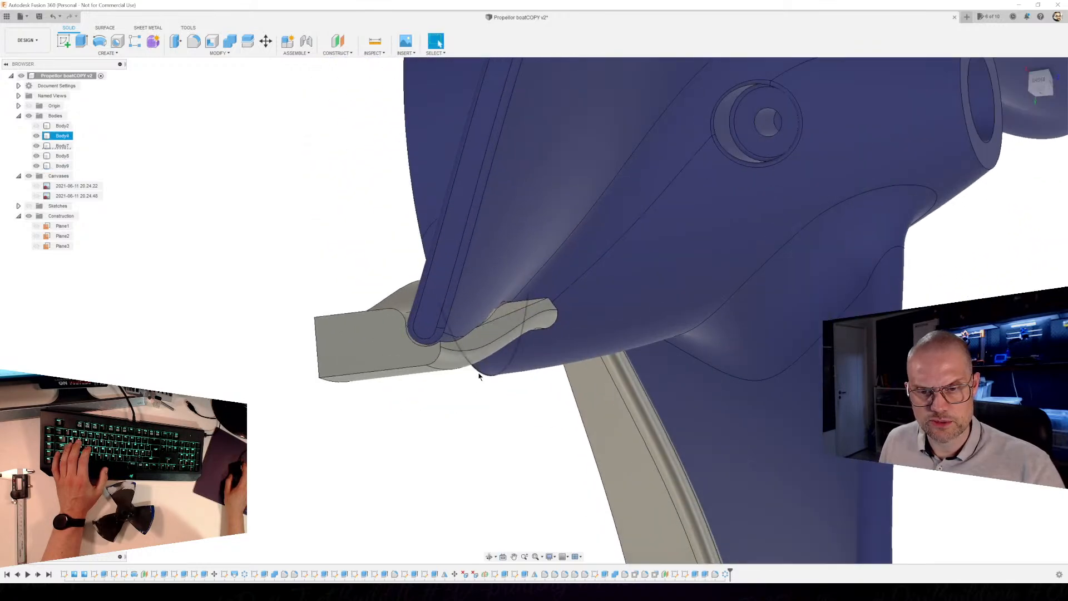
{"action": "left_click", "coordinate": [452, 327]}
{"action": "scroll", "coordinate": [576, 357], "scroll_direction": "down", "scroll_amount": 3}
{"action": "middle_click_drag", "start_coordinate": [625, 453], "coordinate": [707, 497], "text": "shift"}
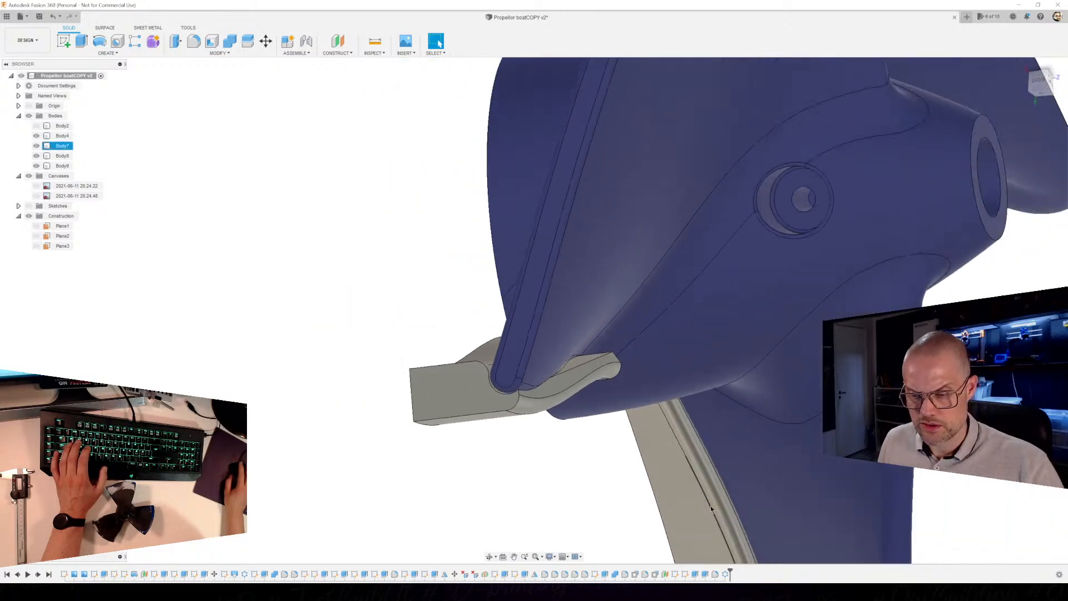
{"action": "key", "text": "Escape"}
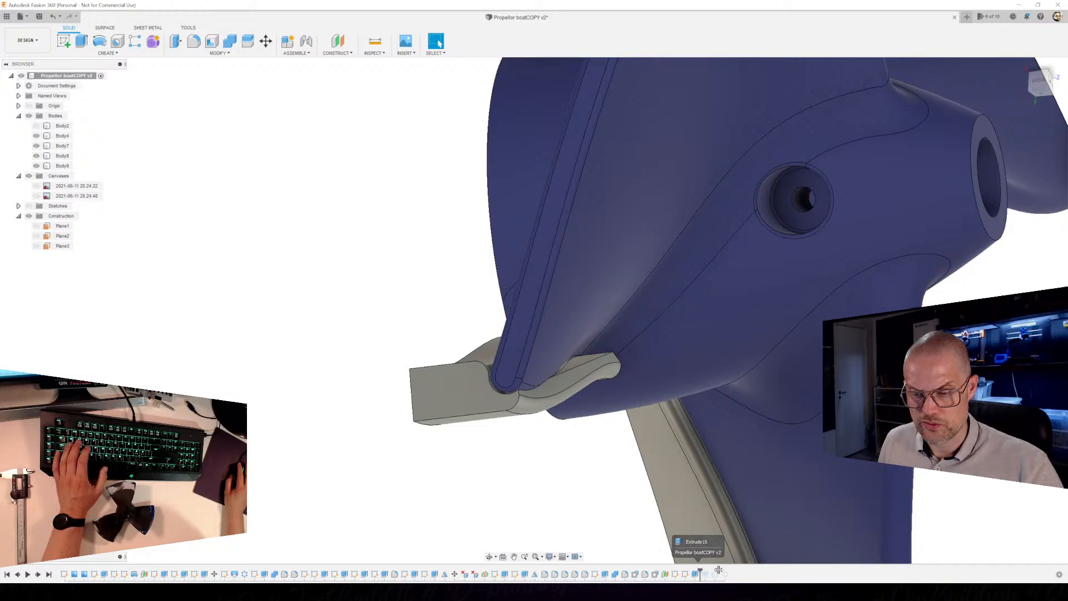
Roll the design history back to just before the circular pattern of the strip.
{"action": "left_click_drag", "start_coordinate": [725, 570], "coordinate": [721, 571]}
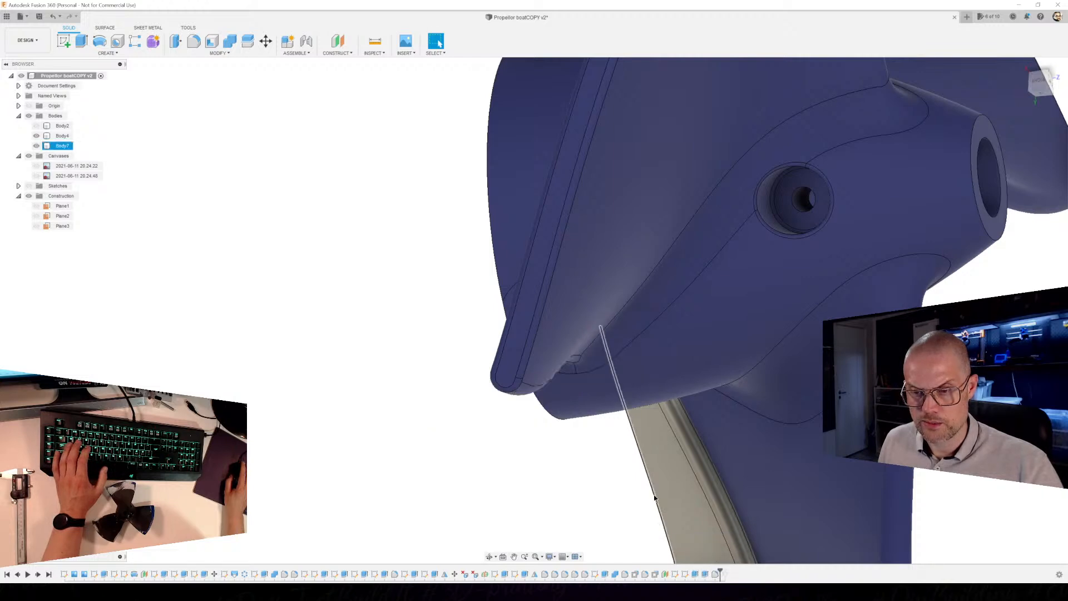
{"action": "scroll", "coordinate": [654, 502], "scroll_direction": "down", "scroll_amount": 3}
{"action": "scroll", "coordinate": [634, 463], "scroll_direction": "down", "scroll_amount": 3}
{"action": "middle_click_drag", "start_coordinate": [634, 463], "coordinate": [679, 351], "text": "shift"}
{"action": "scroll", "coordinate": [631, 472], "scroll_direction": "up", "scroll_amount": 3}
{"action": "scroll", "coordinate": [645, 383], "scroll_direction": "up", "scroll_amount": 3}
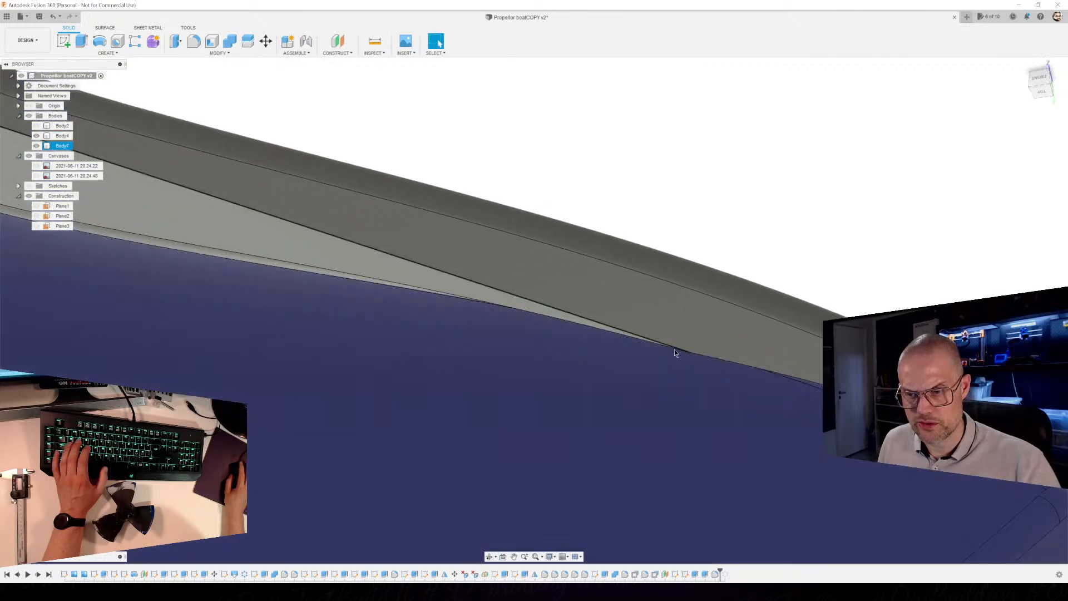
{"action": "left_click", "coordinate": [673, 349]}
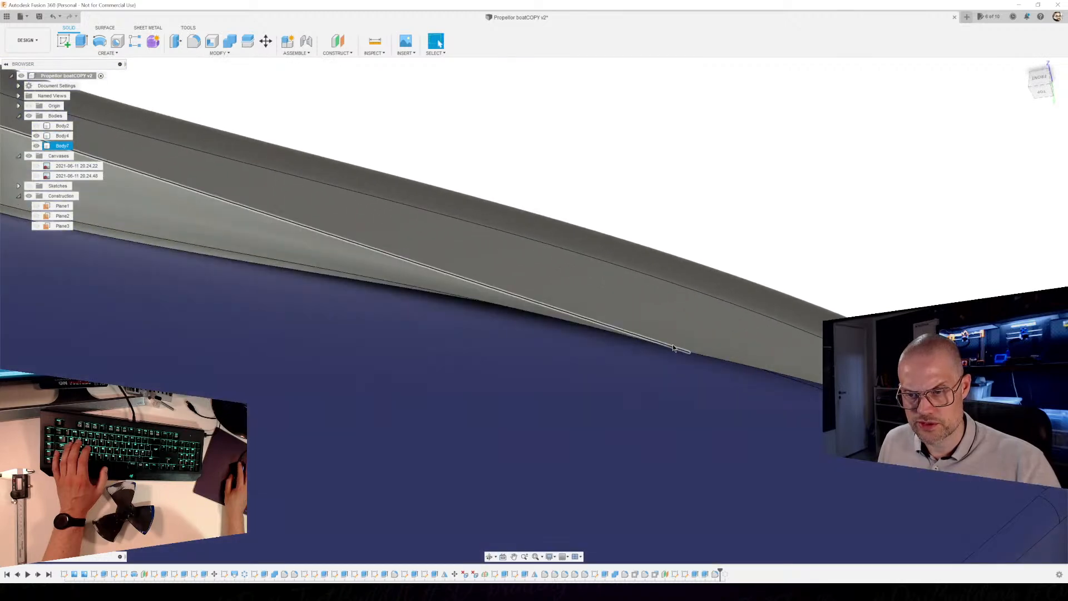
{"action": "left_click", "coordinate": [728, 362]}
{"action": "key", "text": "f"}
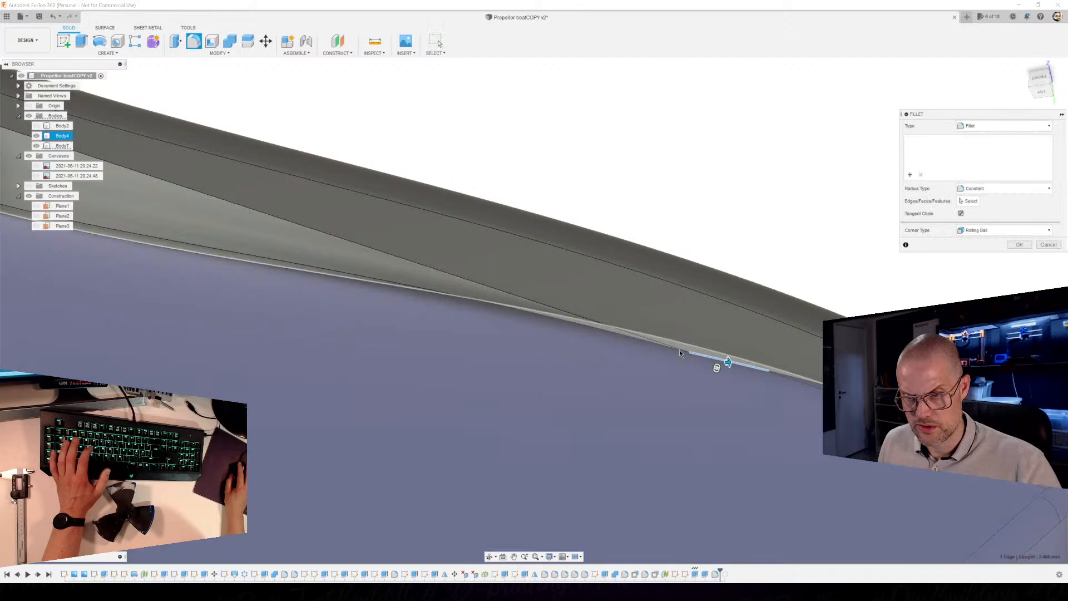
{"action": "left_click", "coordinate": [677, 349]}
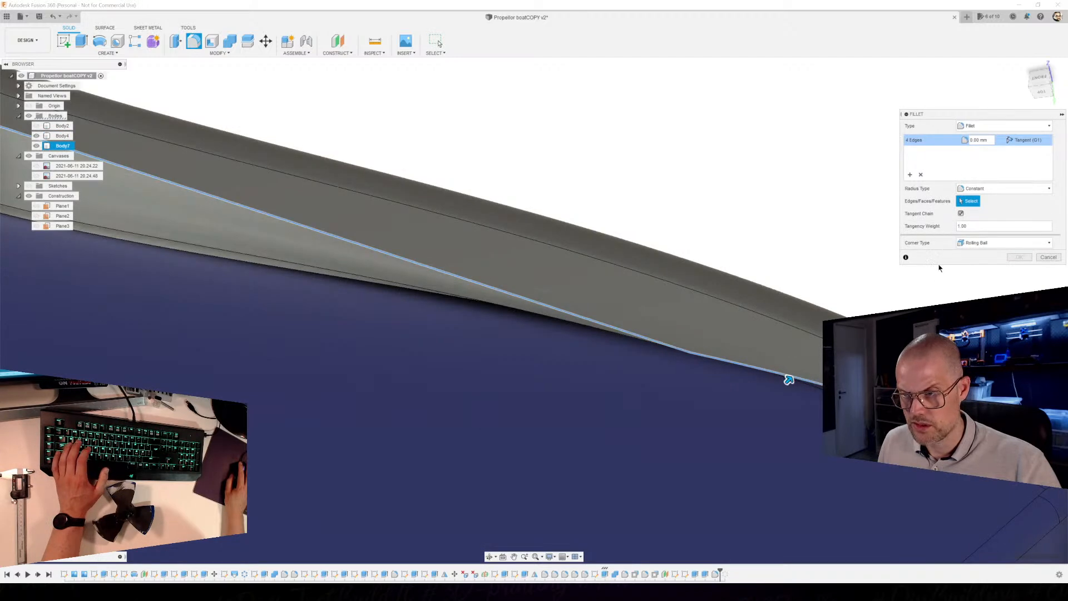
{"action": "left_click", "coordinate": [1043, 258]}
Chamfer the four connected edge segments of the strip that run along the blade surface, with an equal distance of about 2 mm.
{"action": "right_click", "coordinate": [767, 223]}
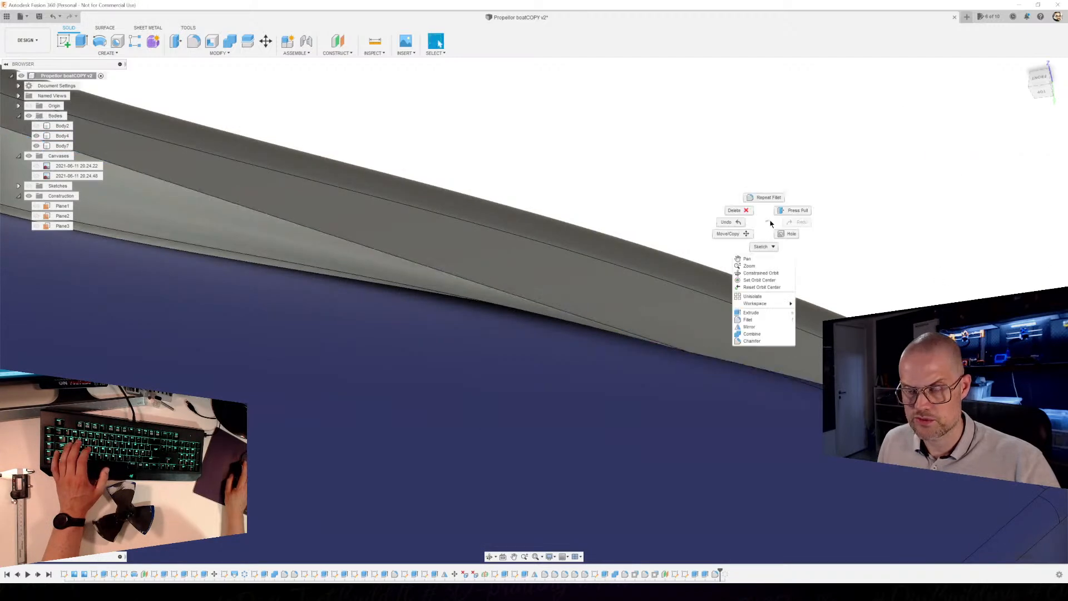
{"action": "left_click", "coordinate": [754, 340]}
{"action": "left_click", "coordinate": [646, 338]}
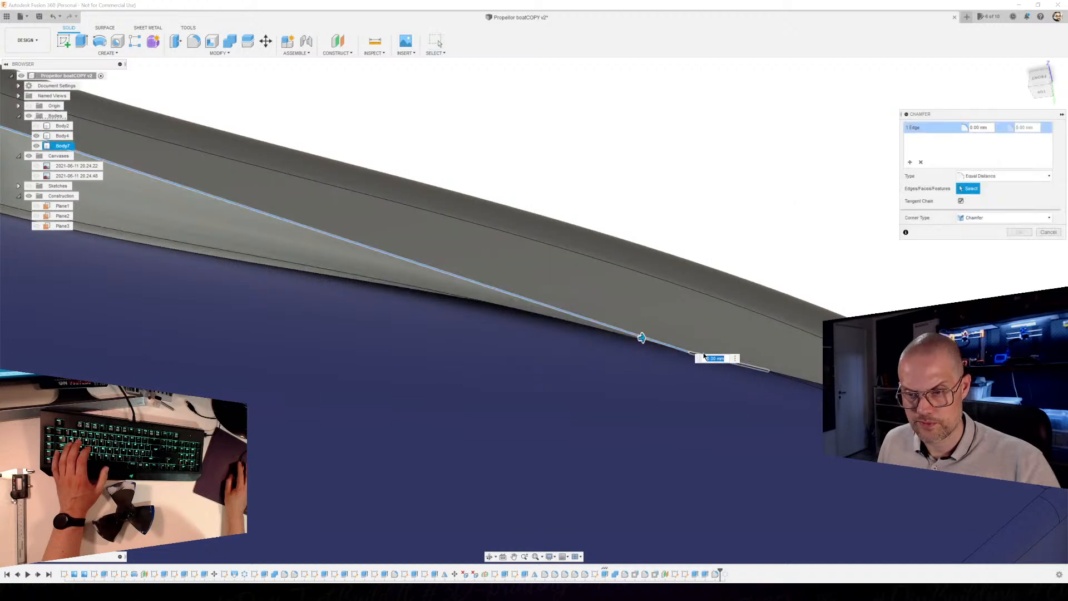
{"action": "left_click", "coordinate": [769, 371]}
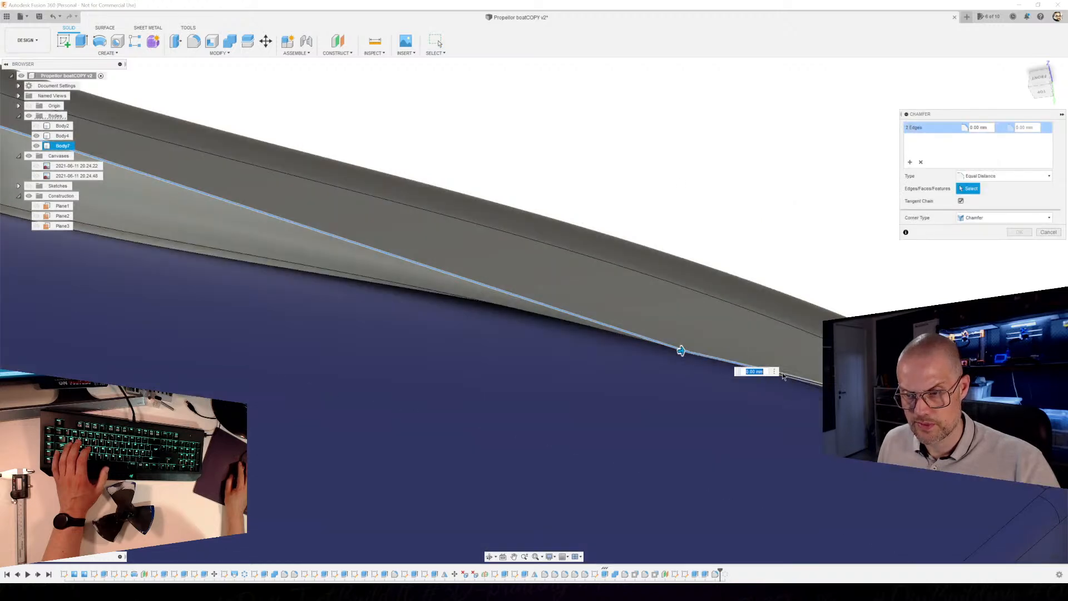
{"action": "scroll", "coordinate": [784, 372], "scroll_direction": "down", "scroll_amount": 3}
{"action": "left_click", "coordinate": [698, 397]}
{"action": "scroll", "coordinate": [566, 322], "scroll_direction": "up", "scroll_amount": 3}
{"action": "left_click_drag", "start_coordinate": [579, 309], "coordinate": [590, 305]}
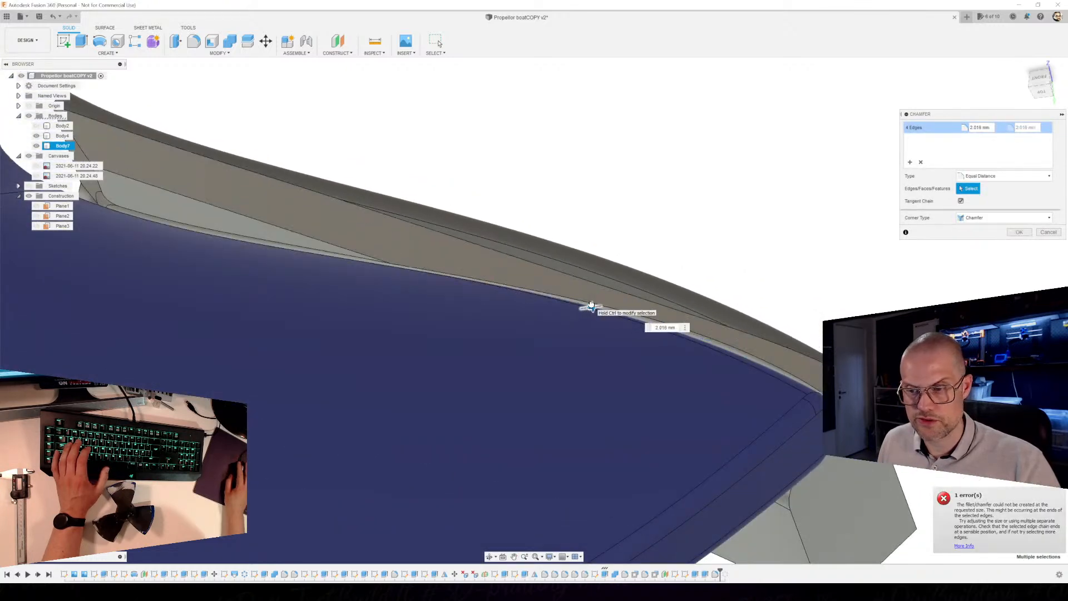
{"action": "scroll", "coordinate": [773, 445], "scroll_direction": "down", "scroll_amount": 3}
{"action": "middle_click_drag", "start_coordinate": [775, 460], "coordinate": [786, 455], "text": "shift"}
{"action": "middle_click_drag", "start_coordinate": [647, 420], "coordinate": [689, 369], "text": "shift"}
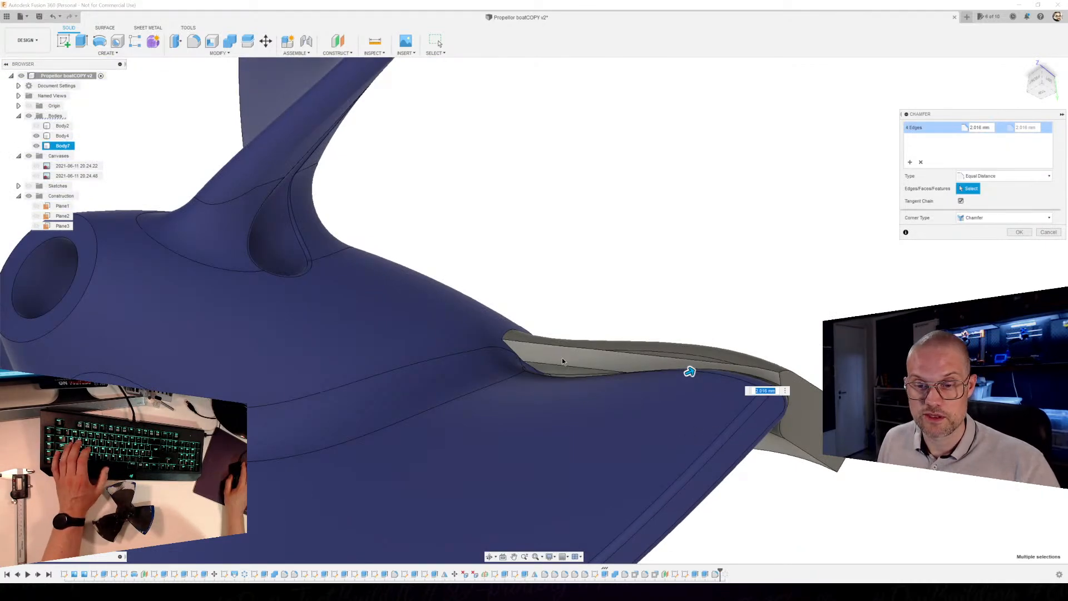
{"action": "middle_click_drag", "start_coordinate": [746, 428], "coordinate": [669, 394]}
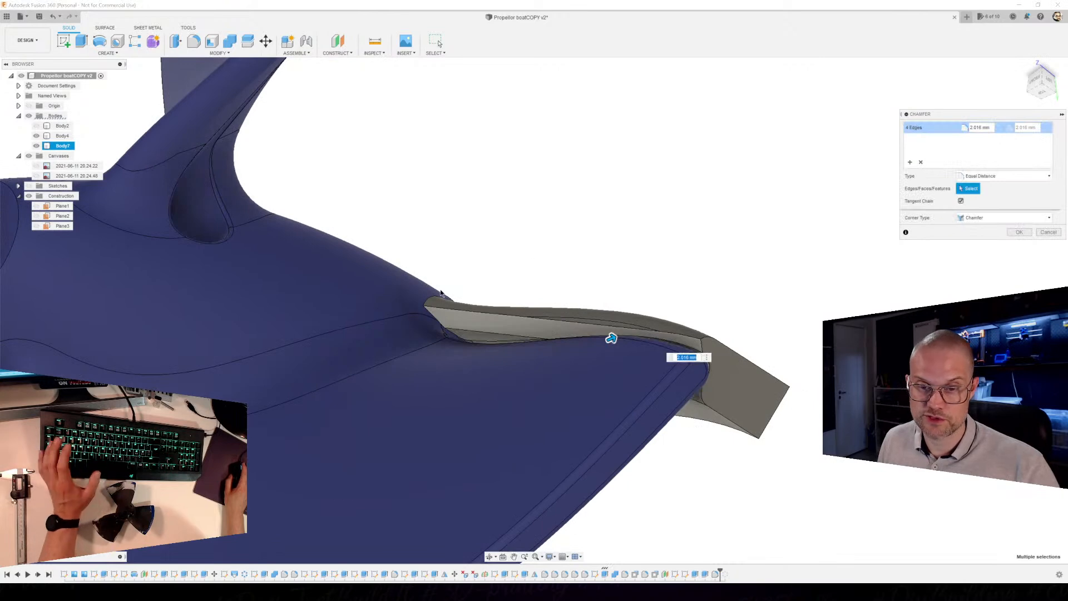
{"action": "middle_click_drag", "start_coordinate": [611, 338], "coordinate": [590, 353], "text": "shift"}
{"action": "left_click", "coordinate": [1016, 233]}
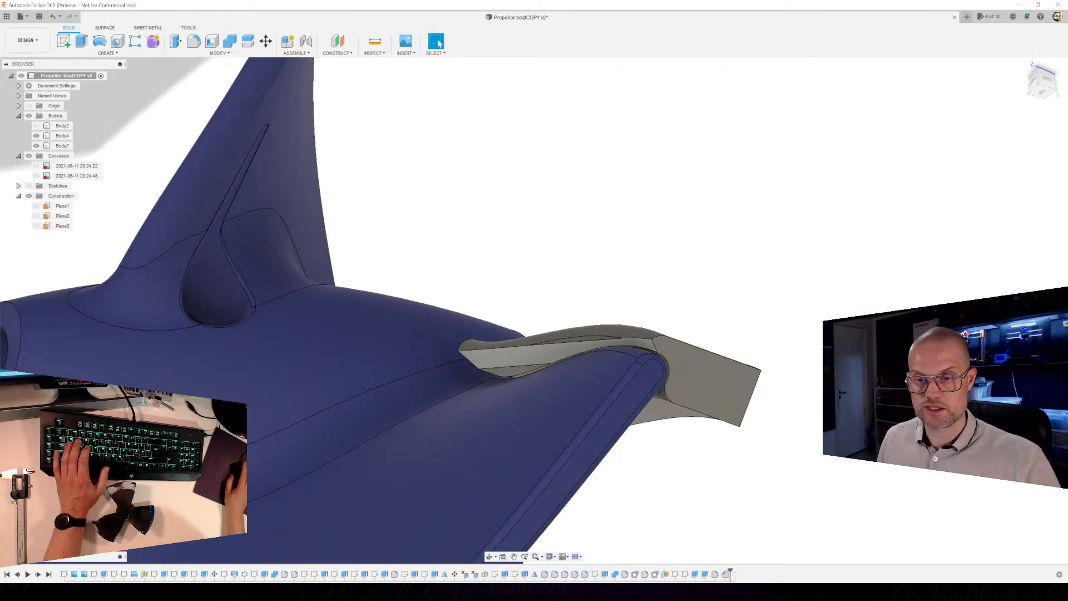
Save the chamfered design as a new version with the description "User Saved".
{"action": "key", "text": "ctrl+s"}
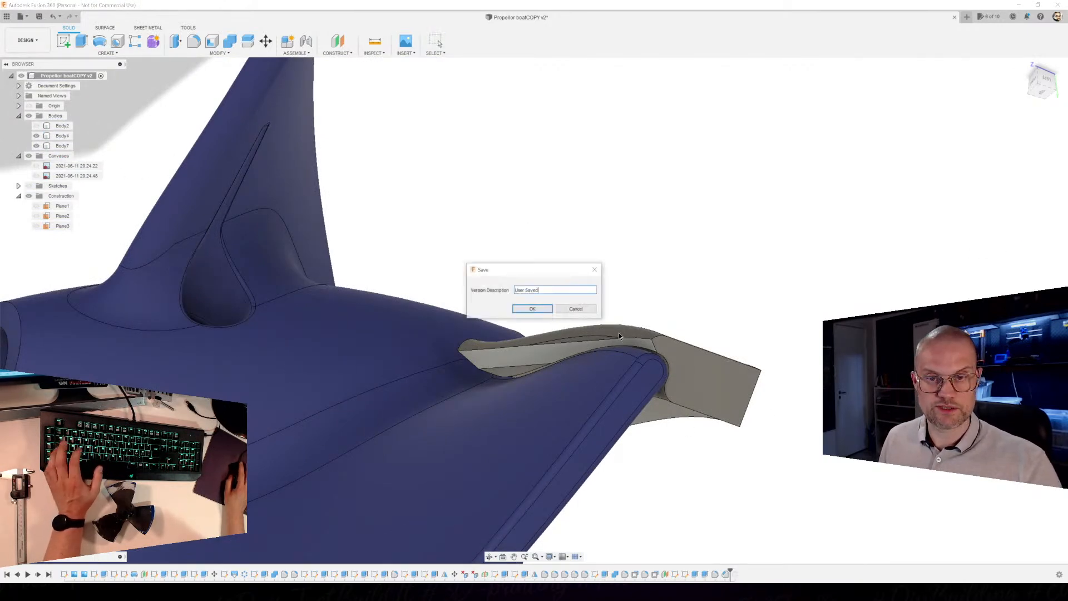
{"action": "left_click", "coordinate": [546, 308]}
{"action": "left_click", "coordinate": [368, 334]}
Roll the design history forward past the circular pattern to restore the strips on all three blades.
{"action": "middle_click_drag", "start_coordinate": [367, 334], "coordinate": [382, 257], "text": "shift"}
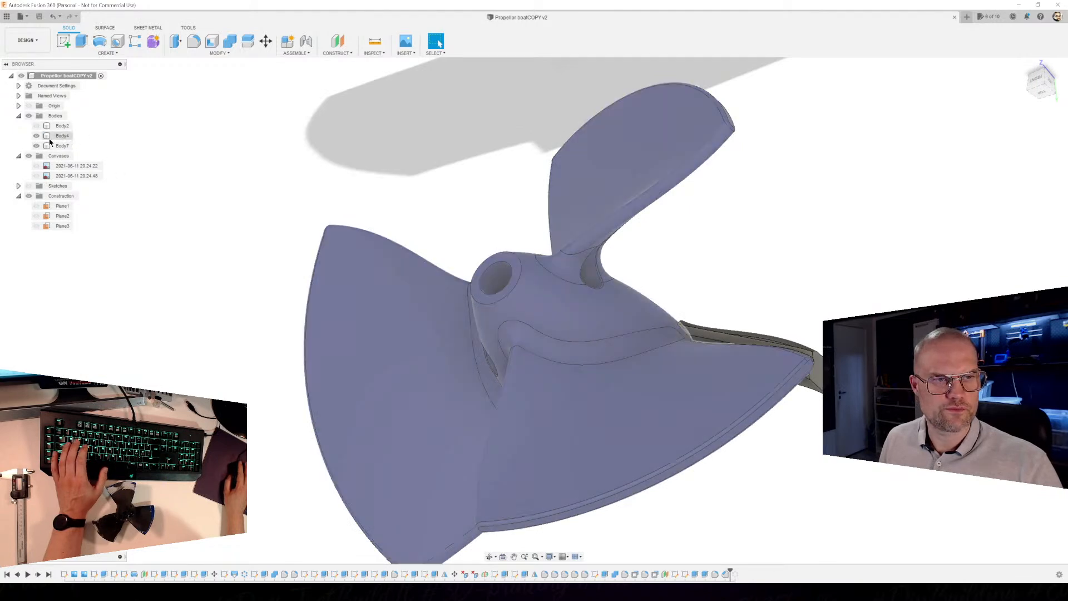
{"action": "middle_click_drag", "start_coordinate": [256, 291], "coordinate": [336, 341], "text": "shift"}
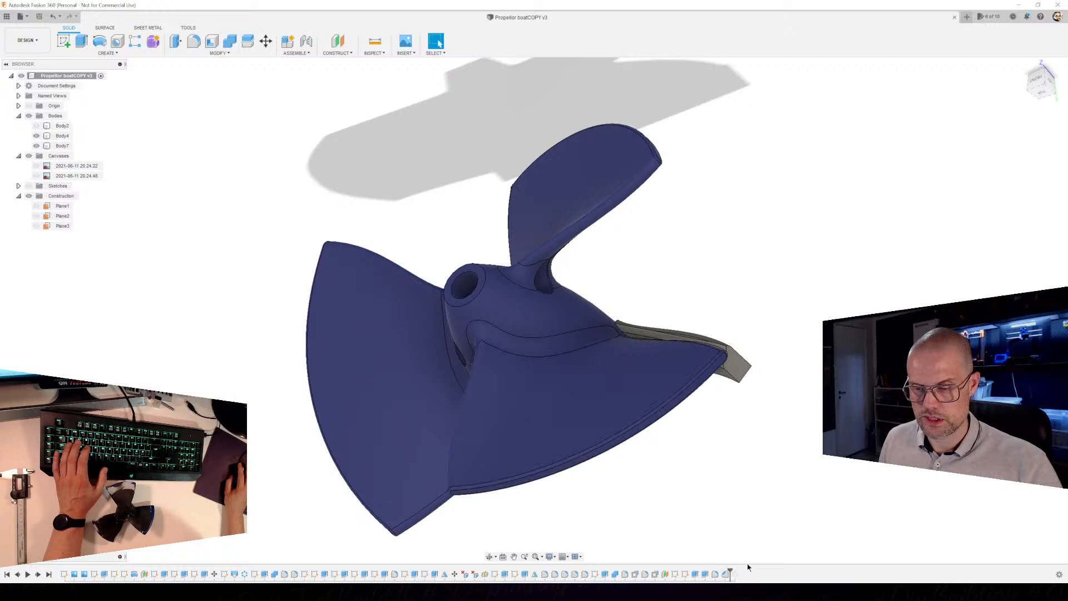
{"action": "left_click_drag", "start_coordinate": [736, 571], "coordinate": [742, 573]}
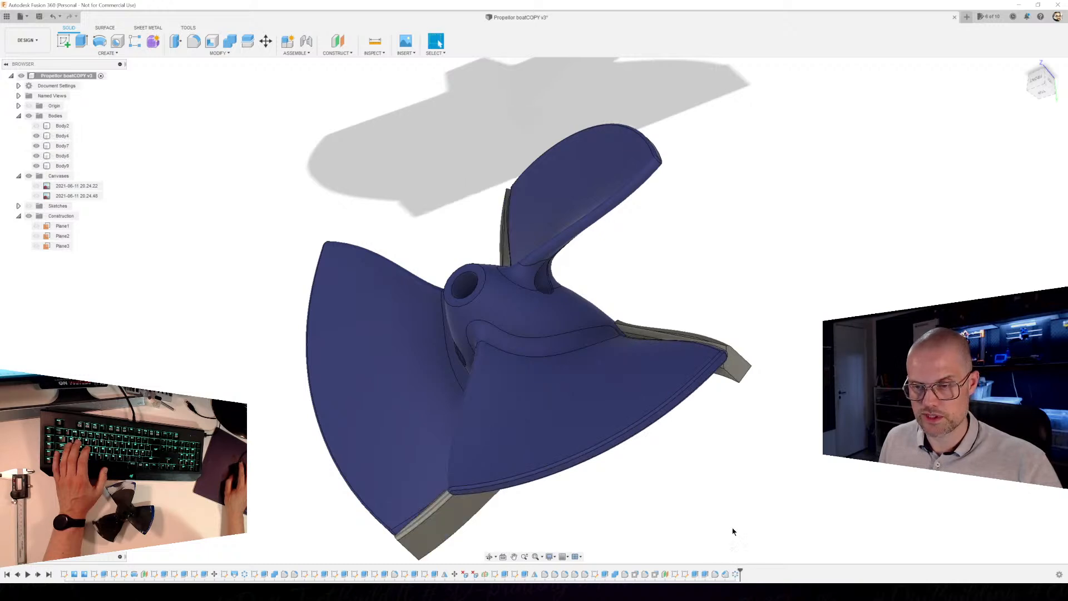
{"action": "middle_click_drag", "start_coordinate": [552, 490], "coordinate": [257, 272], "text": "shift"}
{"action": "left_click", "coordinate": [63, 137]}
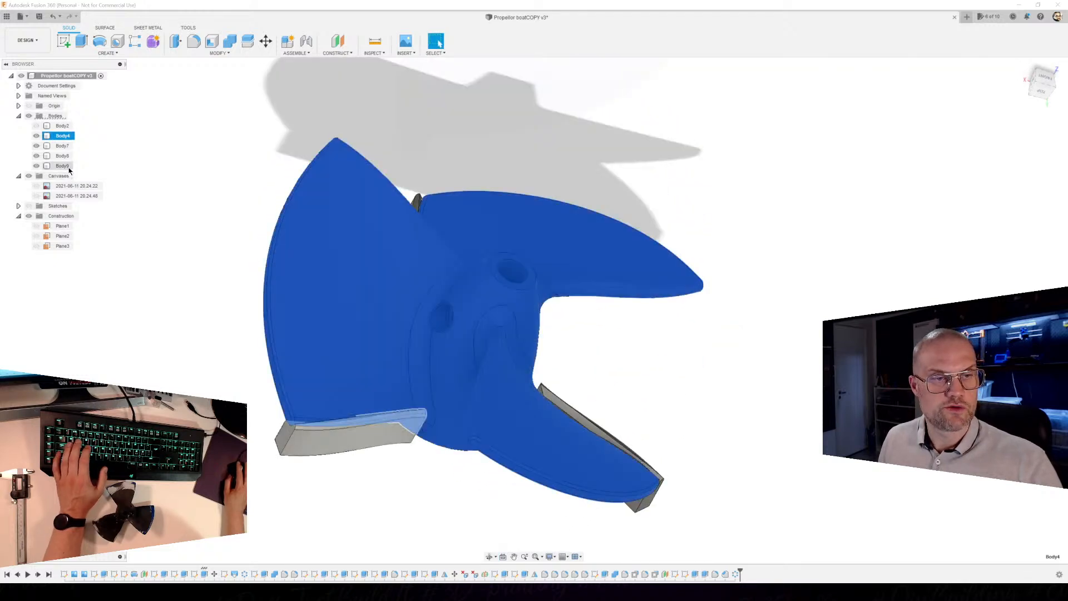
{"action": "left_click", "coordinate": [69, 167], "text": "shift"}
{"action": "left_click", "coordinate": [148, 276]}
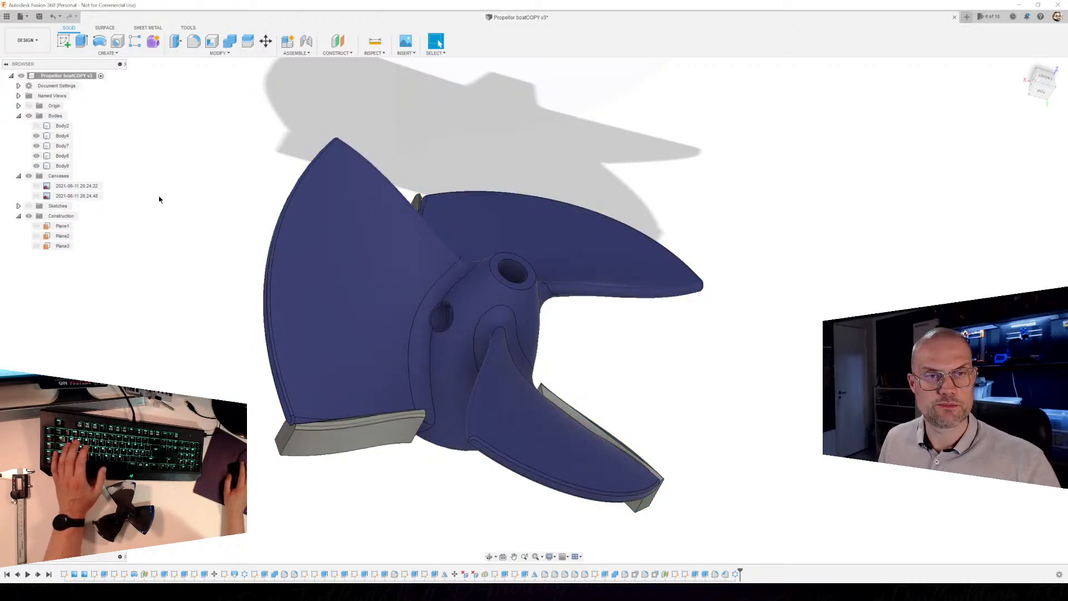
{"action": "right_click", "coordinate": [75, 80]}
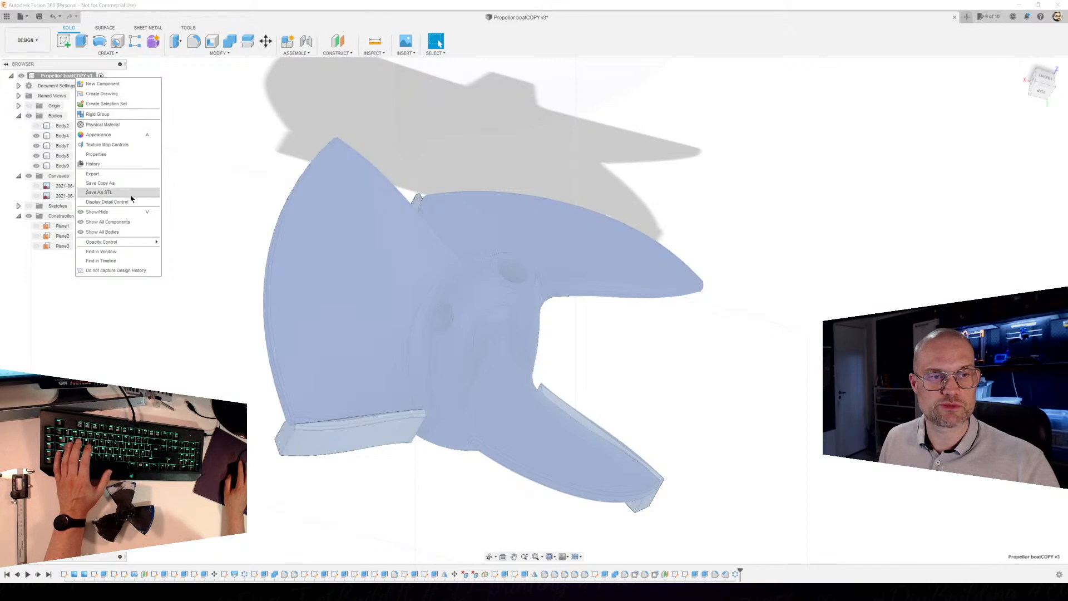
{"action": "right_click", "coordinate": [45, 77]}
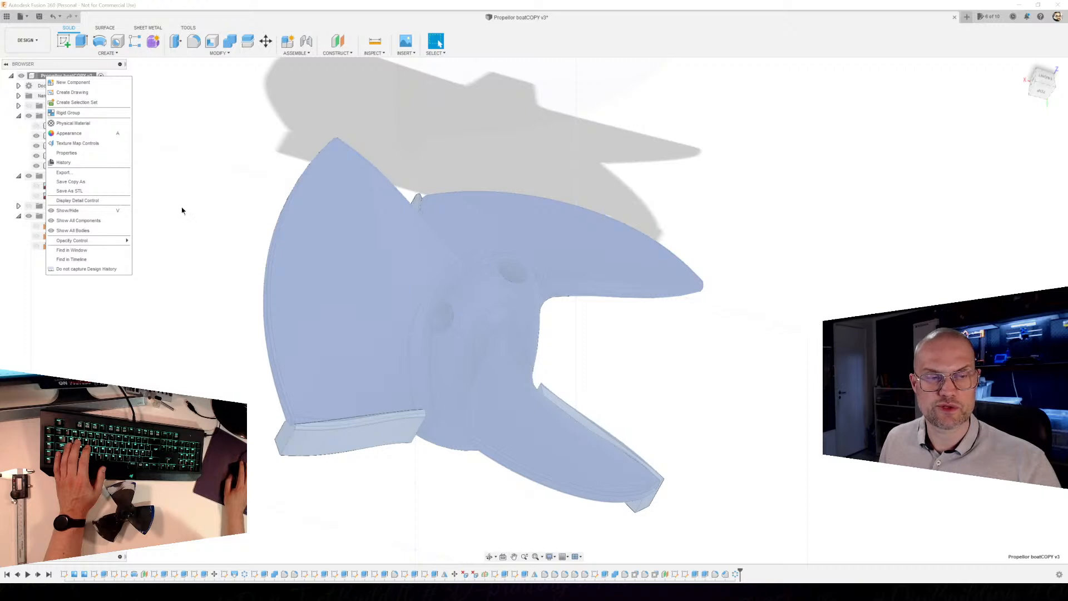
{"action": "key", "text": "Escape"}
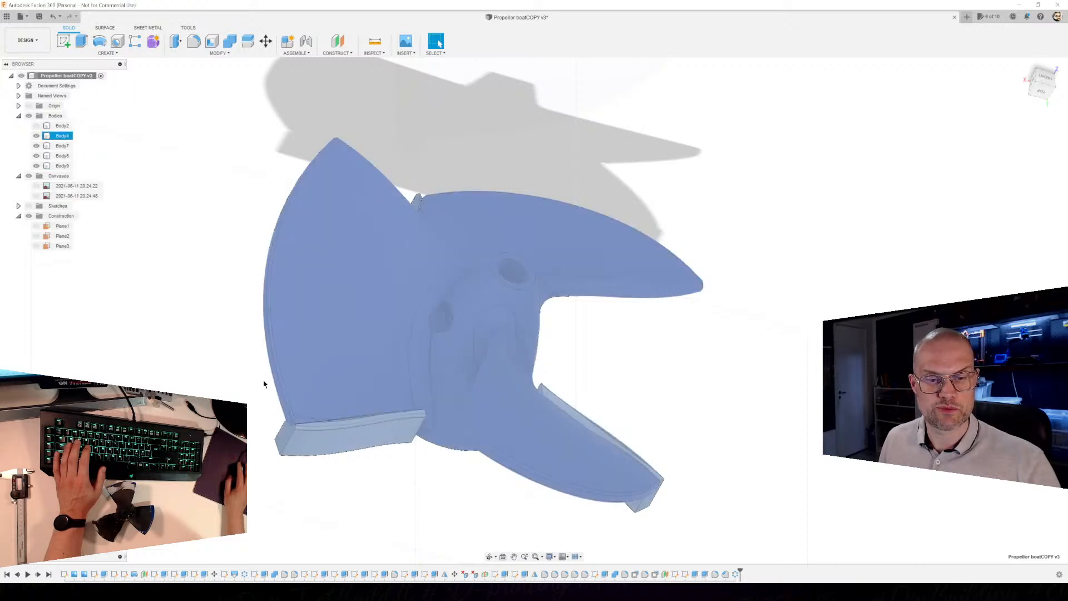
{"action": "key", "text": "Escape"}
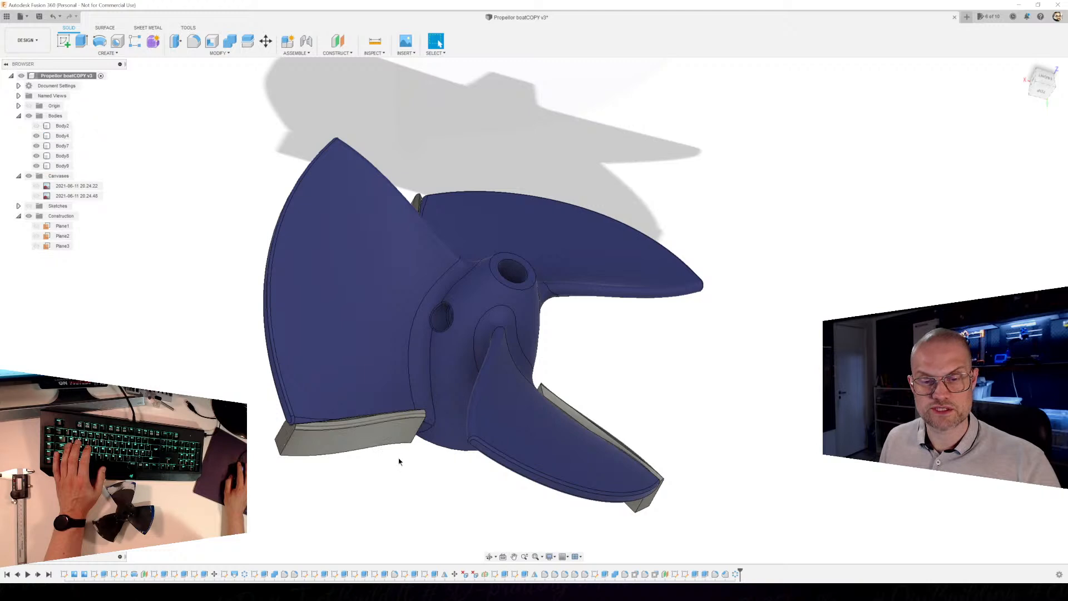
Export the whole design as a medium-refinement STL file named Propellor boatCOPY v3.stl in the Skrivebord folder.
{"action": "right_click", "coordinate": [61, 77]}
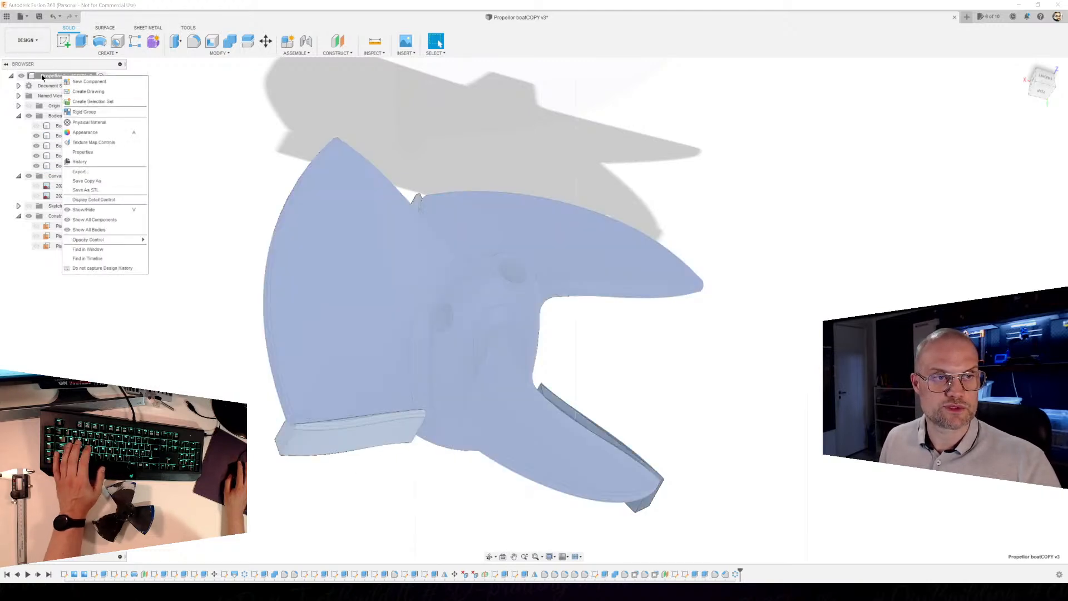
{"action": "left_click", "coordinate": [96, 190]}
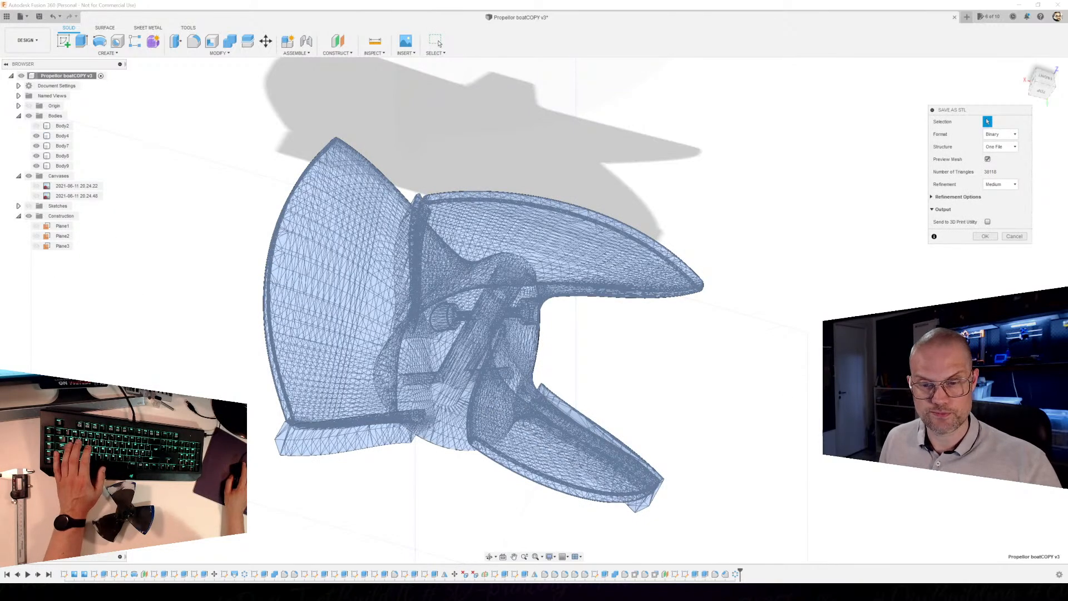
{"action": "middle_click_drag", "start_coordinate": [501, 358], "coordinate": [534, 229], "text": "shift"}
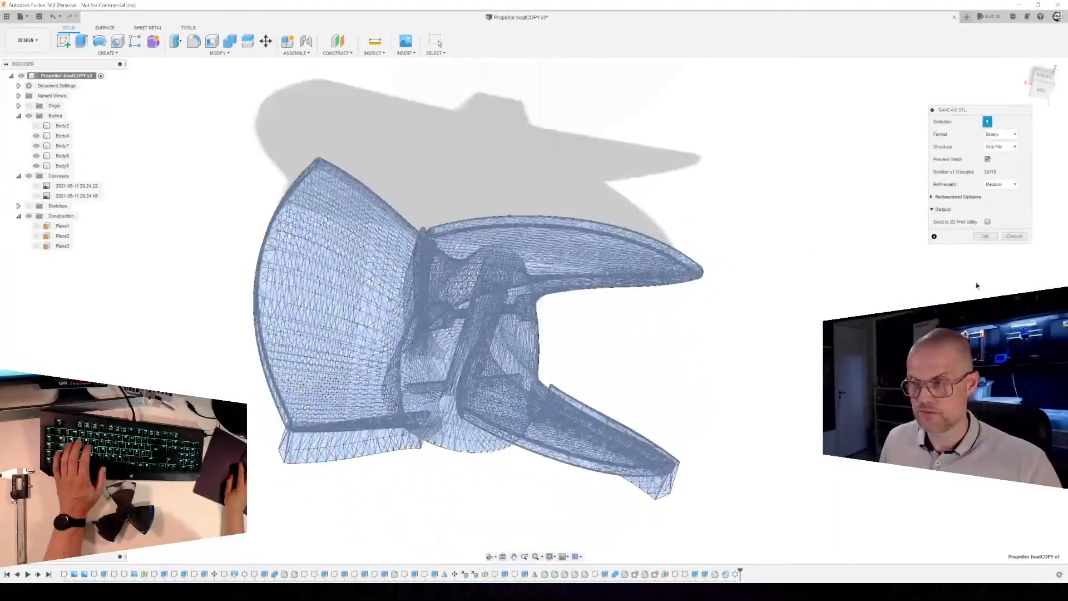
{"action": "left_click", "coordinate": [985, 236]}
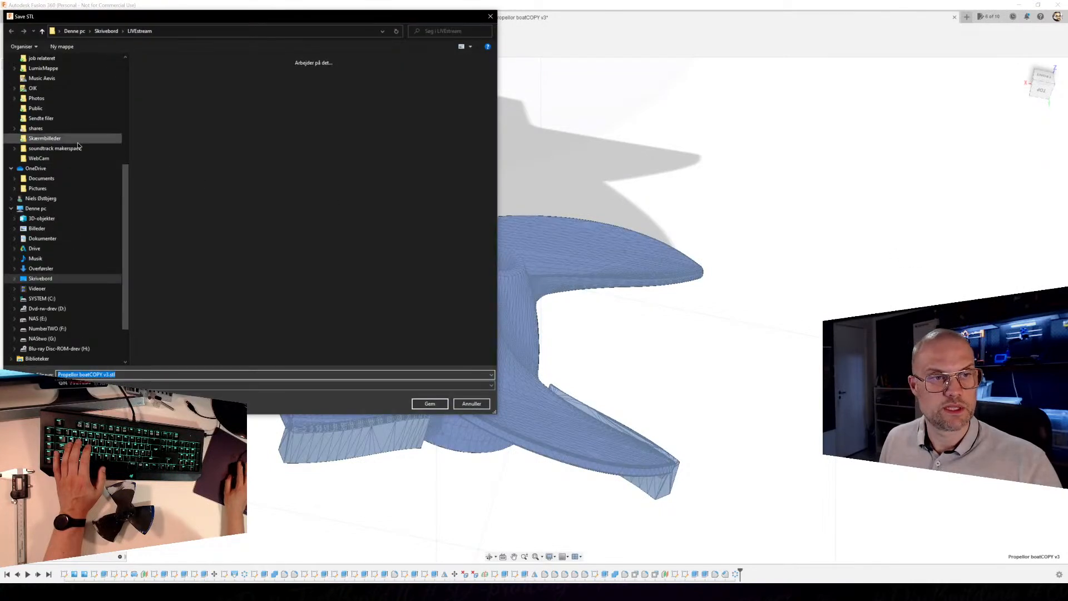
{"action": "left_click", "coordinate": [41, 280]}
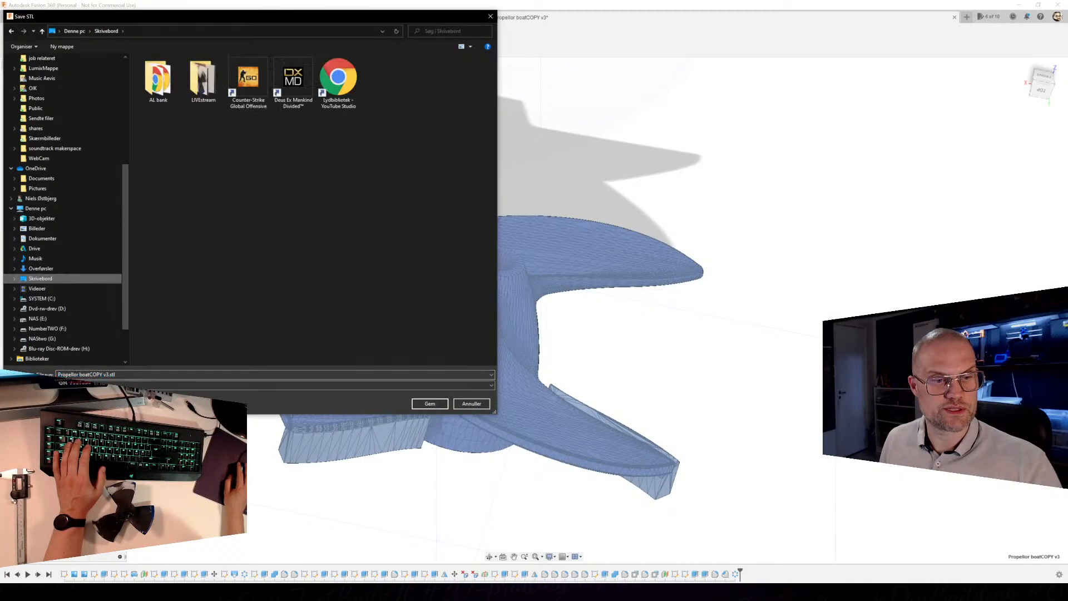
{"action": "left_click", "coordinate": [436, 404]}
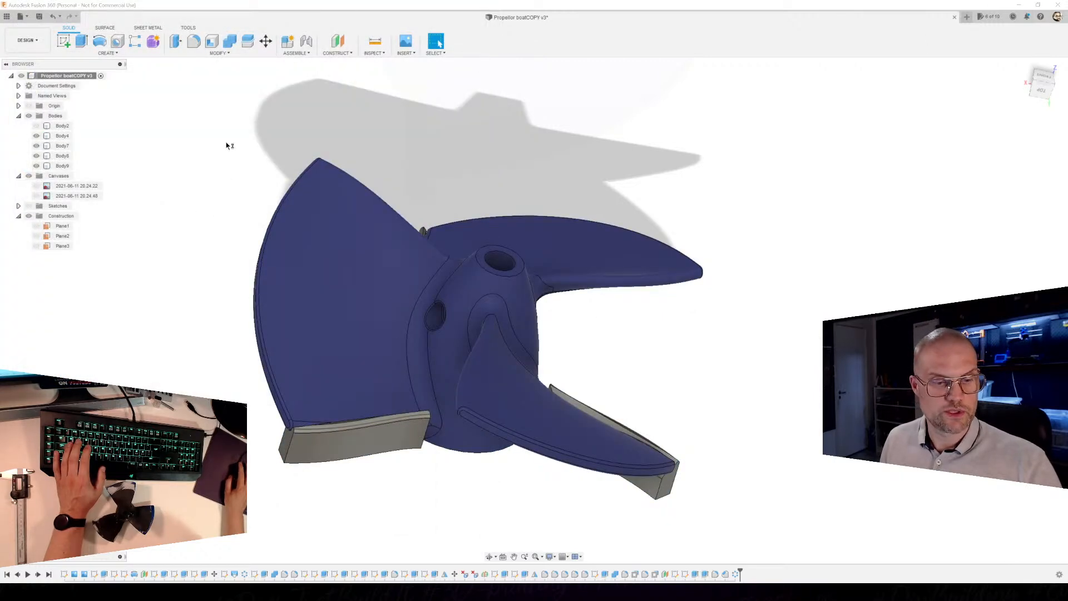
Switch to Simplify3D and delete the existing ten-sided cylinder model from the build plate.
{"action": "left_click", "coordinate": [409, 254]}
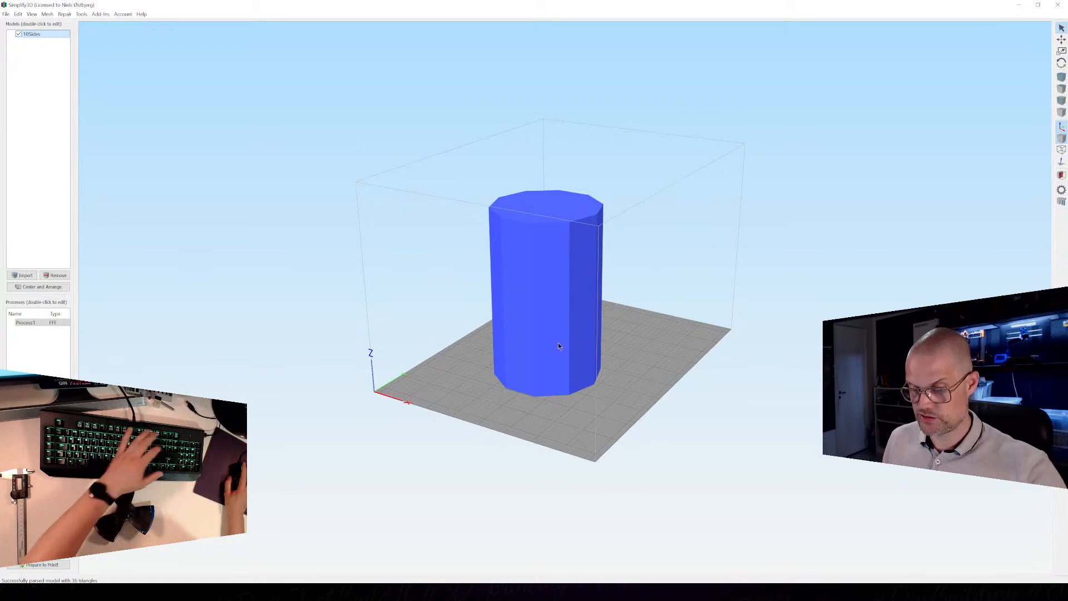
{"action": "key", "text": "Delete"}
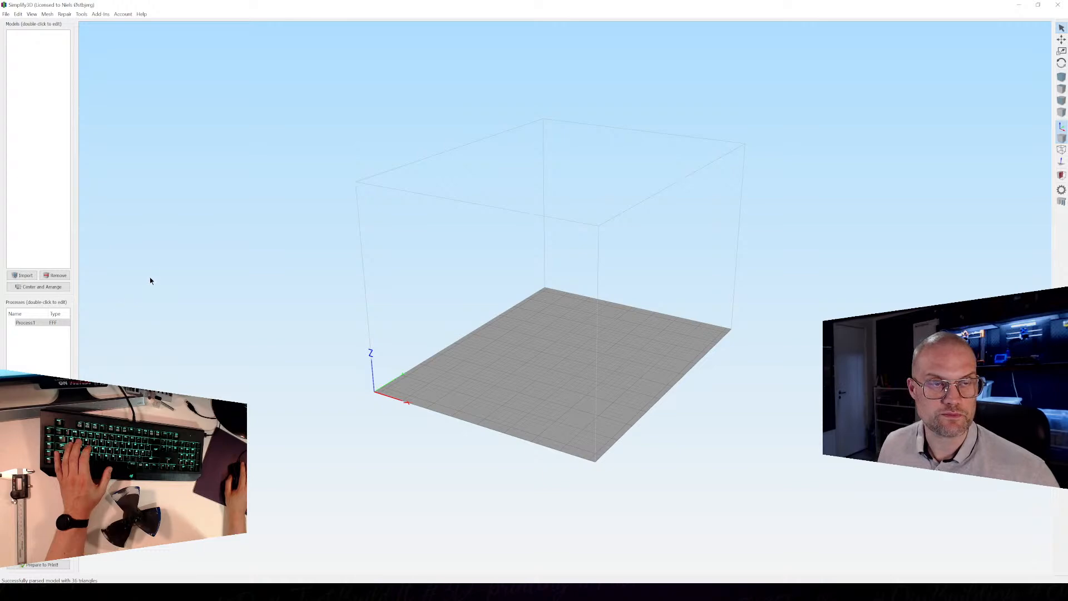
Import Propellor boatCOPY v3.stl from the Skrivebord folder onto the empty build plate.
{"action": "left_click", "coordinate": [24, 276]}
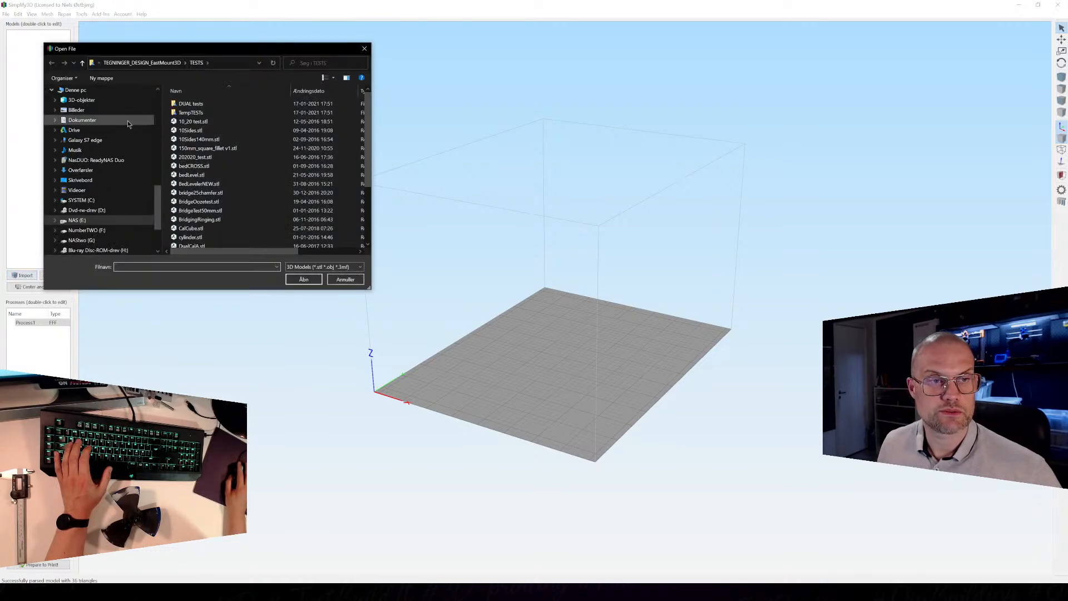
{"action": "left_click", "coordinate": [81, 182]}
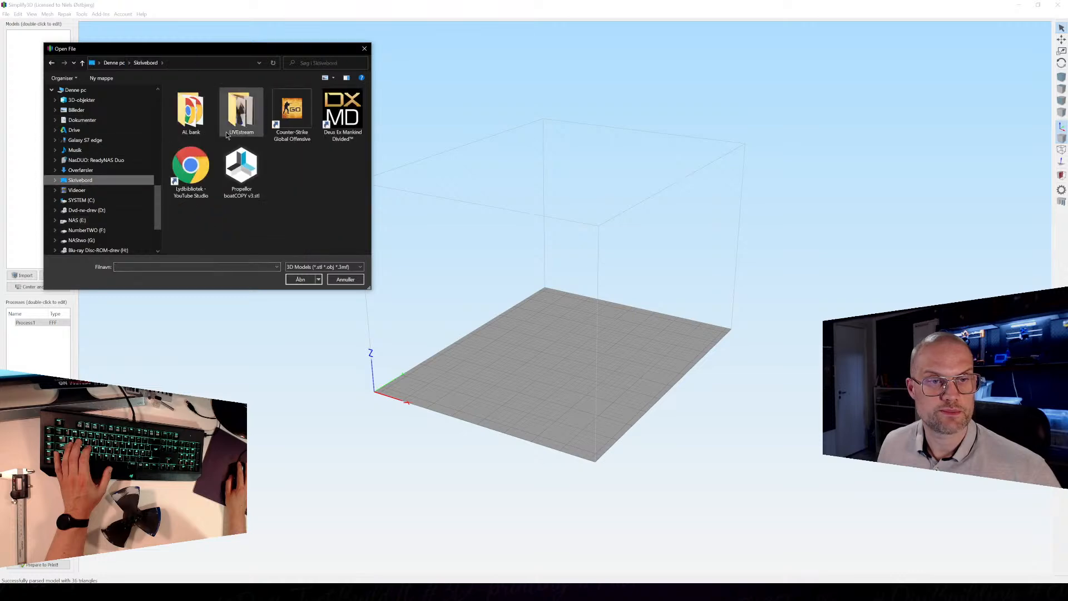
{"action": "double_click", "coordinate": [242, 167]}
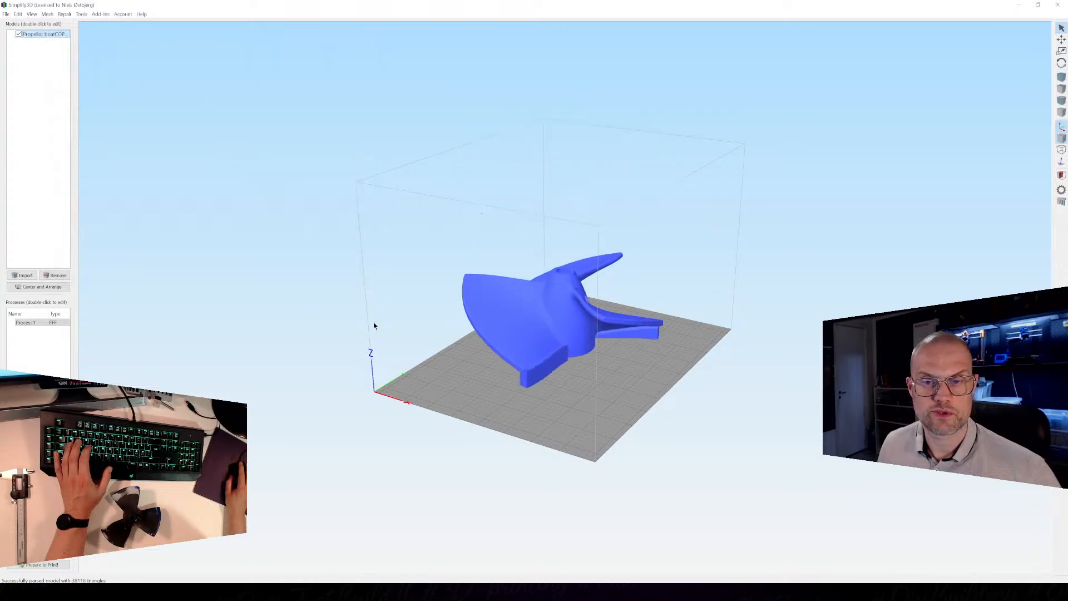
Examine the imported propeller on the build plate from several sides, including the hub holes and the blade edge strips.
{"action": "left_click_drag", "start_coordinate": [486, 442], "coordinate": [468, 475]}
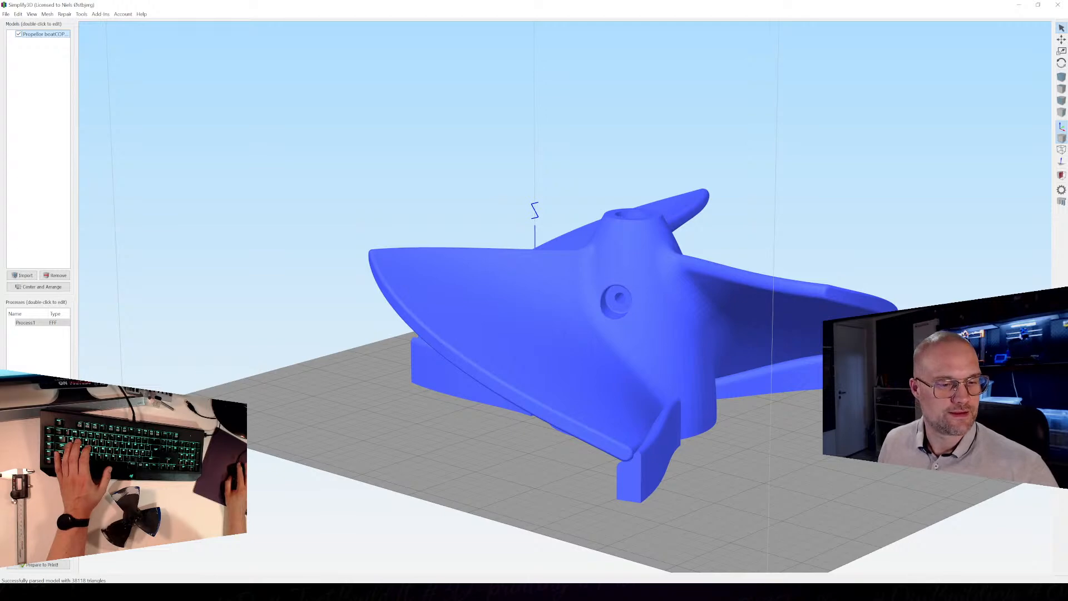
{"action": "left_click_drag", "start_coordinate": [317, 412], "coordinate": [379, 415]}
{"action": "left_click_drag", "start_coordinate": [534, 511], "coordinate": [433, 435]}
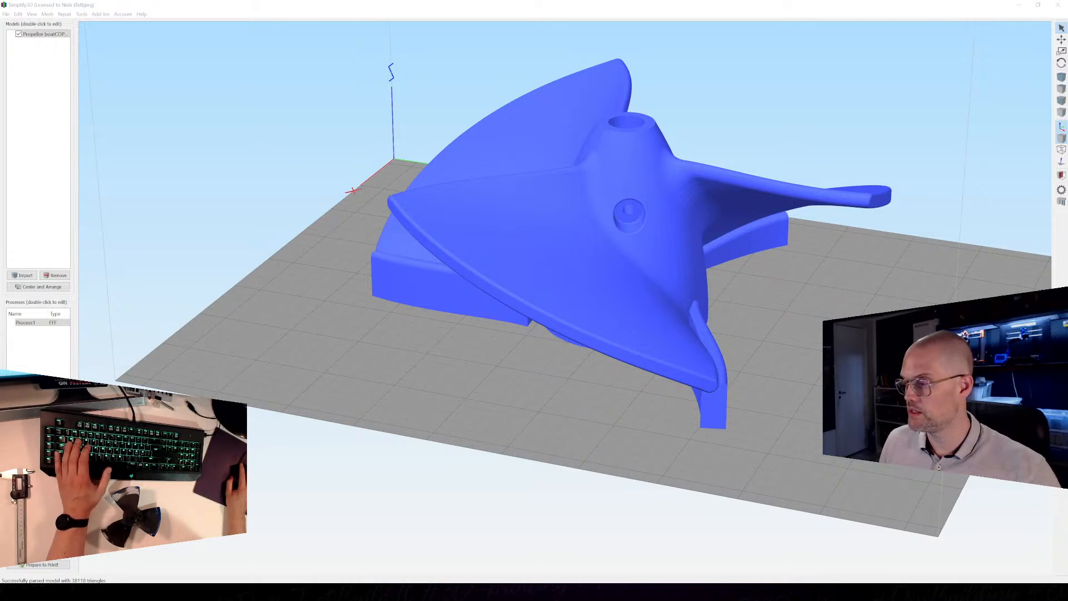
{"action": "left_click", "coordinate": [26, 323]}
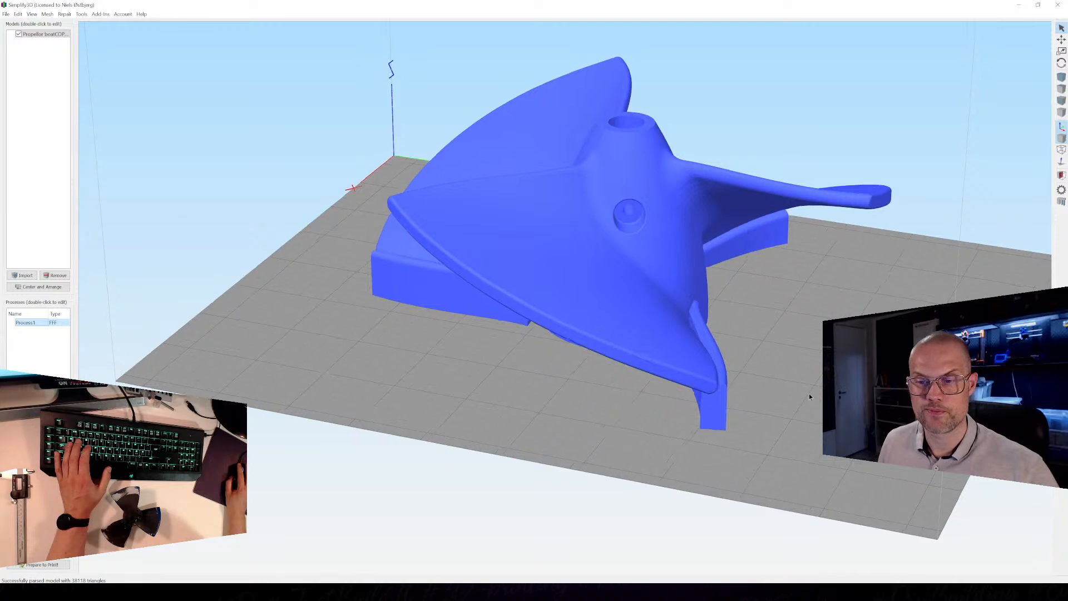
{"action": "left_click_drag", "start_coordinate": [812, 392], "coordinate": [776, 411]}
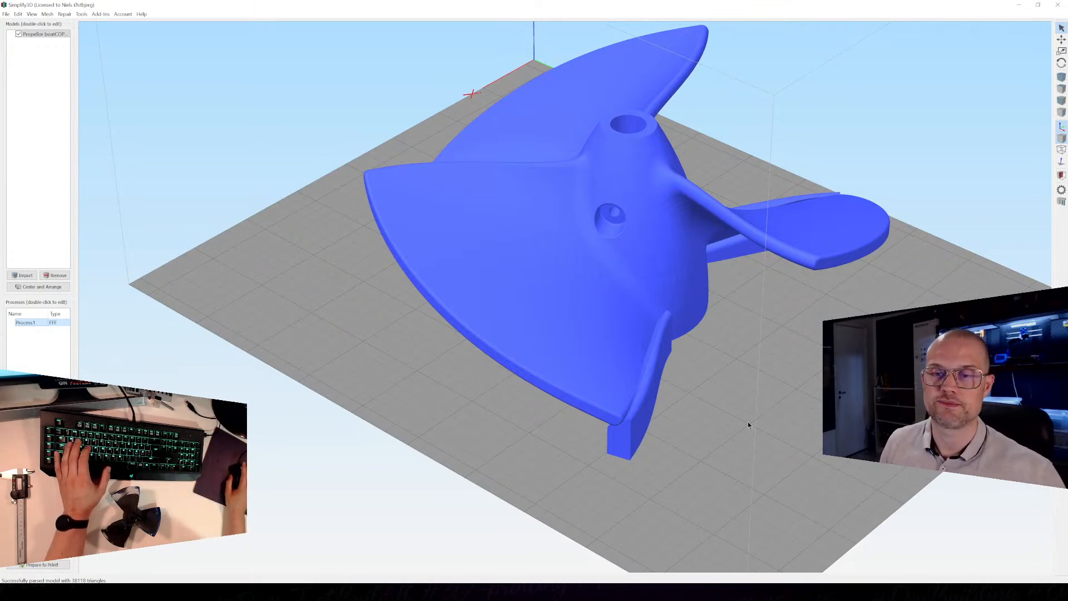
{"action": "scroll", "coordinate": [749, 424], "scroll_direction": "down", "scroll_amount": 6}
{"action": "scroll", "coordinate": [629, 467], "scroll_direction": "up", "scroll_amount": 4}
{"action": "left_click_drag", "start_coordinate": [604, 472], "coordinate": [680, 473]}
{"action": "mouse_move", "coordinate": [564, 495]}
{"action": "left_mouse_down"}
{"action": "mouse_move", "coordinate": [581, 498]}
{"action": "mouse_move", "coordinate": [569, 491]}
{"action": "left_mouse_up"}
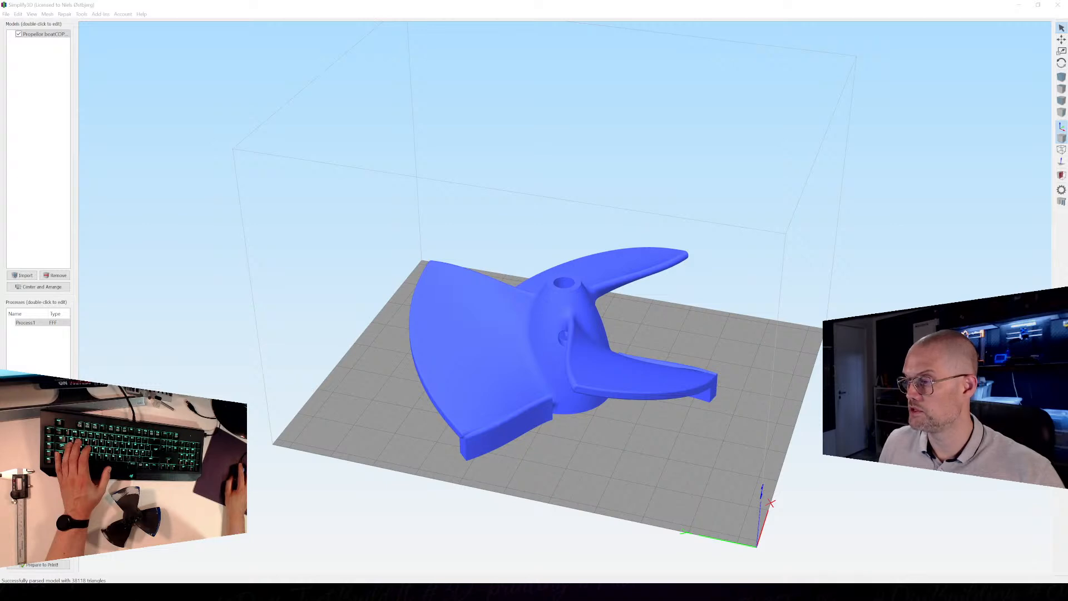
Review the layer settings of Process1, accept them and slice the propeller for a print preview.
{"action": "left_click_drag", "start_coordinate": [594, 148], "coordinate": [441, 65]}
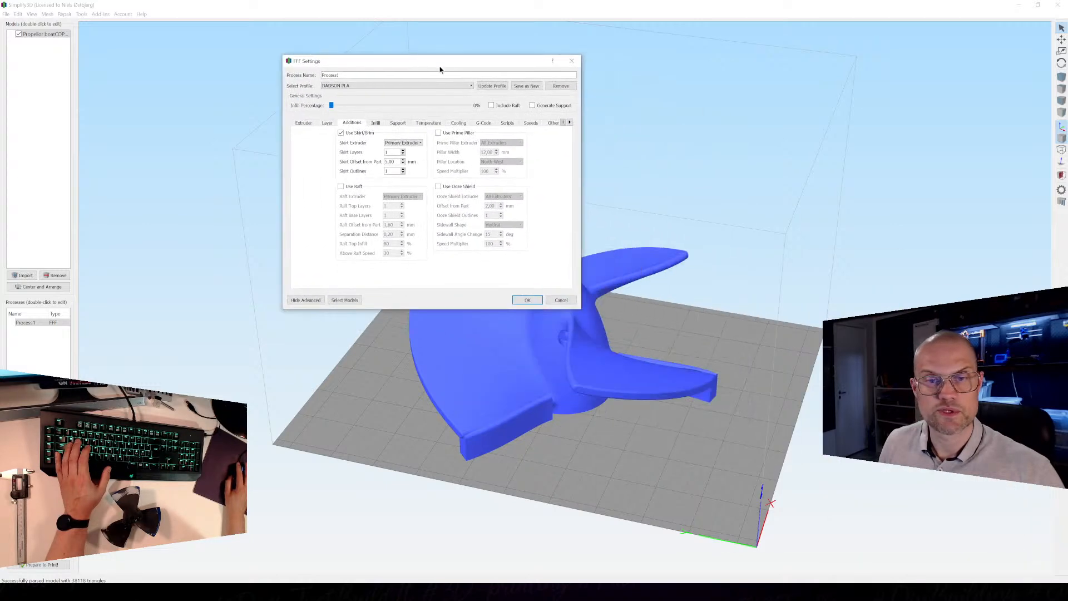
{"action": "left_click", "coordinate": [326, 123]}
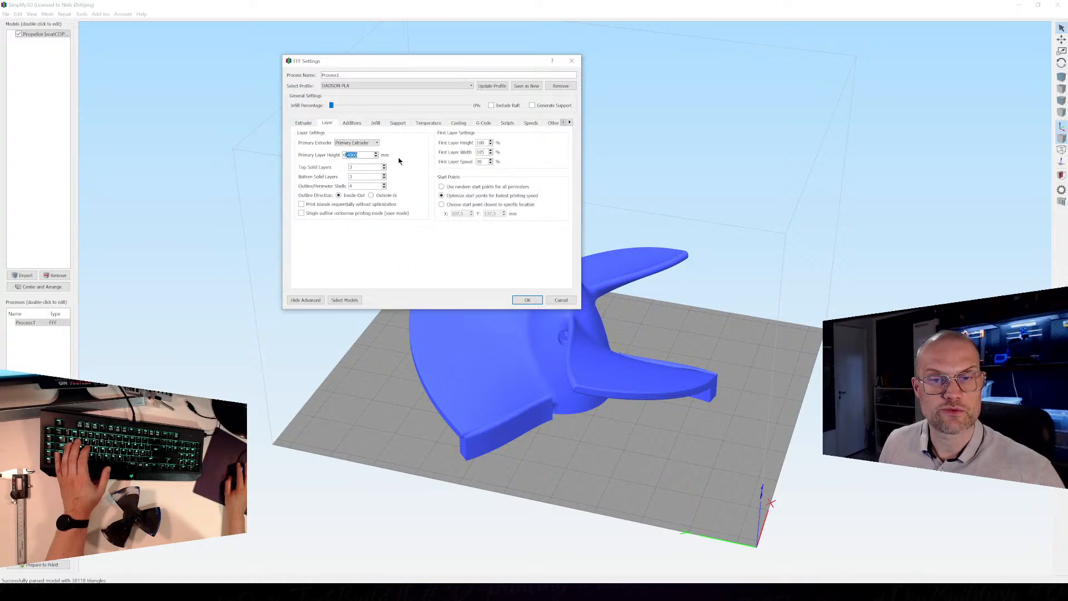
{"action": "left_click", "coordinate": [526, 301]}
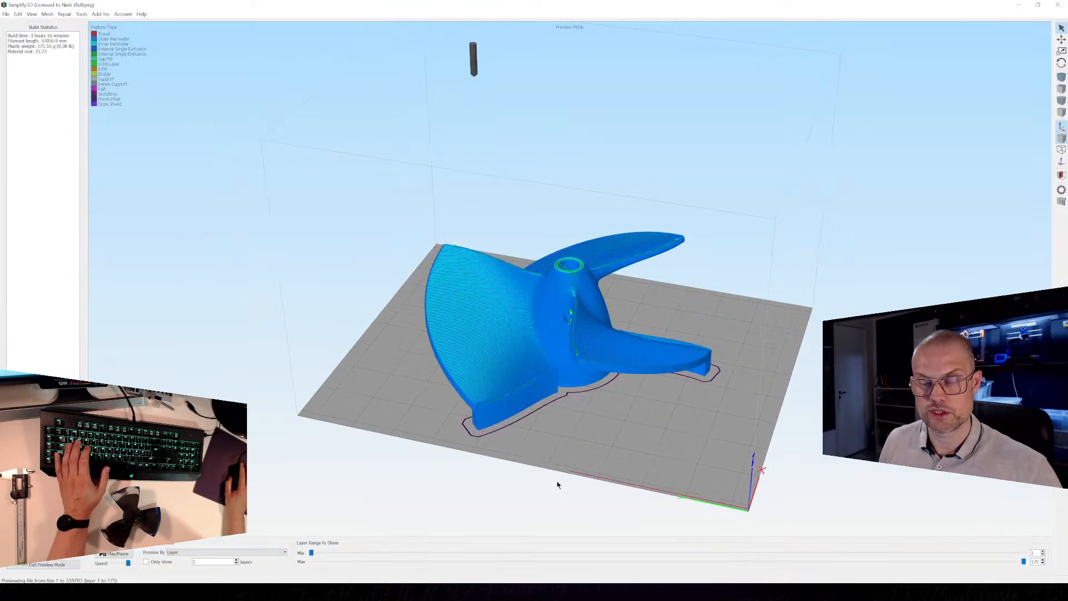
Inspect the sliced propeller from several sides and limit the preview to layers 1 to 30.
{"action": "left_click_drag", "start_coordinate": [585, 465], "coordinate": [630, 410]}
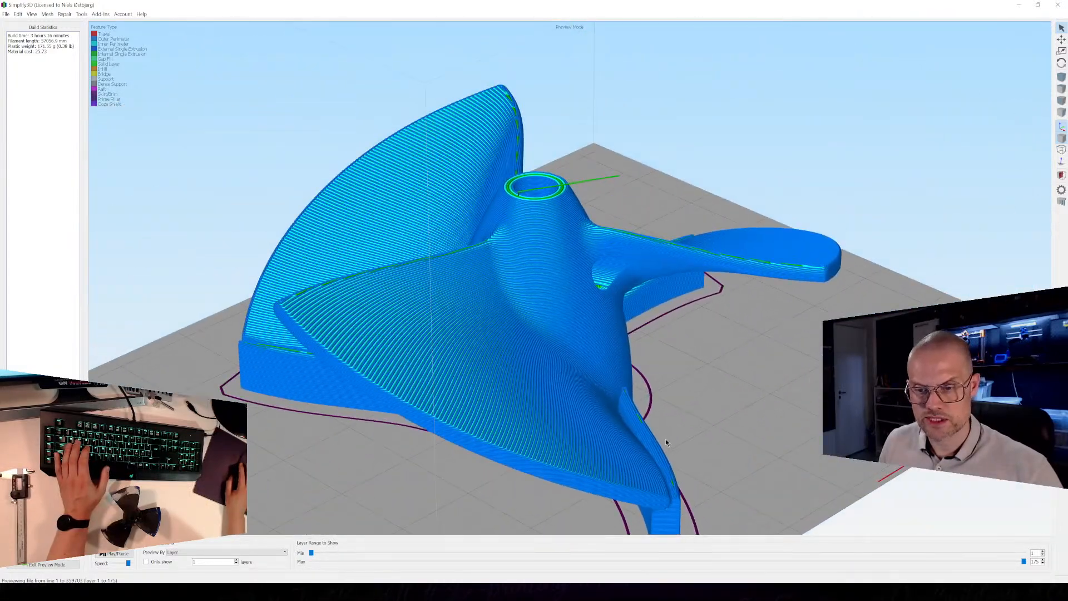
{"action": "left_click_drag", "start_coordinate": [699, 429], "coordinate": [818, 512]}
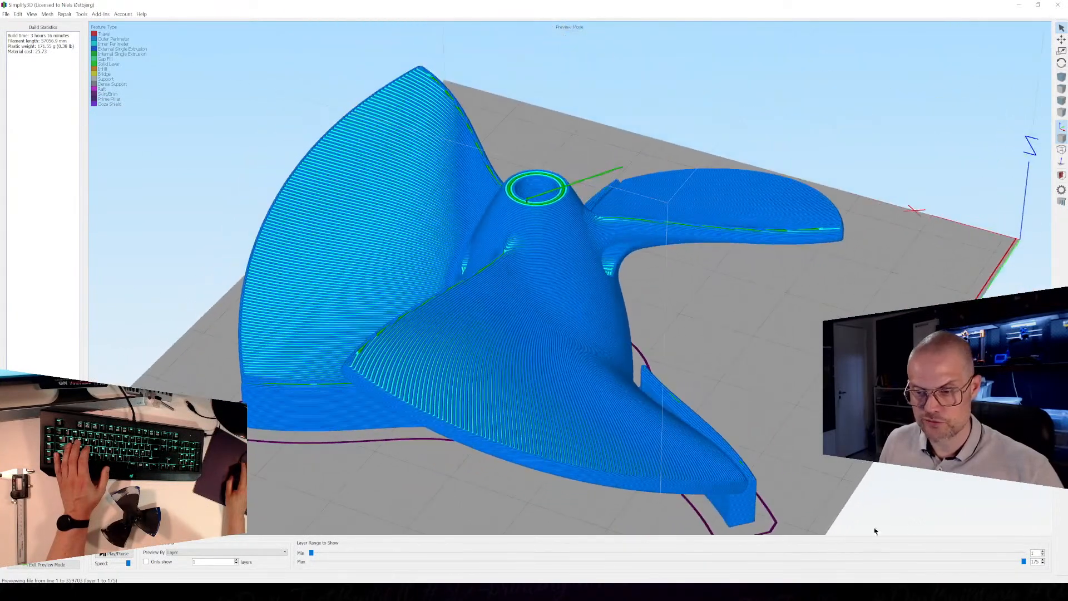
{"action": "left_click_drag", "start_coordinate": [1025, 565], "coordinate": [417, 562]}
{"action": "left_click_drag", "start_coordinate": [599, 483], "coordinate": [849, 501]}
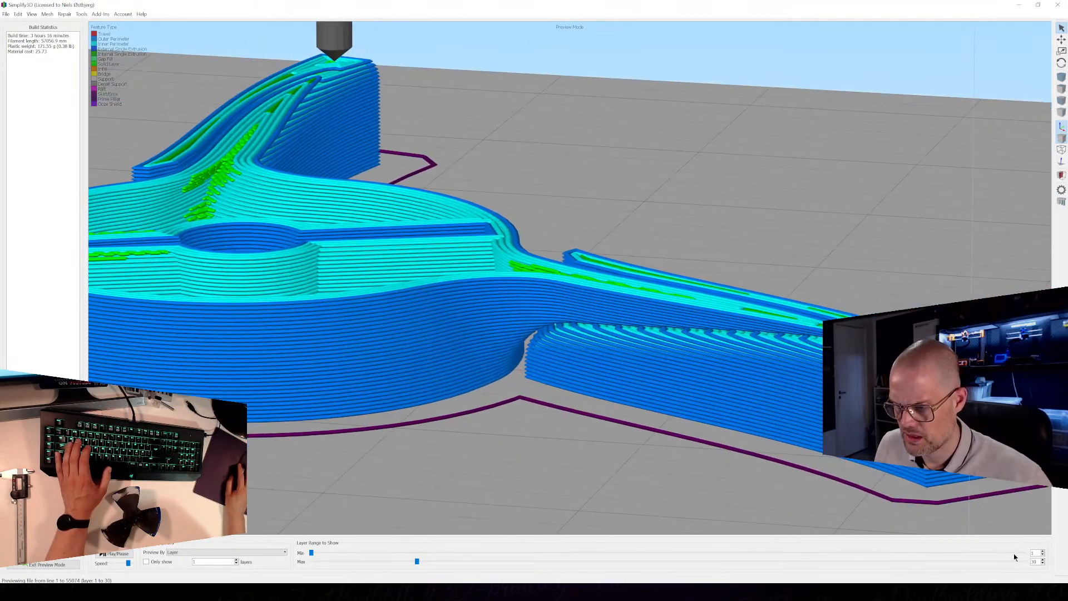
Limit the preview to layers 1 to 22 and examine where the edge strips join the blades around the hub.
{"action": "left_click_drag", "start_coordinate": [416, 564], "coordinate": [381, 577]}
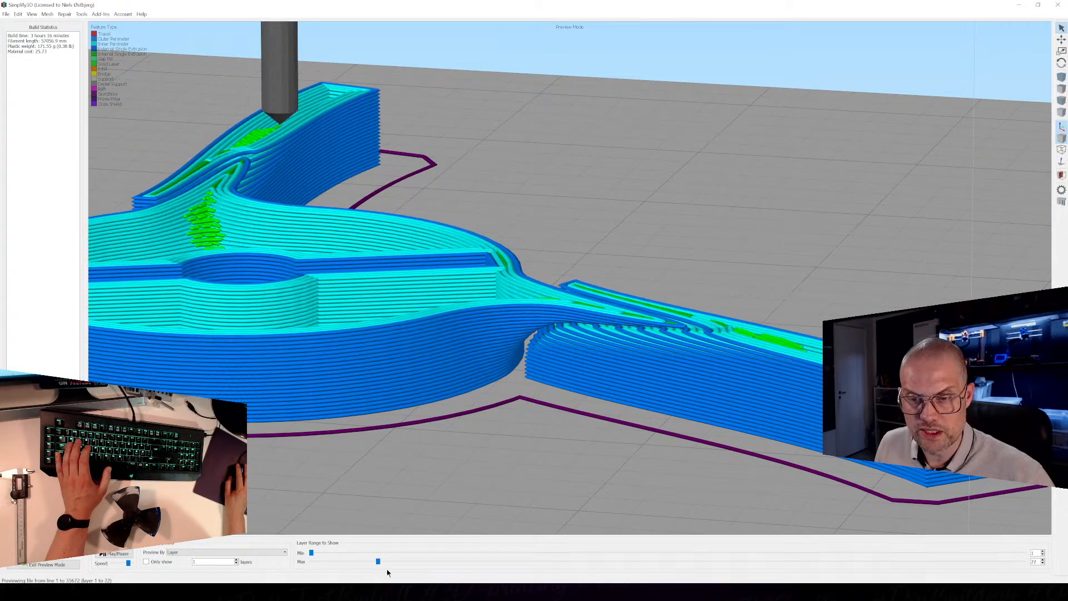
{"action": "left_click_drag", "start_coordinate": [590, 337], "coordinate": [560, 268]}
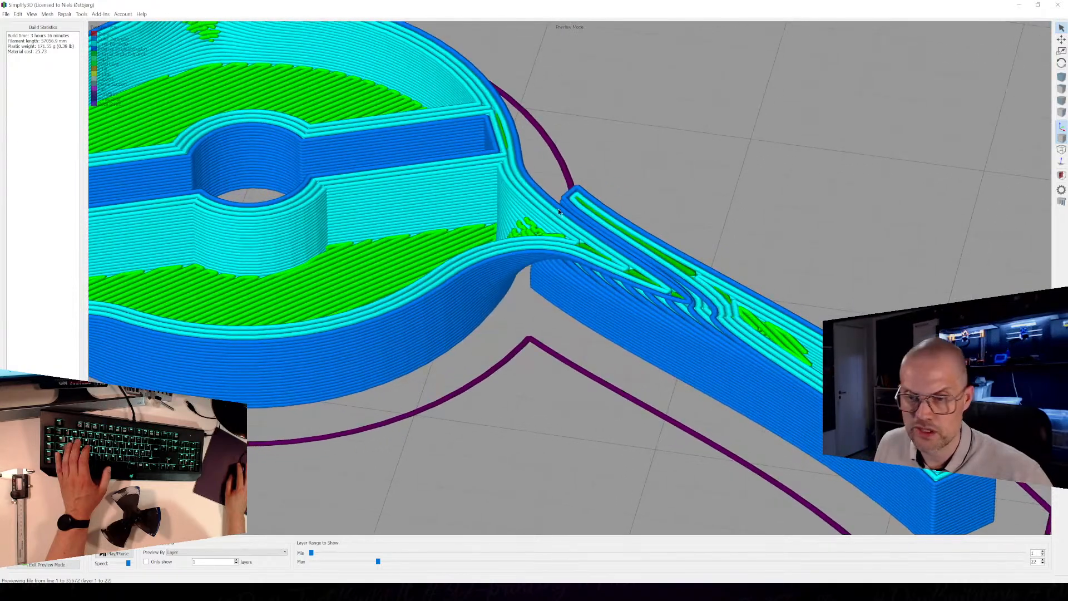
{"action": "scroll", "coordinate": [540, 433], "scroll_direction": "down", "scroll_amount": 2}
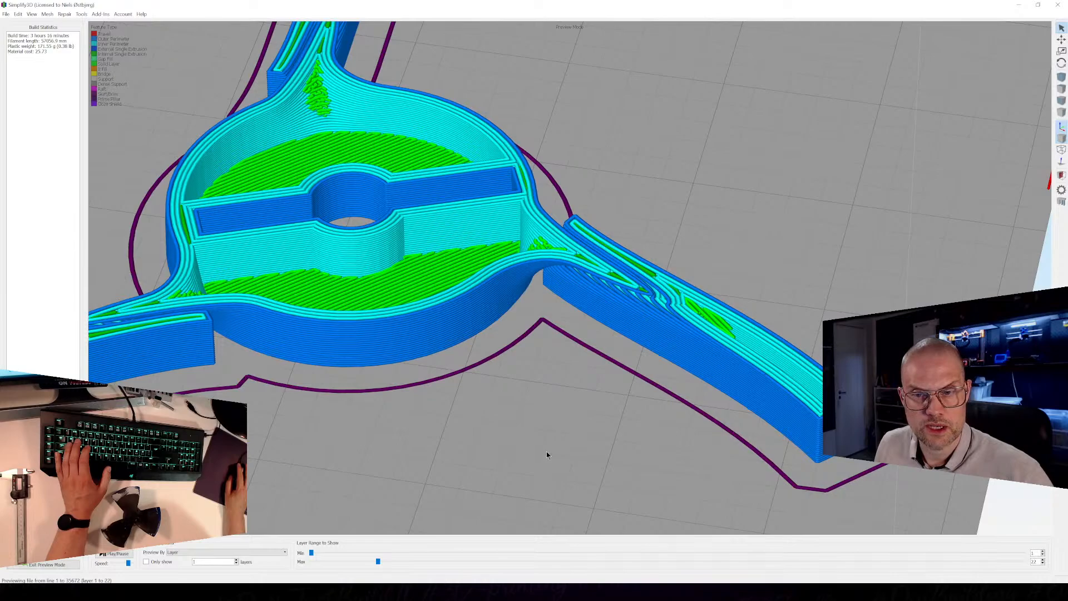
{"action": "left_click_drag", "start_coordinate": [553, 425], "coordinate": [592, 419]}
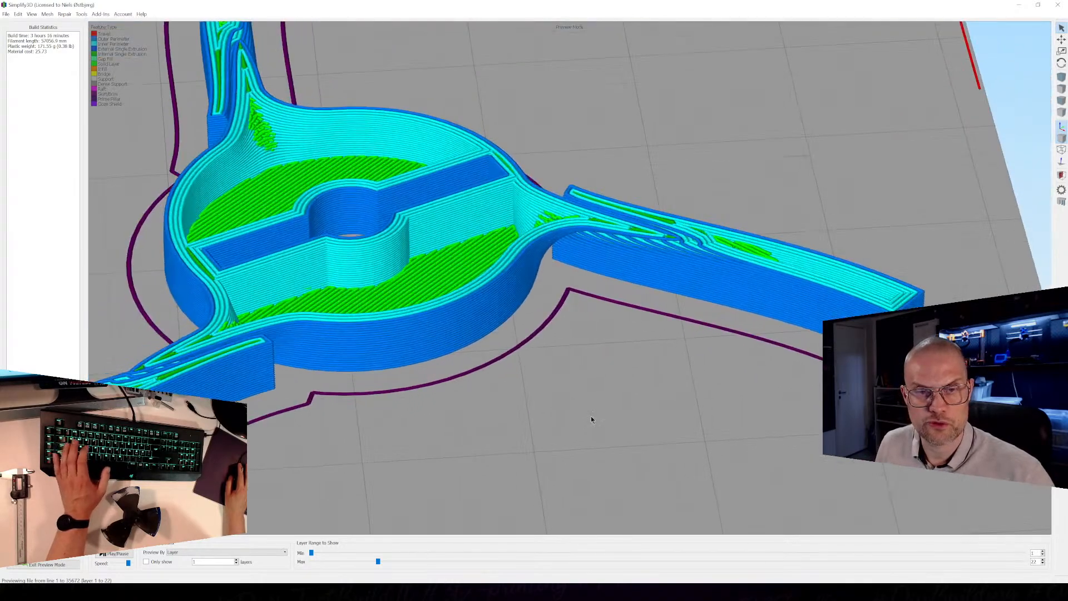
{"action": "middle_click_drag", "start_coordinate": [591, 419], "coordinate": [656, 398]}
{"action": "scroll", "coordinate": [646, 393], "scroll_direction": "down", "scroll_amount": 2}
{"action": "scroll", "coordinate": [644, 330], "scroll_direction": "down", "scroll_amount": 1}
{"action": "left_click_drag", "start_coordinate": [644, 330], "coordinate": [644, 304]}
{"action": "middle_click_drag", "start_coordinate": [643, 305], "coordinate": [651, 394]}
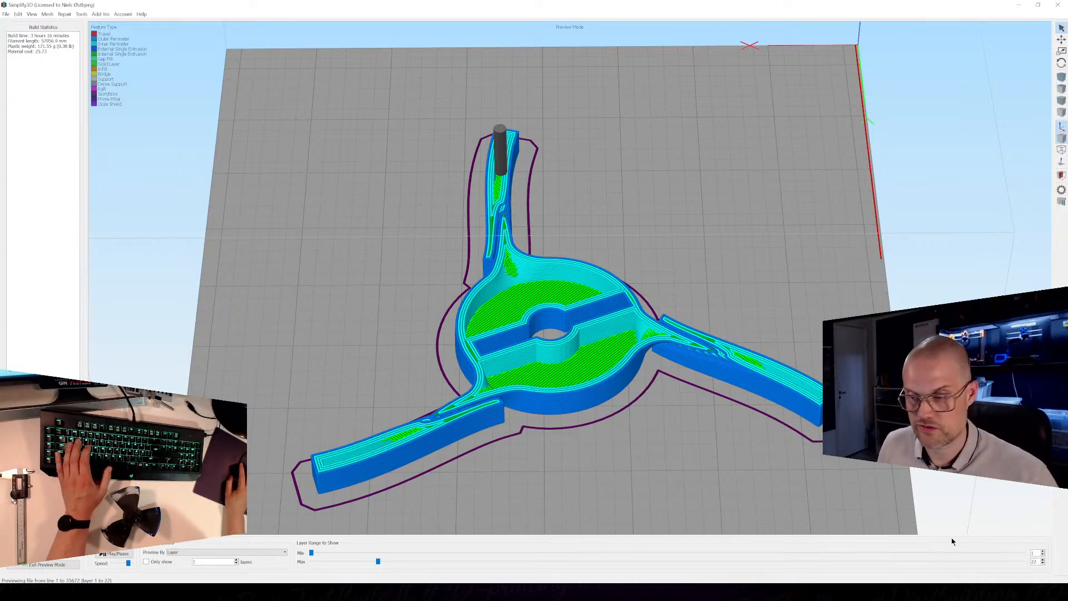
Show only the first layer of the print and leave the preview.
{"action": "left_click_drag", "start_coordinate": [379, 563], "coordinate": [311, 562]}
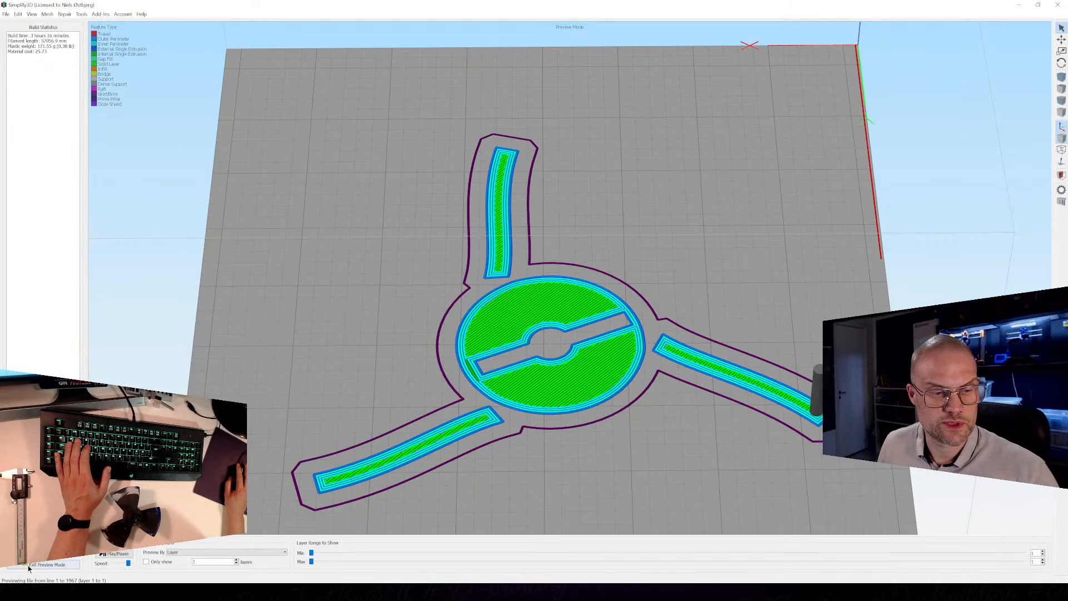
{"action": "left_click", "coordinate": [46, 565]}
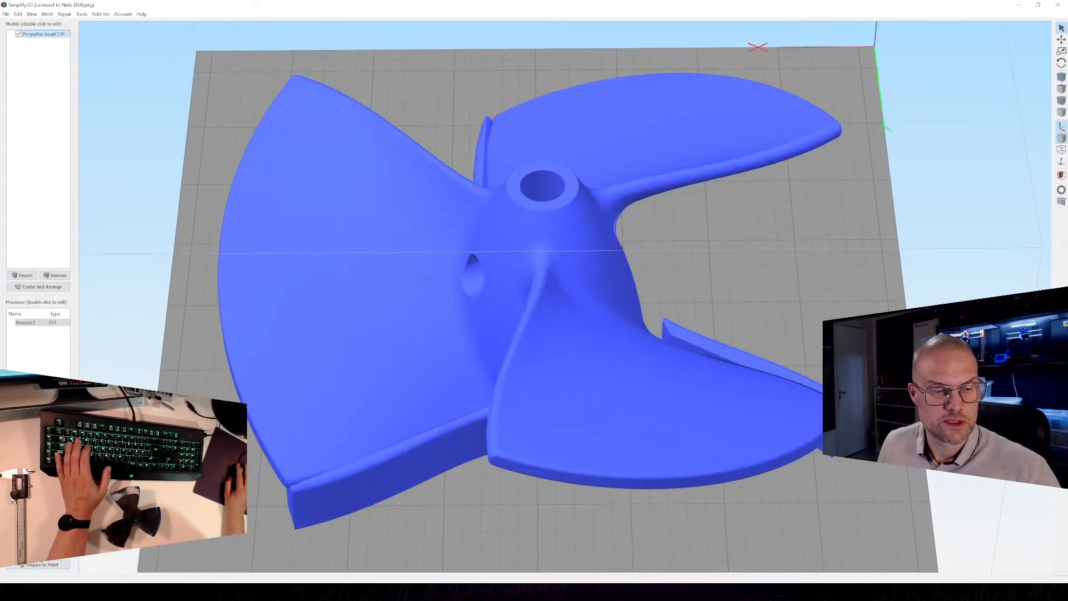
Set the interior fill percentage of Process1 to 20% and accept the process settings.
{"action": "left_click", "coordinate": [38, 549]}
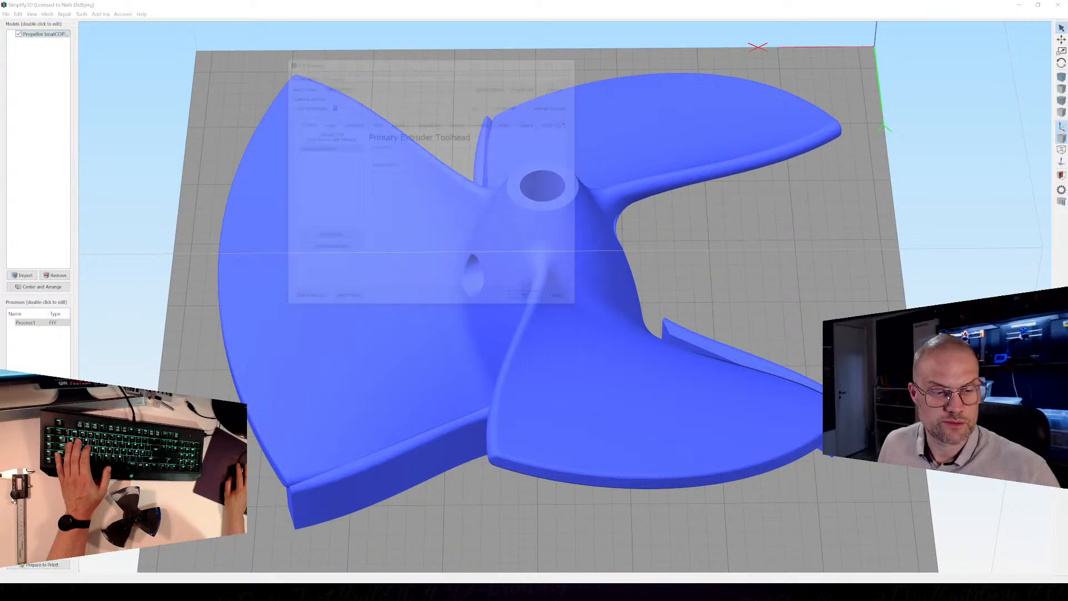
{"action": "left_click", "coordinate": [376, 123]}
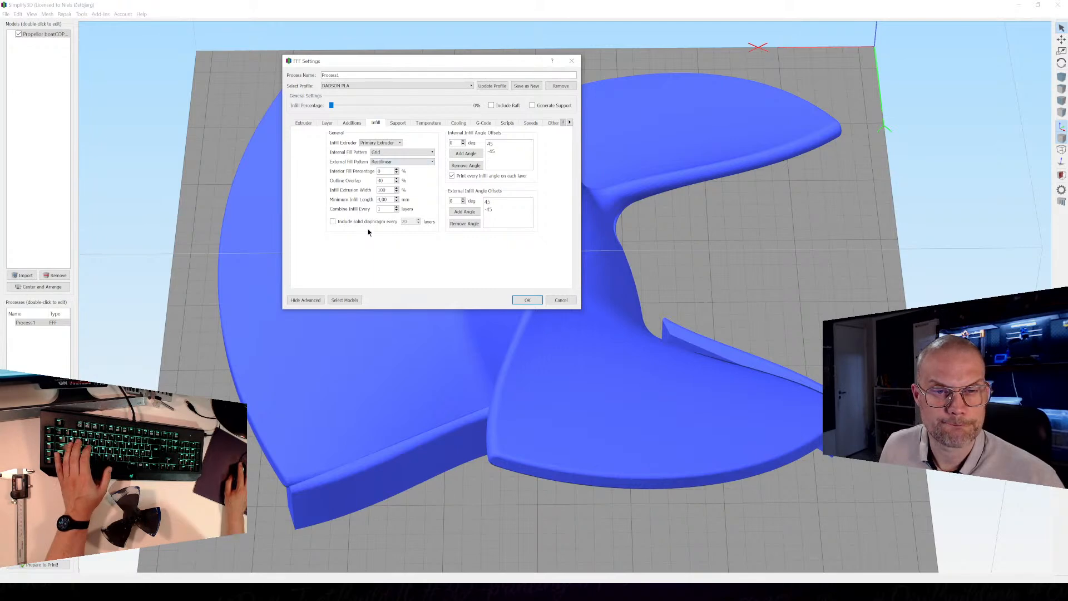
{"action": "type", "text": "20"}
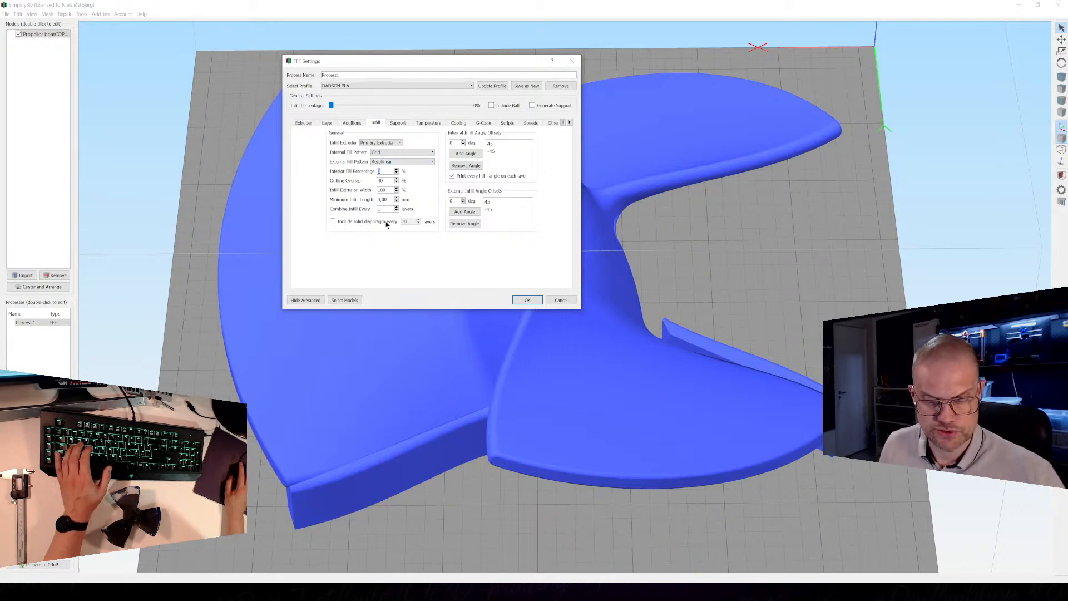
{"action": "left_click", "coordinate": [528, 300]}
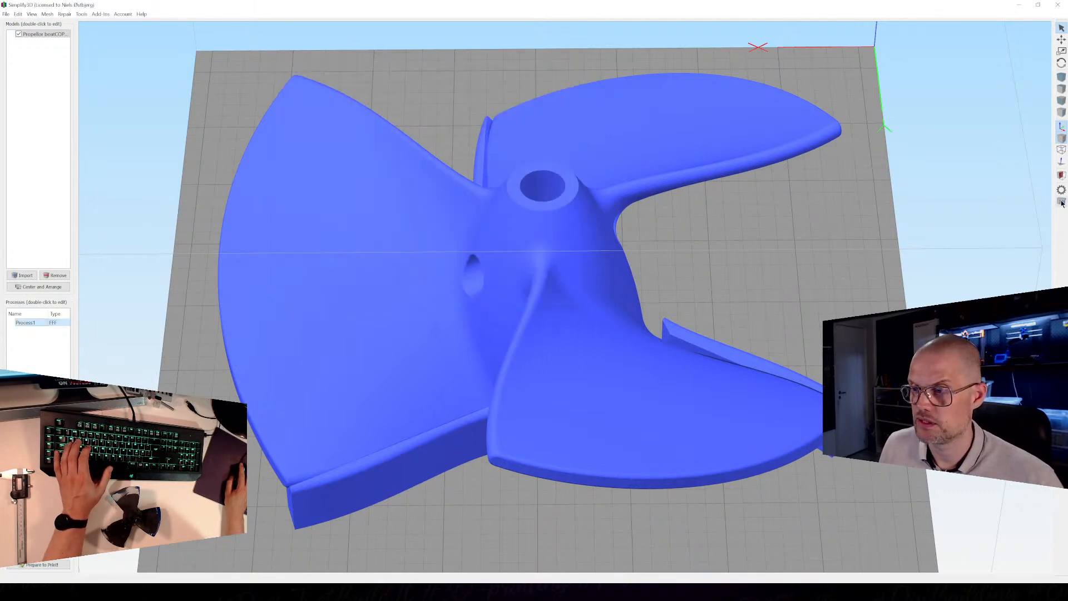
Generate automatic supports of the Normal type under the propeller blades with a maximum overhang angle of 45 degrees.
{"action": "left_click", "coordinate": [1061, 203]}
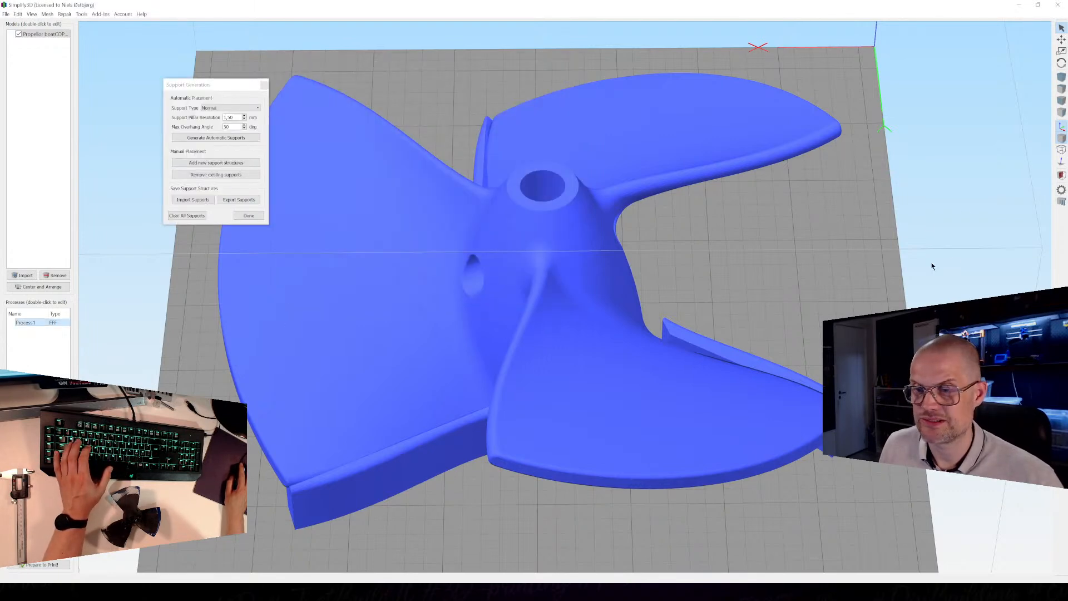
{"action": "left_click", "coordinate": [245, 117]}
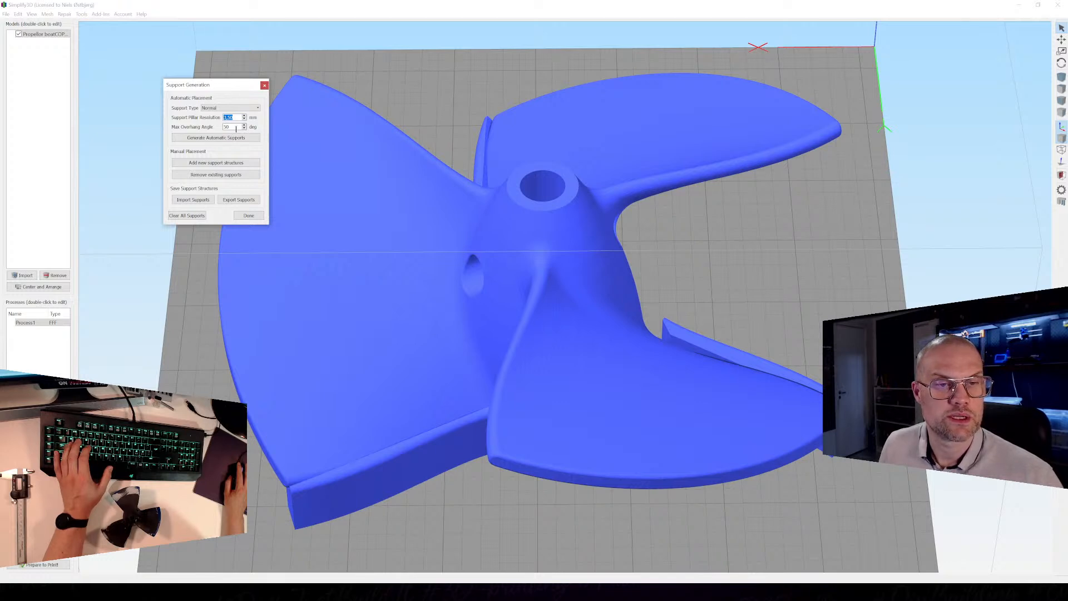
{"action": "key", "text": "Tab"}
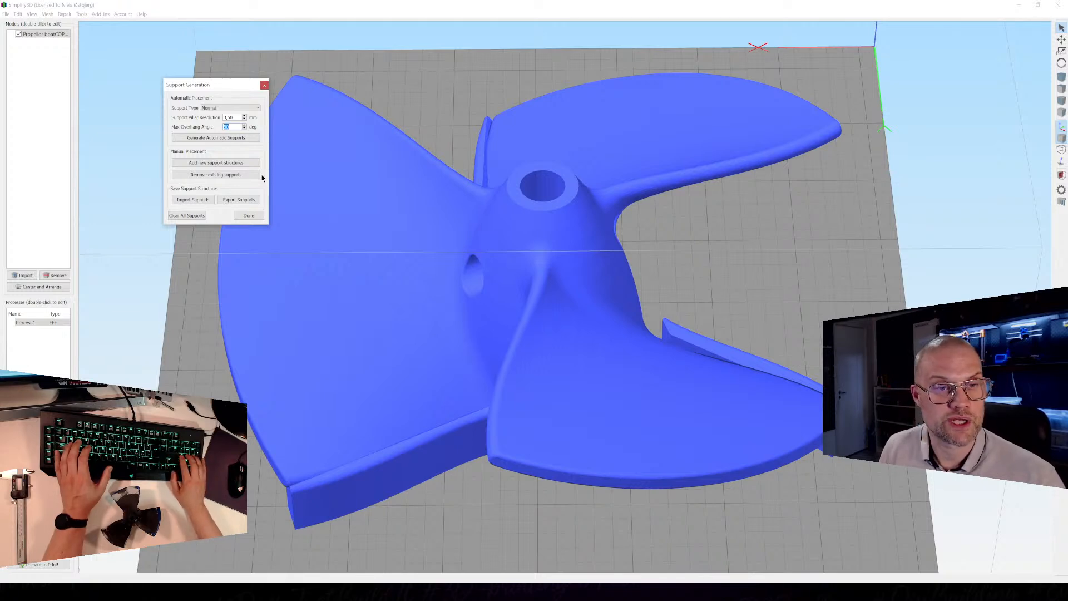
{"action": "type", "text": "45"}
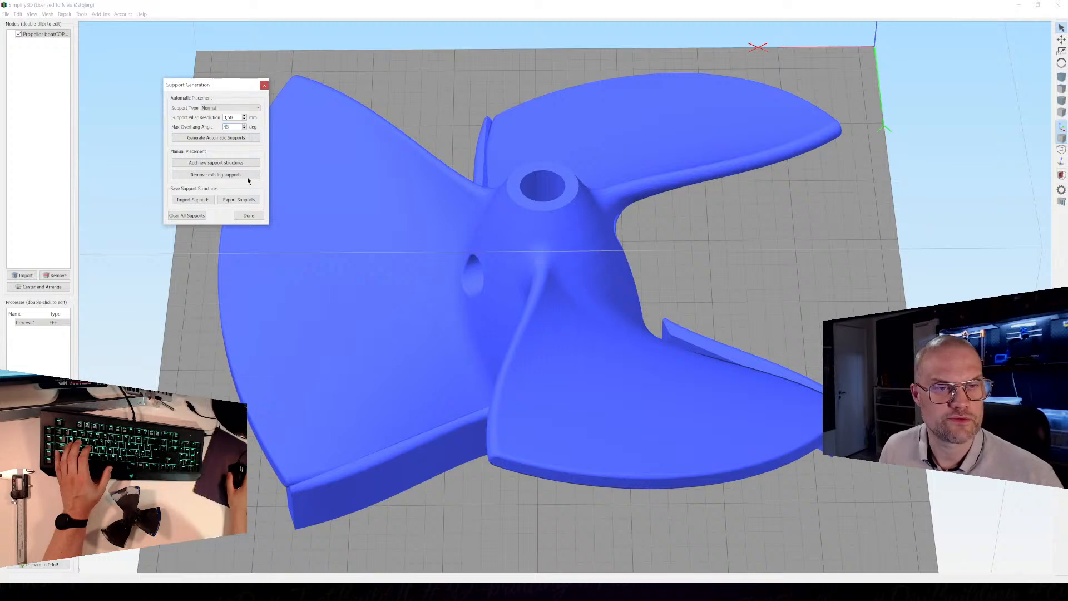
{"action": "left_click", "coordinate": [232, 140]}
{"action": "scroll", "coordinate": [492, 359], "scroll_direction": "down", "scroll_amount": 3}
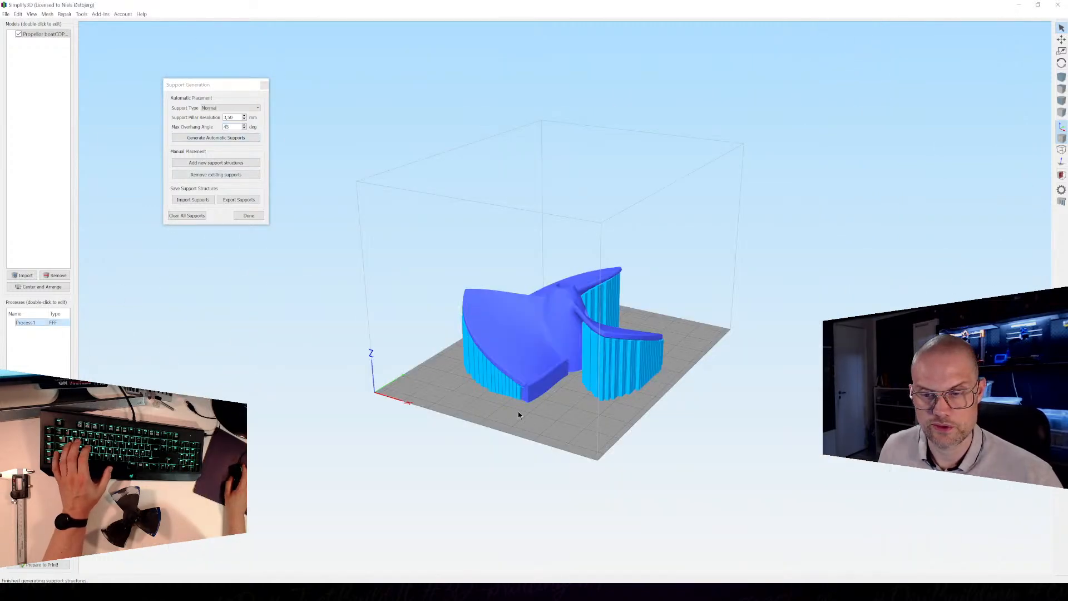
{"action": "left_click_drag", "start_coordinate": [519, 412], "coordinate": [565, 409]}
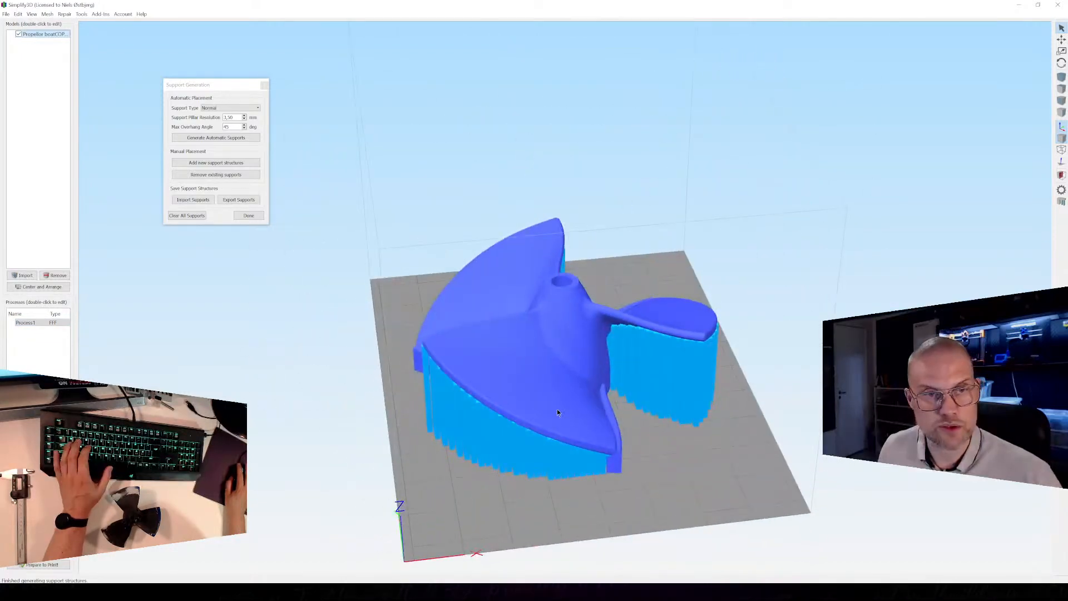
{"action": "left_click", "coordinate": [247, 215]}
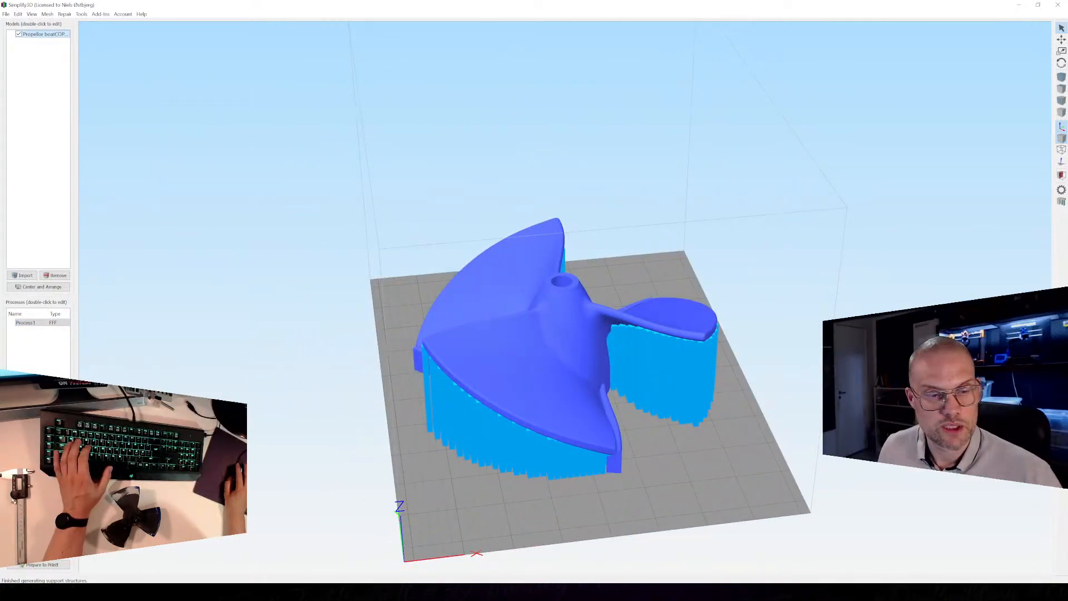
Slice the propeller again with support generation enabled and inspect the supported blades in the print preview.
{"action": "left_click", "coordinate": [39, 565]}
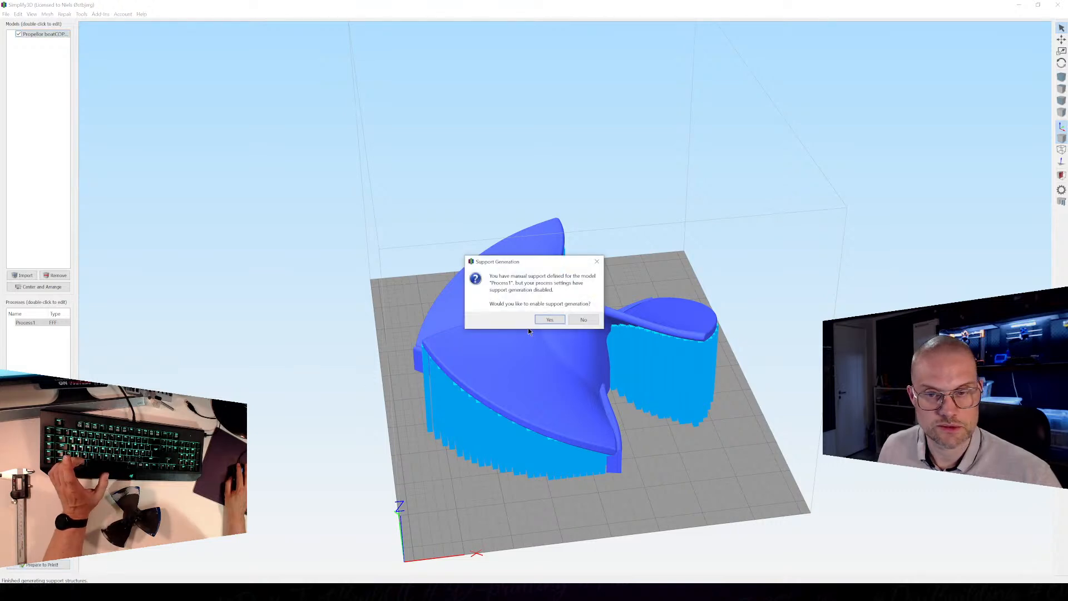
{"action": "left_click", "coordinate": [549, 320]}
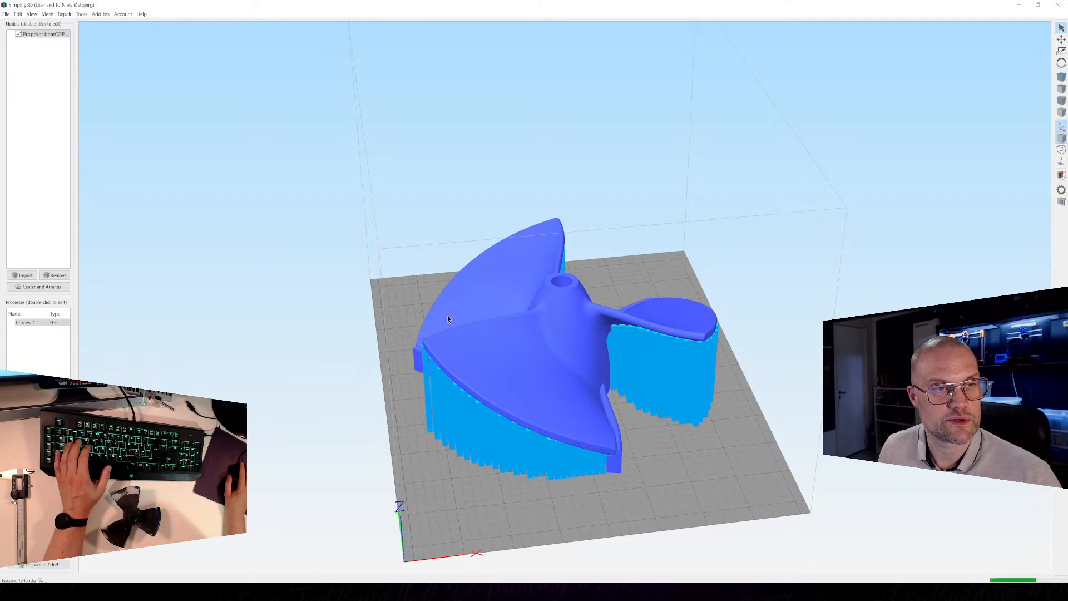
{"action": "left_click_drag", "start_coordinate": [492, 496], "coordinate": [709, 397]}
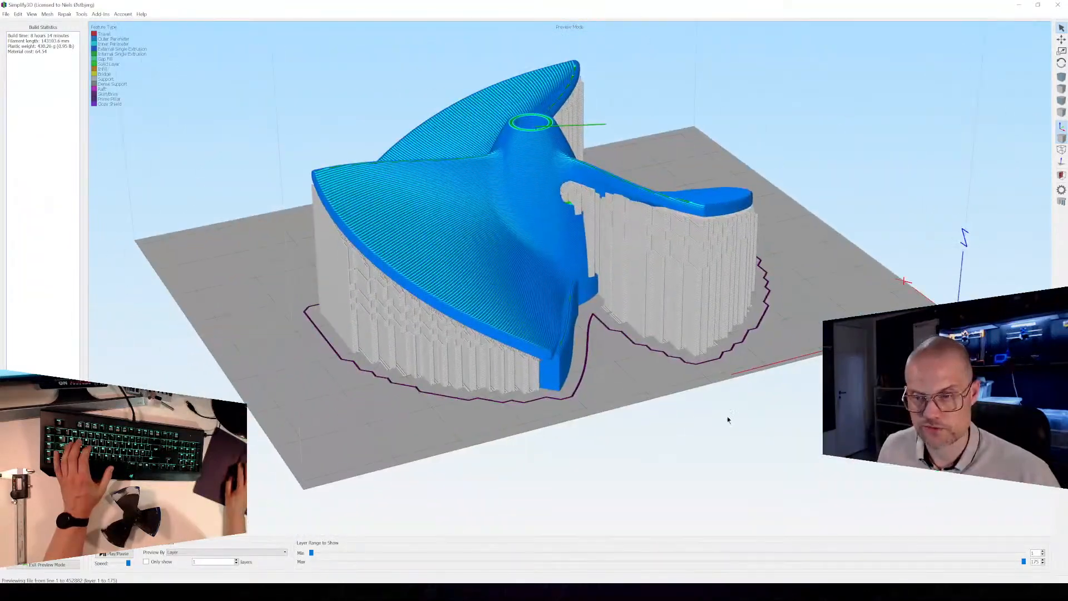
Examine the sliced propeller and its supports at several layer heights down to the first layer, and leave the preview.
{"action": "left_click_drag", "start_coordinate": [1022, 562], "coordinate": [985, 508]}
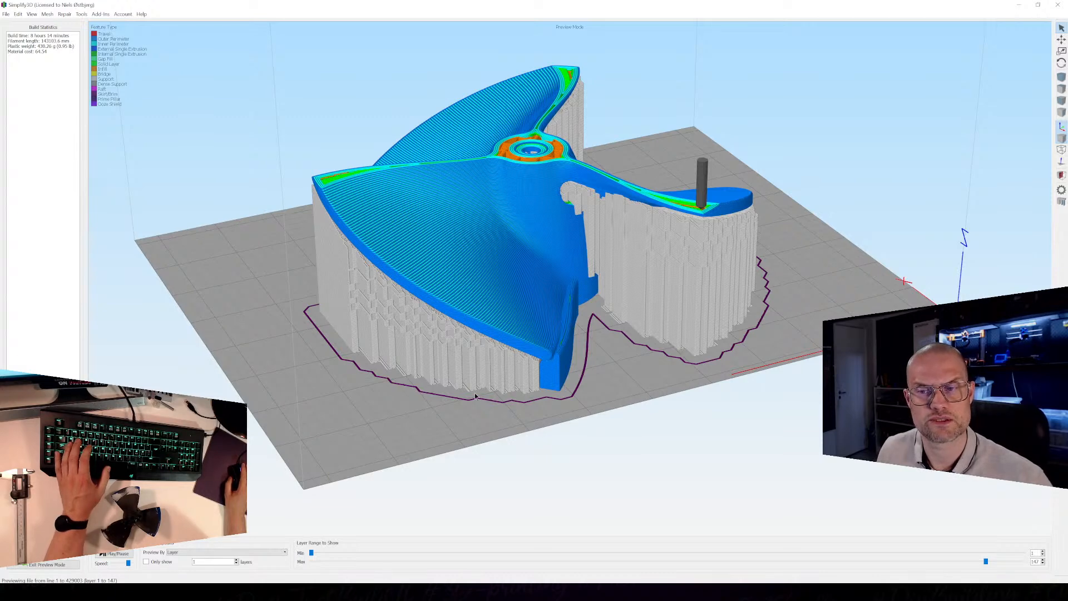
{"action": "left_click_drag", "start_coordinate": [983, 561], "coordinate": [311, 562]}
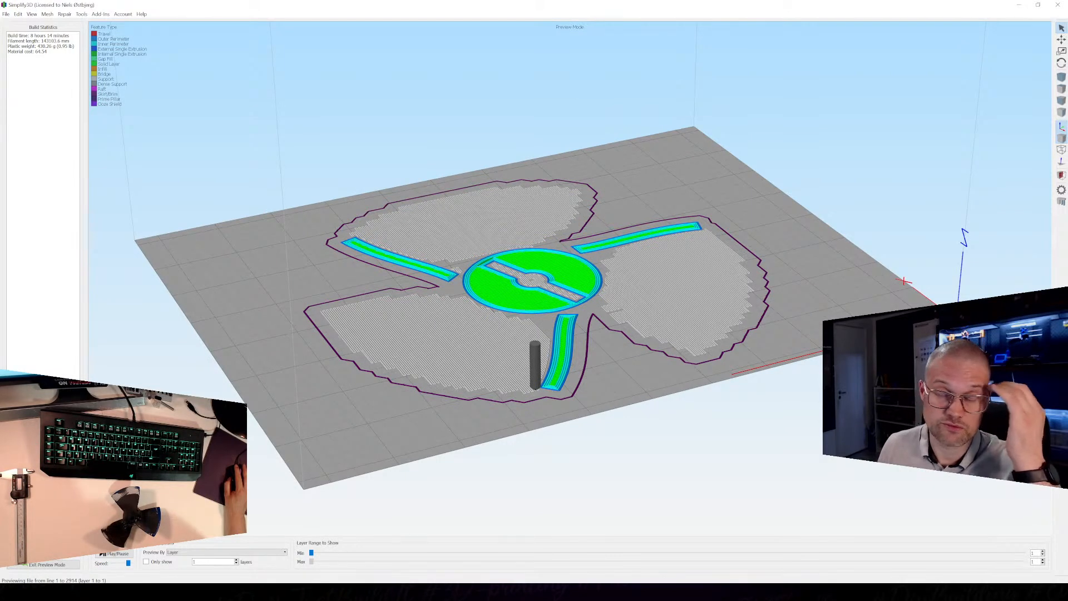
{"action": "left_click_drag", "start_coordinate": [312, 562], "coordinate": [808, 579]}
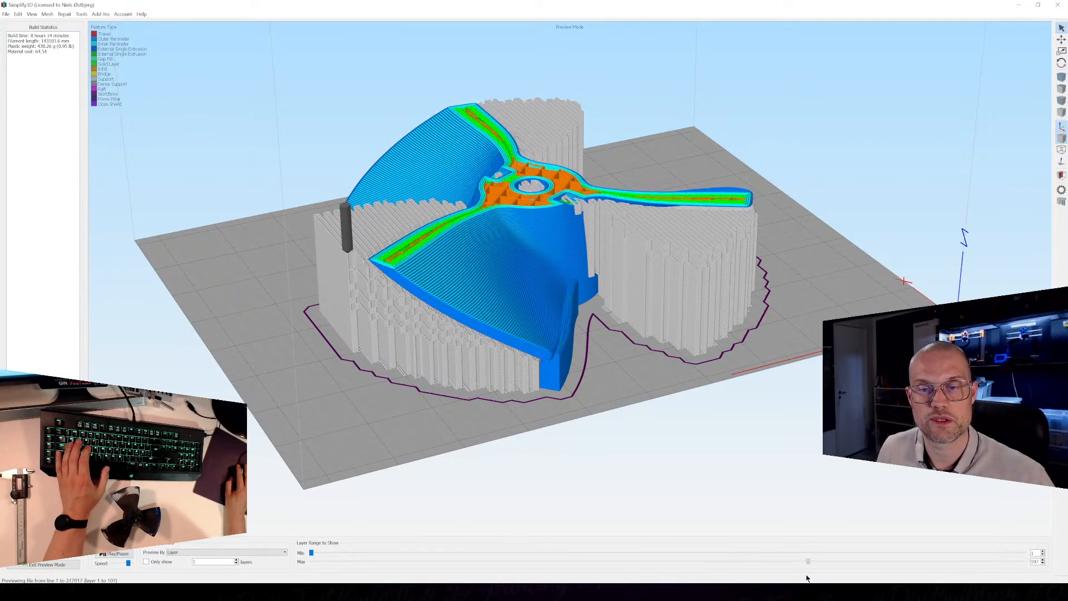
{"action": "left_click_drag", "start_coordinate": [870, 562], "coordinate": [262, 557]}
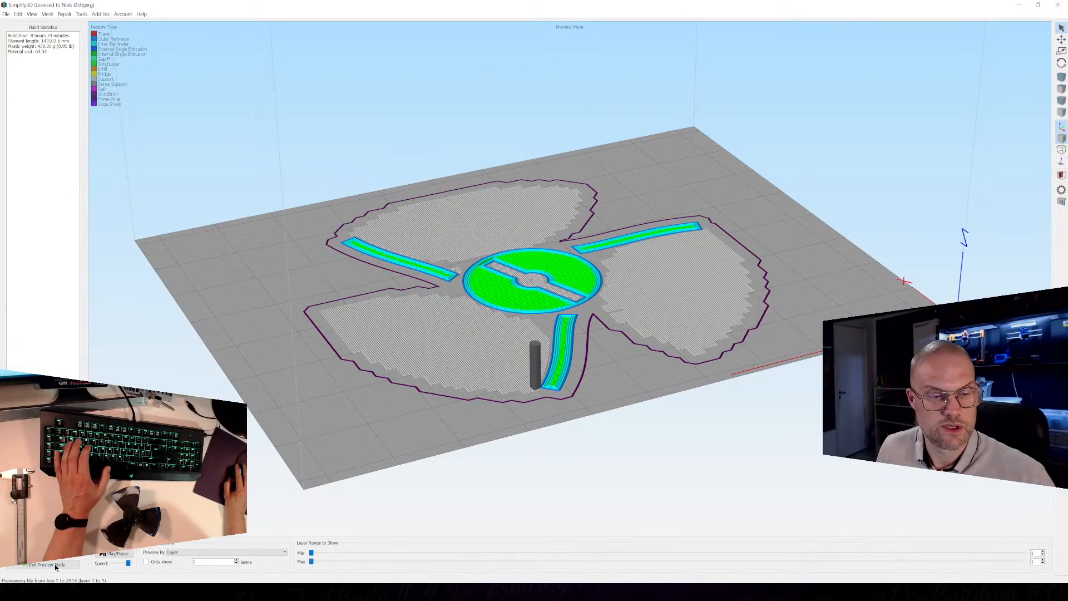
{"action": "left_click", "coordinate": [58, 566]}
Set the support infill percentage of Process1 to 20% and accept the process settings.
{"action": "double_click", "coordinate": [25, 323]}
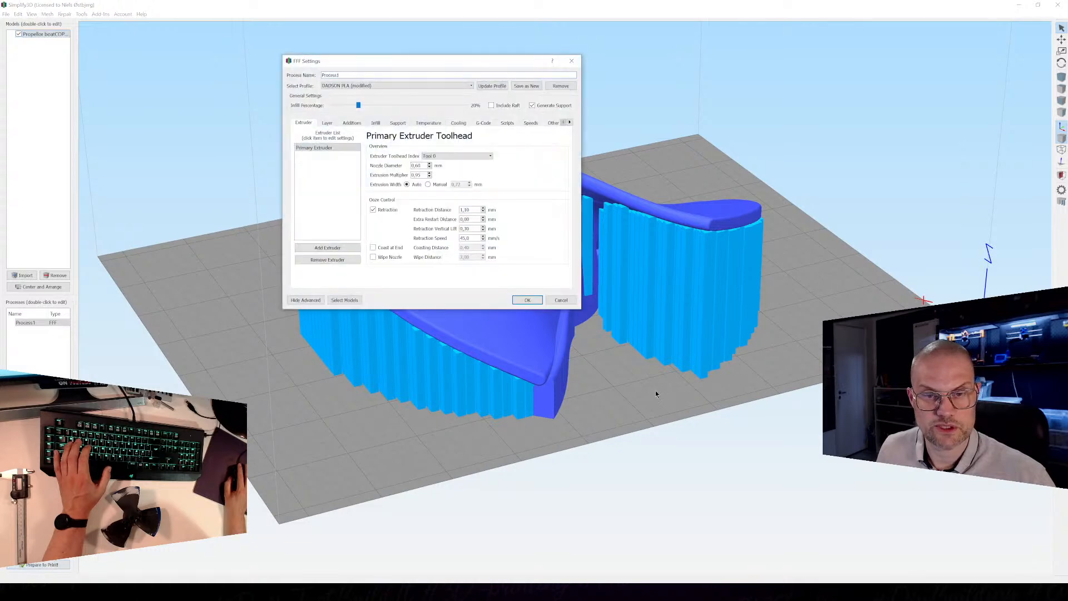
{"action": "left_click", "coordinate": [328, 124]}
{"action": "left_click", "coordinate": [350, 124]}
{"action": "left_click", "coordinate": [375, 123]}
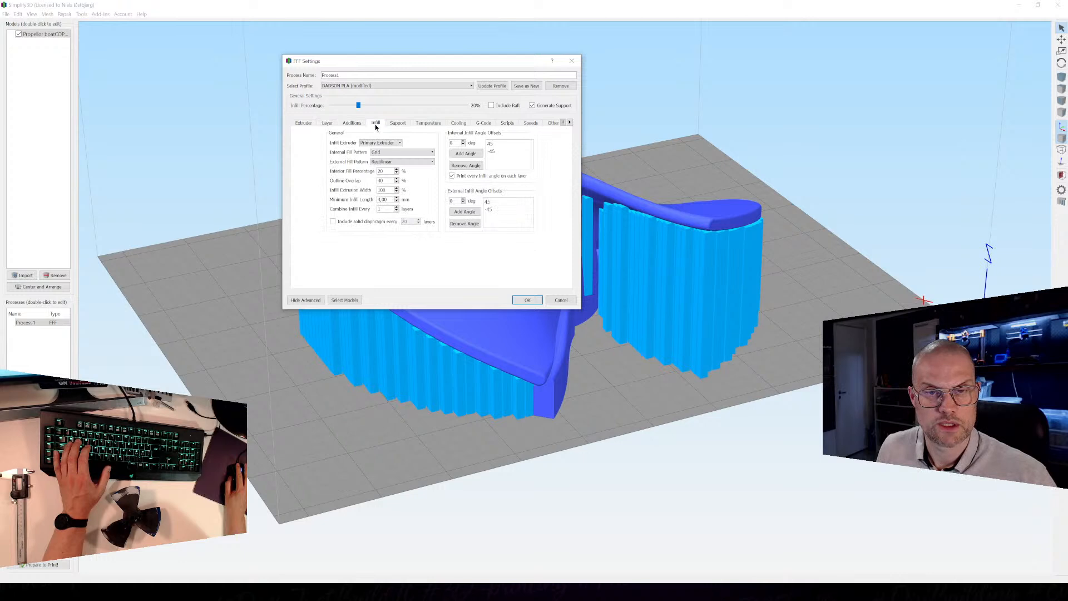
{"action": "left_click", "coordinate": [351, 124]}
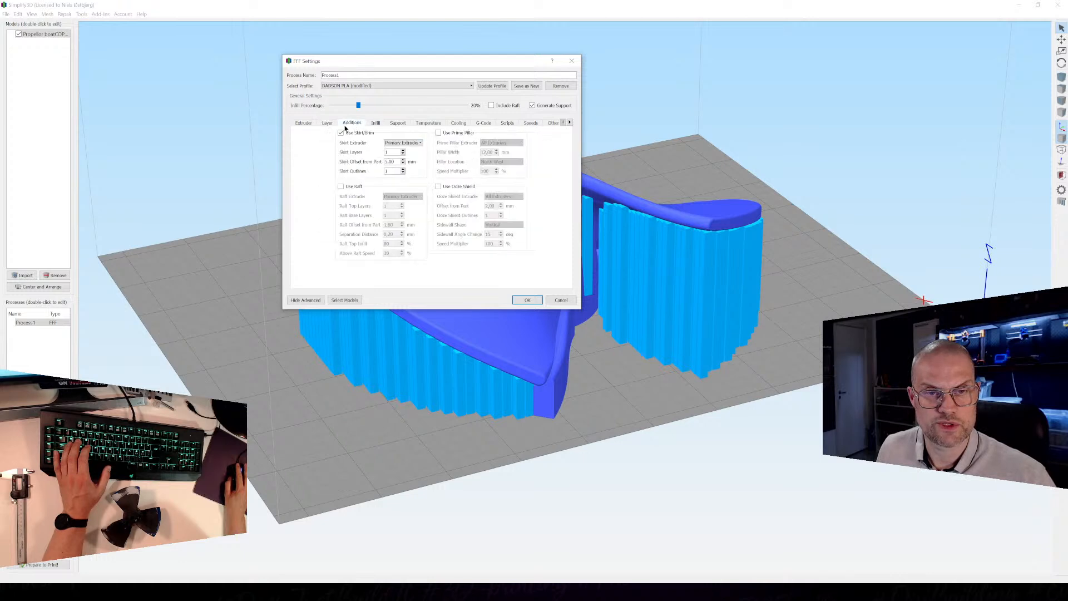
{"action": "left_click", "coordinate": [398, 124]}
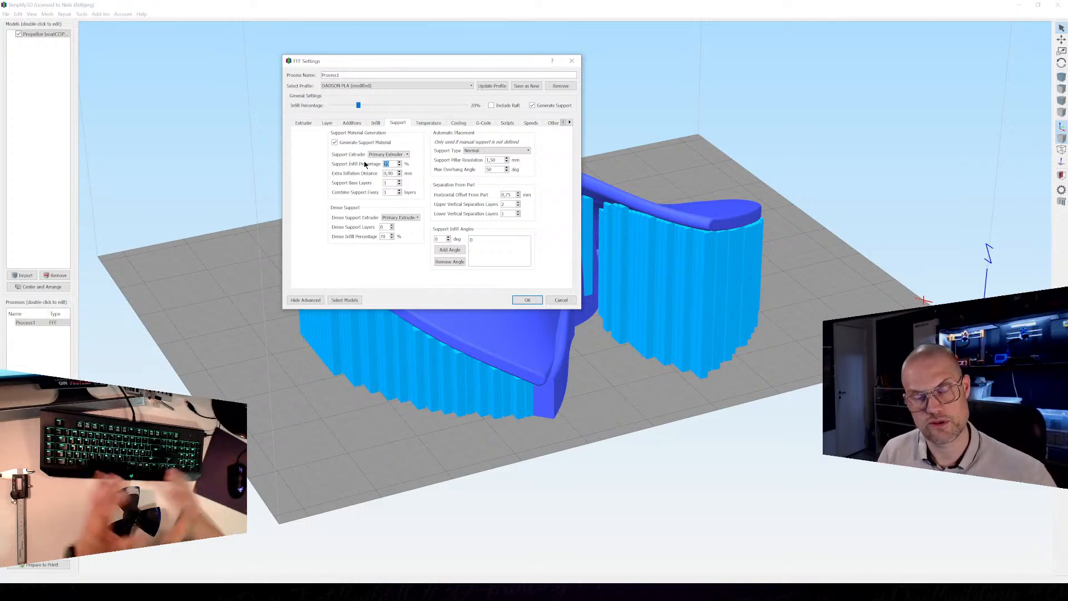
{"action": "type", "text": "20"}
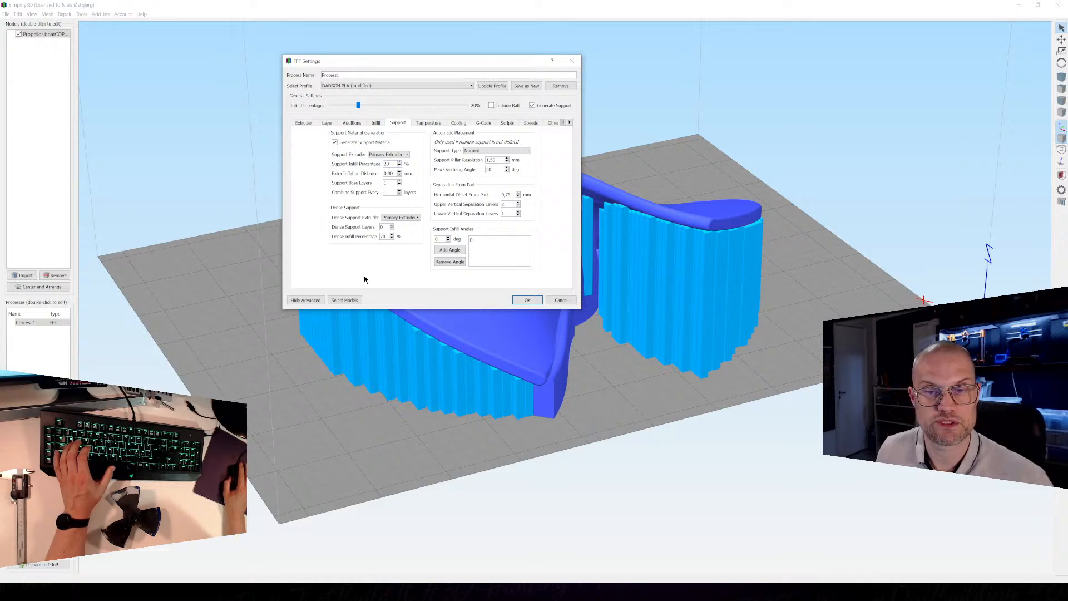
{"action": "left_click", "coordinate": [528, 301]}
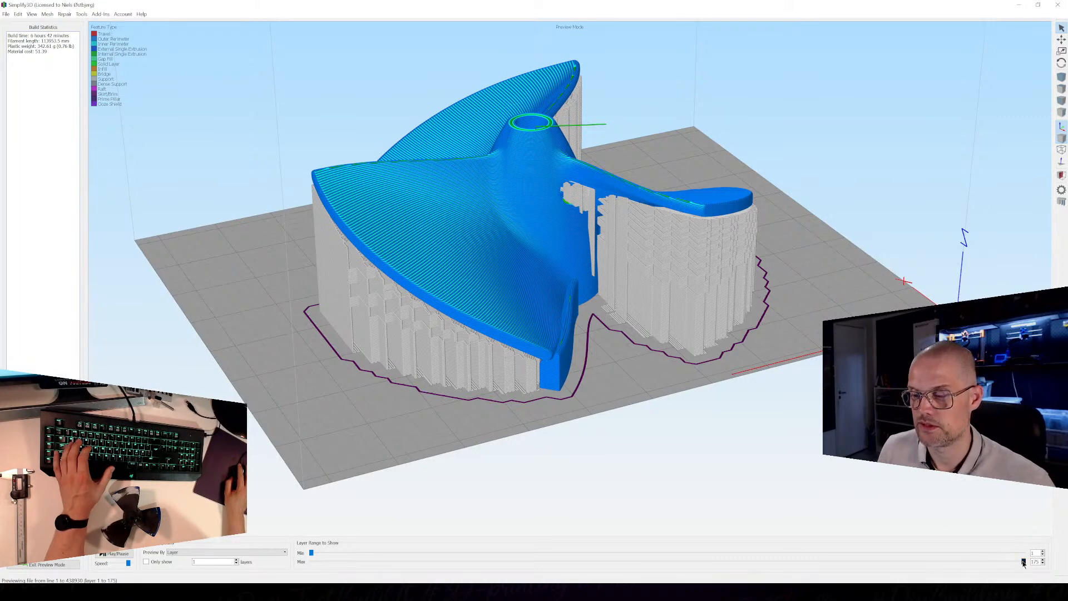
Examine the supports in the new print preview, from the first layer up to the full layer range and around the blades.
{"action": "left_click_drag", "start_coordinate": [1021, 562], "coordinate": [298, 502]}
{"action": "scroll", "coordinate": [573, 371], "scroll_direction": "up", "scroll_amount": 4}
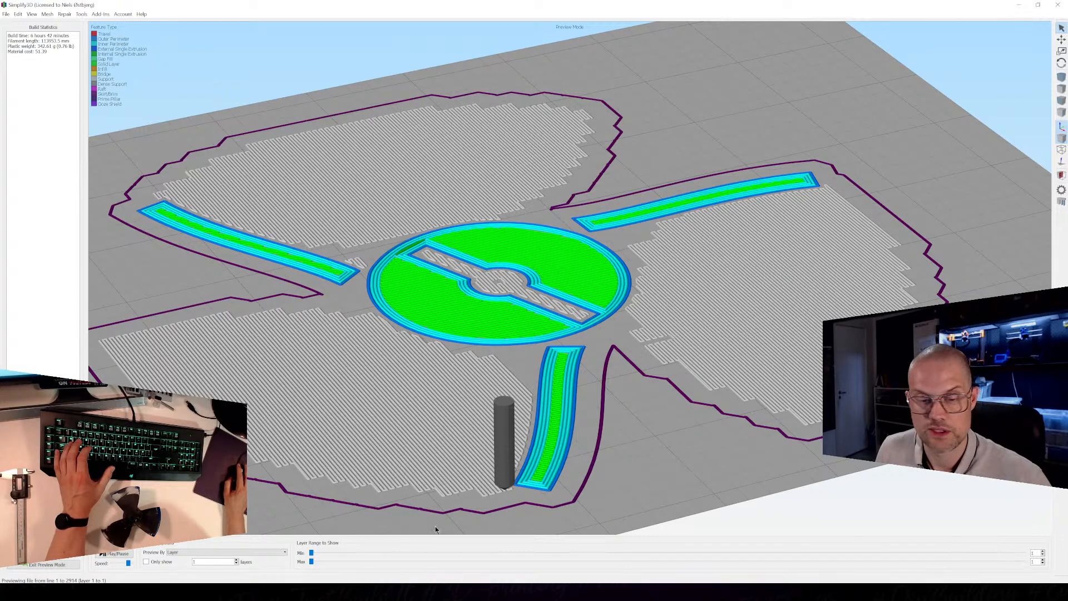
{"action": "left_click_drag", "start_coordinate": [311, 562], "coordinate": [1017, 562]}
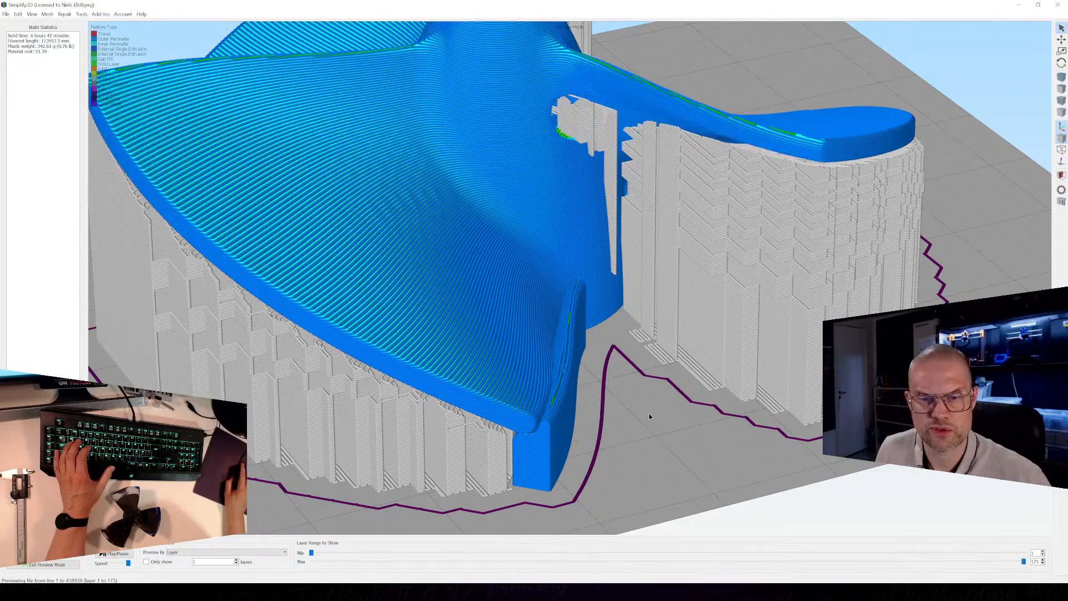
{"action": "scroll", "coordinate": [658, 405], "scroll_direction": "down", "scroll_amount": 3}
{"action": "left_click_drag", "start_coordinate": [388, 398], "coordinate": [671, 378]}
{"action": "right_click_drag", "start_coordinate": [673, 334], "coordinate": [855, 476]}
{"action": "left_click_drag", "start_coordinate": [856, 476], "coordinate": [690, 349]}
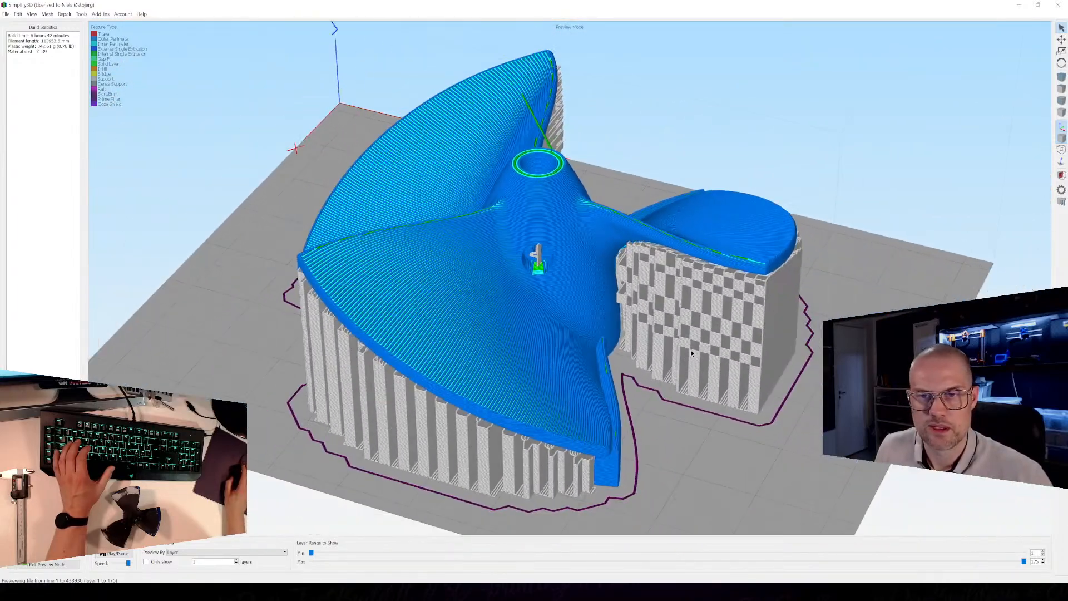